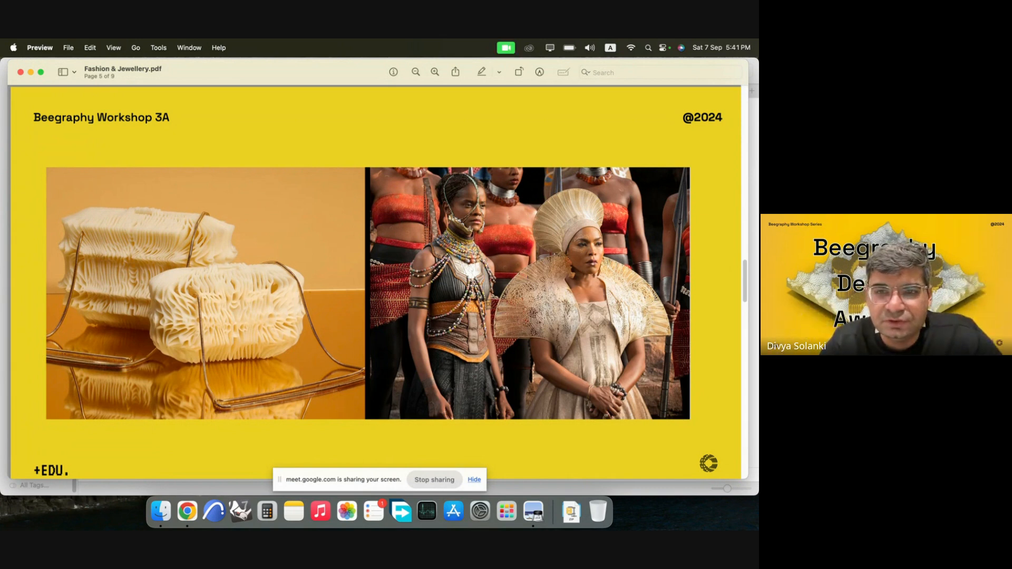
Page through the Fashion & Jewellery PDF from page 5 to page 9 to review the reference images.
key("Down")
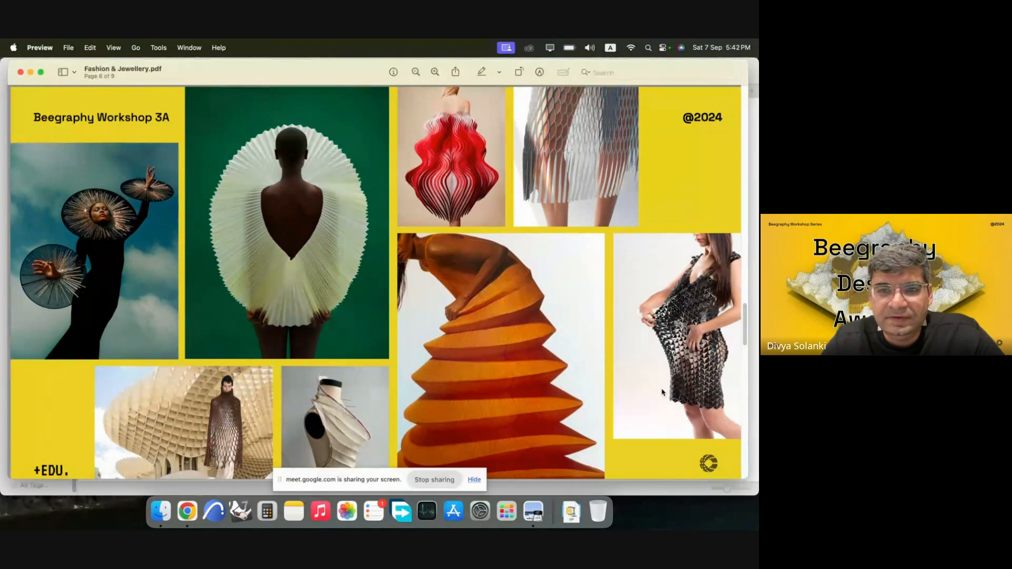
scroll(663, 393, "down", 2)
key("alt+Down")
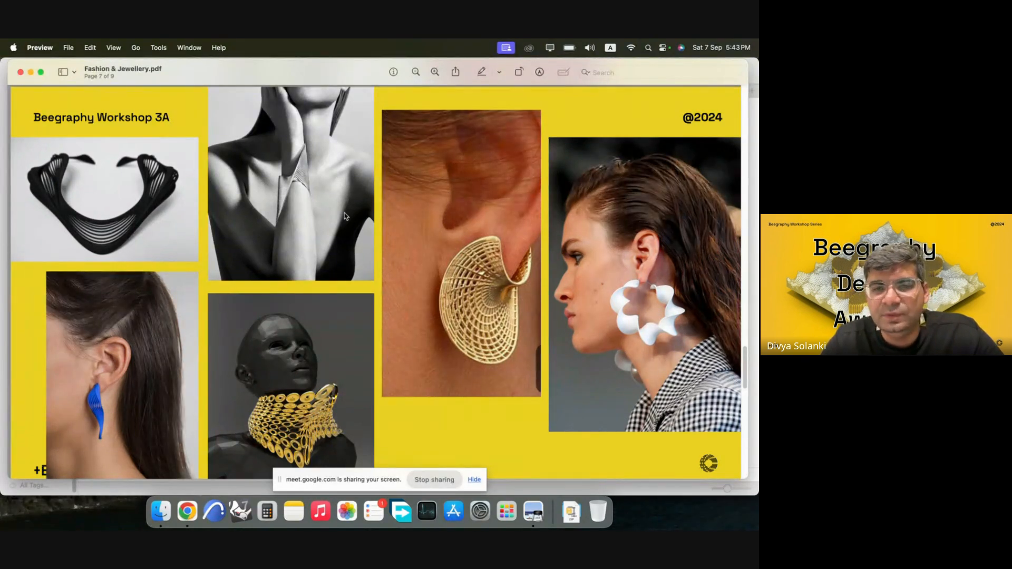
key("Down")
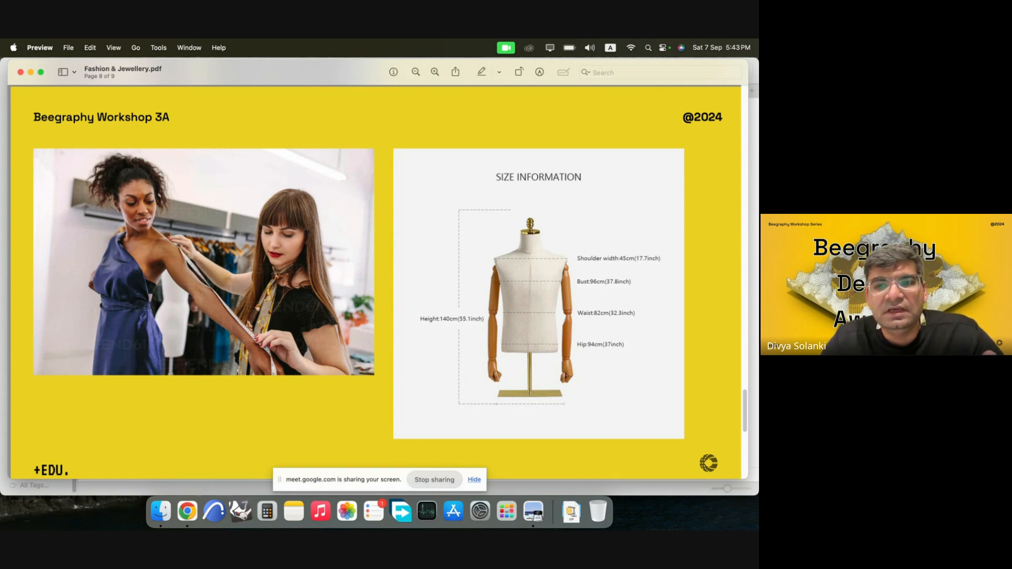
key("Down")
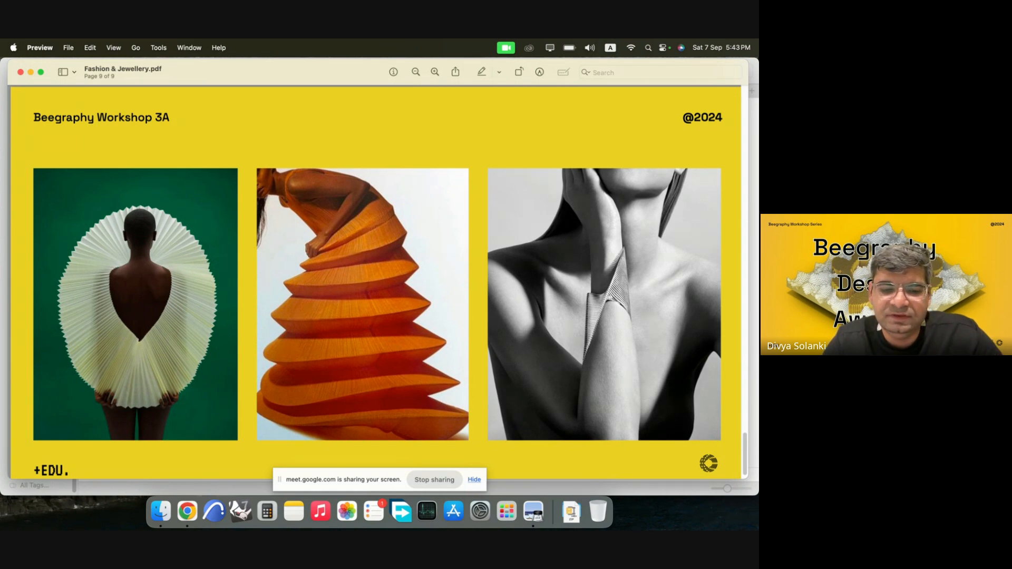
scroll(376, 280, "down", 1)
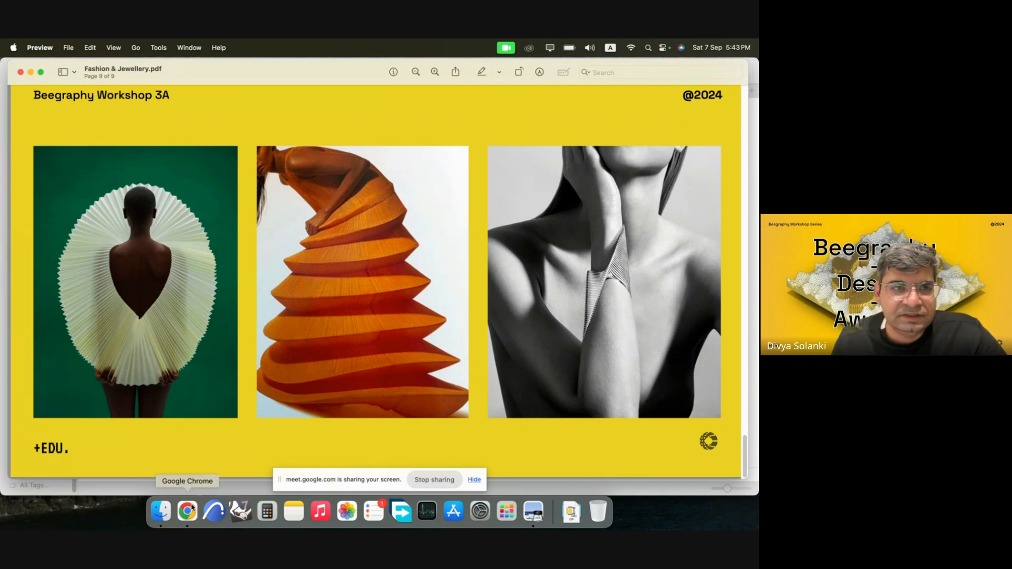
Close the PDF, switch to Chrome and show the BeeGraphy Platform YouTube channel without the floating meeting window.
left_click(21, 73)
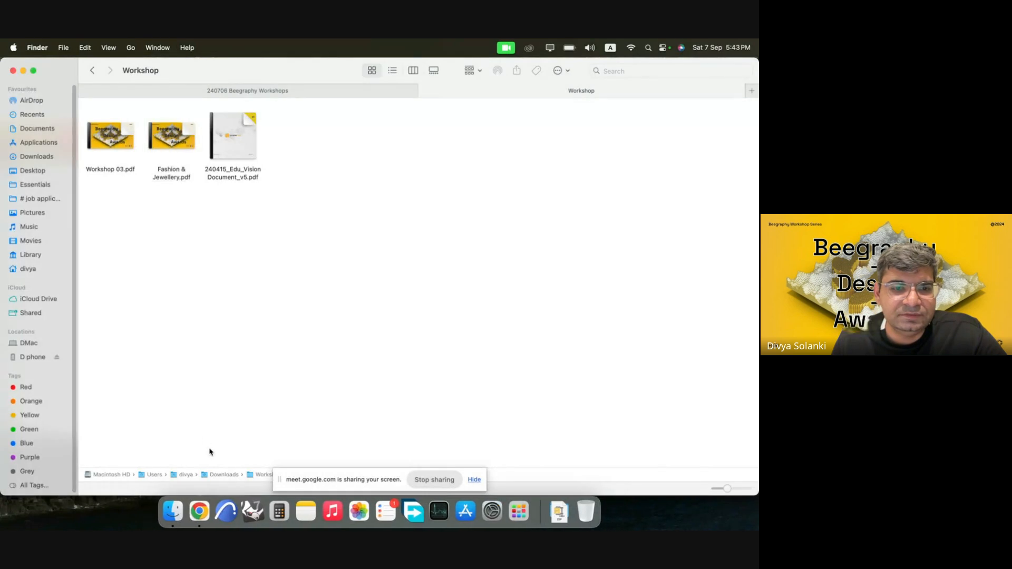
left_click(200, 510)
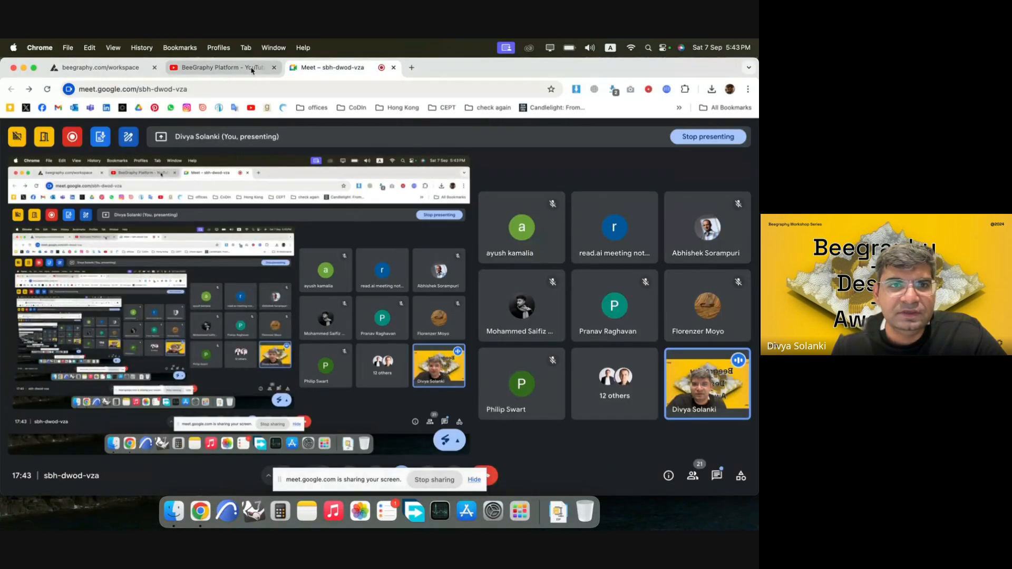
left_click(126, 69)
left_click(240, 68)
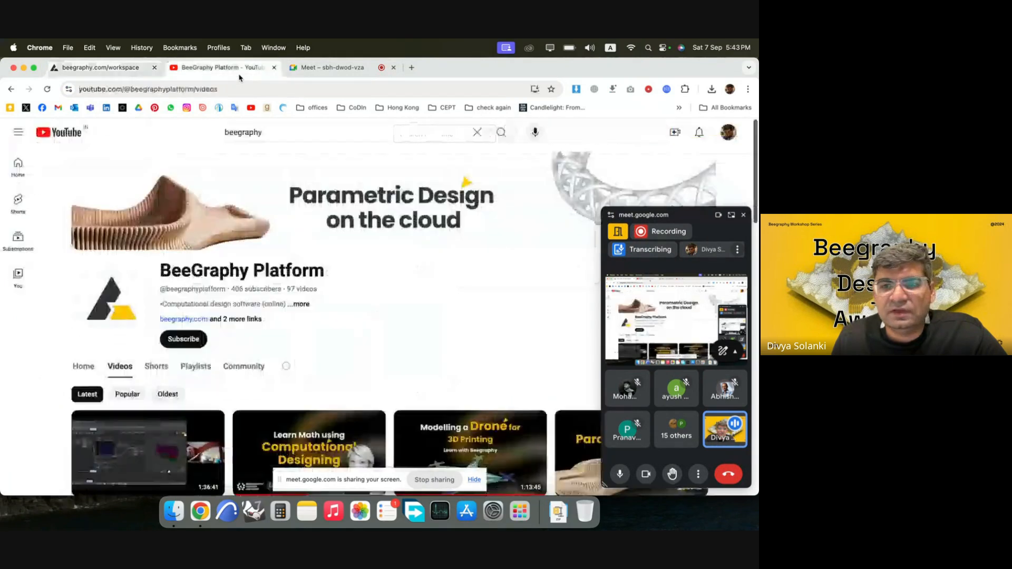
left_click(743, 215)
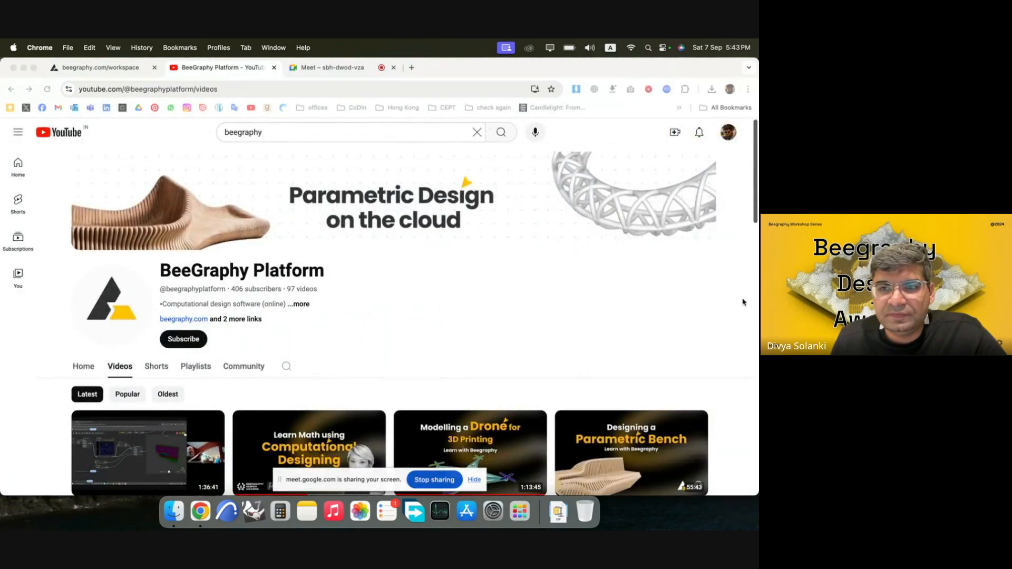
Look through the workshop videos listed on the BeeGraphy Platform channel.
scroll(688, 307, "down", 1)
scroll(688, 307, "down", 3)
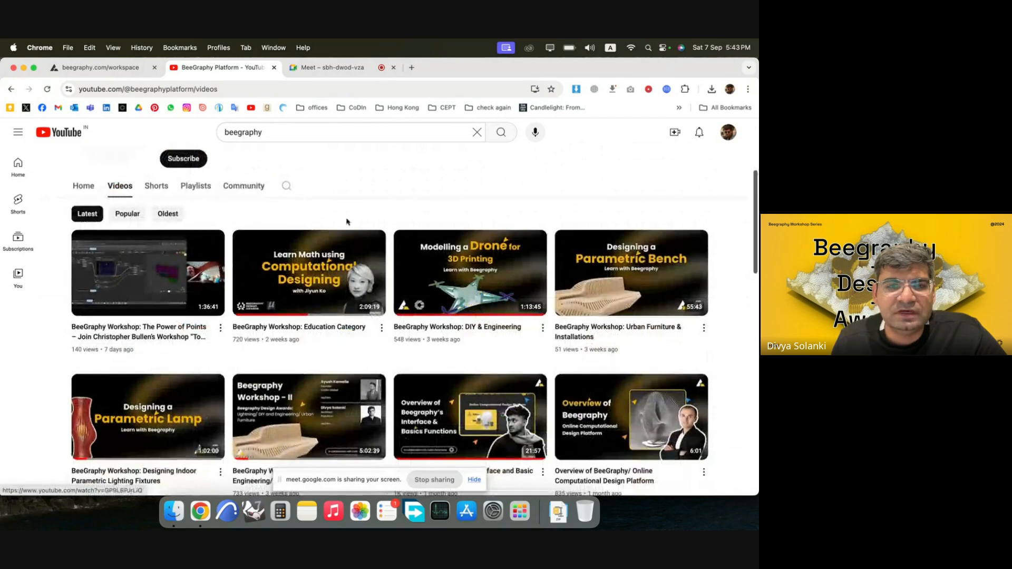
scroll(430, 309, "up", 4)
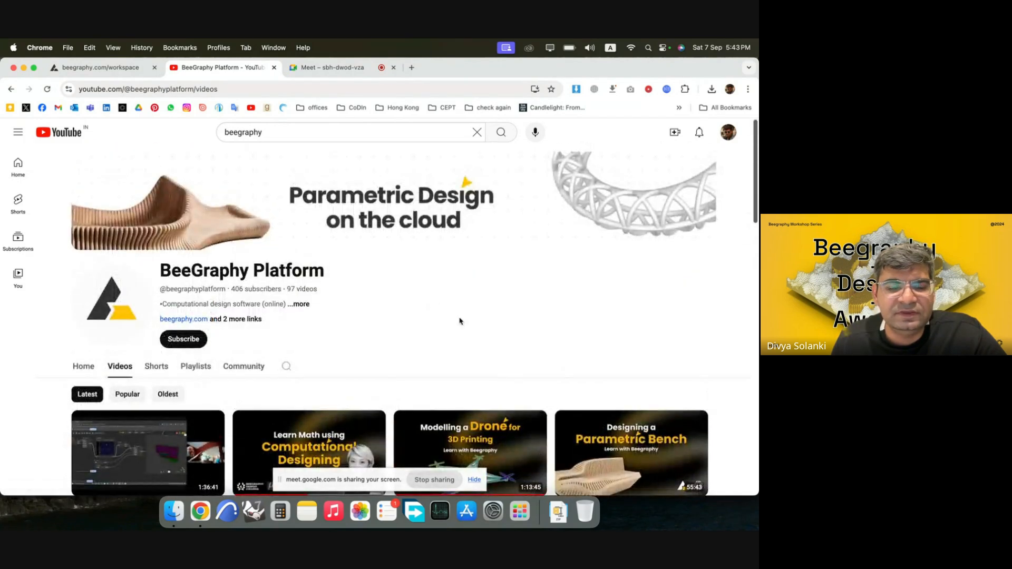
scroll(460, 320, "down", 5)
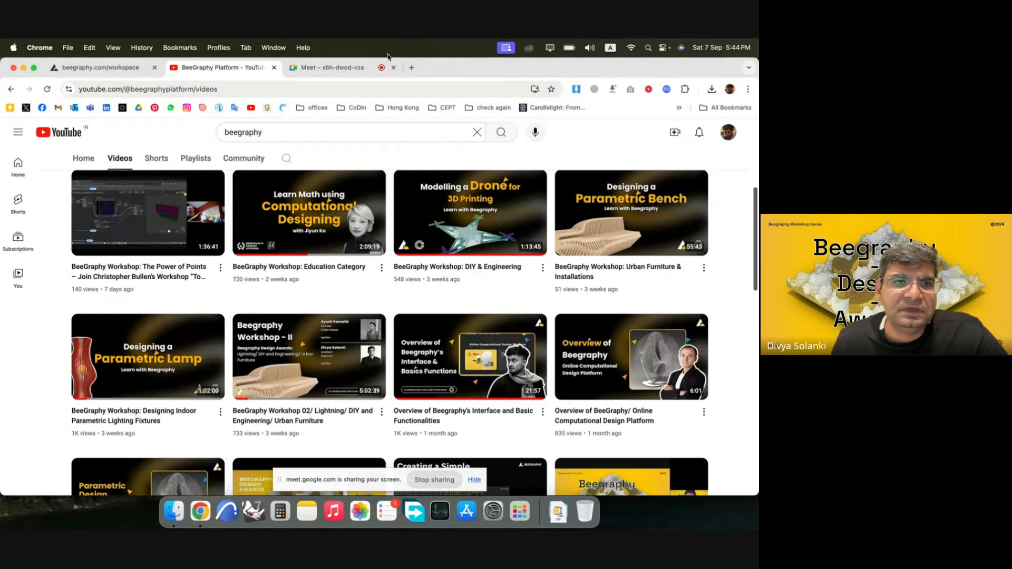
Go to the BeeGraphy workspace and view the actions available for the FASHION & JEWELRY model.
left_click(103, 68)
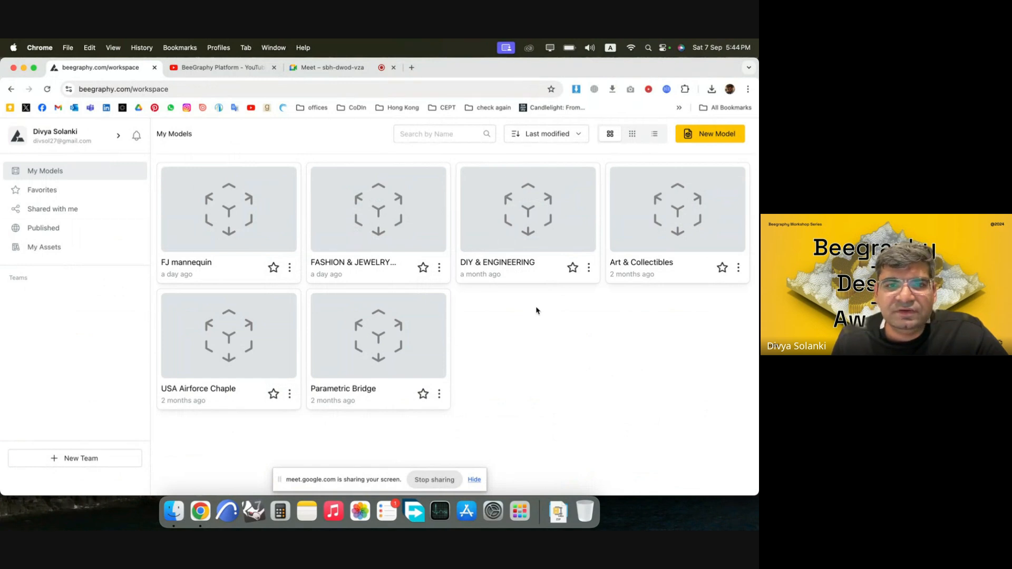
left_click(440, 268)
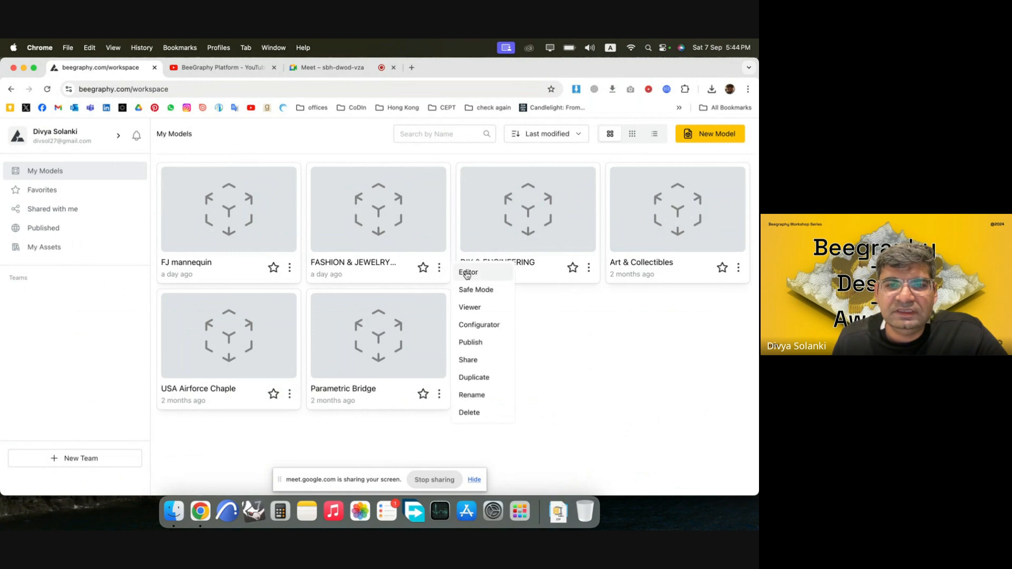
left_click(604, 360)
left_click(702, 136)
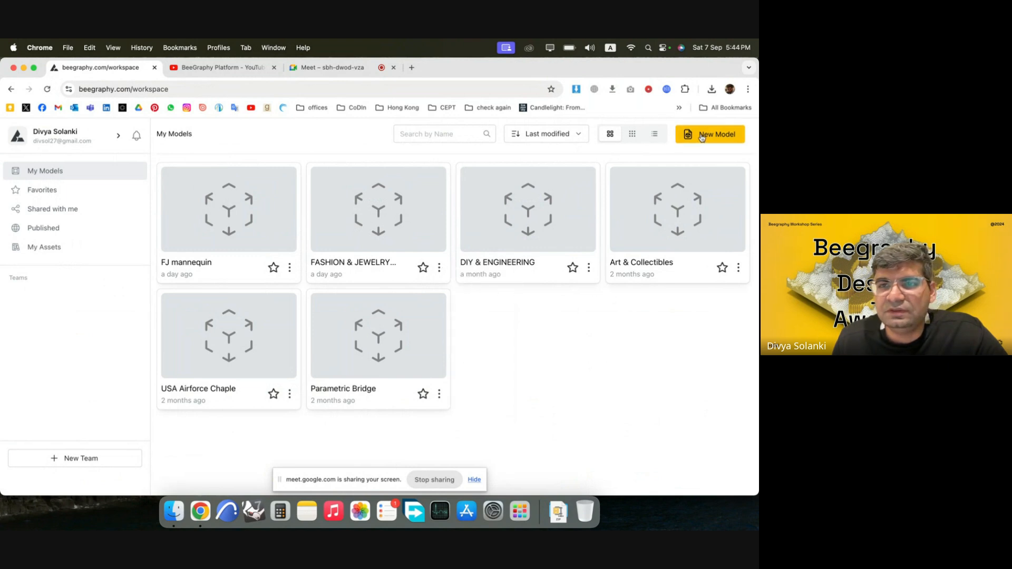
left_click(600, 347)
View the sharing settings of the FASHION & JEWELRY (Duplicate) model and close them without changing access.
left_click(441, 268)
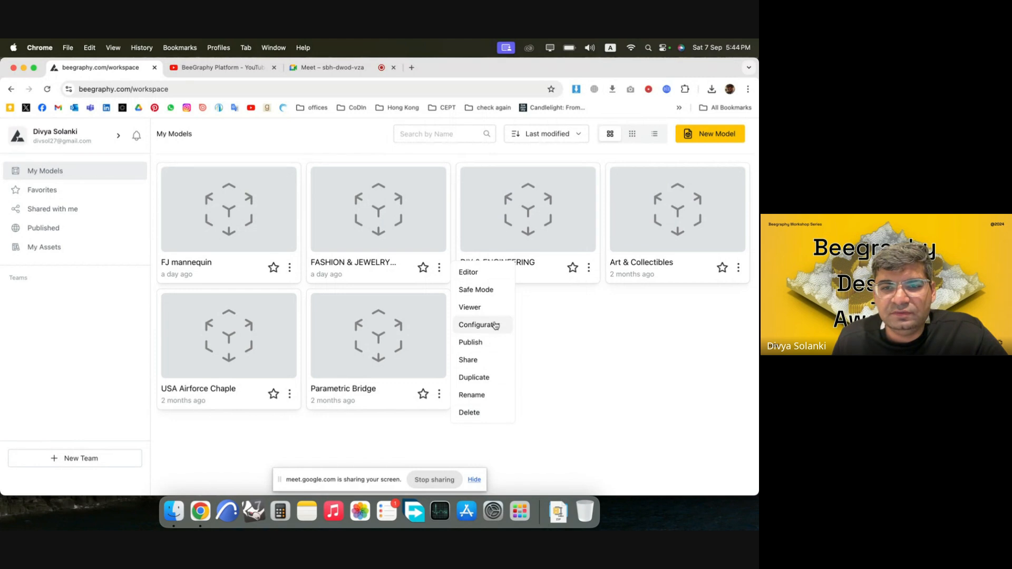
left_click(482, 361)
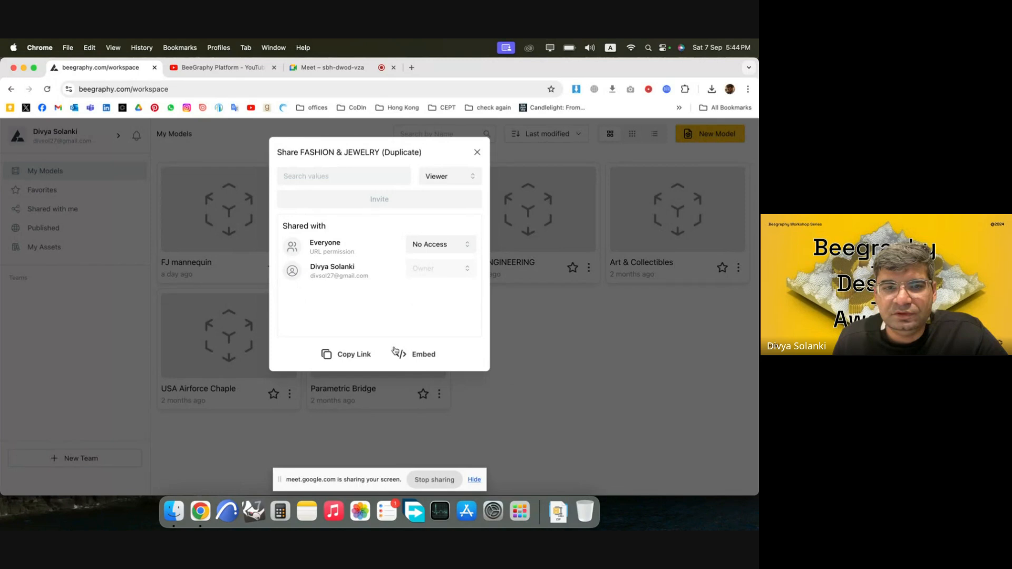
left_click(439, 254)
left_click(368, 327)
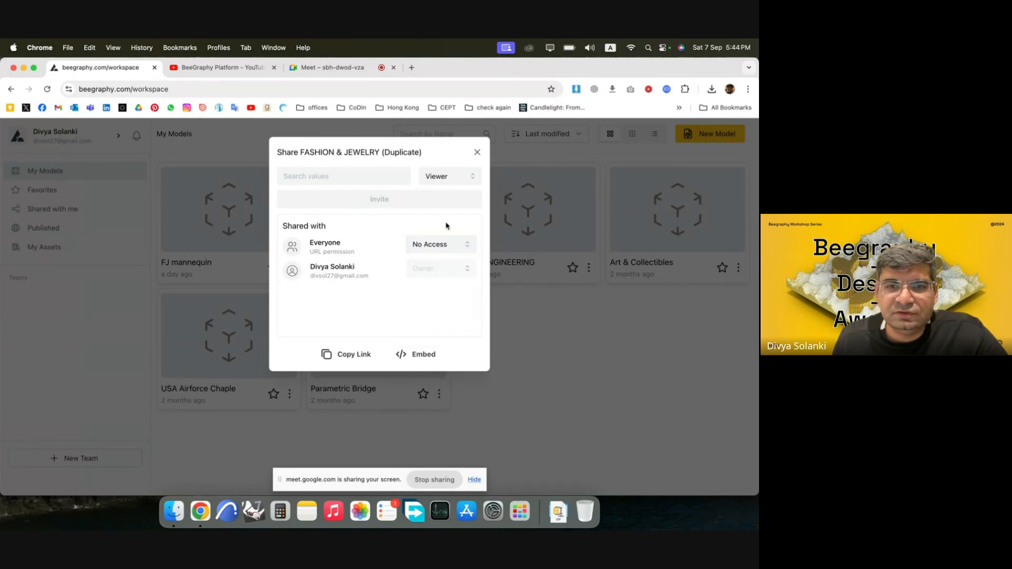
left_click(477, 153)
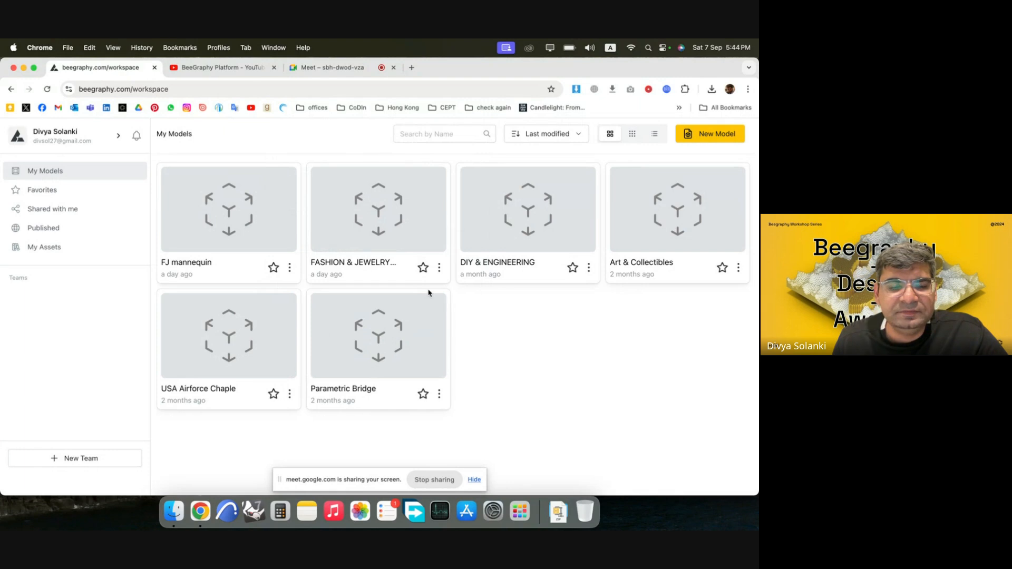
Open the FASHION & JEWELRY (Duplicate) model for editing and nudge the SVG Input node at the start of the mannequin graph.
left_click(439, 268)
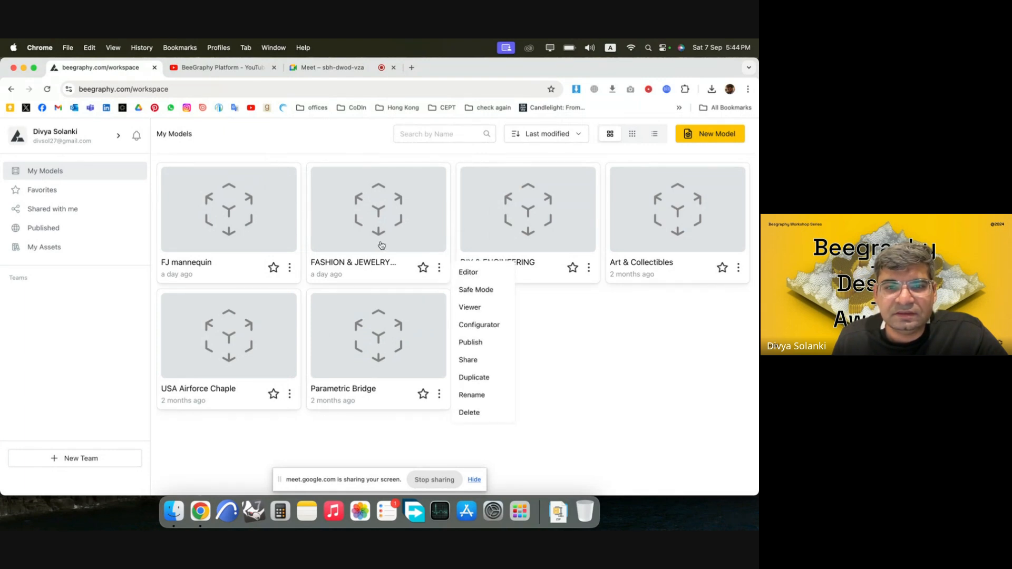
left_click(424, 206)
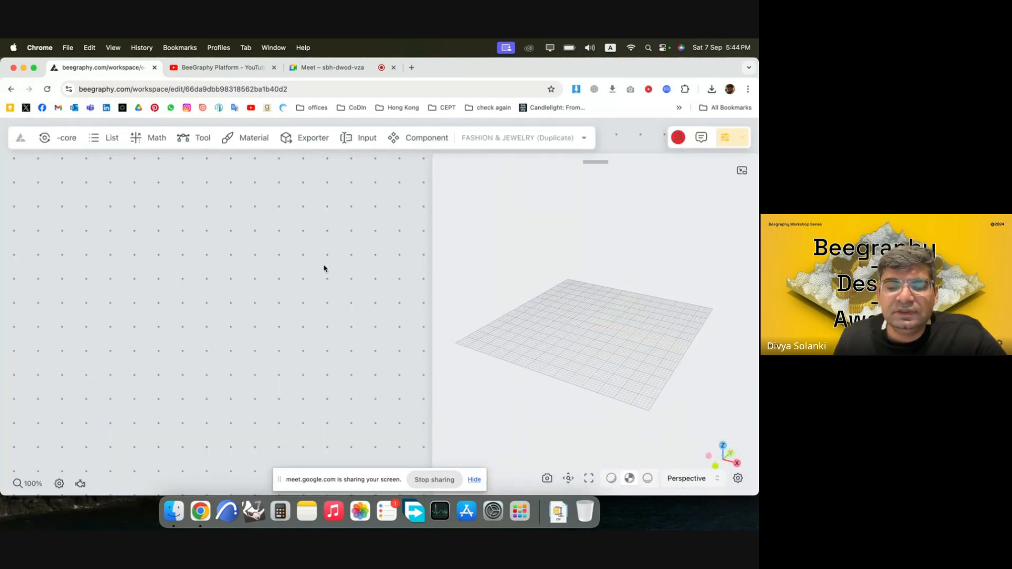
scroll(323, 269, "down", 10)
scroll(221, 260, "down", 3)
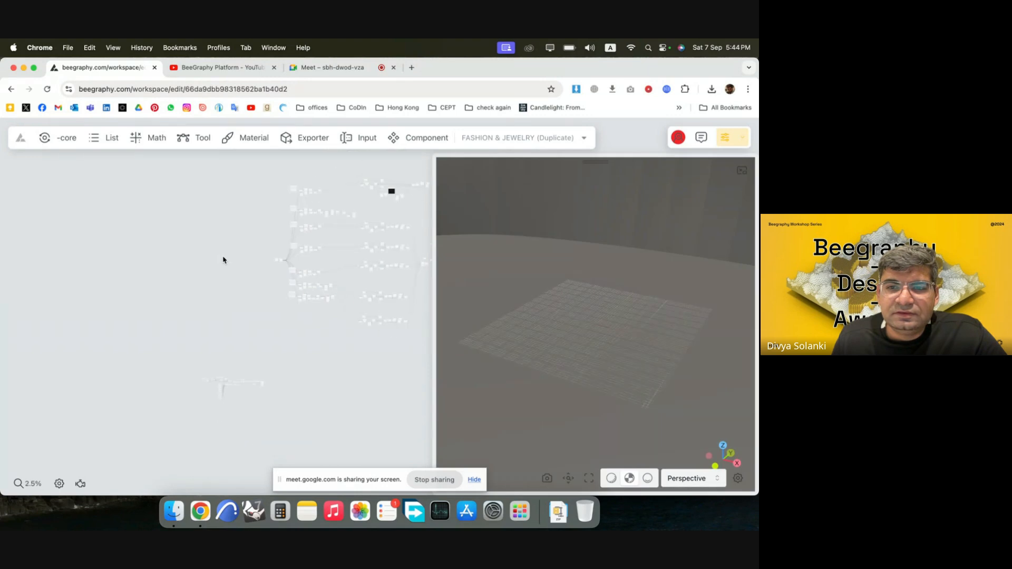
scroll(247, 355, "up", 5)
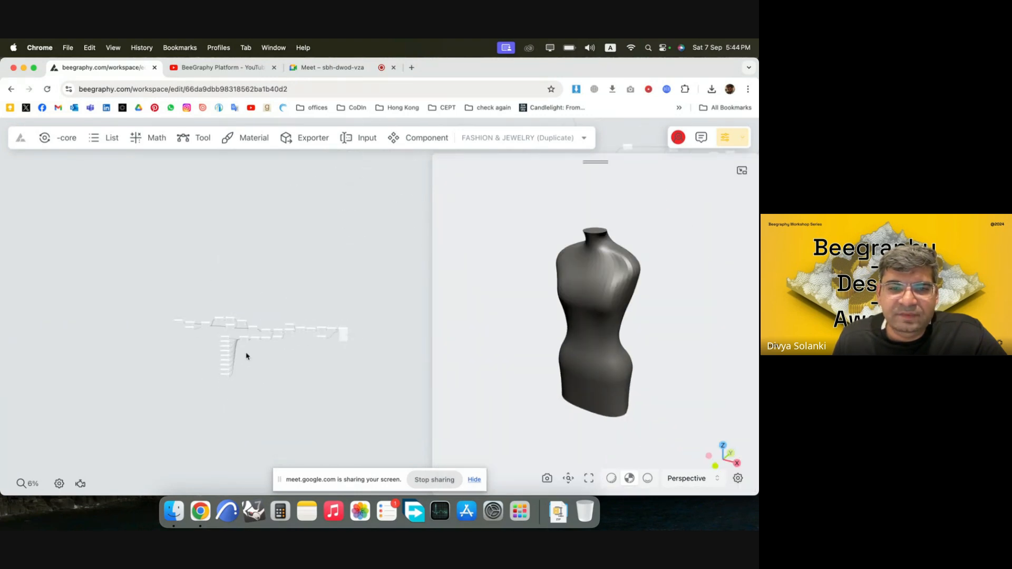
scroll(140, 319, "up", 6)
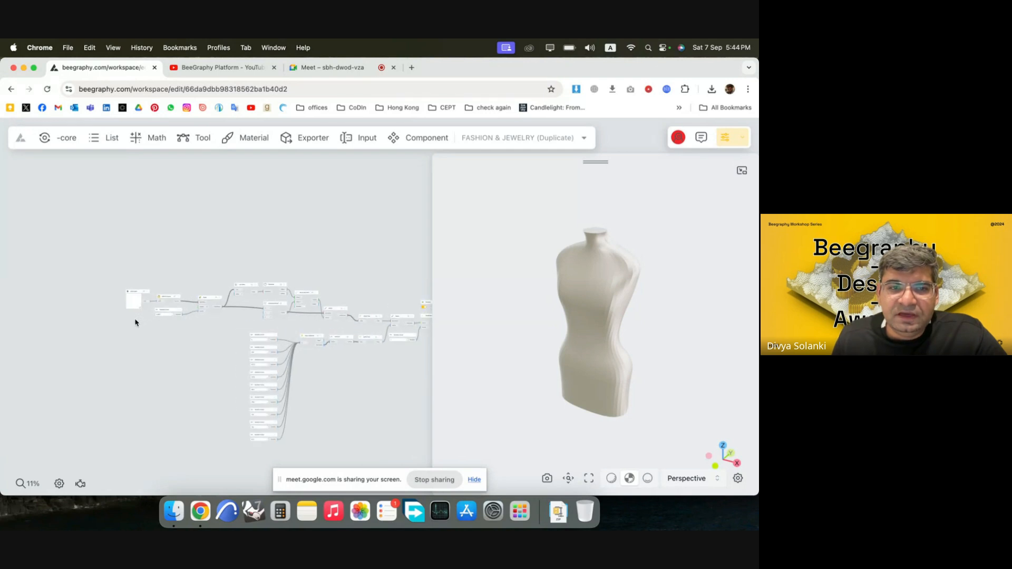
scroll(140, 320, "up", 2)
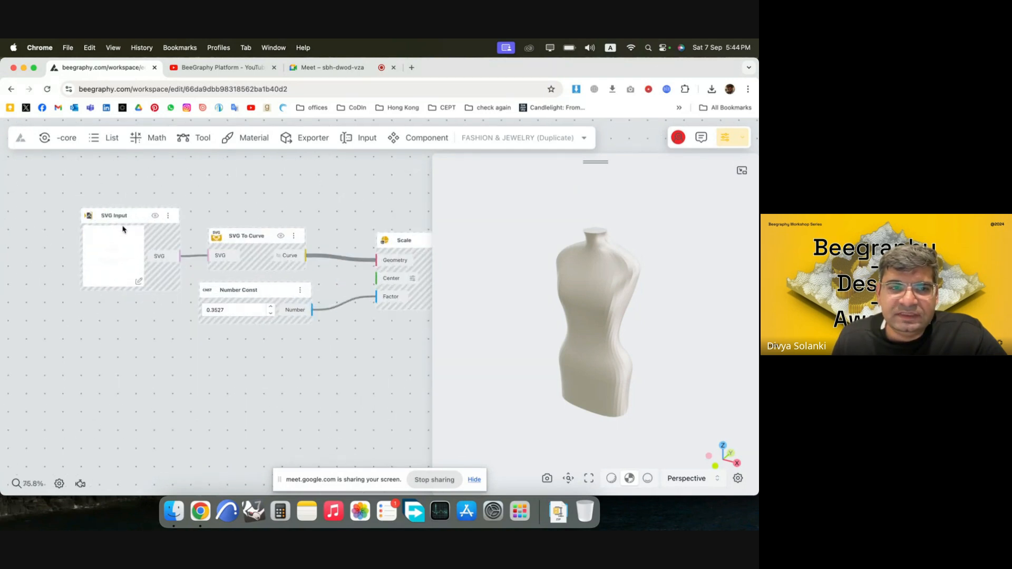
mouse_move(122, 229)
left_mouse_down()
mouse_move(121, 212)
mouse_move(118, 229)
left_mouse_up()
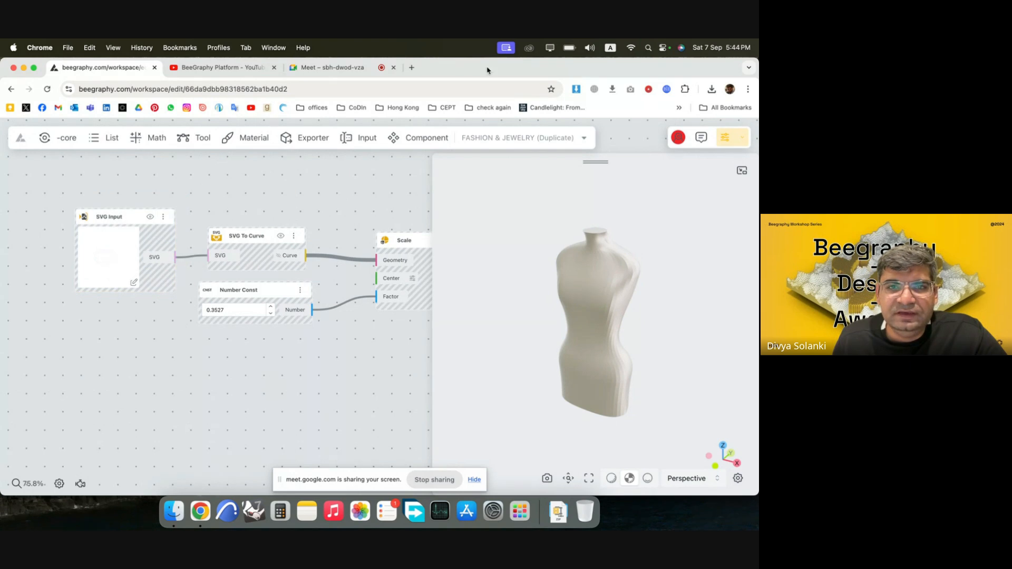
Search the web for whiteboard in a new browser tab and open the Web Whiteboard site.
left_click(412, 67)
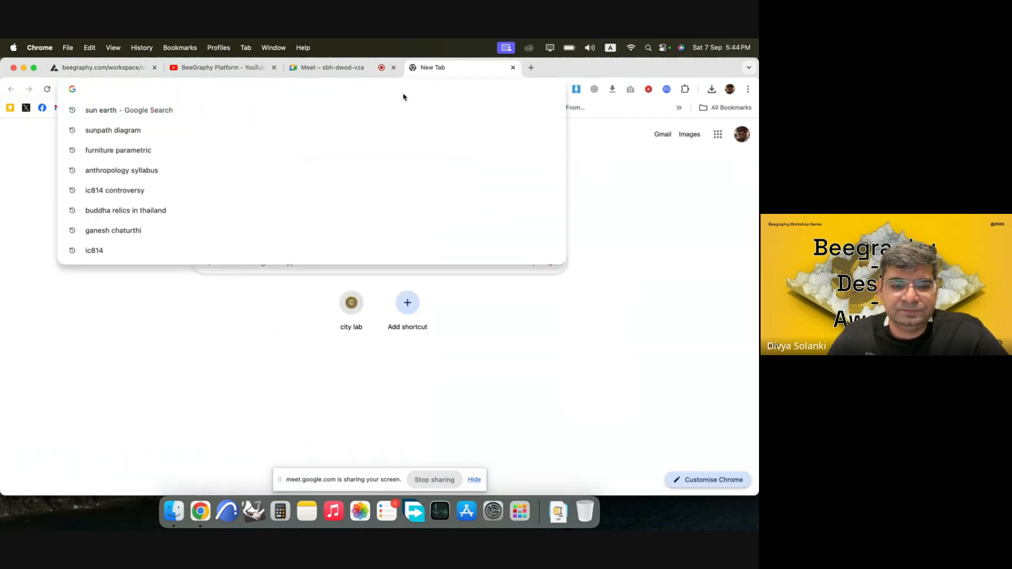
type("whiteb")
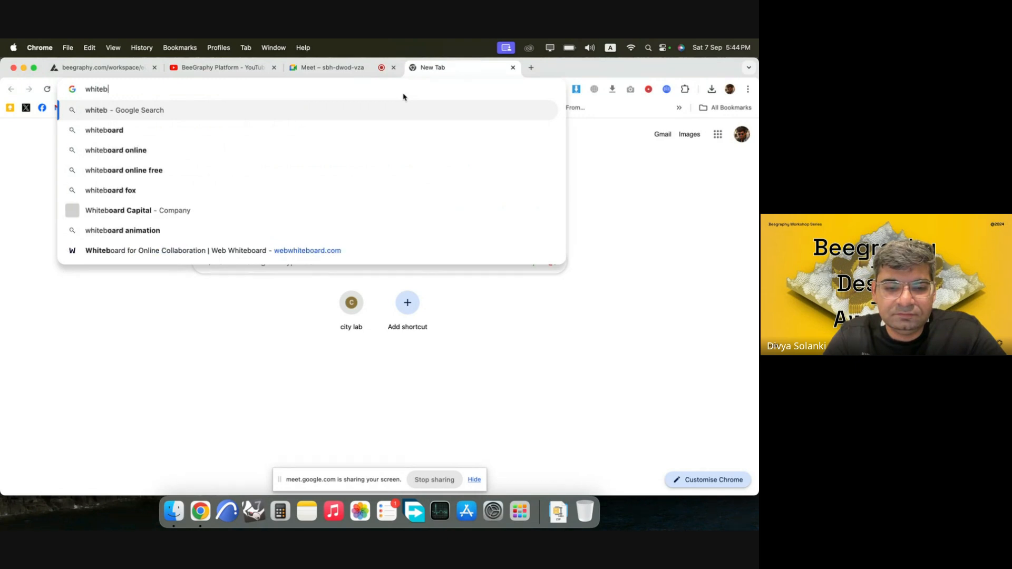
type("o")
key("Return")
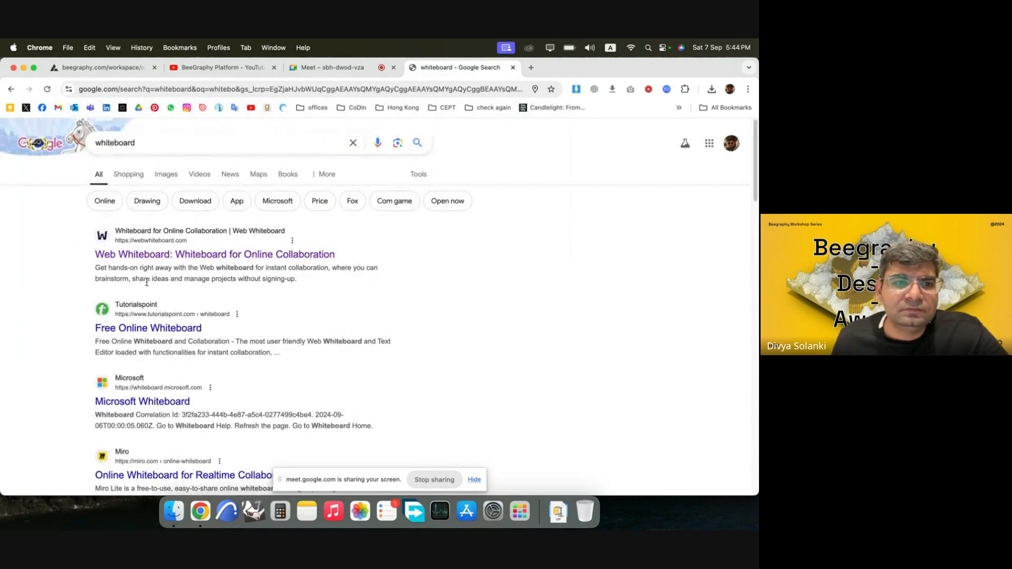
left_click(164, 257)
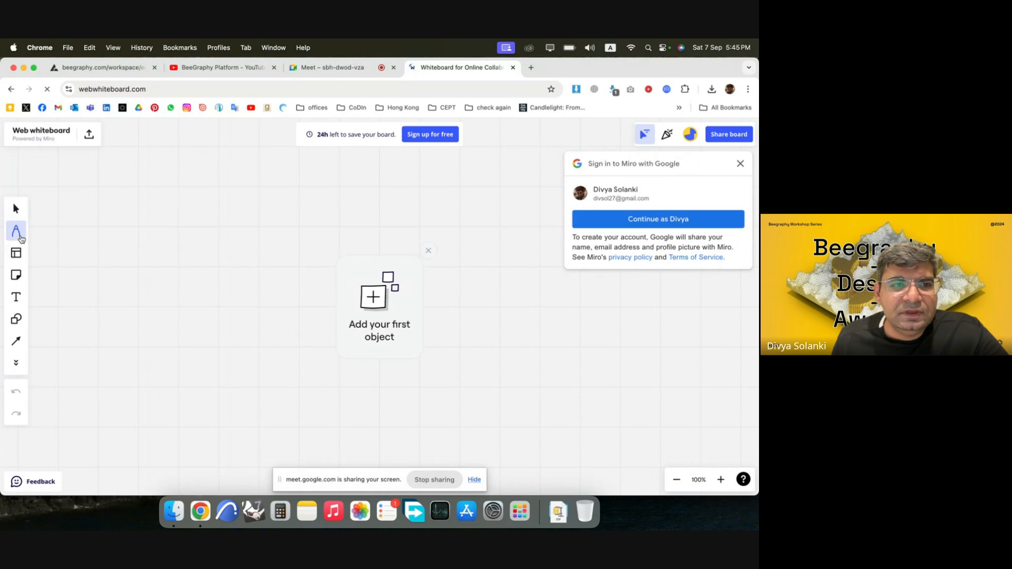
Dismiss the first-object prompt and draw three stacked freehand loops with the pen, the widest one uppermost, as body cross-sections.
left_click(16, 232)
left_click(428, 251)
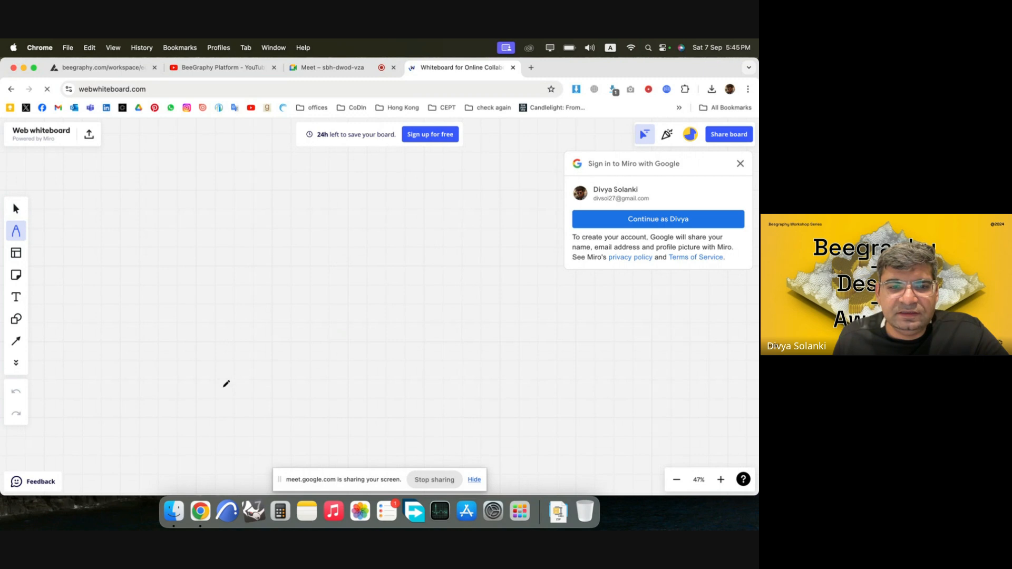
mouse_move(226, 383)
left_mouse_down()
mouse_move(219, 409)
mouse_move(314, 384)
mouse_move(211, 374)
left_mouse_up()
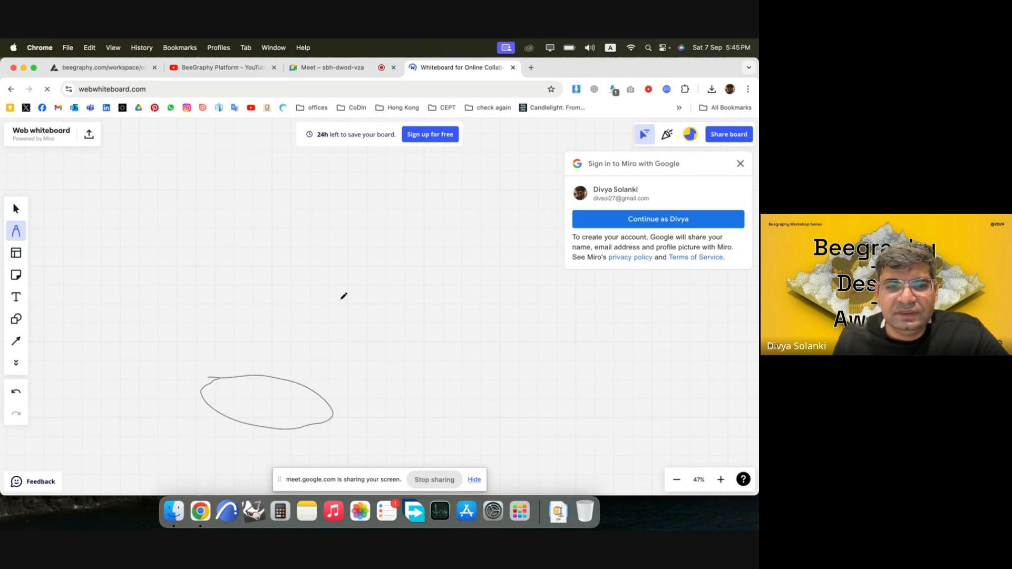
mouse_move(207, 285)
left_mouse_down()
mouse_move(289, 340)
mouse_move(350, 318)
mouse_move(244, 276)
mouse_move(223, 280)
left_mouse_up()
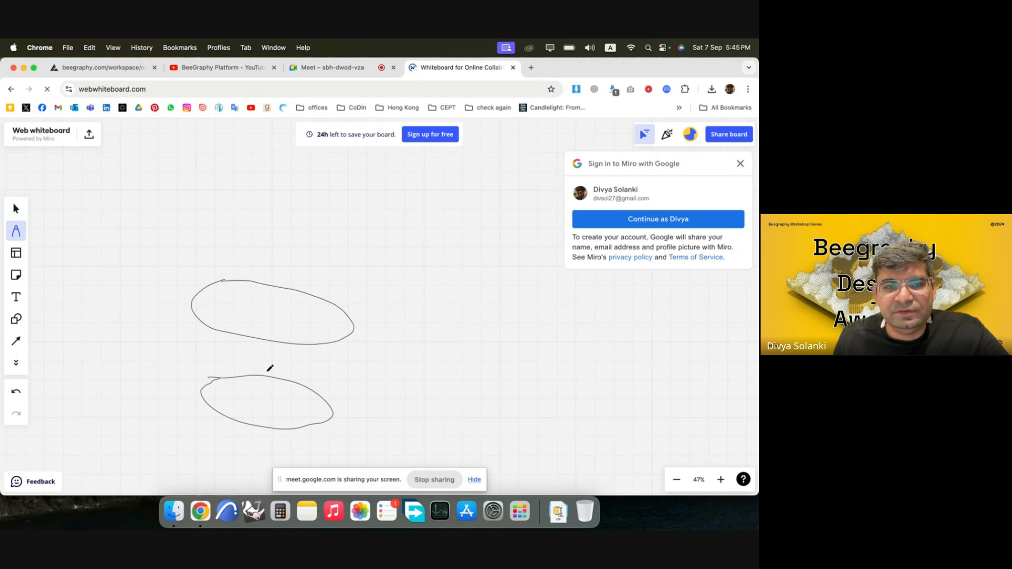
scroll(268, 385, "down", 5)
mouse_move(224, 261)
left_mouse_down()
mouse_move(244, 290)
mouse_move(331, 299)
mouse_move(296, 255)
mouse_move(219, 258)
left_mouse_up()
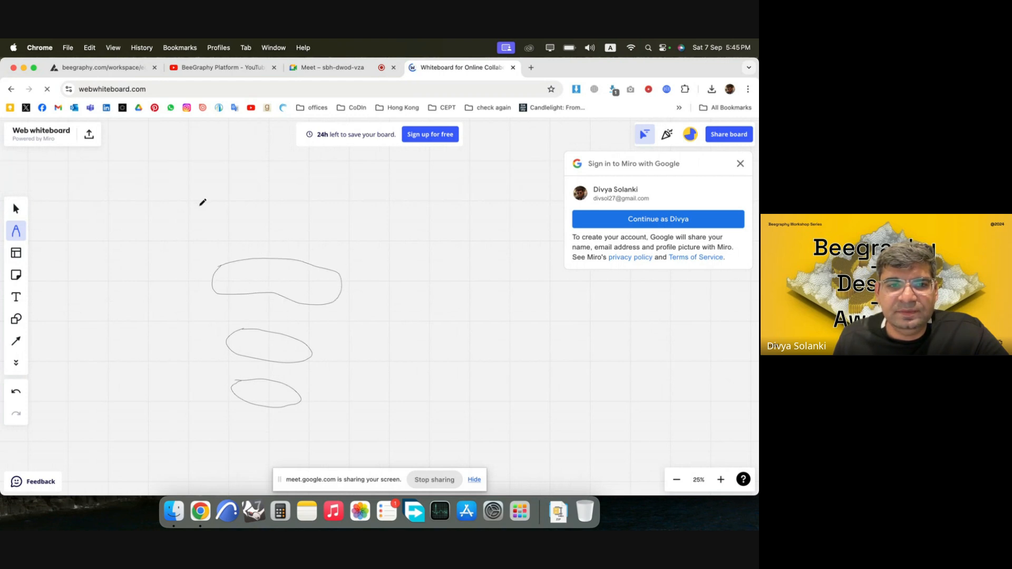
Sketch two armhole loops, the side contours joining the cross-sections, and the shoulders and neck to complete the torso.
mouse_move(203, 202)
left_mouse_down()
mouse_move(191, 240)
mouse_move(205, 204)
left_mouse_up()
mouse_move(351, 209)
left_mouse_down()
mouse_move(377, 241)
mouse_move(358, 206)
left_mouse_up()
left_click_drag(241, 392, 228, 315)
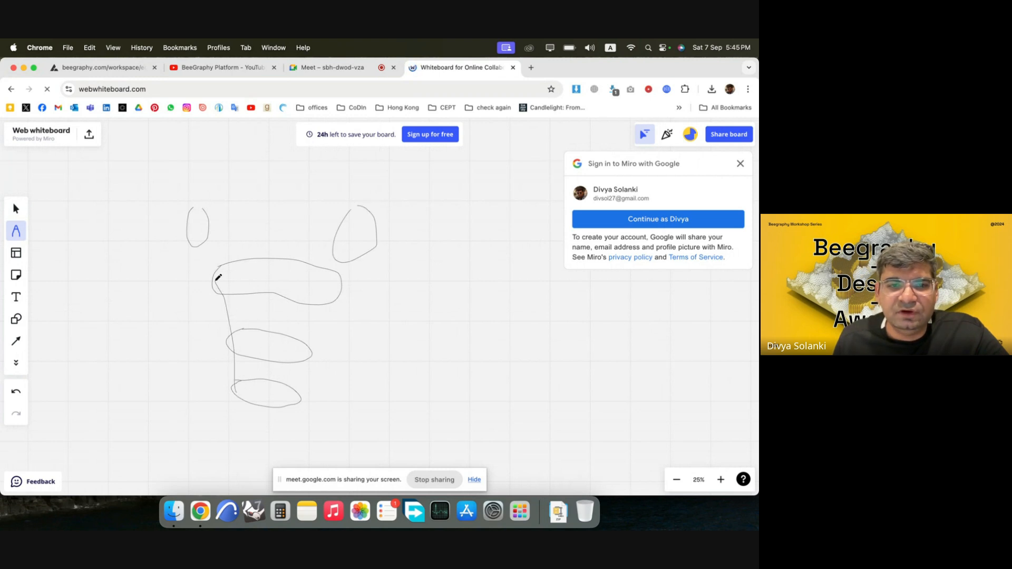
left_click_drag(216, 280, 206, 231)
left_click_drag(299, 401, 344, 267)
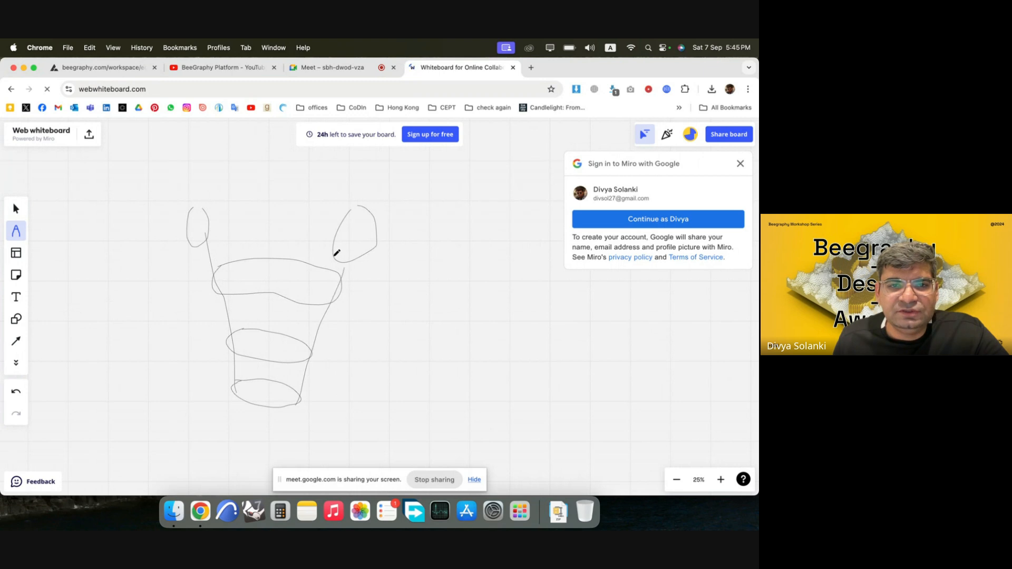
mouse_move(219, 192)
left_mouse_down()
mouse_move(280, 161)
mouse_move(376, 216)
left_mouse_up()
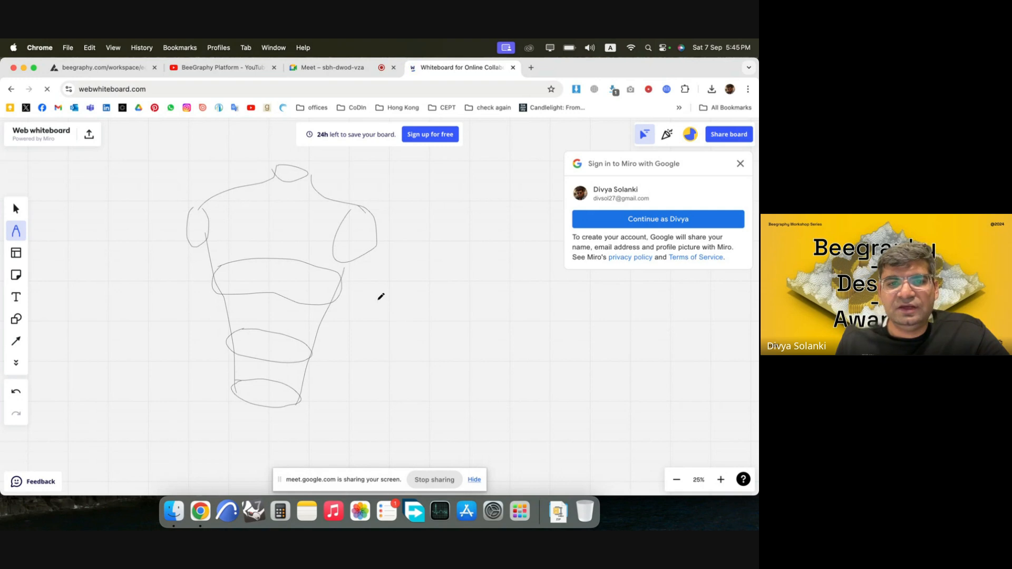
Sketch a forearm and hand beside the torso with a bracelet loop around it, and add a necklace curve below the torso's neck.
left_click_drag(406, 338, 459, 278)
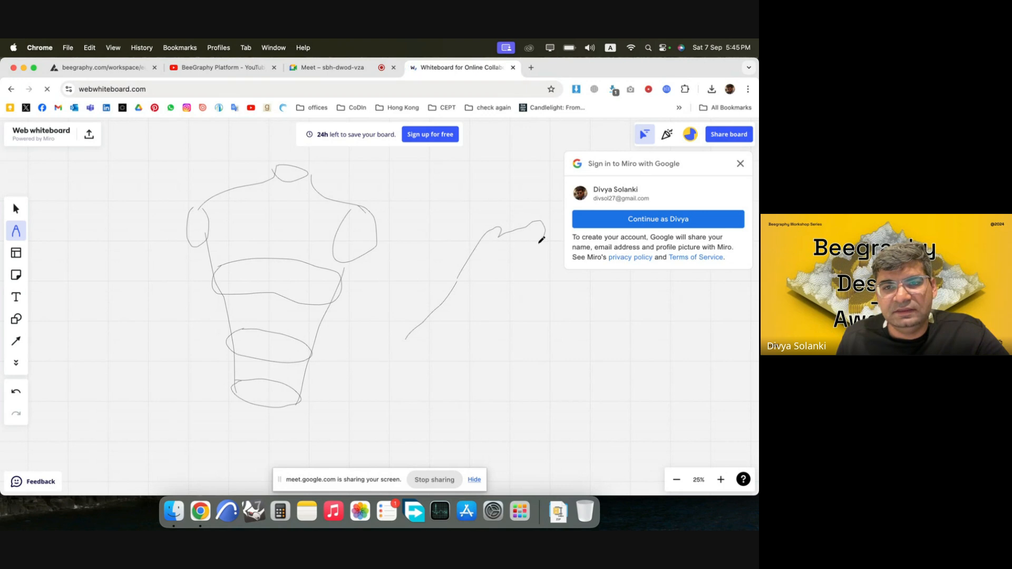
mouse_move(542, 240)
left_mouse_down()
mouse_move(475, 330)
mouse_move(435, 359)
left_mouse_up()
mouse_move(450, 281)
left_mouse_down()
mouse_move(492, 311)
mouse_move(460, 281)
left_mouse_up()
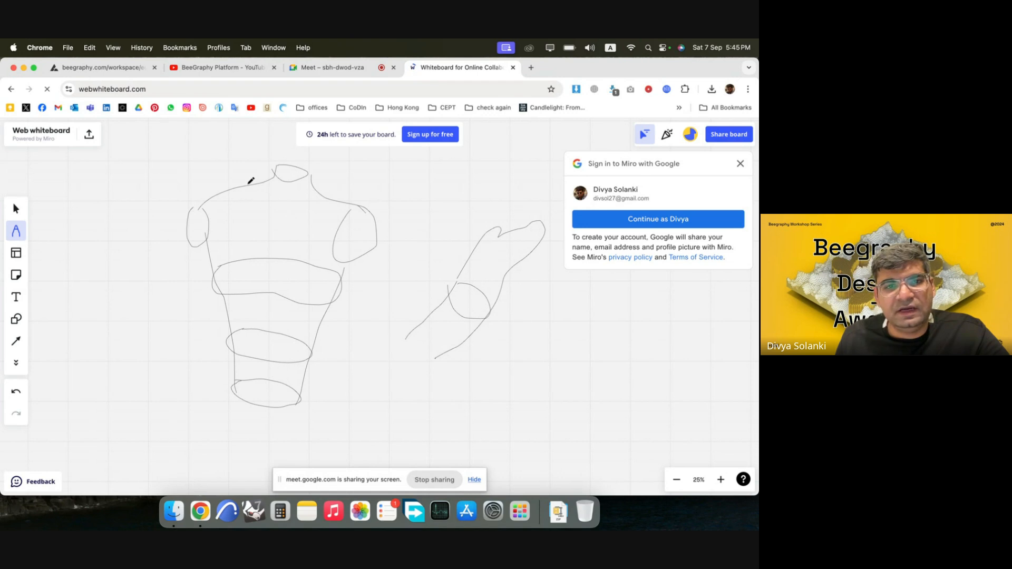
mouse_move(251, 181)
left_mouse_down()
mouse_move(253, 208)
mouse_move(320, 196)
left_mouse_up()
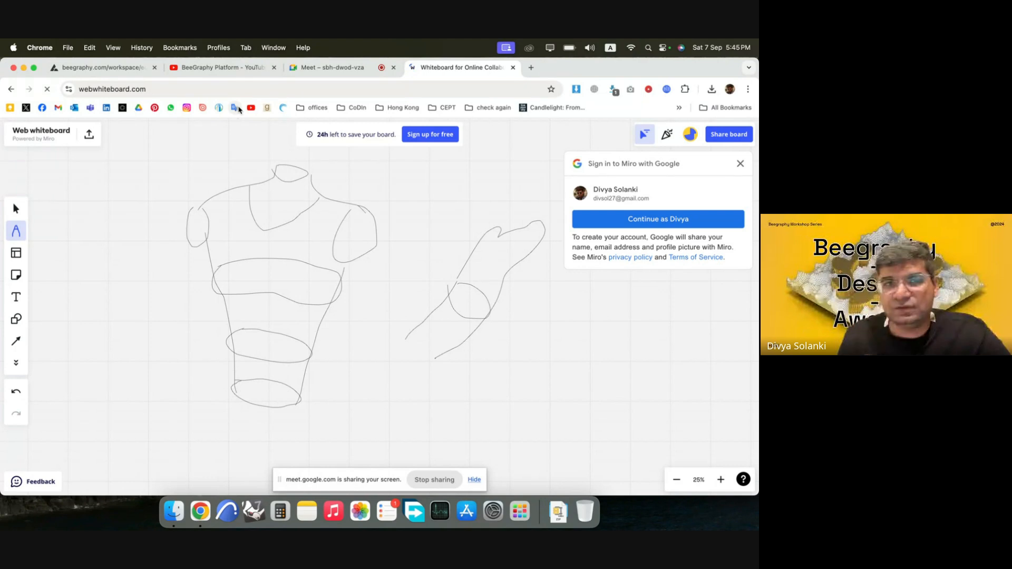
Switch back to the FASHION & JEWELRY (Duplicate) model and examine the mannequin and the nodes from SVG To Curve to Move.
left_click(116, 73)
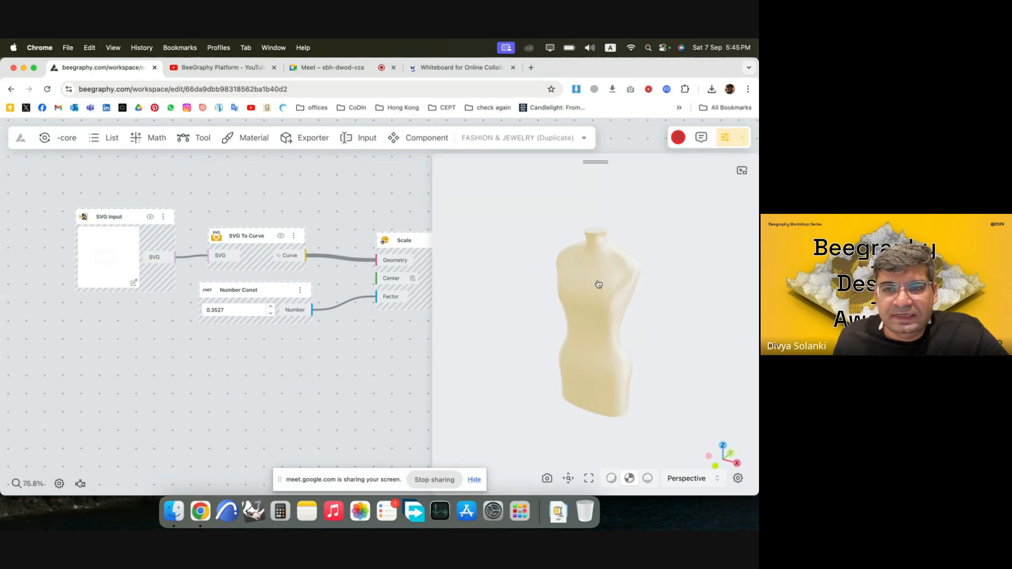
scroll(104, 255, "down", 5)
scroll(333, 290, "up", 5)
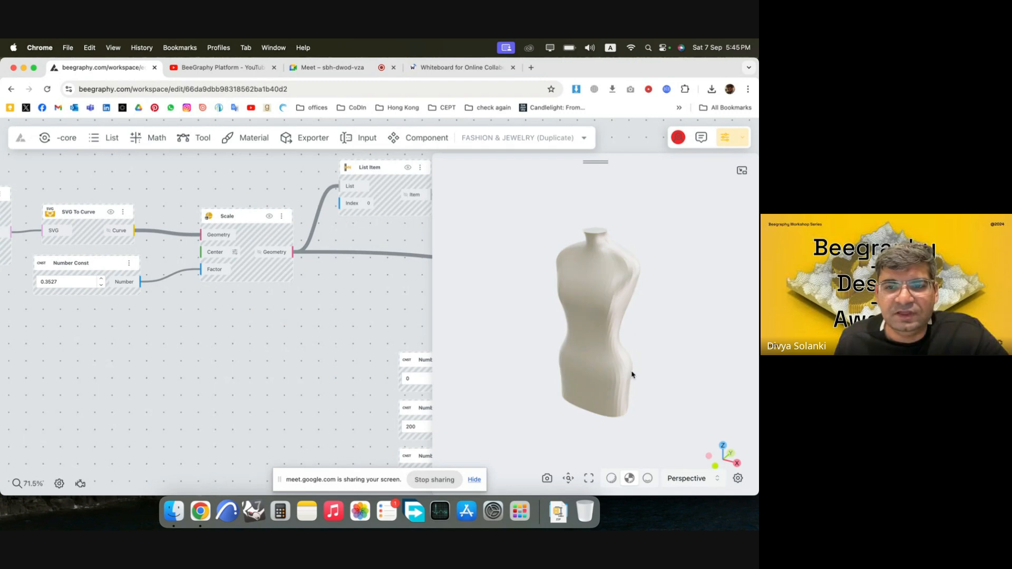
left_click_drag(631, 374, 603, 351)
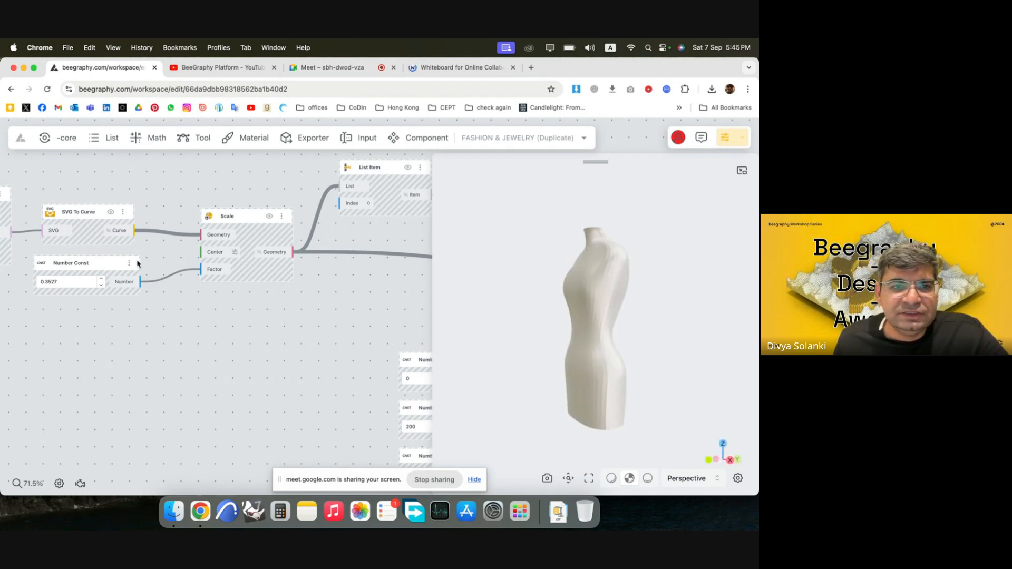
scroll(137, 263, "right", 10)
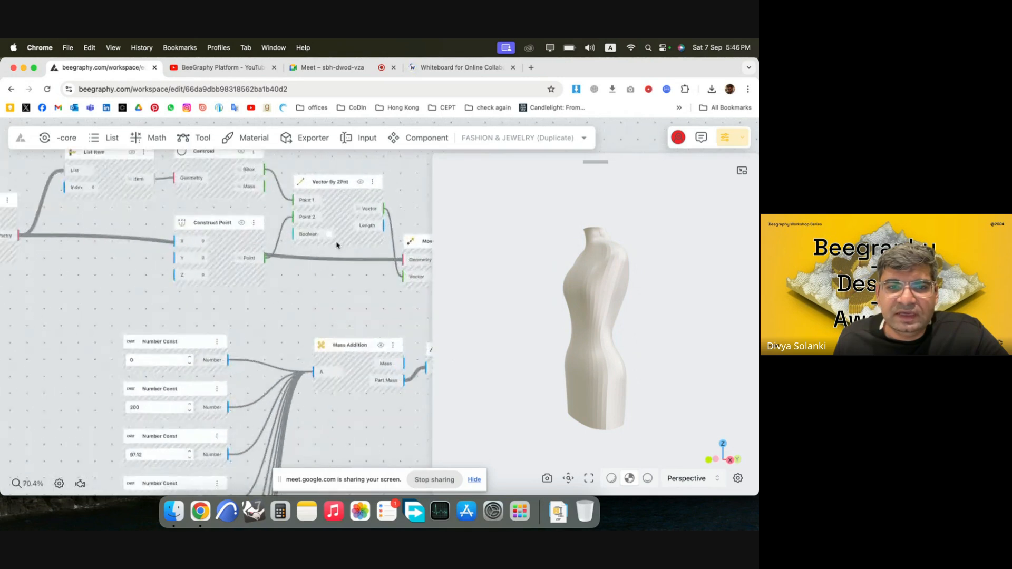
scroll(337, 245, "down", 5)
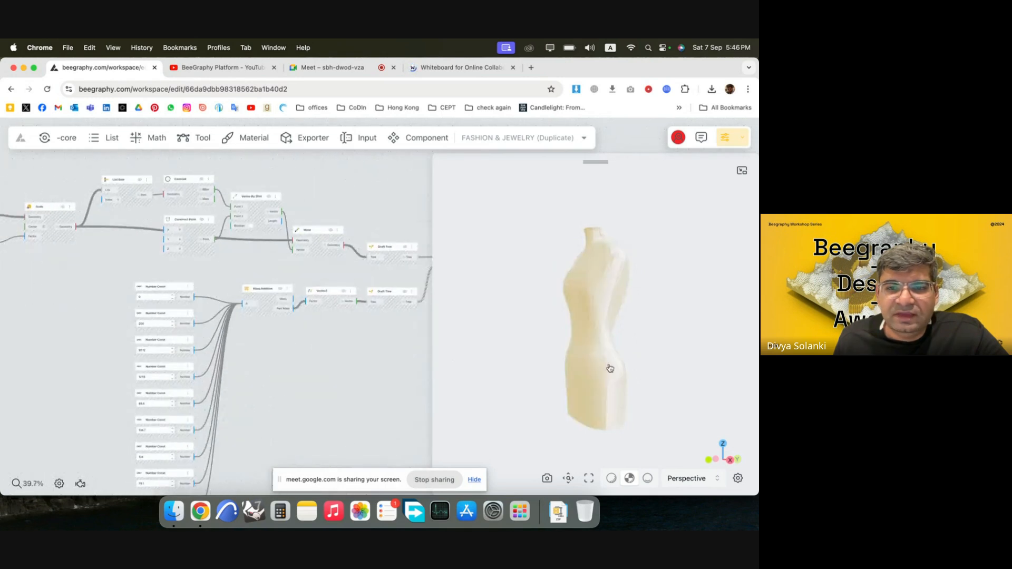
Preview the first Move node's output curves, inspect them at the mannequin's base, and hide them again.
left_click(332, 235)
right_click(327, 234)
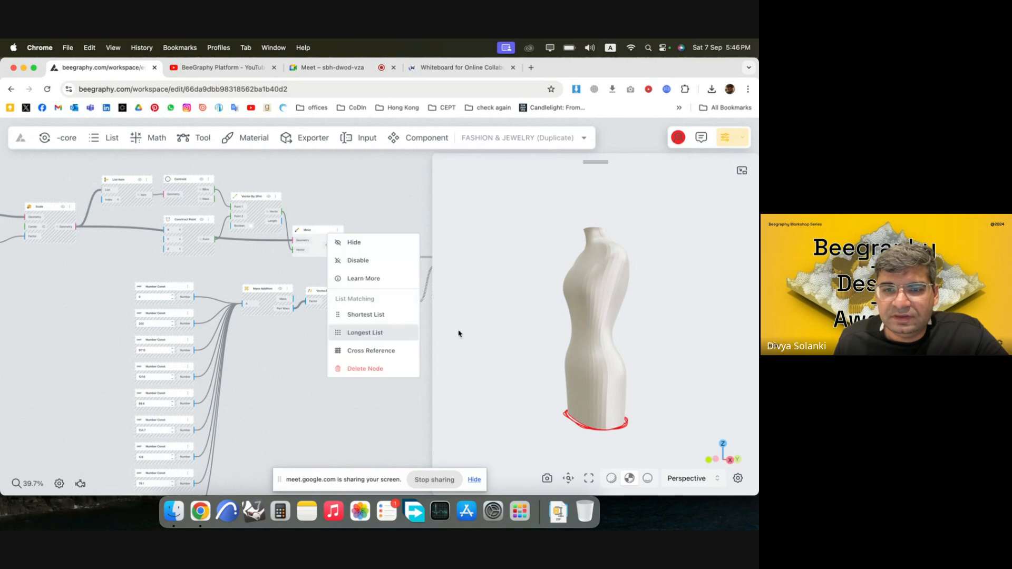
scroll(592, 395, "up", 5)
mouse_move(593, 395)
left_mouse_down()
mouse_move(587, 328)
mouse_move(605, 389)
left_mouse_up()
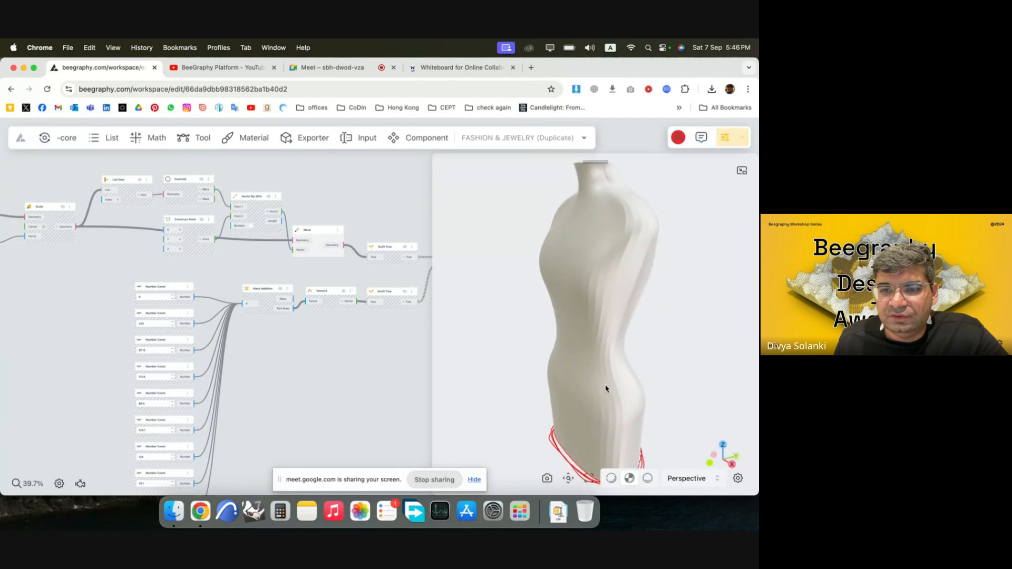
right_click(327, 232)
left_click(341, 243)
scroll(215, 224, "down", 4)
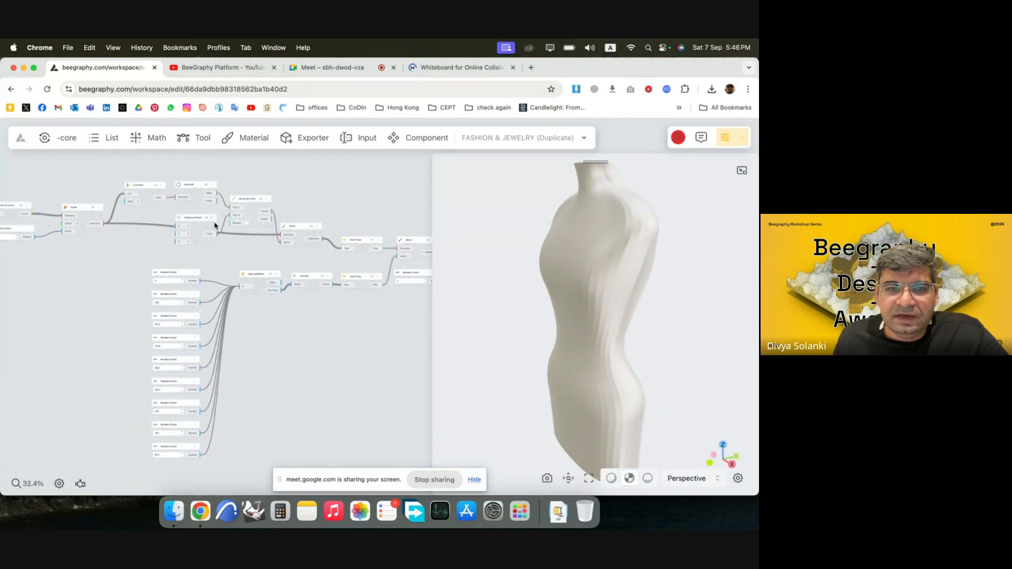
Preview the section curves of the Move node ahead of Divide By Count, inspect them around the mannequin, and hide them again.
scroll(421, 261, "up", 6)
left_click_drag(421, 261, 289, 262)
scroll(346, 237, "down", 4)
scroll(346, 237, "up", 4)
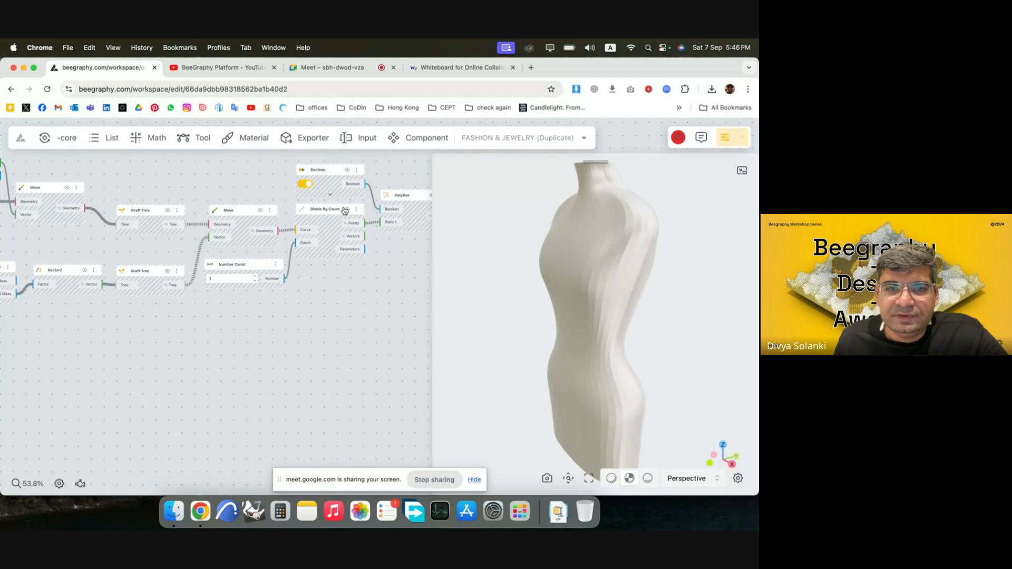
left_click(260, 211)
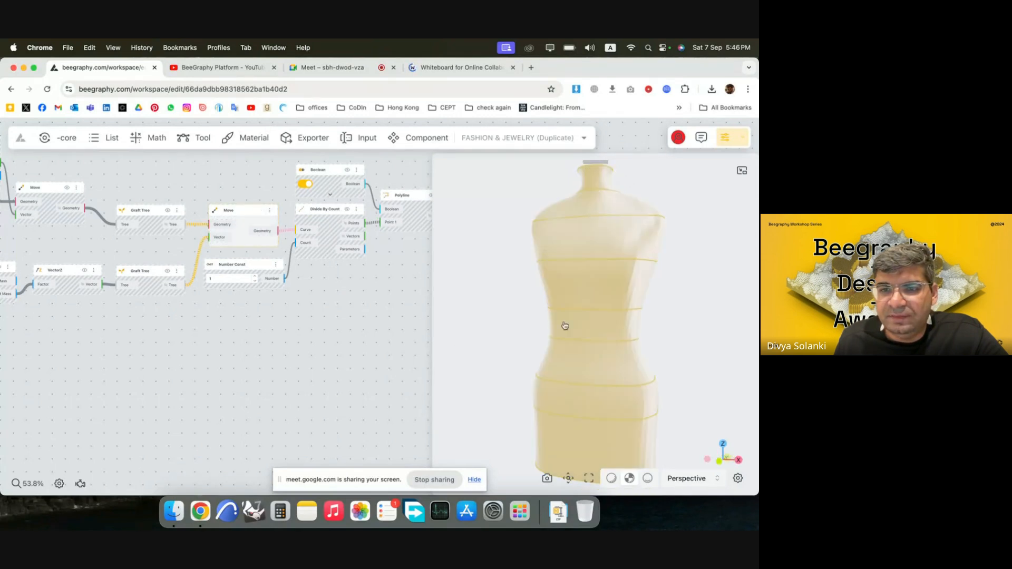
left_click_drag(632, 395, 588, 441)
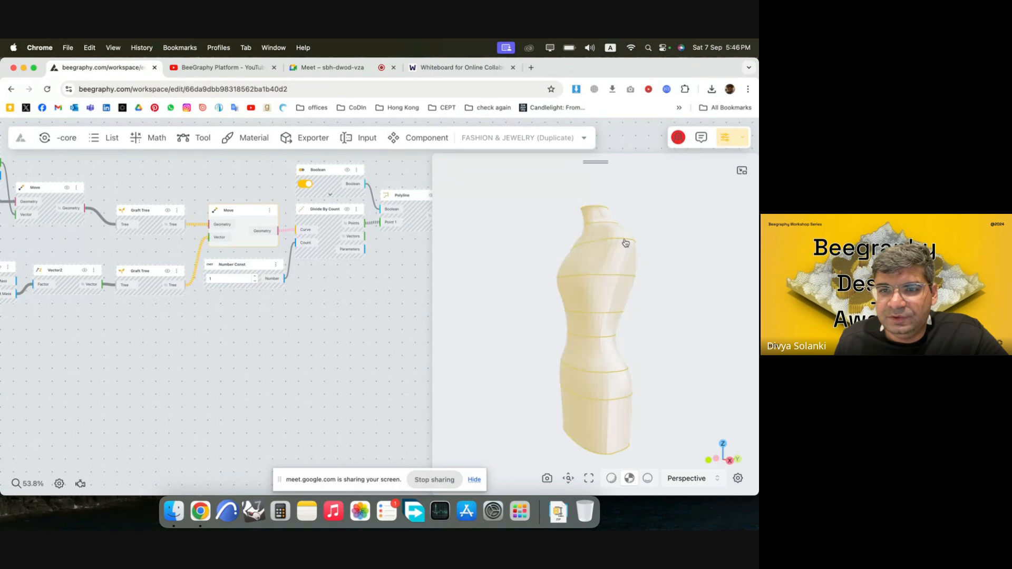
left_click_drag(551, 363, 520, 363)
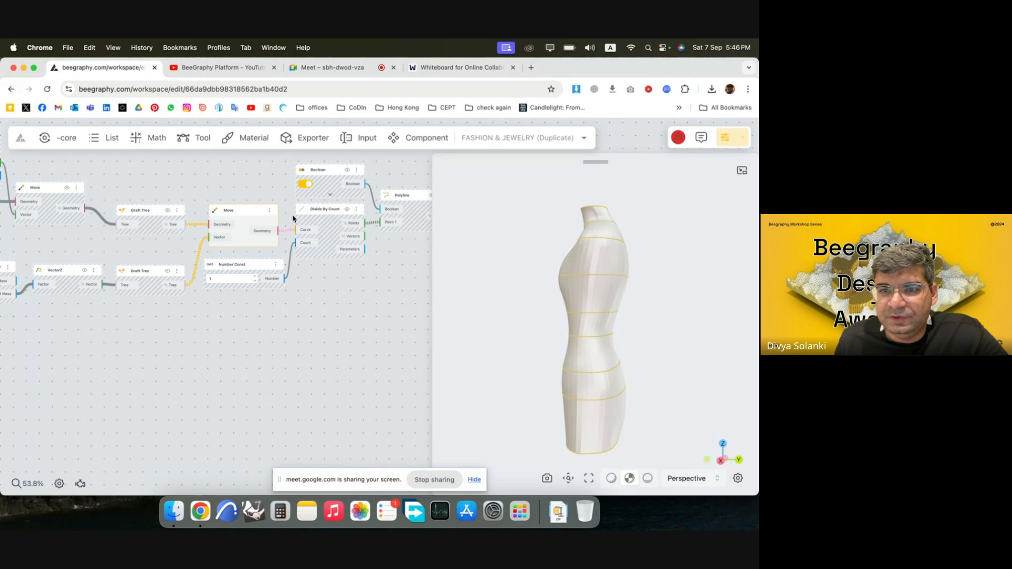
right_click(258, 213)
left_click(377, 270)
Examine the Loft Surface, Cap and Apply Material nodes at the end of the graph together with the lofted mannequin.
scroll(210, 277, "down", 5)
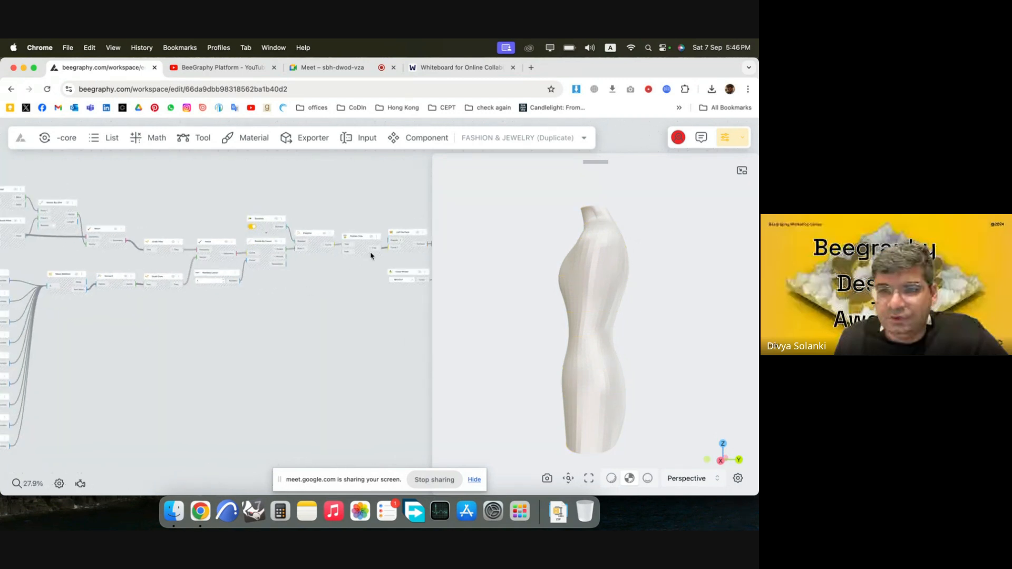
left_click_drag(396, 261, 269, 265)
scroll(269, 266, "up", 3)
left_click_drag(652, 362, 678, 406)
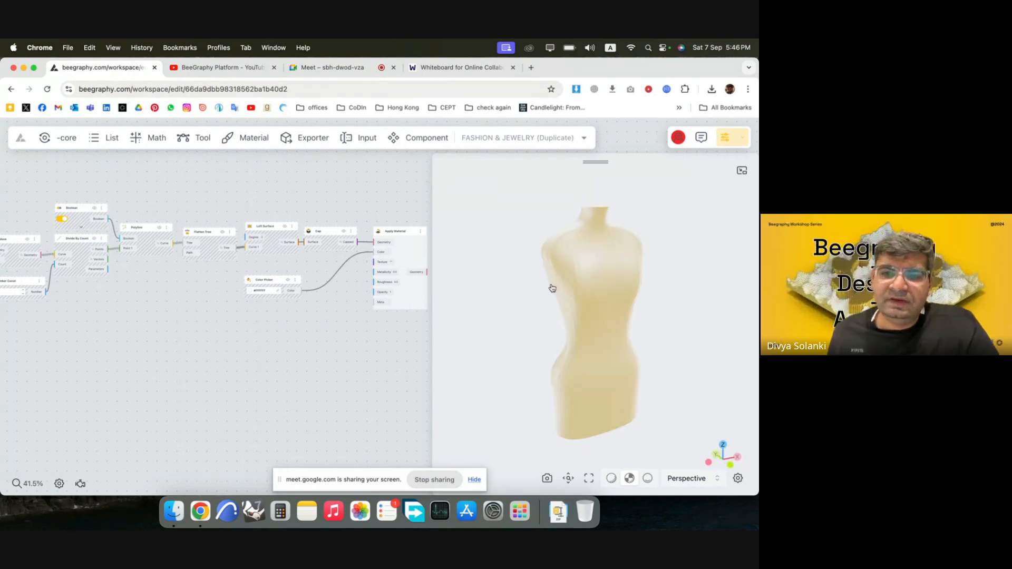
left_click_drag(543, 334, 584, 369)
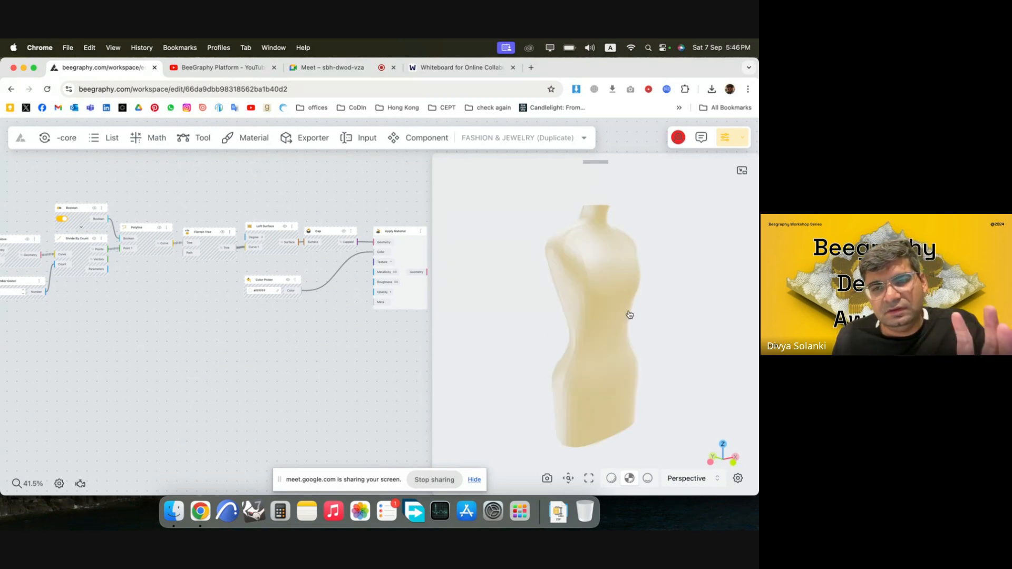
left_click_drag(585, 396, 500, 378)
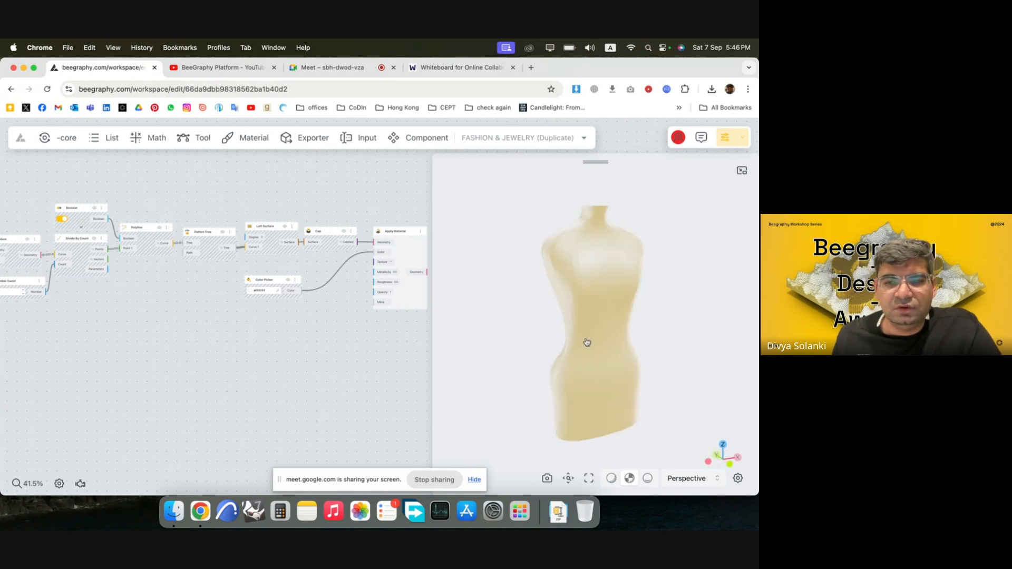
Inspect the mannequin's capped underside and neck, and view the whole body from the front.
scroll(255, 343, "down", 5)
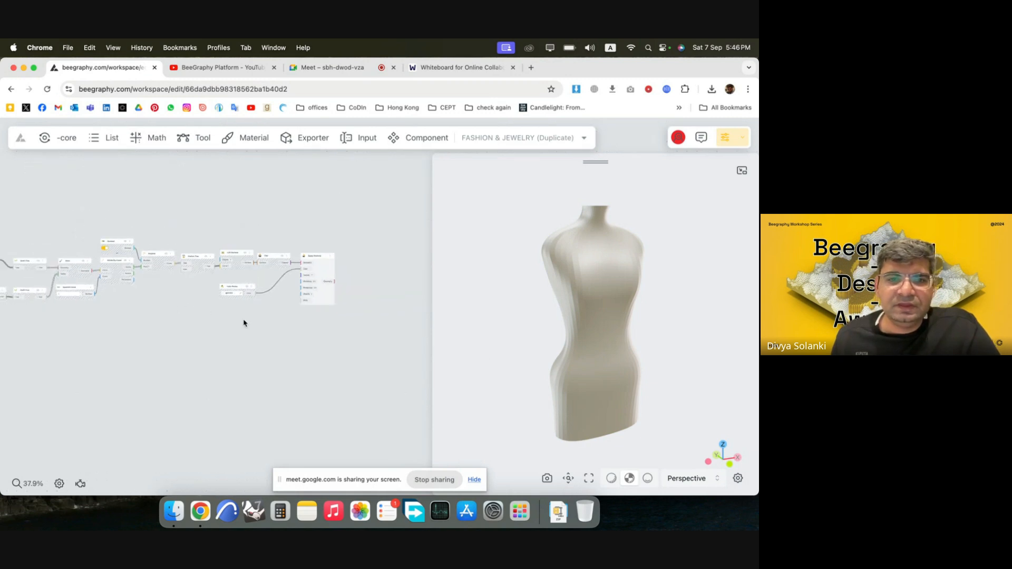
scroll(411, 327, "up", 2)
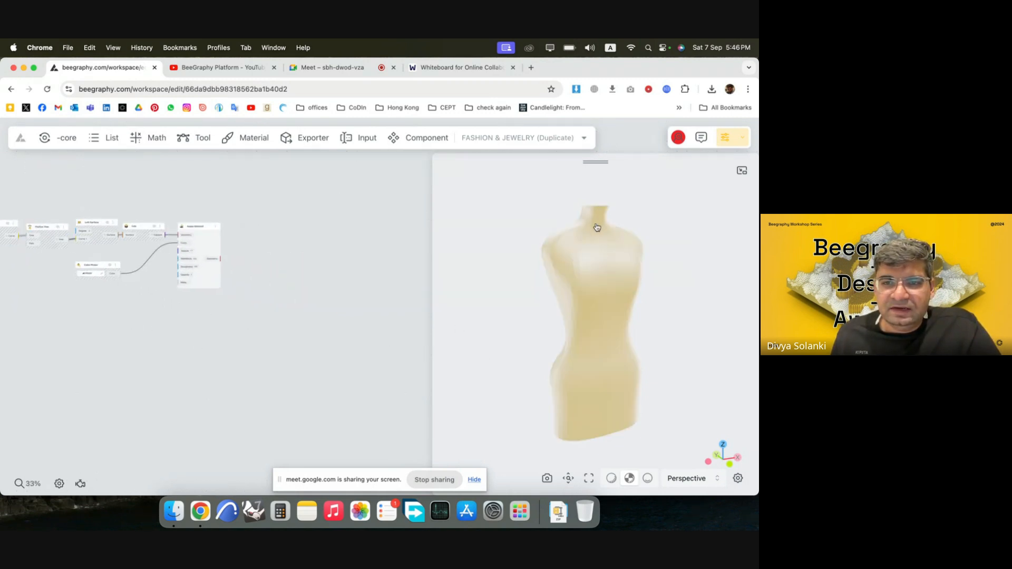
left_click_drag(643, 439, 598, 366)
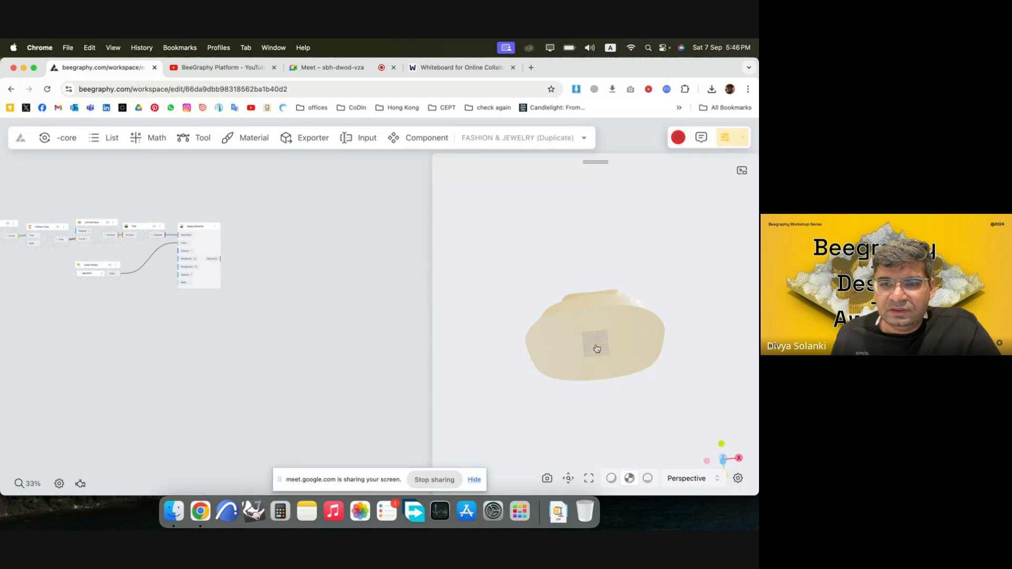
scroll(597, 348, "up", 5)
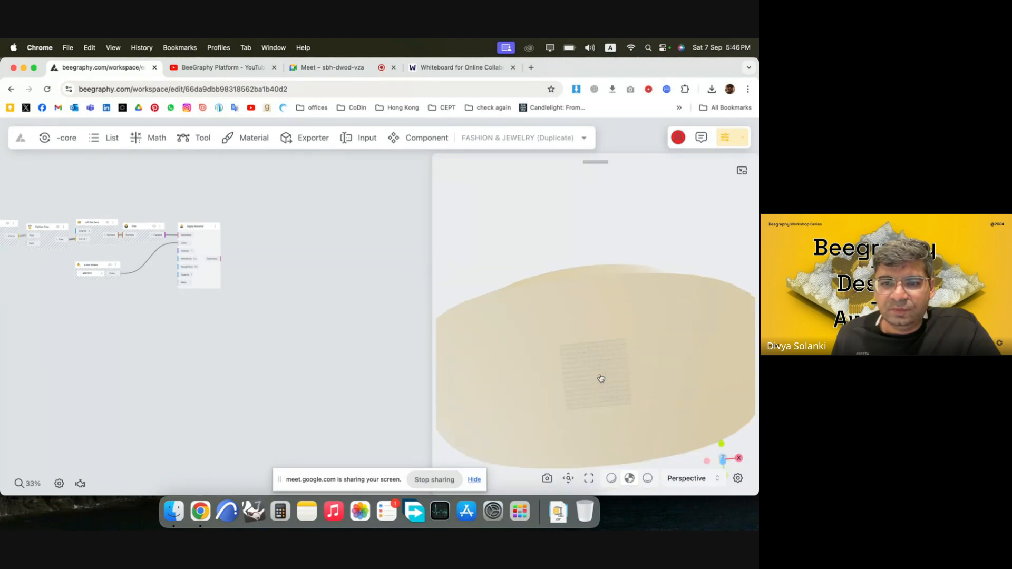
mouse_move(601, 379)
left_mouse_down()
mouse_move(606, 285)
mouse_move(617, 366)
mouse_move(596, 303)
mouse_move(591, 333)
mouse_move(301, 328)
left_mouse_up()
scroll(239, 280, "down", 3)
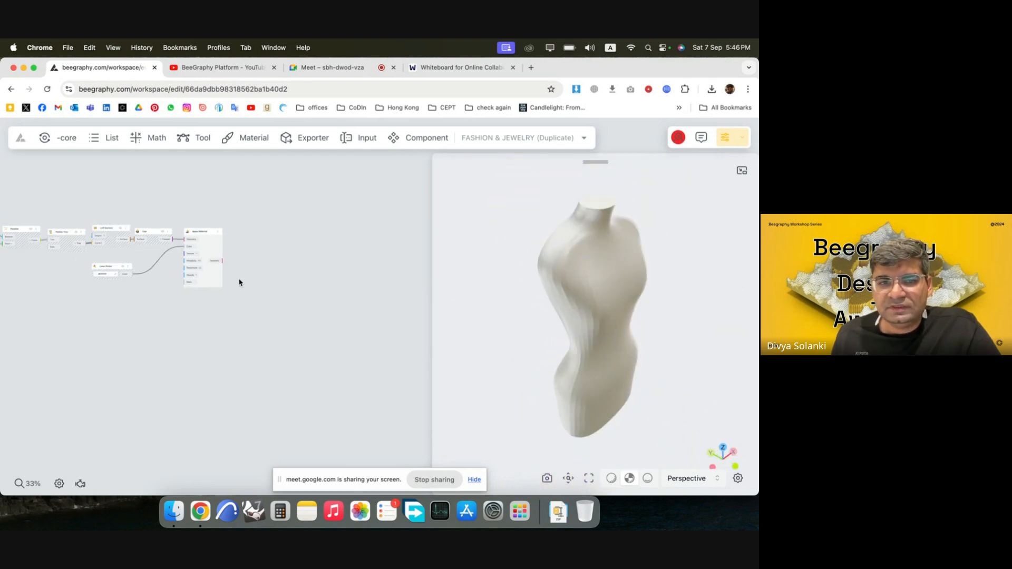
mouse_move(608, 382)
left_mouse_down()
mouse_move(572, 419)
mouse_move(587, 393)
mouse_move(599, 405)
mouse_move(606, 389)
left_mouse_up()
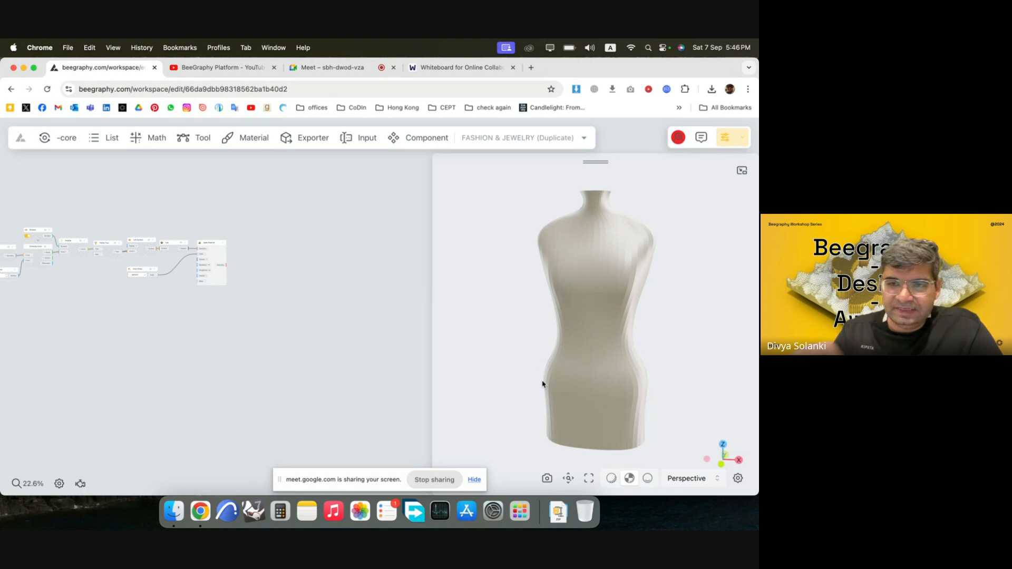
left_click_drag(606, 315, 596, 312)
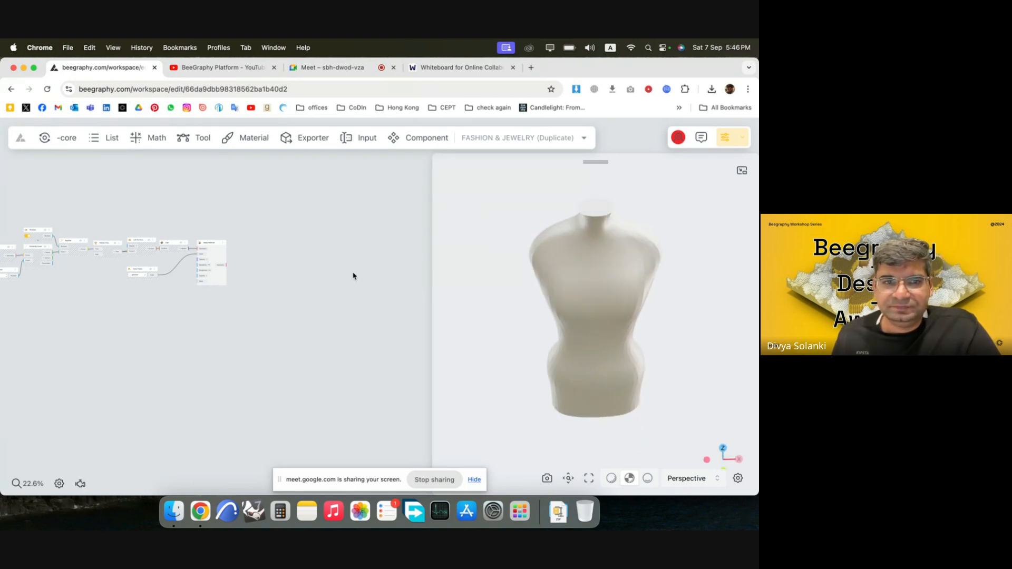
Add a Curve Editor node in the empty space beyond the Apply Material node and move it farther from the graph.
double_click(383, 335)
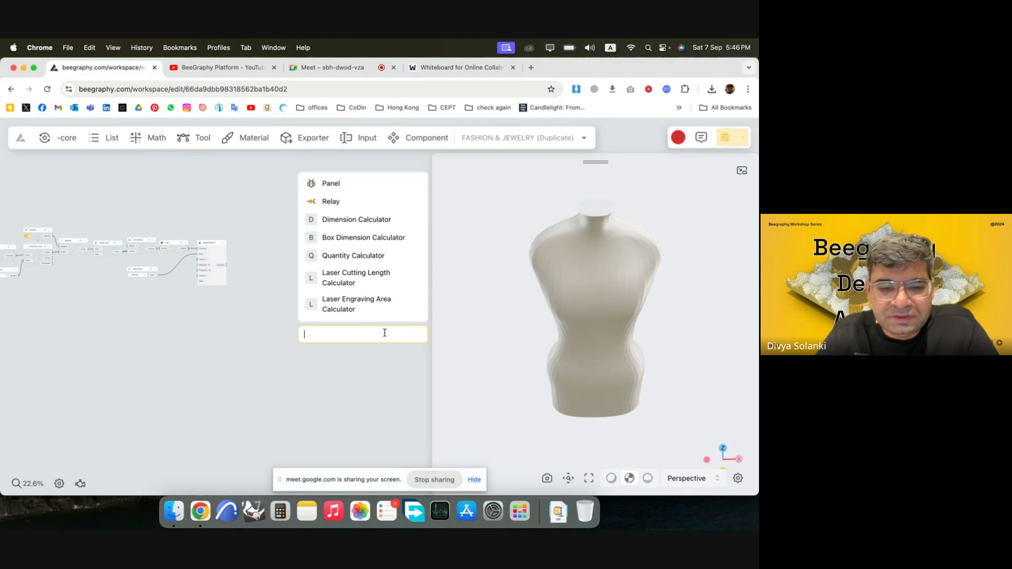
type("curve")
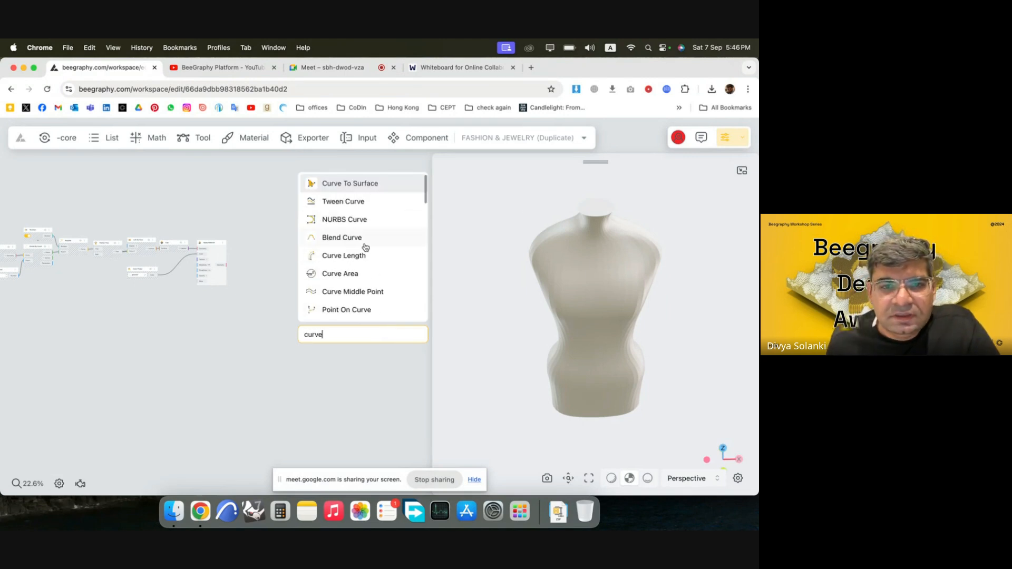
type(" edi")
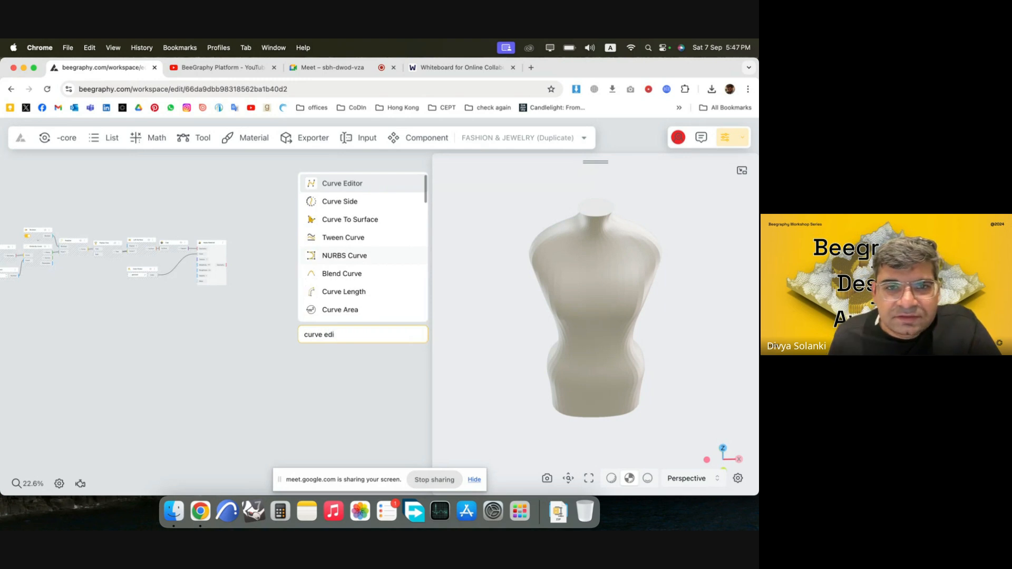
key("Return")
scroll(263, 266, "down", 3)
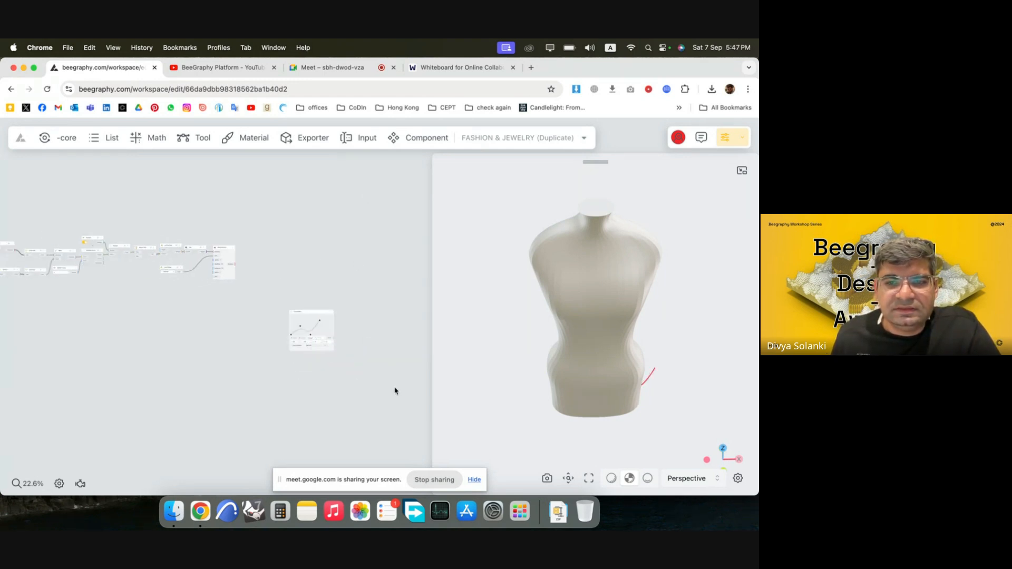
scroll(390, 385, "up", 7)
scroll(316, 256, "up", 2)
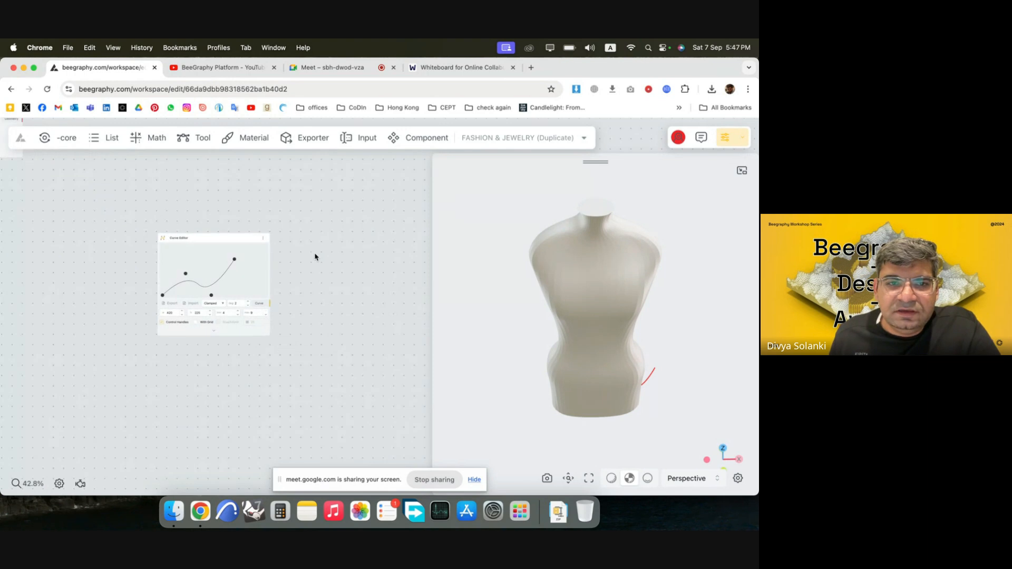
left_click_drag(235, 245, 309, 245)
scroll(319, 380, "down", 4)
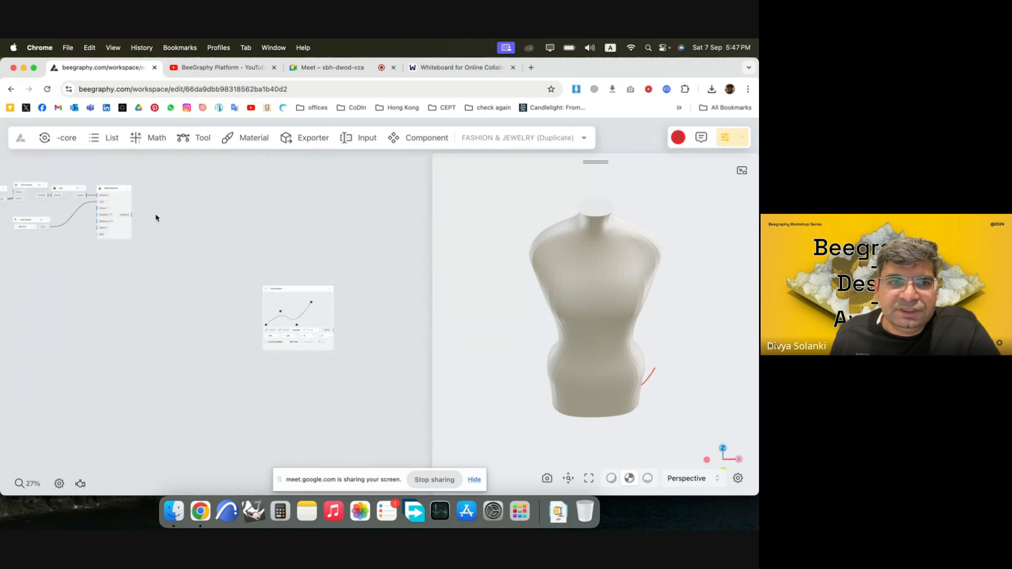
Hide the mannequin by turning off the preview of the Apply Material node, and return to the Curve Editor node.
scroll(118, 195, "up", 5)
right_click(126, 205)
left_click(159, 214)
scroll(276, 275, "down", 5)
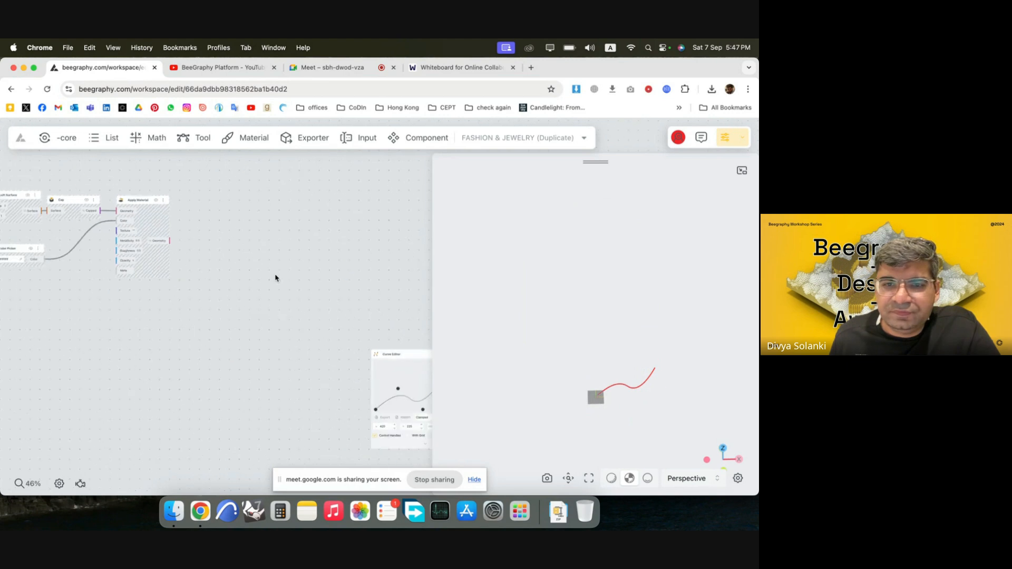
scroll(364, 362, "down", 4)
scroll(371, 353, "up", 4)
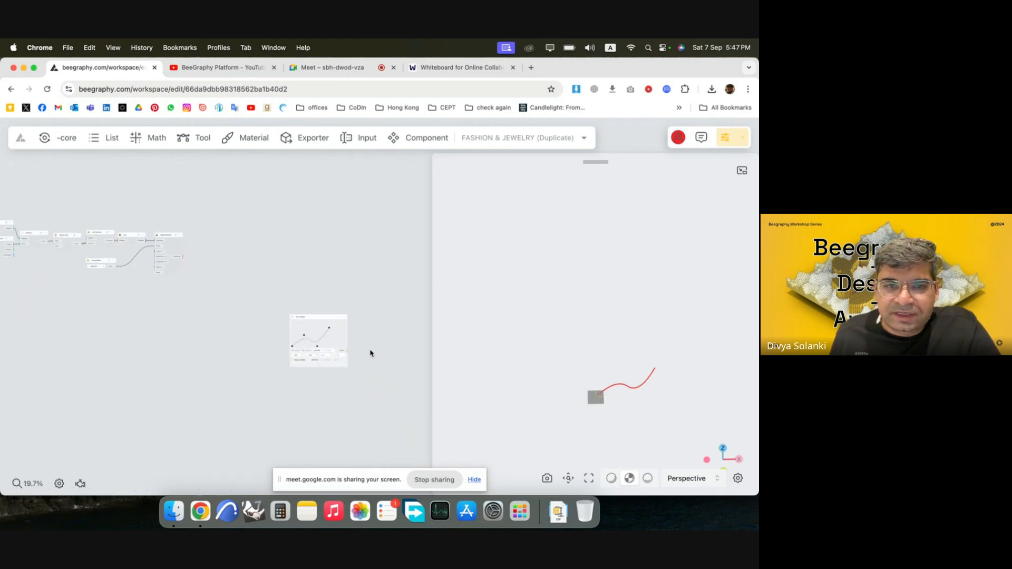
scroll(322, 337, "up", 5)
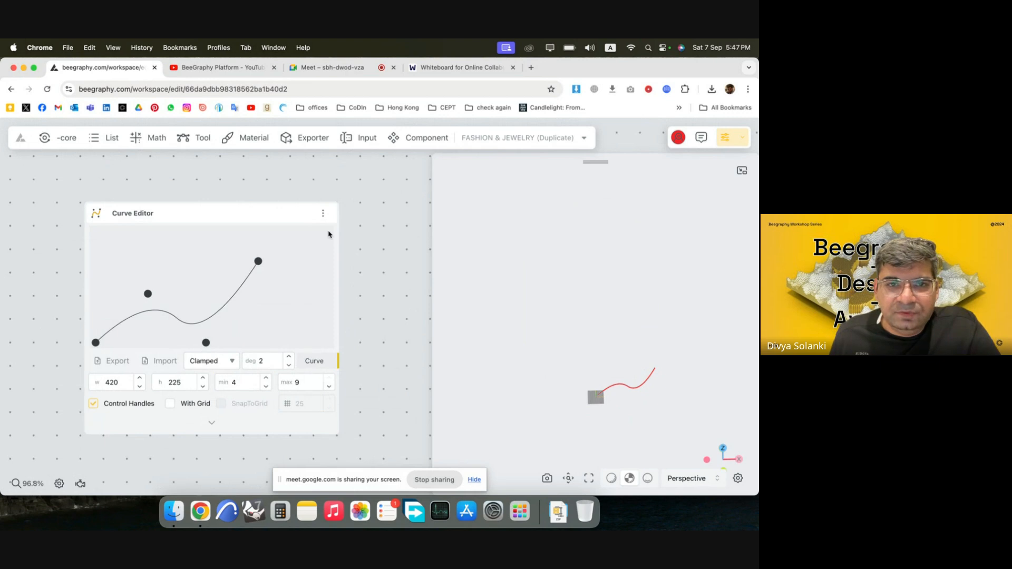
Reposition the Curve Editor node, view its curve from above, and expand the list of control-point coordinates.
left_click_drag(262, 209, 280, 186)
left_click_drag(661, 396, 649, 309)
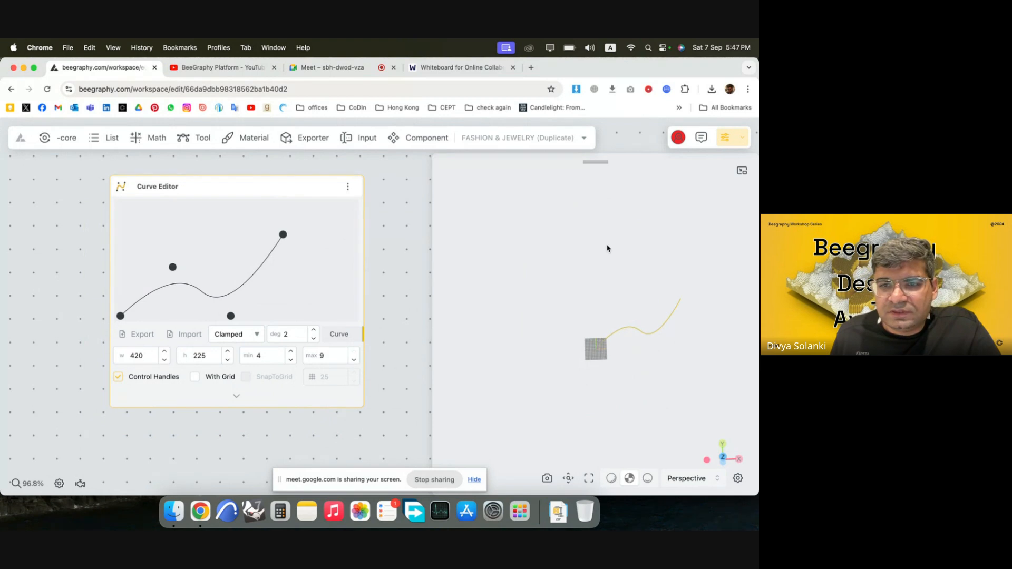
left_click_drag(146, 360, 130, 360)
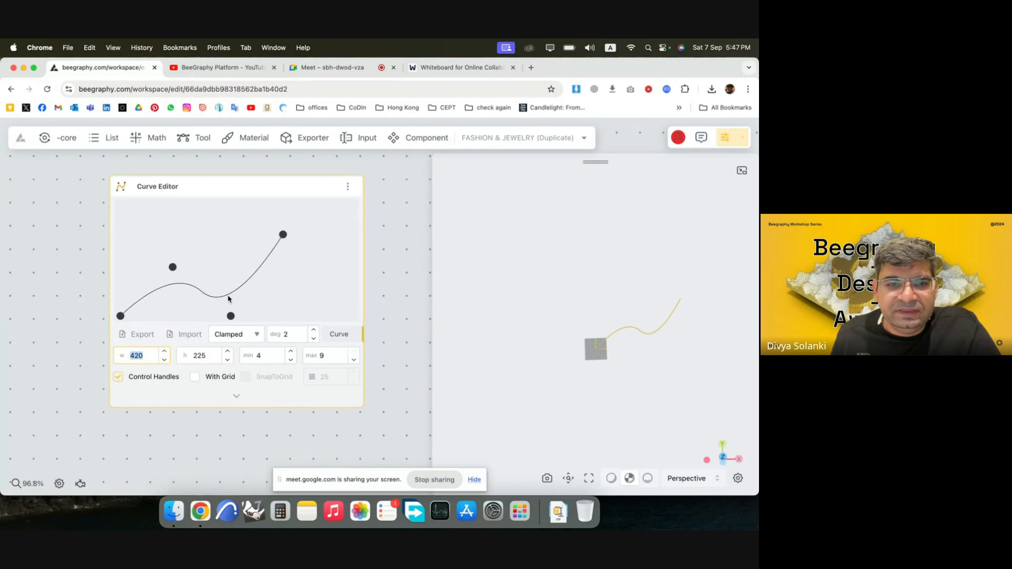
scroll(228, 301, "down", 5)
scroll(227, 313, "up", 3)
left_click(232, 315)
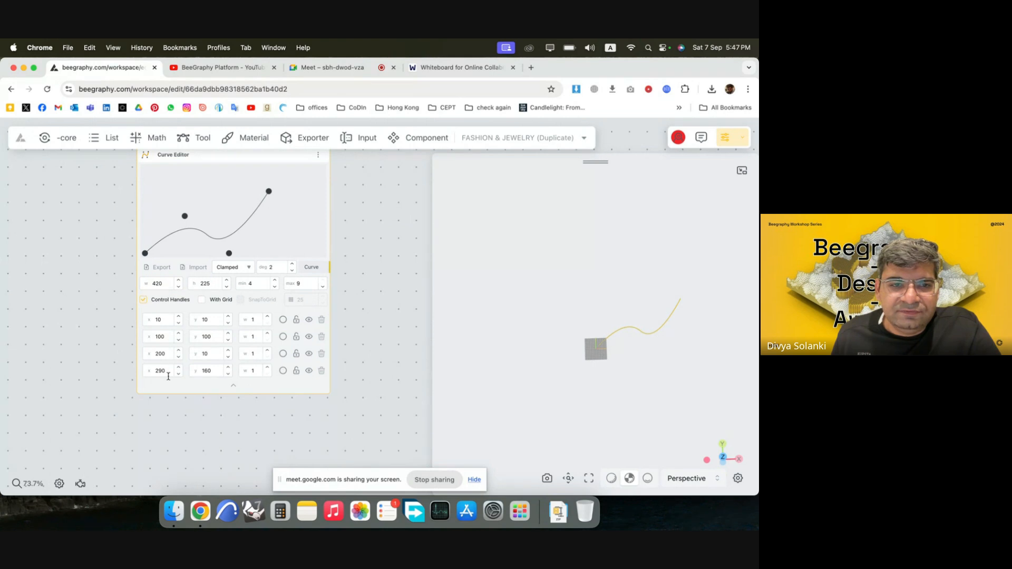
Move the curve's third control point to about (276, 53) and its end point to about (319, 176).
left_click_drag(228, 253, 264, 237)
left_click_drag(269, 192, 282, 185)
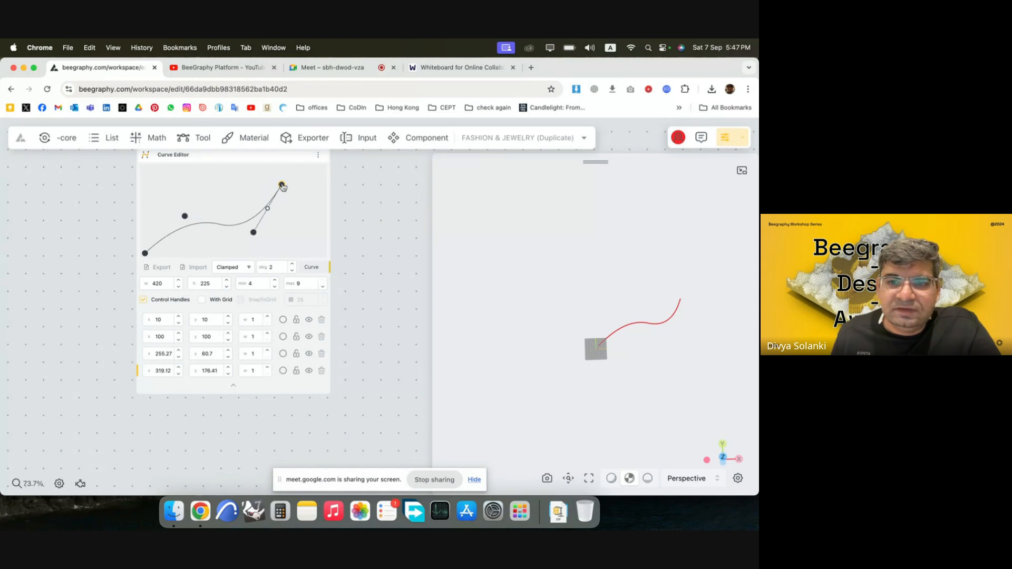
left_click_drag(254, 236, 262, 236)
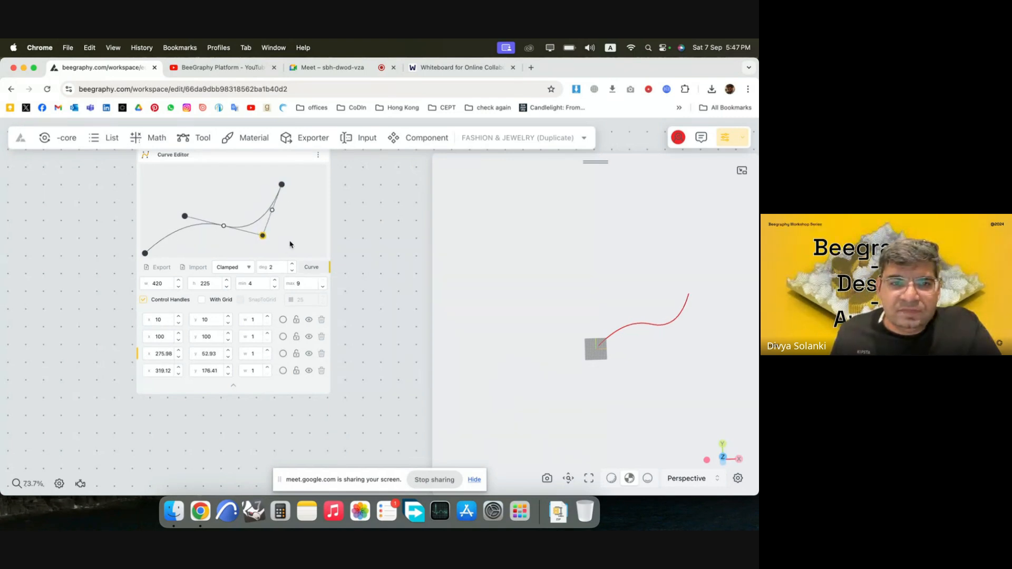
Turn on the grid in the Curve Editor's drawing area.
scroll(256, 304, "up", 2)
left_click(201, 302)
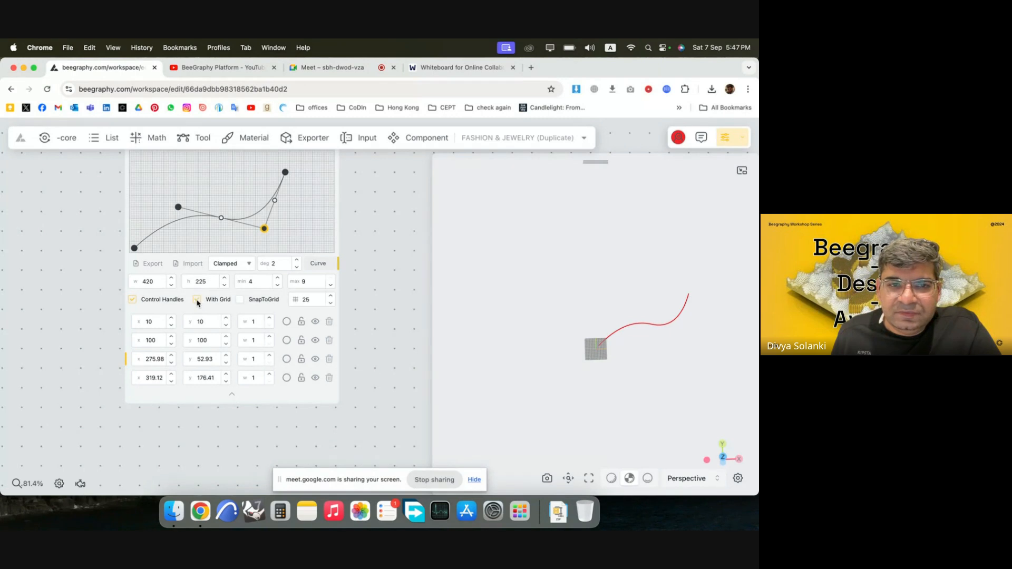
left_click(201, 302)
left_click(201, 302)
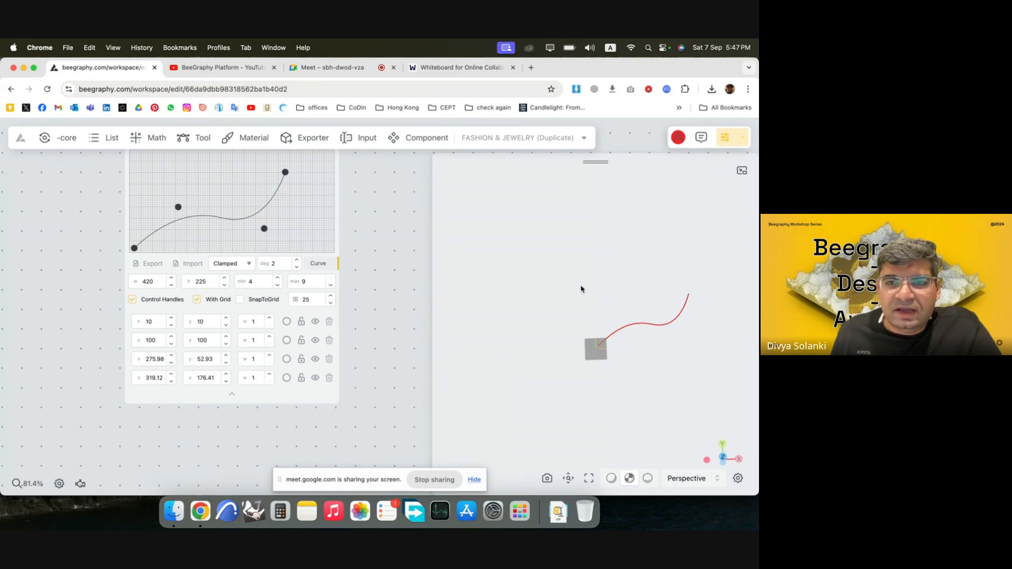
Switch to the web whiteboard, sketch a loose garment outline with chest and hem loops around the torso, and return to BeeGraphy.
left_click(448, 67)
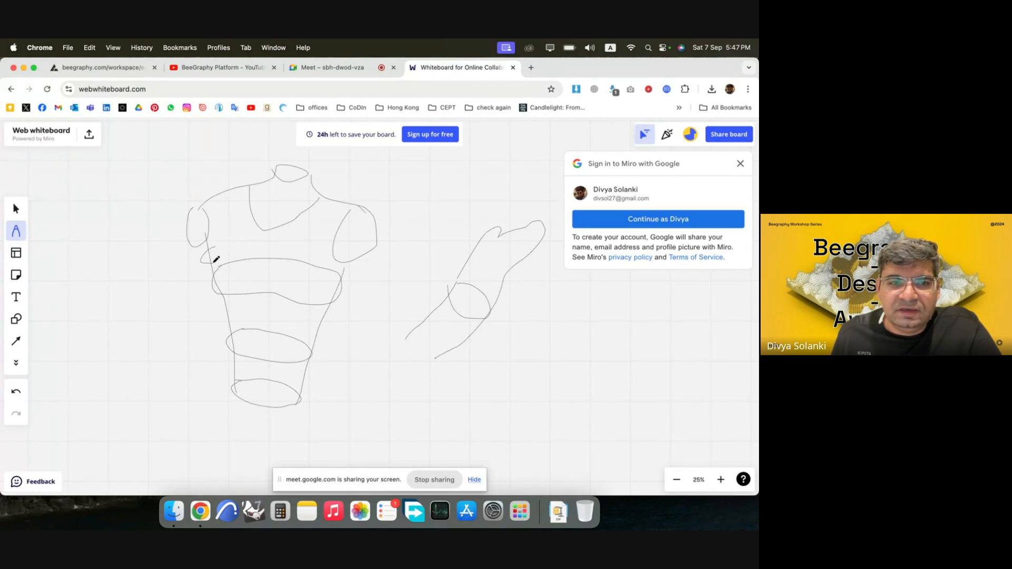
mouse_move(217, 259)
left_mouse_down()
mouse_move(327, 271)
mouse_move(350, 255)
mouse_move(273, 235)
mouse_move(212, 245)
mouse_move(216, 399)
left_mouse_up()
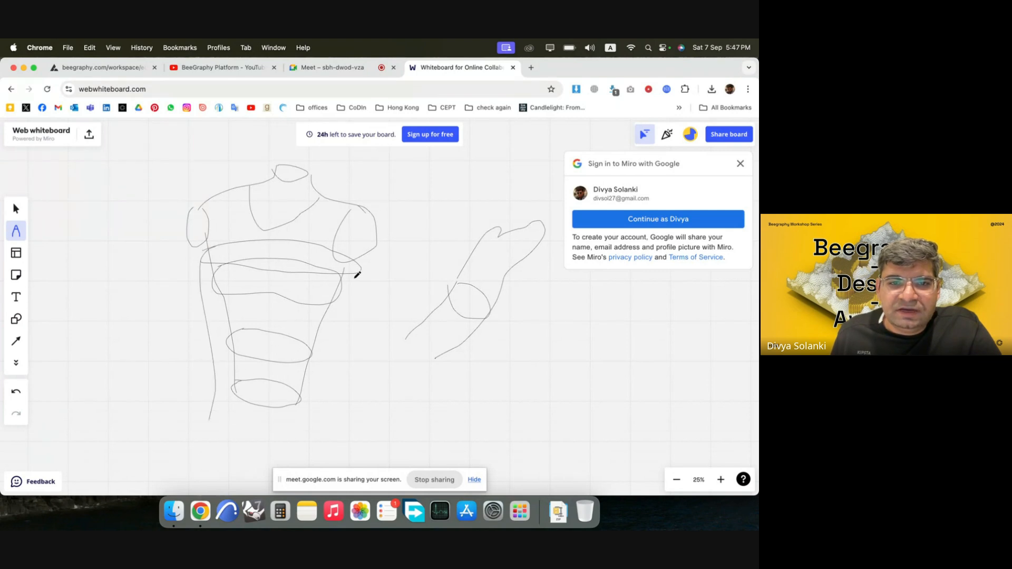
left_click_drag(358, 274, 328, 433)
mouse_move(199, 383)
left_mouse_down()
mouse_move(323, 403)
mouse_move(221, 398)
left_mouse_up()
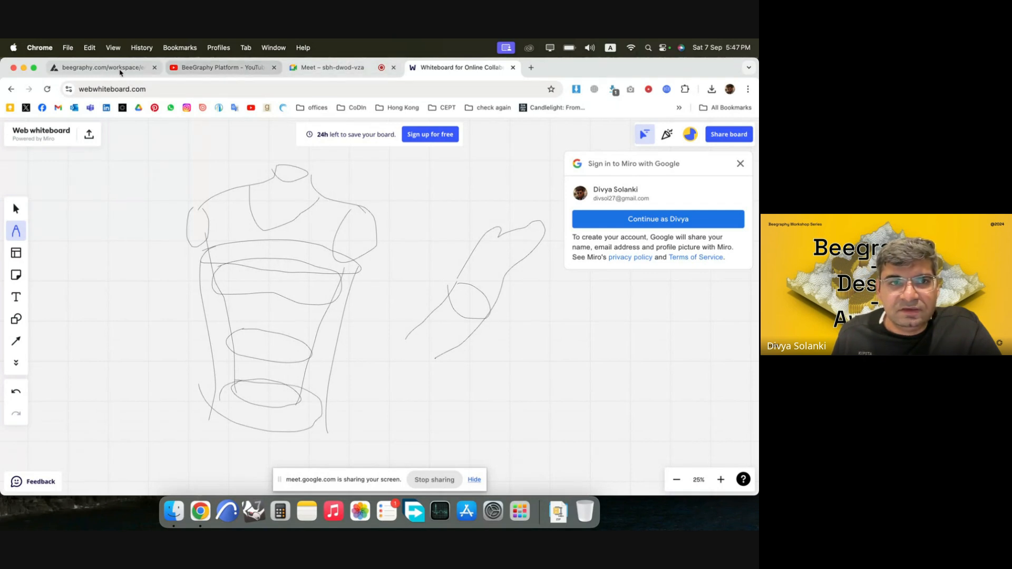
left_click(107, 70)
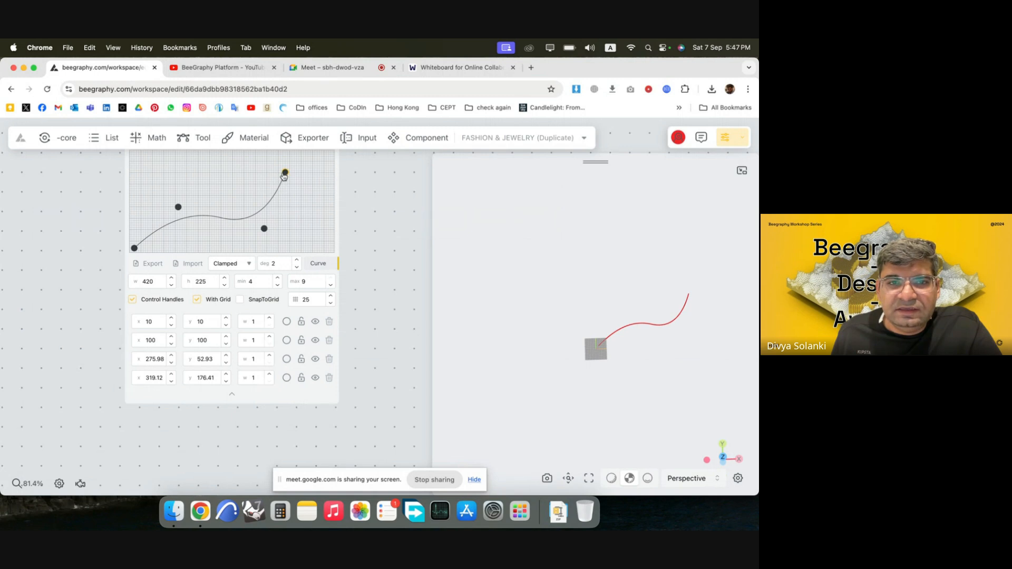
Move the curve's end point to about (318, 184) and its second control point to about (212, 112).
left_click_drag(284, 176, 285, 169)
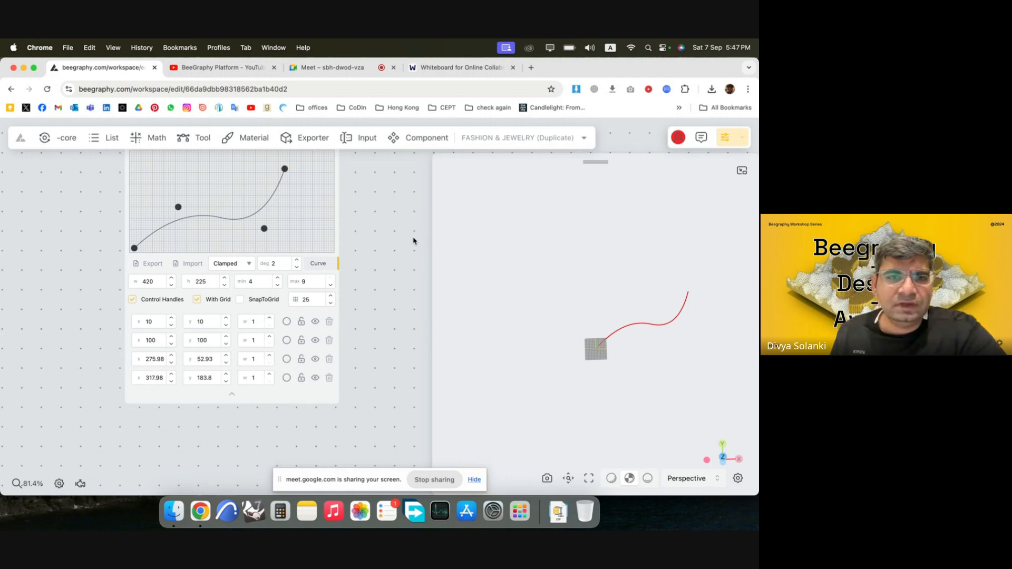
left_click(309, 238)
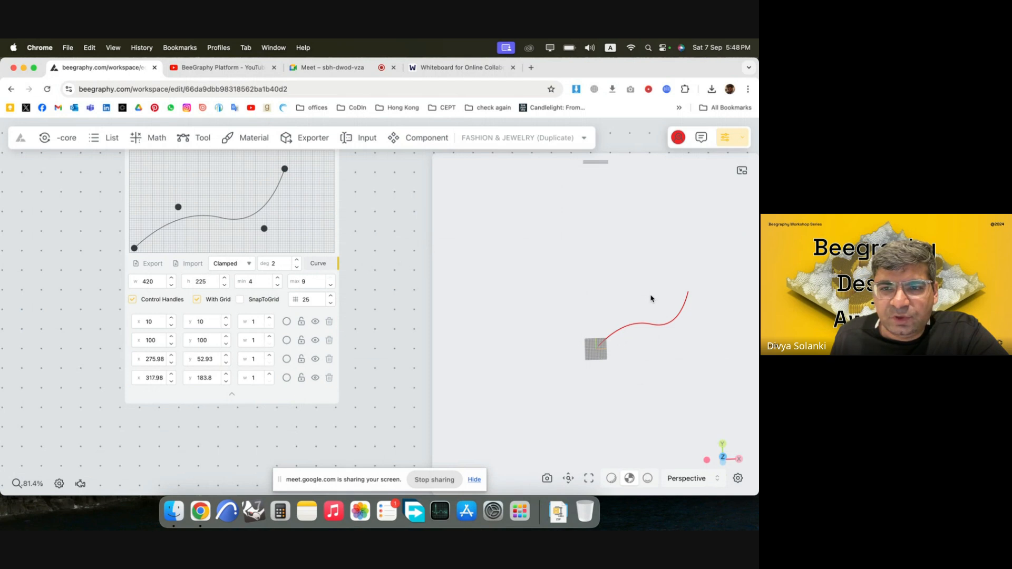
scroll(206, 192, "down", 3)
scroll(245, 256, "up", 5)
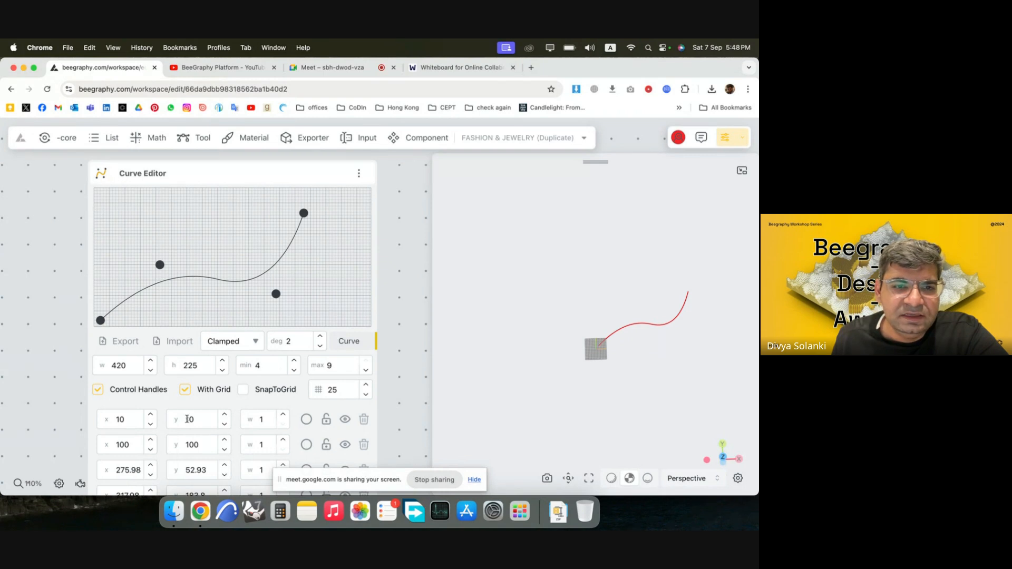
left_click_drag(127, 363, 111, 369)
left_click_drag(203, 372, 173, 366)
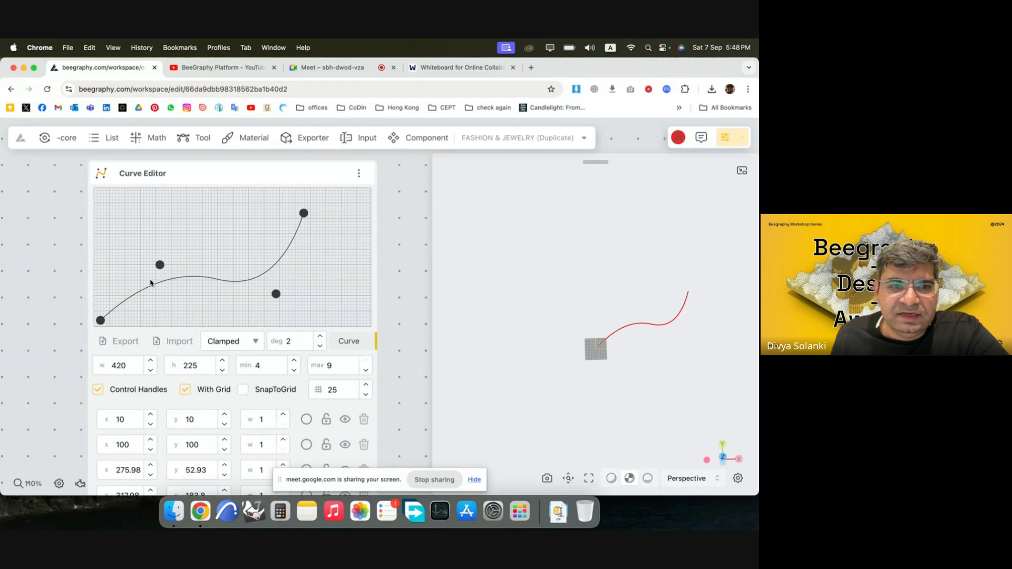
left_click_drag(159, 265, 233, 257)
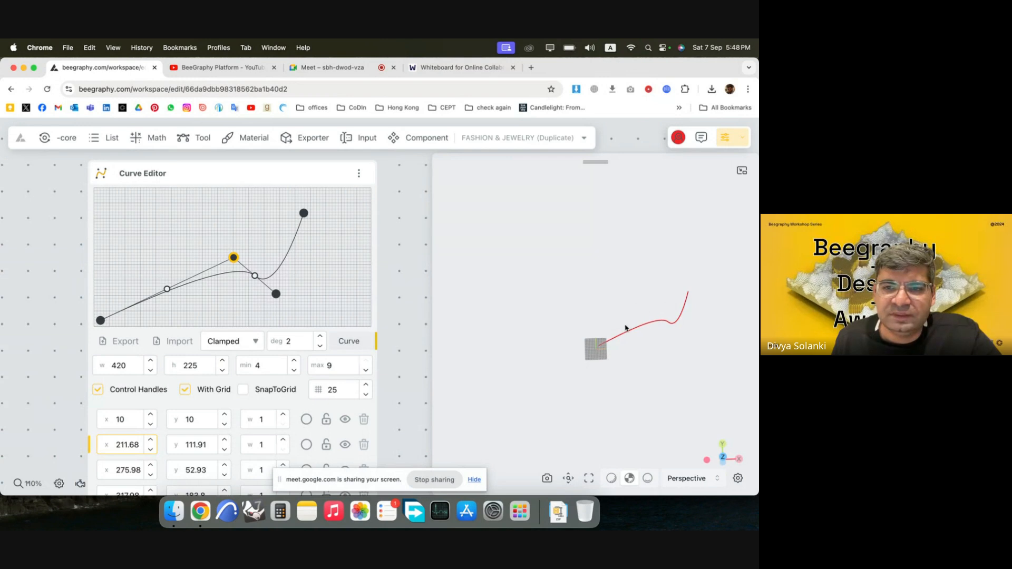
Add a Construct Point node and place it just above the Curve Editor node.
scroll(51, 301, "down", 5)
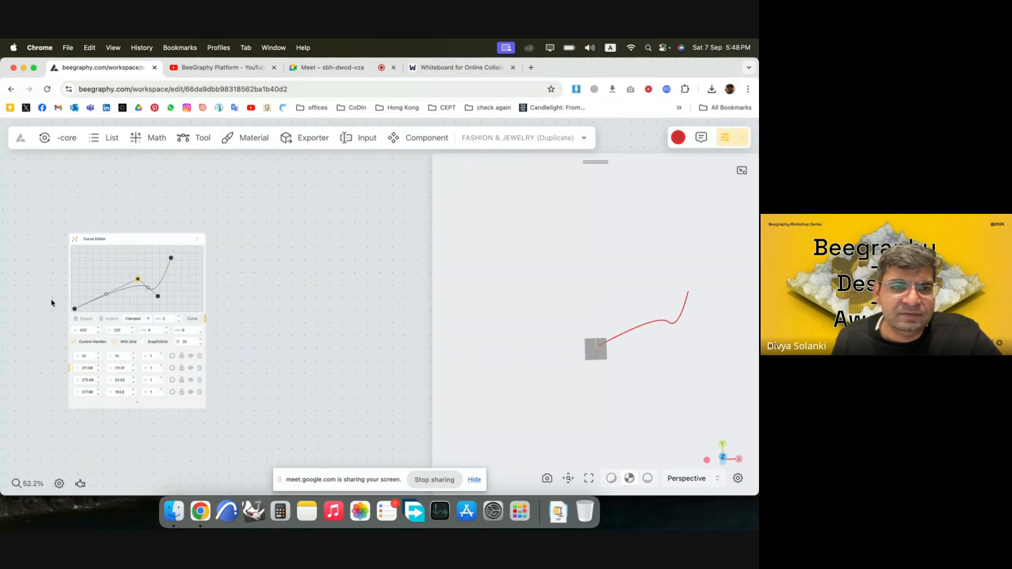
double_click(128, 238)
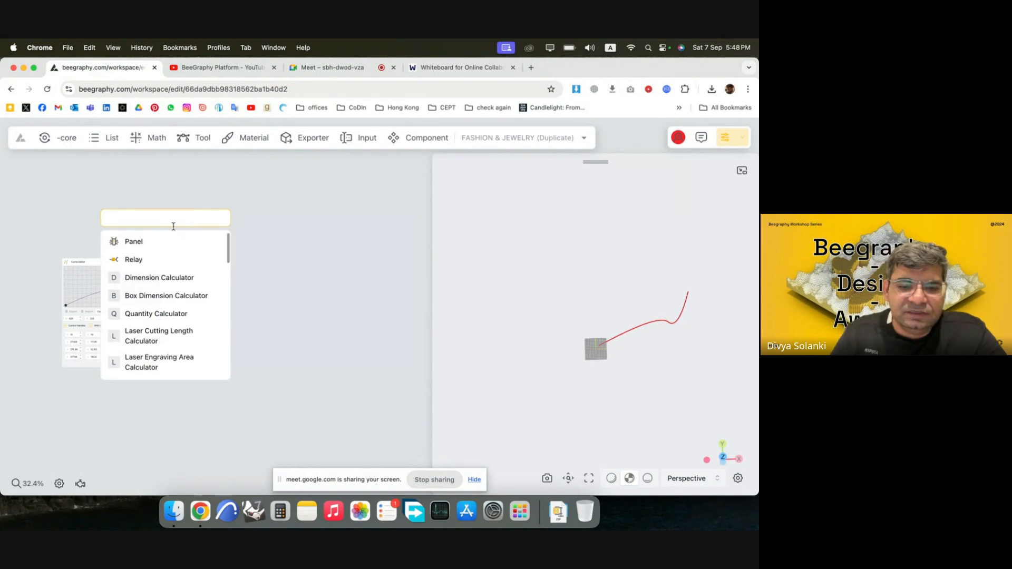
type("cons")
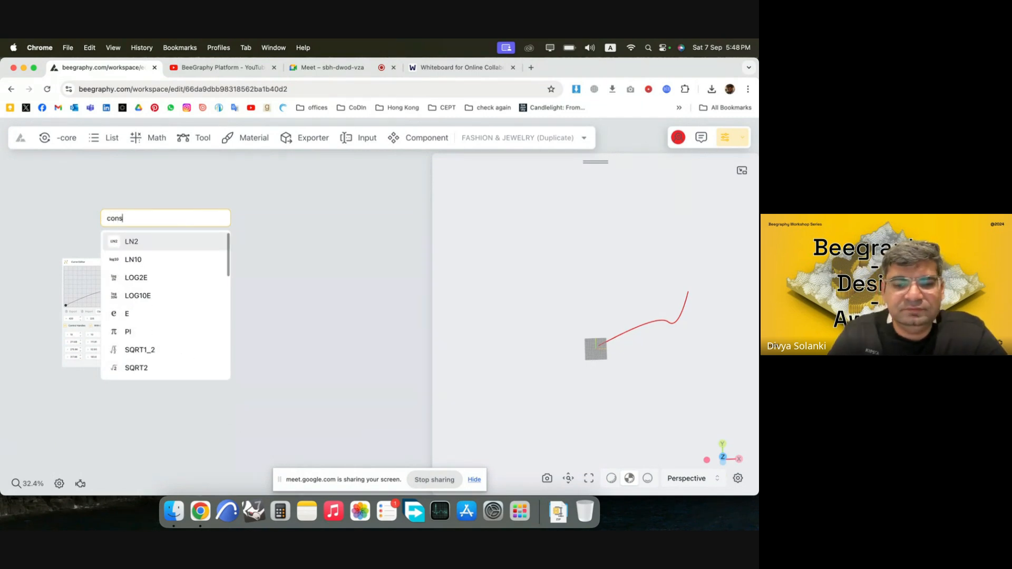
type("truct")
left_click(198, 263)
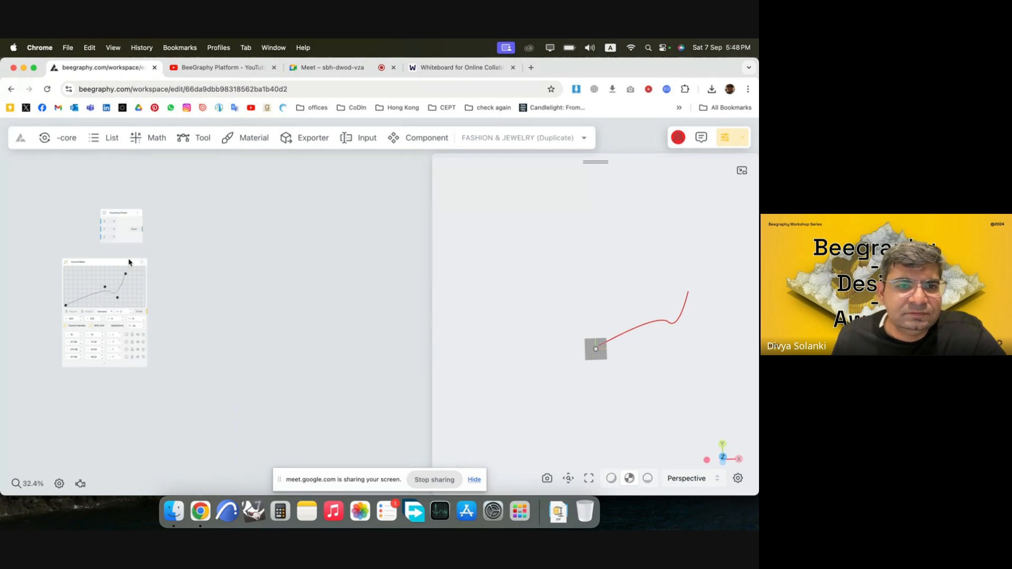
scroll(85, 227, "up", 3)
left_click_drag(168, 235, 170, 222)
scroll(310, 267, "down", 2)
scroll(117, 246, "up", 2)
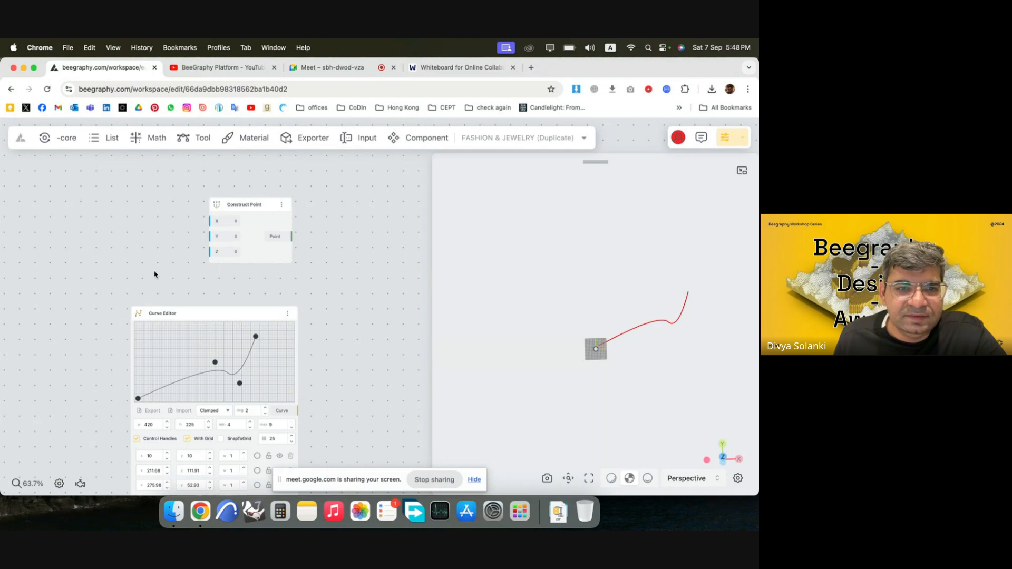
Add Number Const nodes of 210 and 110 and connect them to the Construct Point node's X and Y inputs.
double_click(150, 232)
type("21")
key("BackSpace")
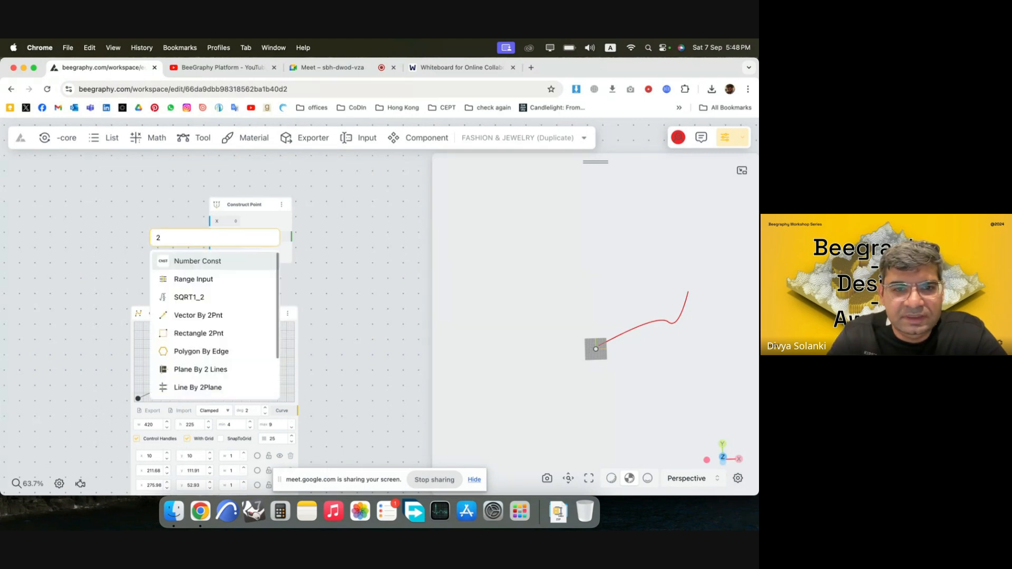
type("10")
key("Return")
left_click_drag(193, 236, 146, 221)
double_click(133, 276)
type("110")
key("Return")
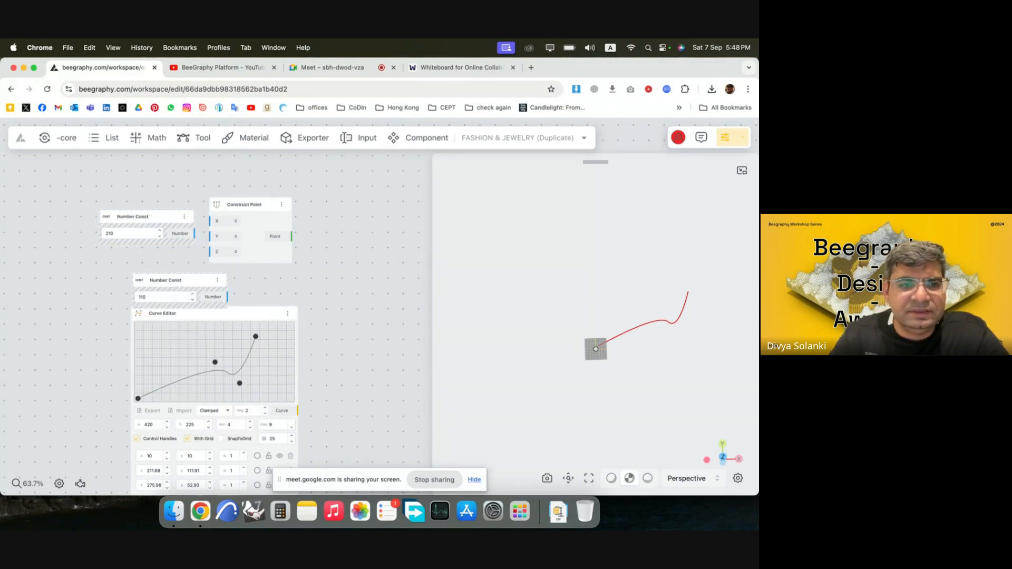
left_click_drag(203, 289, 168, 265)
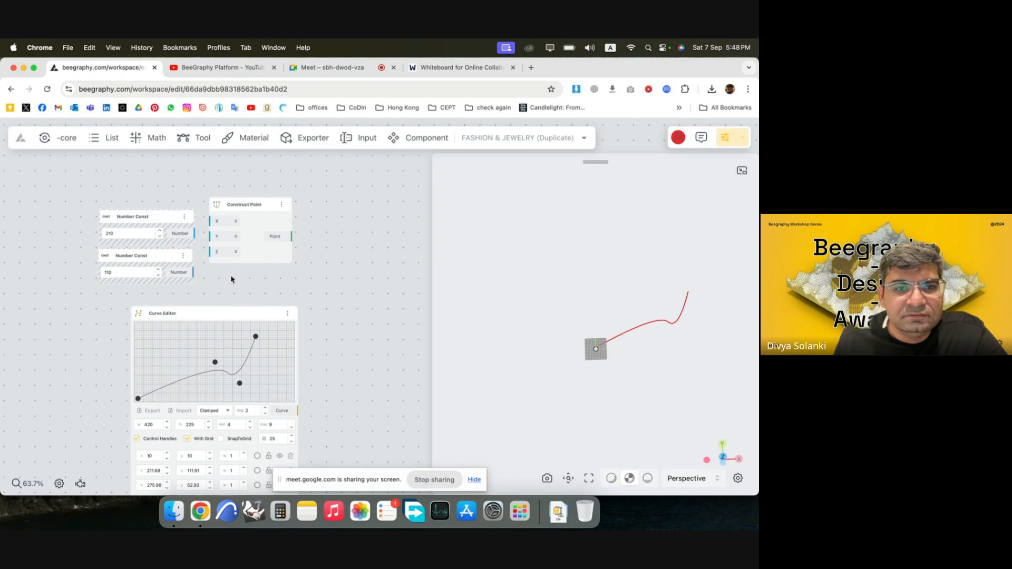
mouse_move(194, 233)
left_mouse_down()
mouse_move(206, 236)
mouse_move(211, 221)
left_mouse_up()
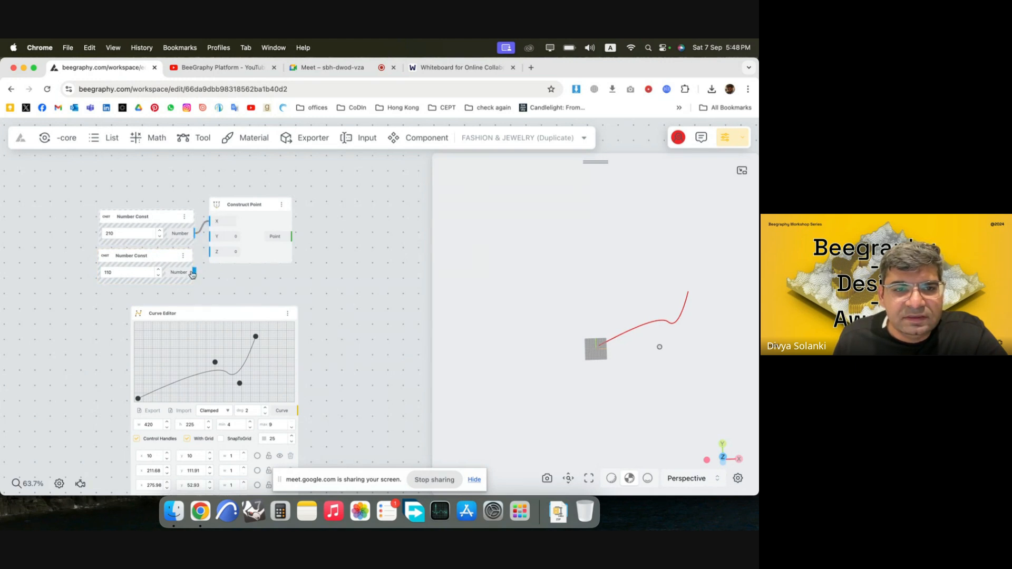
left_click_drag(193, 274, 263, 264)
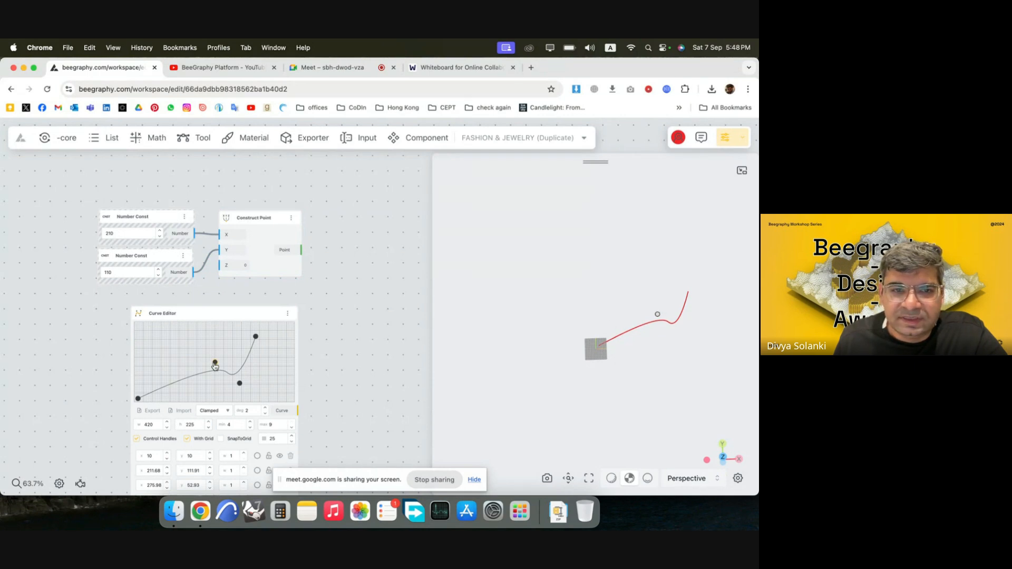
Bend the curve around the constructed point by moving its third control point to about (331, 49), first to (122, 105) and second to (154, 42).
left_click_drag(240, 384, 262, 386)
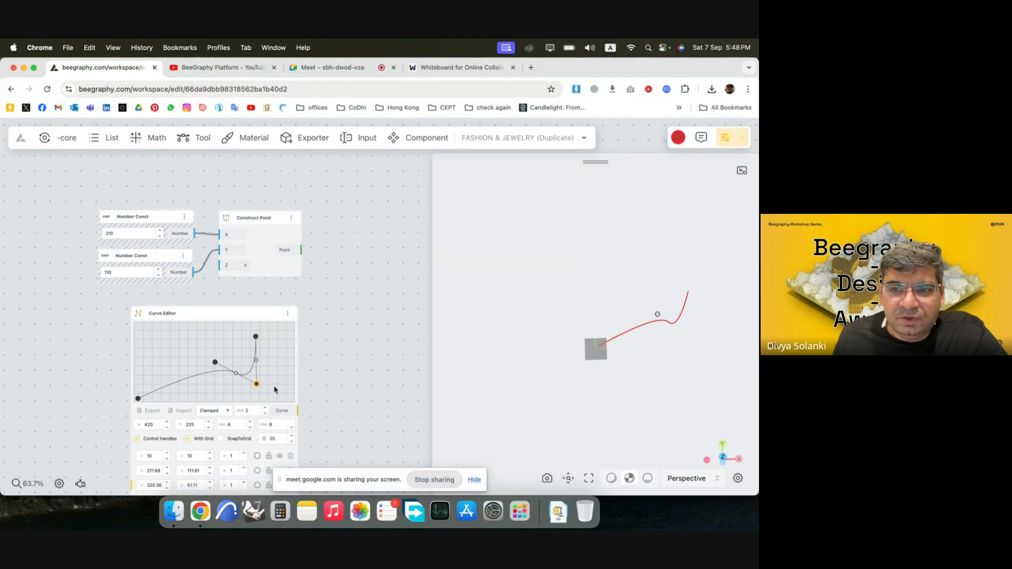
scroll(309, 303, "down", 4)
left_click_drag(312, 296, 269, 258)
scroll(201, 378, "up", 3)
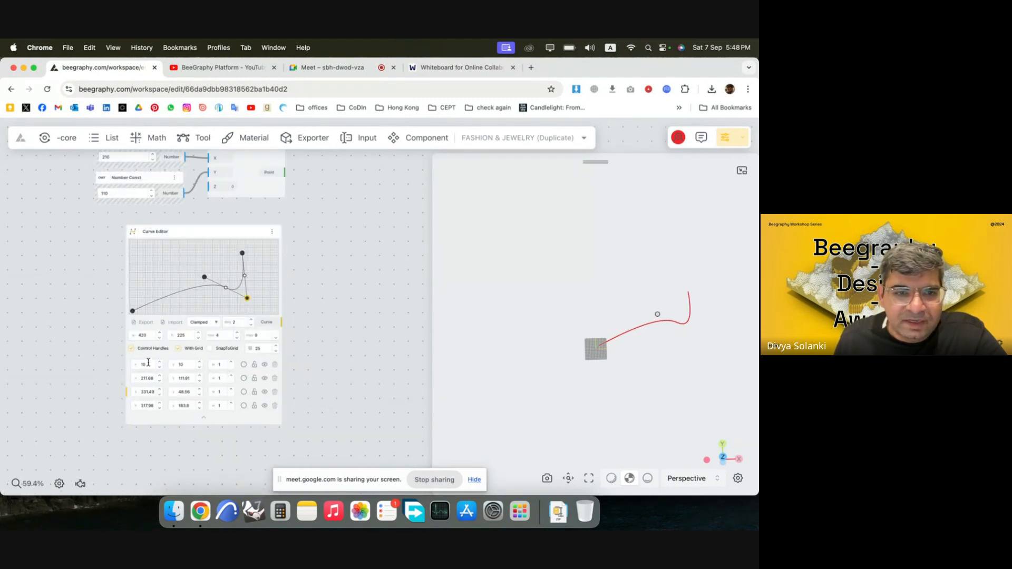
left_click(134, 311)
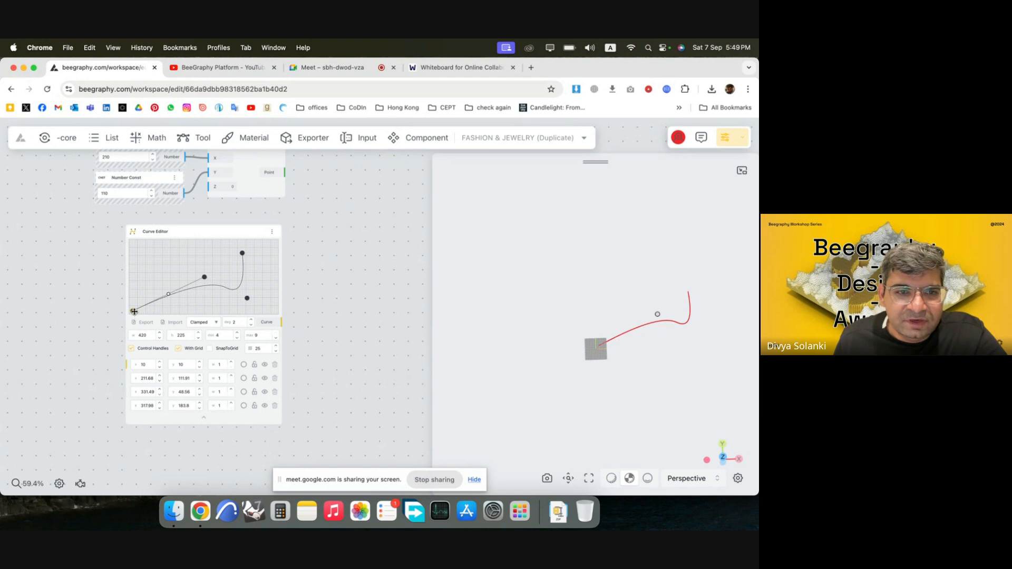
left_click_drag(133, 311, 170, 279)
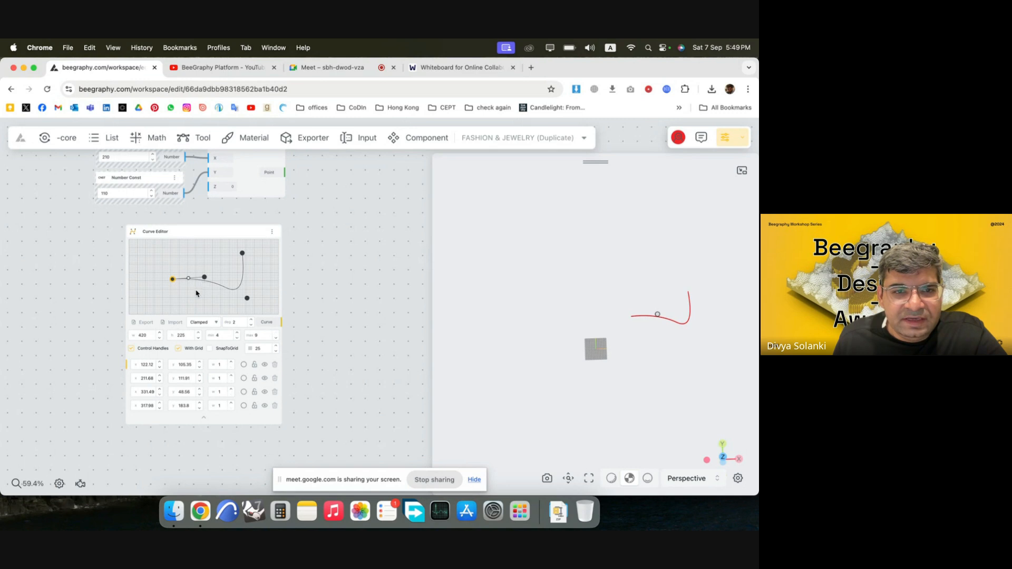
left_click_drag(206, 281, 183, 300)
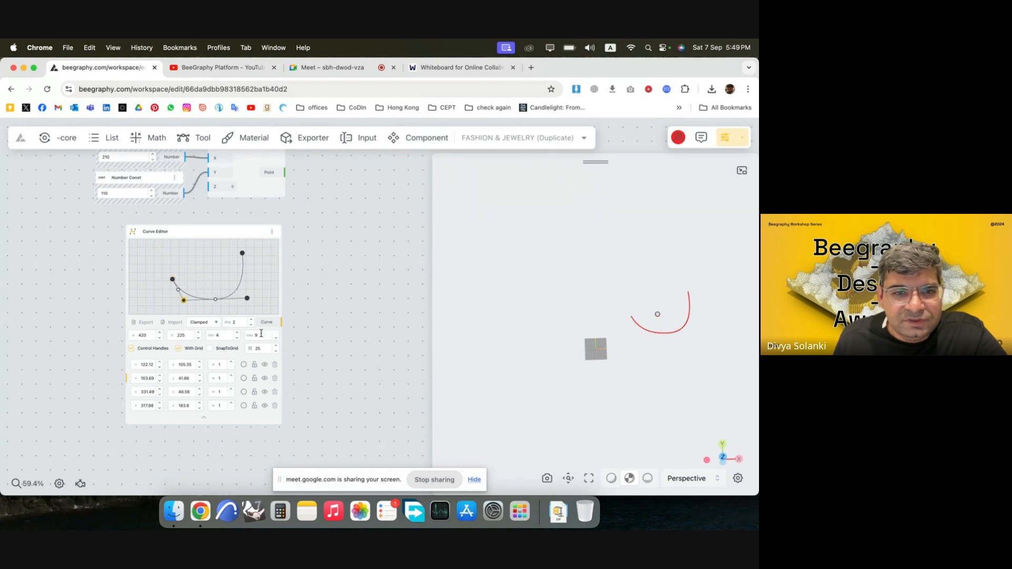
scroll(223, 302, "up", 3)
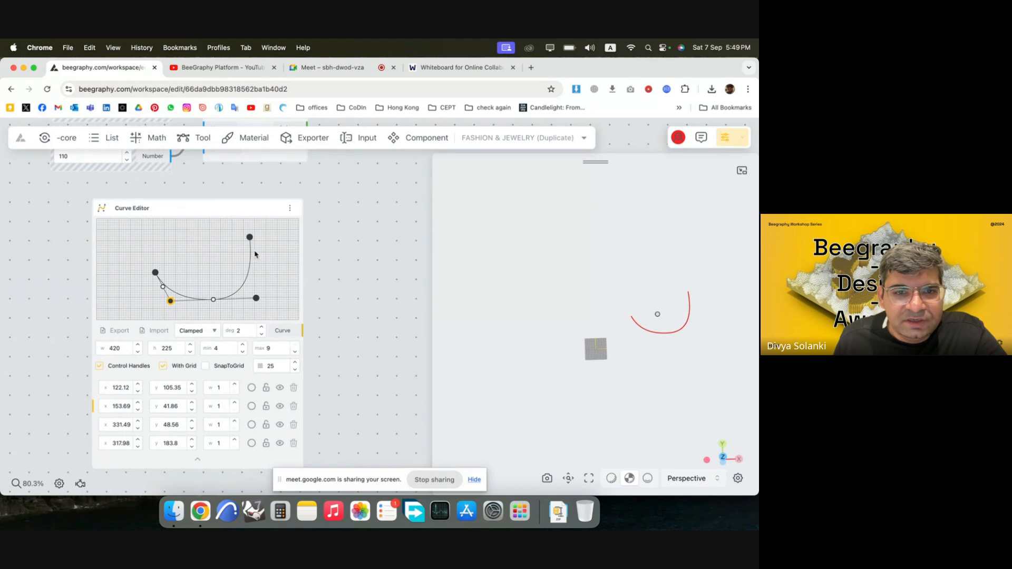
Set the curve type in the Curve Editor to Closed.
left_click(202, 332)
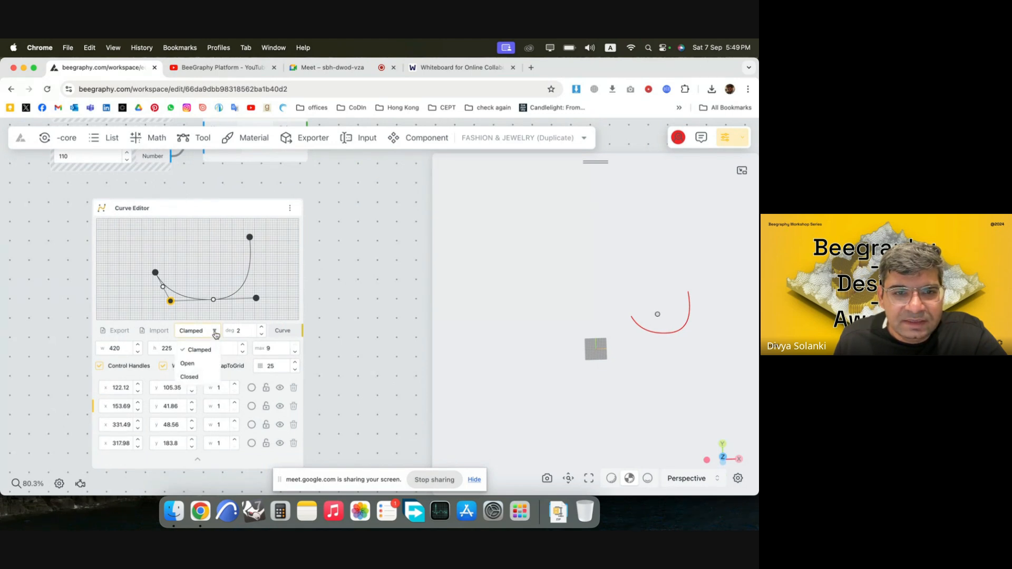
left_click(215, 335)
left_click(215, 336)
left_click(206, 379)
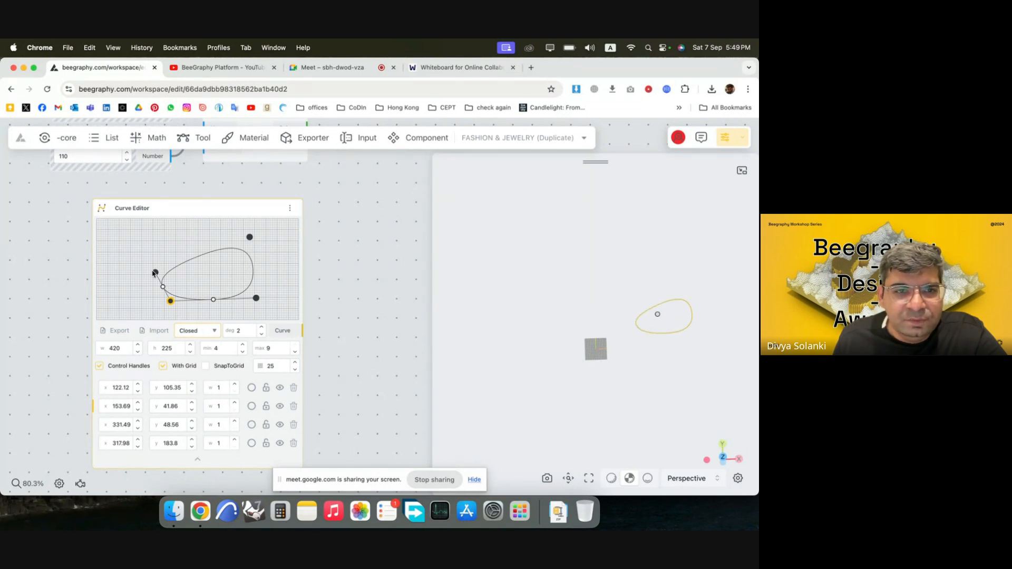
Shape the closed curve into an oval by adding a fifth control point at about (126, 173) and repositioning the other four around the reference point.
mouse_move(155, 273)
left_mouse_down()
mouse_move(150, 237)
mouse_move(148, 280)
left_mouse_up()
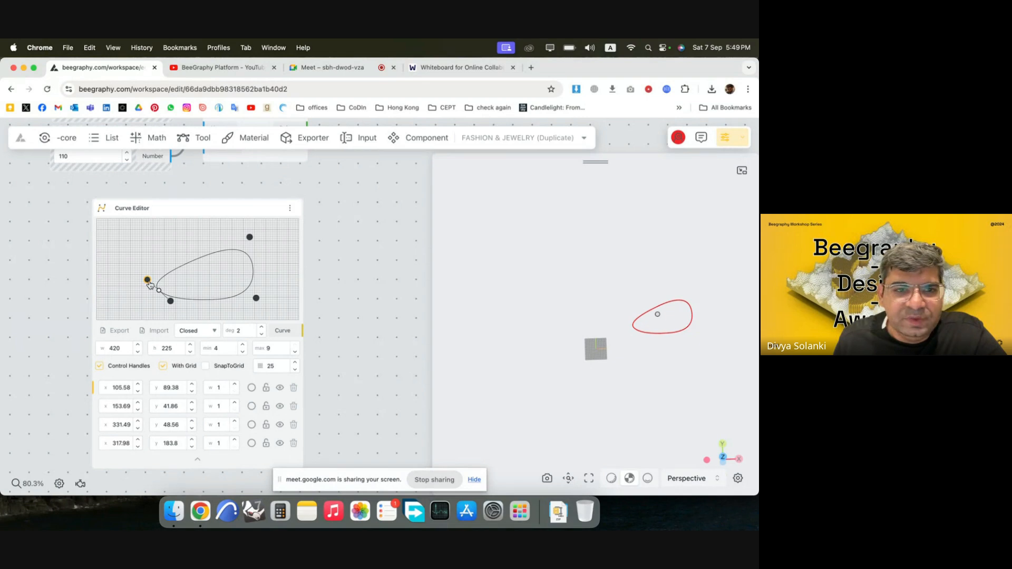
left_click_drag(149, 285, 209, 302)
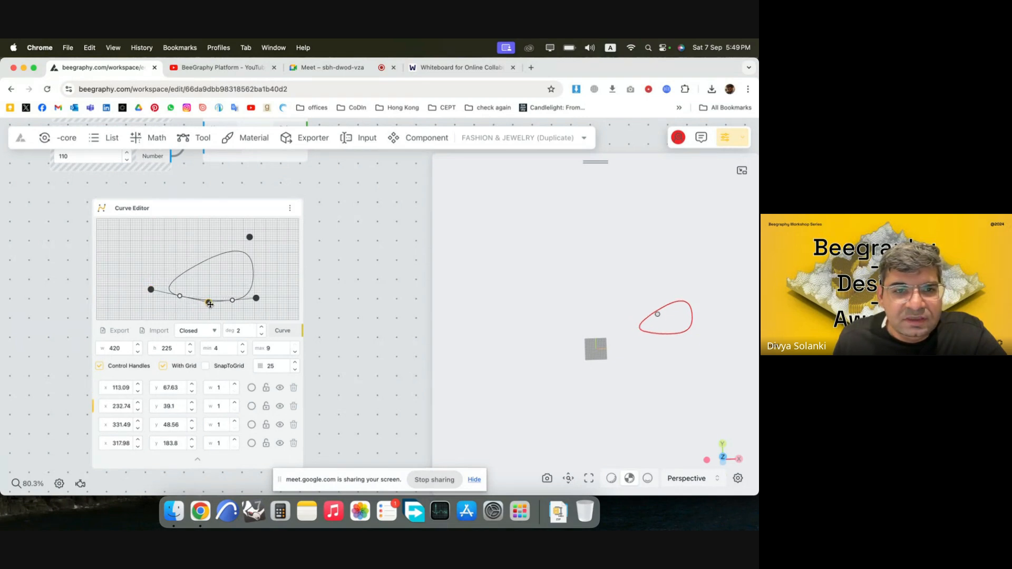
left_click_drag(203, 266, 156, 242)
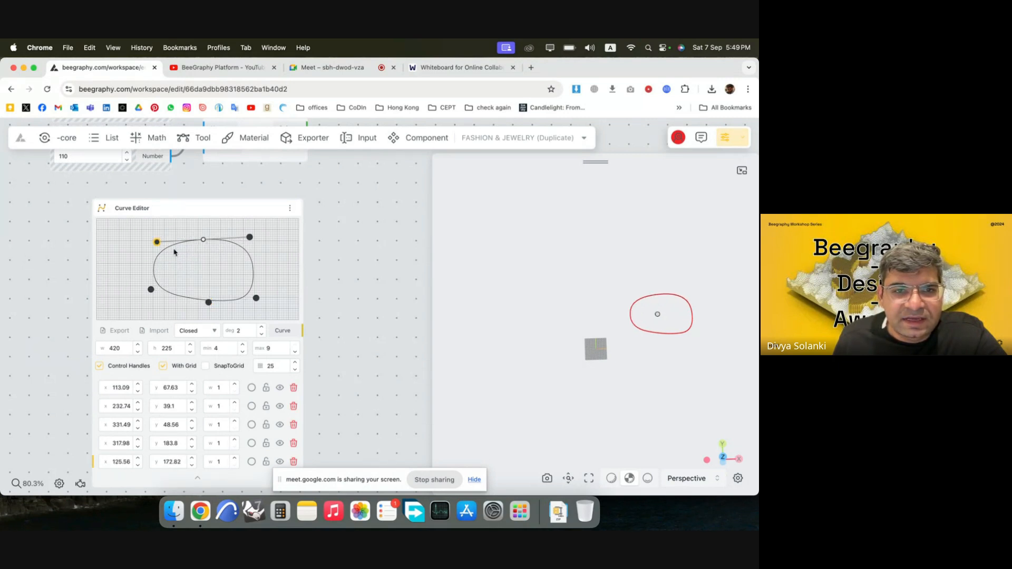
left_click_drag(250, 241, 252, 241)
mouse_move(256, 298)
left_mouse_down()
mouse_move(256, 288)
mouse_move(201, 305)
mouse_move(257, 296)
left_mouse_up()
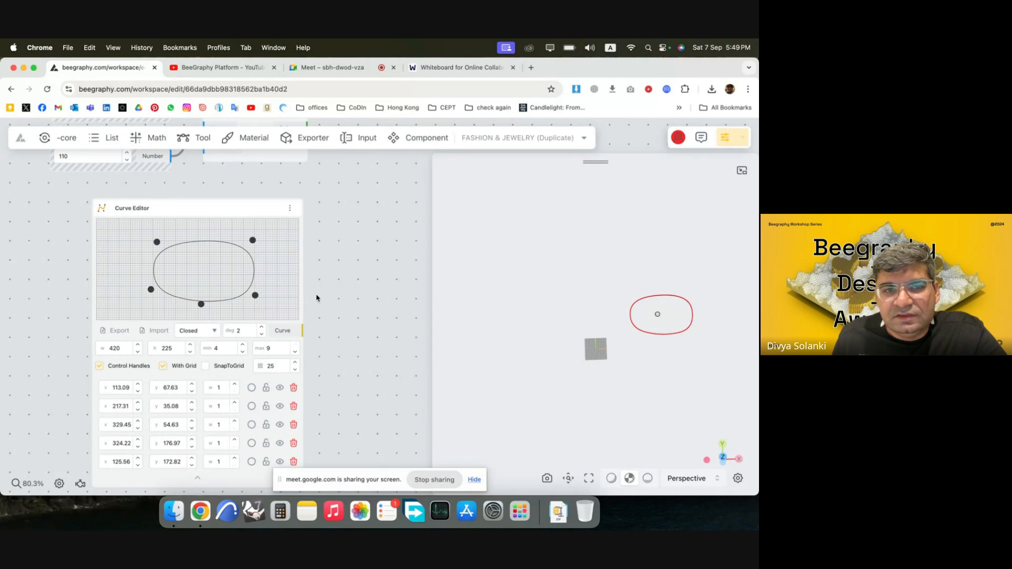
Widen the oval by moving its fifth control point to about (93, 174) and its first to about (83, 54).
scroll(116, 279, "down", 5)
scroll(119, 257, "up", 5)
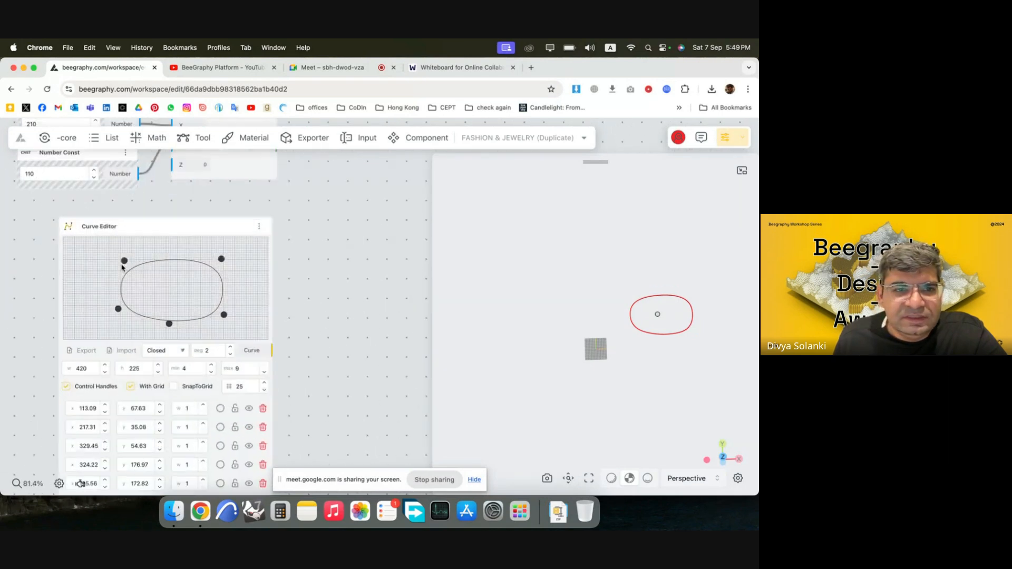
left_click_drag(125, 260, 107, 259)
left_click_drag(117, 314, 102, 320)
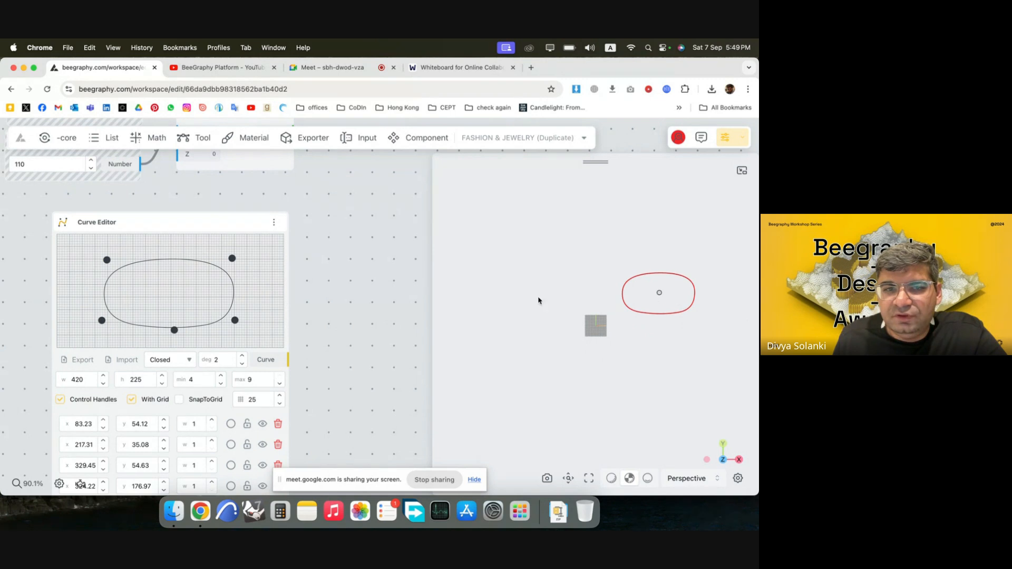
Turn on the Apply Material node's preview and view the mannequin together with the closed curve.
scroll(348, 313, "down", 10)
scroll(111, 189, "up", 2)
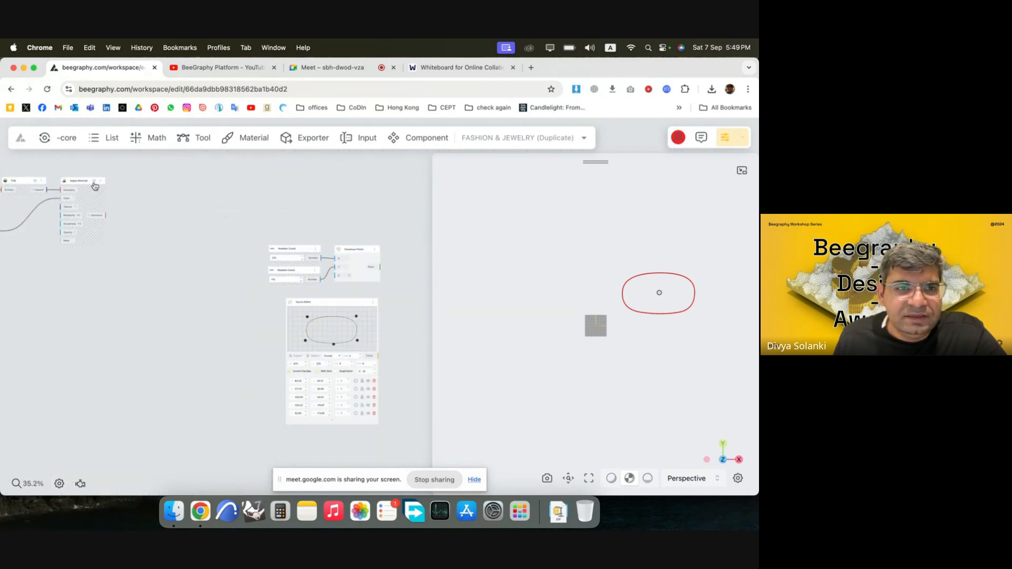
left_click(95, 182)
left_click_drag(642, 355, 604, 320)
scroll(604, 320, "down", 5)
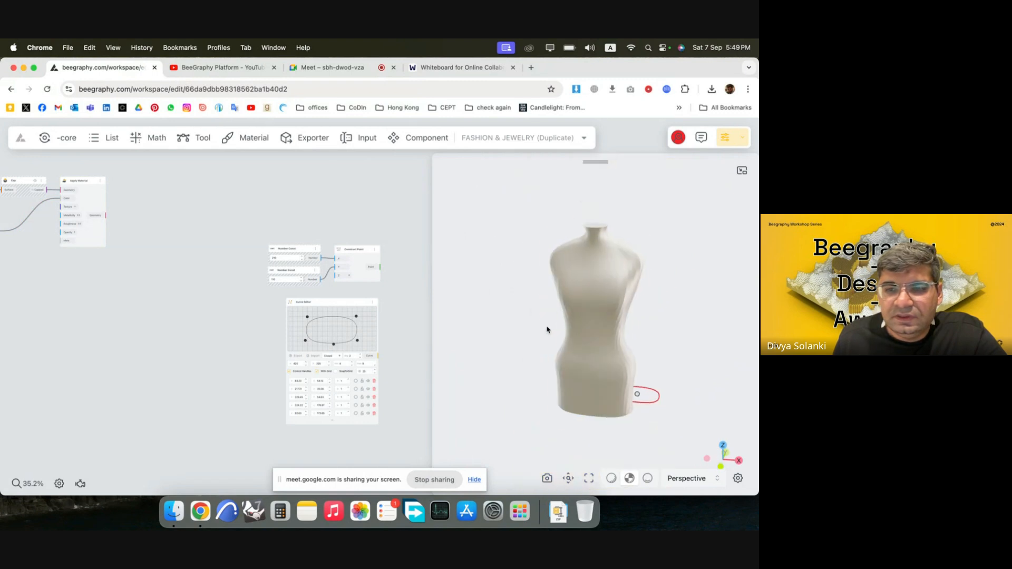
left_click_drag(545, 330, 582, 411)
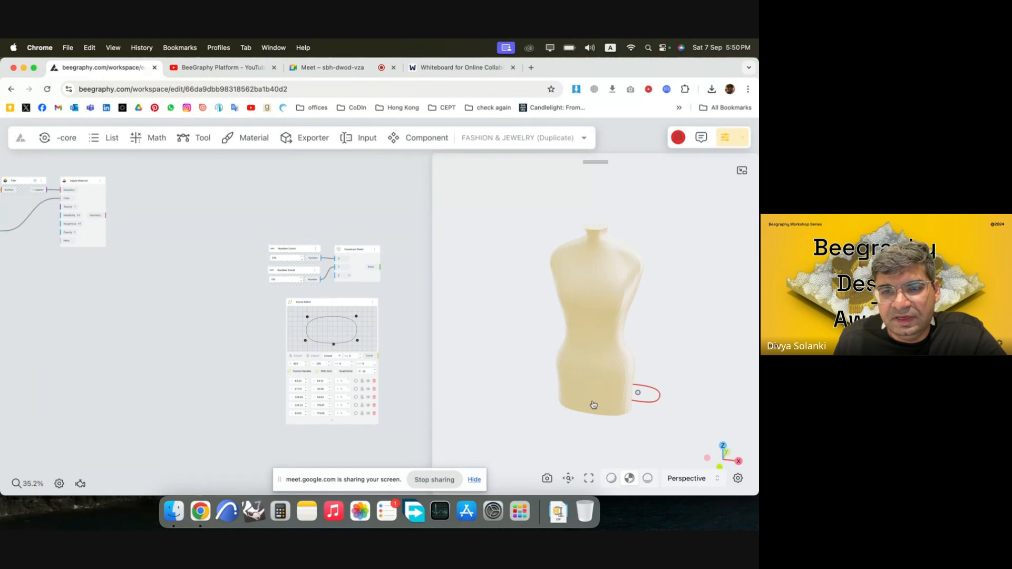
Add a Vector By 2Pnt node and connect the constructed reference point to its Point 1 input.
scroll(174, 262, "down", 5)
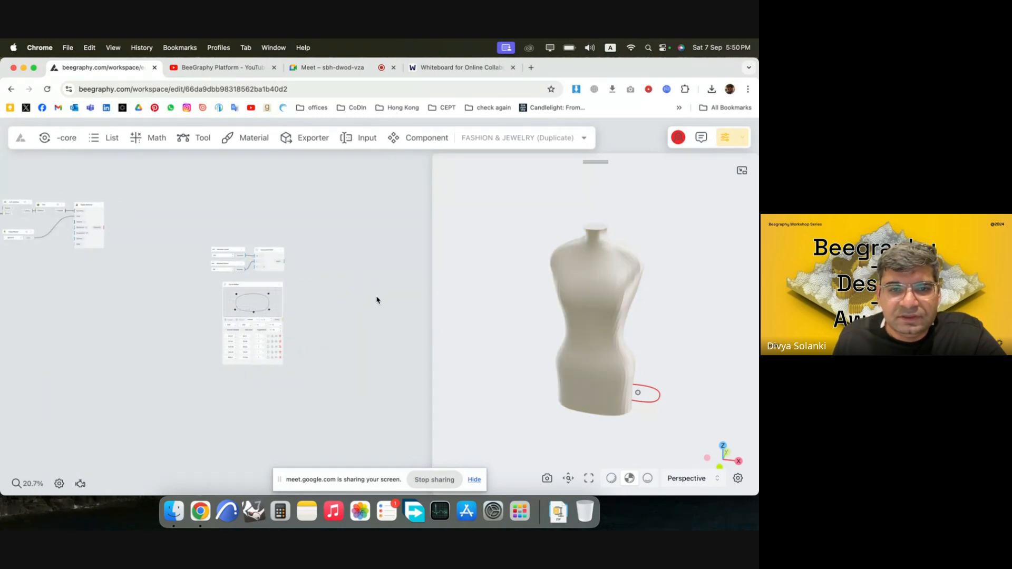
scroll(336, 291, "up", 10)
scroll(271, 269, "down", 3)
double_click(299, 282)
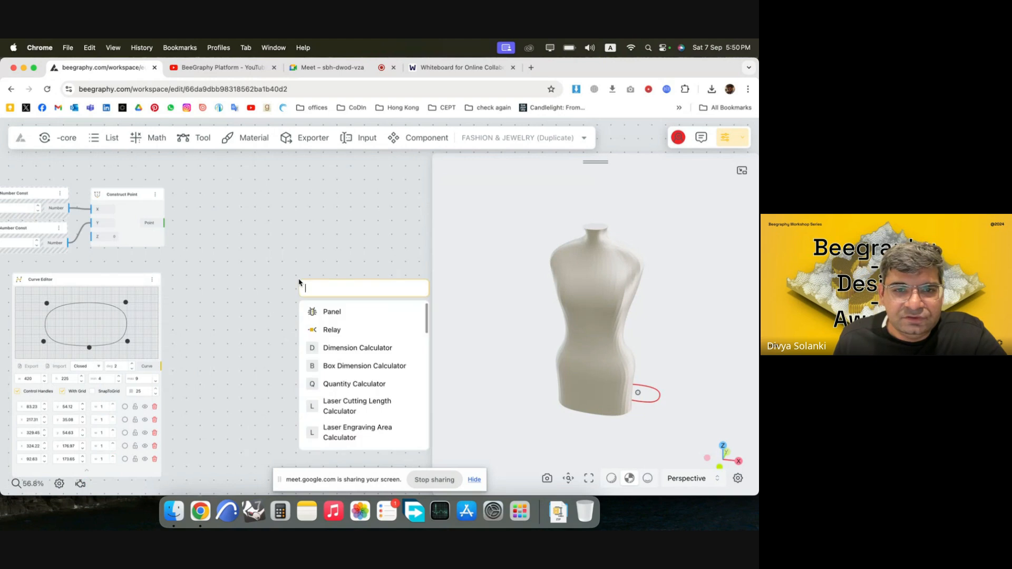
type("vect")
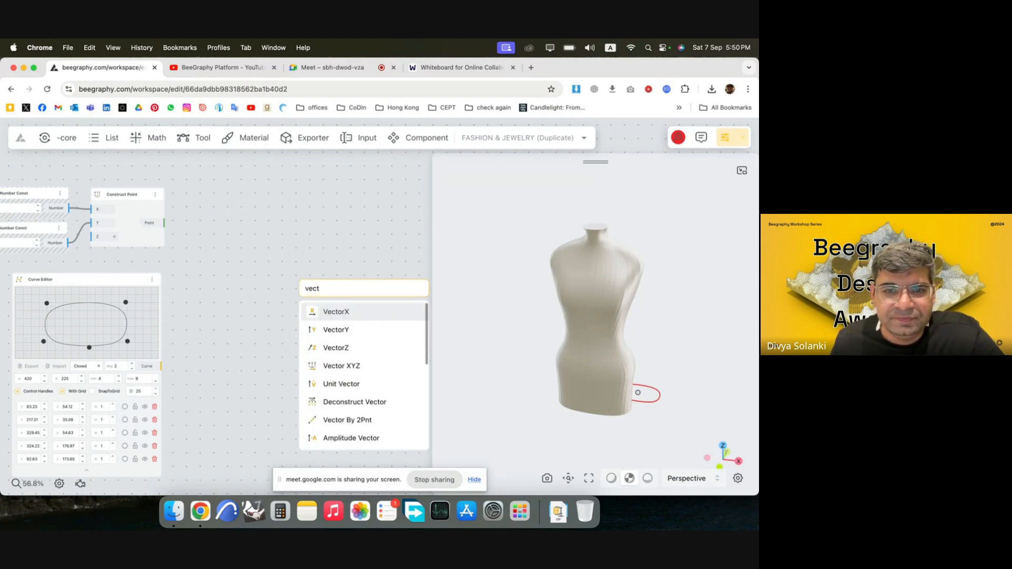
left_click(363, 421)
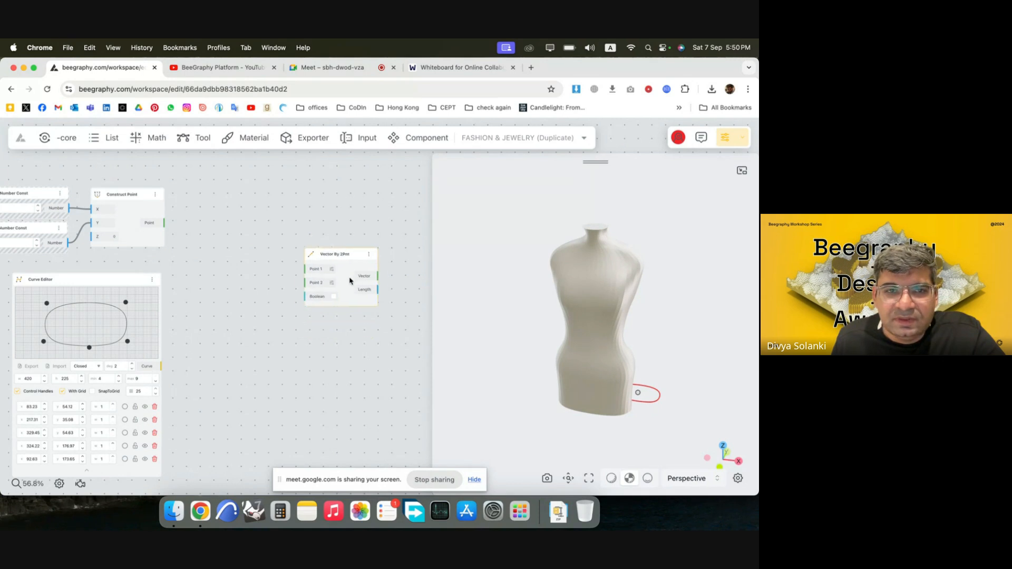
left_click_drag(349, 281, 354, 268)
left_click_drag(162, 227, 310, 257)
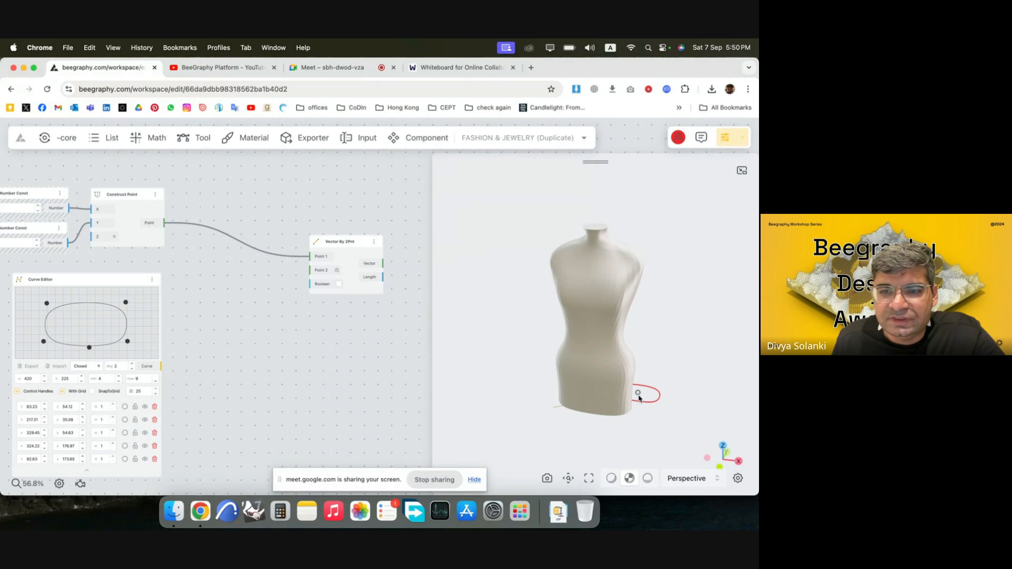
Add a second Construct Point node at the origin and connect it to the Point 2 input of Vector By 2Pnt.
double_click(240, 199)
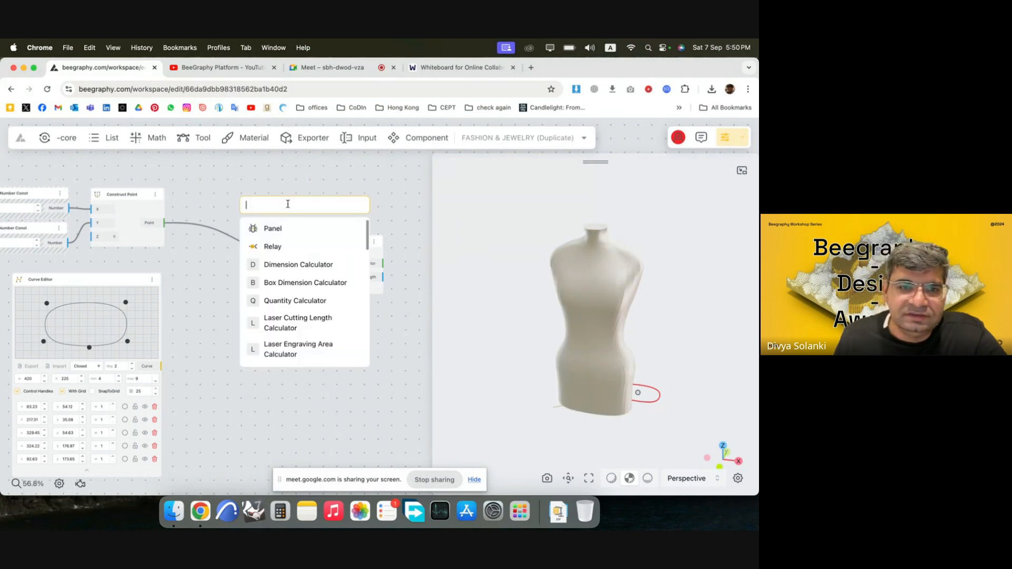
type("point")
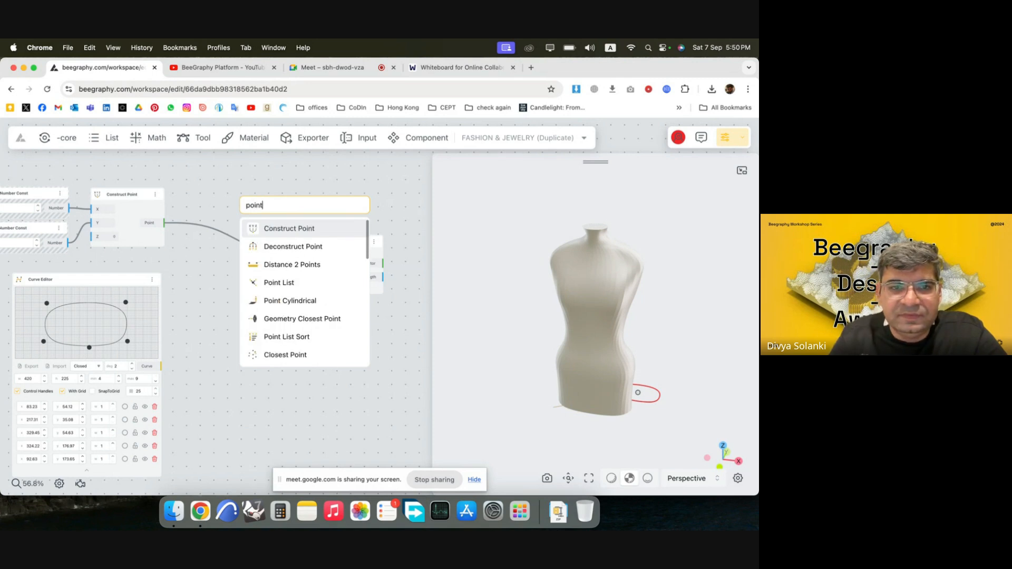
left_click(316, 231)
left_click_drag(283, 223, 384, 297)
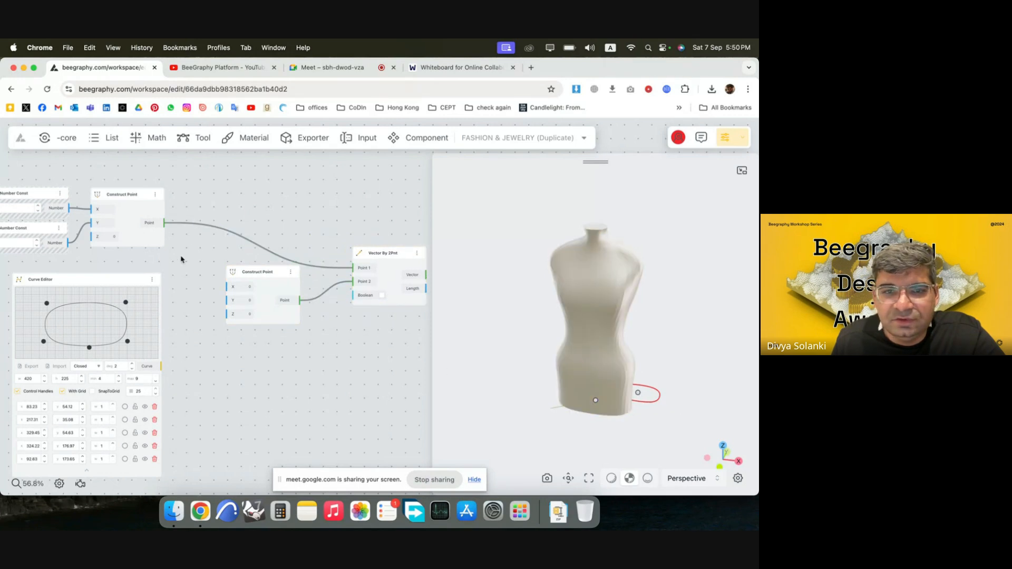
Move the Vector By 2Pnt and origin point nodes away from the first point, and place the Curve Editor node below them.
scroll(181, 256, "down", 5)
left_click_drag(241, 245, 359, 222)
left_click_drag(166, 254, 296, 243)
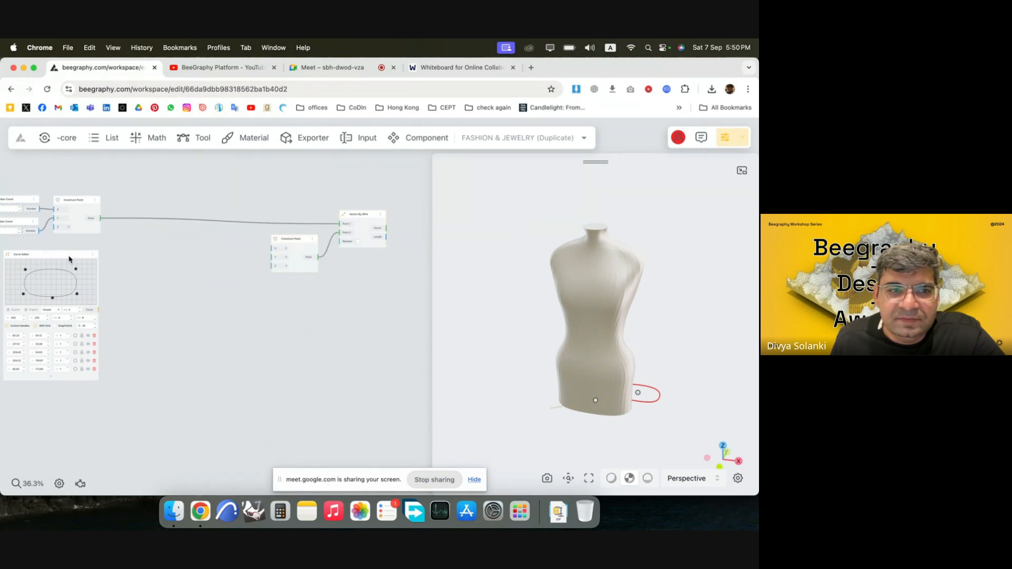
left_click_drag(69, 260, 371, 300)
Add a Move node and connect the Curve Editor's curve to Geometry and the two-point vector to Vector.
scroll(321, 276, "right", 5)
double_click(323, 275)
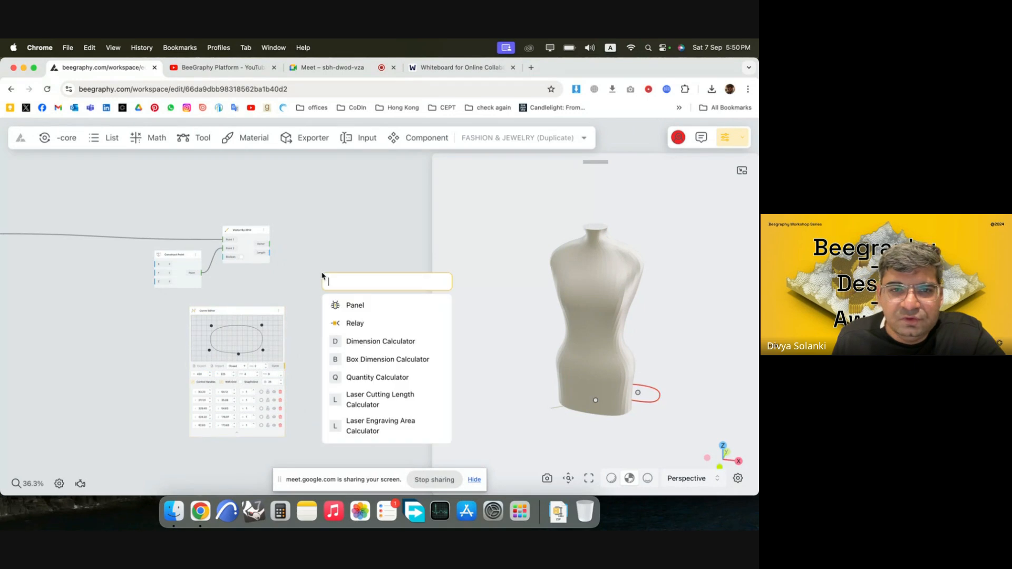
type("move")
left_click(388, 329)
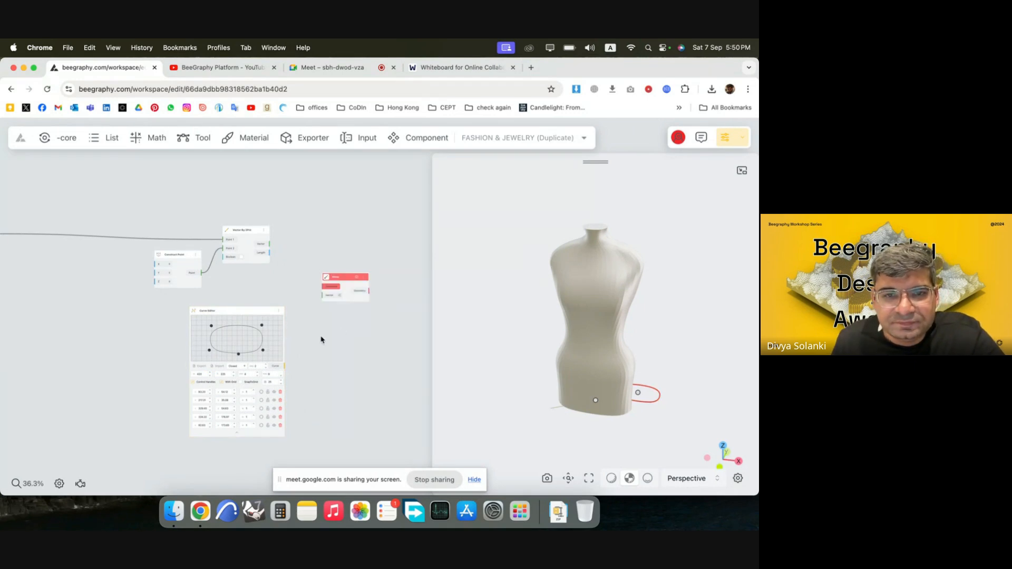
scroll(321, 339, "up", 5)
left_click_drag(258, 393, 323, 259)
left_click_drag(233, 186, 323, 274)
scroll(343, 384, "down", 2)
left_click_drag(659, 415, 663, 332)
left_click_drag(605, 372, 603, 417)
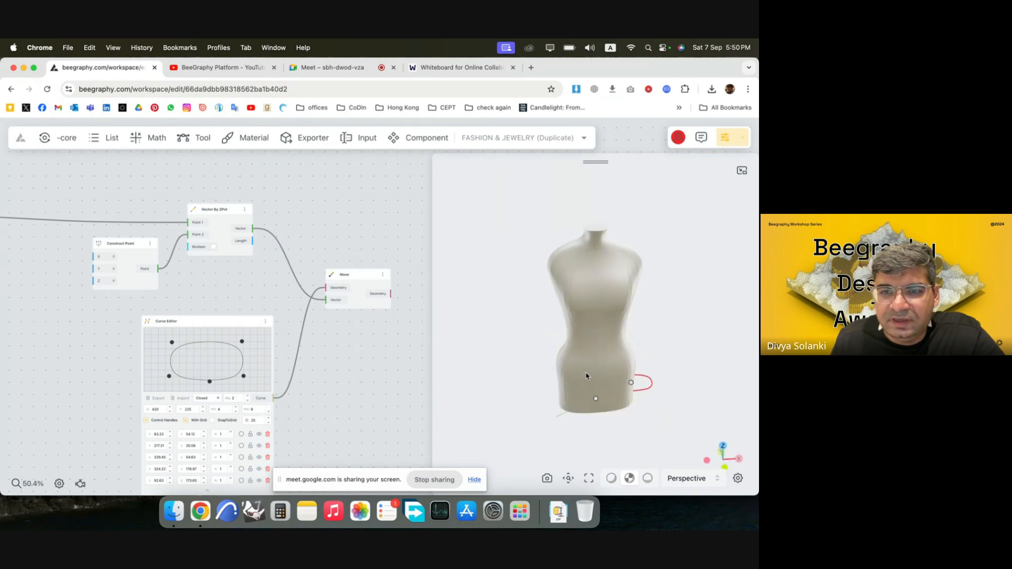
Add a second Move node after the first and feed the first Move's geometry into its Geometry input.
scroll(135, 224, "down", 4)
scroll(244, 263, "up", 3)
left_click_drag(226, 245, 333, 217)
left_click(285, 309)
left_click_drag(121, 286, 166, 269)
double_click(315, 276)
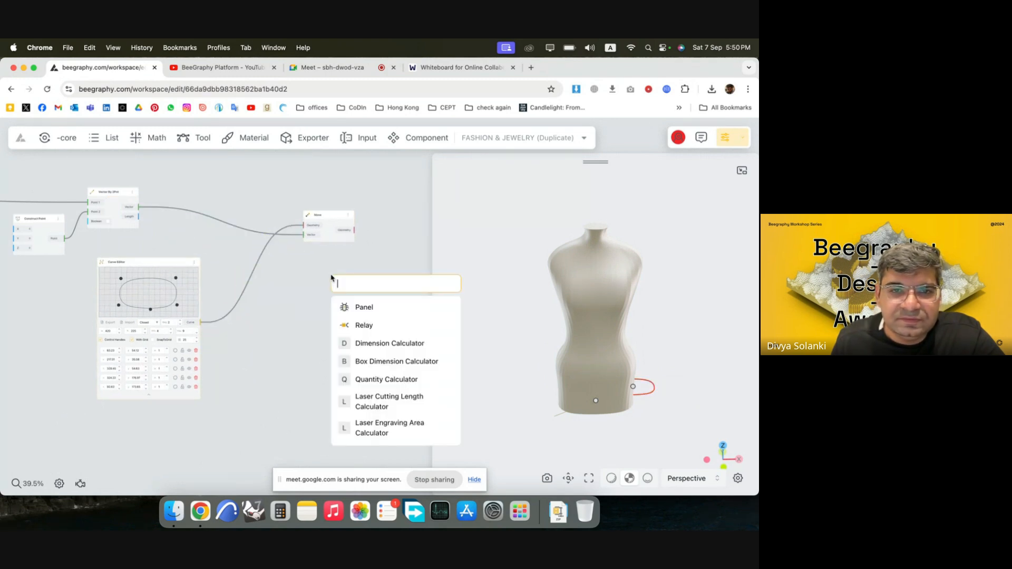
type("move")
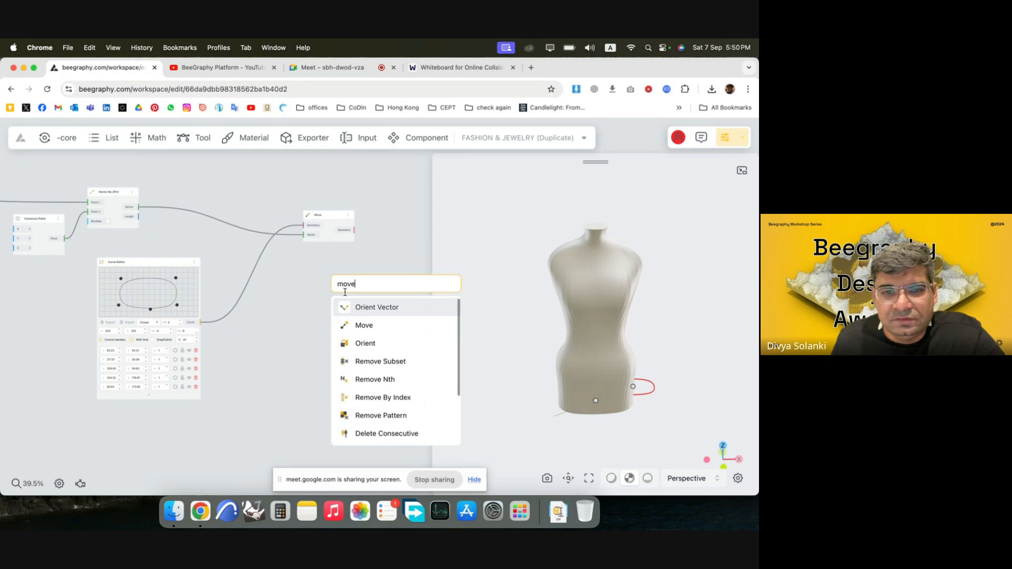
left_click(361, 327)
left_click_drag(324, 219, 269, 209)
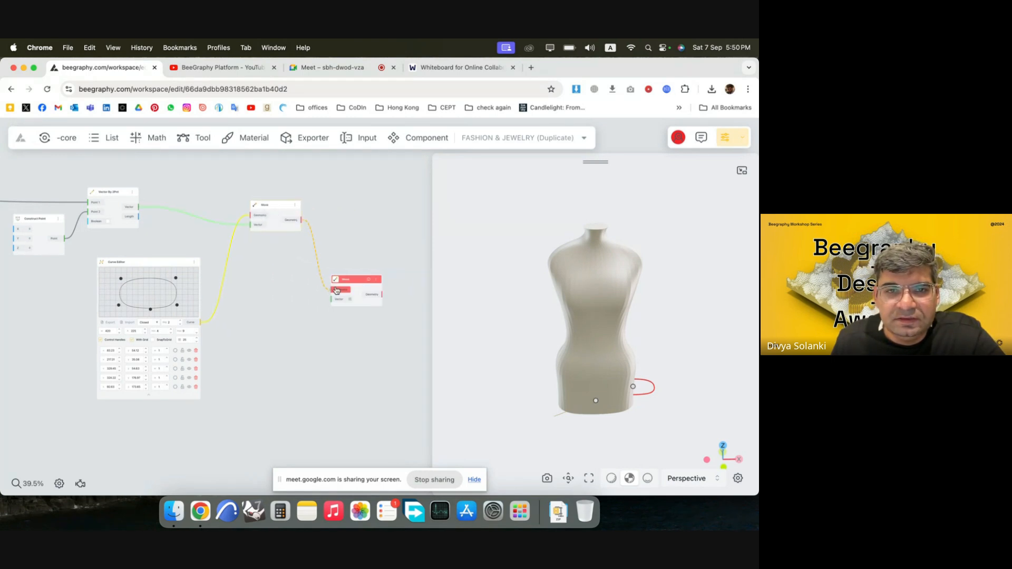
left_click_drag(336, 290, 406, 216)
Add a VectorZ node and connect it to the second Move node's Vector input.
double_click(330, 256)
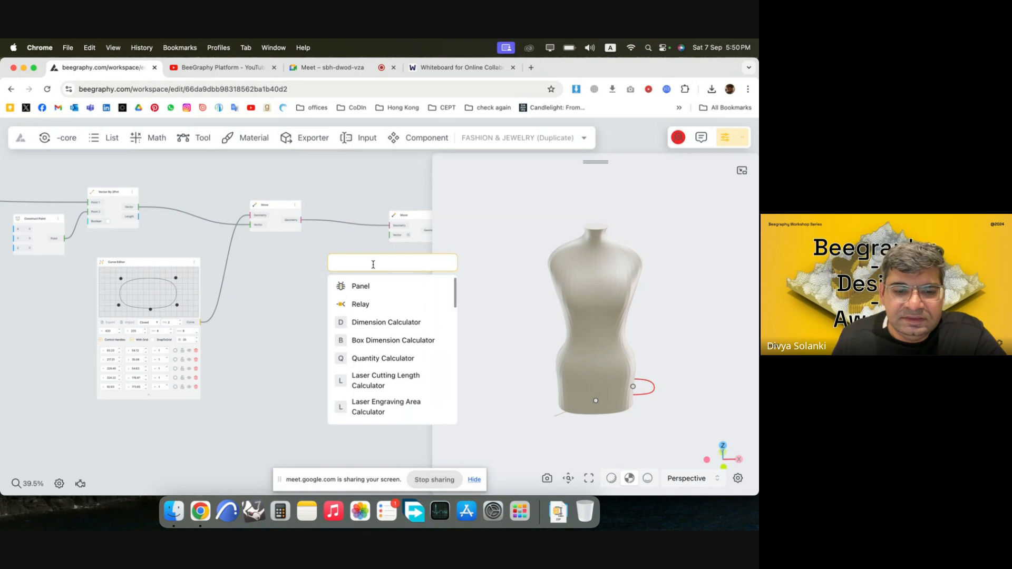
type("z")
left_click(370, 289)
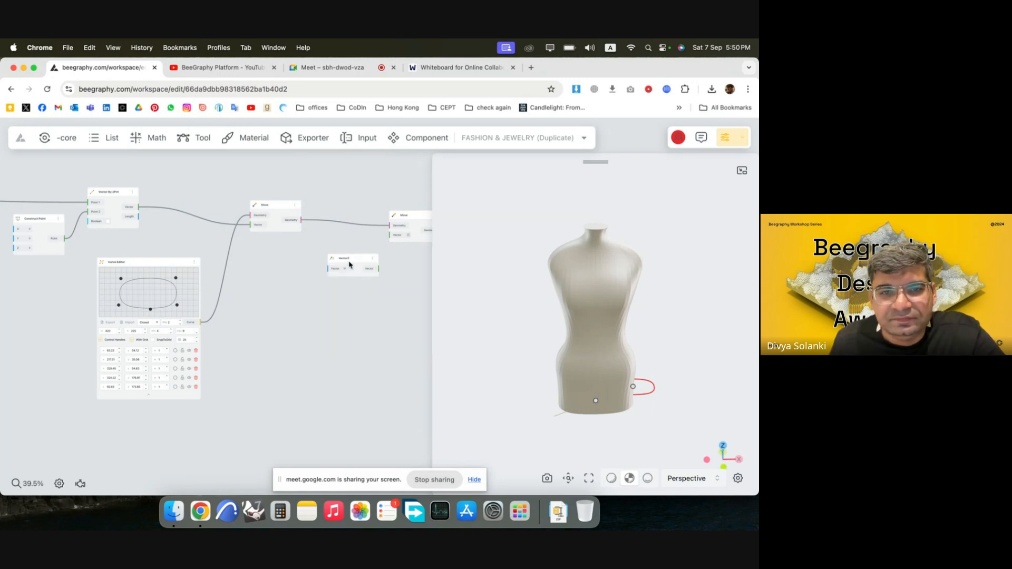
left_click_drag(352, 262, 409, 223)
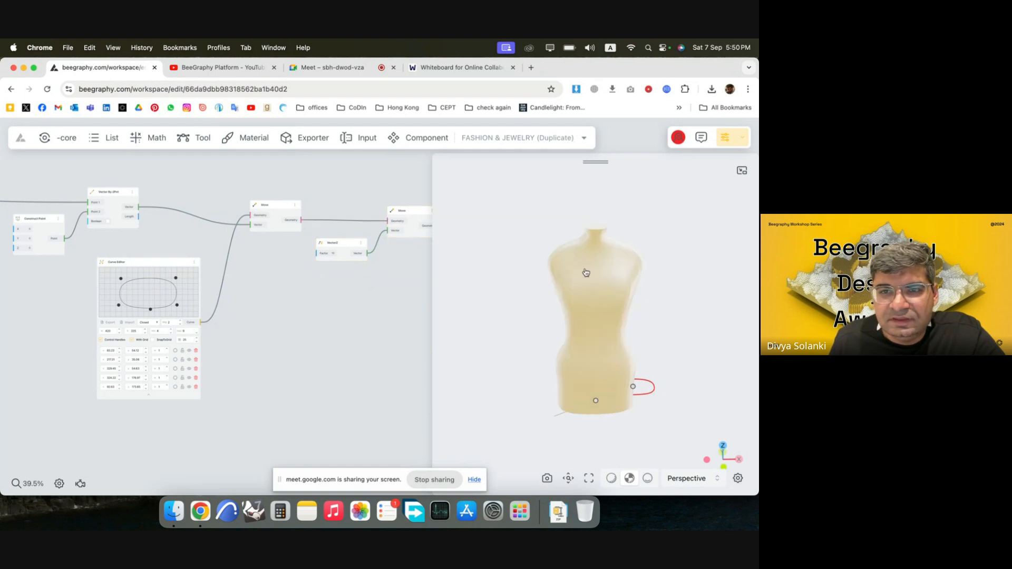
Add a Number Const node of 700, connect it to VectorZ's Factor input, and inspect the curves around the mannequin's base.
double_click(273, 263)
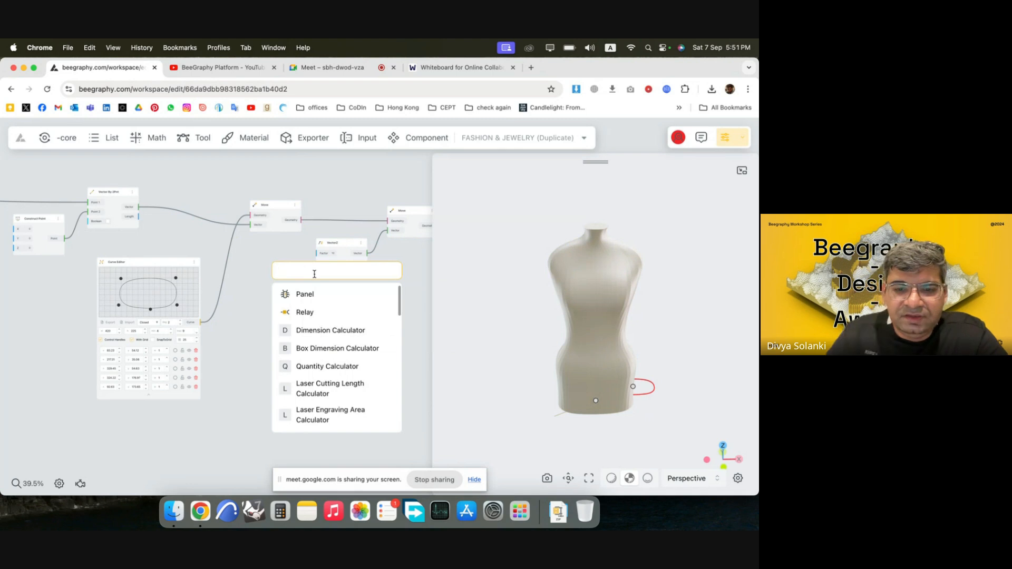
type("700")
key("Return")
scroll(307, 266, "up", 5)
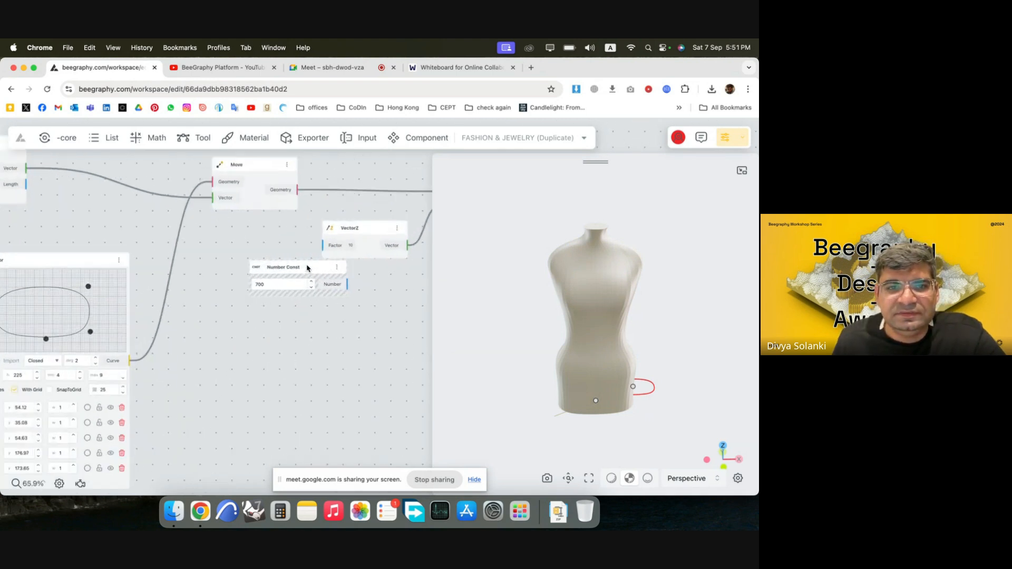
left_click_drag(310, 268, 271, 225)
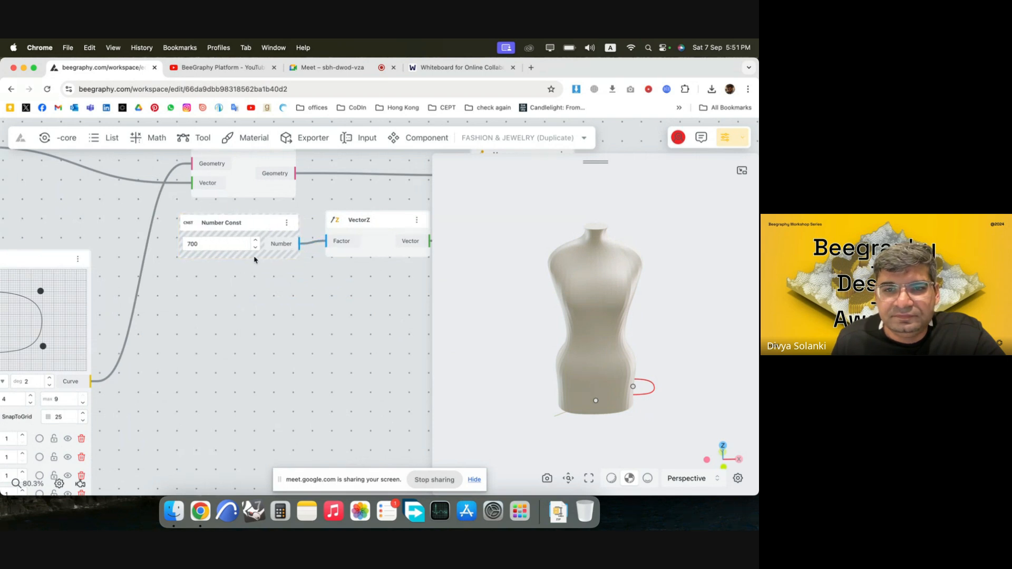
scroll(255, 259, "down", 5)
scroll(380, 274, "up", 3)
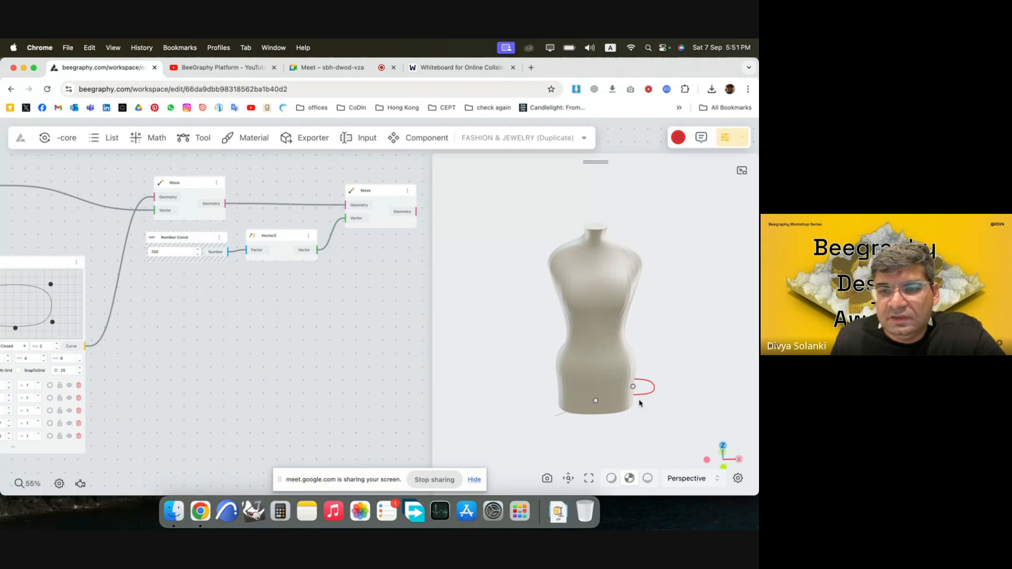
left_click_drag(639, 404, 617, 368)
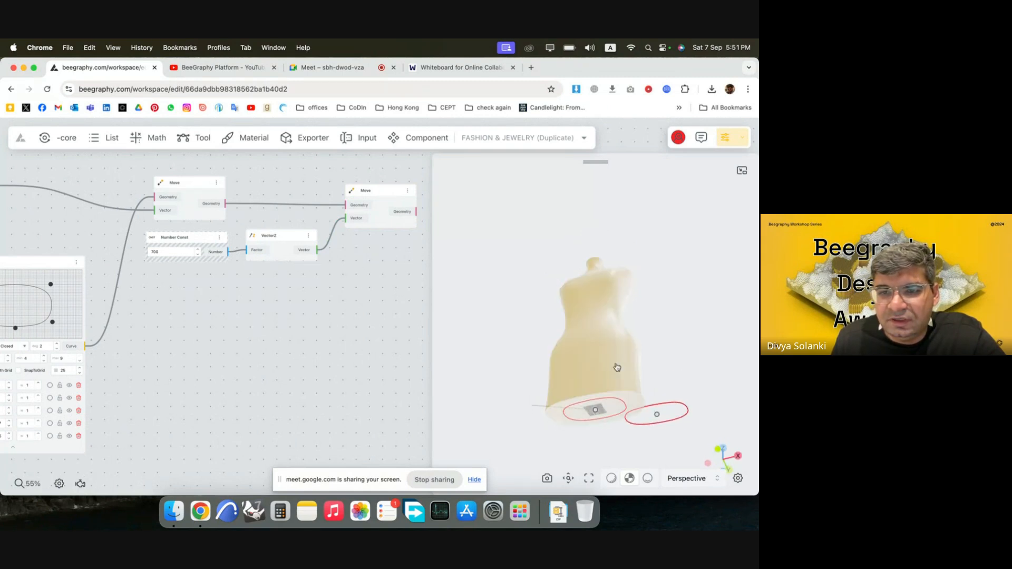
left_click_drag(602, 294, 599, 359)
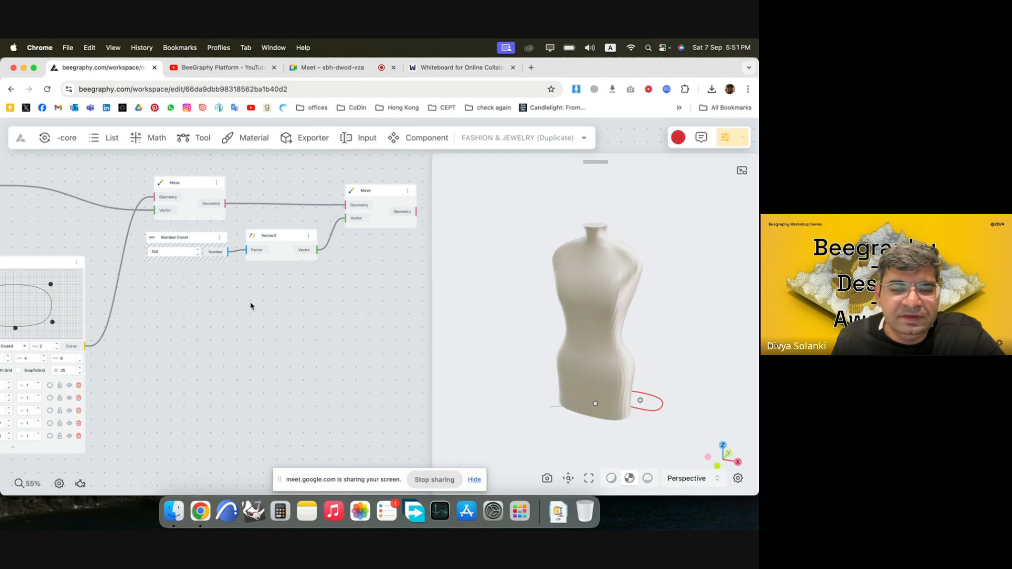
Add a Number Const node of 1.5 and place it above the first Move node.
scroll(251, 305, "down", 5)
double_click(217, 205)
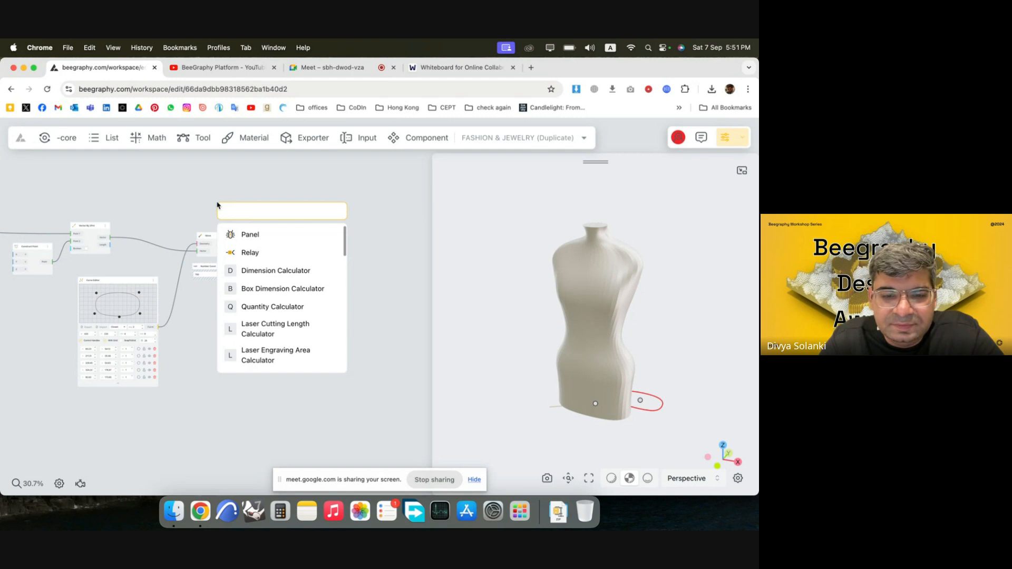
type("1.5")
key("Return")
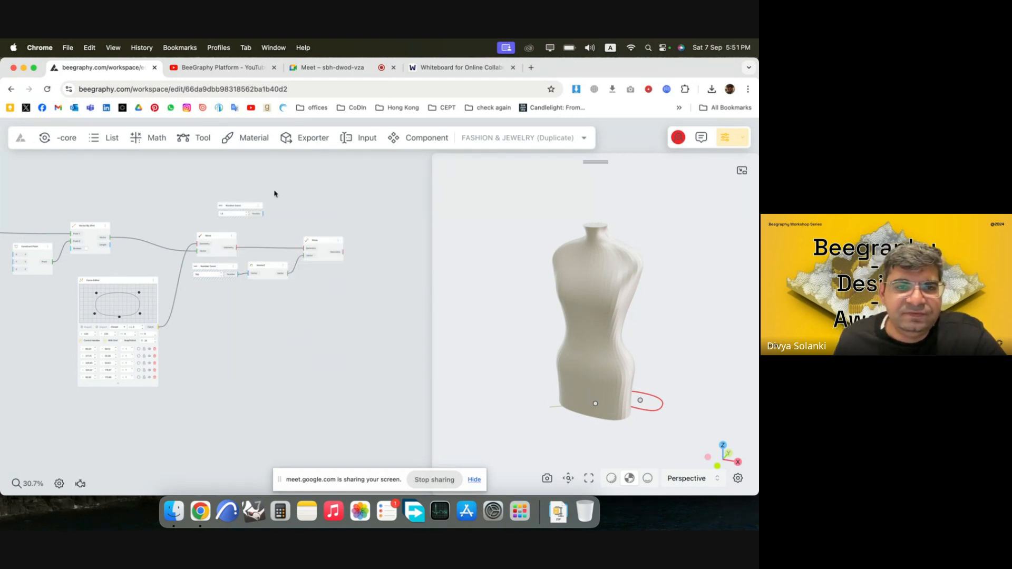
scroll(274, 194, "up", 3)
left_click_drag(203, 215, 140, 194)
Add a Scale node, feed the first Move node's geometry into its Geometry input, and spread the surrounding nodes apart.
double_click(220, 213)
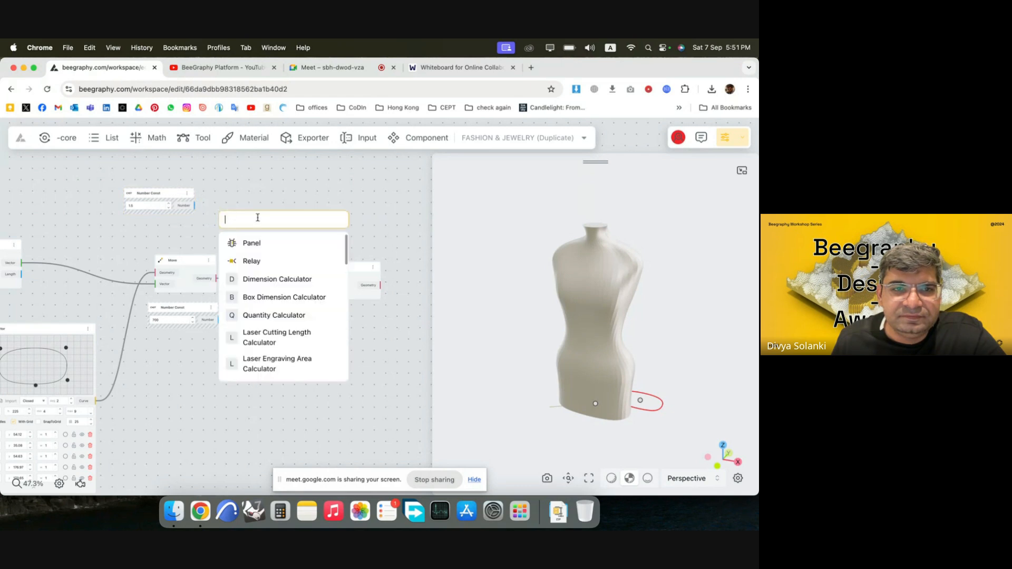
type("sca")
left_click(269, 242)
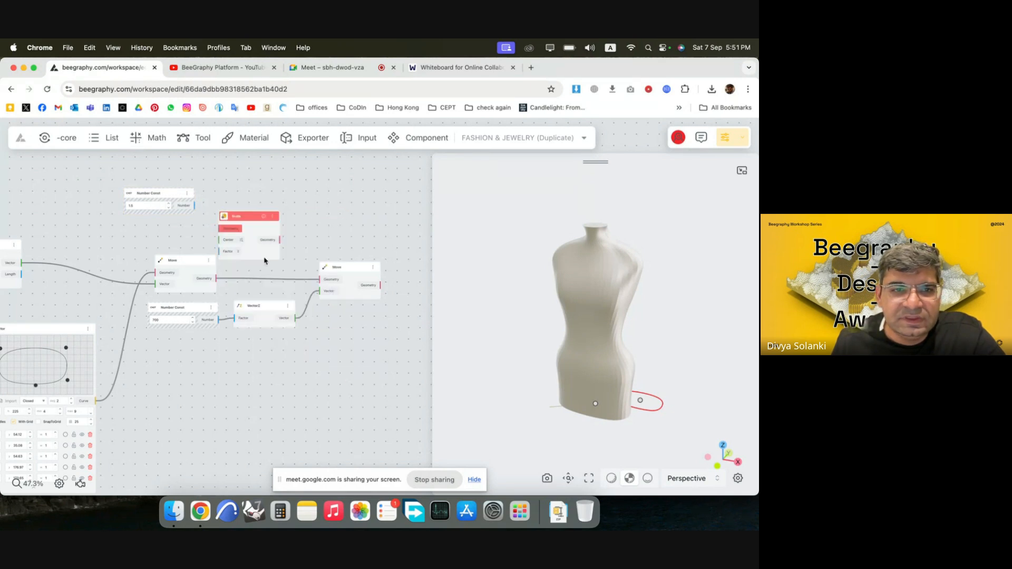
left_click_drag(175, 265, 289, 232)
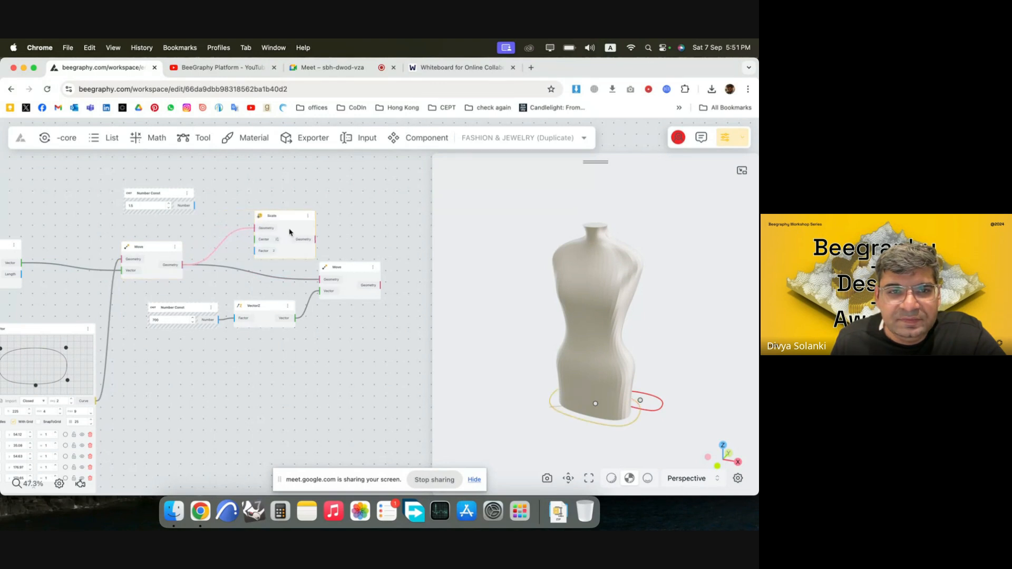
left_click(220, 259)
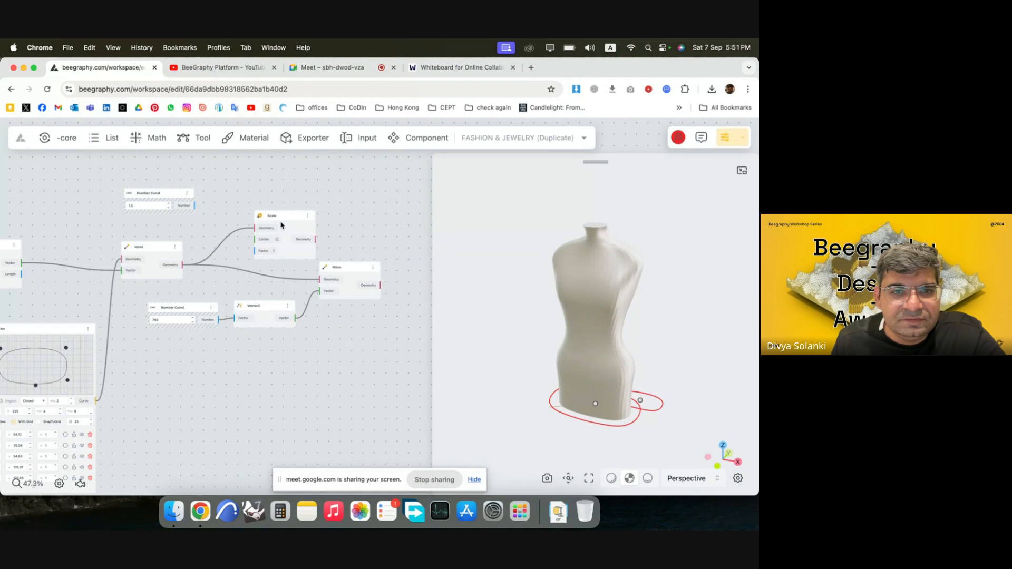
scroll(298, 227, "down", 5)
scroll(290, 244, "up", 5)
left_click_drag(297, 210, 322, 194)
left_click_drag(350, 270, 415, 278)
double_click(287, 258)
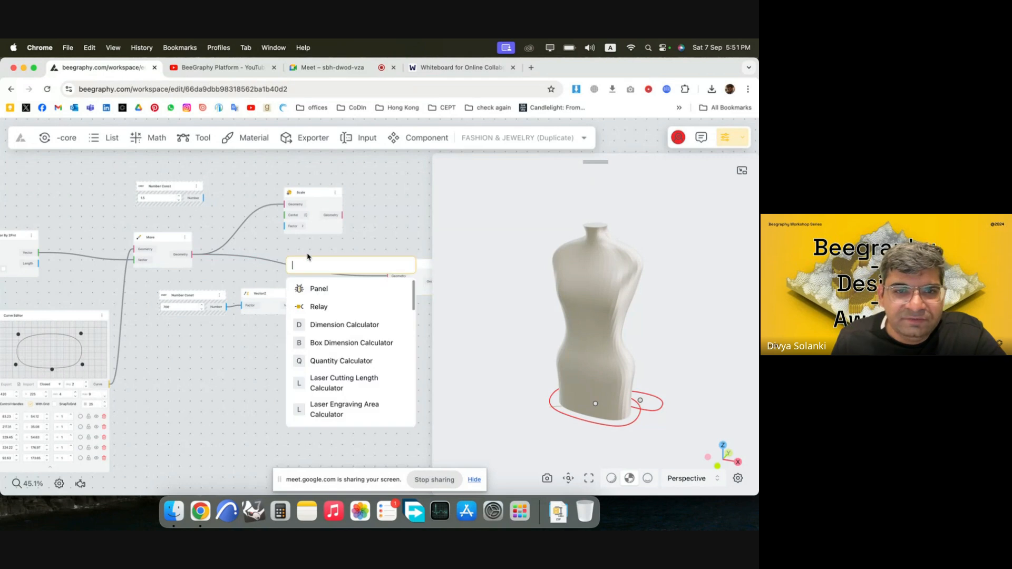
type("centr")
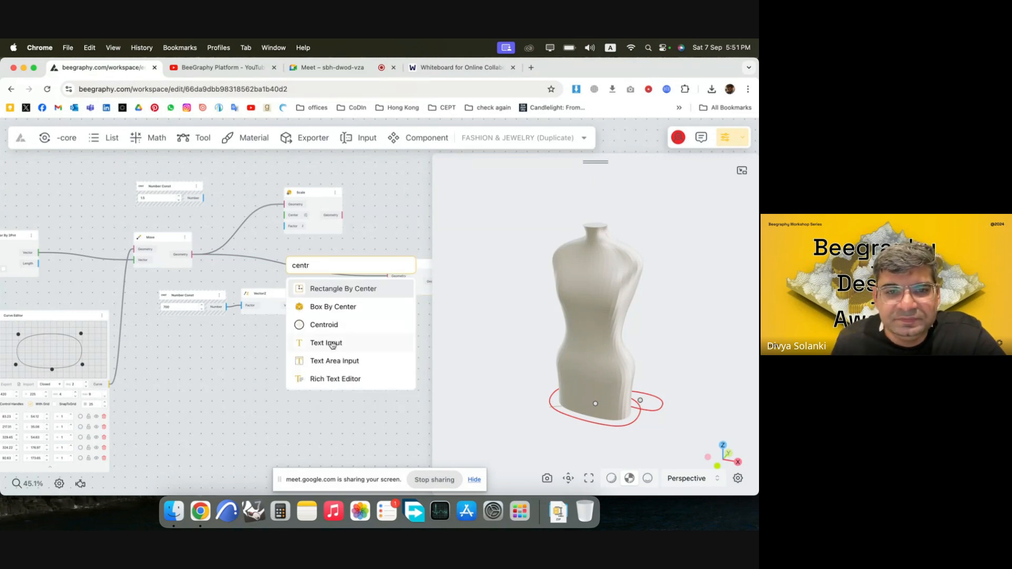
left_click(333, 326)
left_click_drag(311, 266, 261, 250)
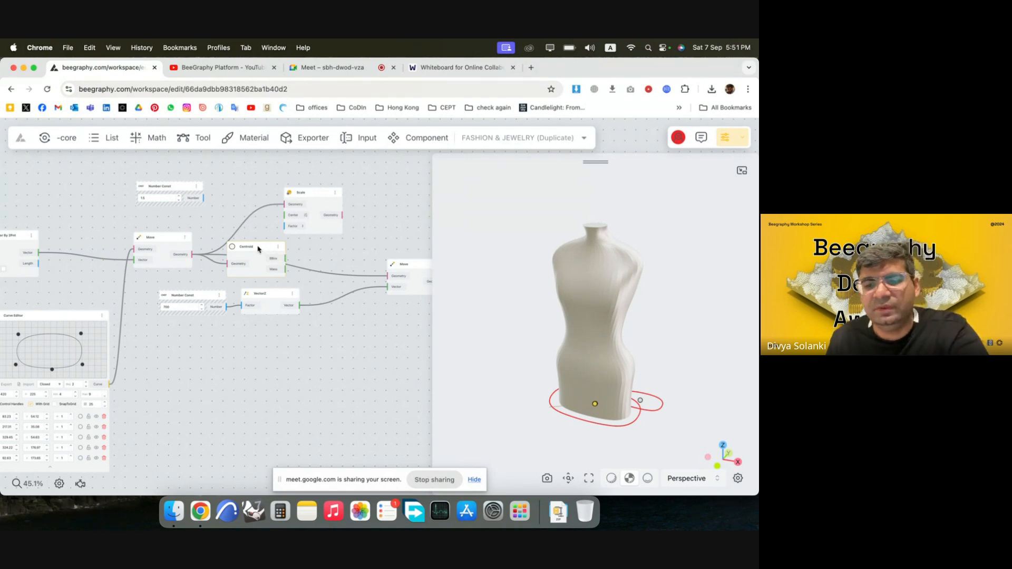
key("BackSpace")
Reposition the Scale node ahead of the first Move node in the graph.
scroll(333, 256, "left", 3)
left_click_drag(363, 213, 176, 206)
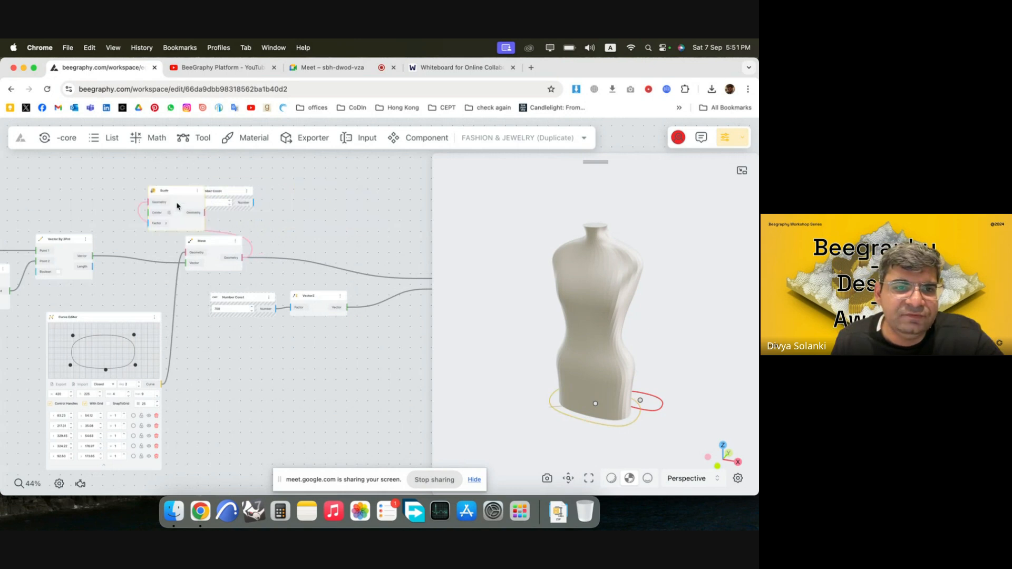
left_click_drag(225, 242, 318, 244)
left_click_drag(175, 198, 168, 214)
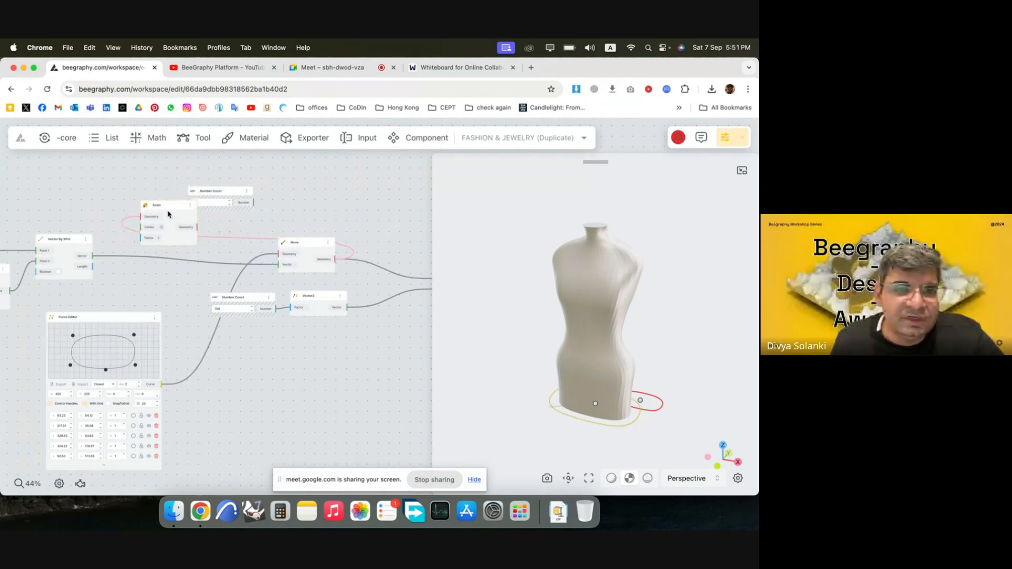
left_click(125, 283)
Connect the Curve Editor's curve to Scale's Geometry input and place the Scale node beside the Curve Editor.
scroll(271, 258, "down", 4)
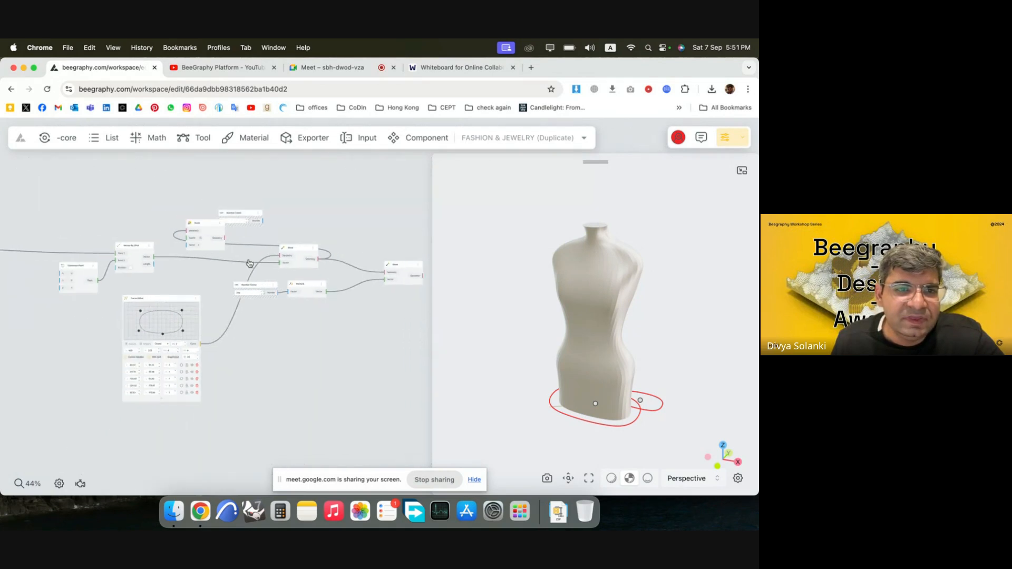
left_click_drag(251, 264, 352, 289)
scroll(353, 289, "up", 2)
scroll(345, 285, "down", 5)
left_click_drag(274, 228, 317, 254)
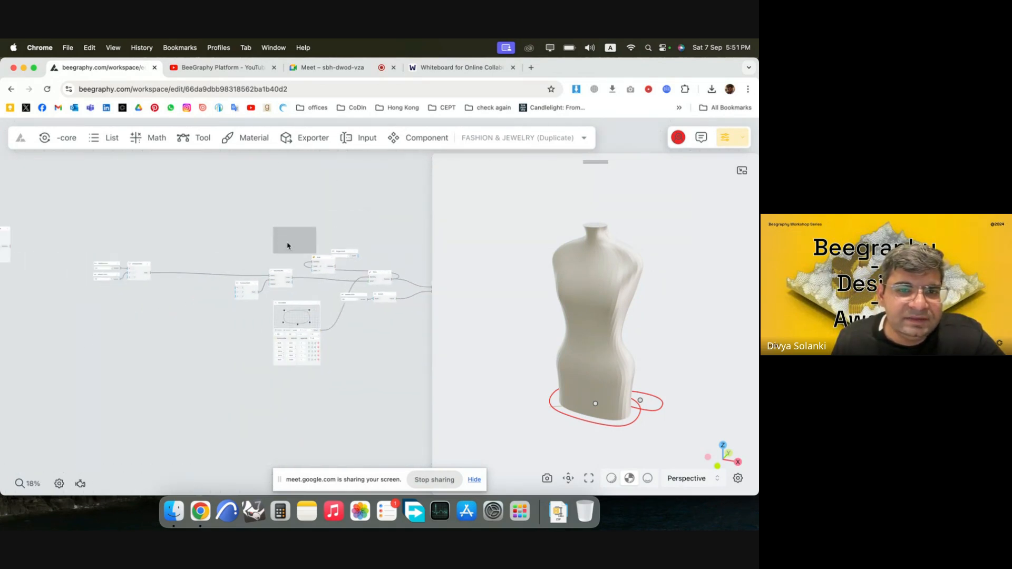
scroll(264, 261, "up", 3)
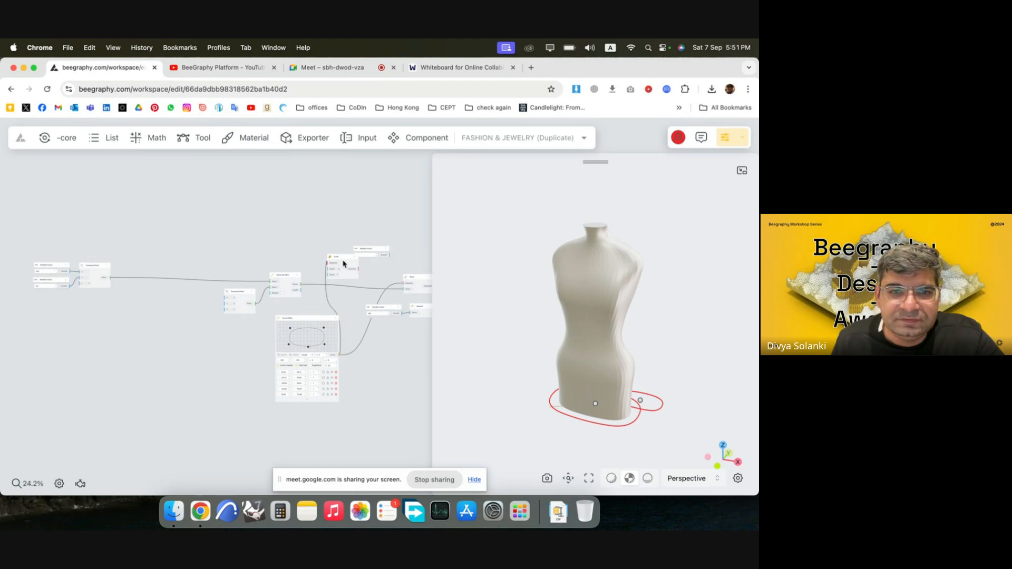
left_click_drag(331, 267, 379, 374)
scroll(396, 404, "up", 6)
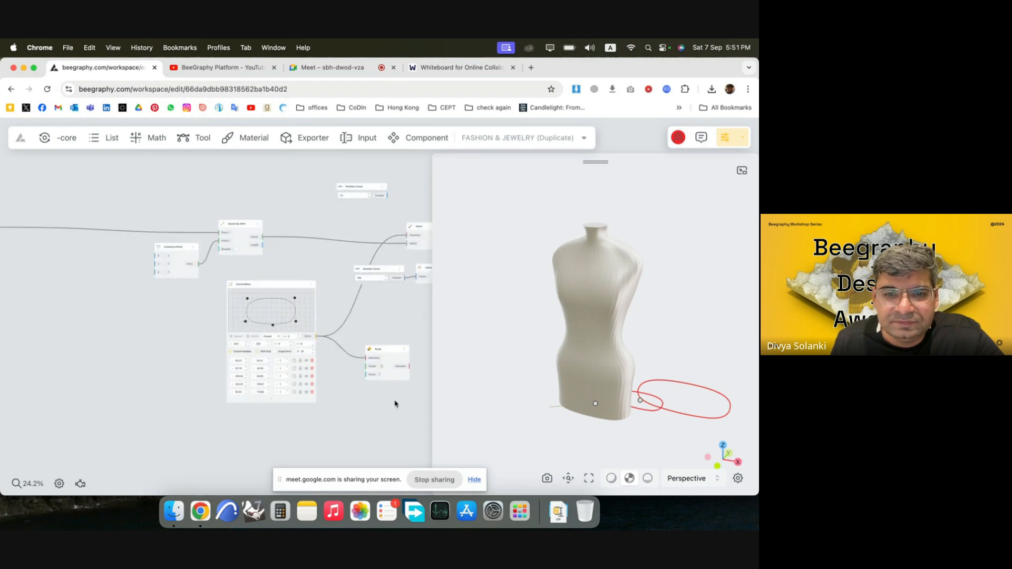
Connect the point node driven by the two number constants to the Scale node's Center input.
scroll(353, 394, "down", 4)
scroll(278, 259, "down", 3)
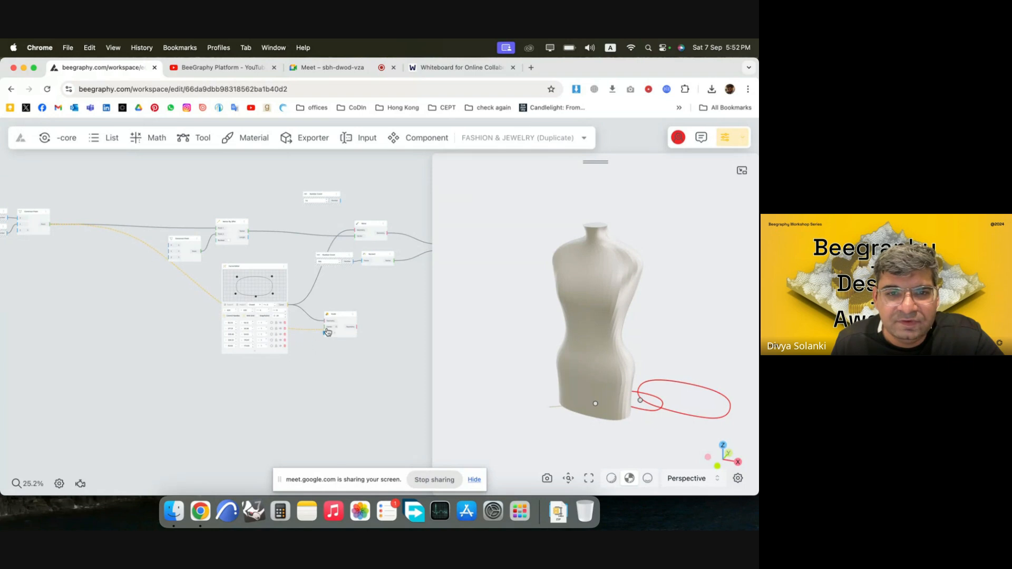
left_click_drag(327, 331, 382, 293)
scroll(379, 342, "up", 5)
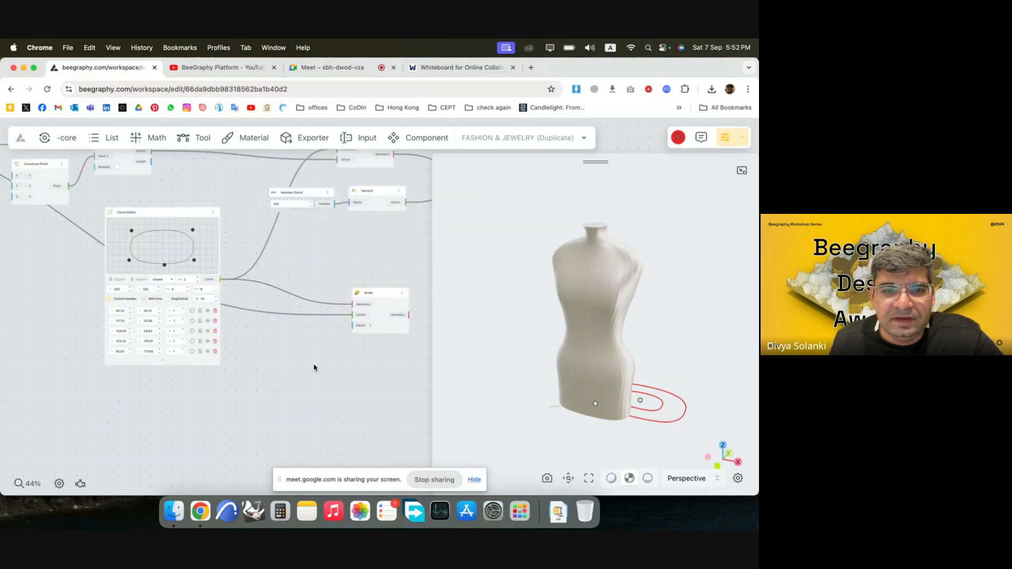
Bring the 1.5 Number Const node next to Scale and delete it.
scroll(315, 351, "down", 3)
left_click_drag(293, 181, 321, 351)
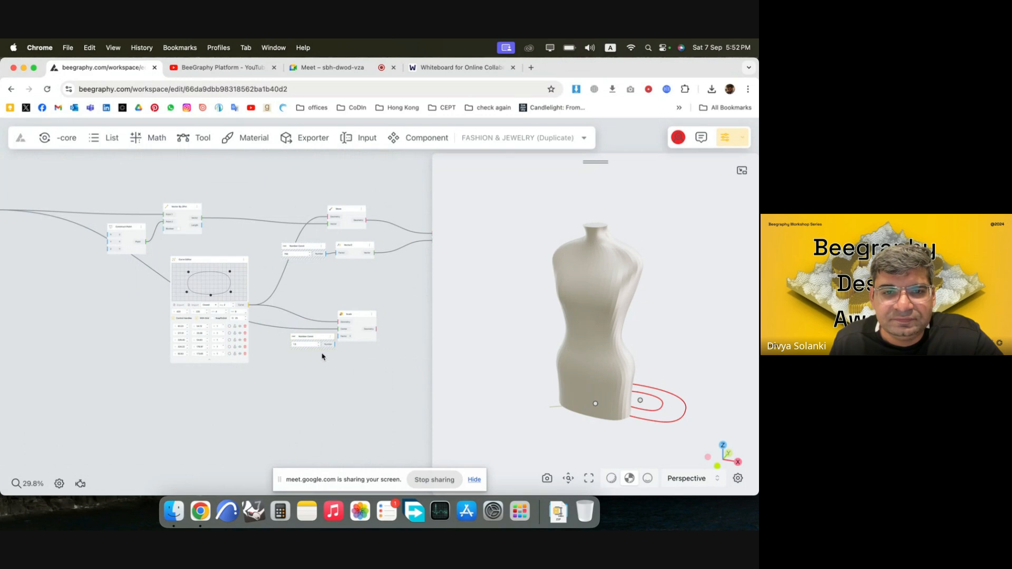
scroll(321, 351, "up", 10)
key("Delete")
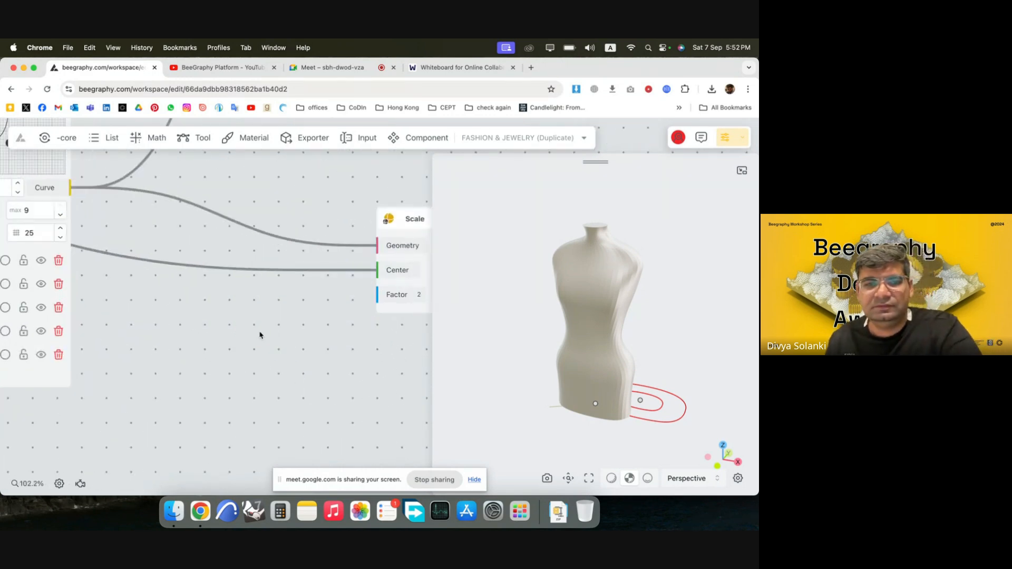
Add a Range Input node with the value 1.5 near the Scale node's Factor input.
double_click(251, 336)
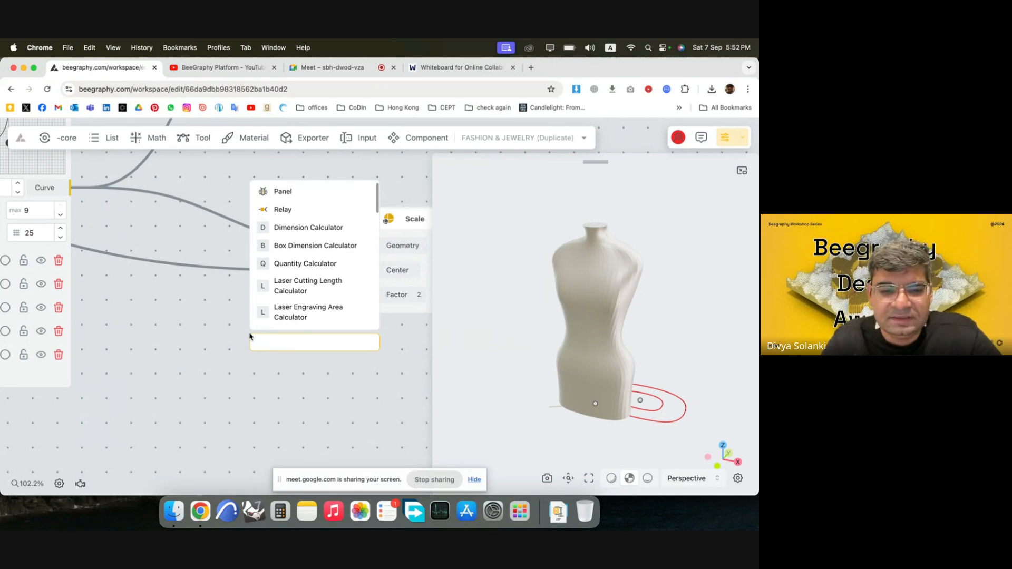
type("1.5")
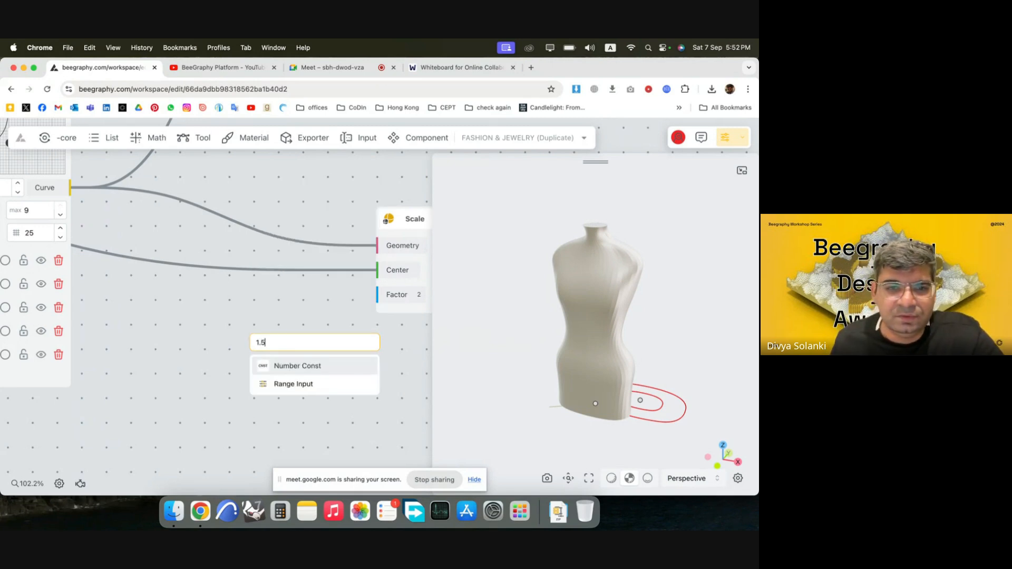
left_click(292, 382)
left_click_drag(319, 349, 236, 314)
Rename the range input "Scale First Curve" and connect its Number output to the Scale node's Factor input.
double_click(226, 312)
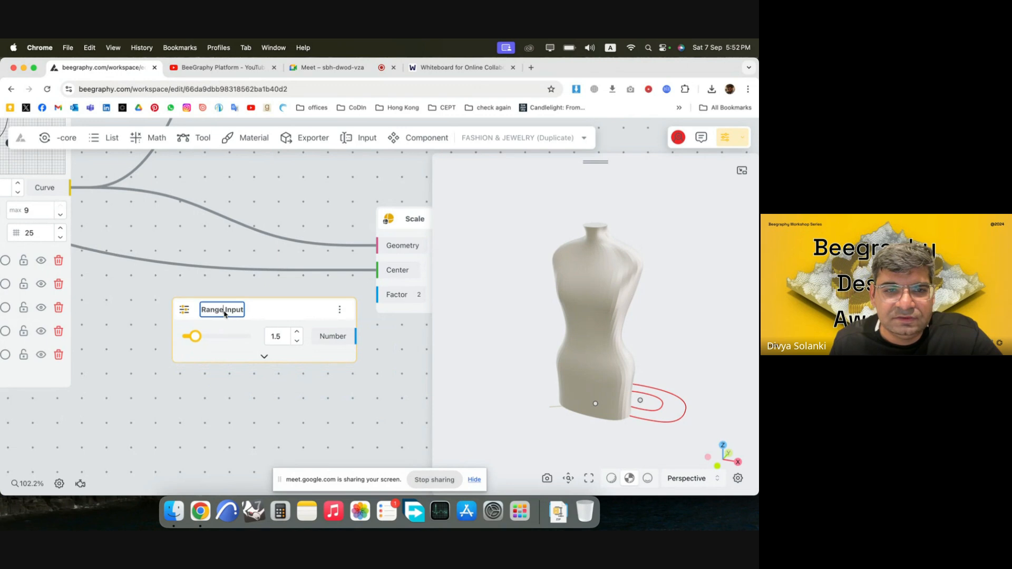
type("Scale")
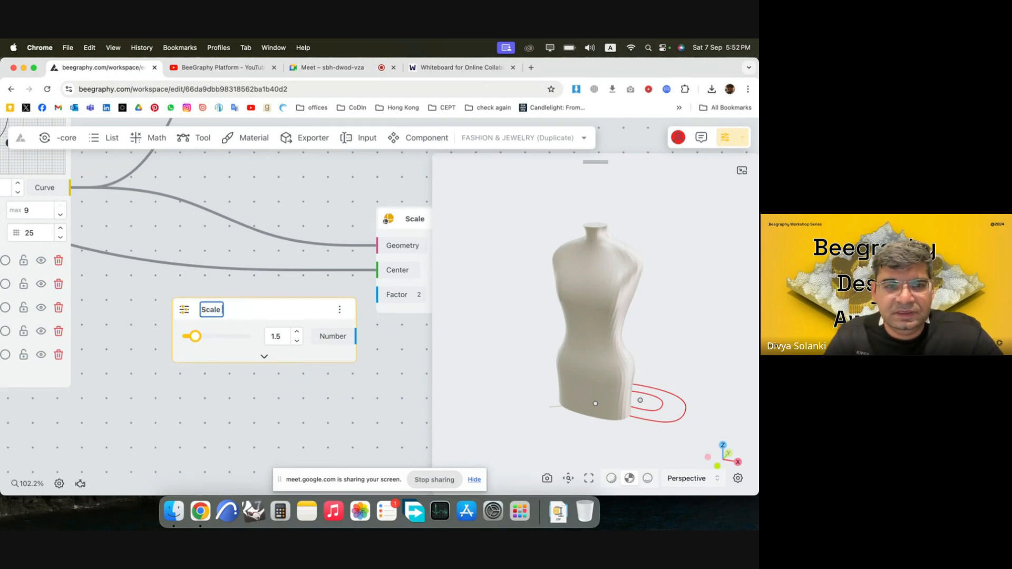
type(" First Curve")
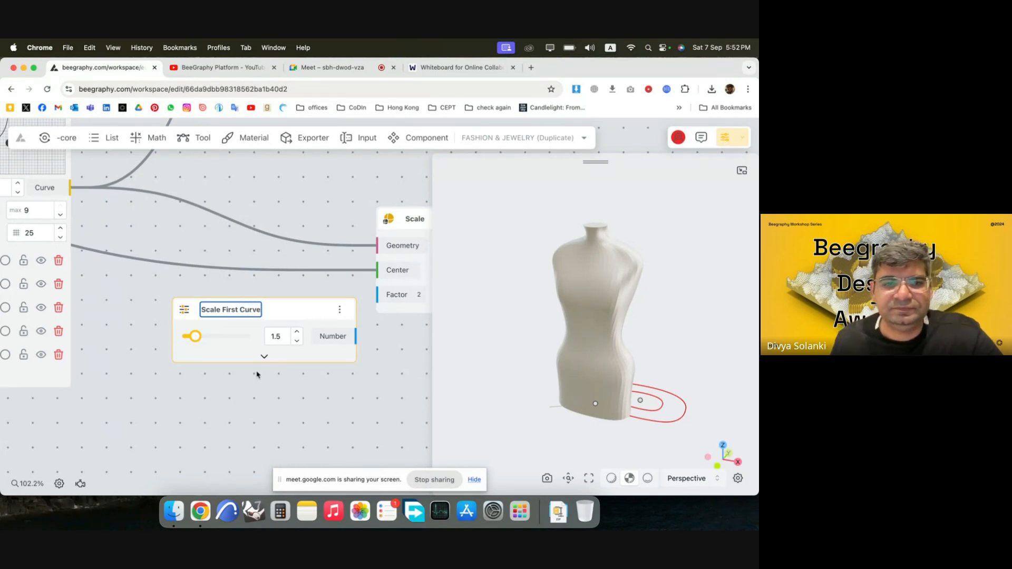
key("Return")
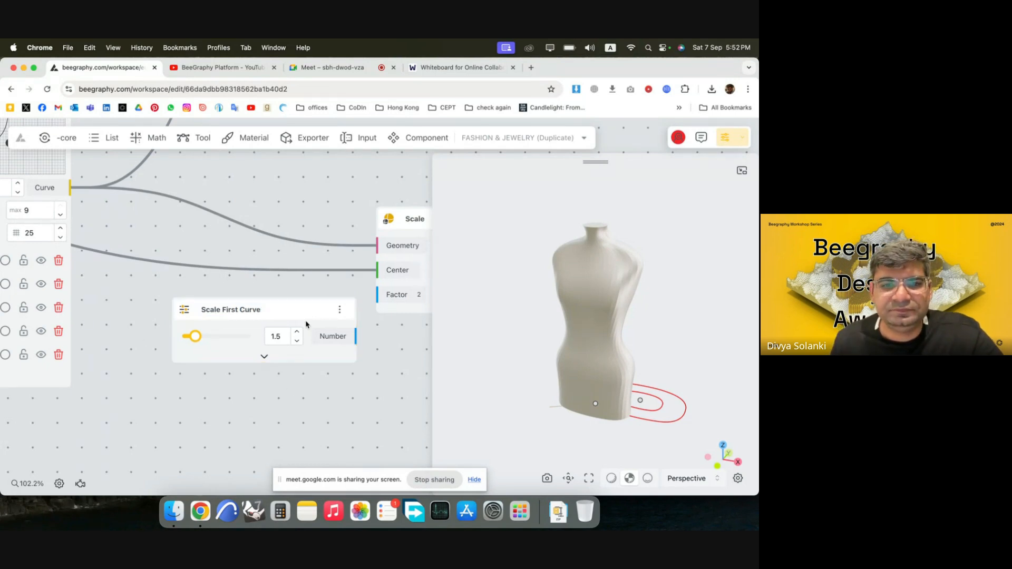
left_click_drag(305, 314, 292, 295)
left_click_drag(345, 318, 378, 295)
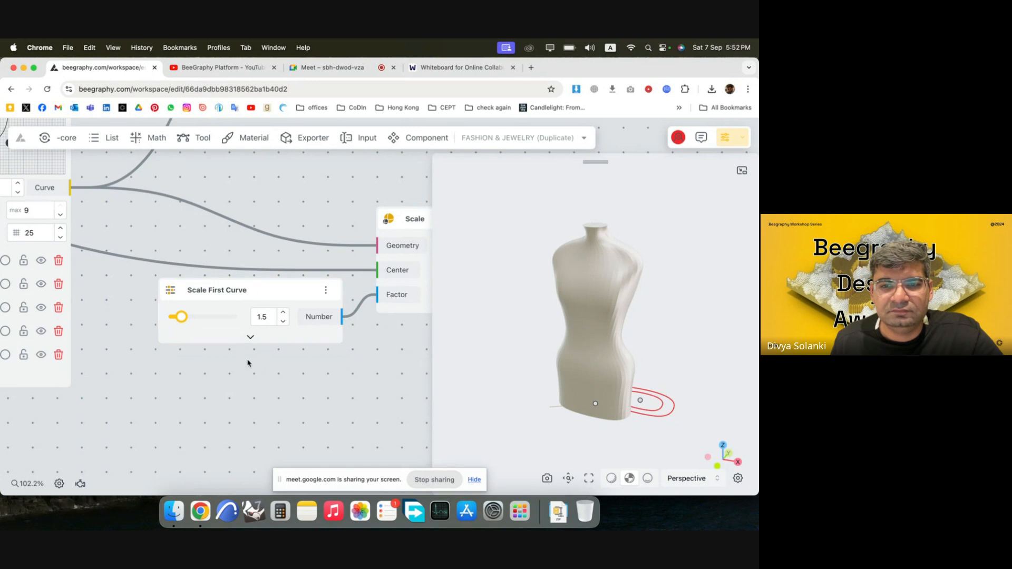
Feed Scale's geometry into the first Move node's Geometry input and line up both Move nodes after Scale.
scroll(249, 363, "down", 5)
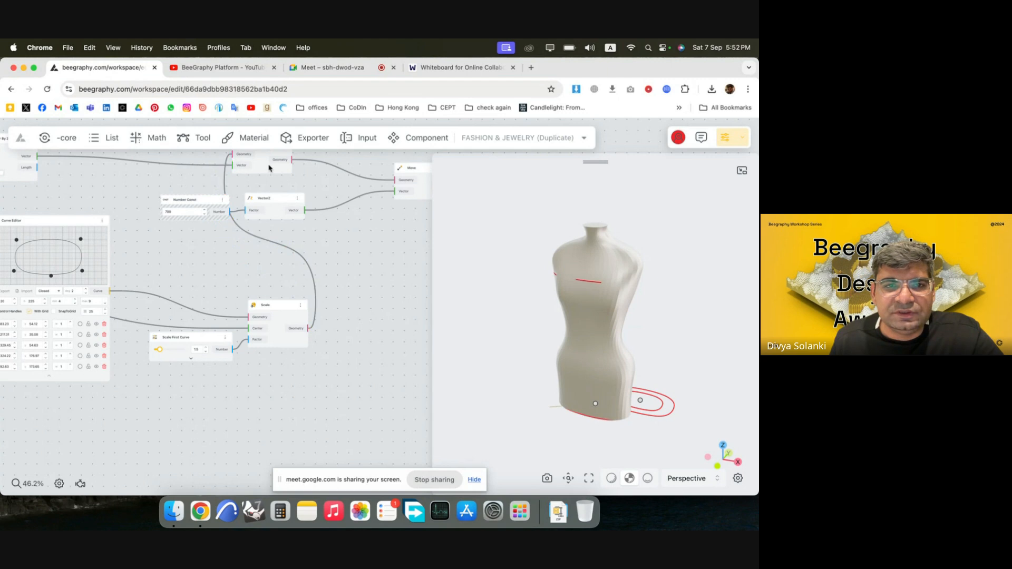
left_click_drag(267, 165, 377, 289)
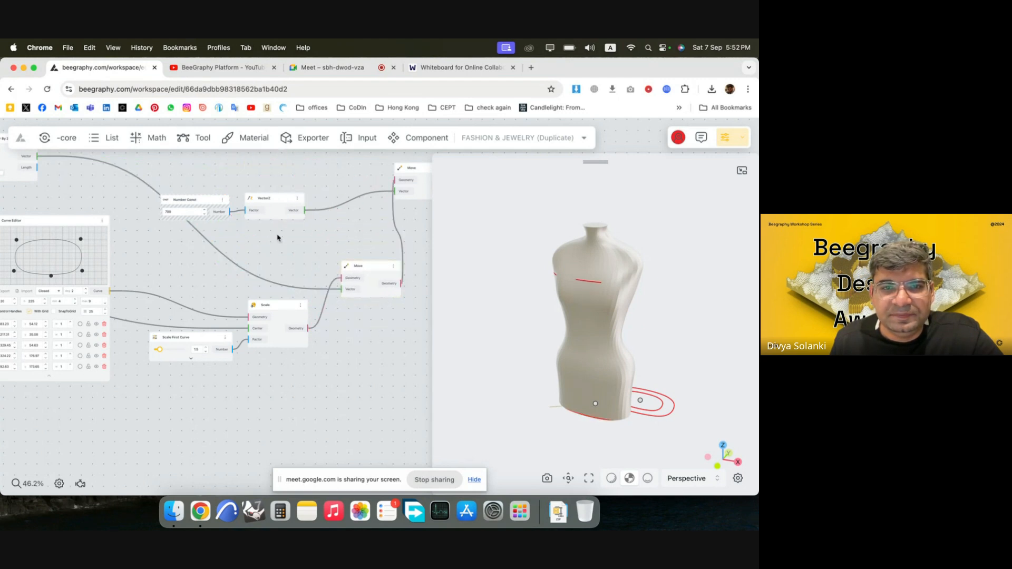
scroll(278, 237, "right", 3)
scroll(402, 253, "up", 1)
left_click_drag(337, 166, 391, 272)
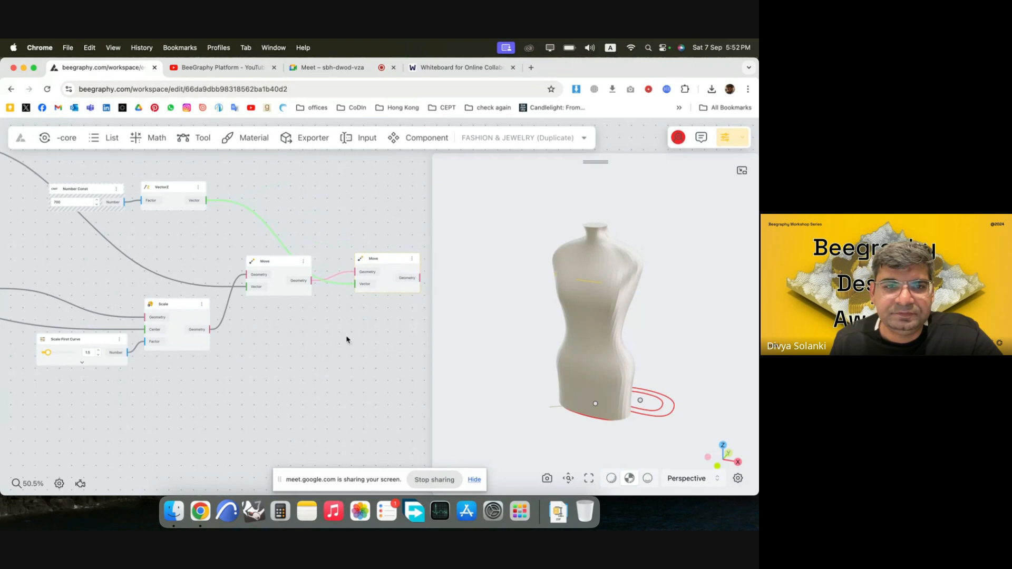
Place the 700 Number Const and VectorZ nodes below the Move nodes and inspect the raised curve around the mannequin.
left_click_drag(293, 256, 39, 166)
left_click_drag(172, 194, 286, 386)
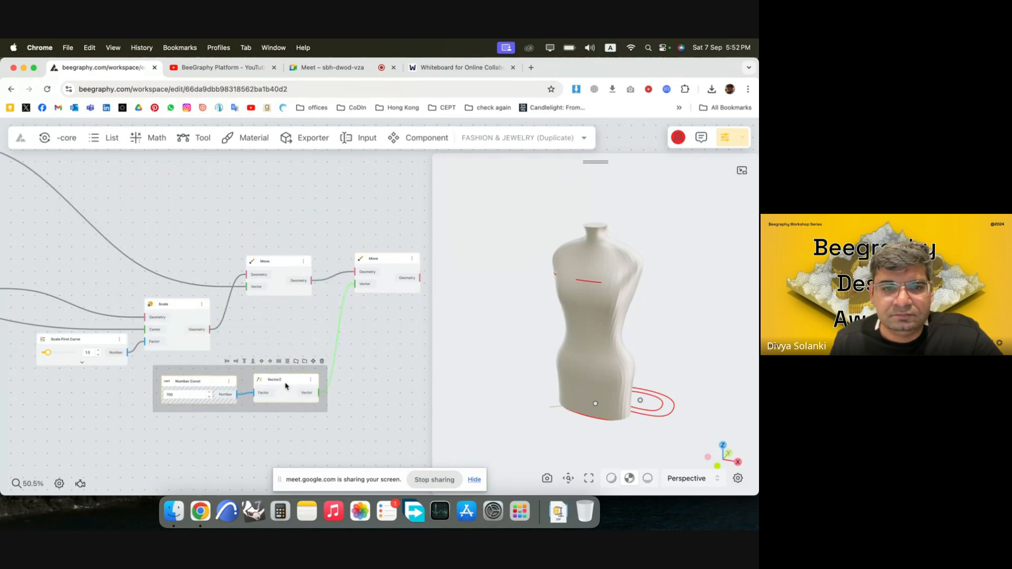
left_click_drag(386, 260, 392, 270)
scroll(376, 333, "down", 2)
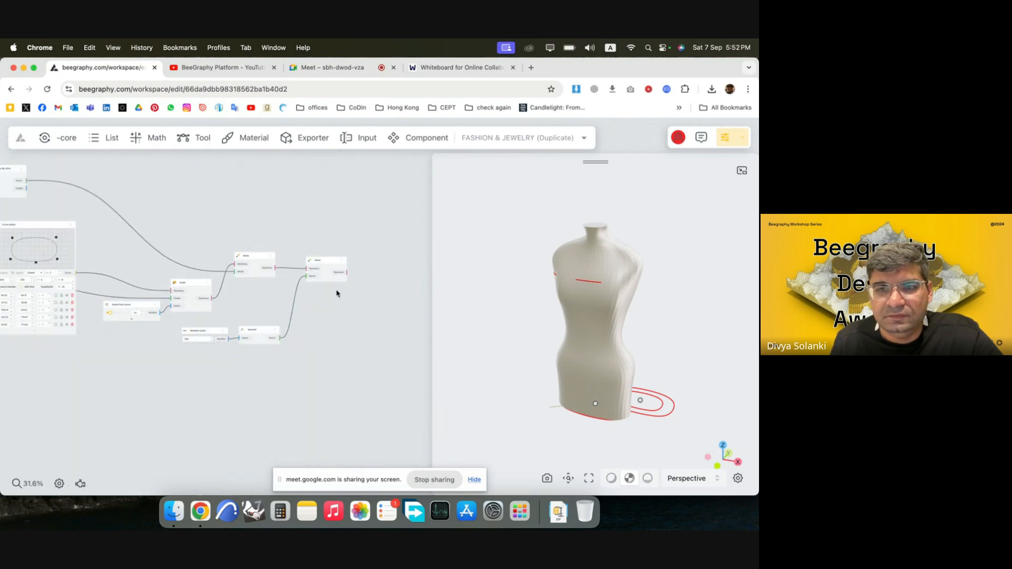
left_click_drag(572, 278, 625, 310)
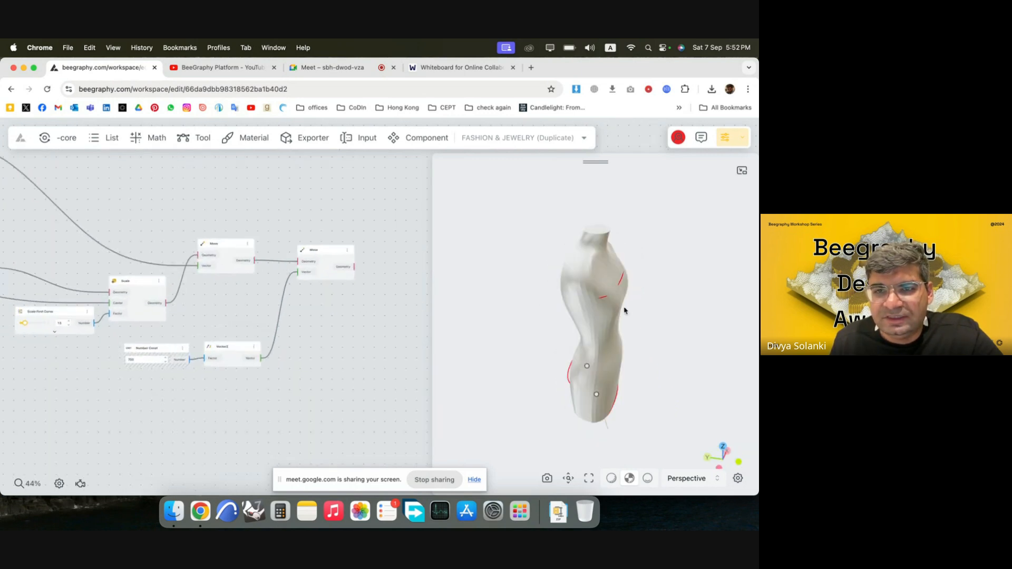
left_click_drag(636, 265, 510, 298)
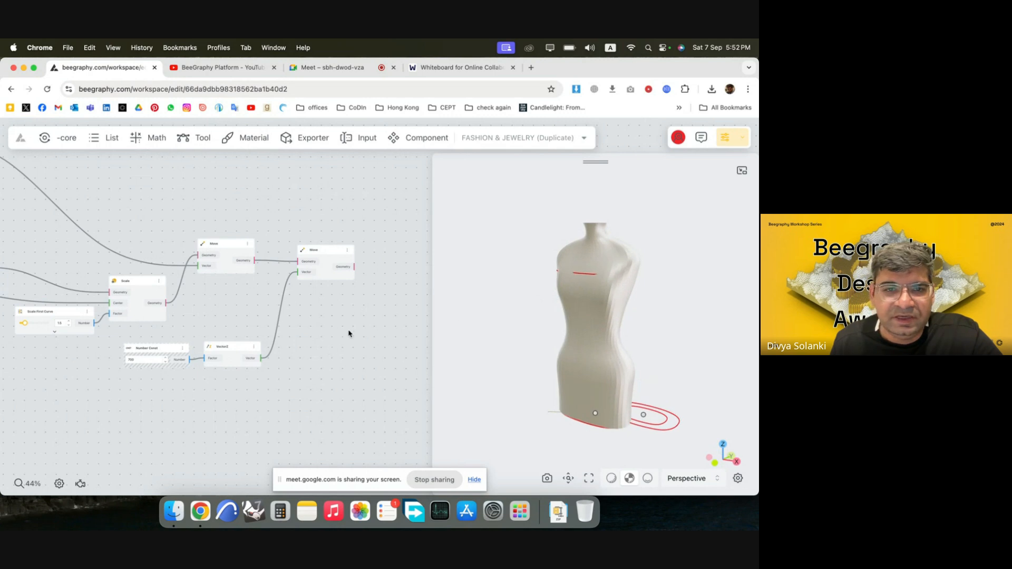
Hide the preview of every curve-building node except the final Move node.
scroll(348, 332, "down", 5)
left_click_drag(321, 383, 40, 196)
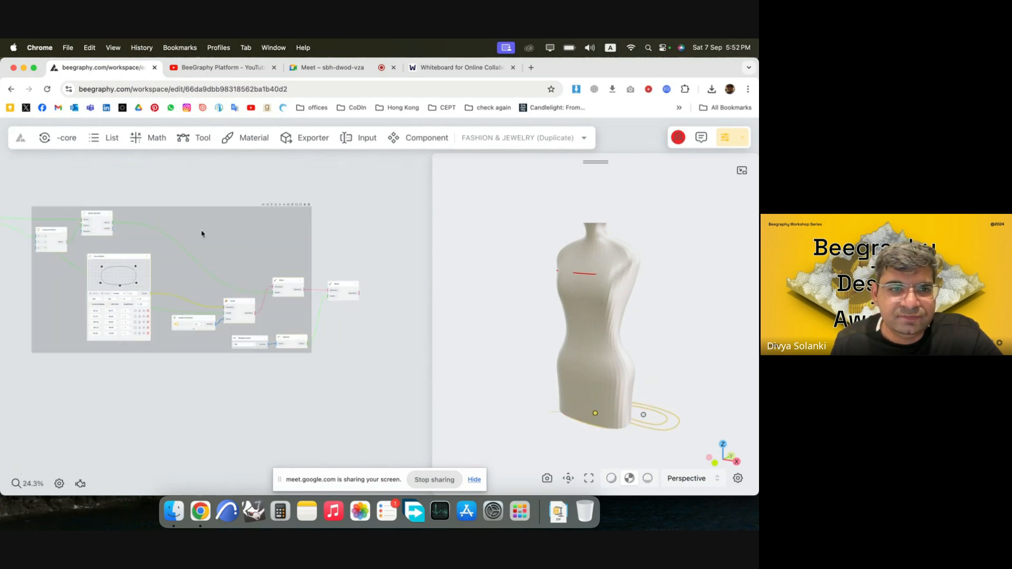
right_click(238, 242)
left_click(300, 249)
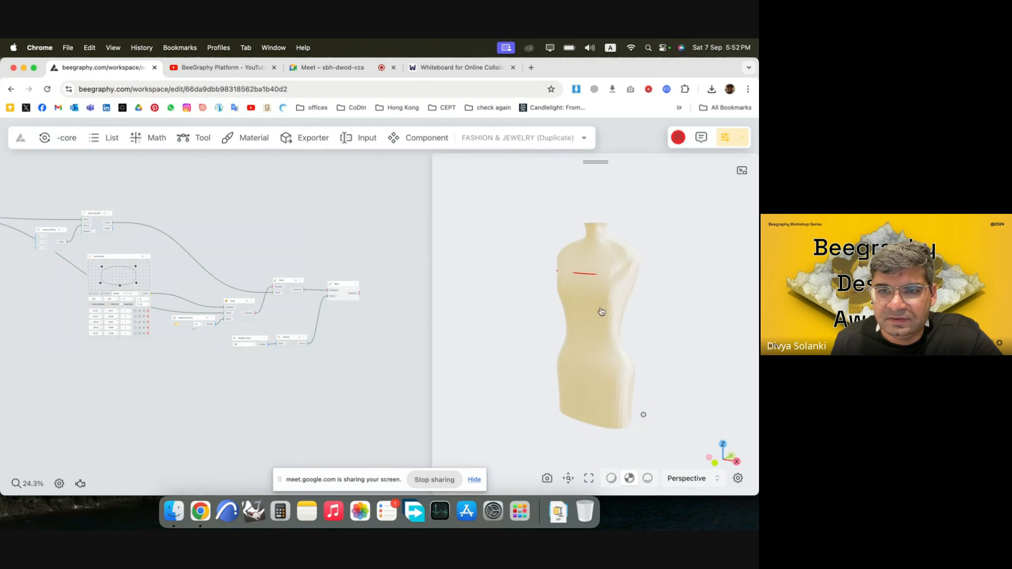
Widen the closed curve in the Curve Editor by moving its corner points to about (75, 60), (356, 55), (367, 191) and (72, 192).
left_click_drag(595, 275, 551, 242)
scroll(98, 278, "up", 10)
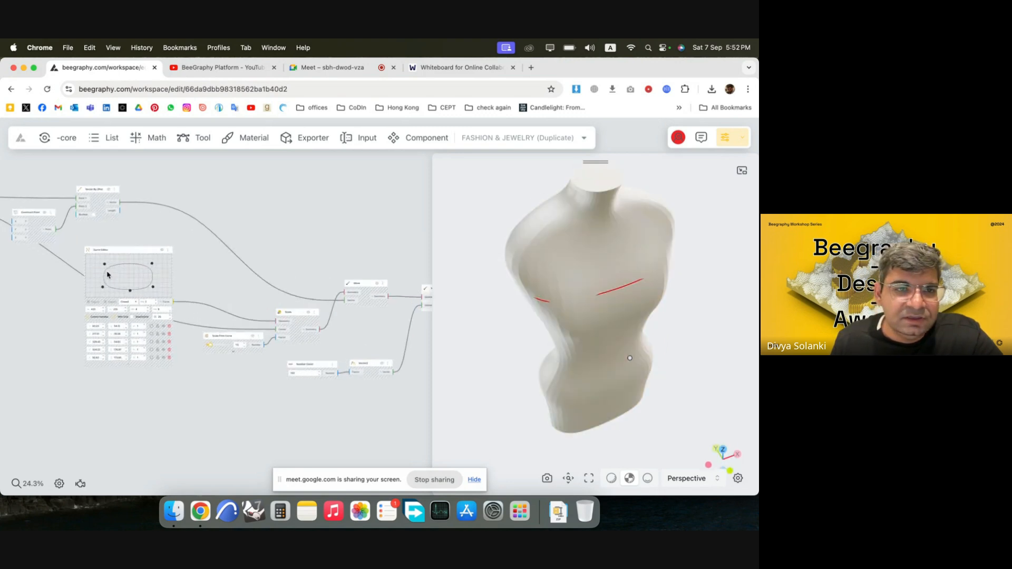
left_click_drag(95, 323, 80, 314)
left_click_drag(102, 248, 89, 238)
left_click_drag(81, 315, 92, 317)
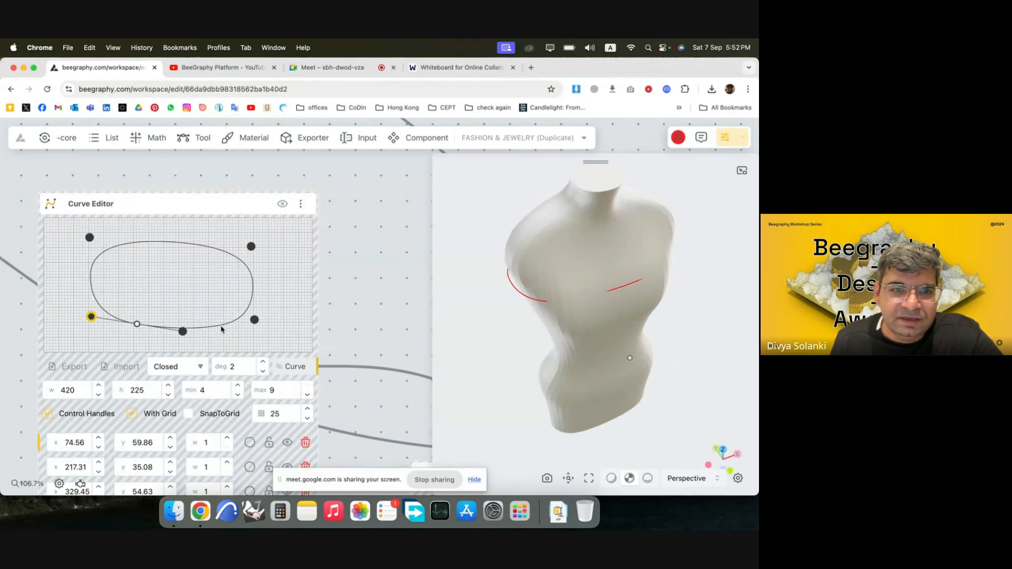
left_click_drag(258, 322, 271, 319)
left_click_drag(251, 246, 278, 238)
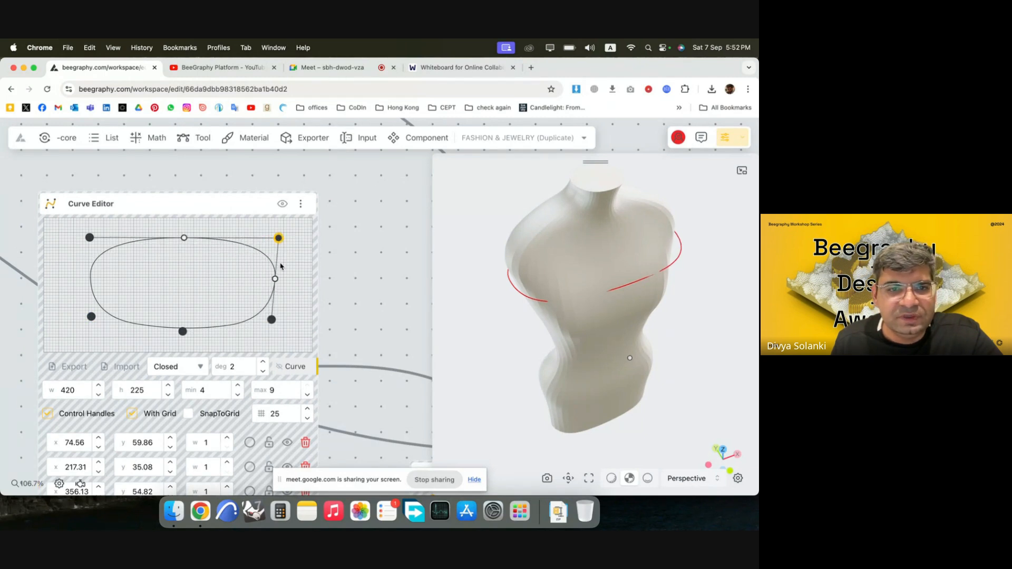
left_click(225, 327)
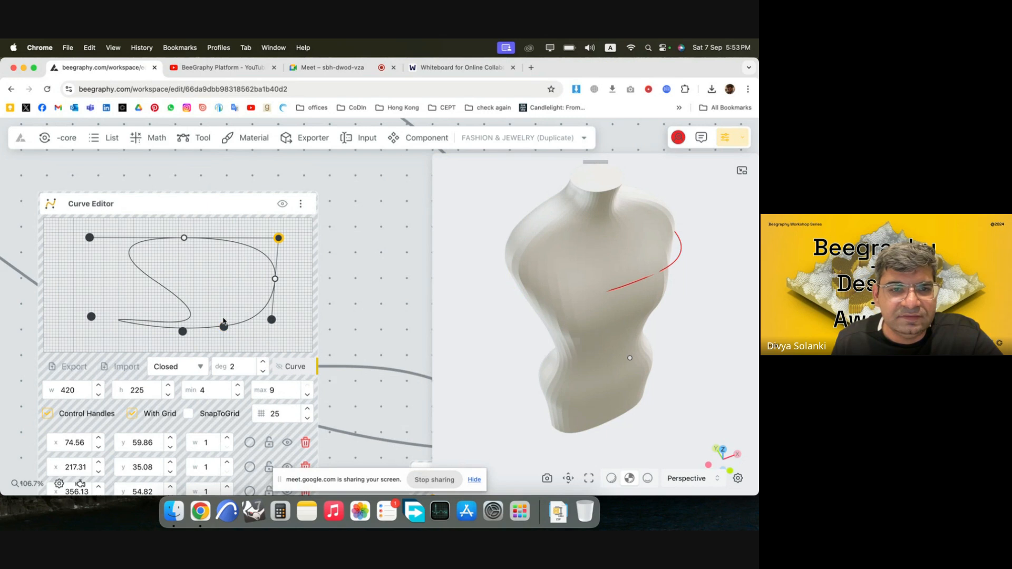
left_click_drag(224, 330, 85, 280)
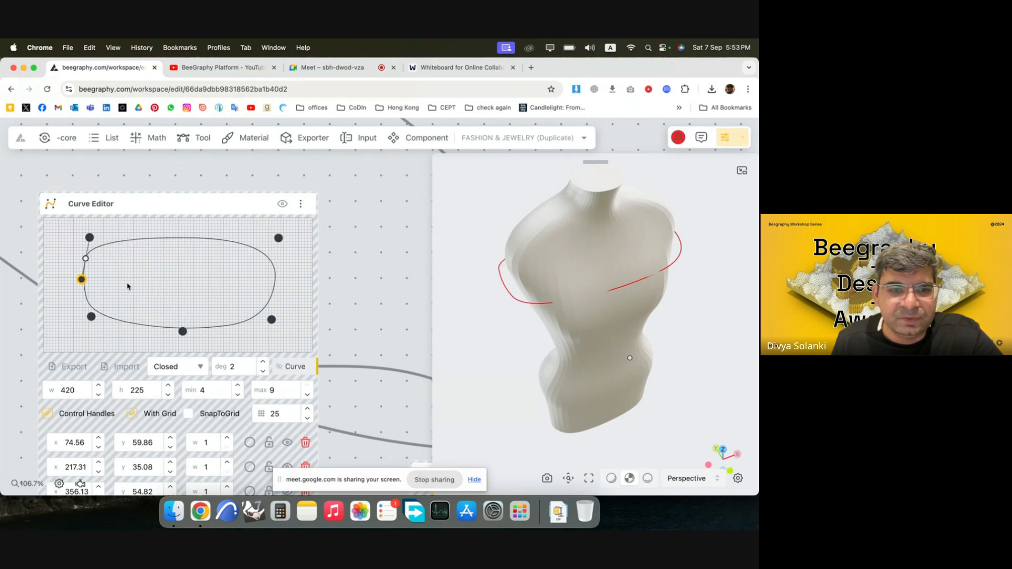
scroll(198, 259, "down", 5)
scroll(142, 427, "up", 3)
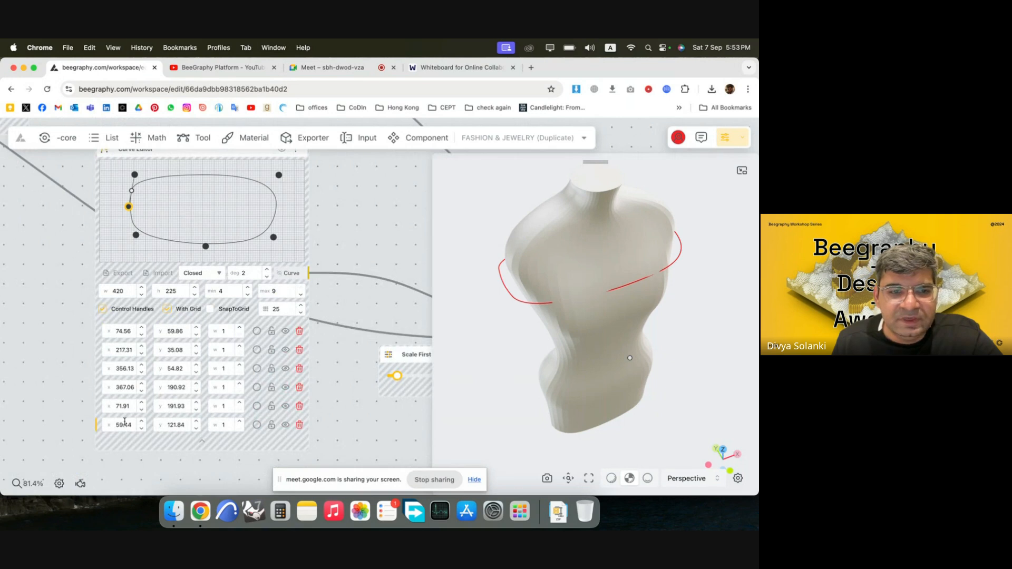
left_click(299, 425)
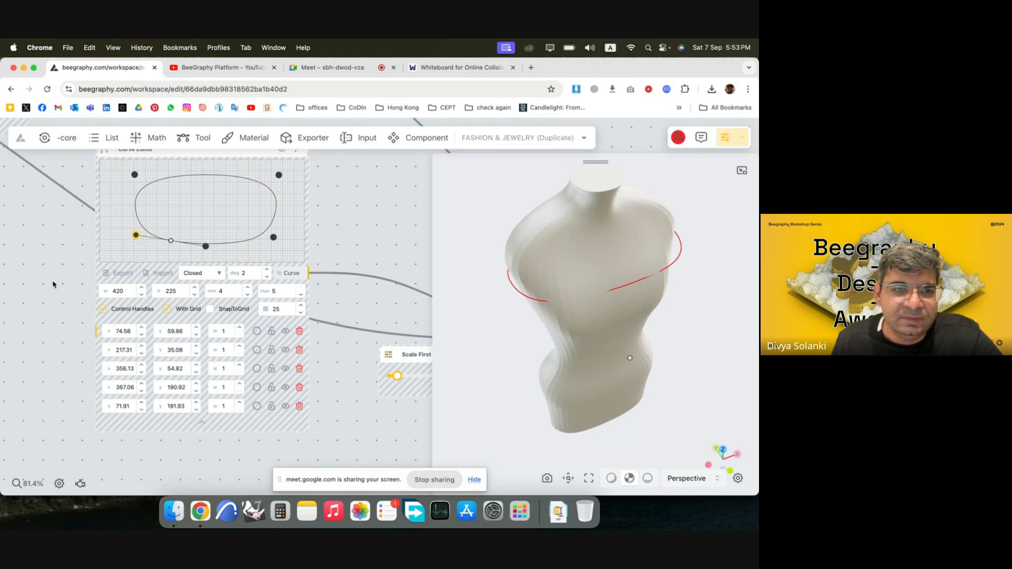
Insert front control points at about (145, 30) and (288, 26), with the front midpoint at about (218, 39), to shape two bust bulges.
left_click(103, 344)
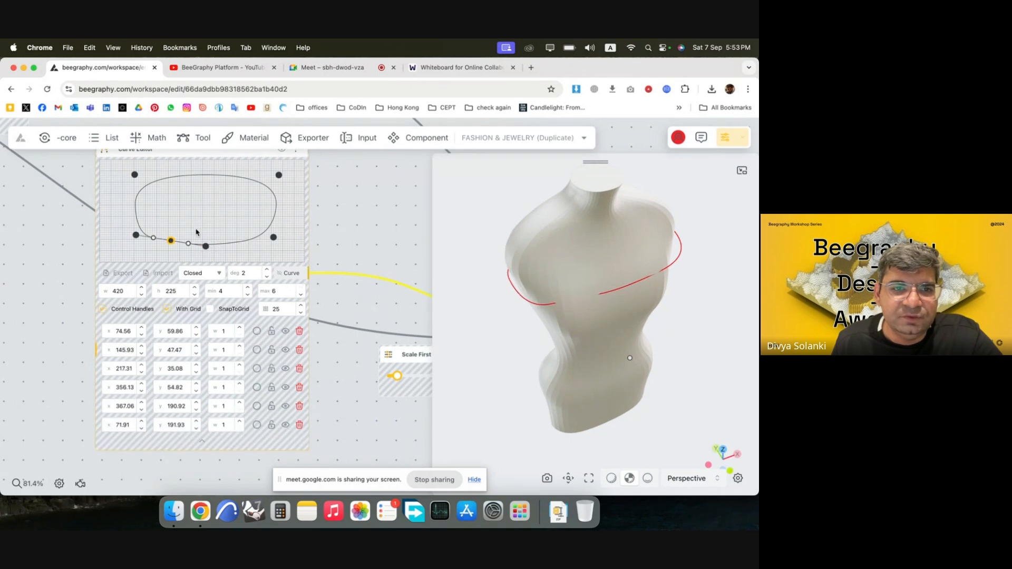
left_click_drag(174, 244, 136, 226)
left_click_drag(134, 175, 140, 175)
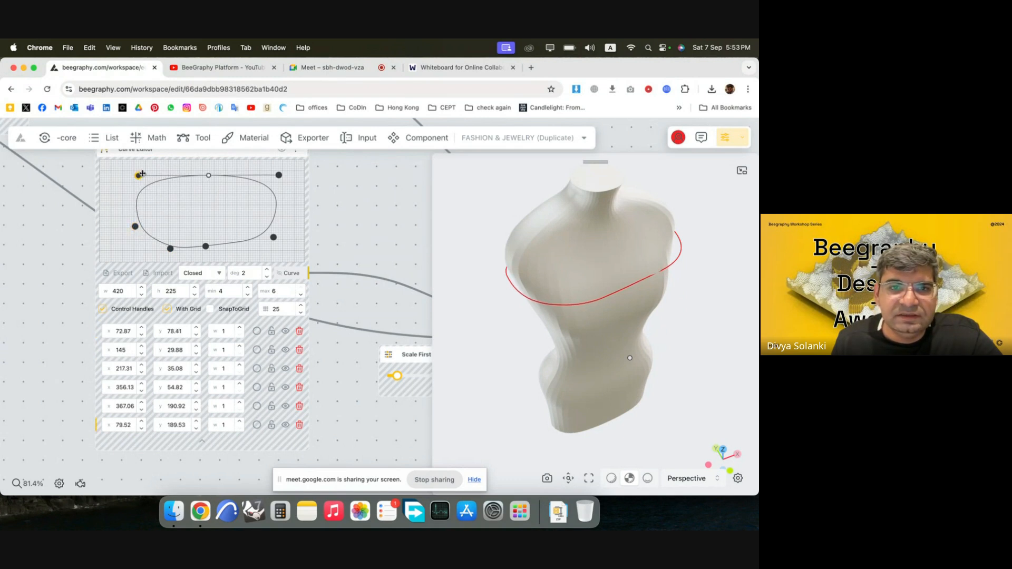
left_click_drag(206, 248, 205, 248)
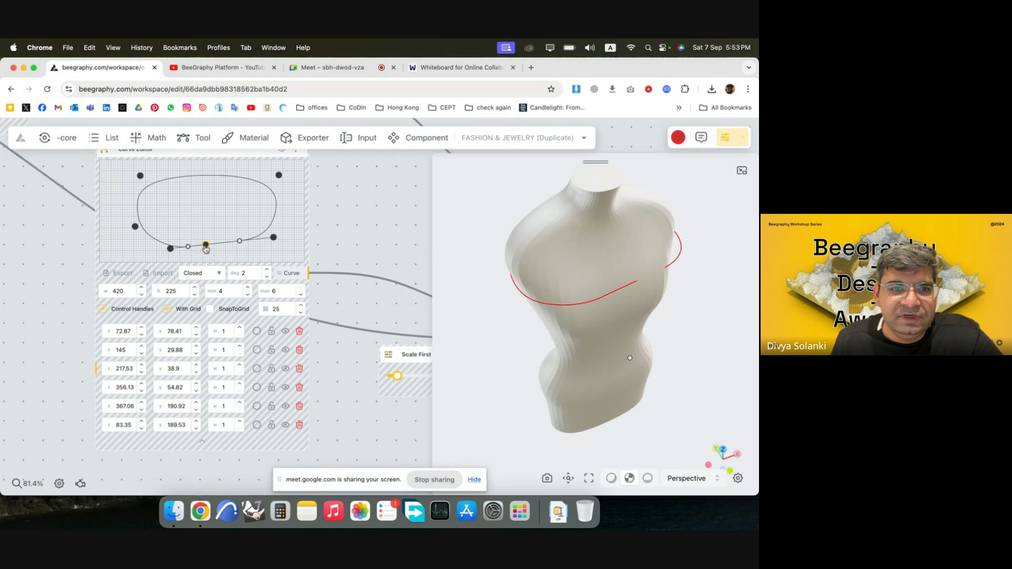
left_click(101, 379)
left_click_drag(241, 242, 274, 236)
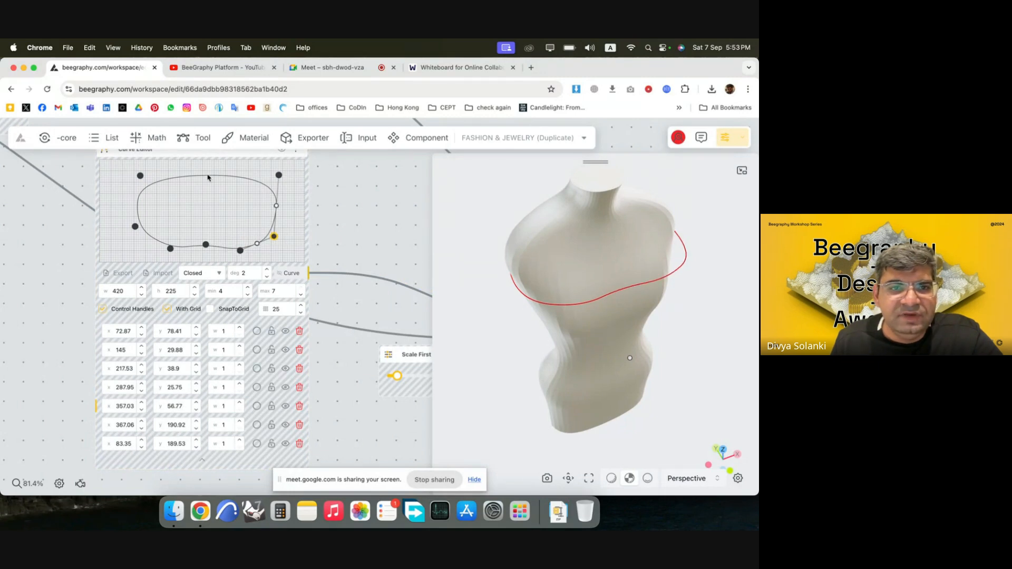
Insert a back-edge control point at about (224, 181) and pull the back corners in to about (349, 176) and (101, 173).
left_click(278, 175)
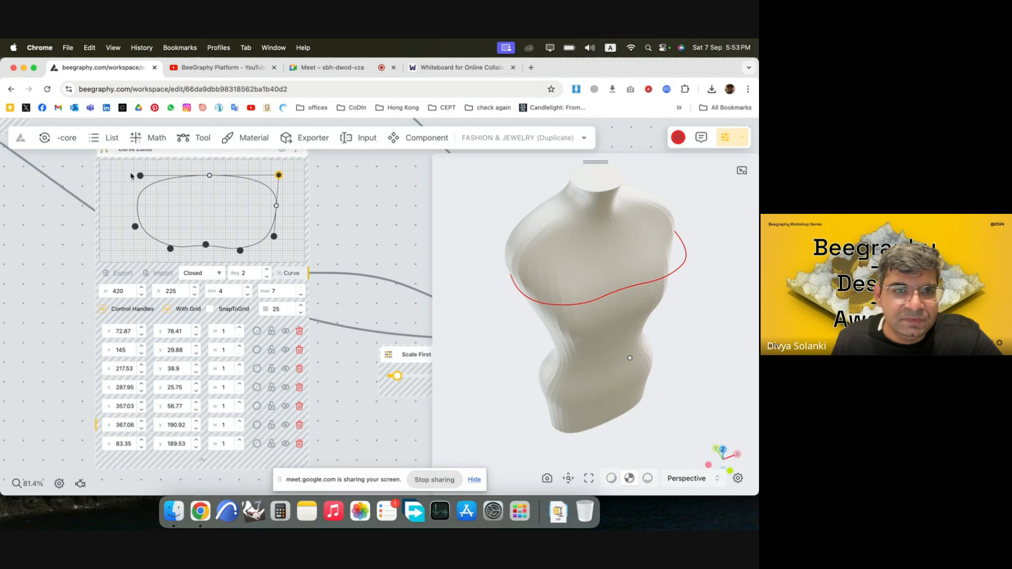
left_click(209, 175)
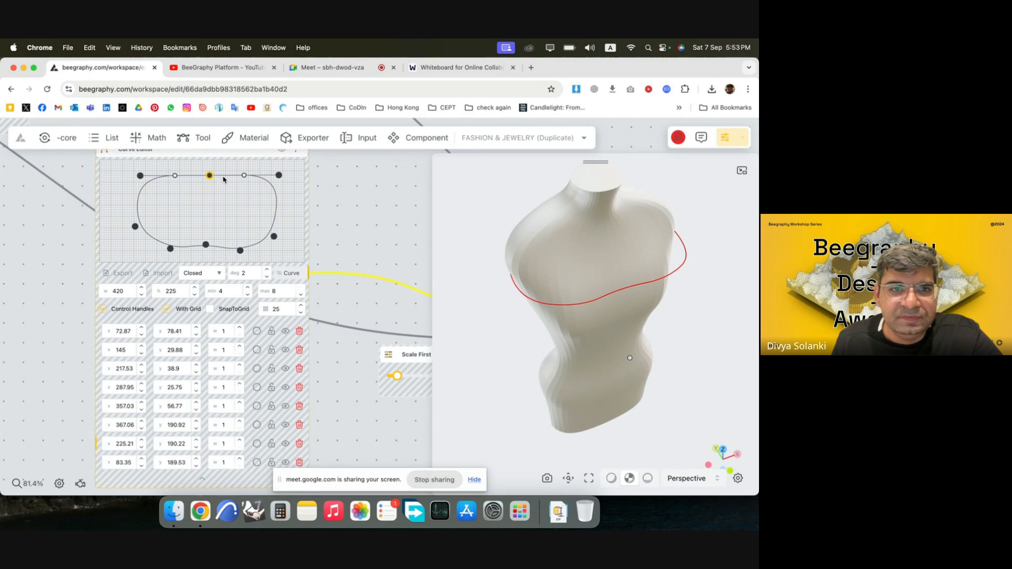
left_click_drag(210, 178, 209, 182)
left_click_drag(552, 283, 608, 295)
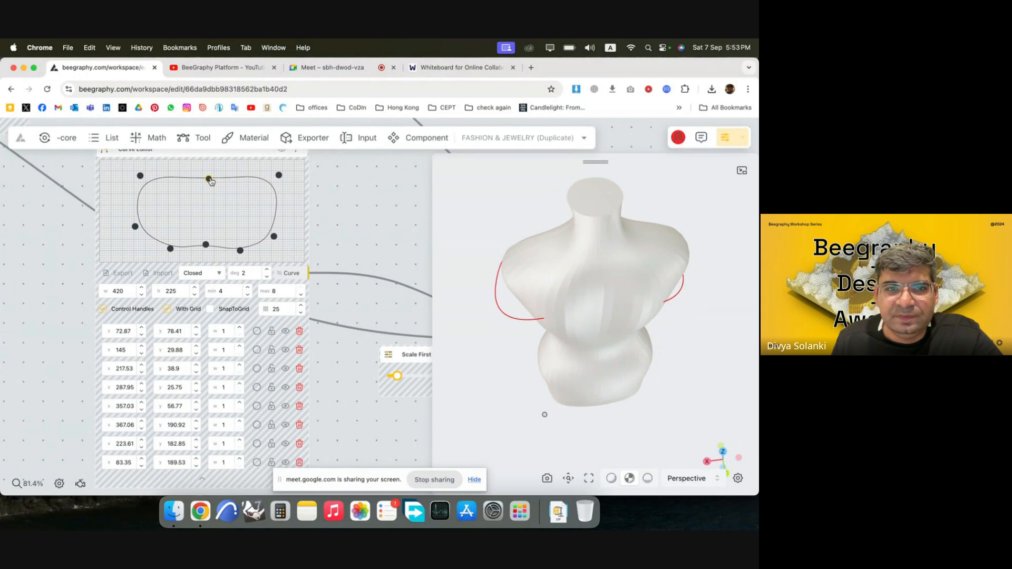
left_click_drag(211, 181, 210, 183)
mouse_move(279, 175)
left_mouse_down()
mouse_move(281, 187)
mouse_move(271, 184)
left_mouse_up()
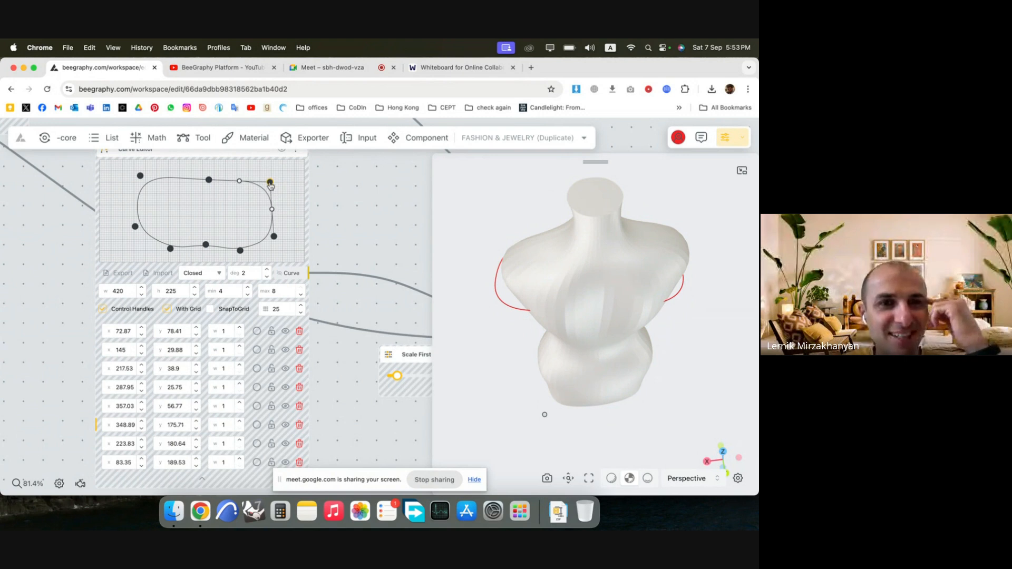
left_click_drag(140, 175, 148, 184)
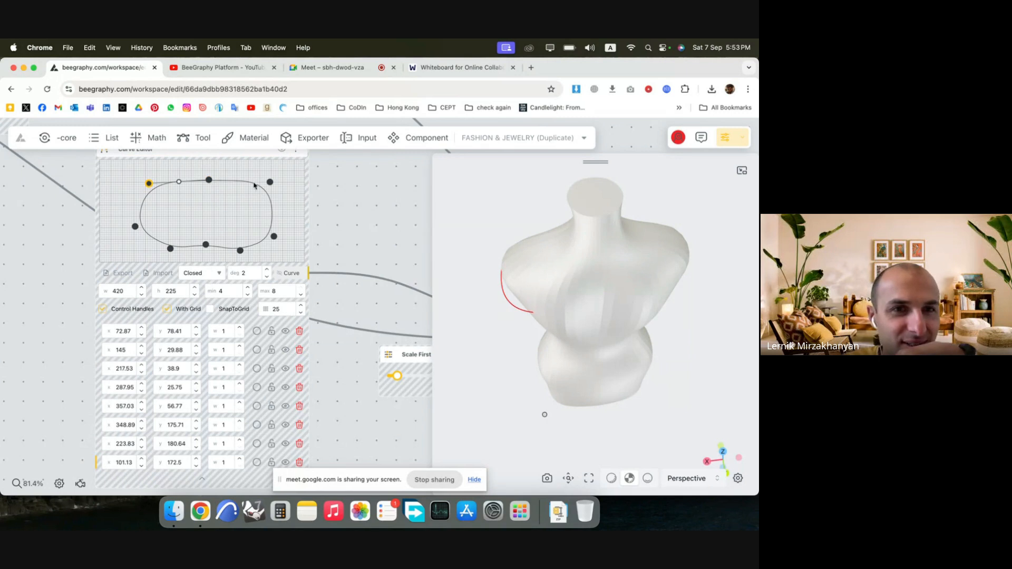
left_click(271, 183)
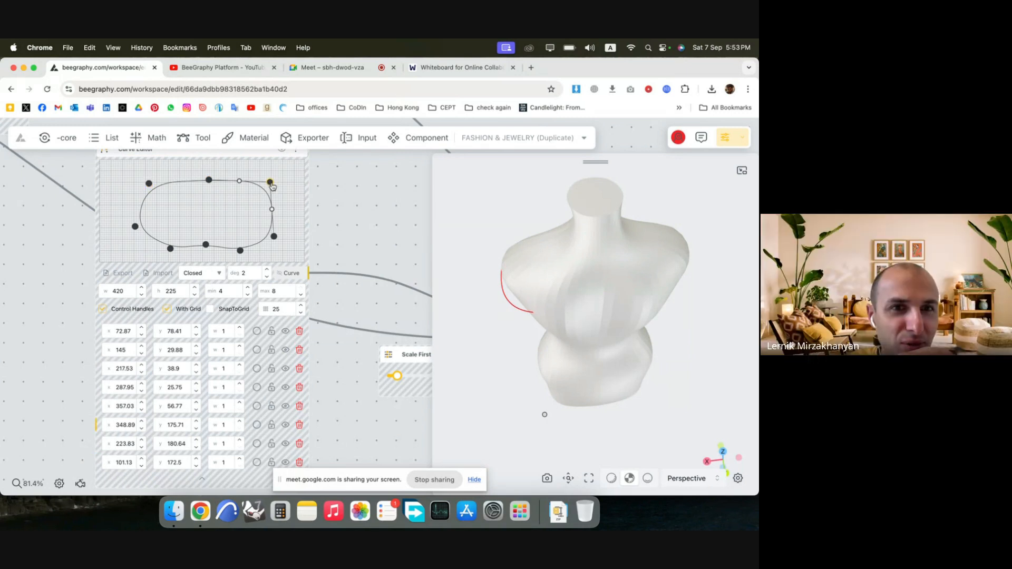
left_click(272, 211)
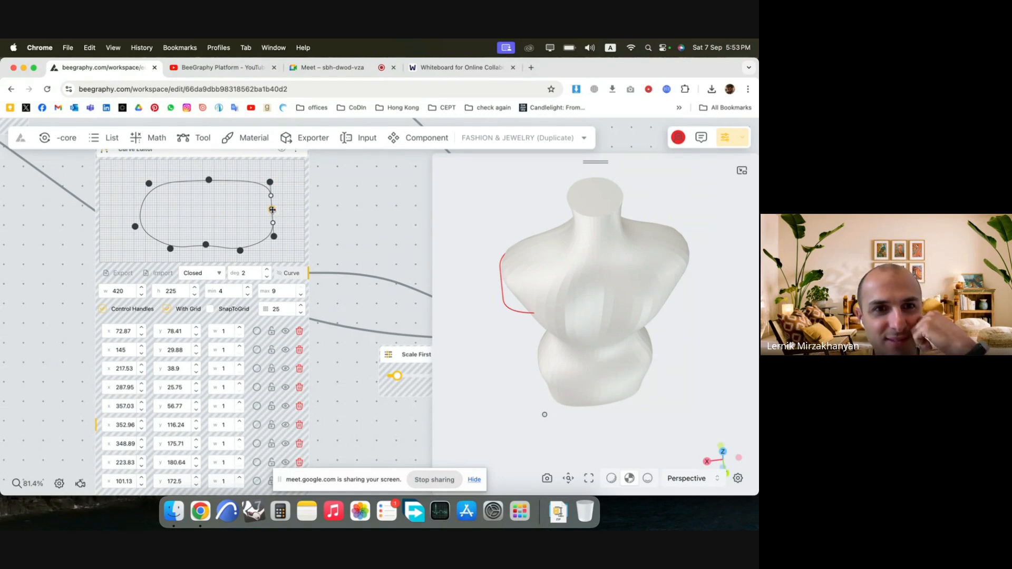
scroll(327, 192, "down", 4)
scroll(289, 288, "up", 3)
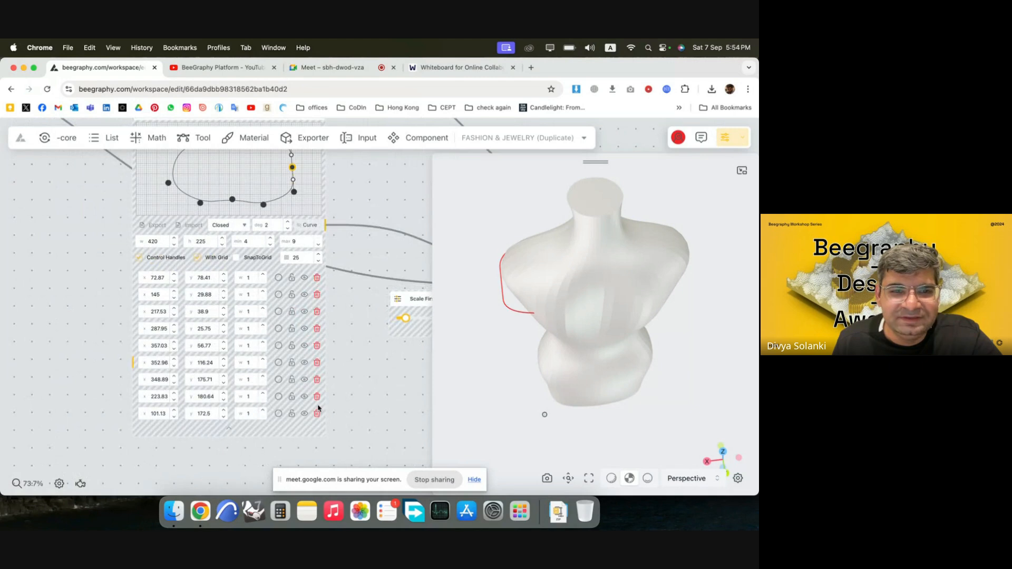
left_click(317, 362)
scroll(243, 245, "up", 3)
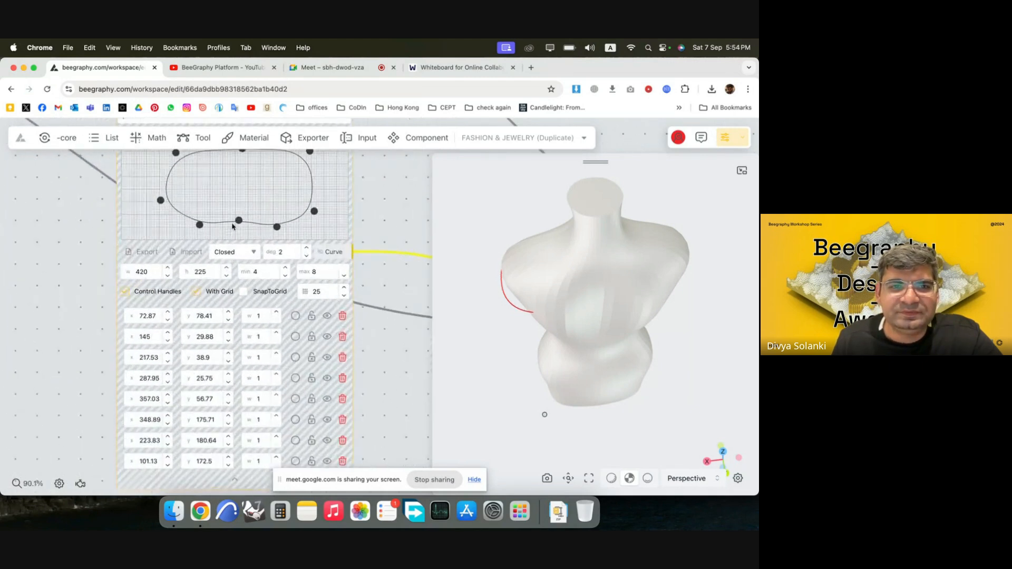
Round the curve's back by pushing the back midpoint well outward and adjusting both back corner points around it.
scroll(243, 246, "up", 2)
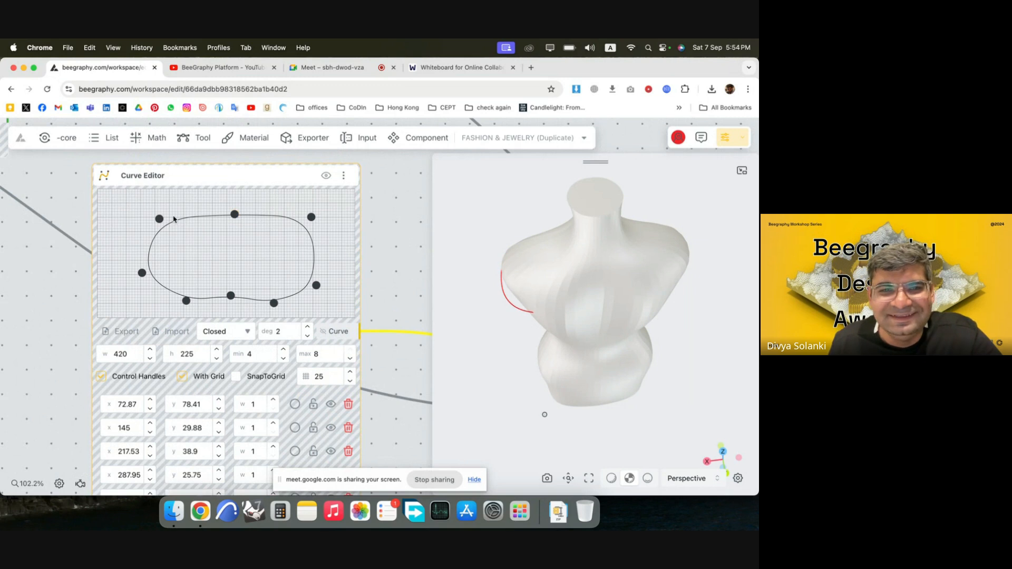
left_click_drag(159, 220, 160, 213)
left_click(234, 217)
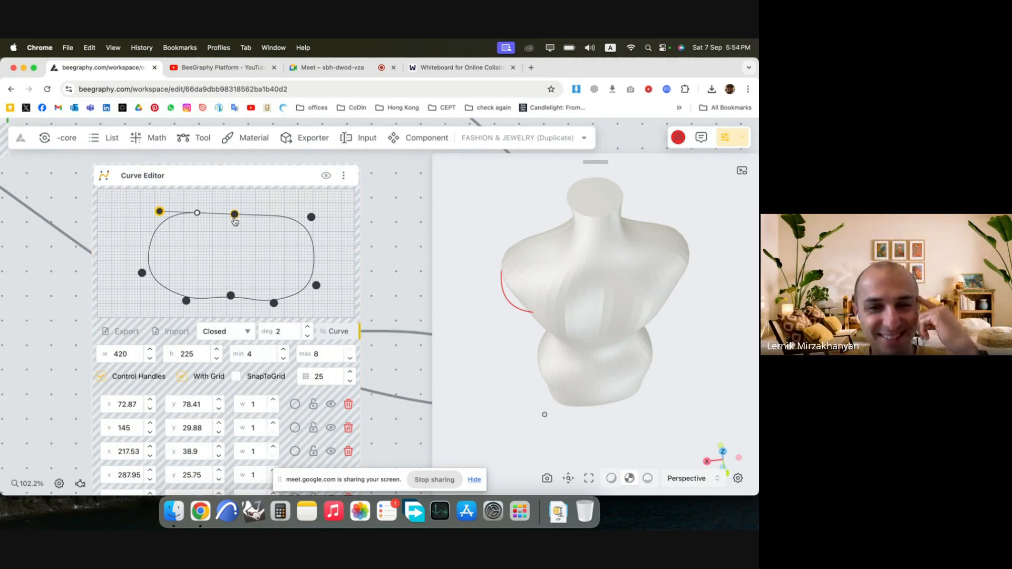
left_click_drag(232, 224, 232, 196)
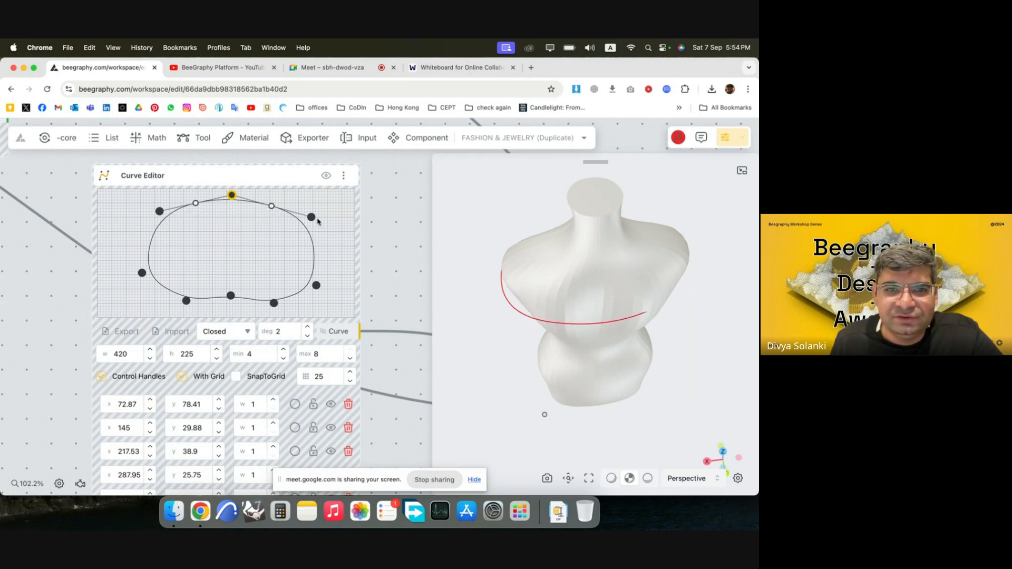
left_click(311, 216)
mouse_move(311, 217)
left_mouse_down()
mouse_move(330, 210)
mouse_move(299, 211)
left_mouse_up()
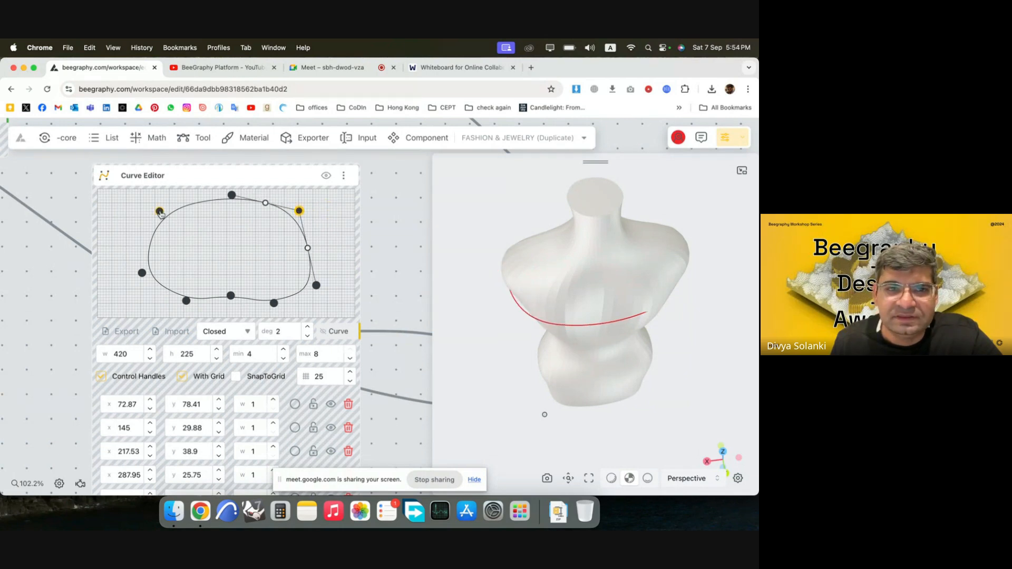
left_click_drag(161, 213, 149, 208)
Fine-tune the corner points to fit the mannequin and move the front bulge points to about (135, 28) and (285, 25).
left_click_drag(573, 311, 680, 297)
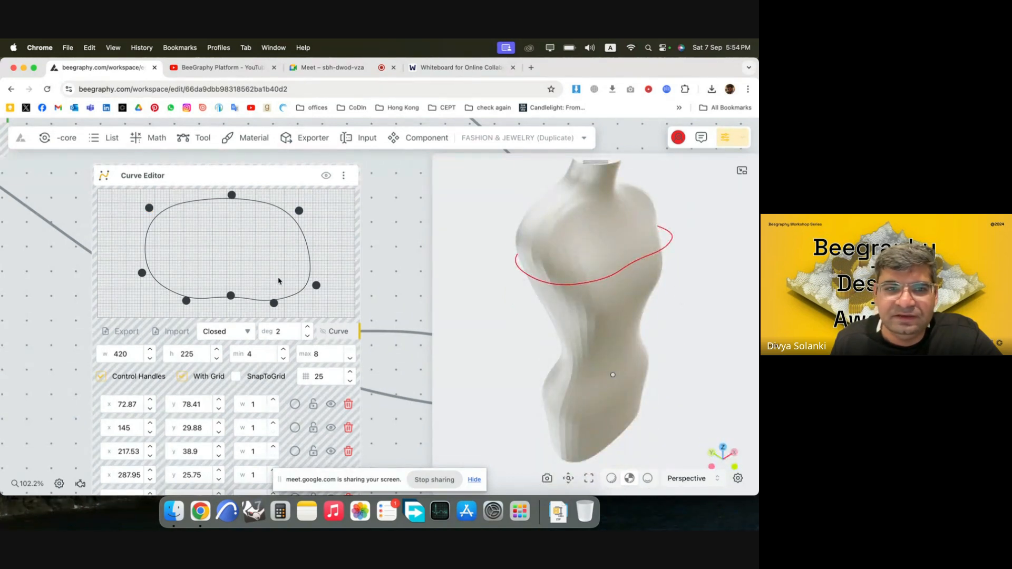
left_click_drag(298, 212, 301, 208)
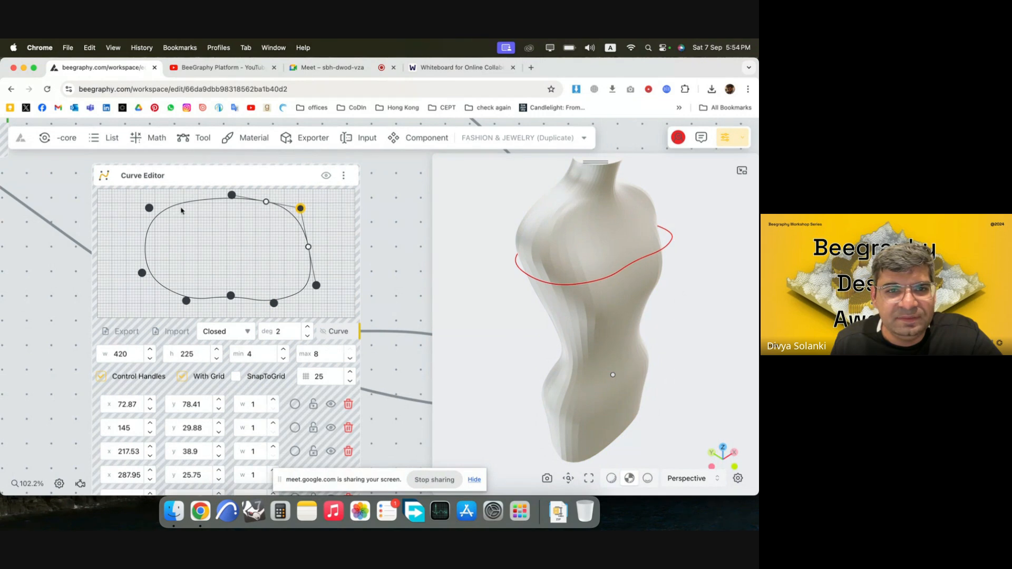
left_click(150, 209)
left_click_drag(186, 302, 180, 302)
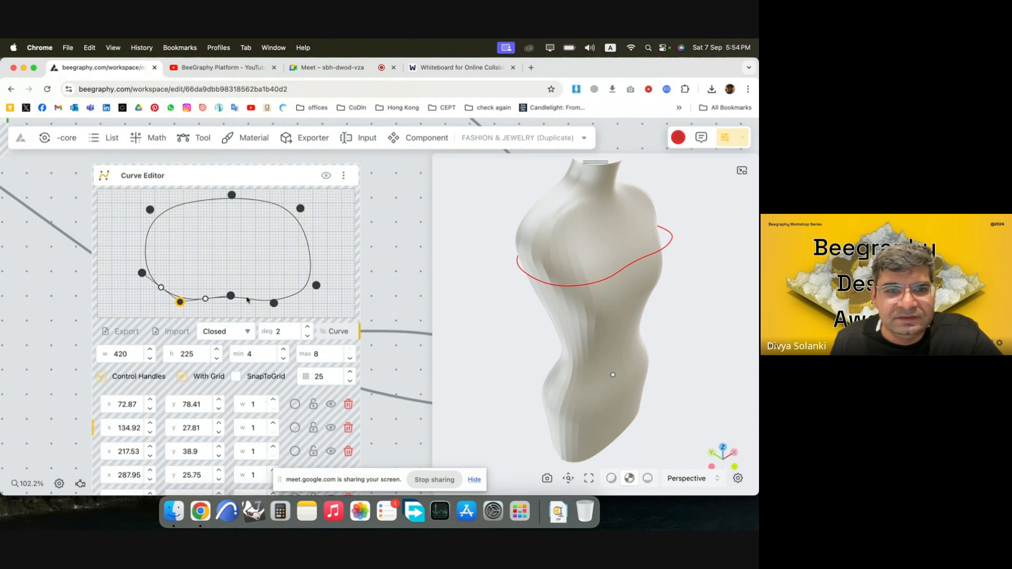
left_click_drag(275, 304, 311, 283)
left_click_drag(300, 209, 302, 208)
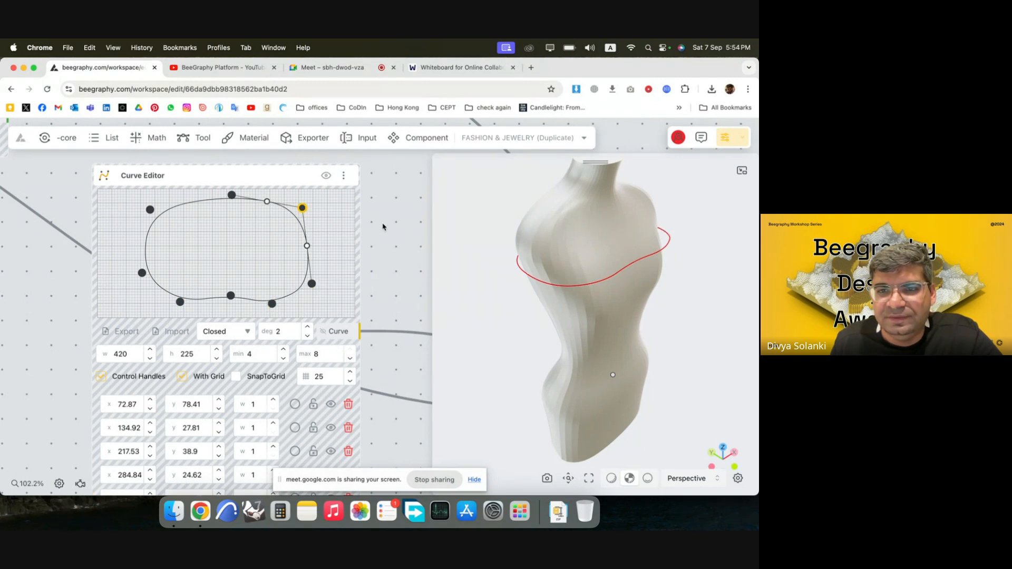
Check the curve from the mannequin's front, then group the Vector By 2Pnt and Construct Point nodes directly above the Curve Editor.
scroll(368, 243, "down", 5)
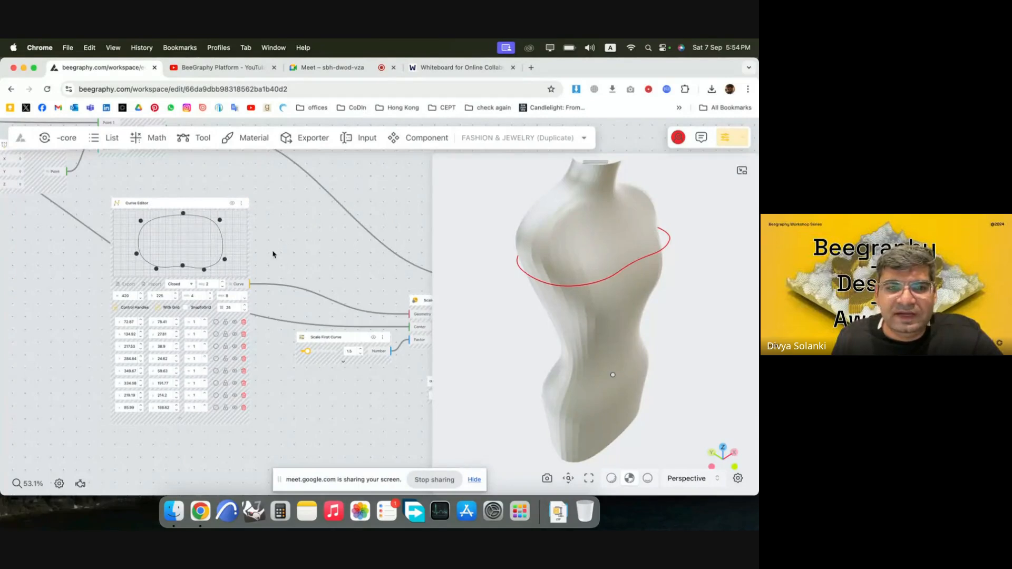
scroll(328, 237, "down", 1)
left_click_drag(618, 287, 604, 334)
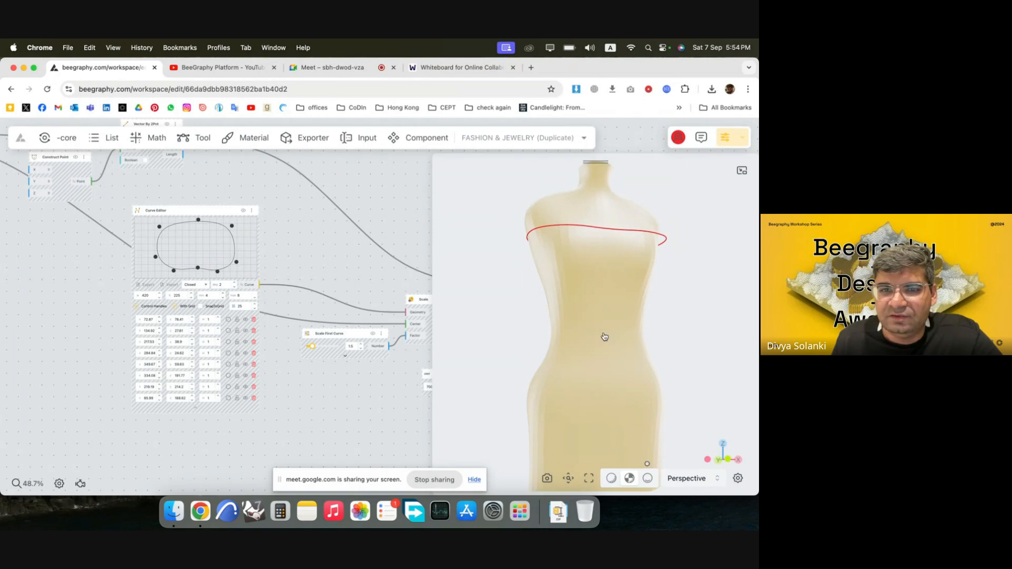
scroll(138, 293, "down", 5)
scroll(158, 211, "up", 3)
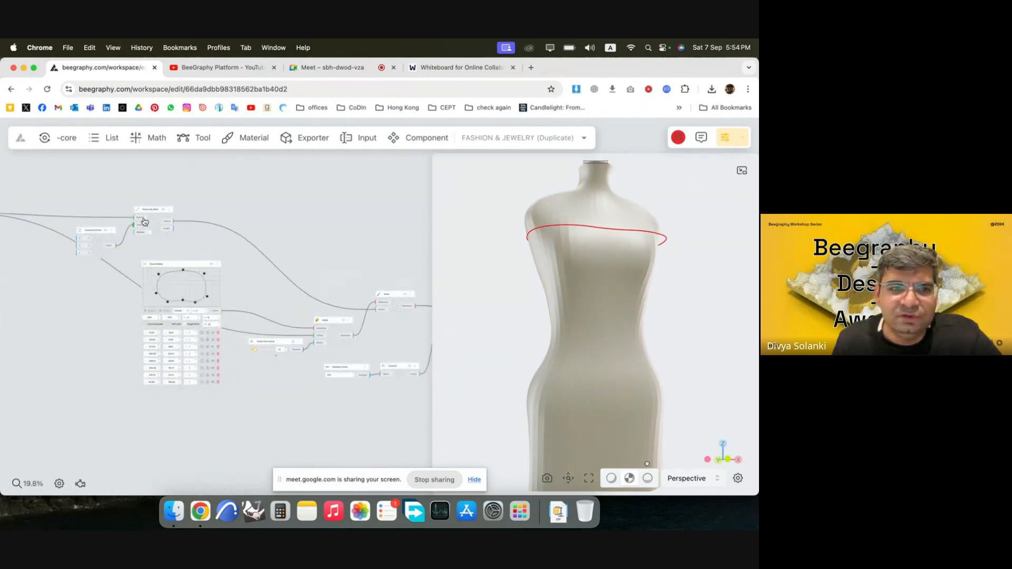
left_click_drag(174, 221, 202, 233)
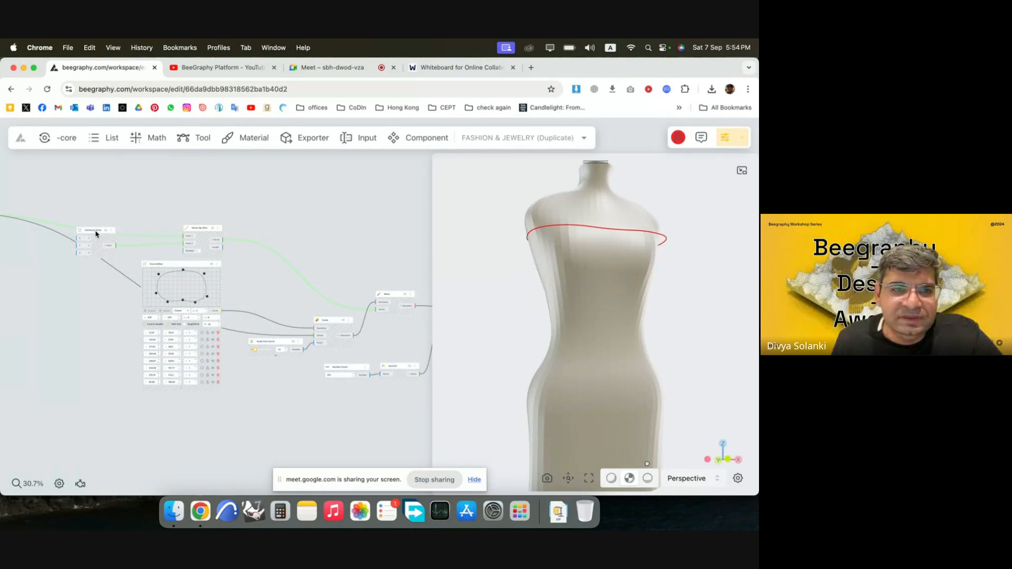
left_click_drag(96, 234, 162, 229)
scroll(279, 244, "down", 5)
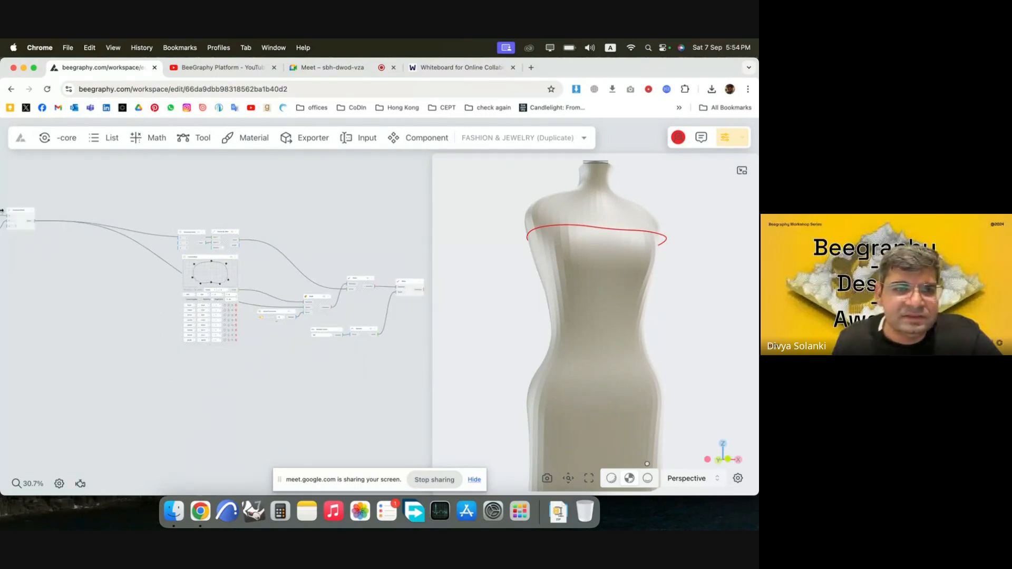
scroll(50, 228, "up", 4)
scroll(167, 246, "up", 3)
scroll(162, 246, "up", 3)
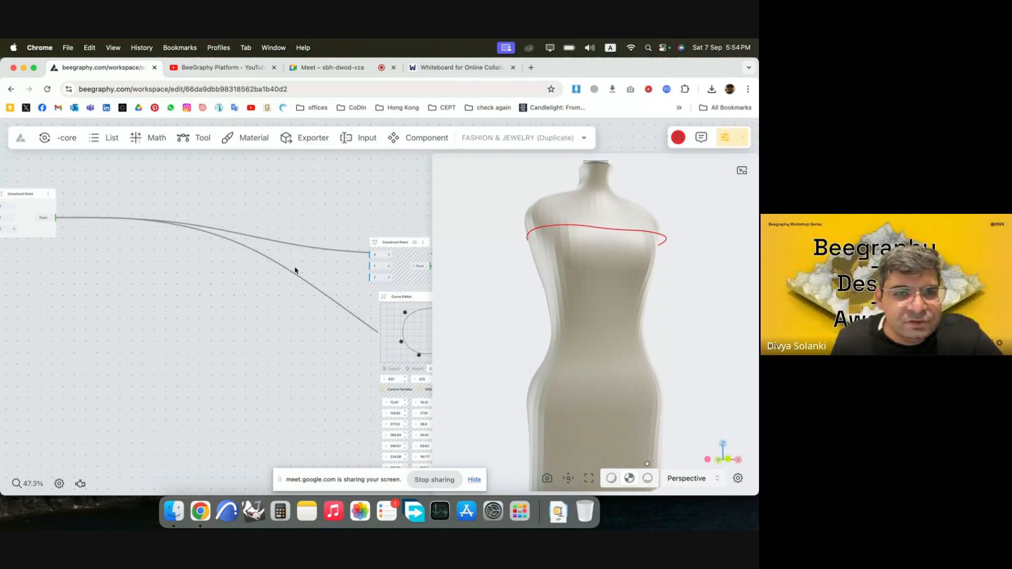
double_click(258, 241)
key("Escape")
scroll(263, 245, "up", 3)
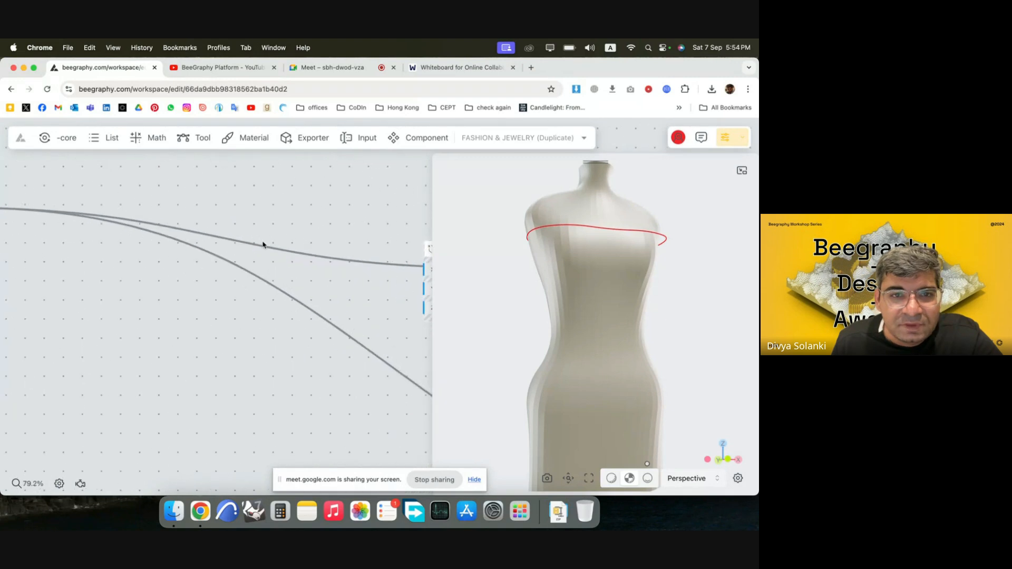
Insert a relay node on the wire from the source Construct Point and route both branch connections through it ahead of the curve nodes.
double_click(253, 247)
left_click_drag(266, 255, 213, 232)
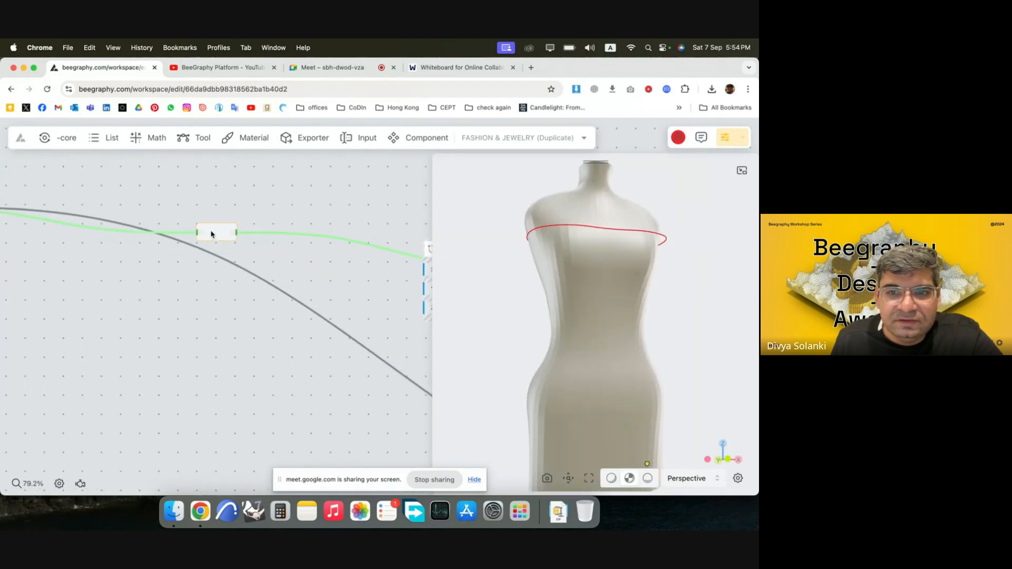
scroll(262, 222, "down", 4)
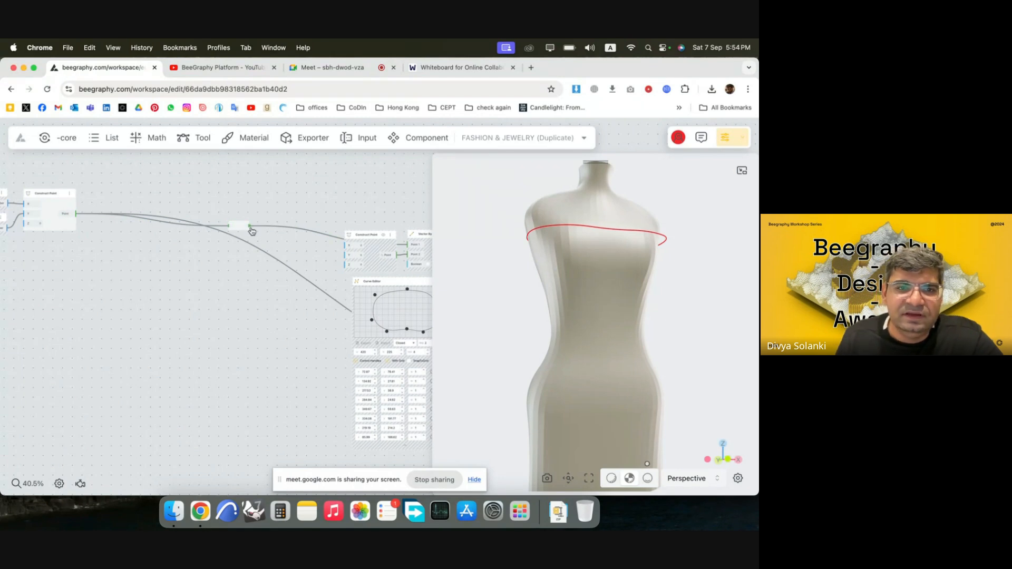
scroll(172, 275, "down", 3)
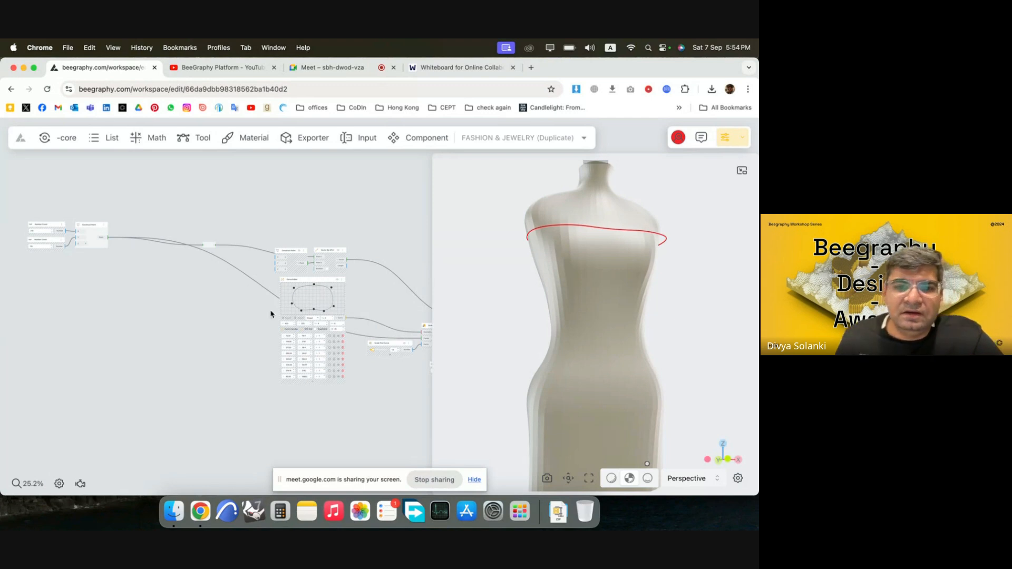
scroll(398, 365, "up", 3)
scroll(135, 299, "down", 3)
scroll(330, 317, "up", 2)
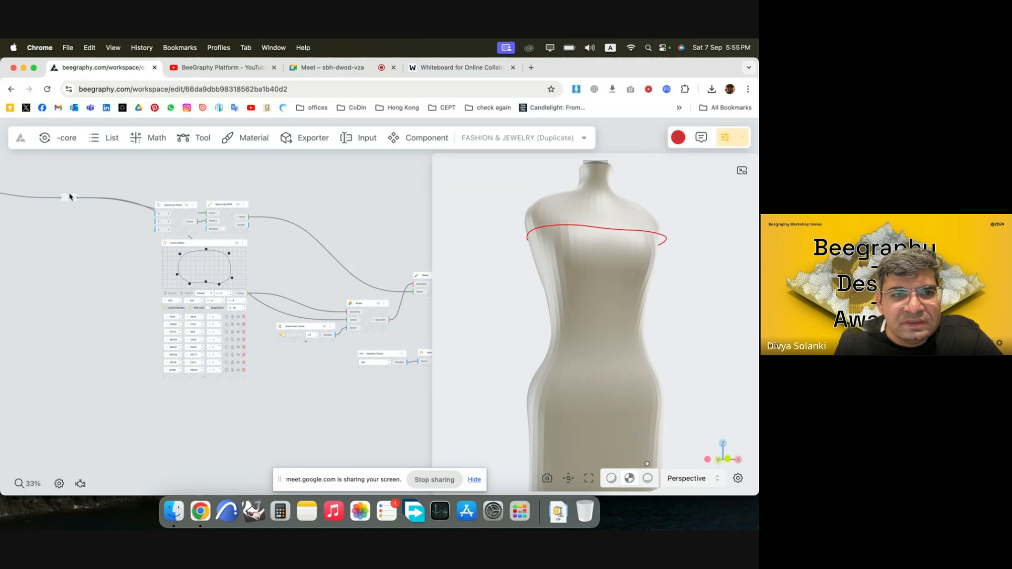
left_click_drag(70, 197, 79, 233)
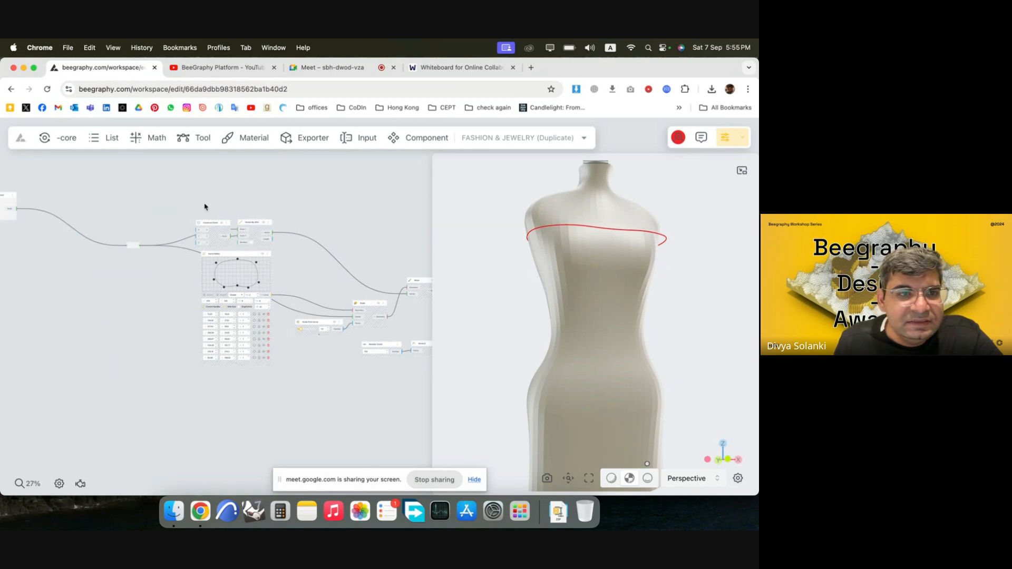
Duplicate the whole curve node chain, from the relay to the final Move node, and place the copy directly below the original.
left_click_drag(625, 275, 601, 332)
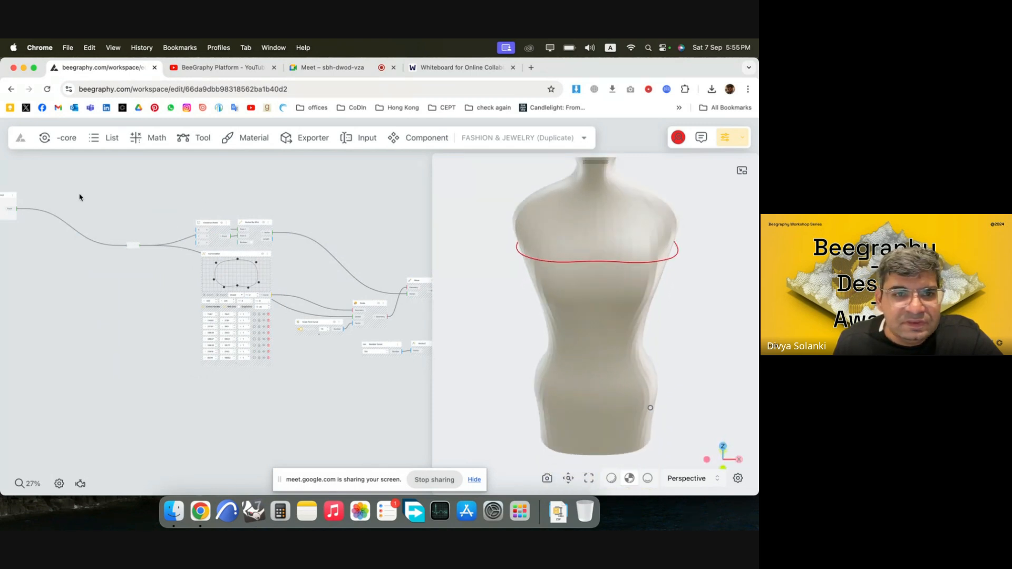
scroll(79, 197, "down", 5)
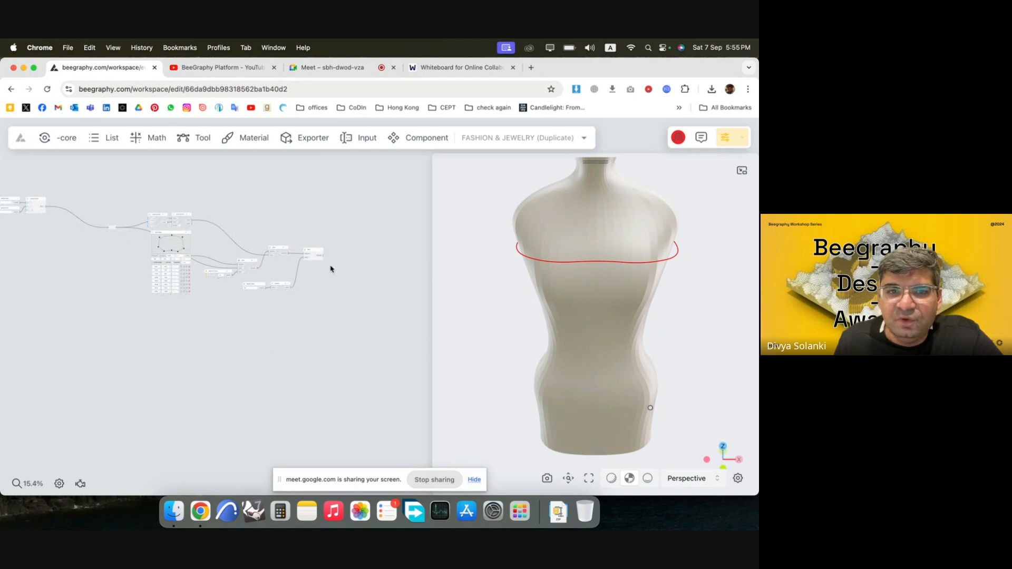
left_click_drag(367, 319, 90, 184)
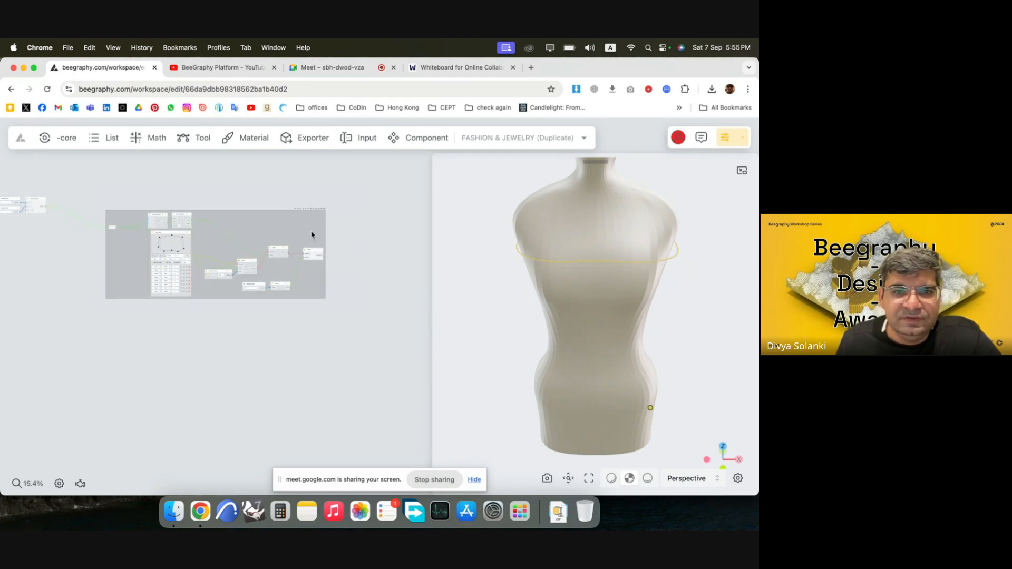
left_click_drag(313, 252, 309, 361, "alt")
left_click(381, 324)
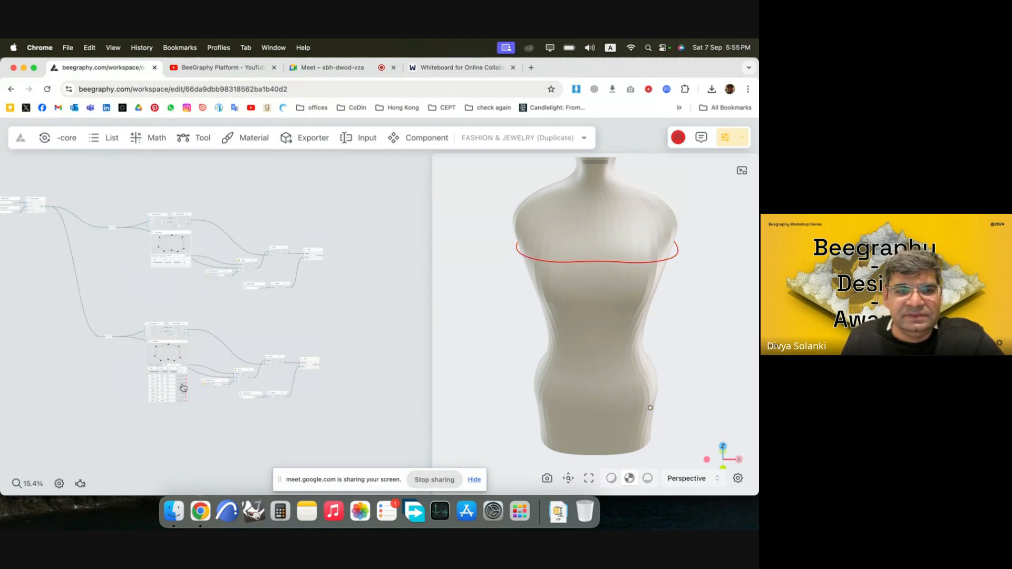
Set the duplicated chain's Number Const to 500 to place its curve at the mannequin's waist, and inspect it from the side.
left_click_drag(518, 296, 535, 294)
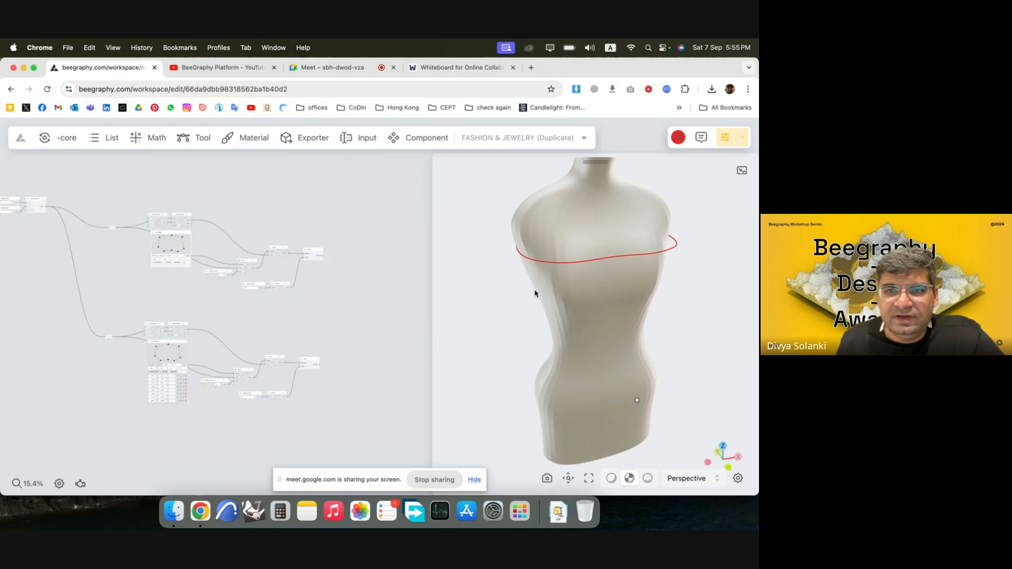
scroll(244, 398, "up", 10)
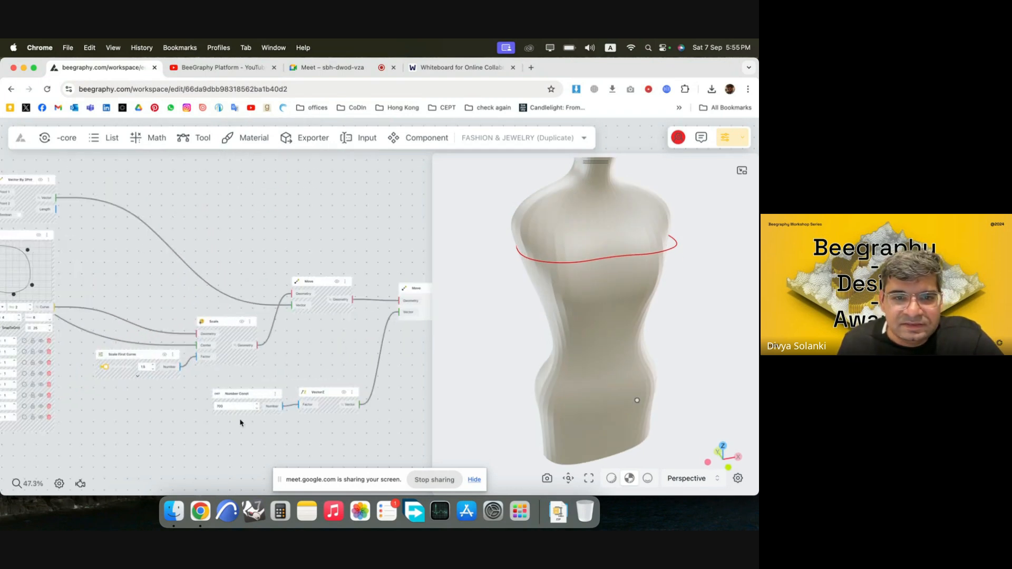
type("500")
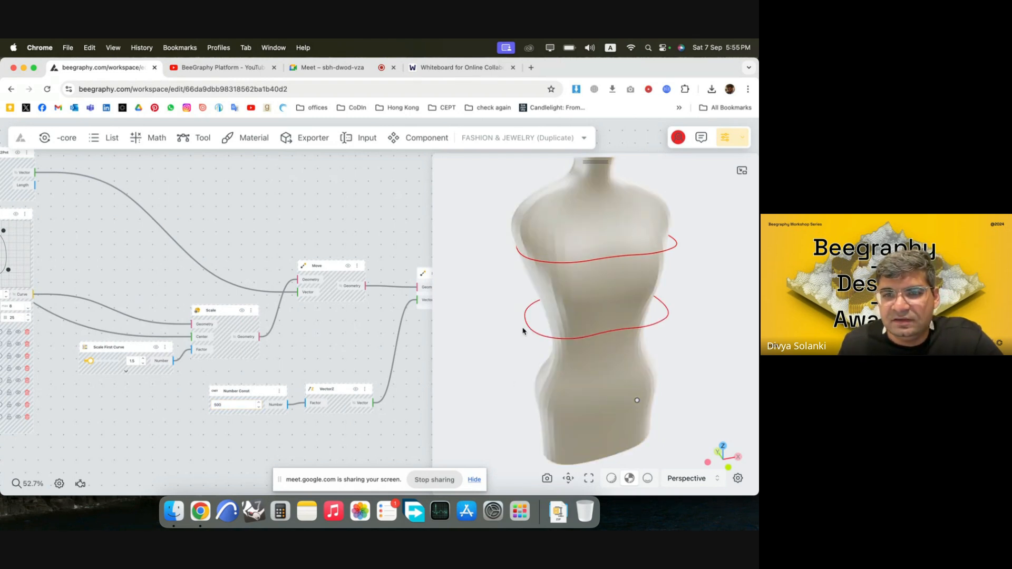
left_click_drag(659, 385, 680, 357)
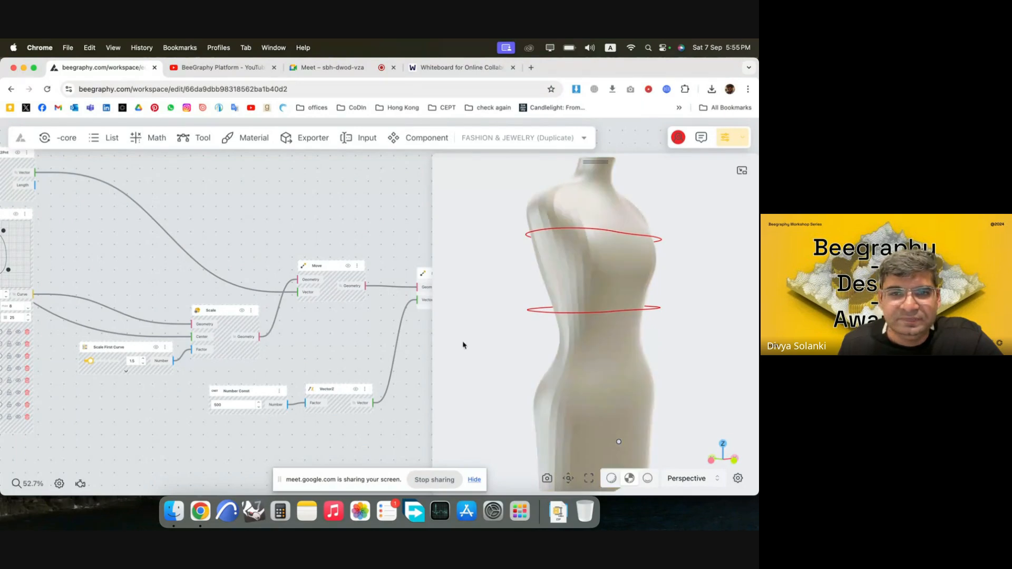
Narrow one half of the waist curve by pulling in its front, back-corner and side points, the side point to about (311, 75).
scroll(376, 343, "down", 3)
scroll(376, 343, "down", 3)
scroll(165, 299, "up", 10)
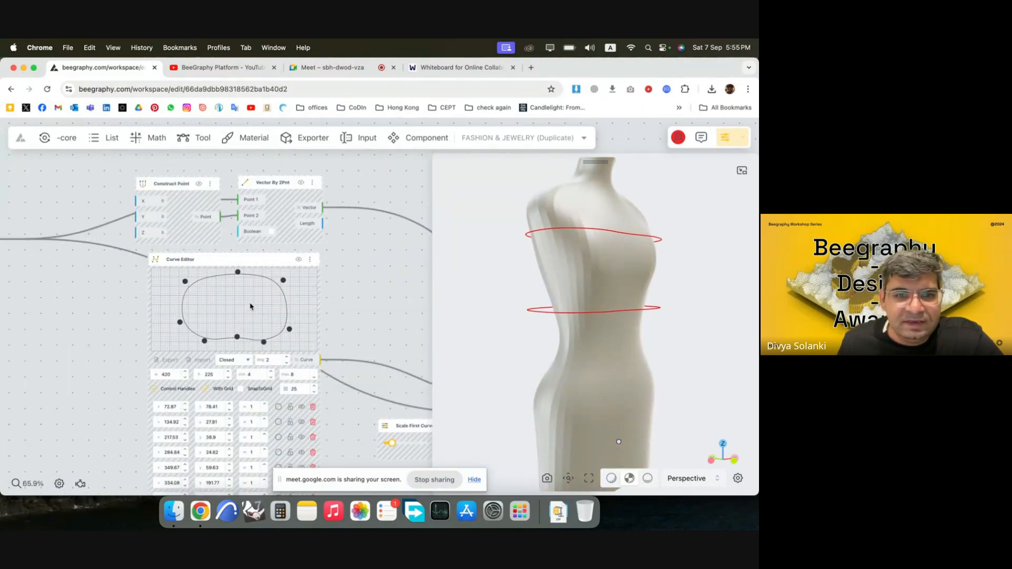
left_click_drag(299, 333, 272, 323)
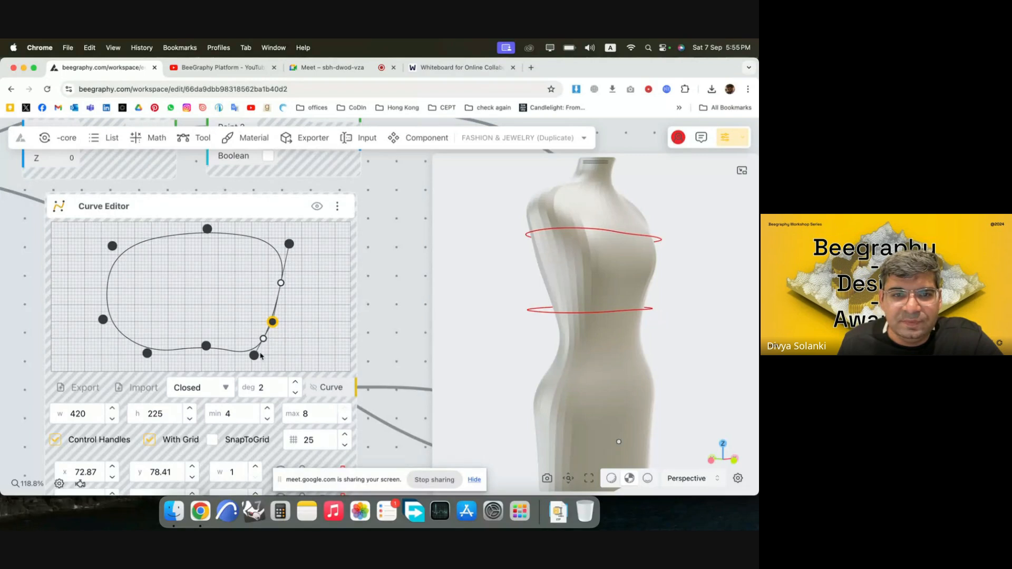
left_click_drag(254, 355, 248, 350)
left_click_drag(290, 244, 277, 253)
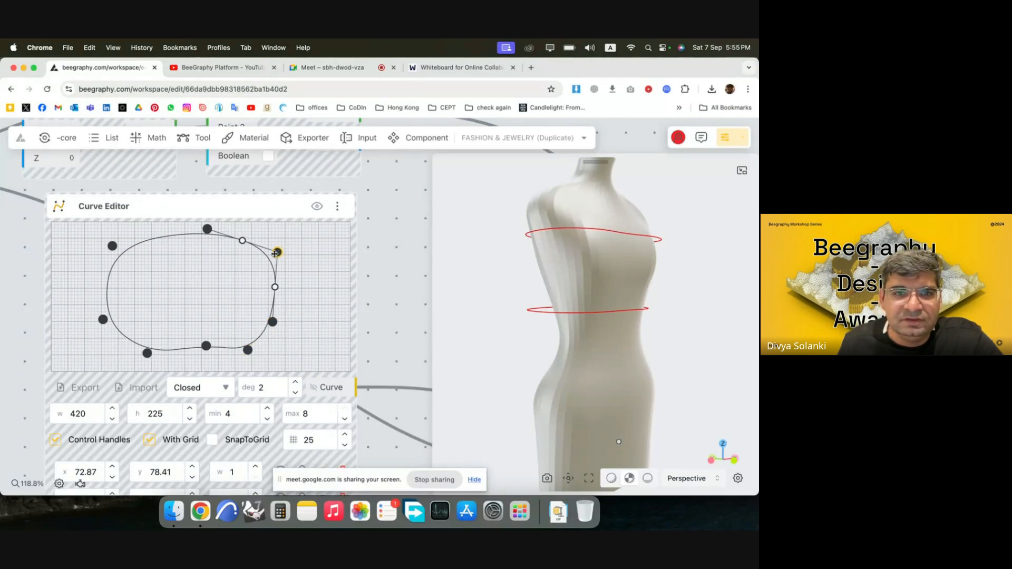
Pull in the waist curve's back midpoint and opposite half, placing the side point at about (107, 89) and front point near (148, 32).
left_click_drag(207, 229, 199, 238)
left_click_drag(113, 247, 131, 265)
left_click_drag(104, 319, 127, 313)
left_click_drag(147, 353, 203, 351)
left_click(247, 351)
left_click_drag(529, 294, 632, 310)
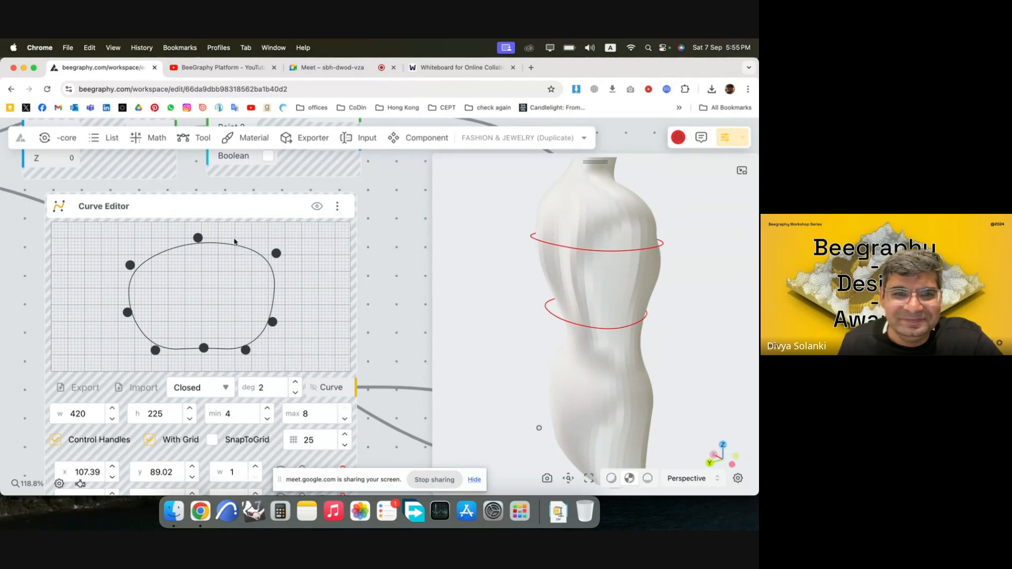
Tighten the waist curve's back by moving its midpoint and both back corner points slightly inward, and check the fit from the front.
left_click_drag(198, 239, 198, 244)
left_click_drag(276, 253, 271, 261)
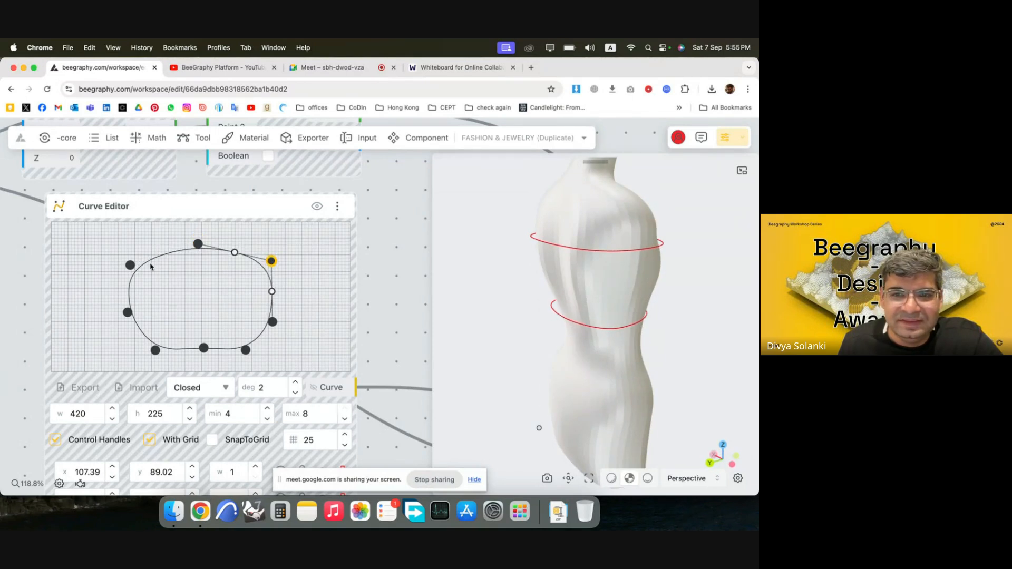
left_click_drag(130, 267, 133, 268)
left_click_drag(272, 262, 269, 264)
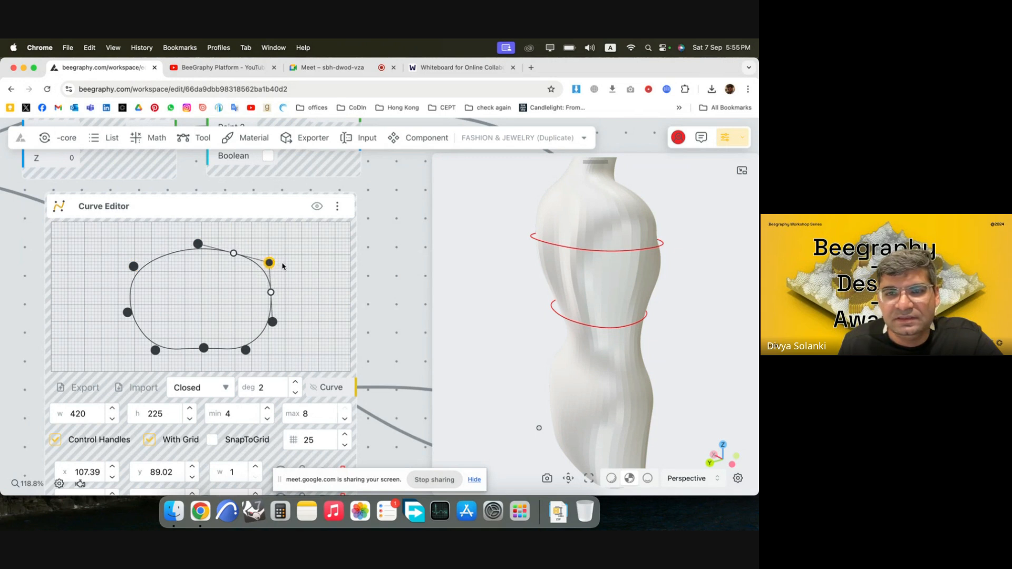
left_click_drag(597, 320, 529, 318)
scroll(512, 284, "down", 3)
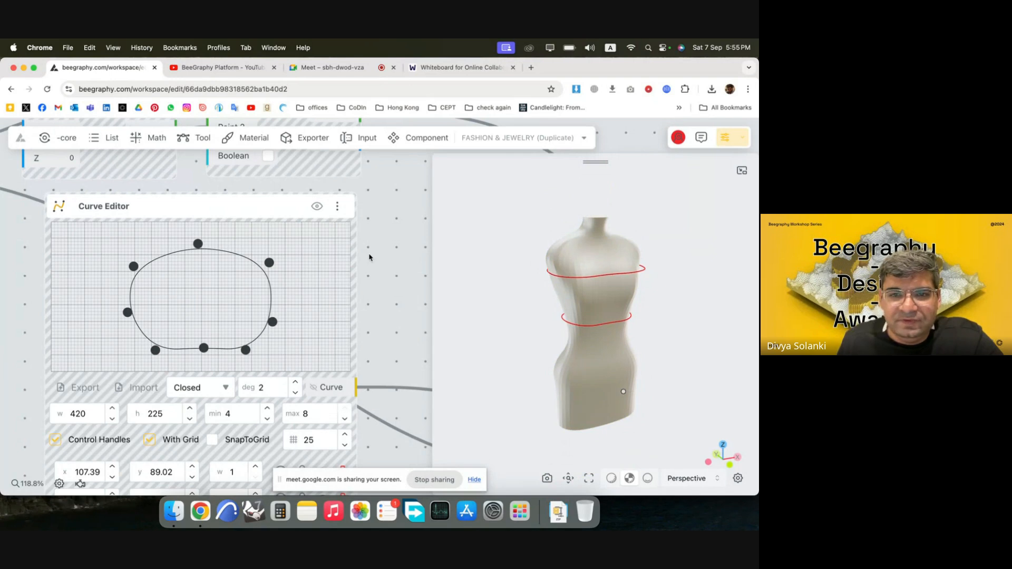
Duplicate the waist curve's node chain and place the copy below it as a third section.
scroll(369, 257, "down", 5)
left_click_drag(457, 307, 579, 347)
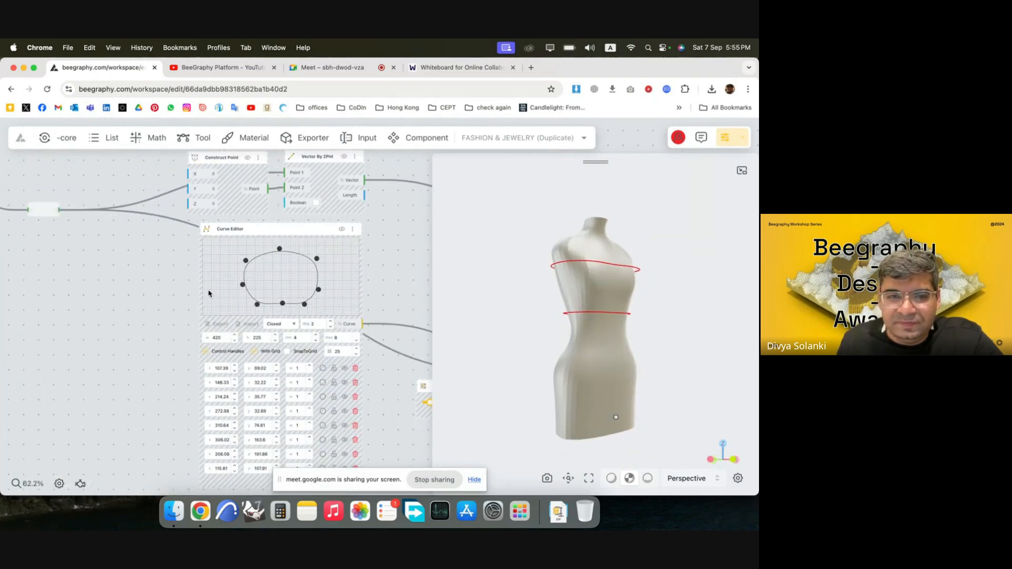
scroll(120, 278, "down", 7)
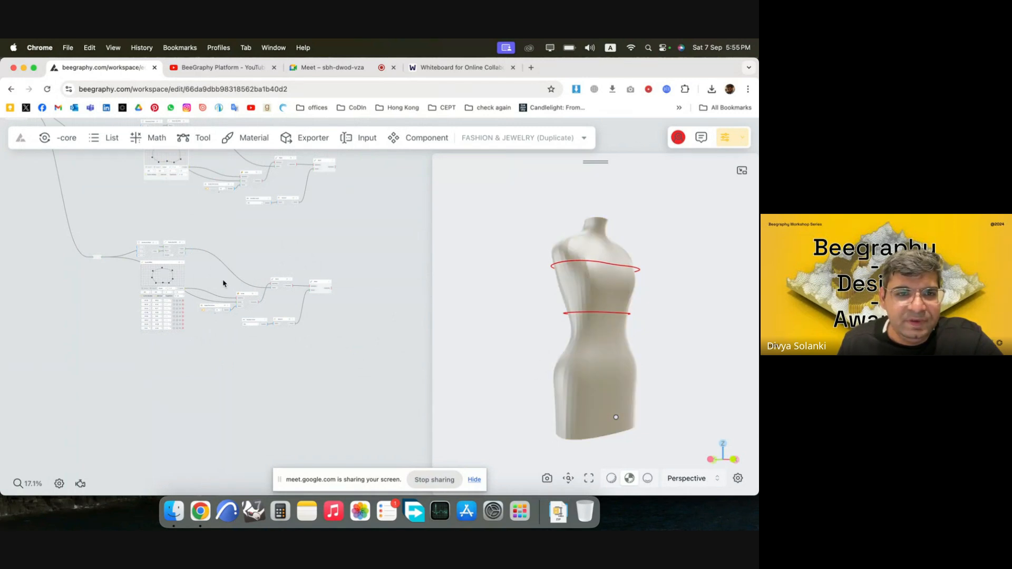
left_click_drag(364, 340, 90, 236)
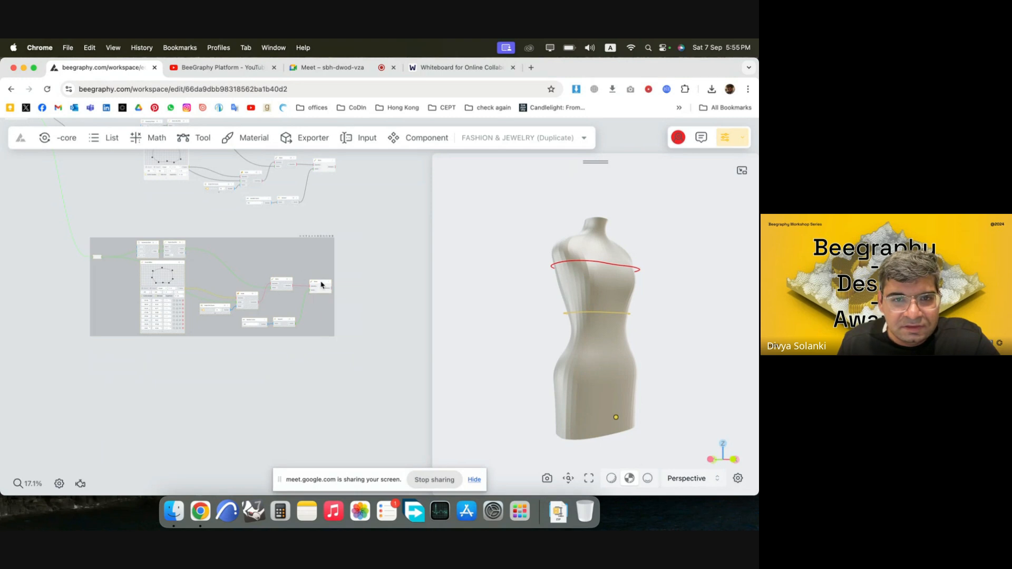
left_click_drag(318, 267, 314, 397, "alt")
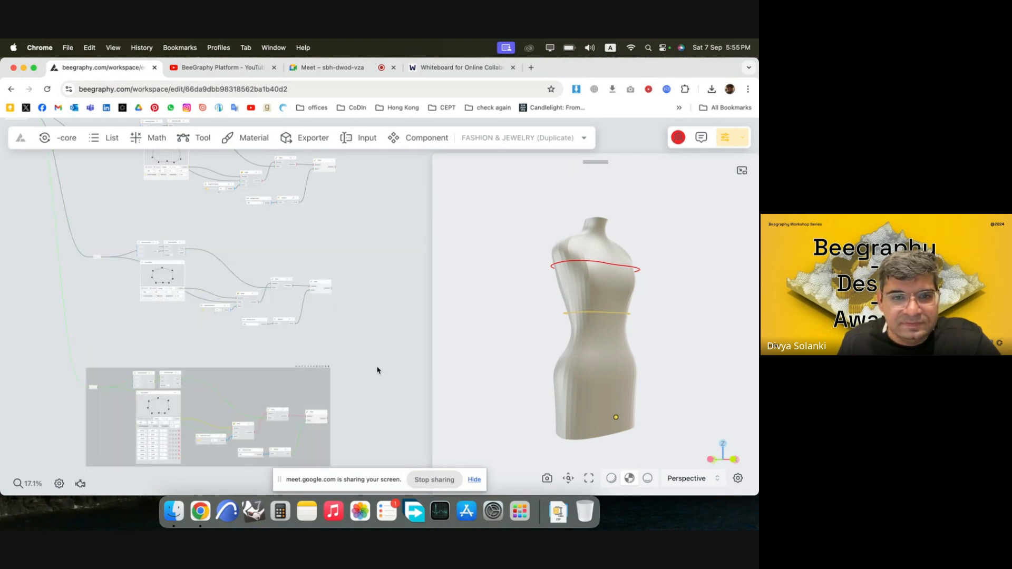
left_click(379, 368)
Set the third chain's Number Const to 300 to place its curve at hip height.
scroll(265, 459, "up", 3)
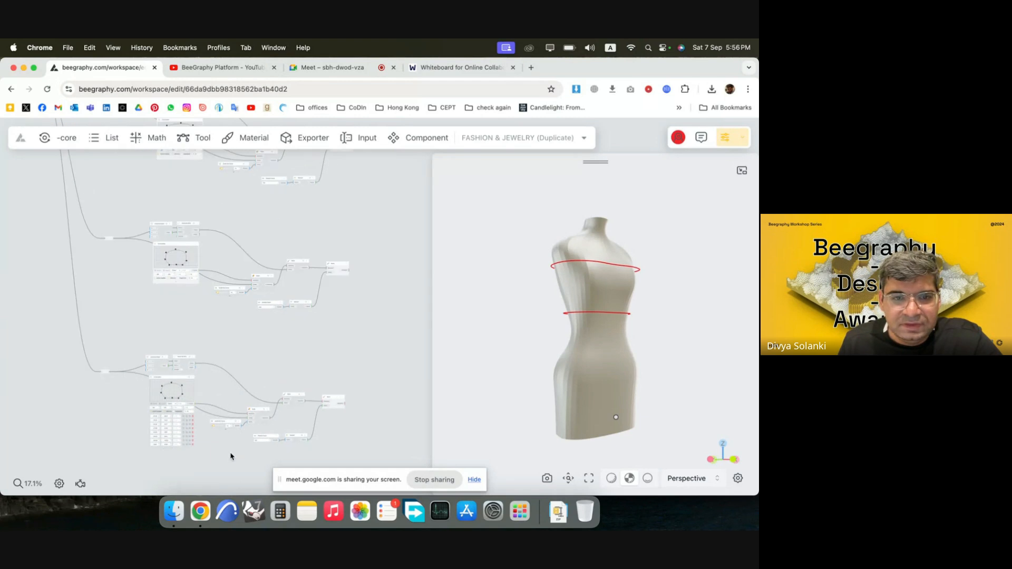
scroll(266, 458, "up", 10)
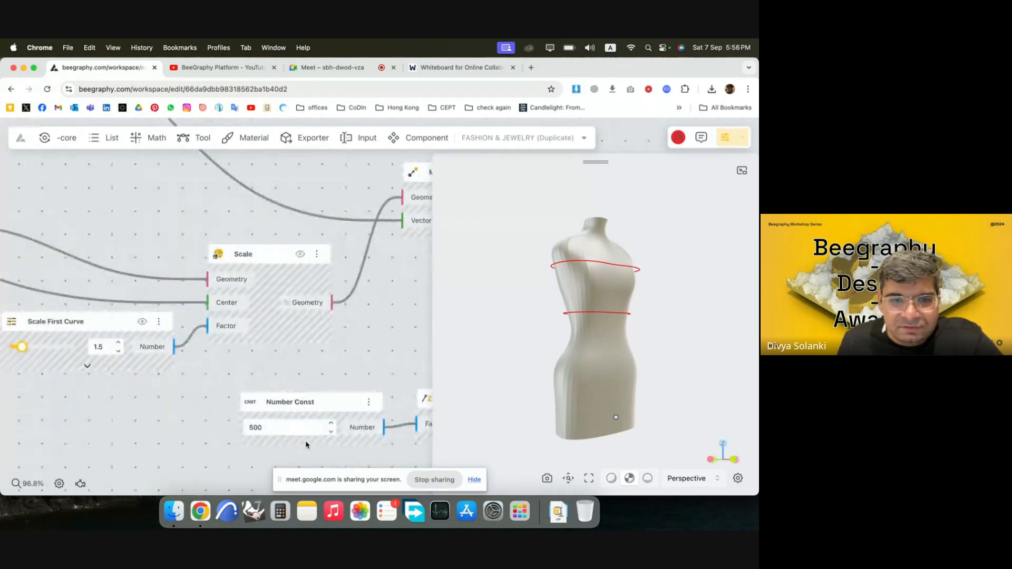
left_click_drag(279, 423, 209, 424)
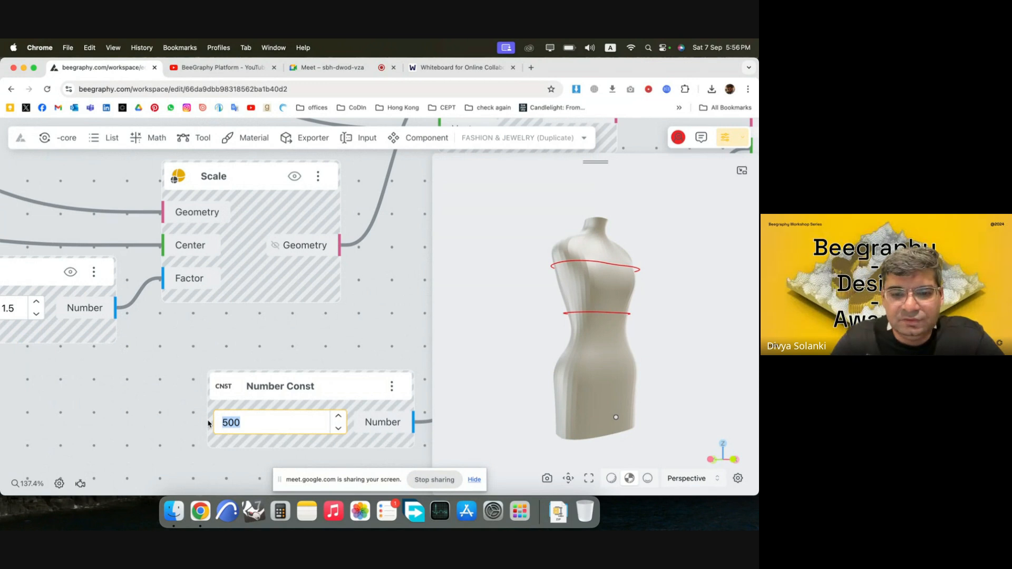
type("300")
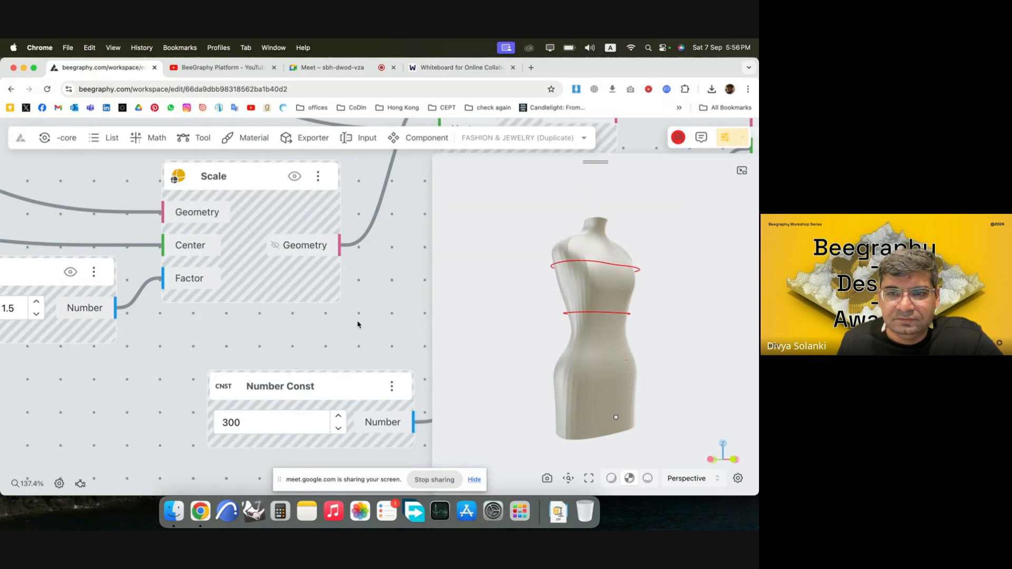
Increase the third chain's Scale First Curve value to 2 so the curve encircles the mannequin's hips.
scroll(258, 399, "down", 6)
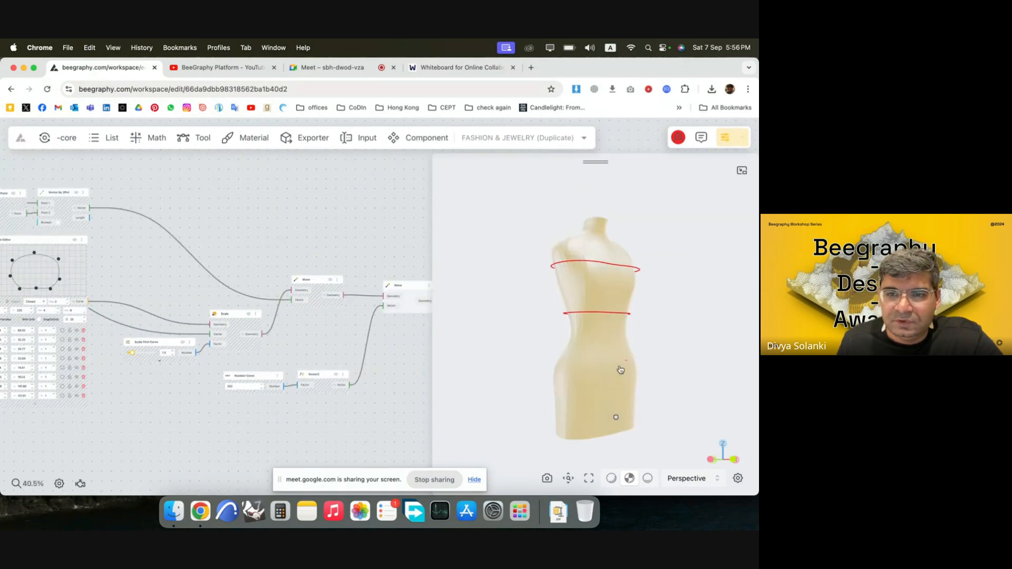
left_click_drag(618, 367, 626, 380)
scroll(338, 322, "down", 2)
scroll(211, 337, "up", 5)
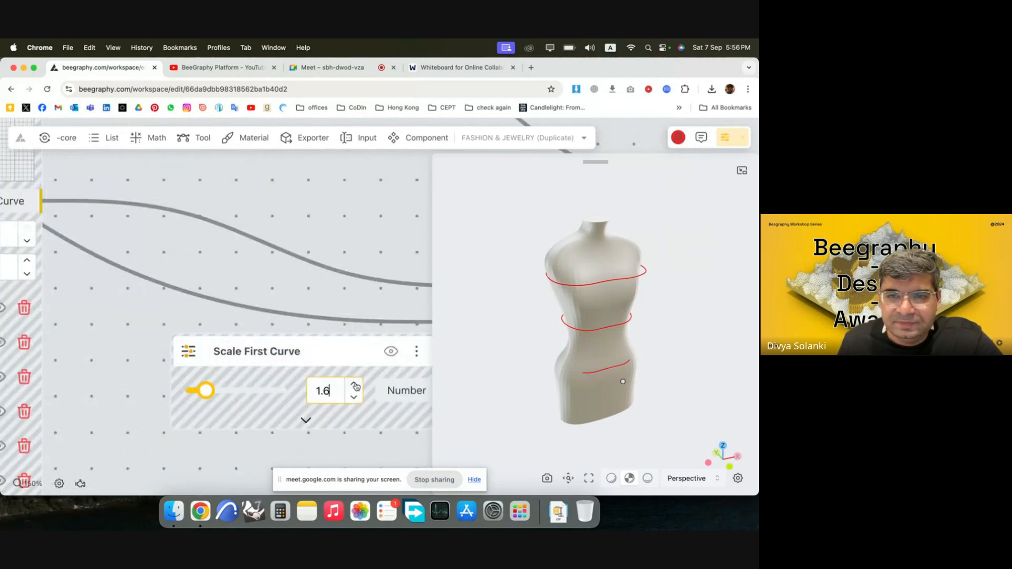
left_click(355, 386)
left_click(354, 385)
left_click(355, 386)
left_click(355, 386)
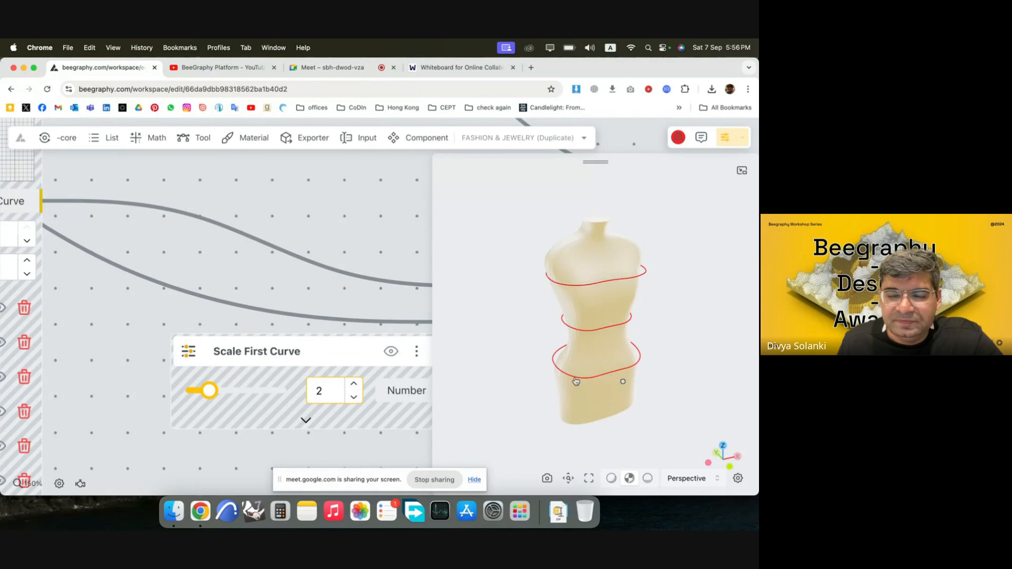
Round the hip curve by adjusting both back corner points and the back midpoint, and pushing the front midpoint slightly outward.
left_click_drag(576, 381, 547, 354)
scroll(302, 329, "down", 5)
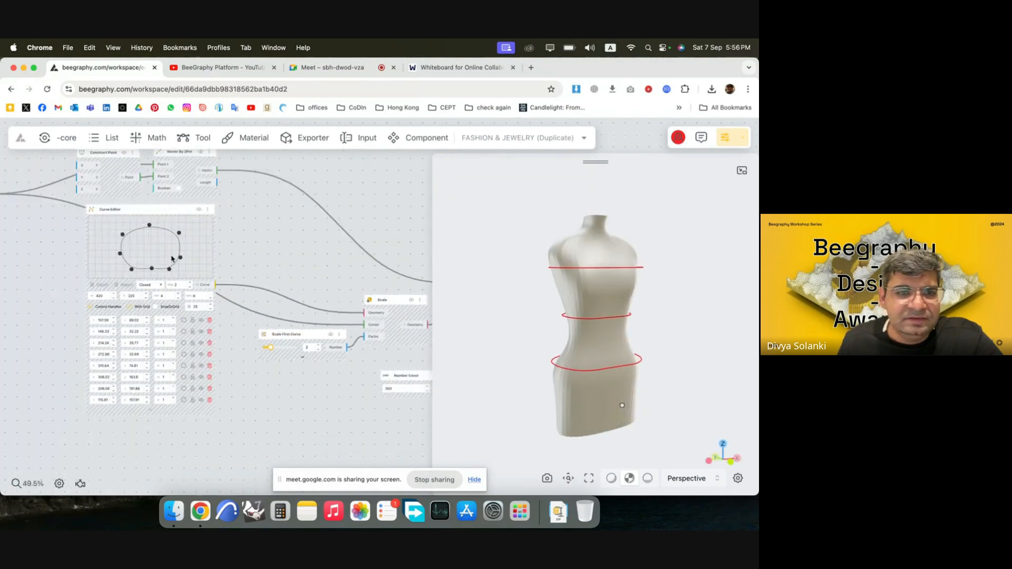
scroll(172, 259, "up", 5)
left_click(199, 212)
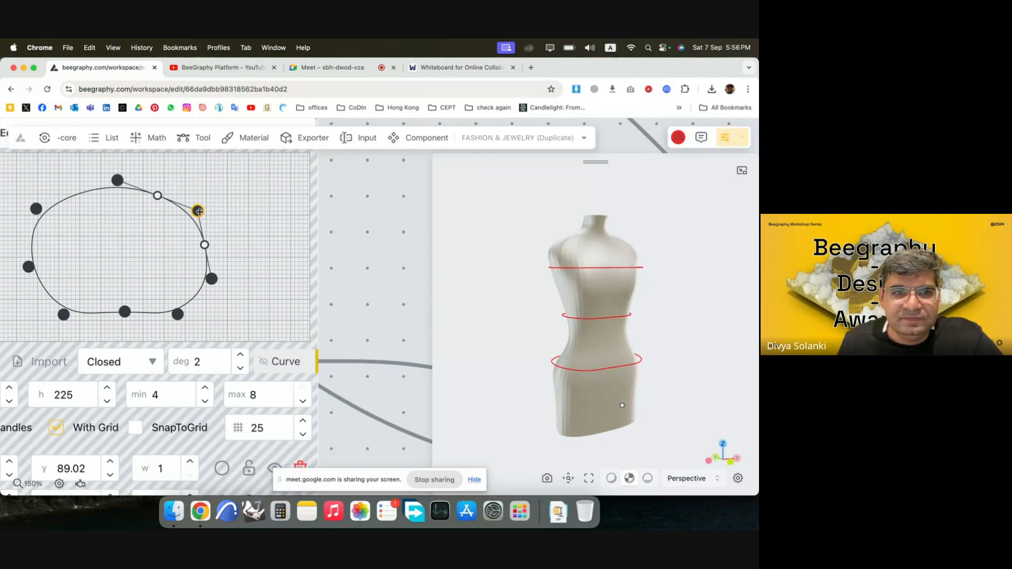
mouse_move(35, 208)
left_mouse_down()
mouse_move(59, 213)
mouse_move(48, 207)
left_mouse_up()
left_click_drag(196, 215, 199, 213)
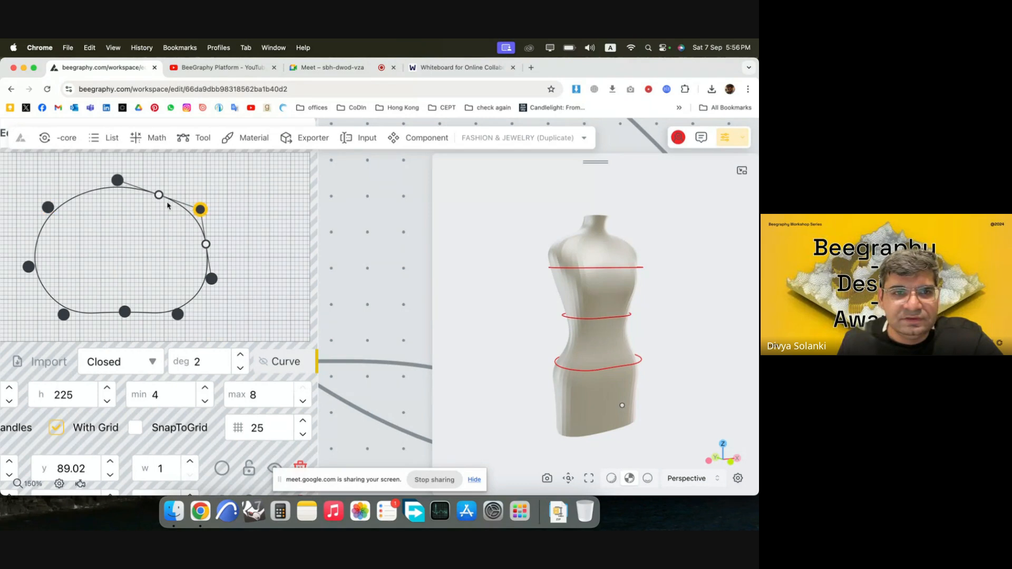
left_click_drag(117, 182, 121, 184)
left_click_drag(125, 318, 125, 327)
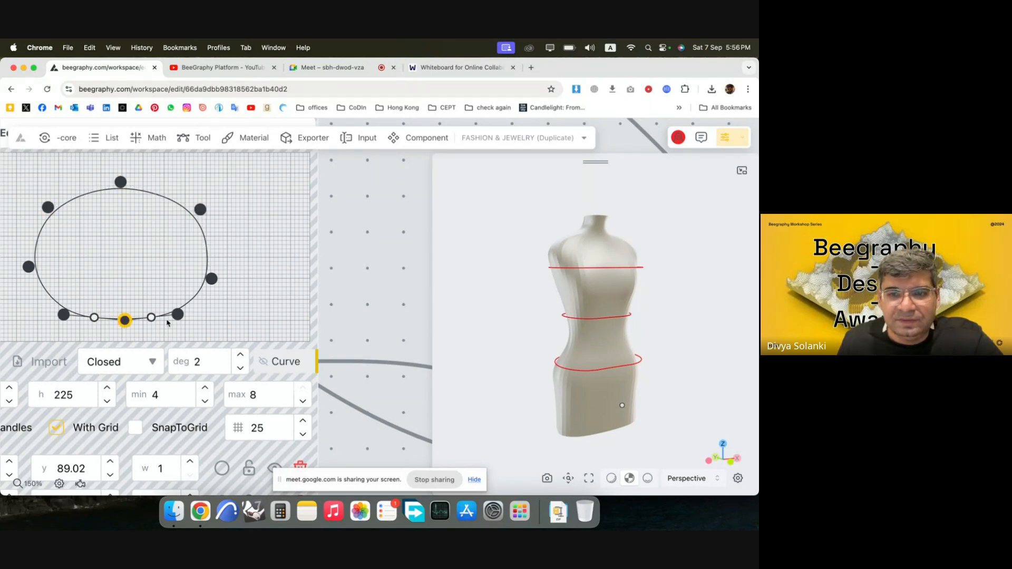
Duplicate the hip curve's entire node chain and place the copy below it as a fourth section.
left_click(353, 286)
scroll(347, 266, "down", 5)
left_click_drag(641, 379, 581, 366)
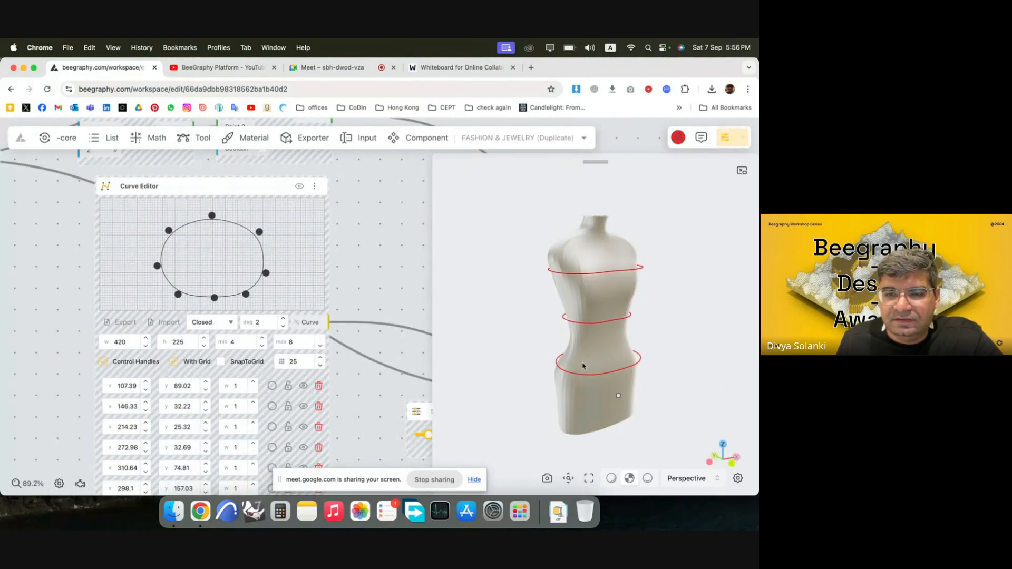
scroll(151, 278, "down", 4)
scroll(152, 278, "down", 5)
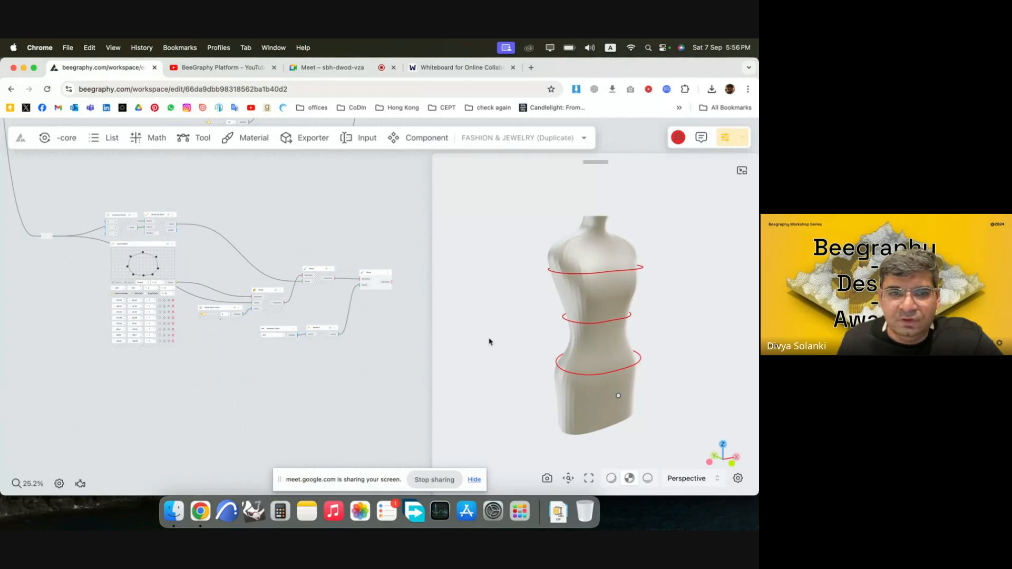
scroll(85, 224, "down", 3)
left_click_drag(357, 350, 15, 194)
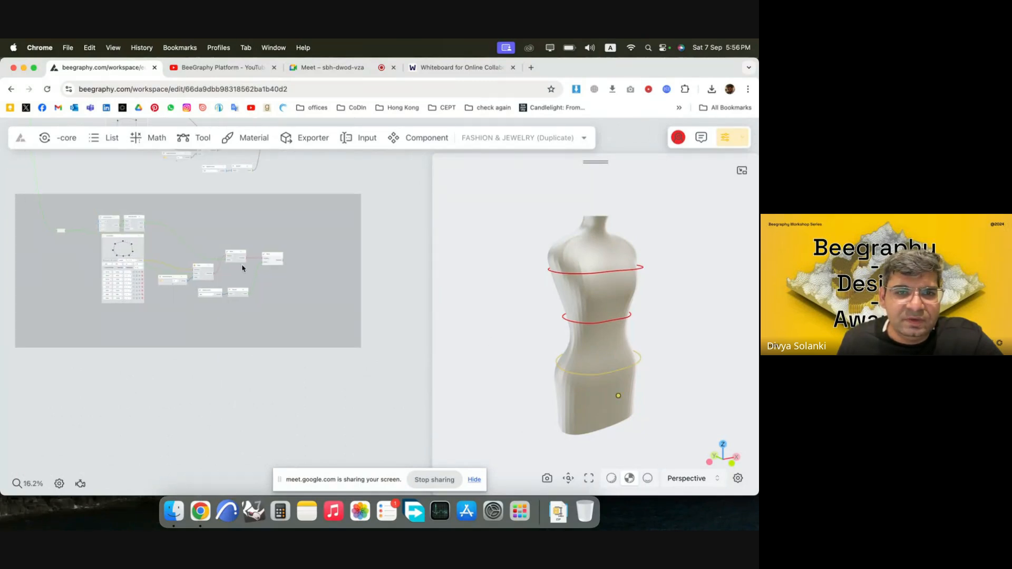
left_click_drag(270, 261, 267, 375, "alt")
left_click(350, 366)
Set the fourth chain's Number Const to 0 to place its curve at the mannequin's base, and check its fit.
scroll(185, 449, "up", 5)
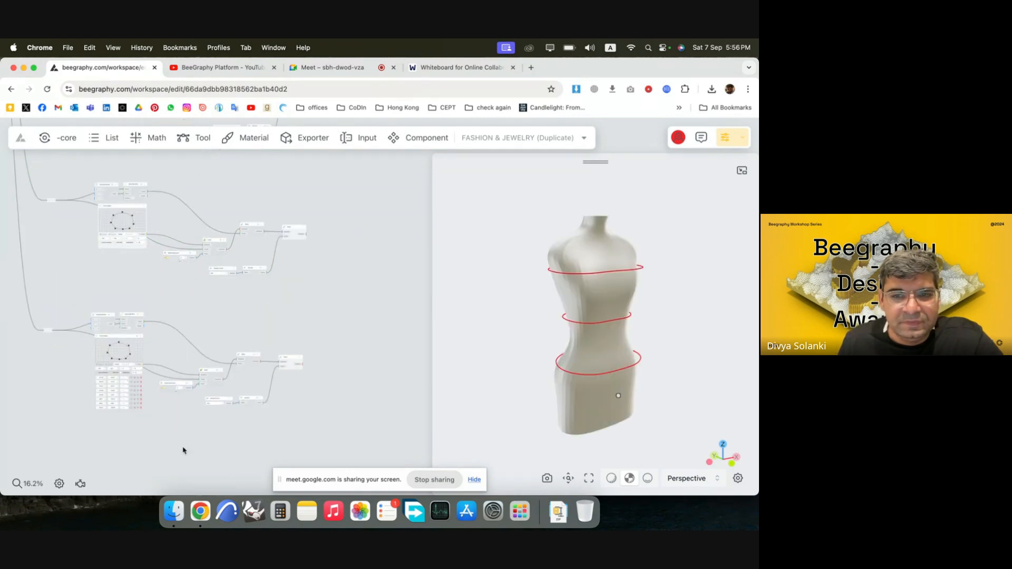
scroll(252, 380, "up", 9)
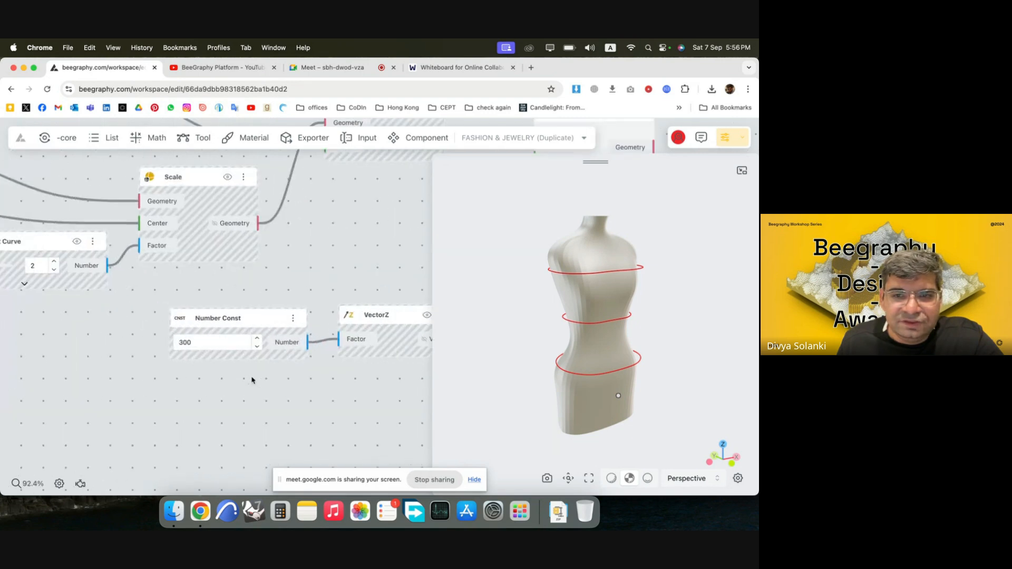
scroll(186, 340, "up", 2)
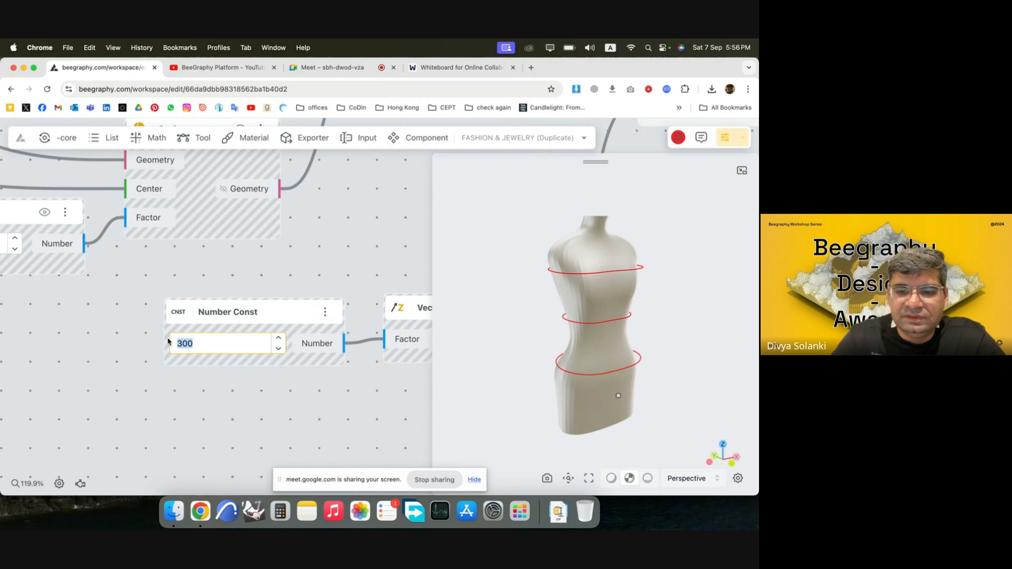
type("0")
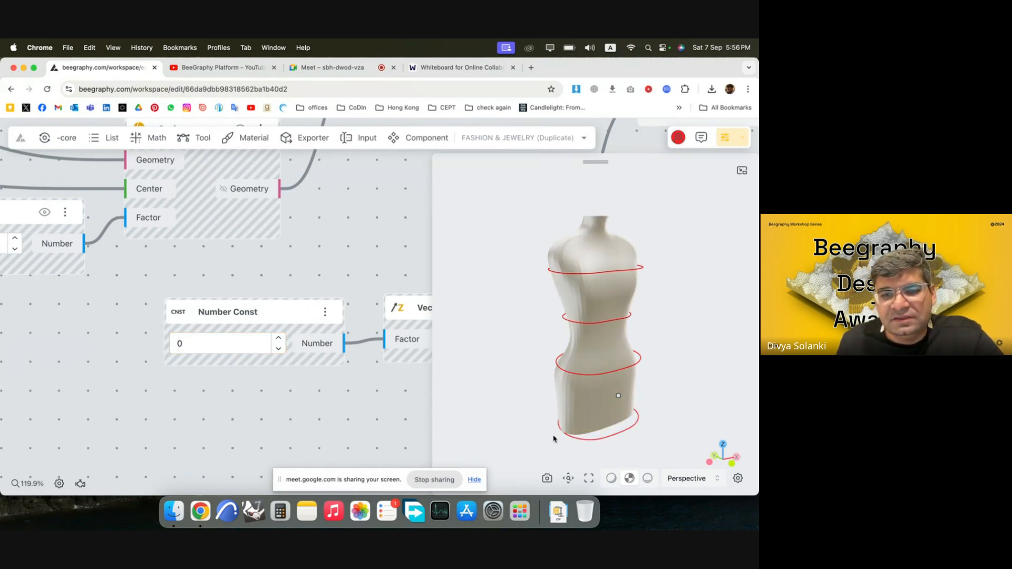
left_click_drag(554, 436, 608, 426)
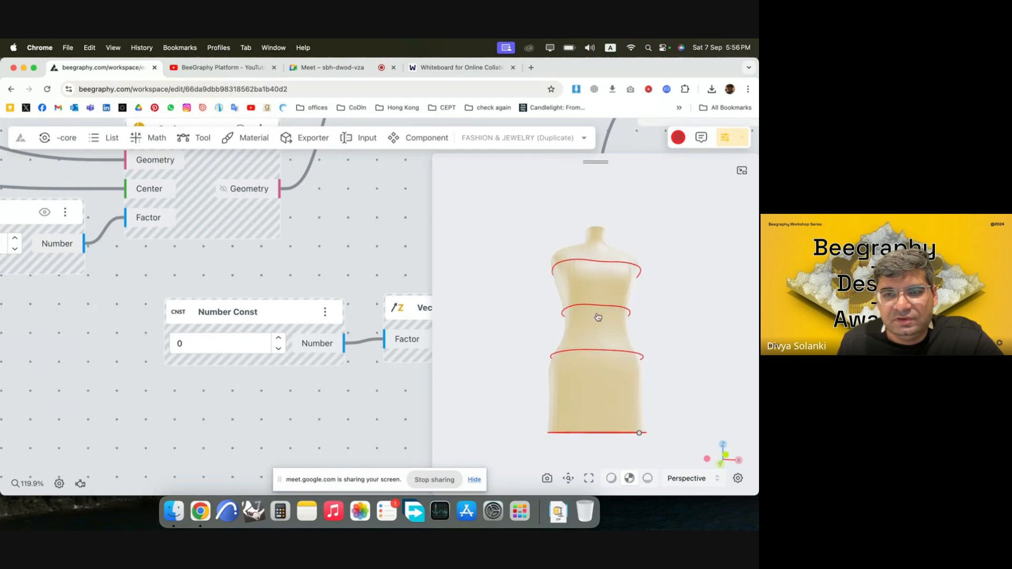
left_click_drag(606, 266, 615, 300)
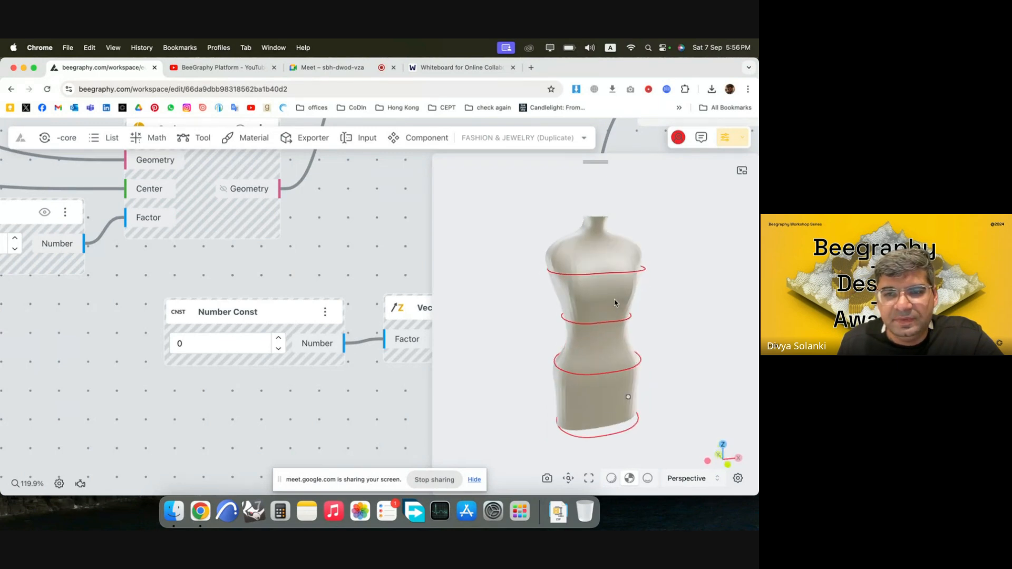
scroll(373, 301, "down", 5)
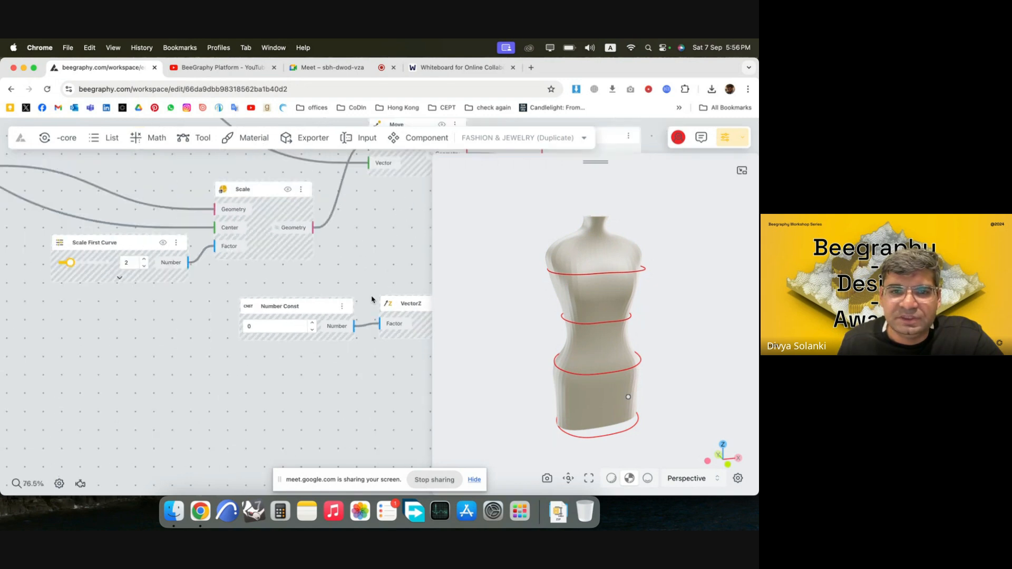
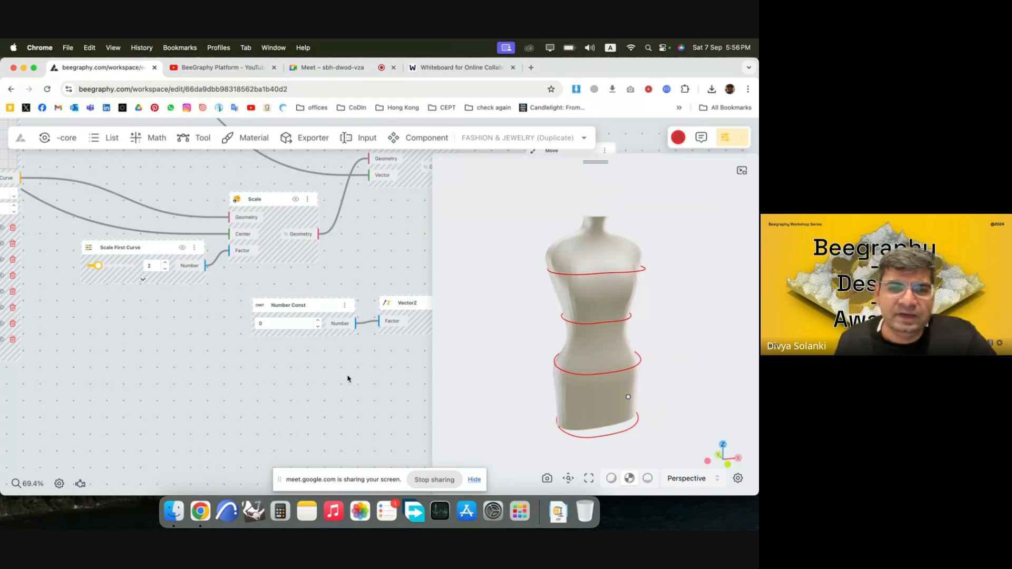
Pull the upper midpoint of the hip curve inward in its Curve Editor to flatten that side toward the mannequin.
scroll(374, 260, "down", 5)
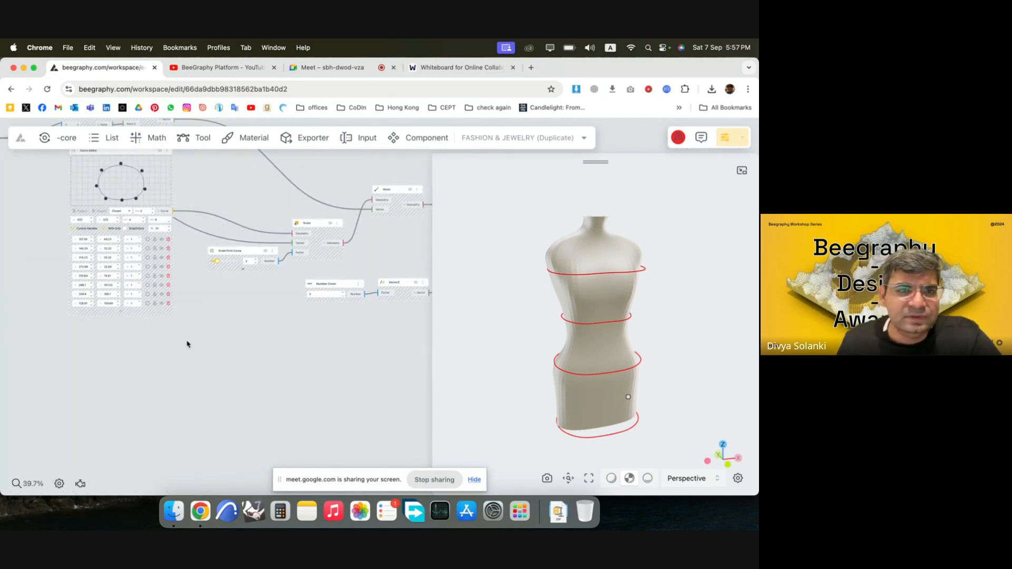
scroll(198, 245, "up", 10)
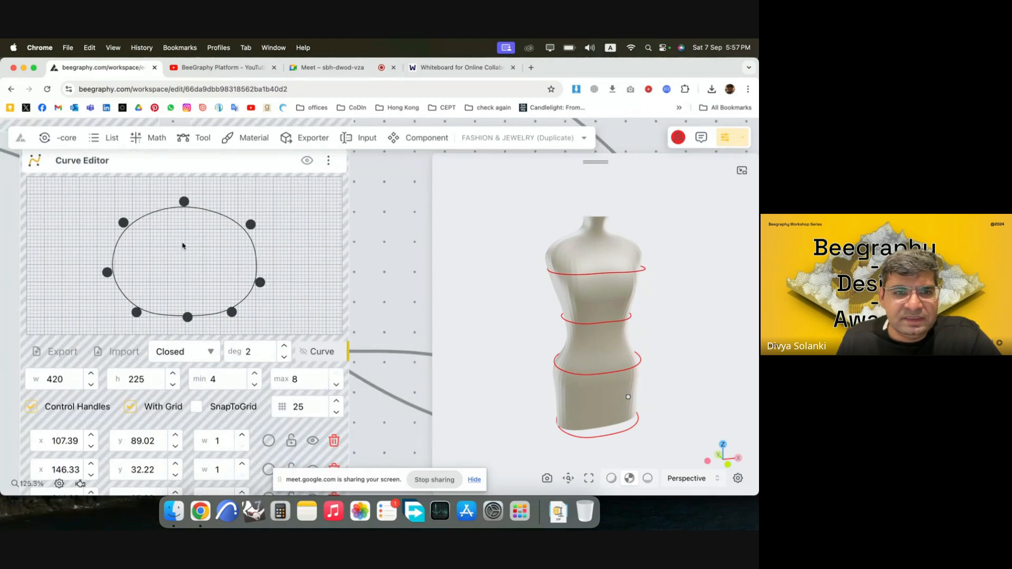
scroll(183, 245, "down", 10)
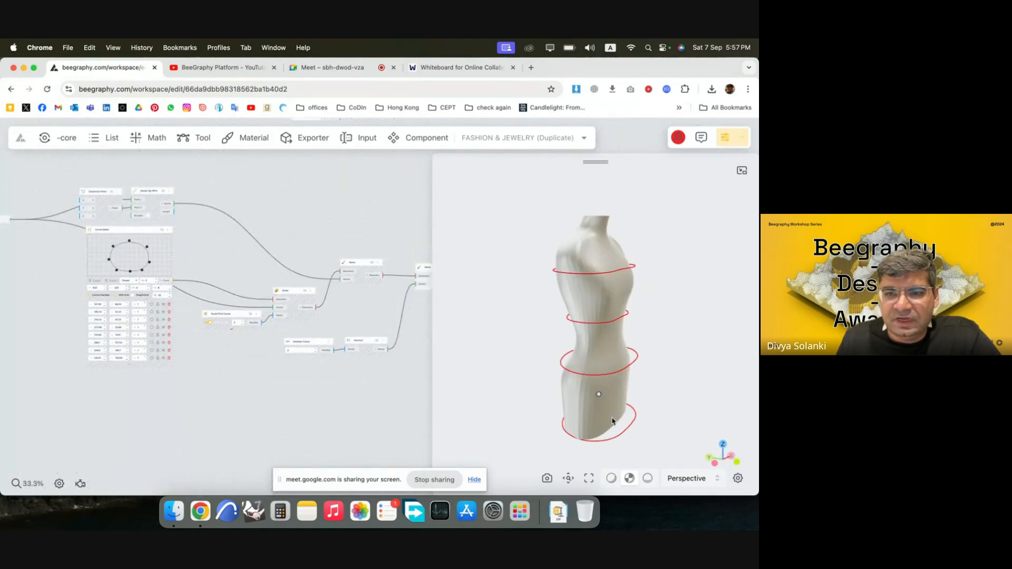
left_click_drag(612, 421, 645, 423)
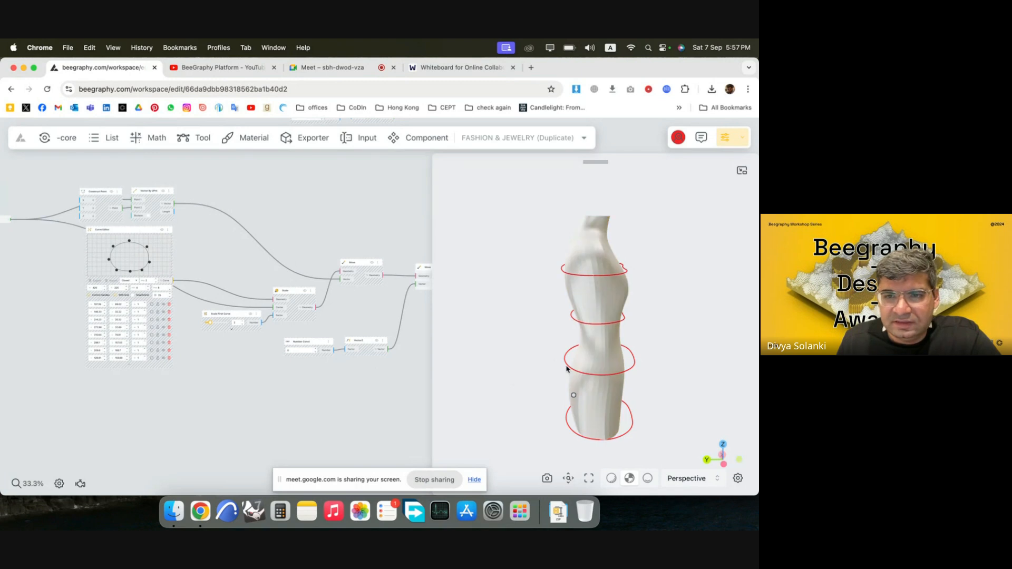
scroll(329, 391, "down", 3)
scroll(293, 404, "down", 2)
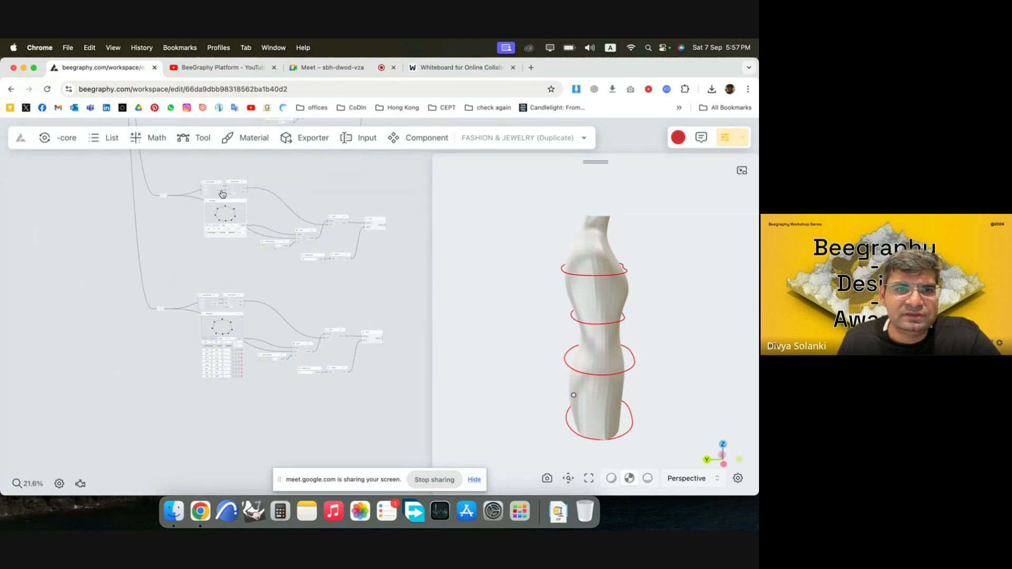
scroll(222, 197, "up", 8)
scroll(222, 202, "up", 8)
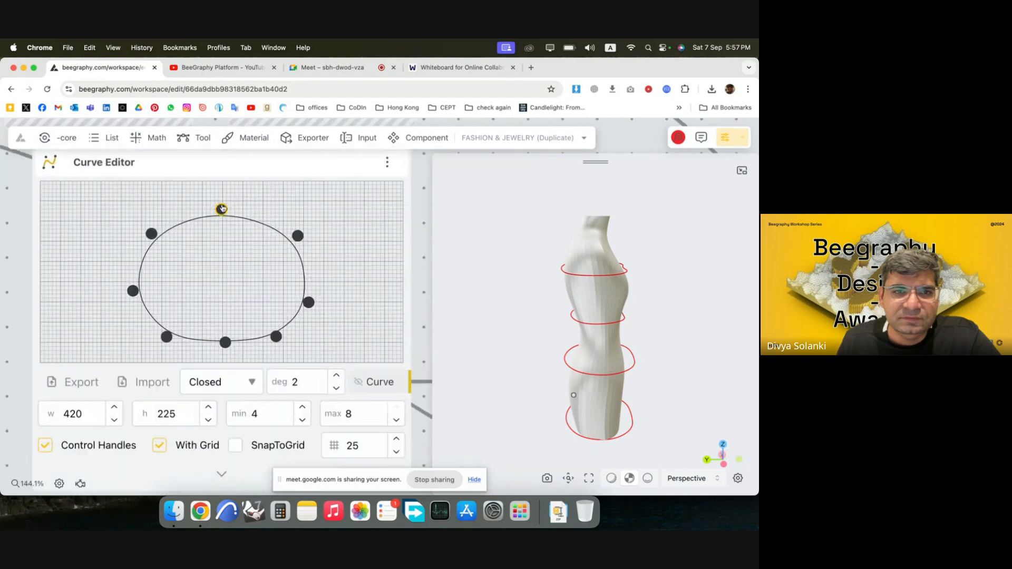
left_click_drag(221, 210, 229, 229)
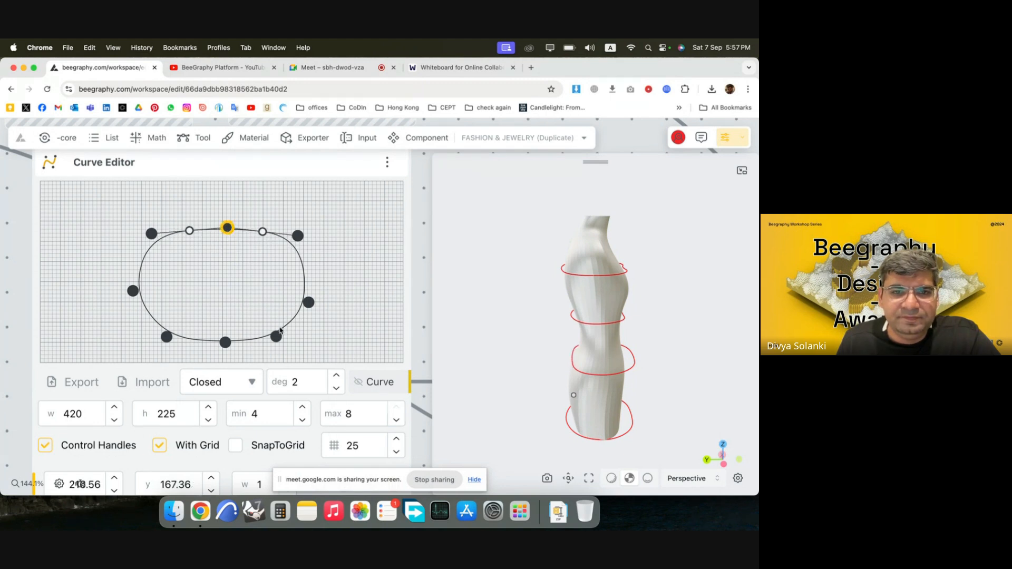
Move the hip curve's lower corner points and lower midpoint inward, smooth the adjoining lower side, and check the fit on the mannequin.
left_click_drag(276, 336, 276, 318)
left_click_drag(167, 337, 170, 315)
left_click(228, 343)
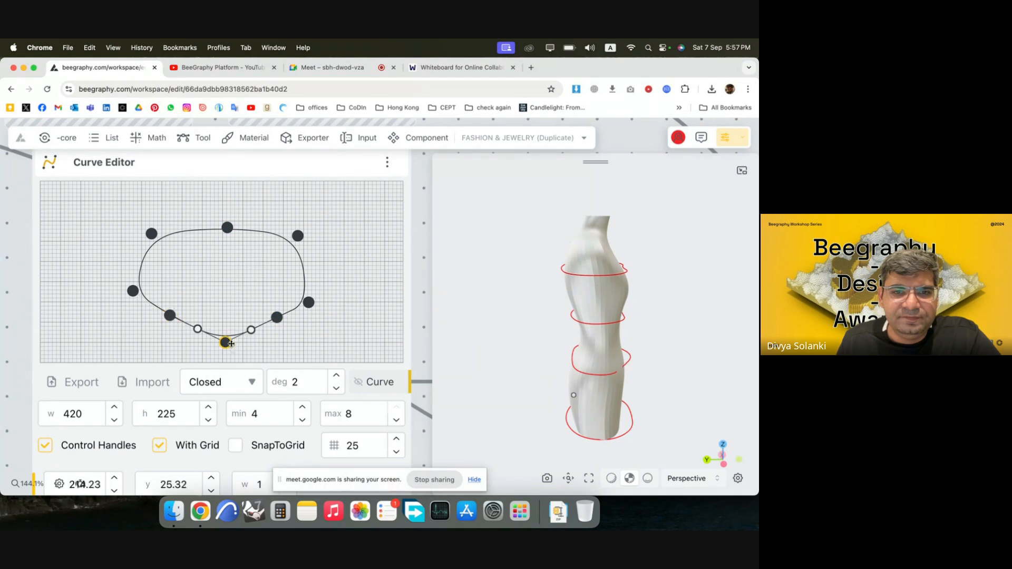
left_click_drag(230, 344, 232, 338)
left_click_drag(174, 319, 166, 322)
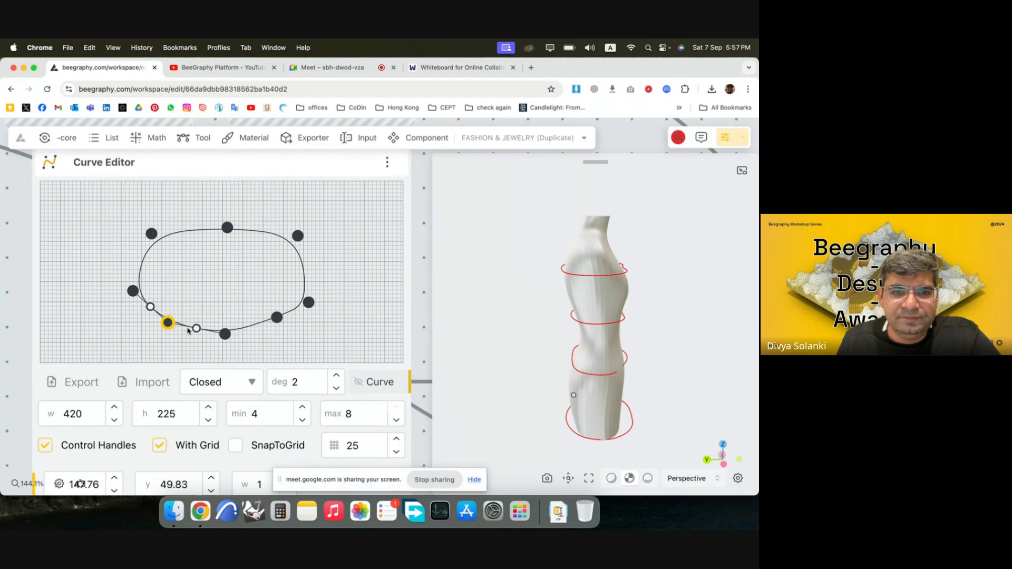
left_click_drag(277, 317, 309, 300)
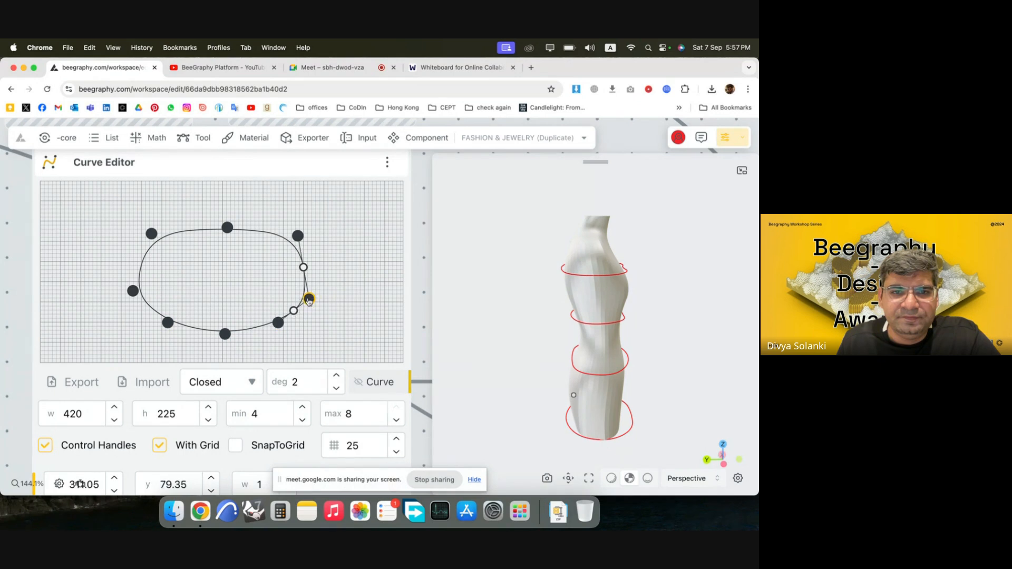
left_click(420, 289)
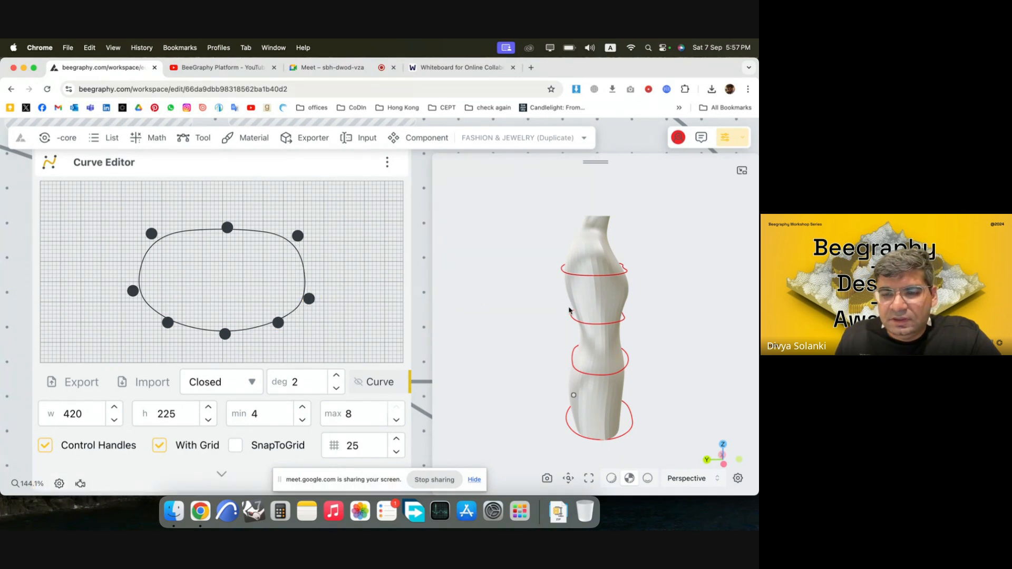
left_click_drag(605, 427, 579, 419)
left_click_drag(639, 408, 586, 420)
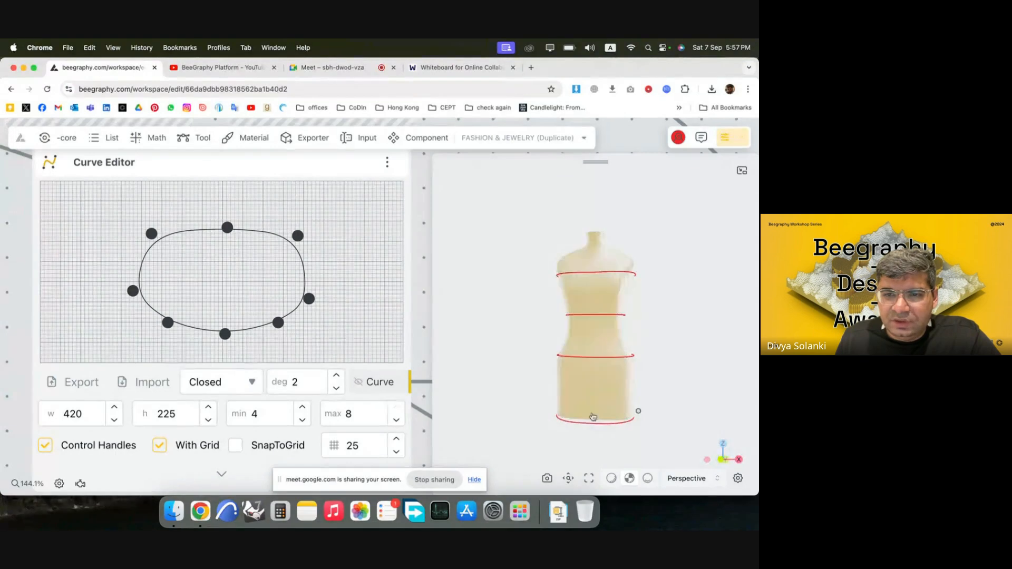
Add a Rotate node after the fourth chain's final Move node and feed the Move's Geometry output into its Geometry input.
scroll(117, 232, "down", 10)
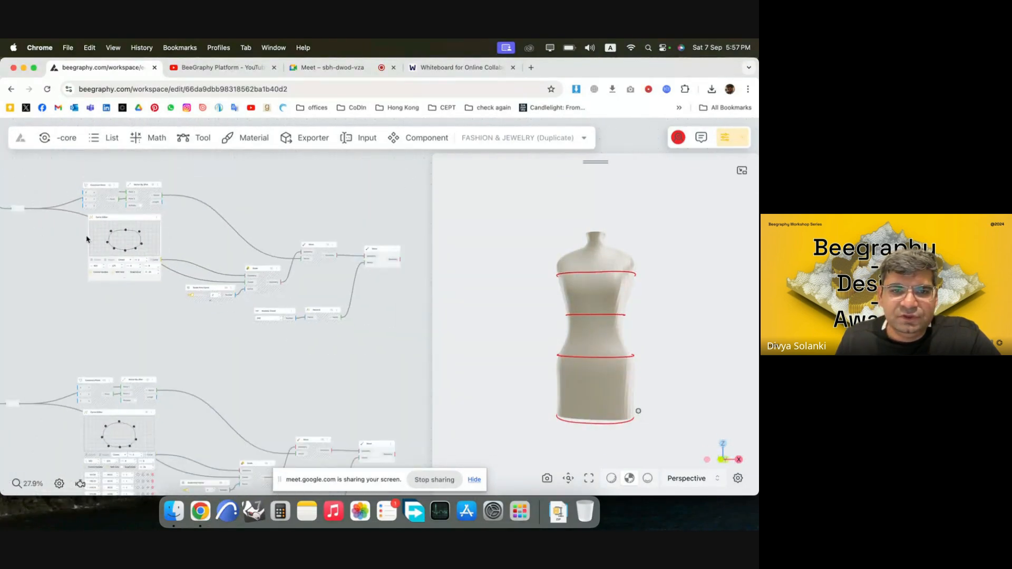
scroll(87, 240, "down", 3)
scroll(316, 379, "down", 2)
scroll(348, 390, "up", 2)
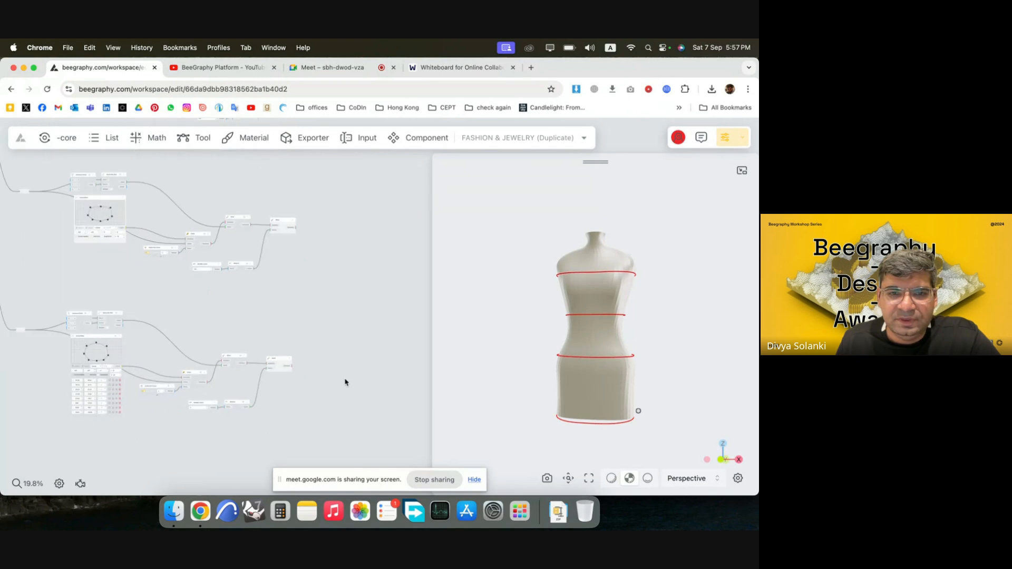
scroll(384, 380, "up", 5)
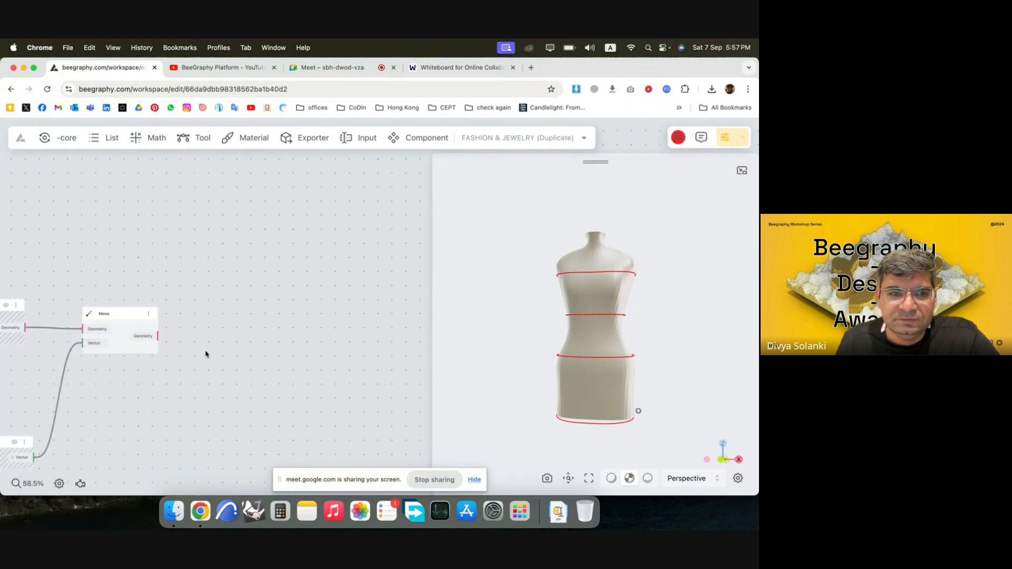
double_click(258, 328)
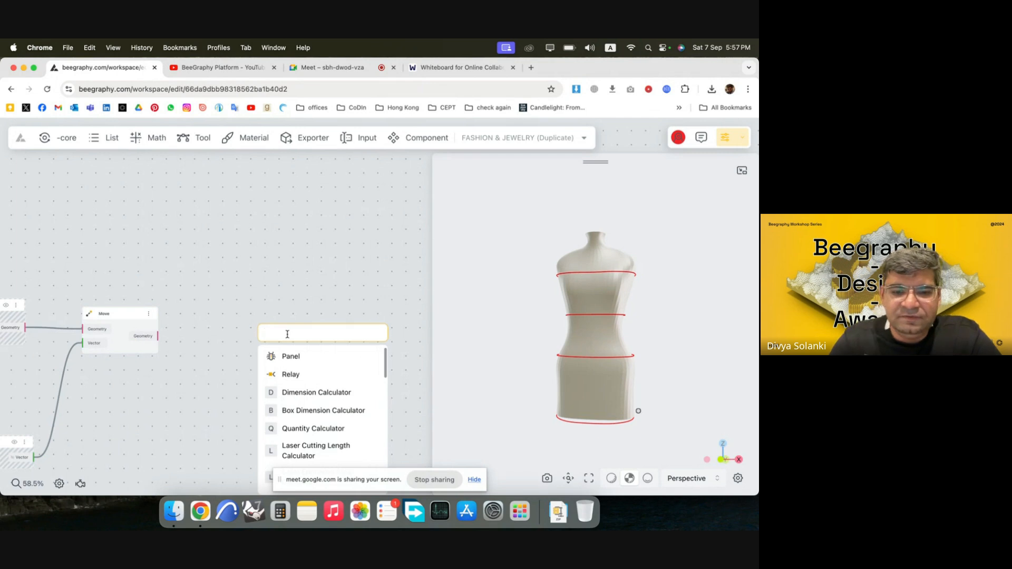
type("rot")
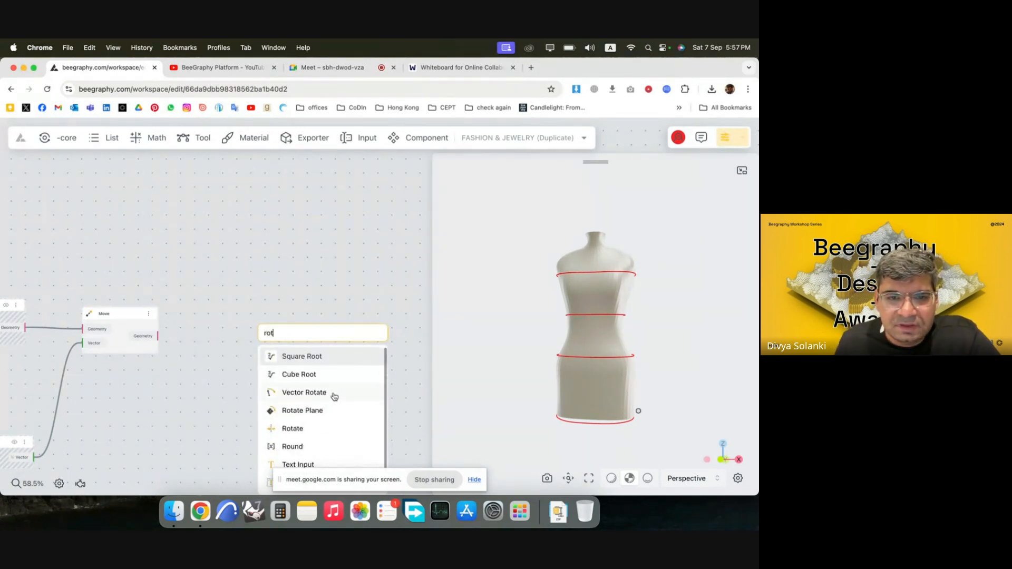
scroll(333, 404, "down", 1)
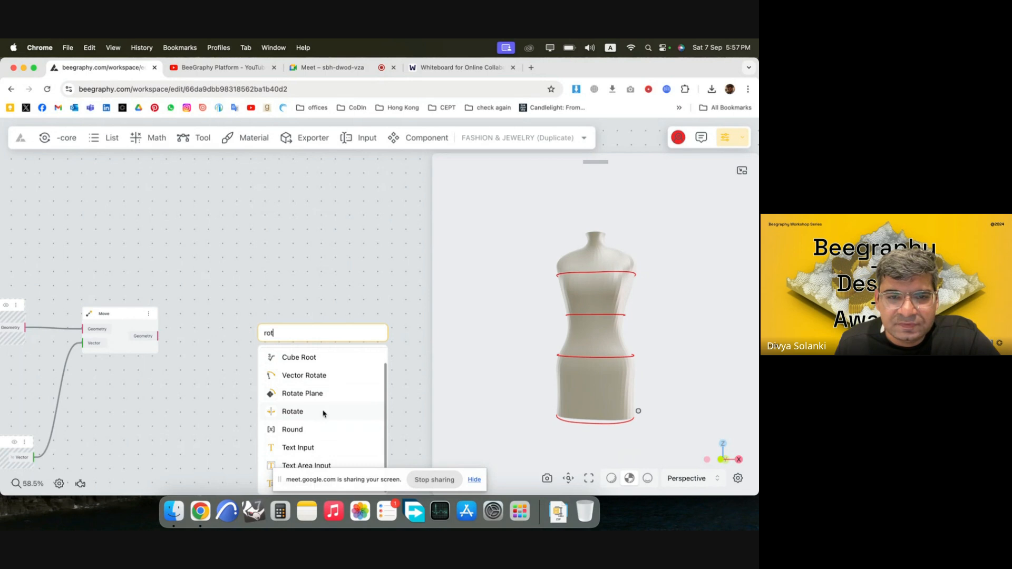
left_click(323, 414)
left_click_drag(316, 362, 376, 362)
scroll(295, 354, "down", 3)
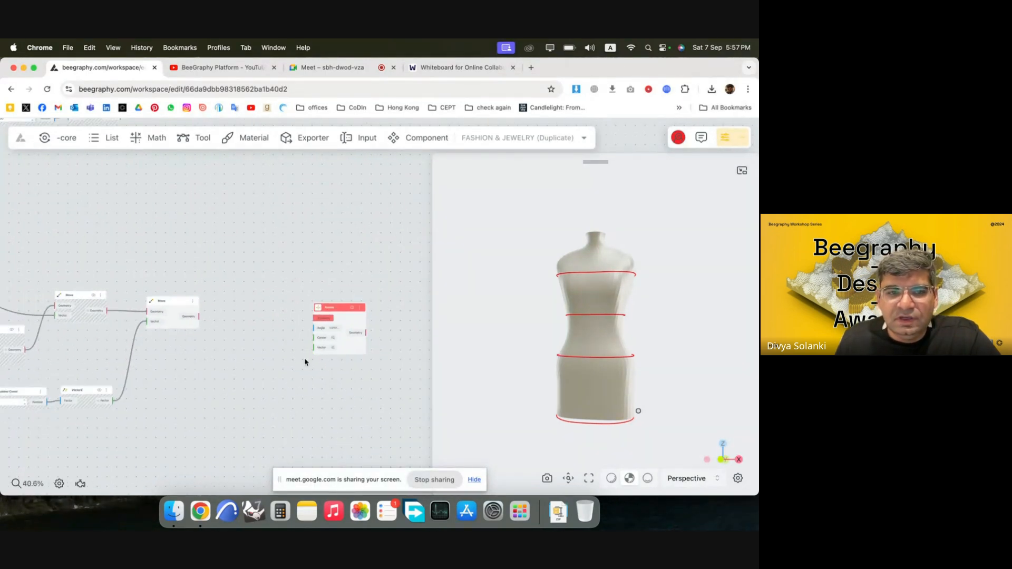
scroll(305, 363, "up", 4)
left_click_drag(319, 299, 402, 309)
scroll(357, 366, "down", 2)
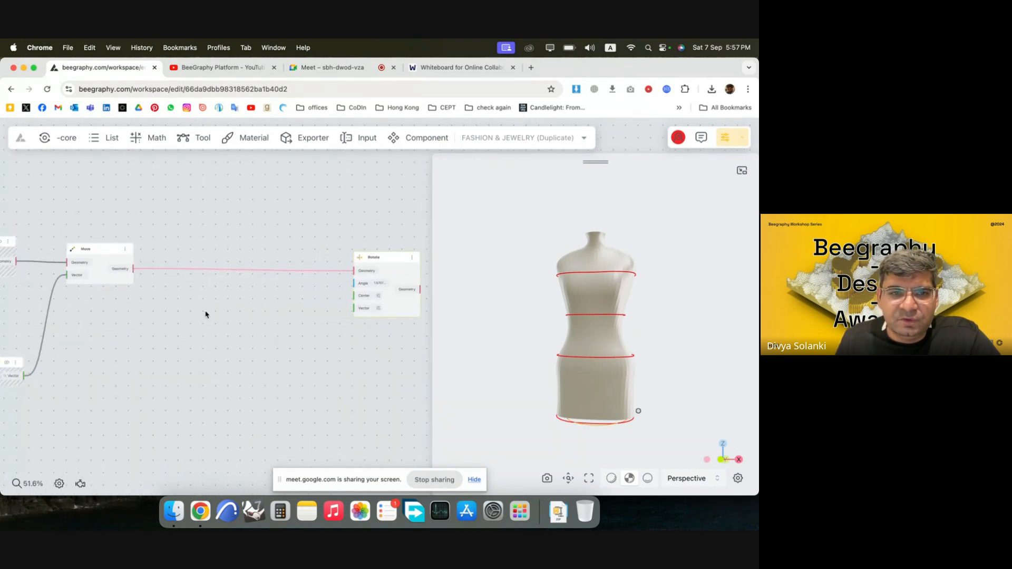
double_click(206, 314)
type("centr")
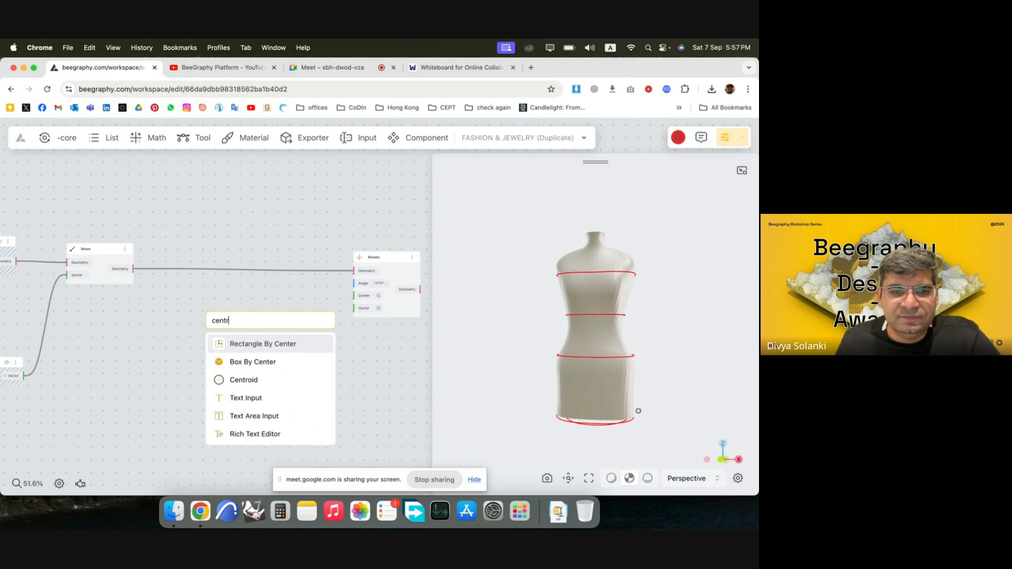
left_click(362, 354)
Add a Centroid node for the moved base curve and connect its BBox output to the Rotate node's Center input.
double_click(237, 318)
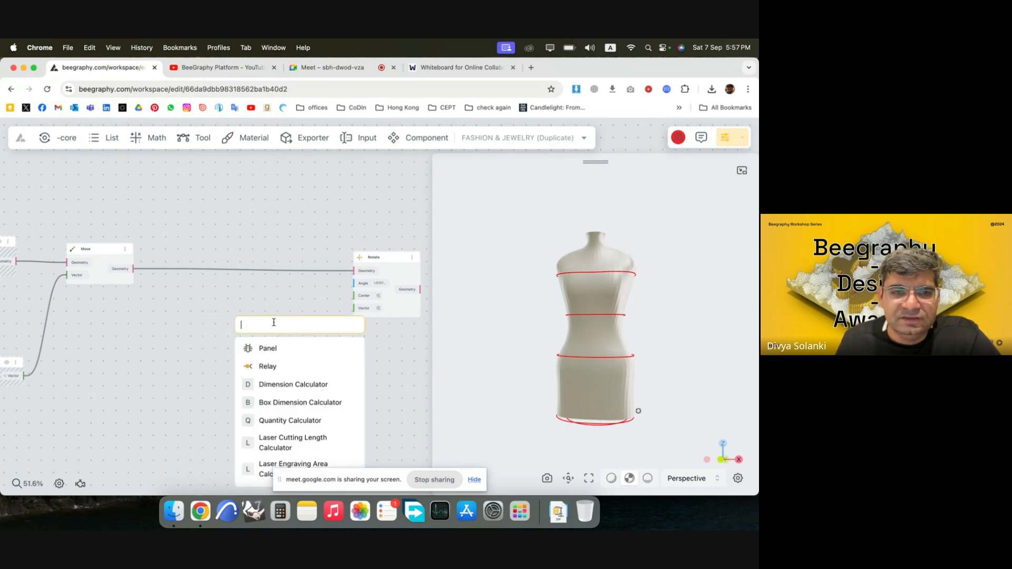
type("con")
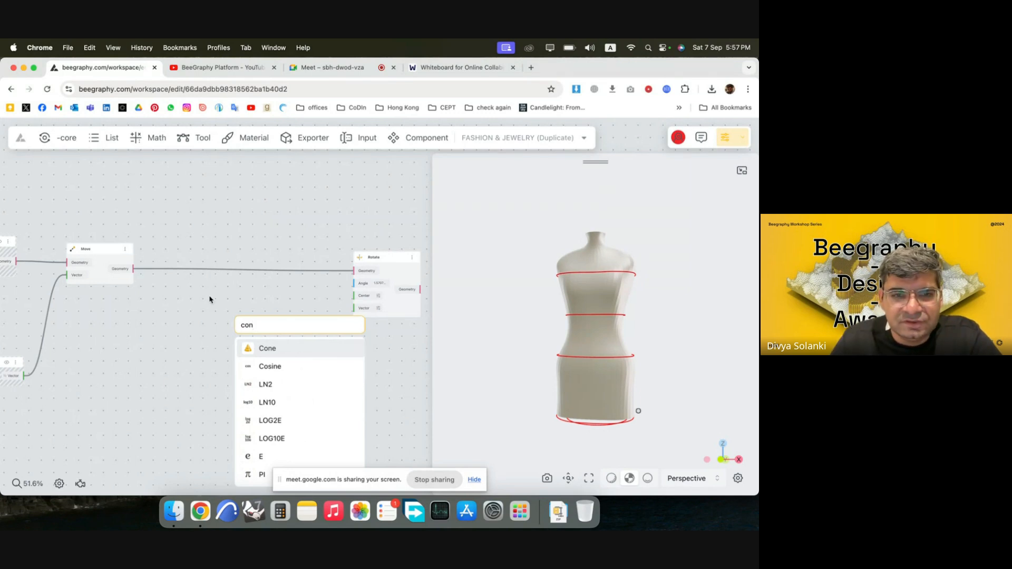
key("BackSpace")
key("BackSpace")
type("entr")
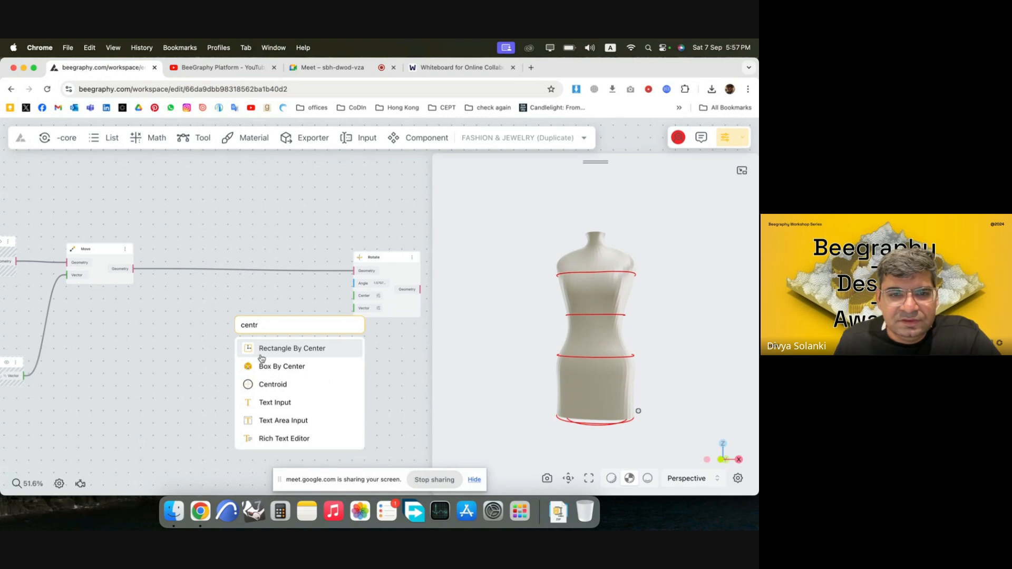
left_click(291, 385)
left_click_drag(213, 334, 242, 293)
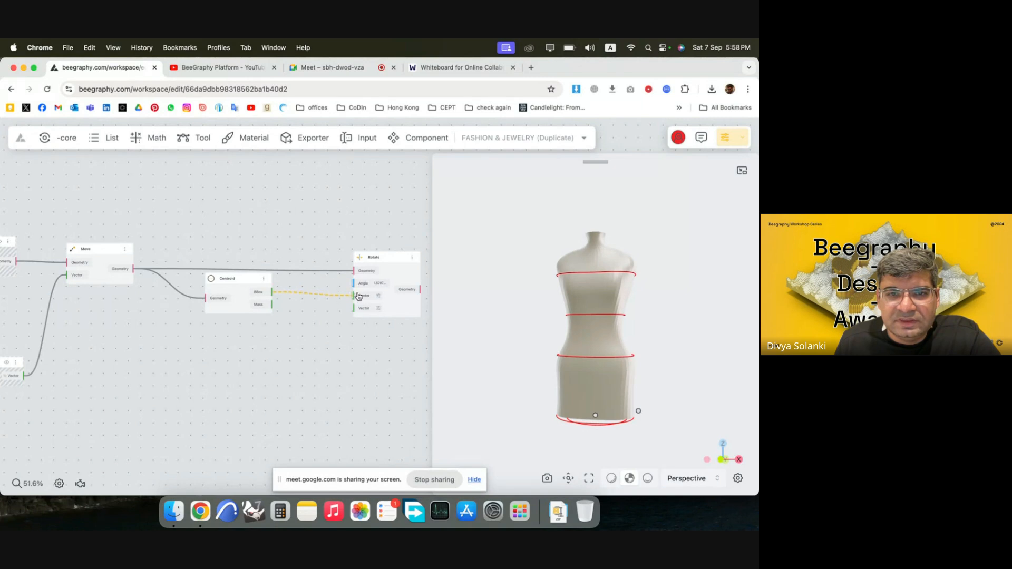
left_click_drag(358, 297, 357, 296)
left_click_drag(253, 285, 287, 317)
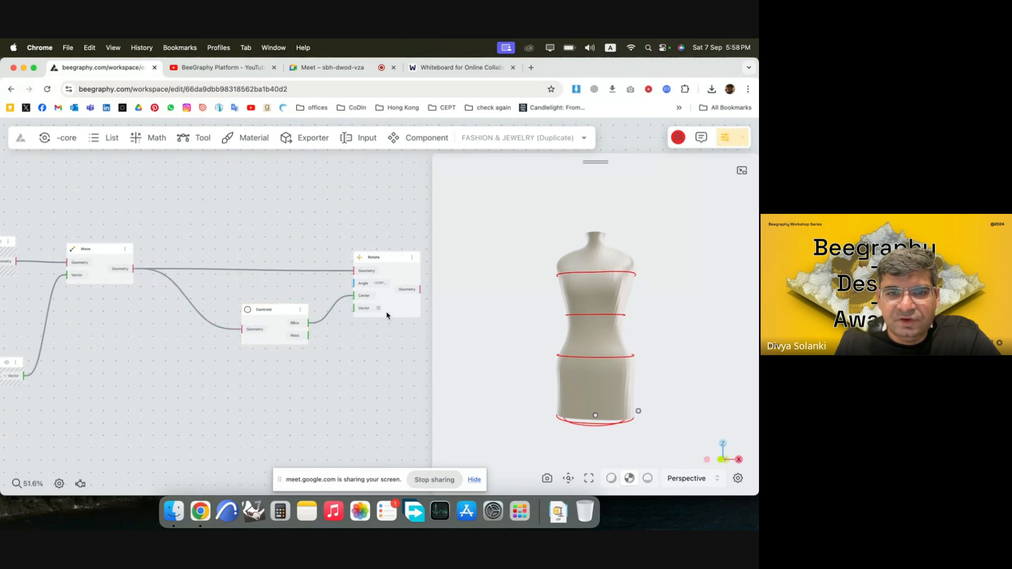
Add a VectorY node below the Centroid node and connect it to the Rotate node's Vector input as rotation axis.
left_click_drag(556, 405, 726, 444)
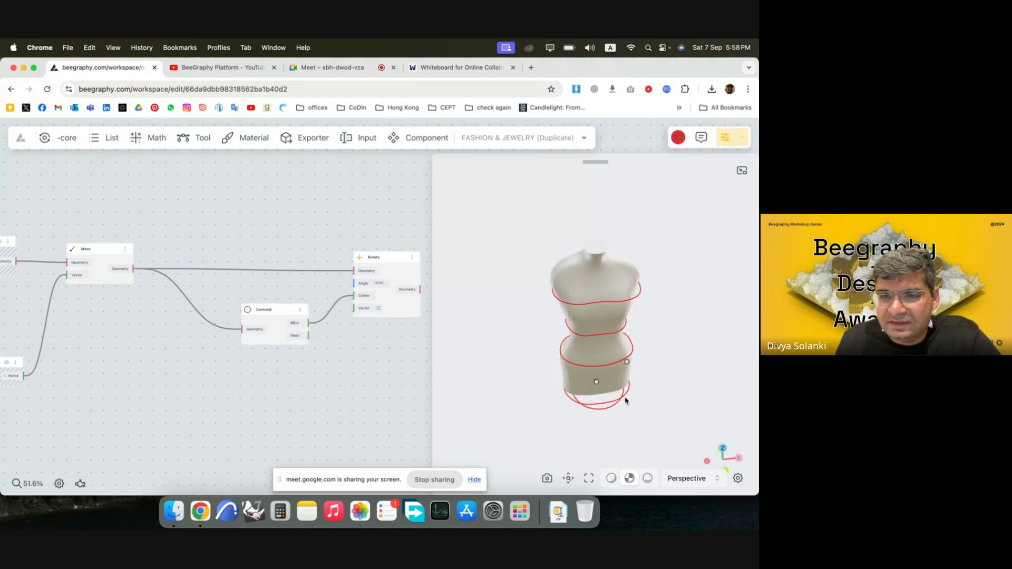
left_click_drag(607, 428, 598, 393)
double_click(311, 369)
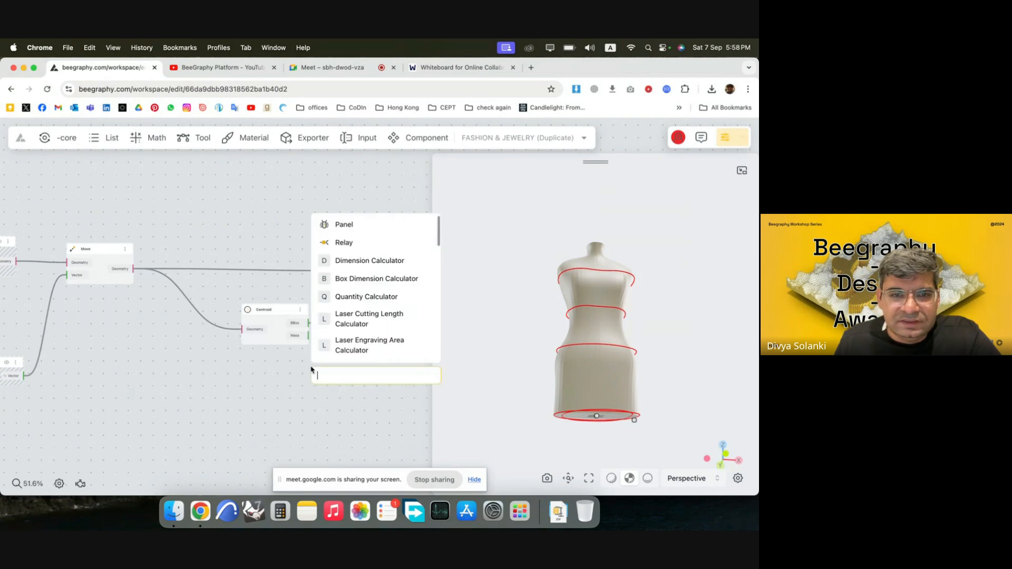
type("y")
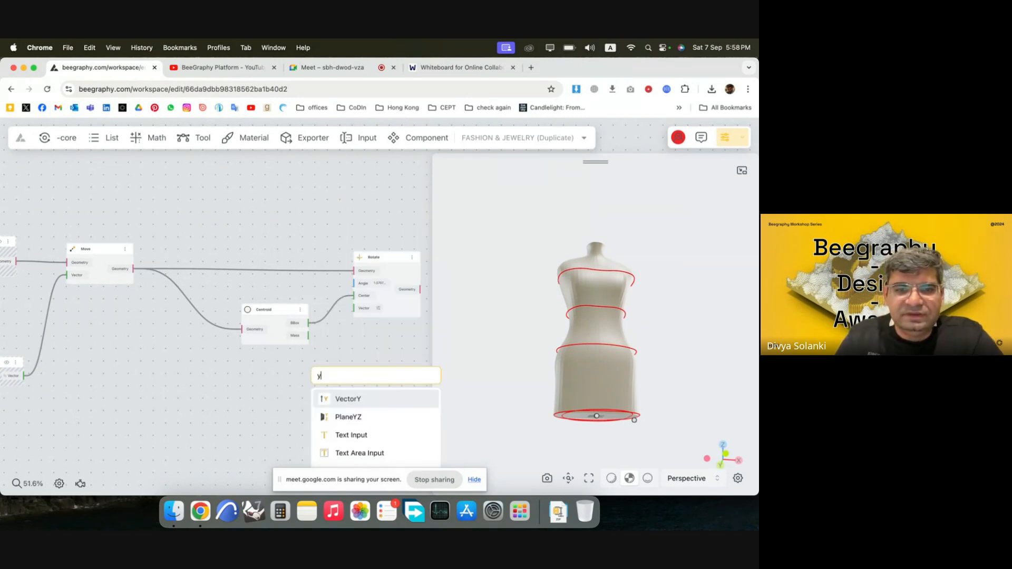
left_click(369, 404)
left_click_drag(343, 373, 276, 358)
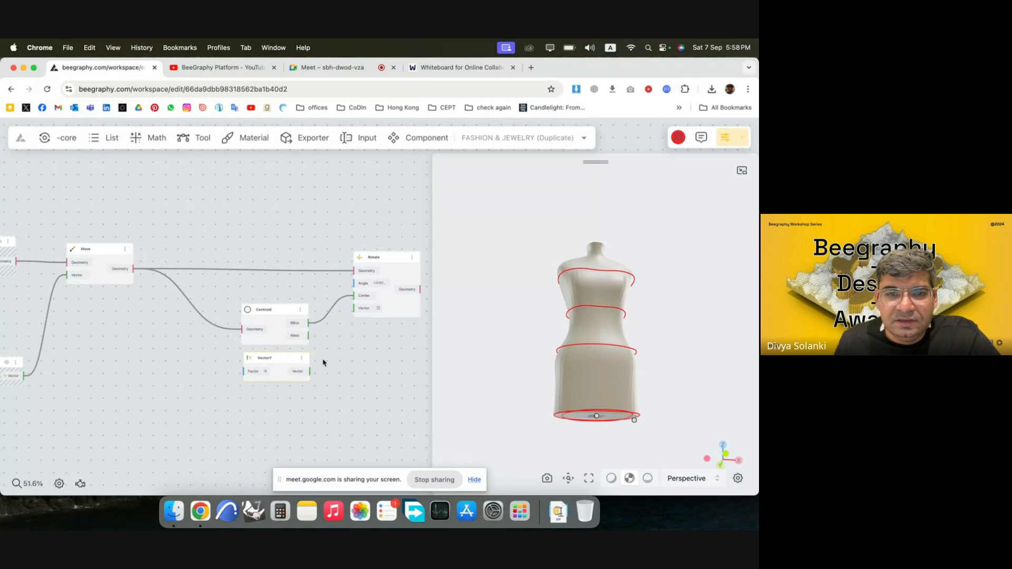
left_click_drag(359, 308, 358, 308)
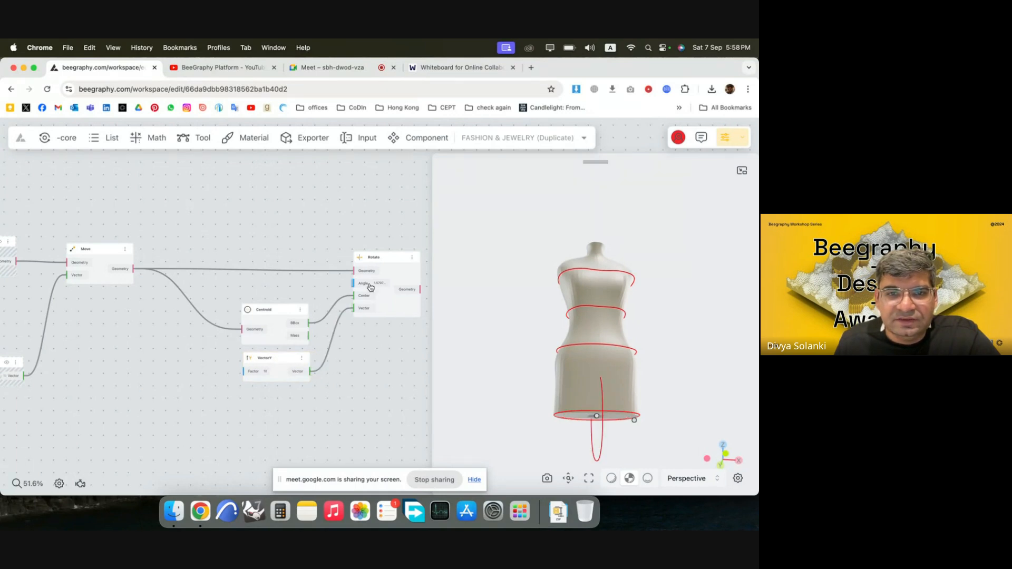
Add a DegToRad node above the Centroid node and connect its Radian output to the Rotate node's Angle input.
double_click(237, 290)
type("deg")
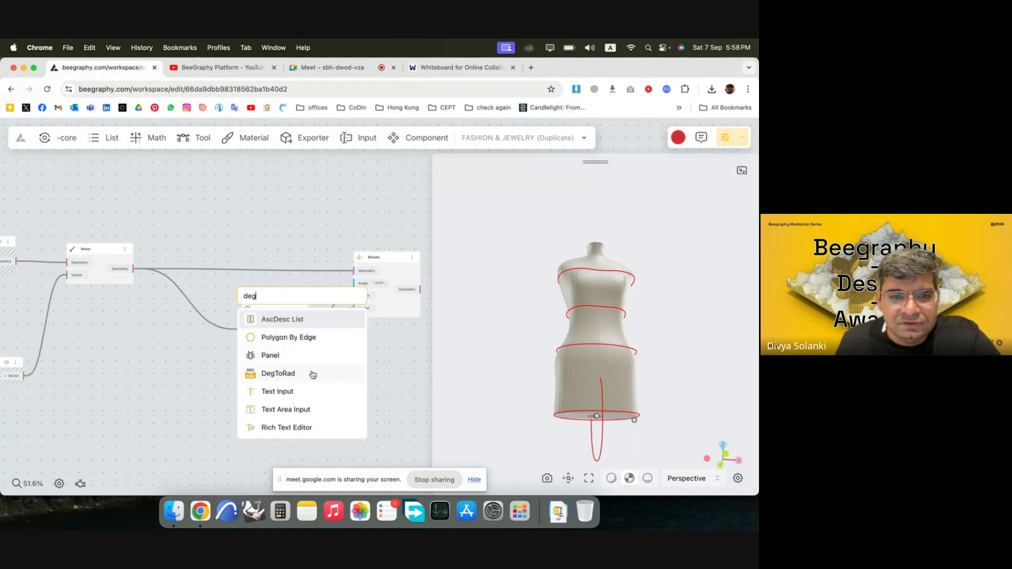
left_click(312, 374)
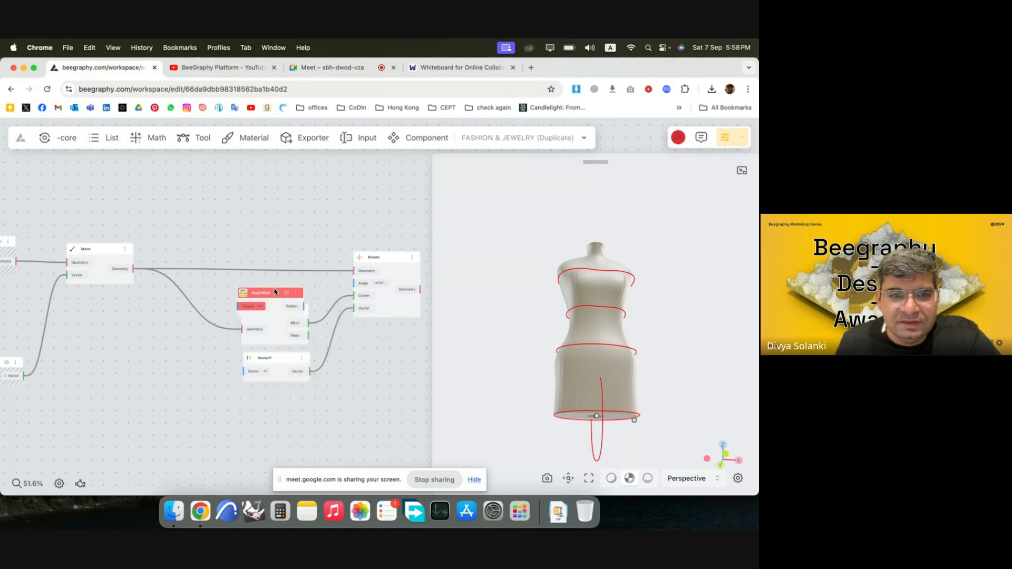
left_click_drag(277, 291, 276, 274)
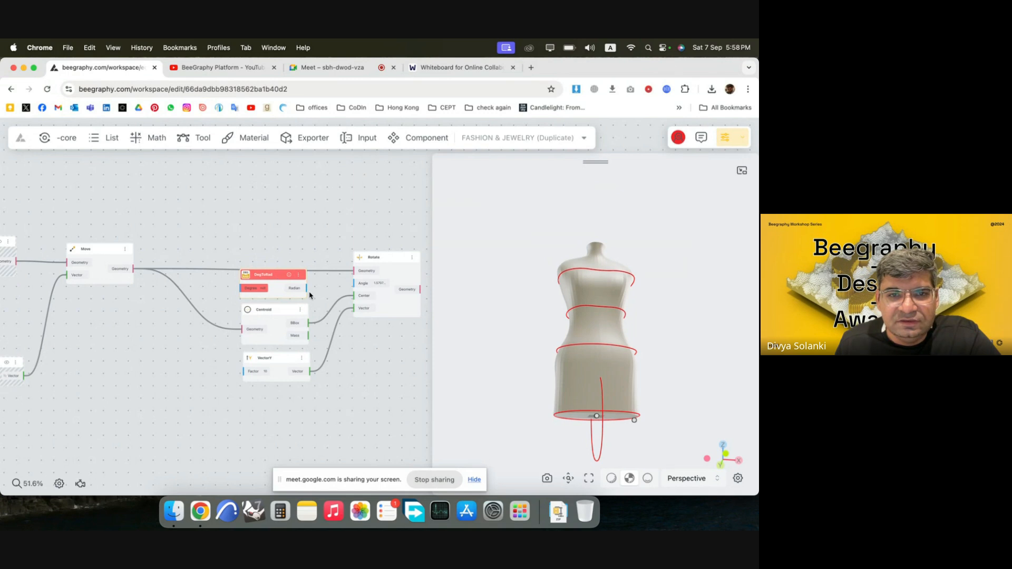
left_click_drag(341, 283, 353, 283)
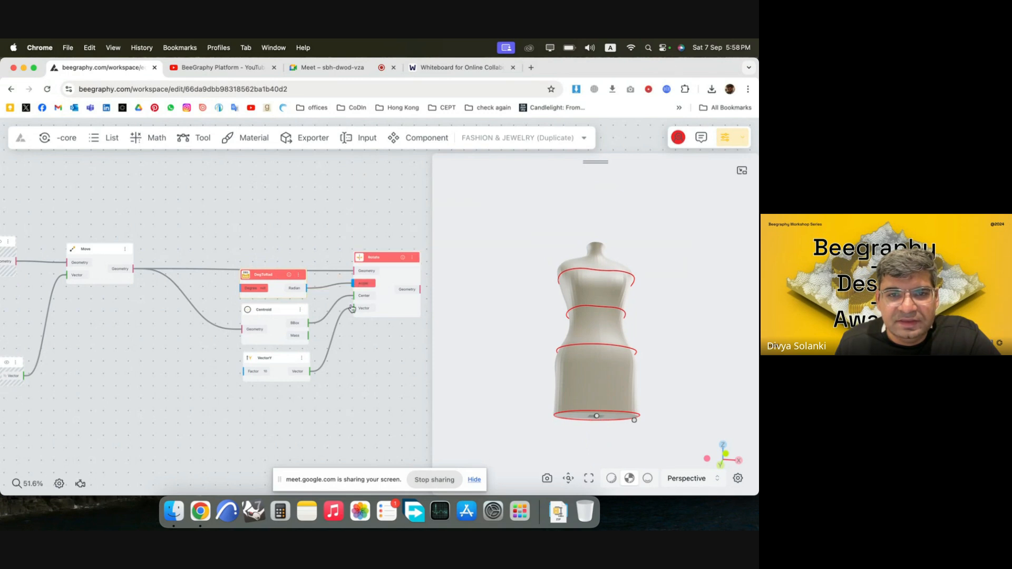
Add a Range Input node with the range 0 to 90 beside the DegToRad node and rename it Bottom Curve Angle.
double_click(160, 328)
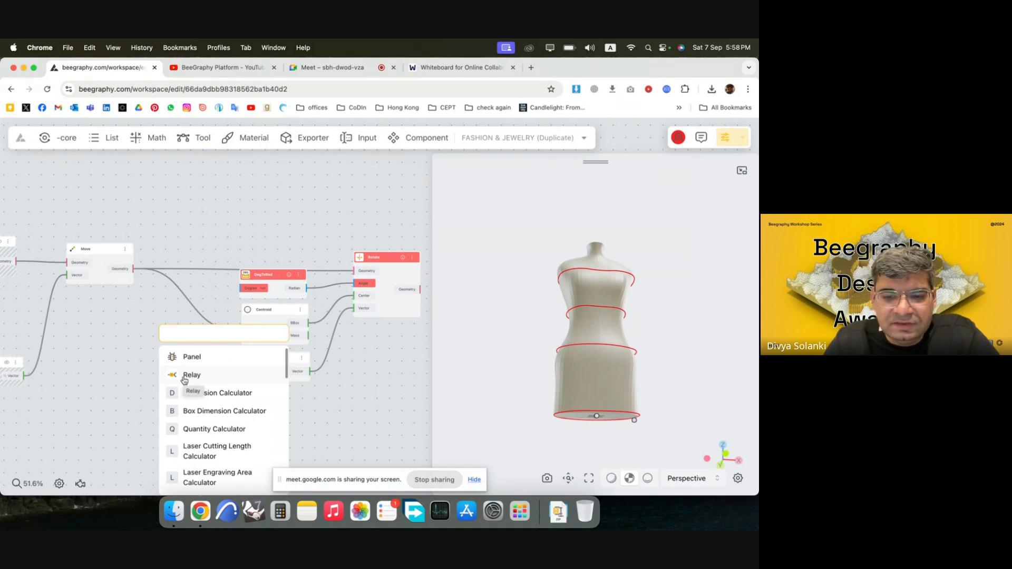
type("0<90")
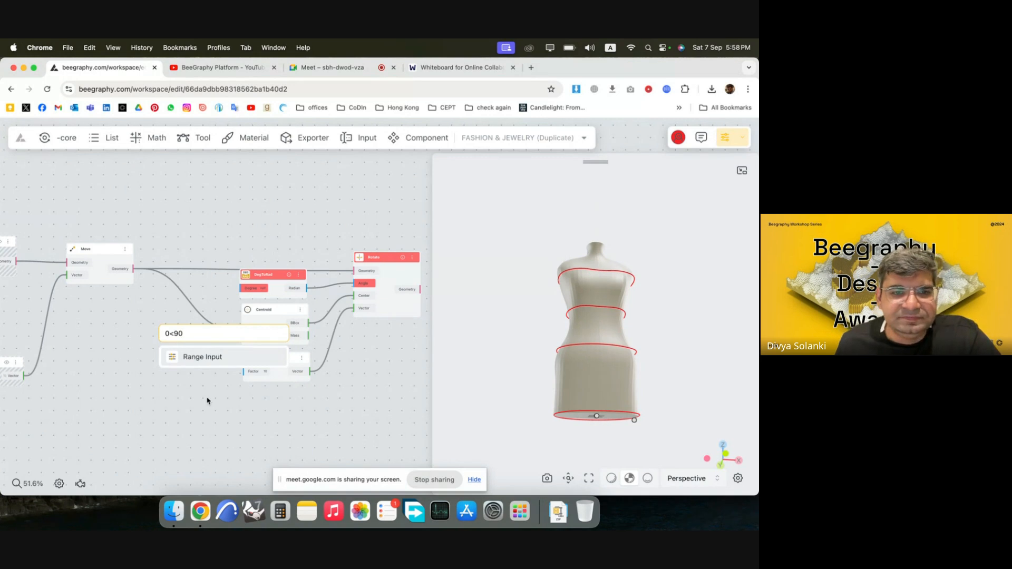
left_click(226, 365)
left_click_drag(188, 332, 160, 322)
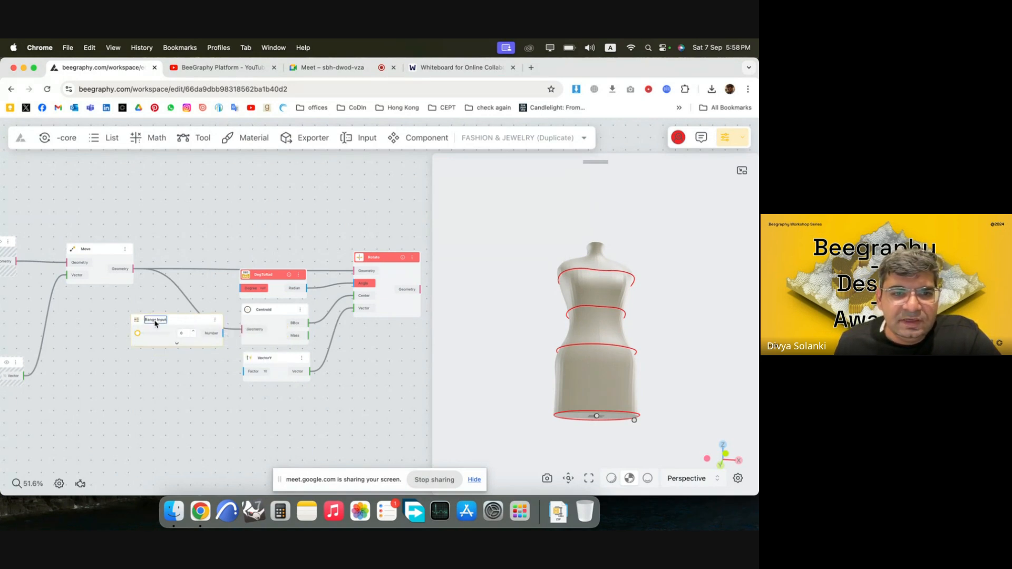
double_click(156, 323)
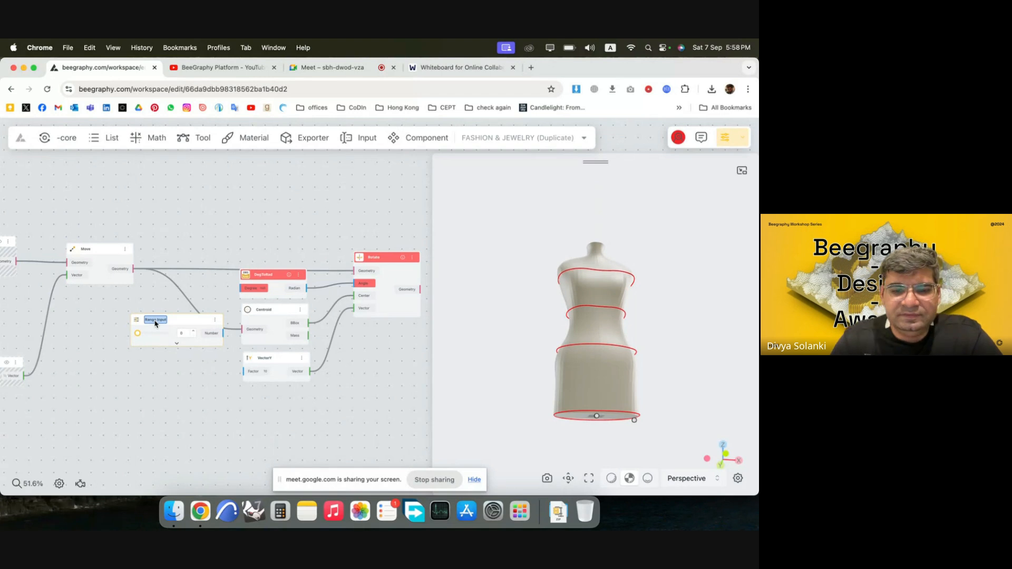
type("R")
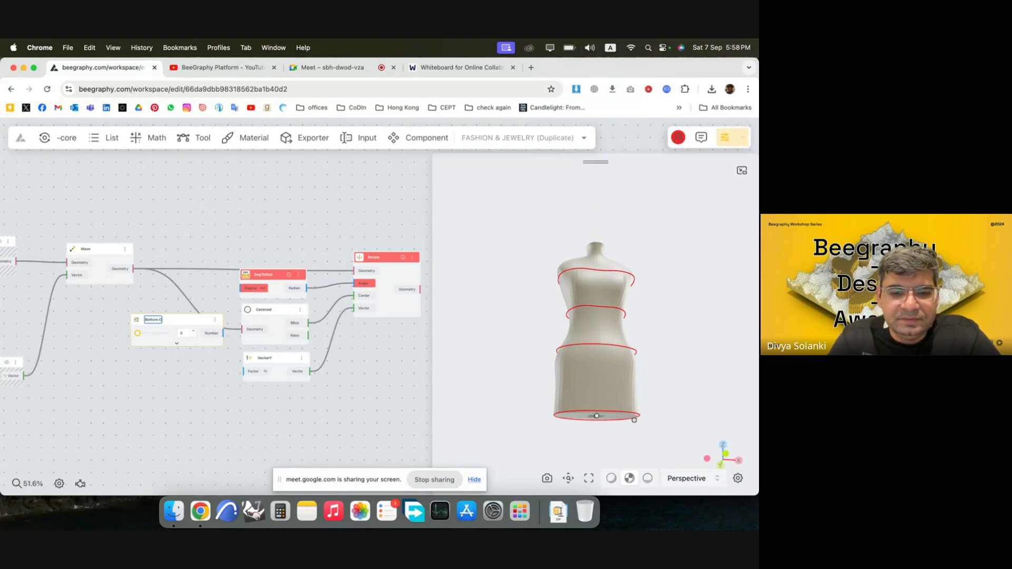
type("ottom Curve Angle")
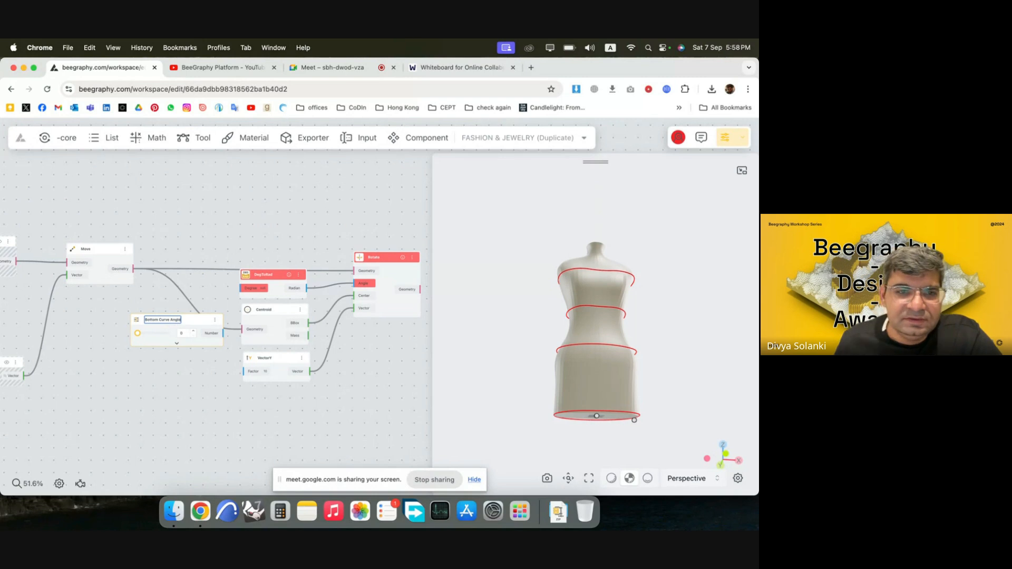
left_click(192, 371)
Connect the Bottom Curve Angle's Number output to DegToRad's Degree input and set the angle to about 28 degrees.
left_click_drag(227, 313, 242, 288)
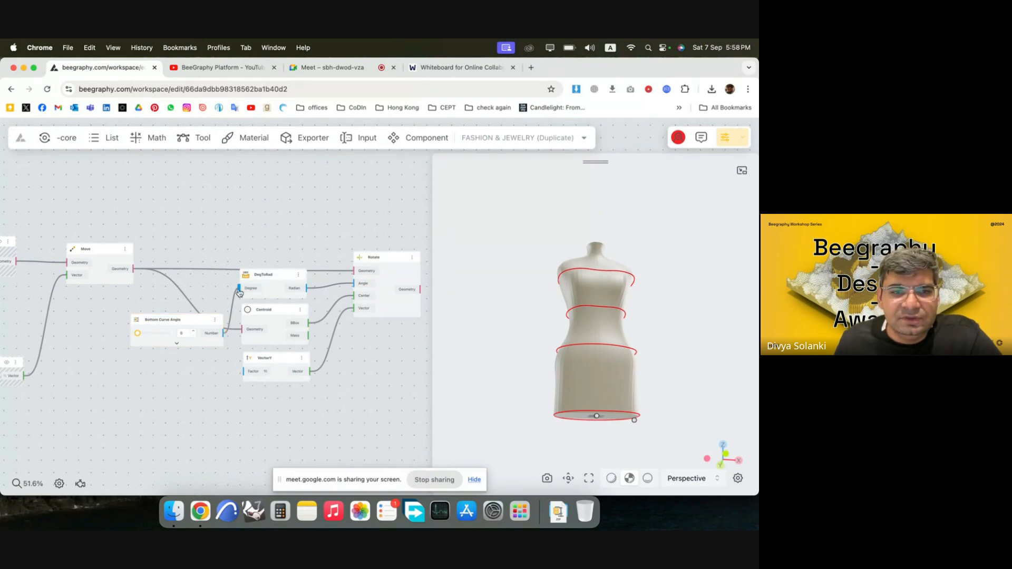
left_click_drag(196, 320, 152, 303)
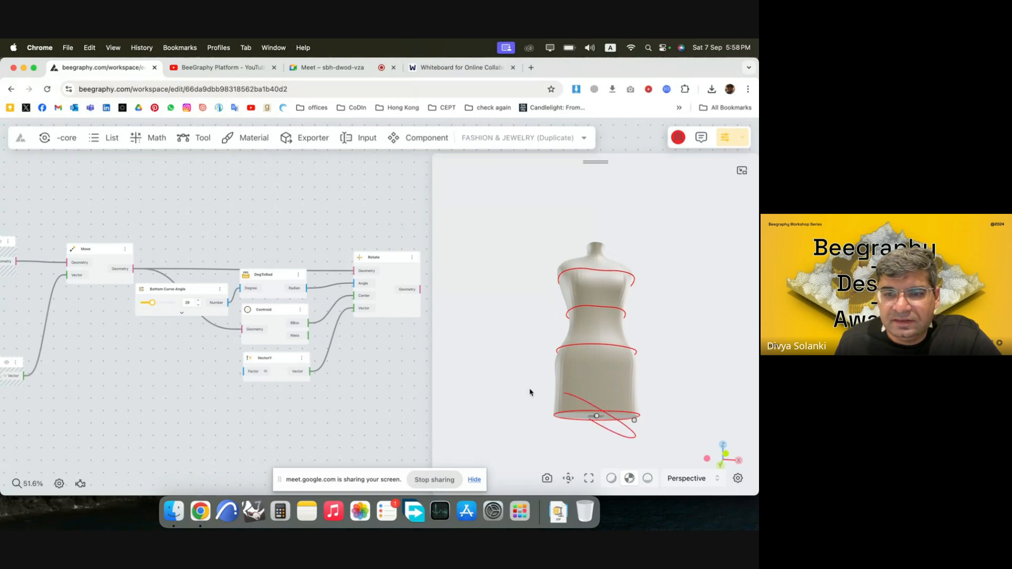
left_click_drag(530, 392, 517, 411)
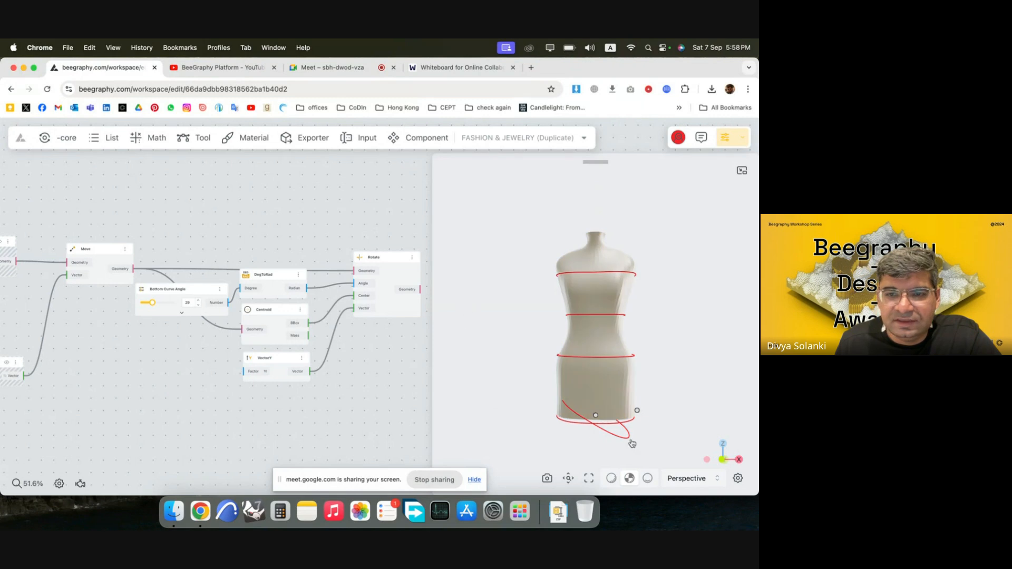
mouse_move(600, 430)
left_mouse_down()
mouse_move(635, 427)
mouse_move(593, 416)
left_mouse_up()
left_click_drag(203, 297, 204, 299)
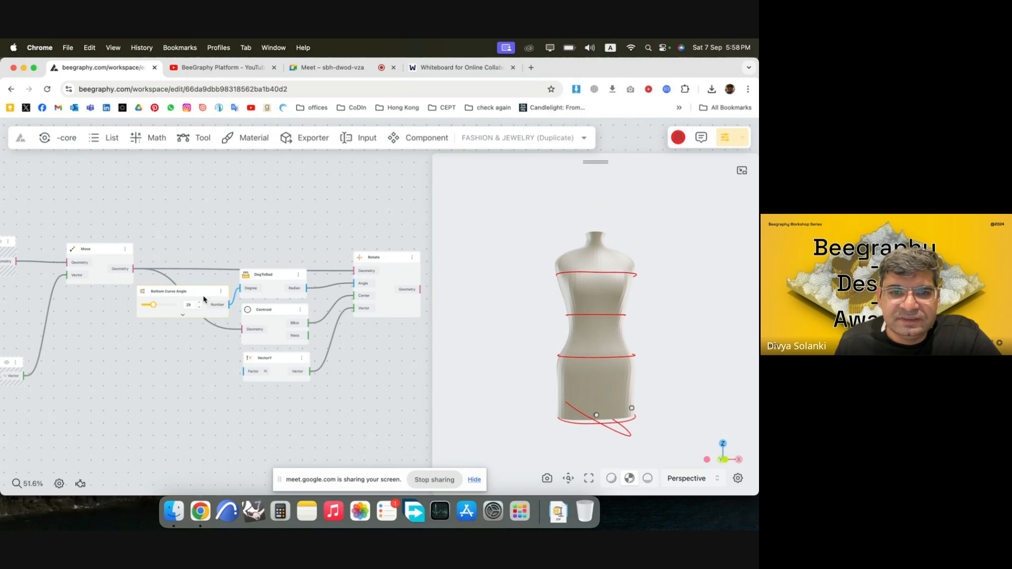
Hide the preview of the fourth chain's nodes preceding the Rotate node so only the rotated base curve is displayed.
scroll(347, 373, "down", 5)
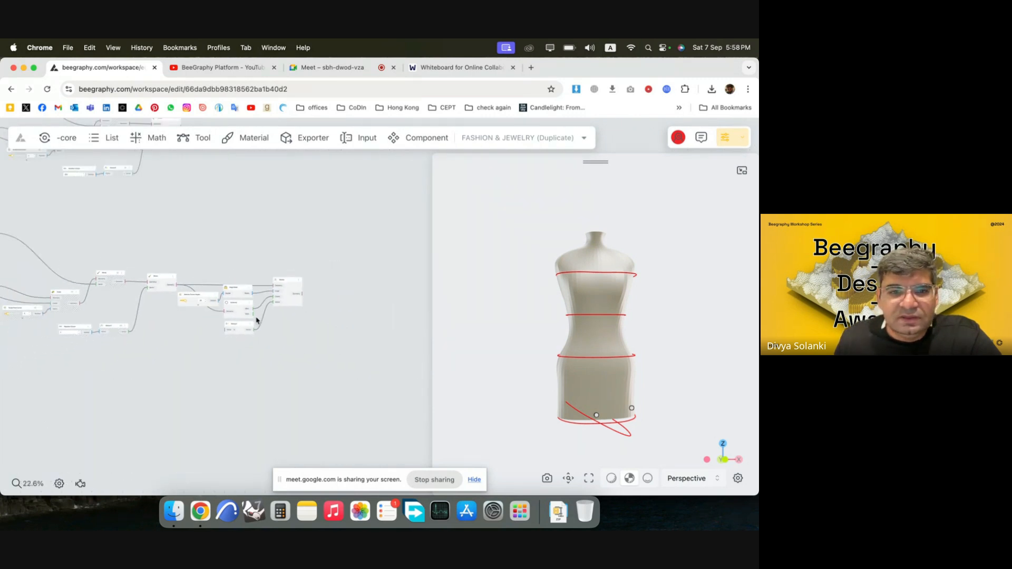
left_click_drag(248, 362, 74, 256)
right_click(173, 315)
left_click(180, 323)
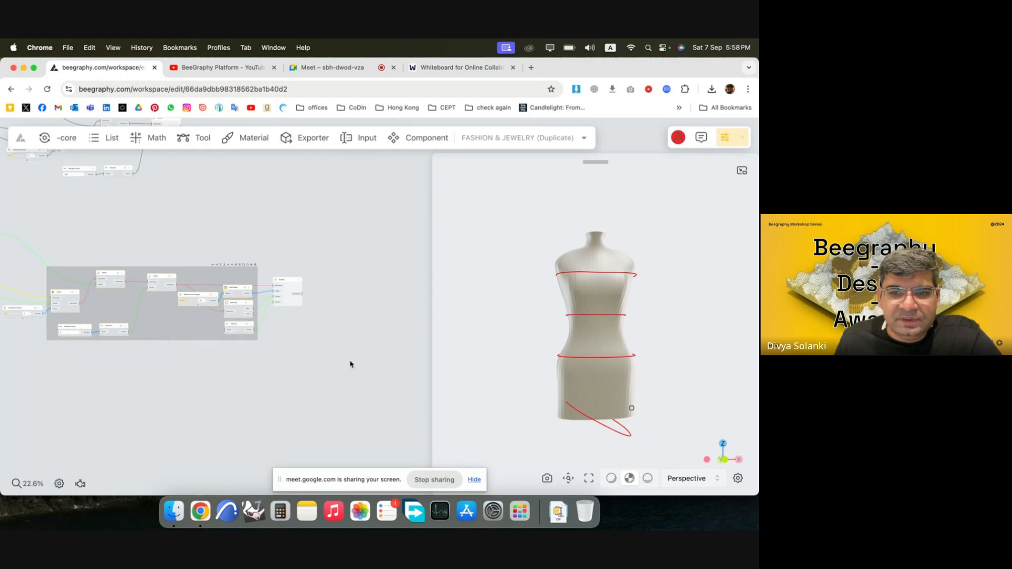
left_click(352, 364)
mouse_move(569, 417)
left_mouse_down()
mouse_move(549, 415)
mouse_move(563, 420)
left_mouse_up()
scroll(400, 317, "down", 1)
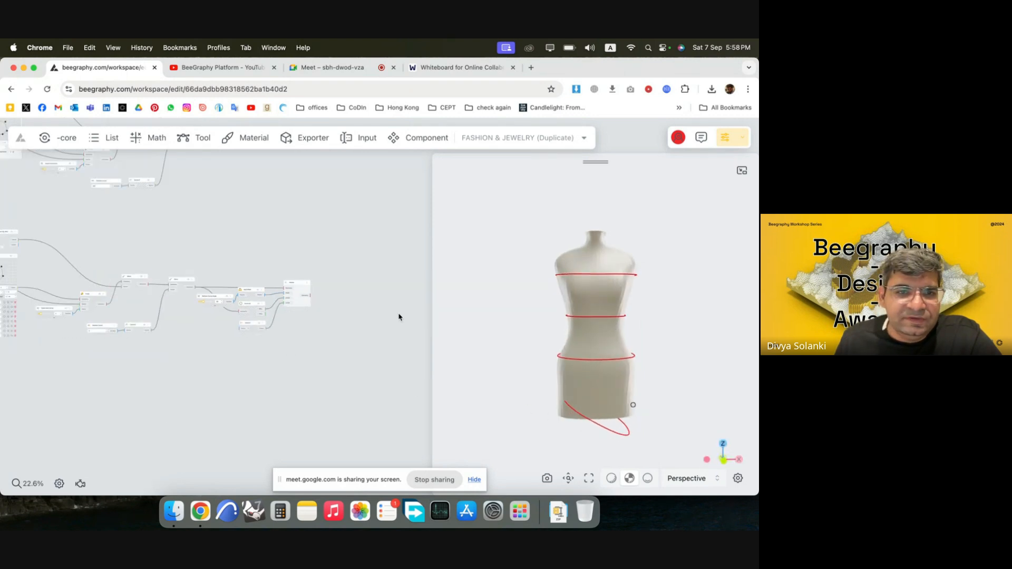
Widen the base curve in its Curve Editor by moving the two control points on each side outward.
scroll(72, 293, "up", 10)
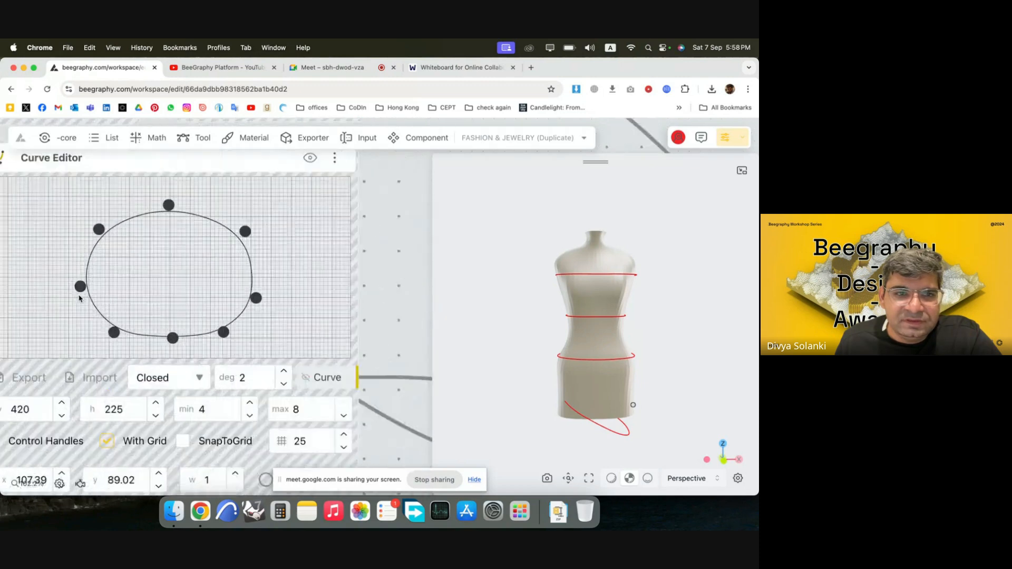
left_click_drag(79, 288, 65, 284)
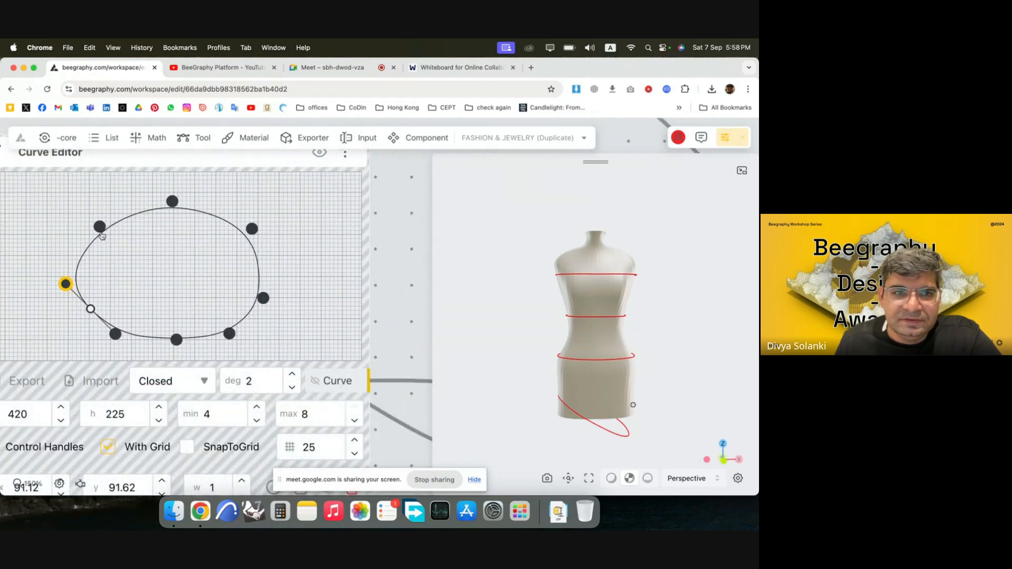
left_click_drag(100, 228, 81, 220)
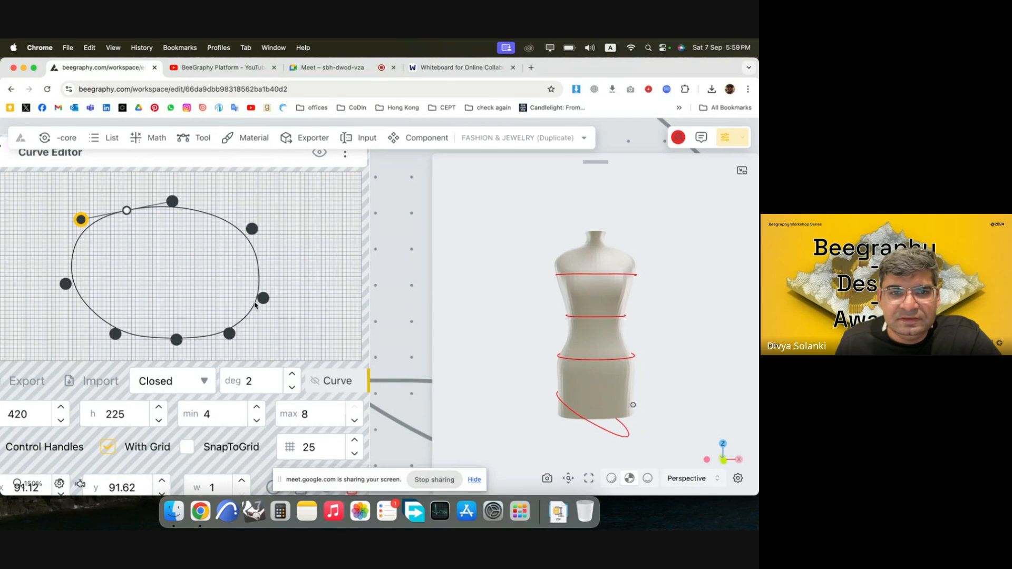
left_click_drag(263, 298, 287, 294)
left_click_drag(252, 229, 298, 216)
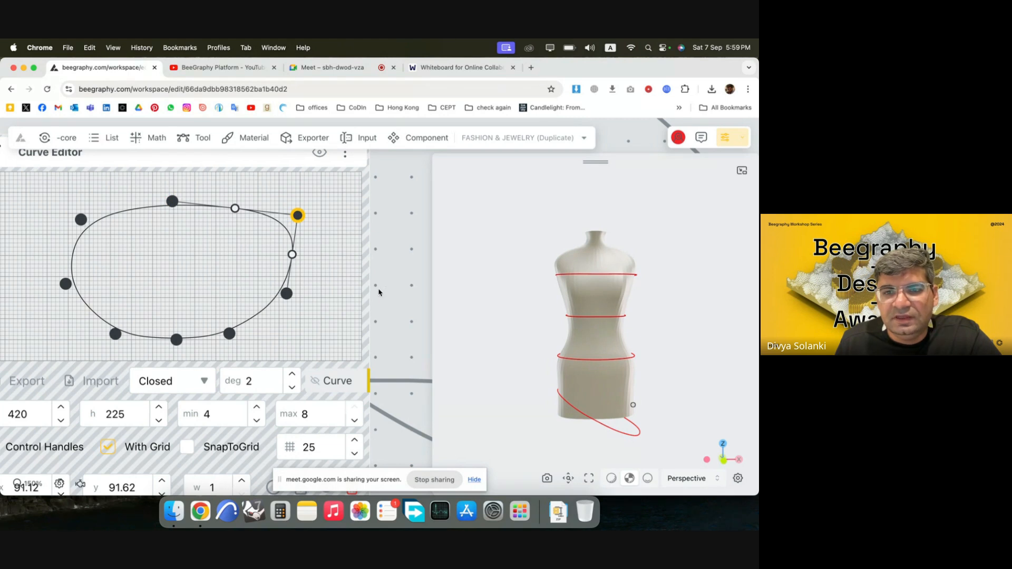
Inspect the reshaped, tilted base curve against the mannequin from the front, from above and close up.
mouse_move(580, 389)
left_mouse_down()
mouse_move(501, 347)
mouse_move(546, 380)
mouse_move(643, 396)
mouse_move(597, 385)
mouse_move(567, 344)
mouse_move(518, 327)
mouse_move(566, 352)
mouse_move(568, 380)
left_mouse_up()
left_click_drag(619, 310, 621, 331)
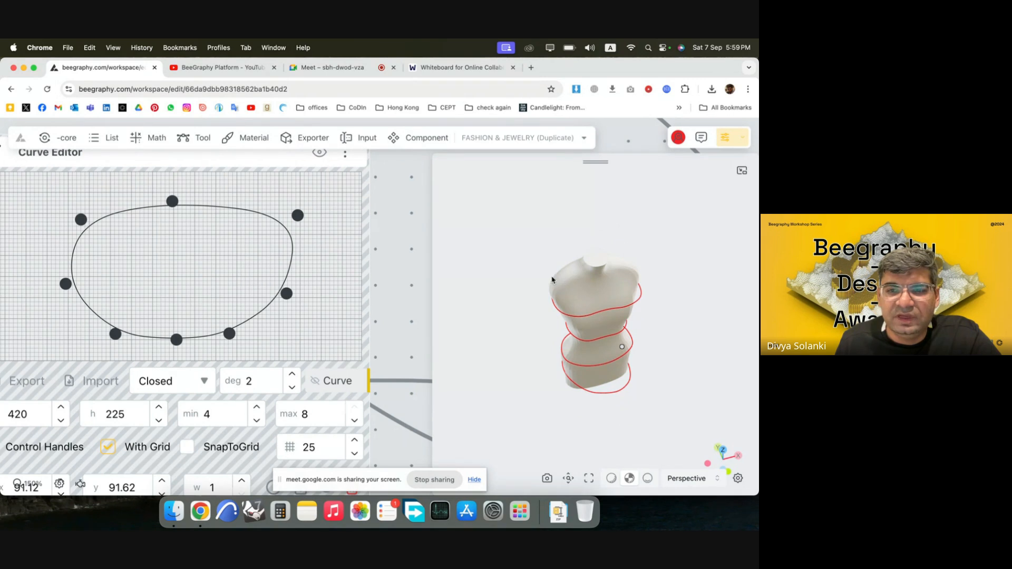
left_click_drag(580, 310, 609, 268)
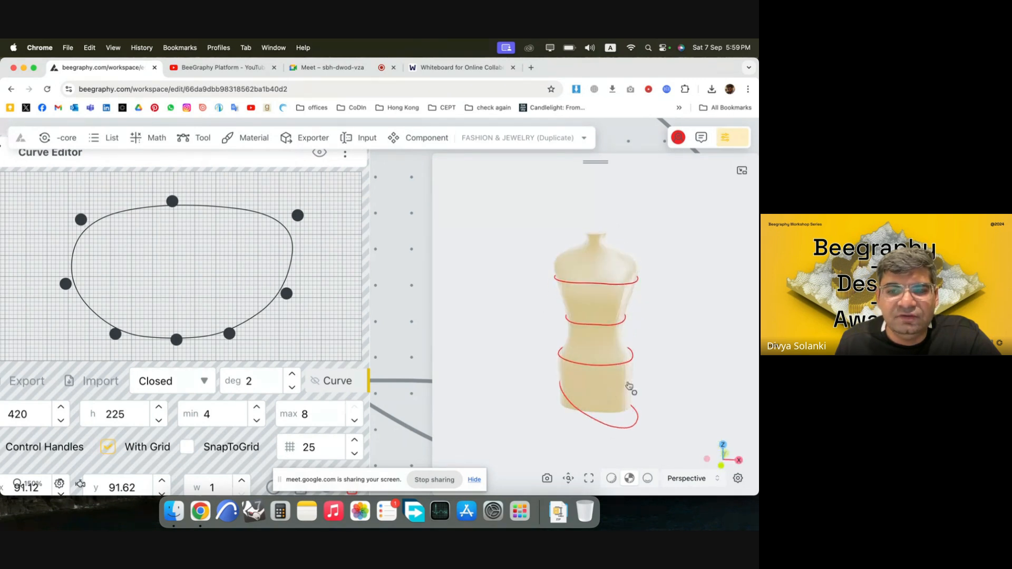
mouse_move(629, 386)
left_mouse_down()
mouse_move(576, 362)
mouse_move(630, 376)
left_mouse_up()
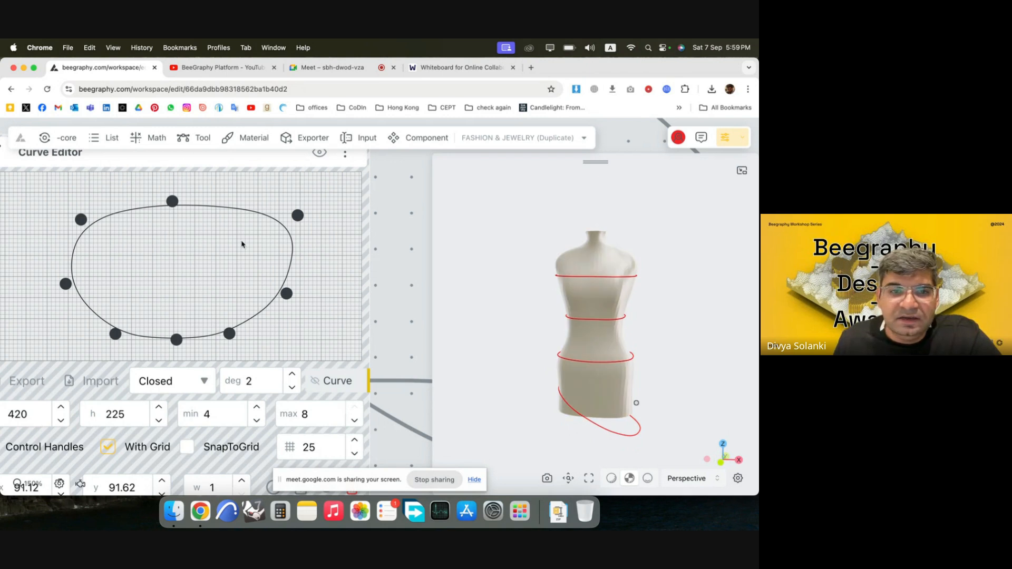
left_click_drag(605, 320, 659, 381)
scroll(616, 353, "up", 5)
left_click_drag(615, 353, 522, 297)
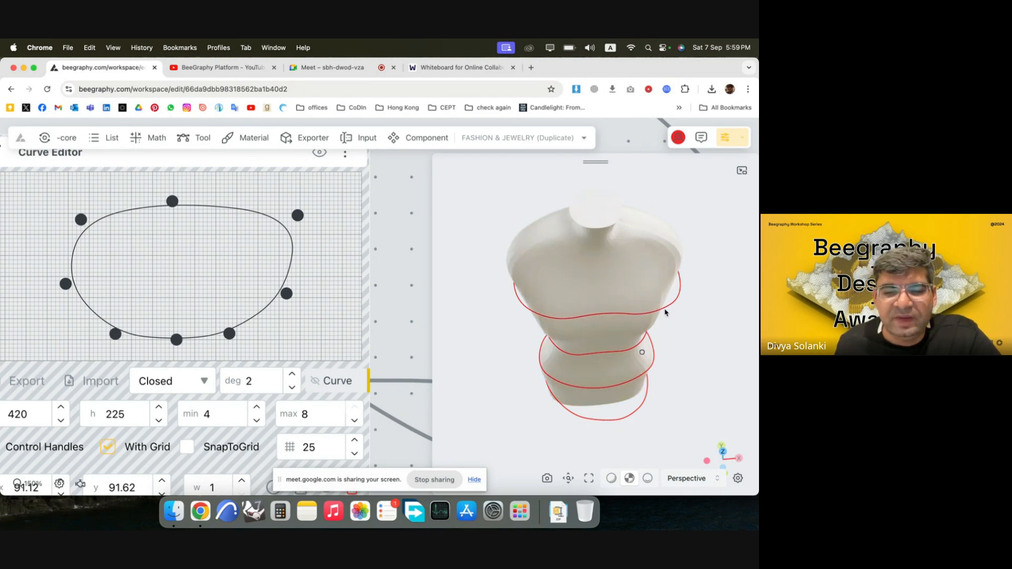
Locate the bust curve chain's final Move node and examine the section curves around the mannequin.
scroll(174, 251, "down", 10)
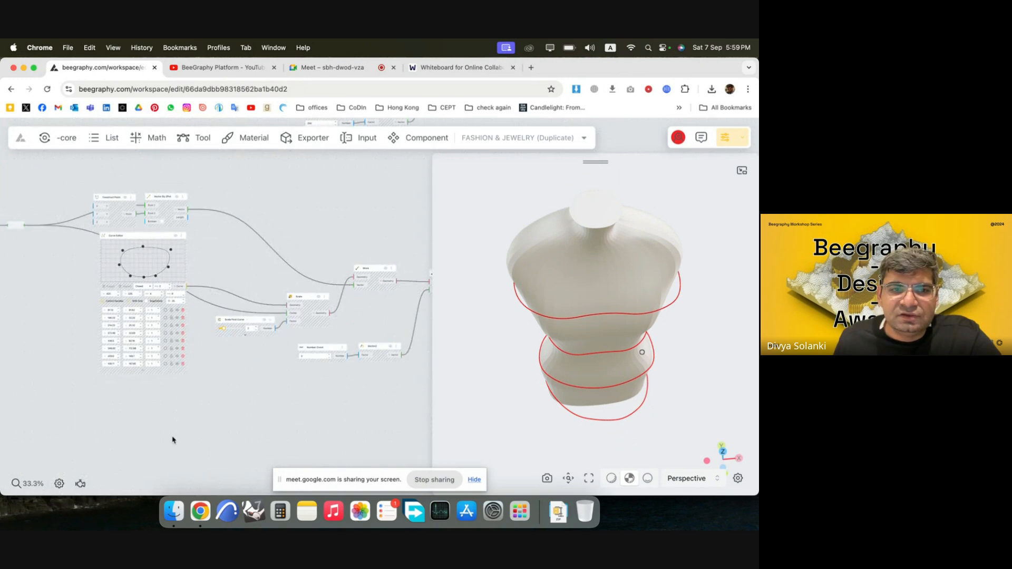
scroll(173, 432, "down", 8)
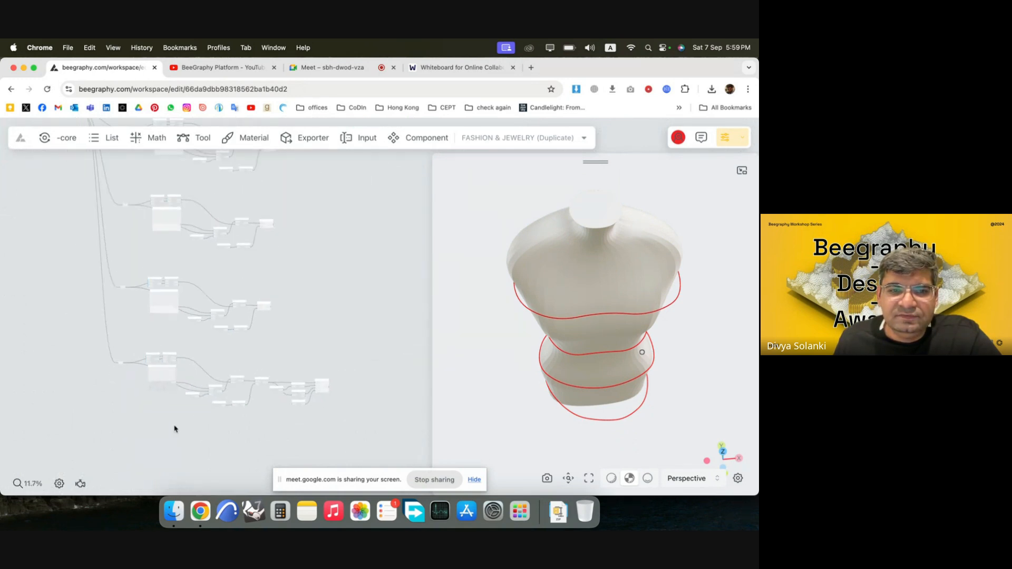
scroll(175, 429, "down", 4)
scroll(284, 223, "up", 5)
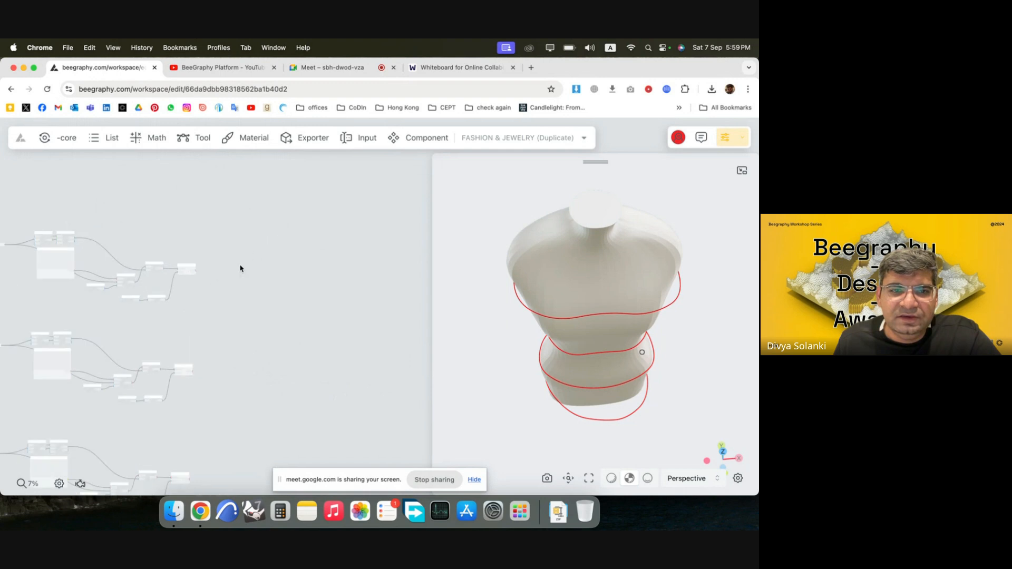
scroll(185, 276, "up", 8)
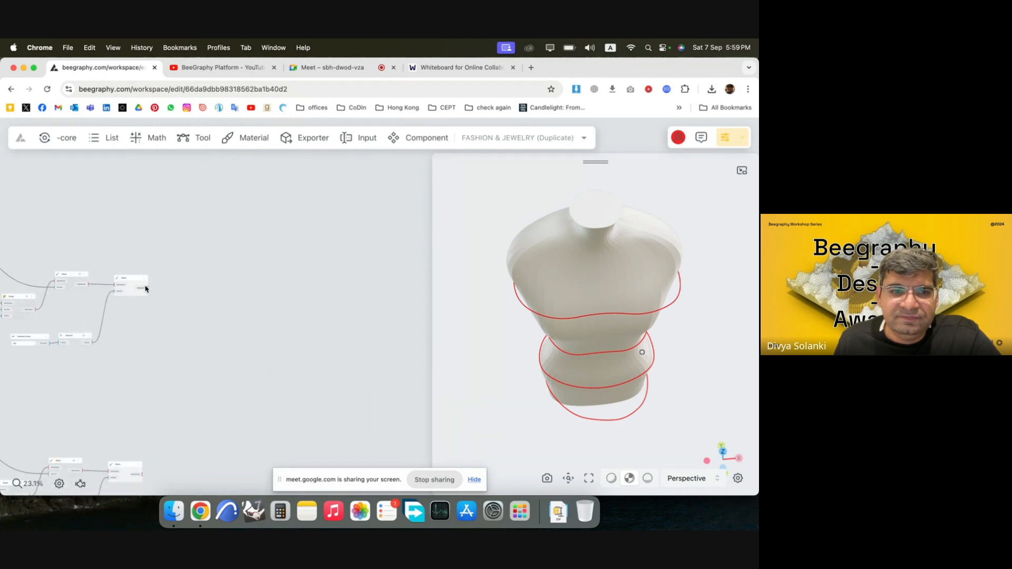
scroll(146, 289, "up", 8)
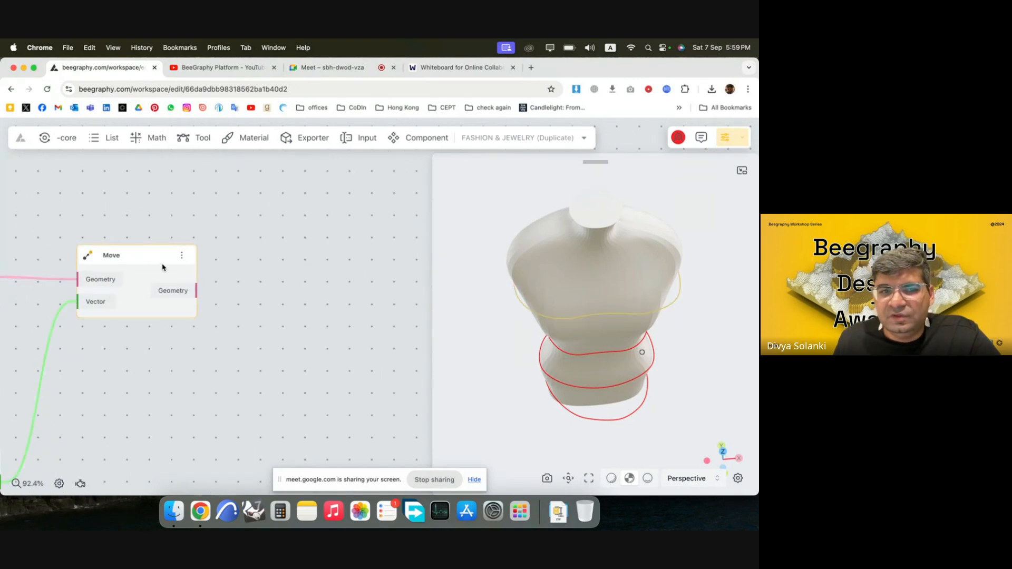
scroll(132, 227, "down", 3)
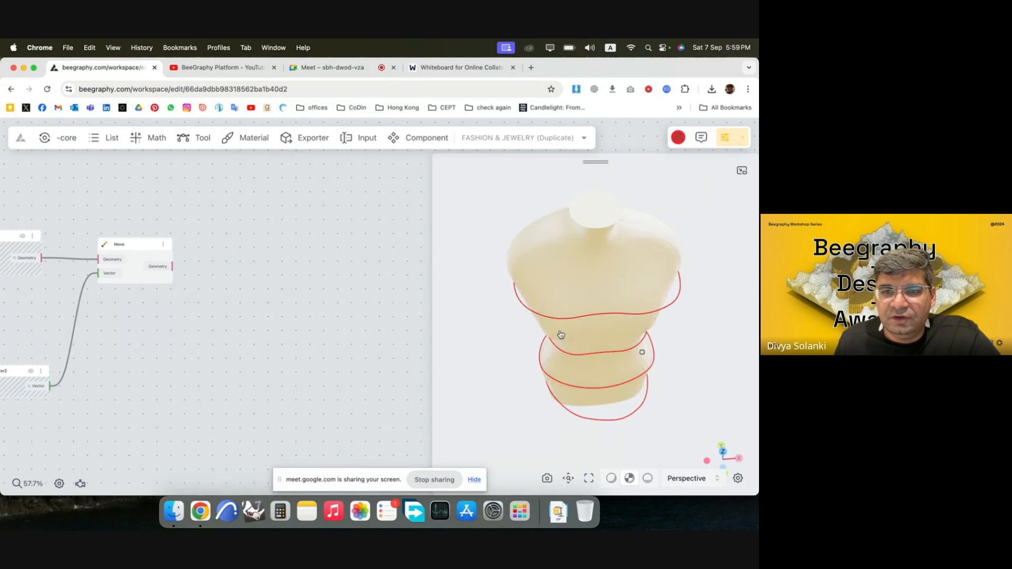
left_click_drag(561, 335, 559, 321)
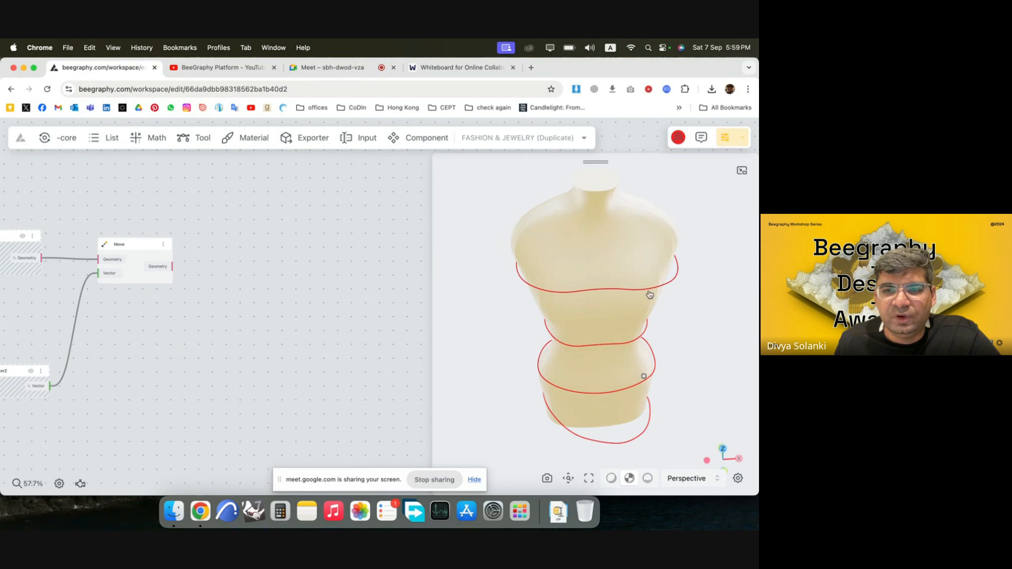
double_click(317, 274)
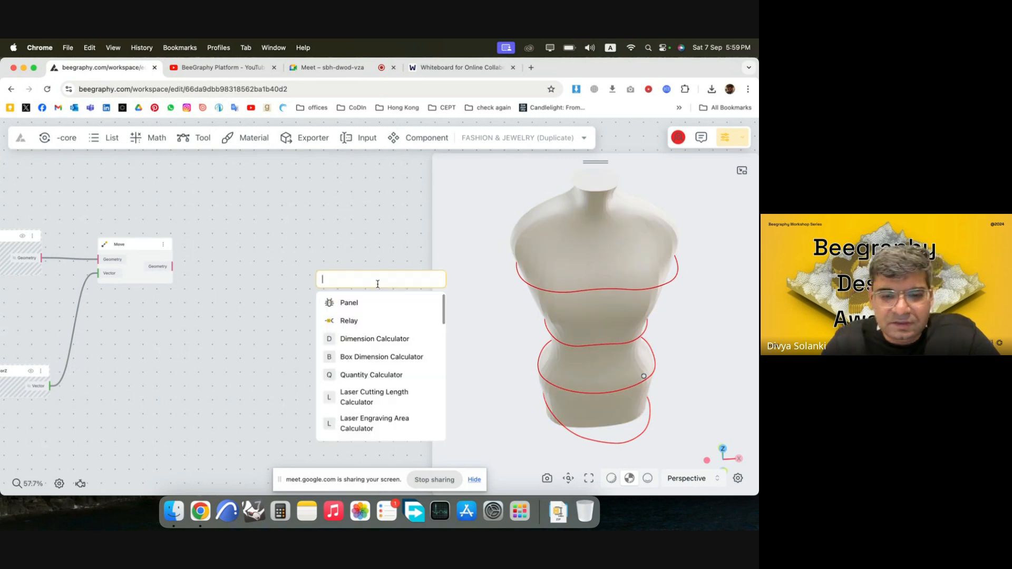
type("div")
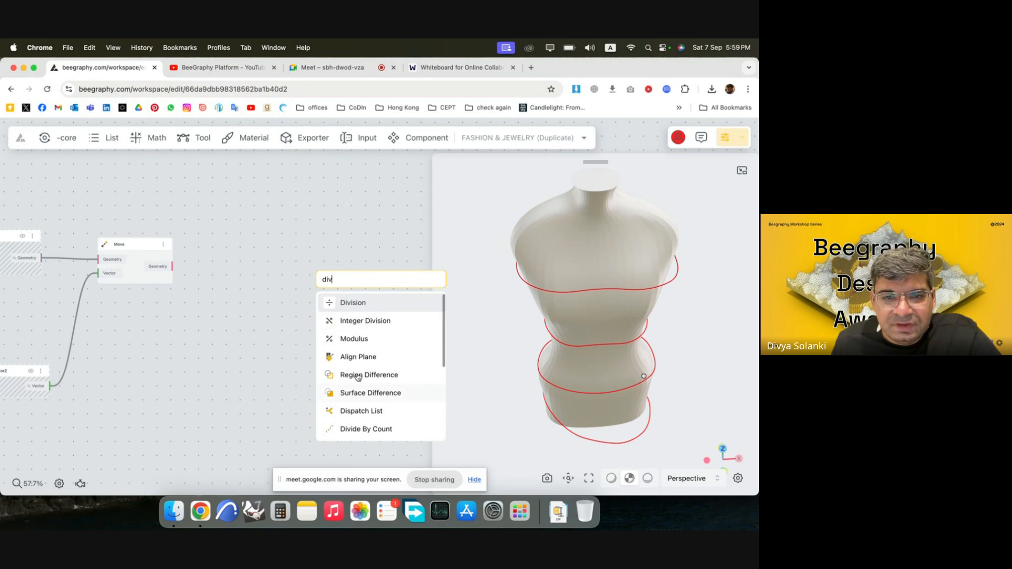
left_click(267, 300)
Add a Divide By Count node fed by the bust curve's final Move Geometry output into its Curve input, placed well clear of the Move node.
double_click(284, 249)
type("divi")
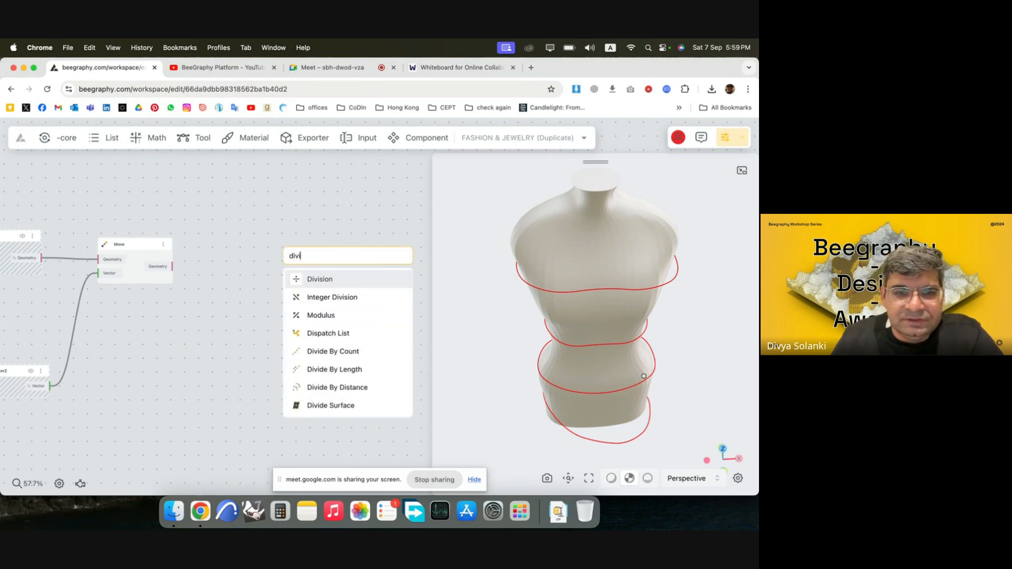
left_click(354, 351)
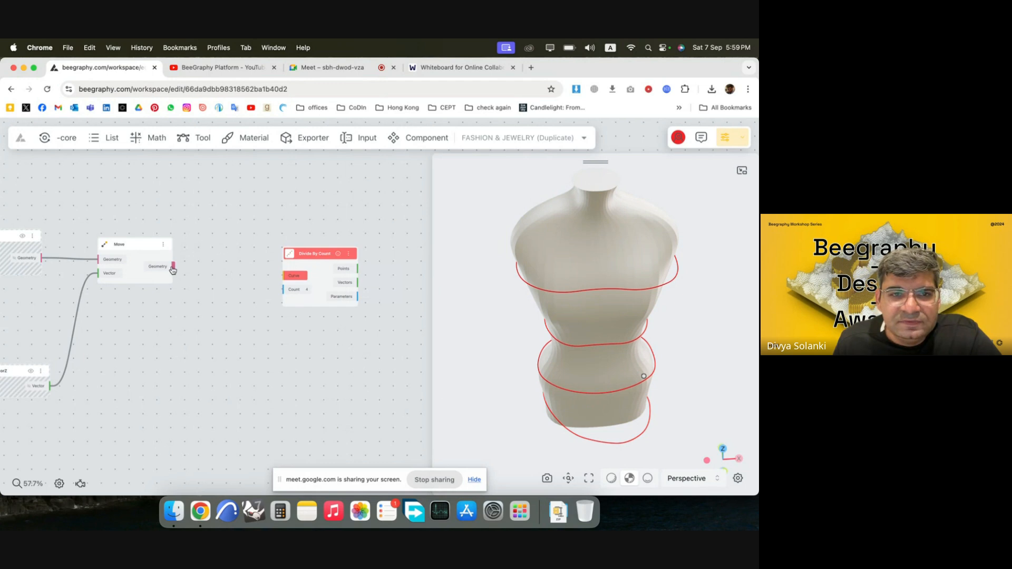
left_click_drag(173, 269, 289, 279)
scroll(134, 271, "down", 5)
scroll(428, 289, "up", 3)
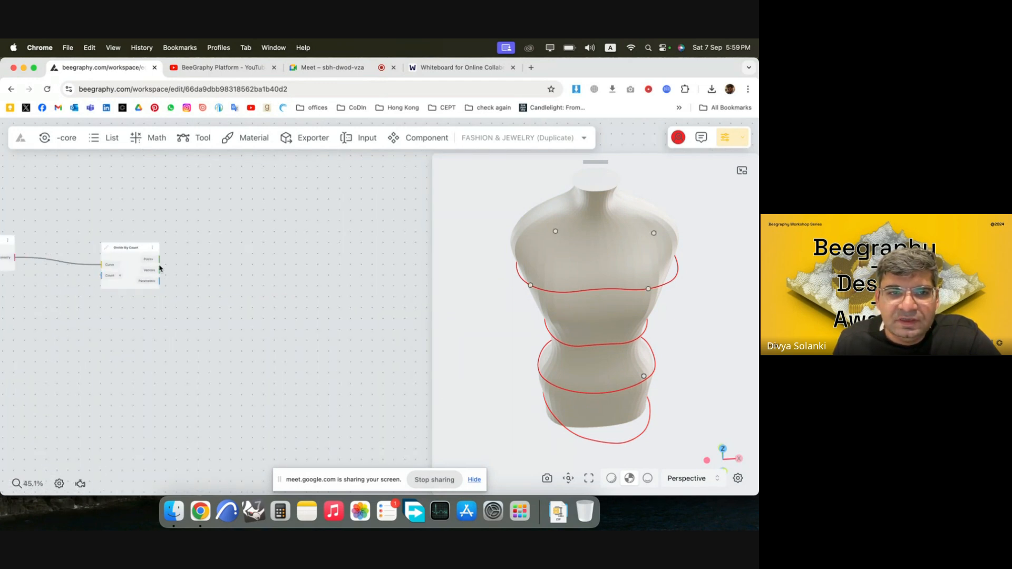
left_click_drag(129, 257, 275, 252)
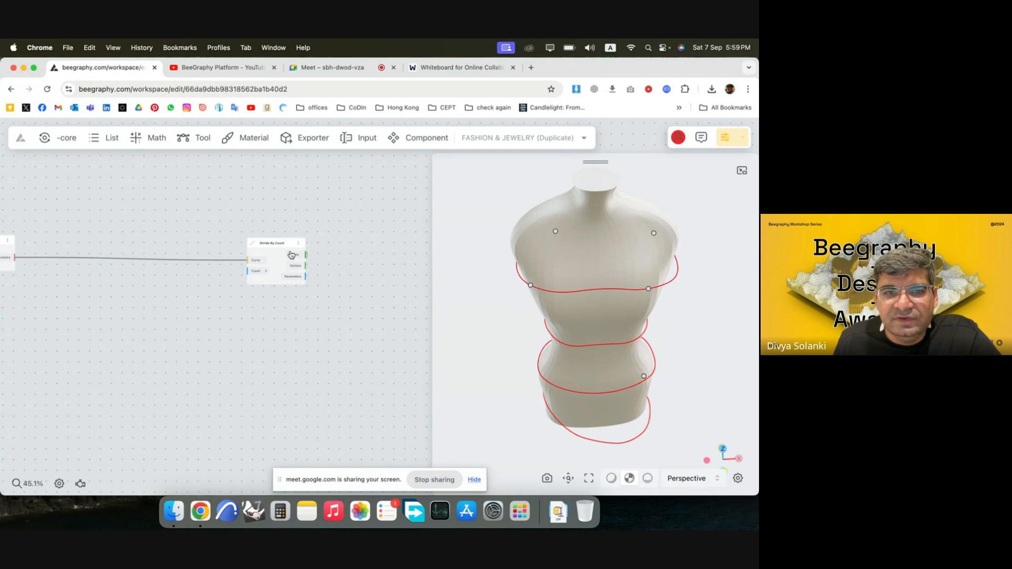
scroll(385, 301, "up", 3)
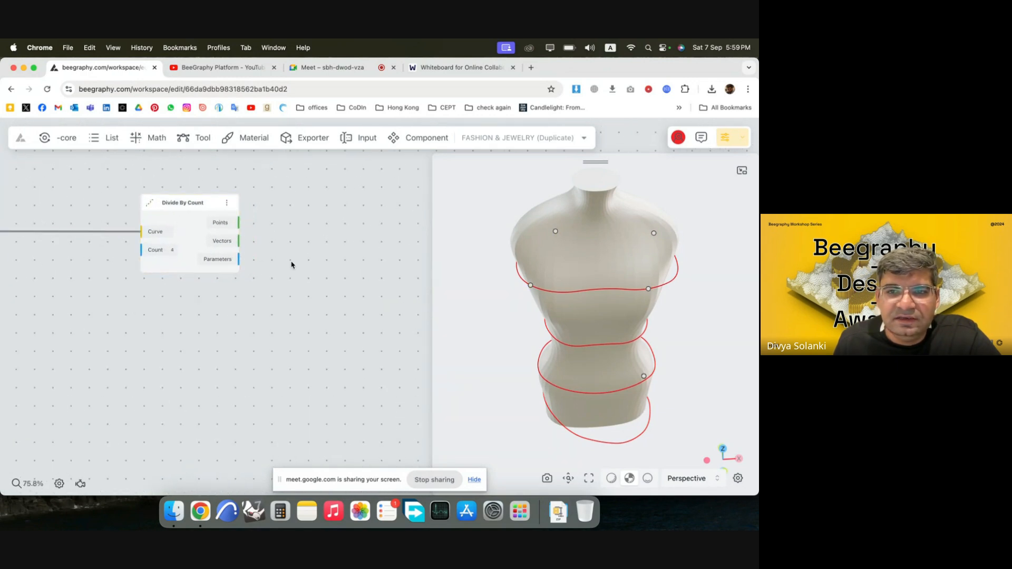
scroll(295, 266, "down", 2)
double_click(72, 279)
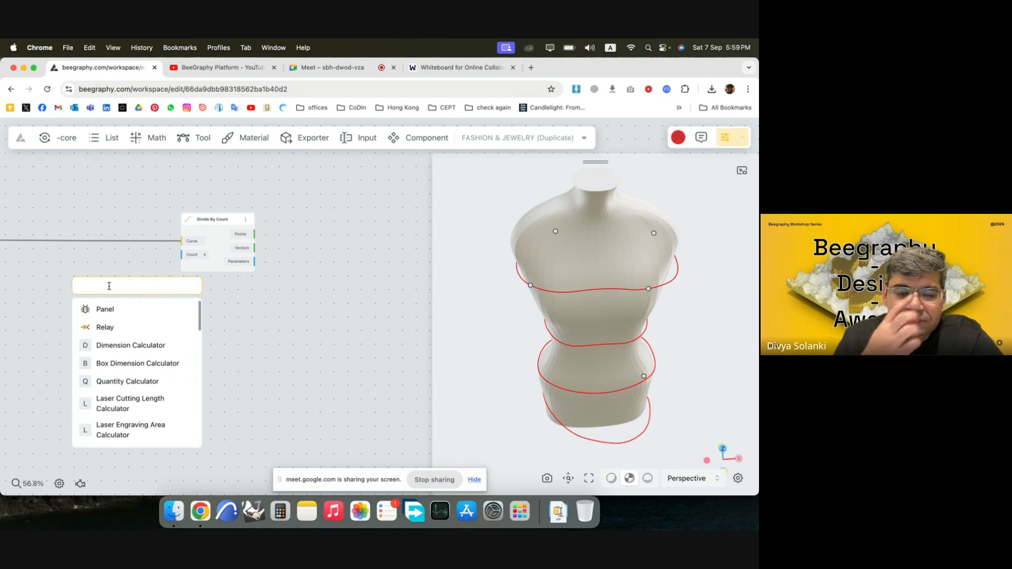
type("num")
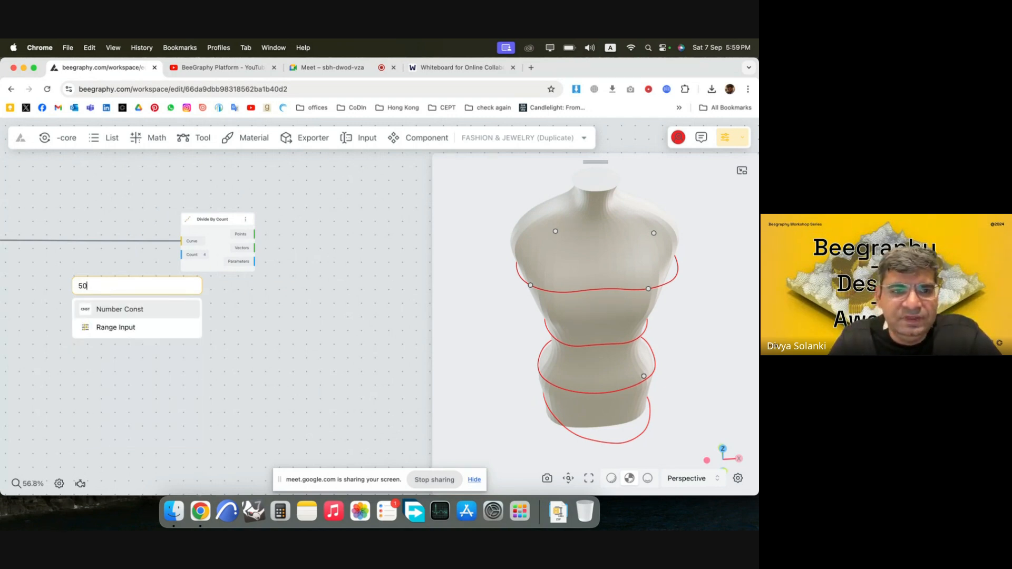
key("Return")
key("Delete")
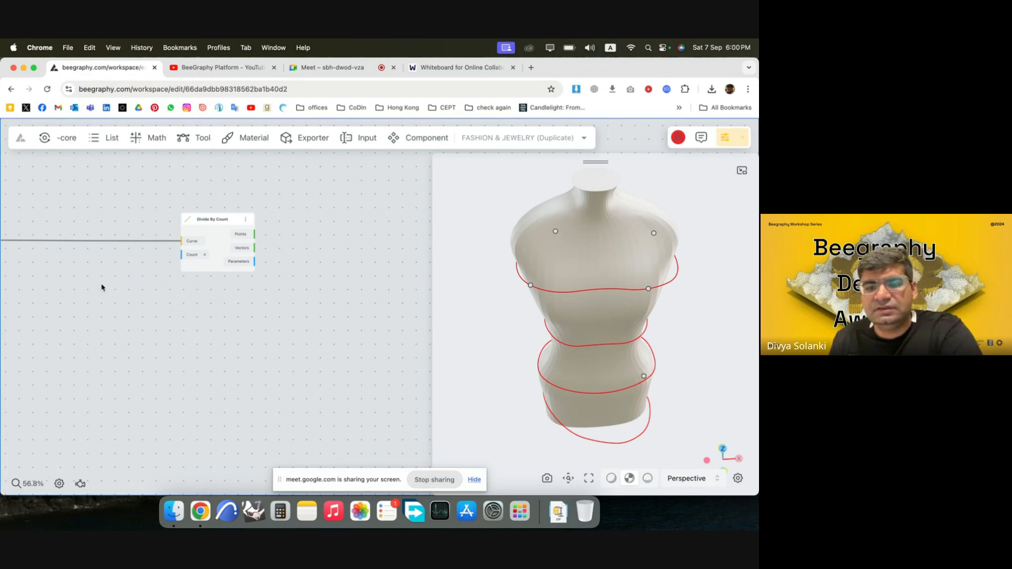
Add a Range Input node with the value 50 below the wire feeding the Divide By Count node.
double_click(86, 280)
type("50")
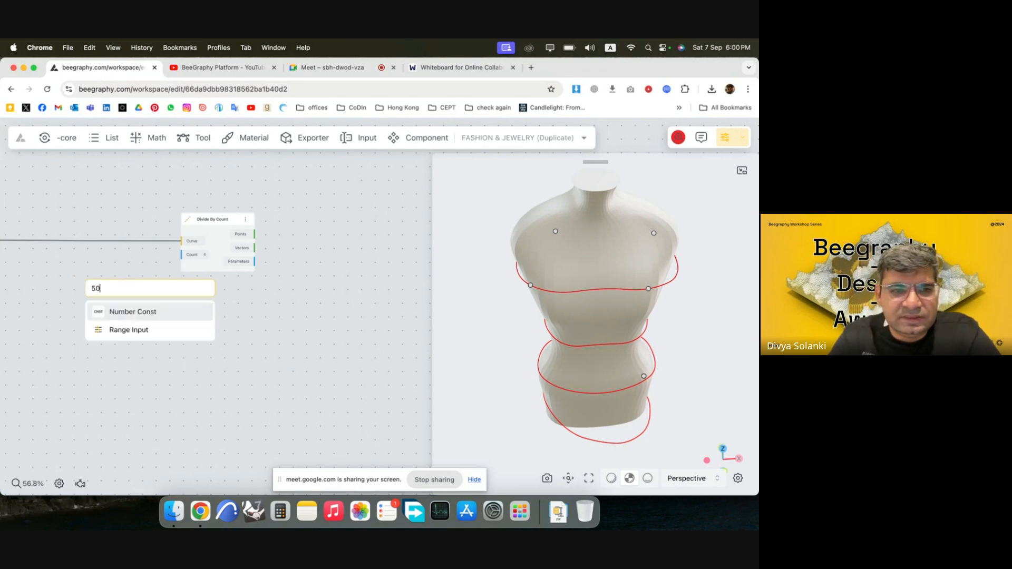
left_click(140, 331)
scroll(90, 264, "up", 5)
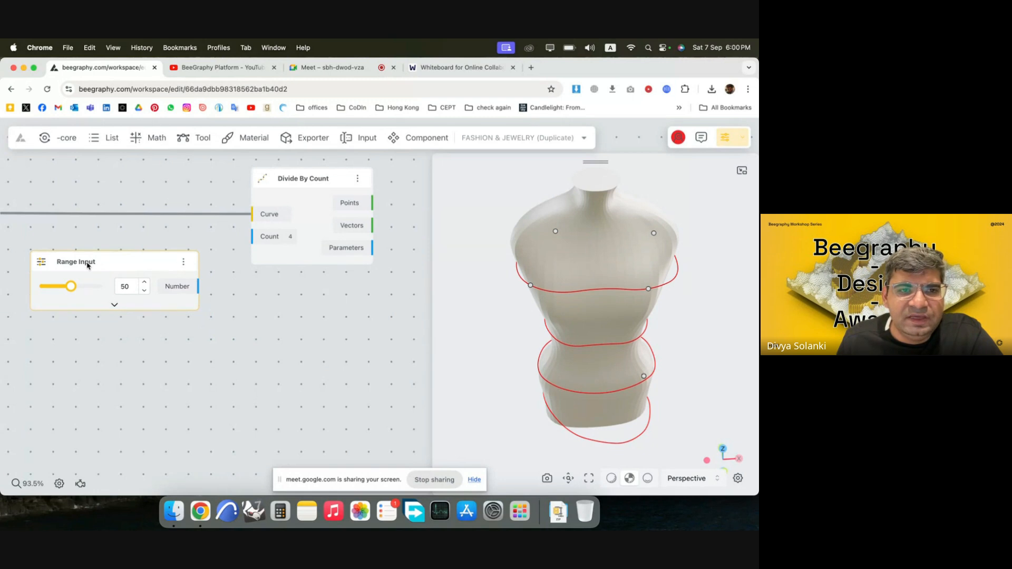
Rename the Range Input as "Chevron Count" and connect its Number output to the Count input of Divide By Count.
double_click(87, 265)
type("Ch")
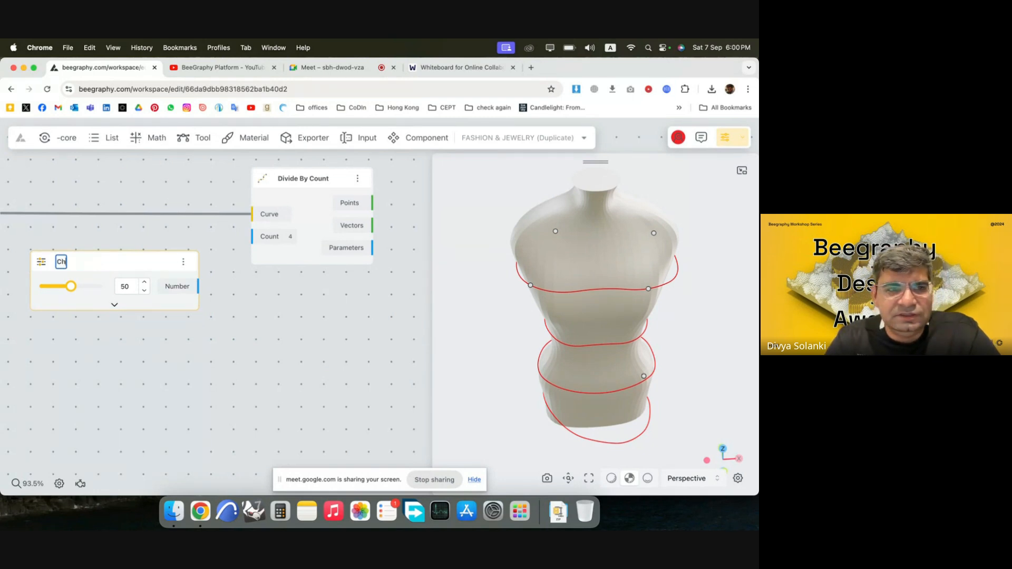
type("evron")
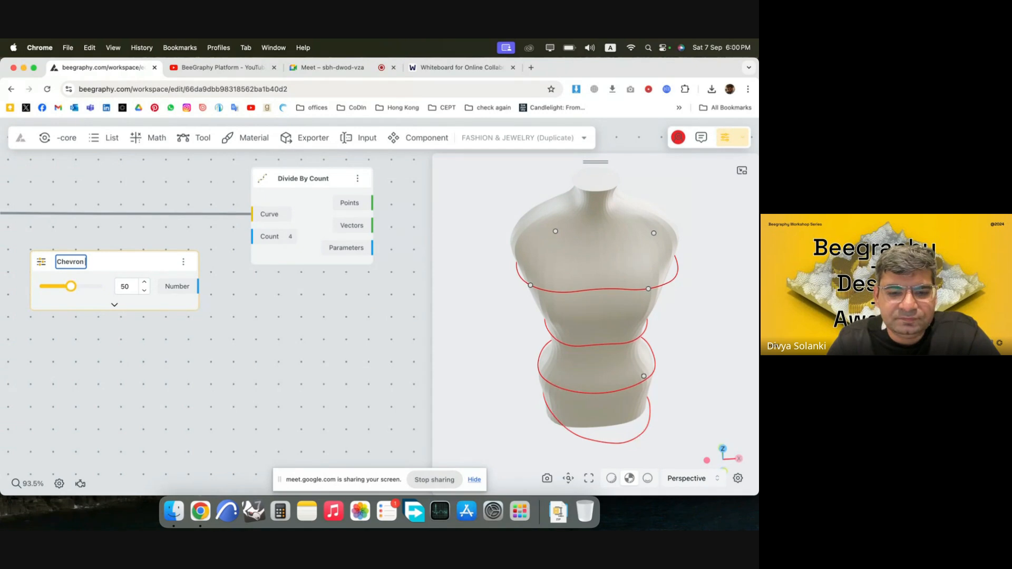
type(" Count")
key("Return")
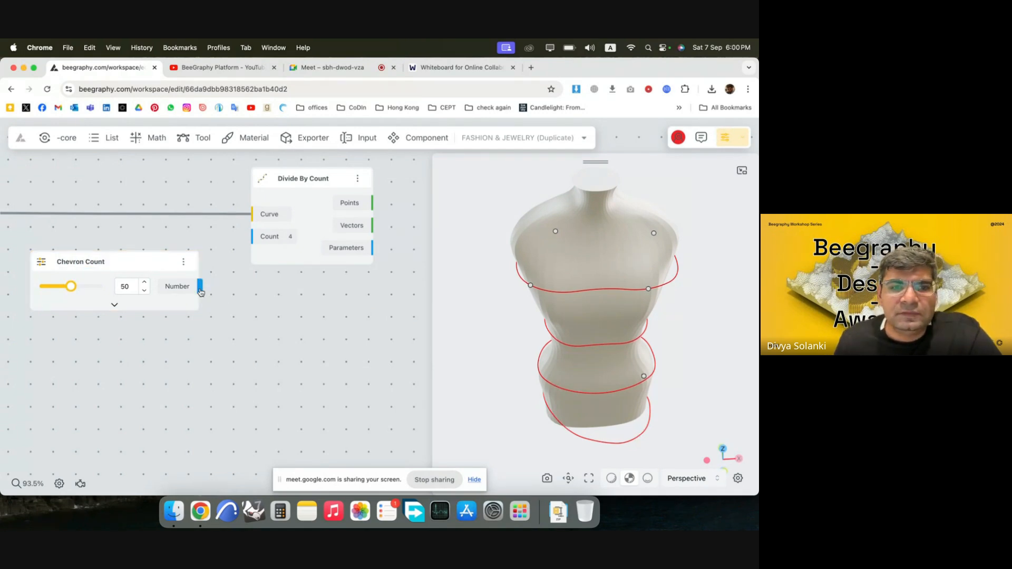
left_click_drag(199, 287, 252, 237)
left_click(306, 326)
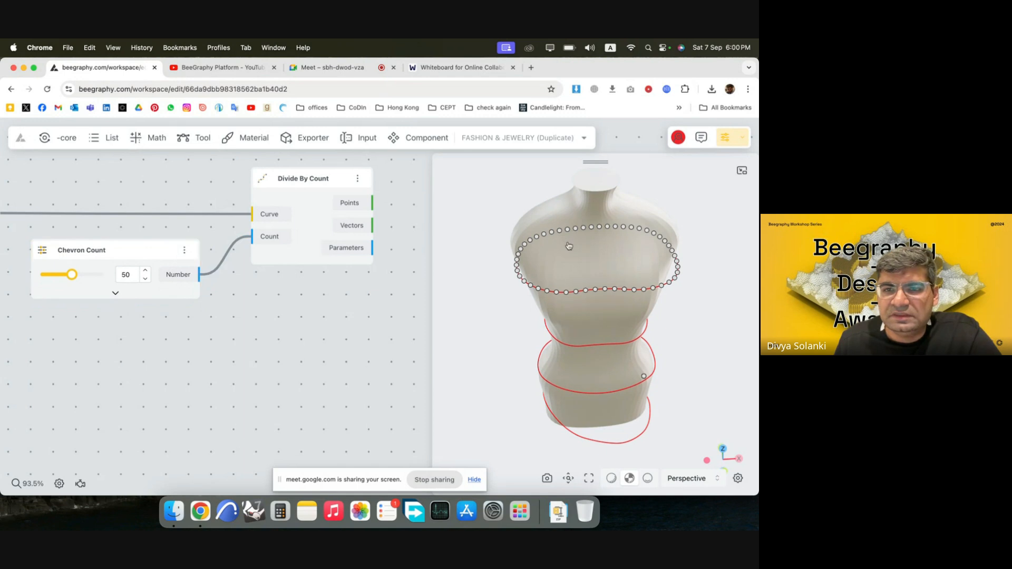
Add a Dispatch List node beyond Divide By Count and connect the Points output to its List input.
scroll(200, 245, "down", 5)
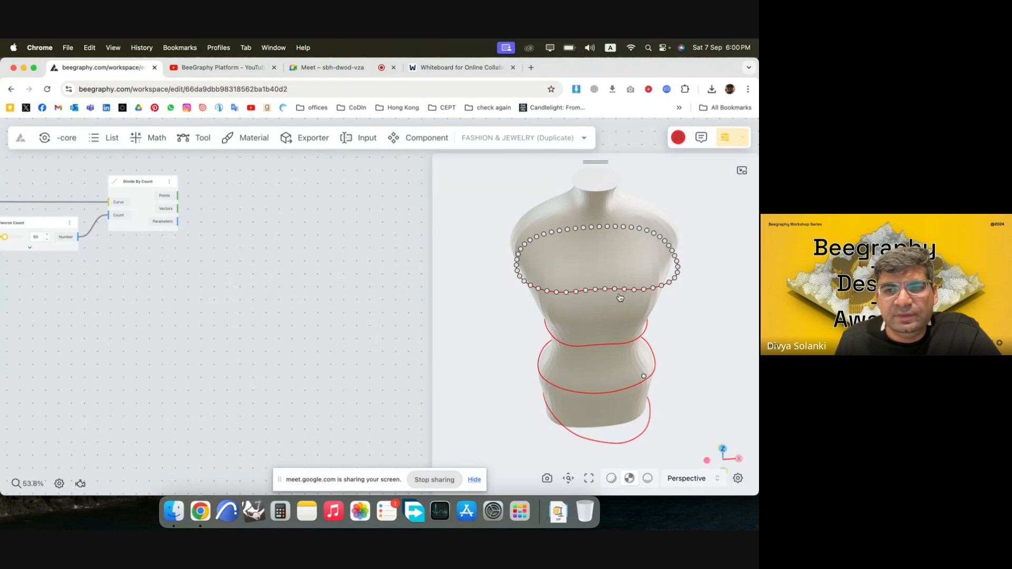
double_click(270, 219)
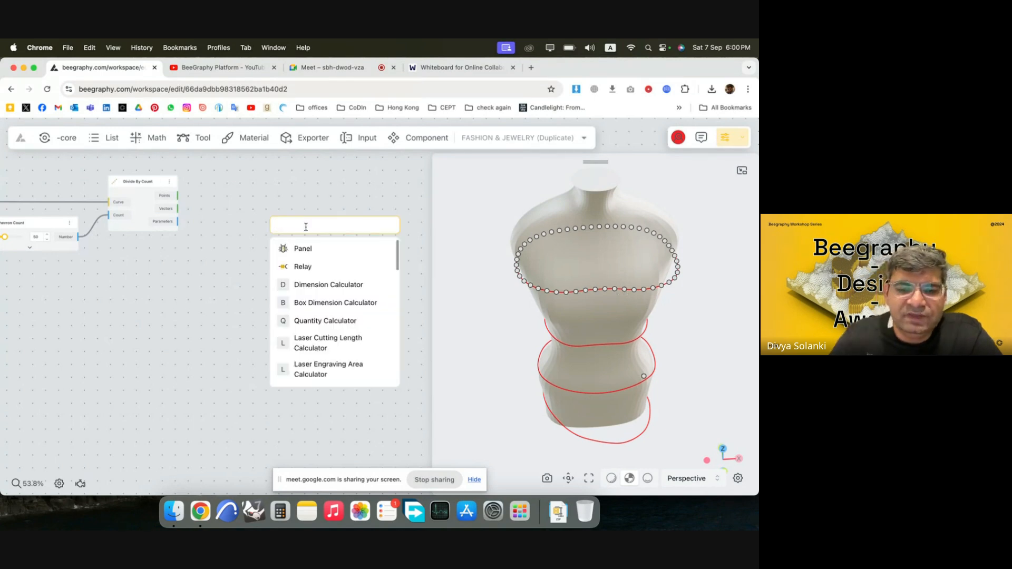
type("dispa")
left_click(347, 251)
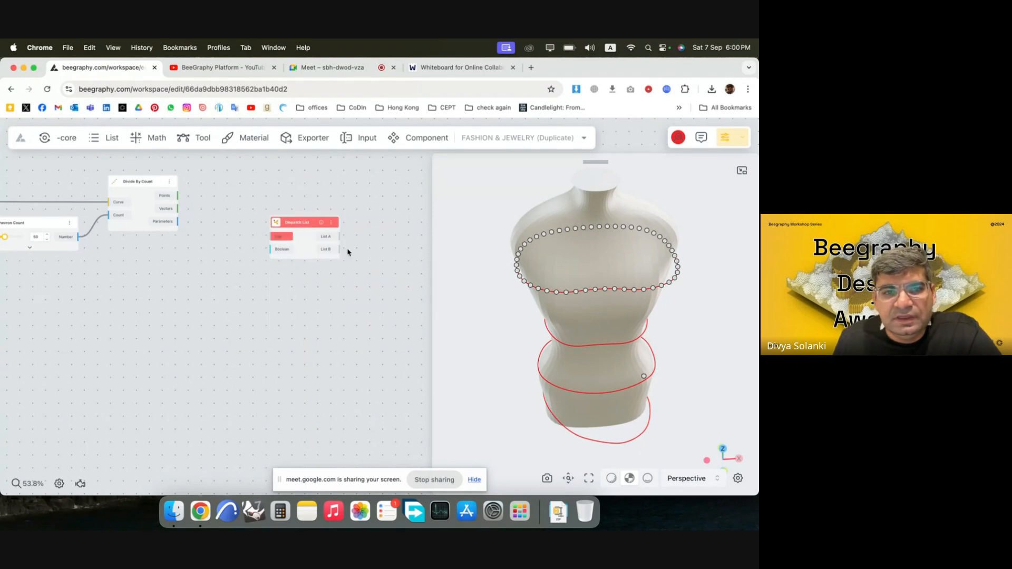
scroll(189, 224, "up", 3)
left_click_drag(174, 186, 298, 243)
left_click_drag(348, 265, 403, 229)
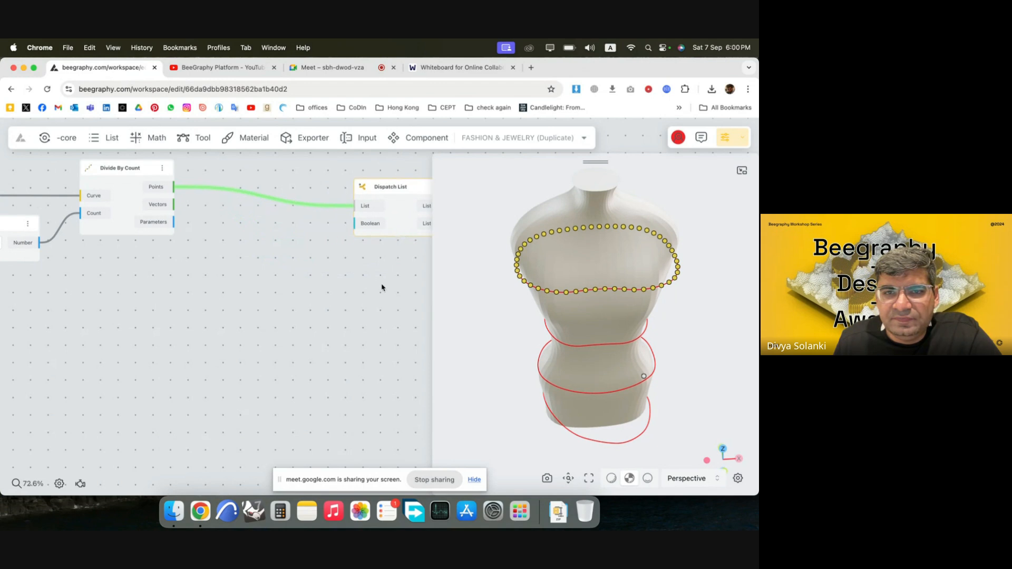
left_click(382, 286)
Check the values of the Dispatch List's List A output and move the node farther from Divide By Count.
scroll(248, 246, "down", 5)
scroll(248, 246, "up", 5)
left_click(274, 204)
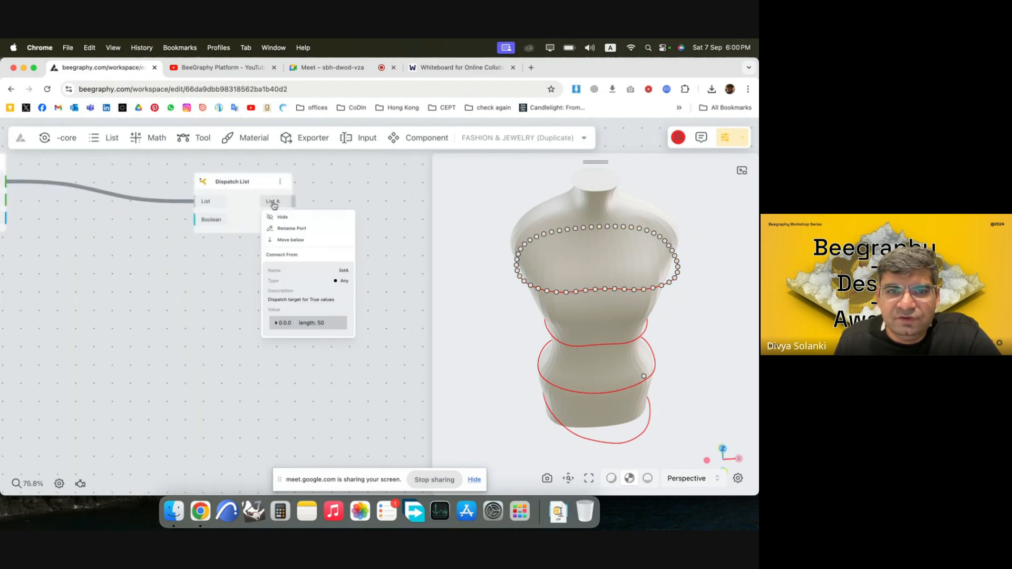
left_click(241, 227)
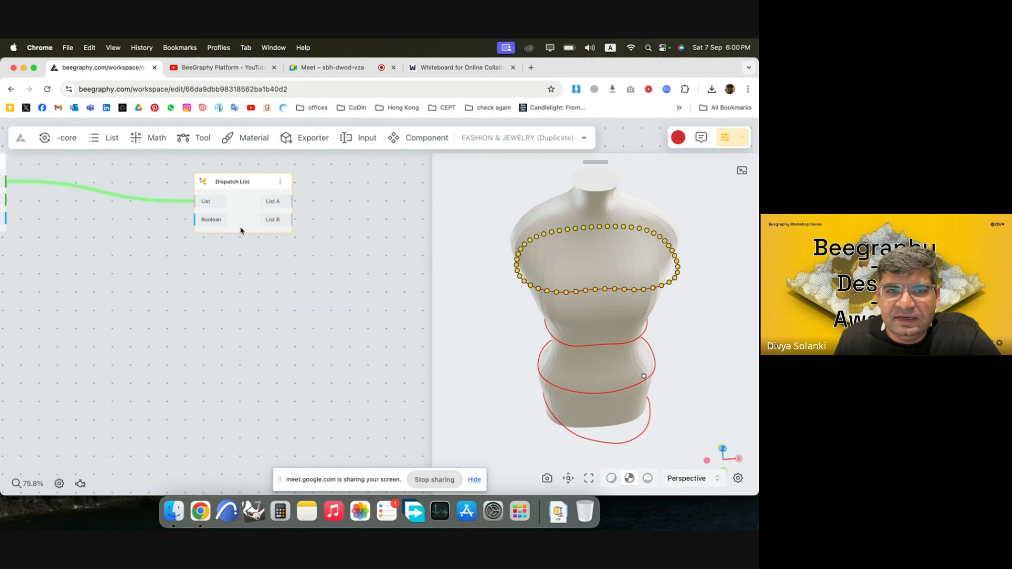
left_click_drag(254, 208, 298, 194)
left_click(266, 210)
Add a Boolean node set to true and connect it to the Boolean input of the Dispatch List.
double_click(150, 232)
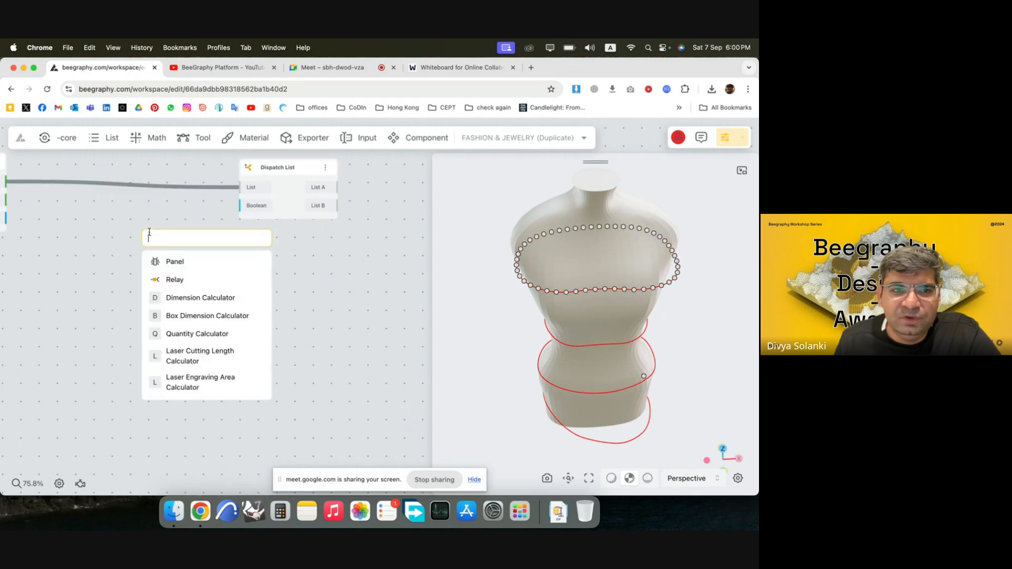
type("true")
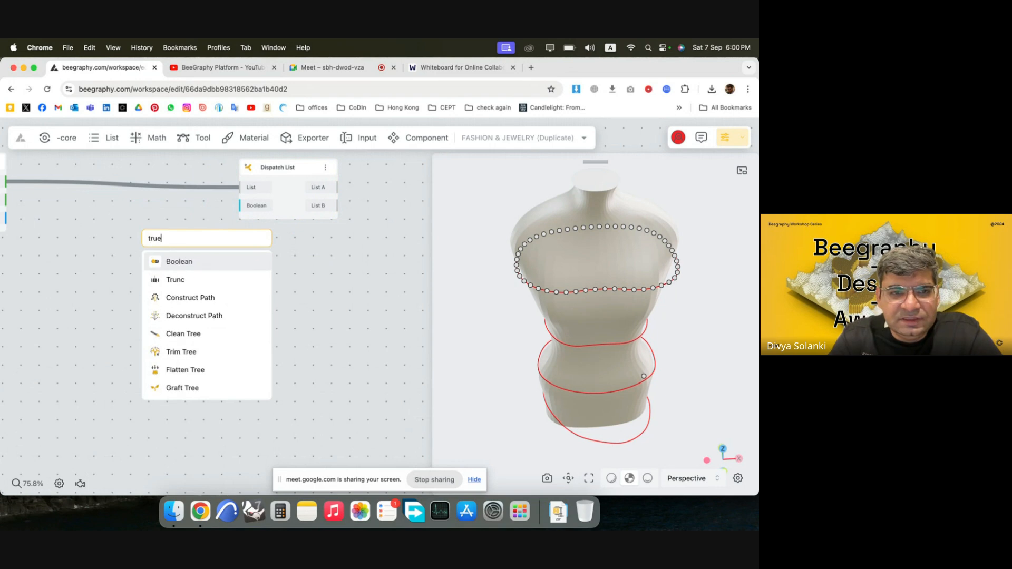
left_click(194, 262)
left_click_drag(195, 267, 141, 216)
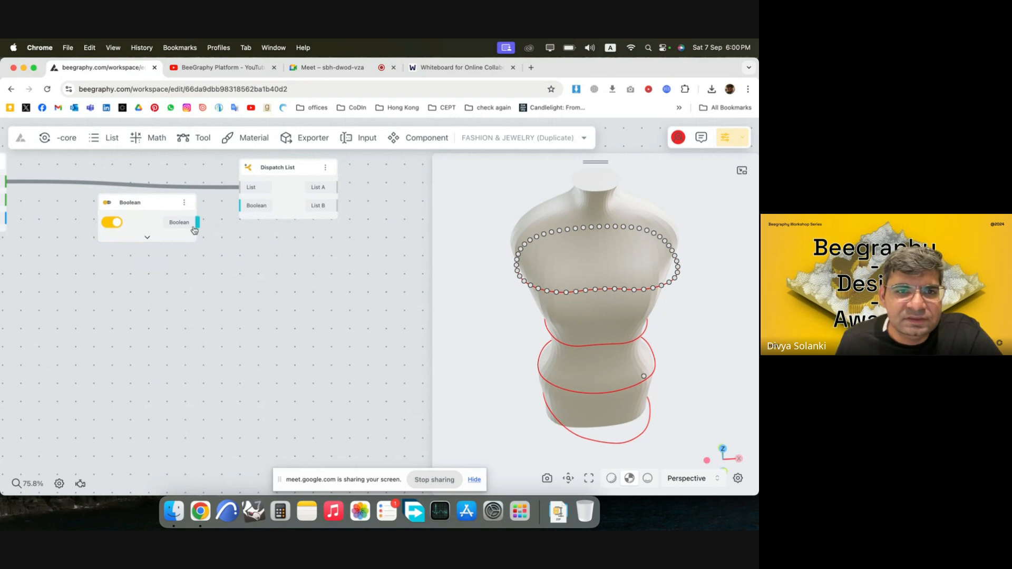
left_click_drag(196, 226, 239, 206)
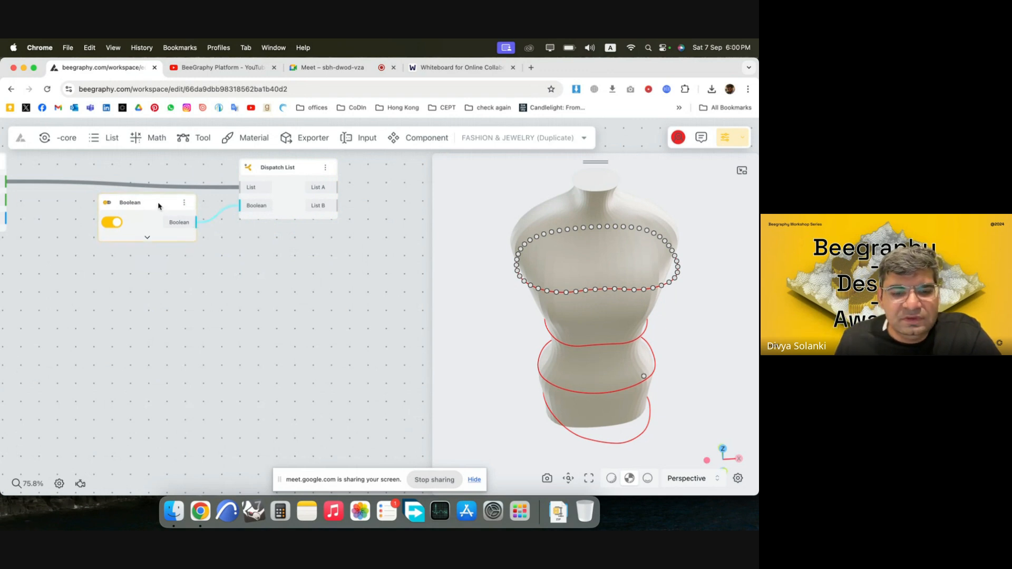
Place a second Boolean copy so both feed the Dispatch List's Boolean input, and set the upper one to false.
left_click_drag(158, 206, 159, 260, "alt")
left_click_drag(197, 222, 240, 206)
left_click(101, 223)
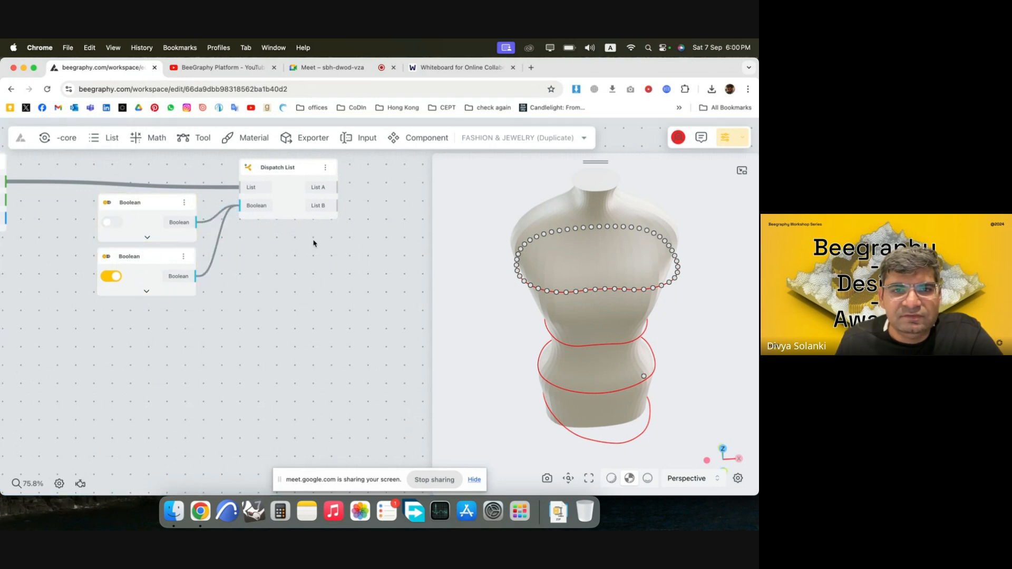
Hide the Dispatch List's List B output in the viewport and check the values of its List A output.
scroll(348, 181, "up", 5)
left_click(299, 225)
left_click(305, 240)
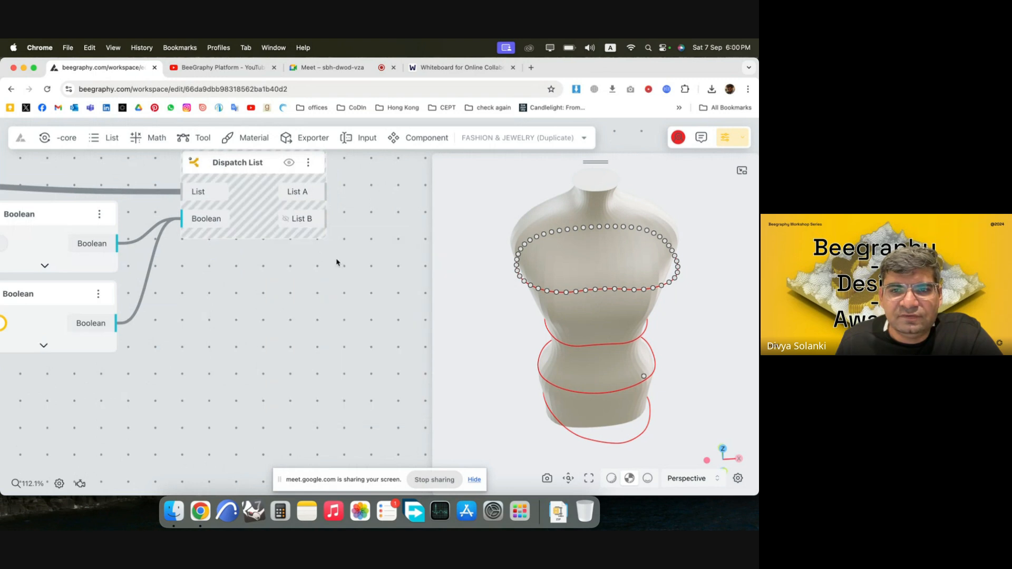
scroll(334, 268, "down", 5)
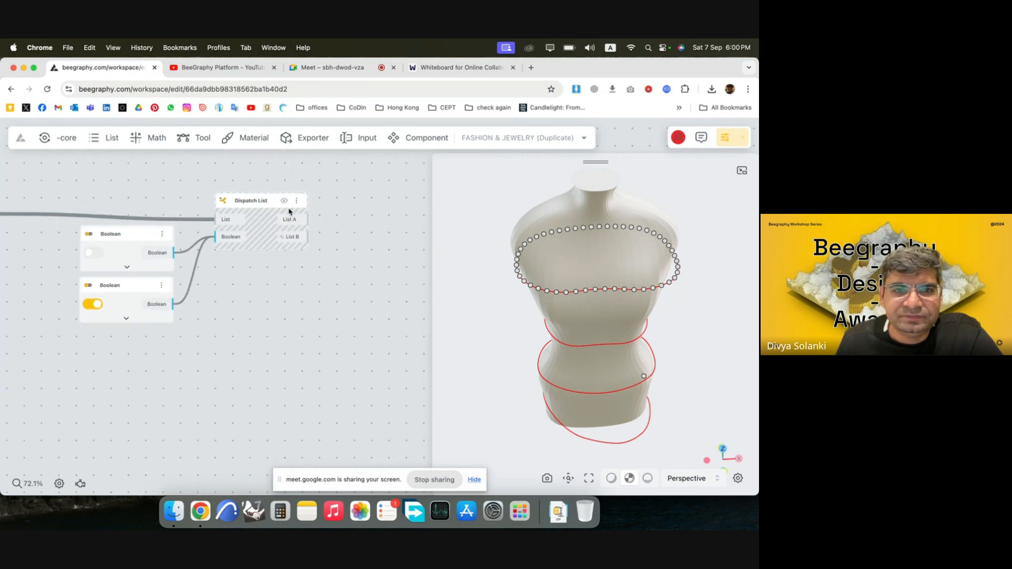
scroll(289, 212, "up", 5)
left_click(288, 225)
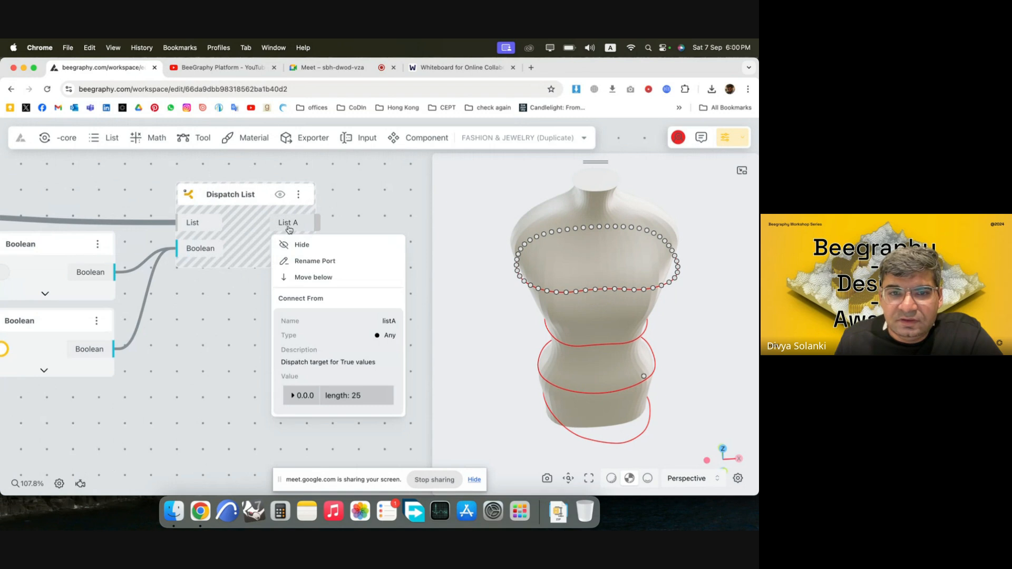
scroll(348, 247, "down", 8)
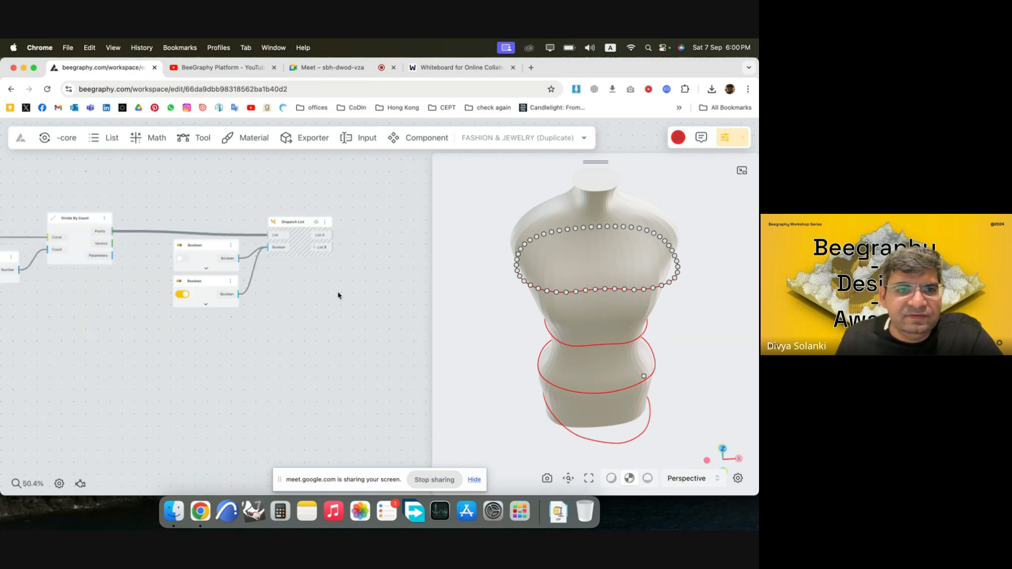
Hide the previews of the Divide By Count node and both Boolean nodes together.
left_click_drag(215, 353, 21, 182)
right_click(153, 230)
left_click(171, 238)
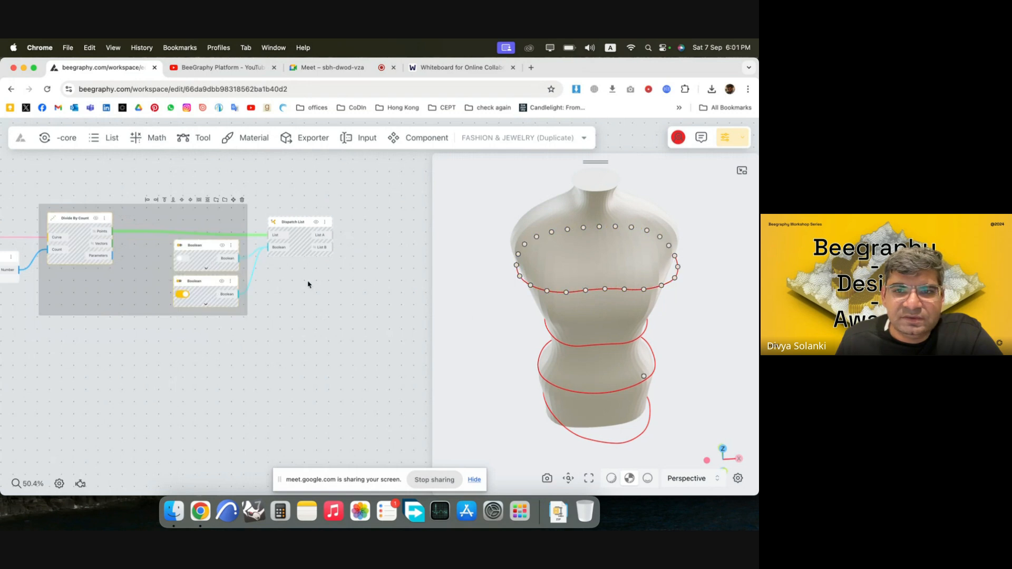
left_click(308, 285)
scroll(369, 243, "up", 3)
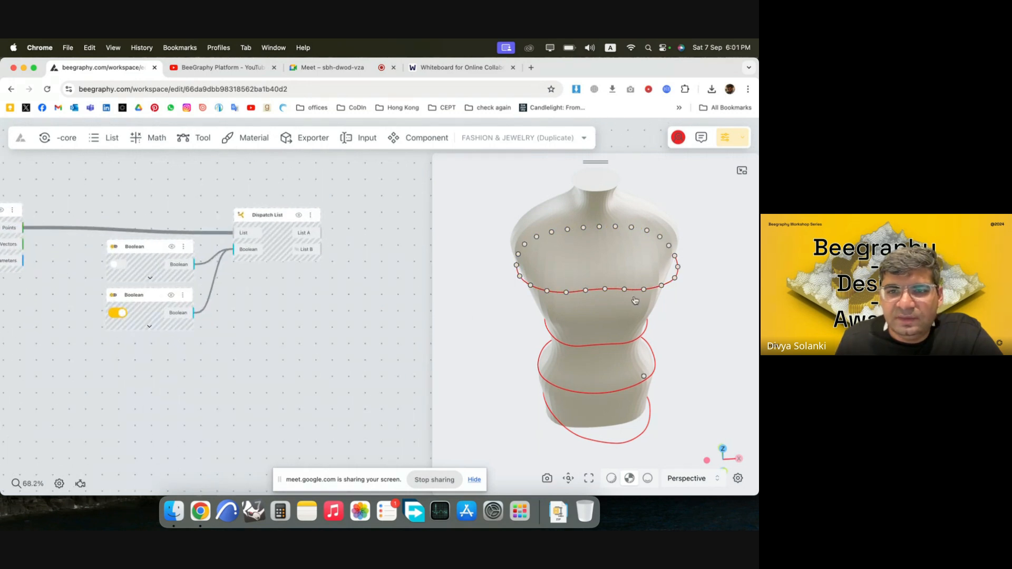
Preview only List B's points on the mannequin, switch back to only List A's points, and view them from a higher angle.
scroll(337, 232, "up", 4)
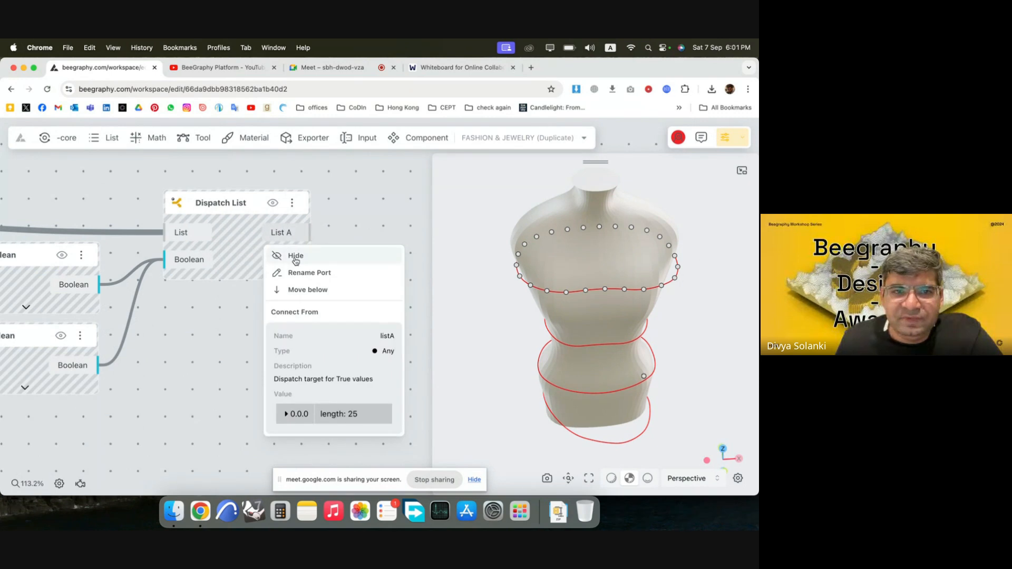
left_click(296, 285)
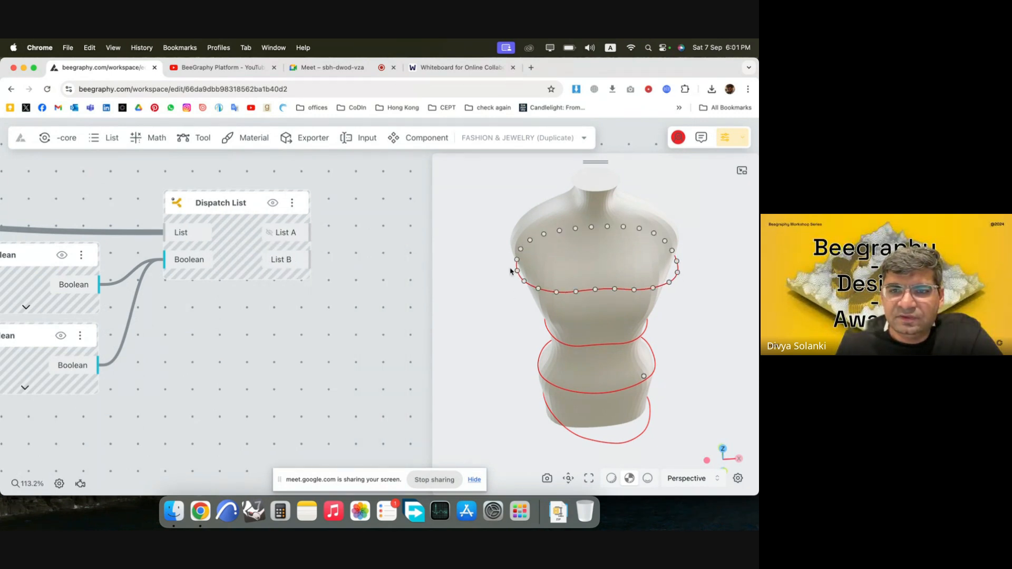
mouse_move(271, 257)
left_click(357, 279)
scroll(157, 219, "down", 2)
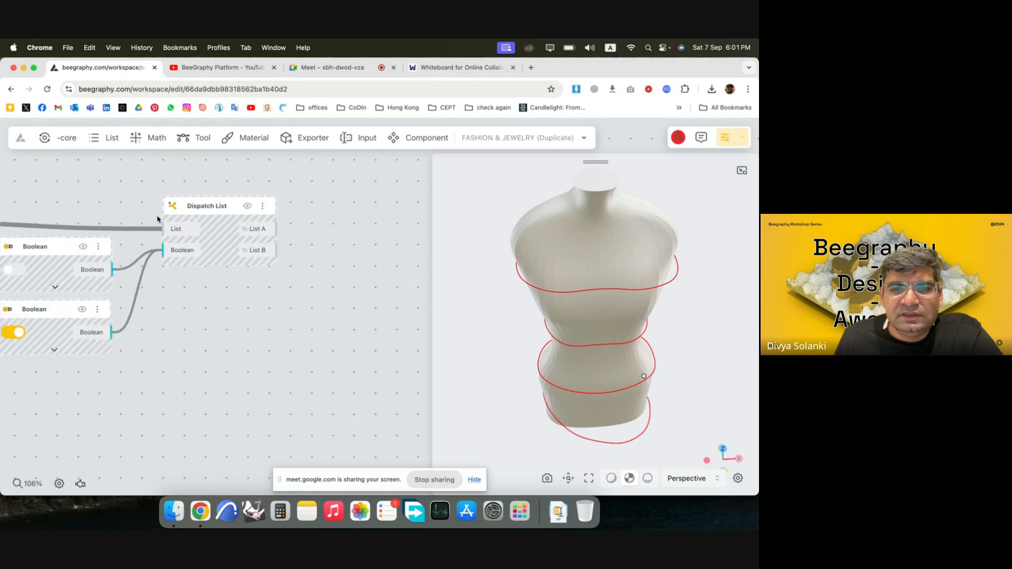
scroll(157, 219, "right", 3)
mouse_move(158, 217)
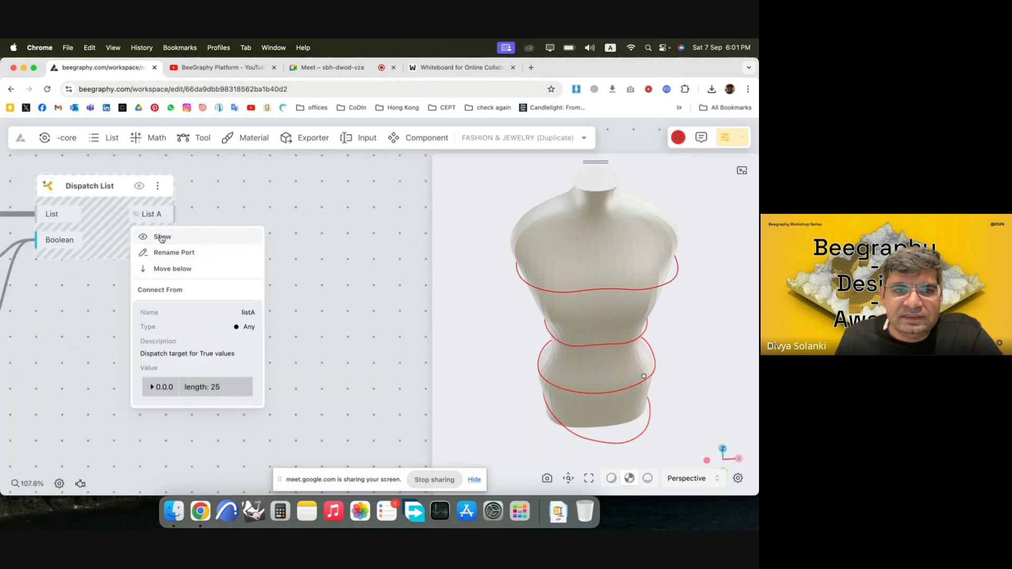
left_click(161, 239)
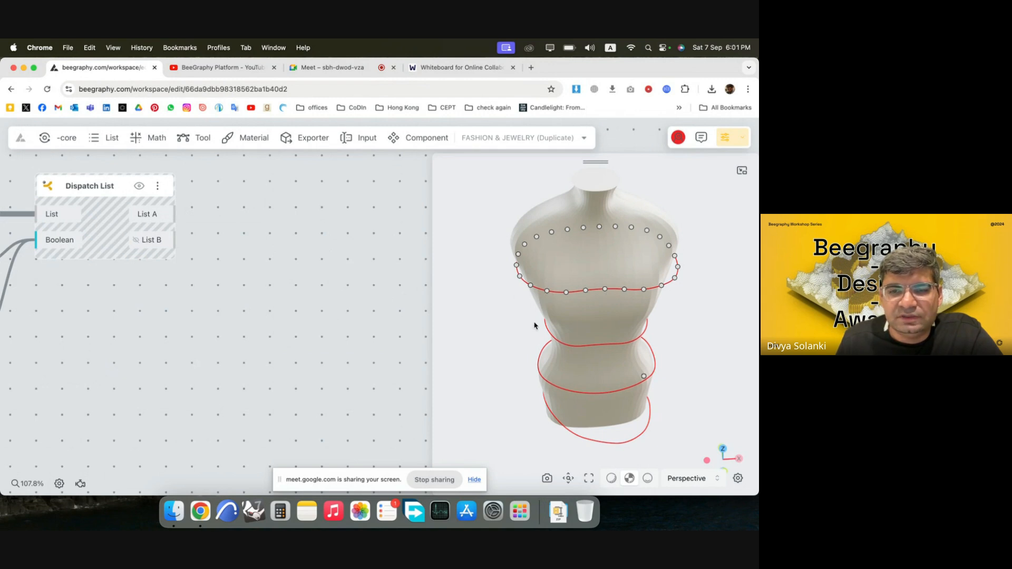
left_click_drag(535, 325, 596, 284)
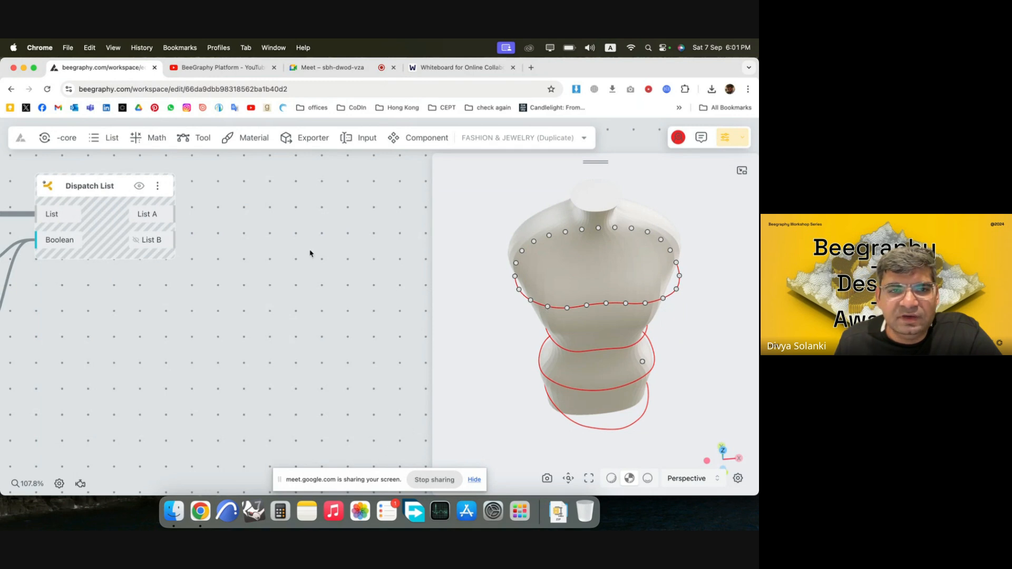
Add a Vector By 2Pnt node and place it well clear of the Dispatch List node.
double_click(264, 240)
type("vect")
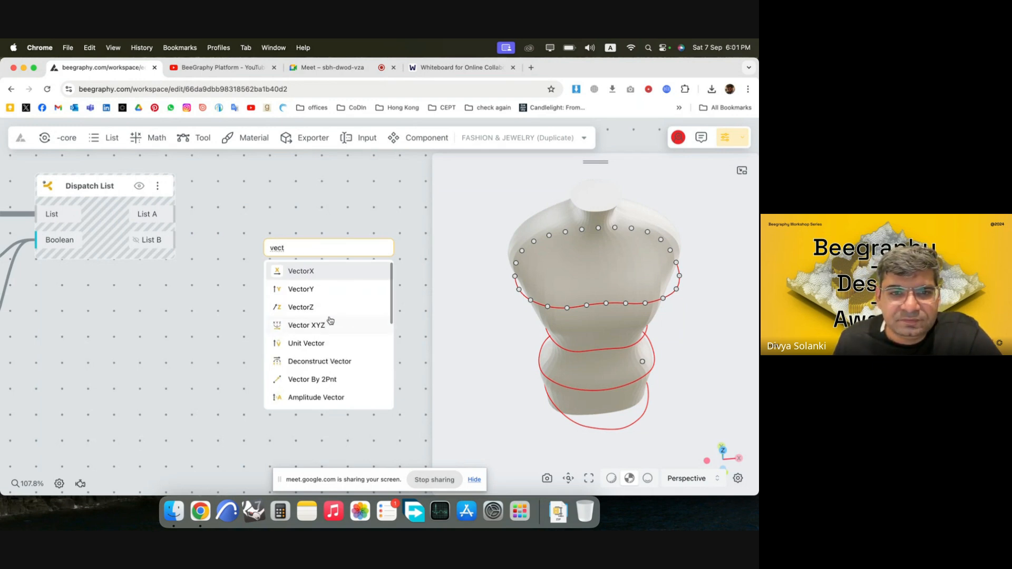
left_click(327, 379)
scroll(332, 343, "down", 5)
left_click_drag(315, 275, 376, 247)
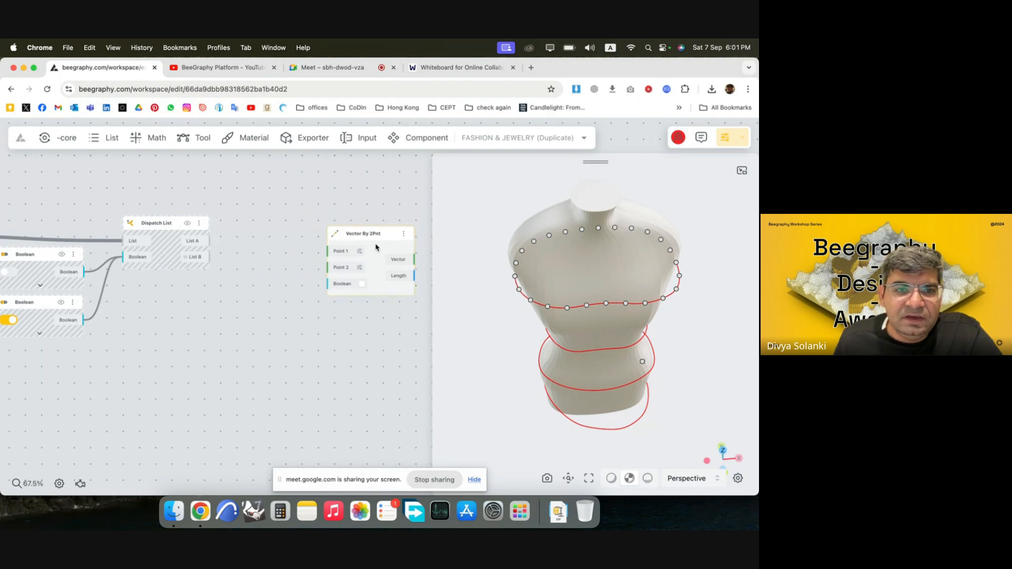
scroll(316, 302, "down", 5)
scroll(262, 296, "down", 3)
scroll(129, 268, "up", 3)
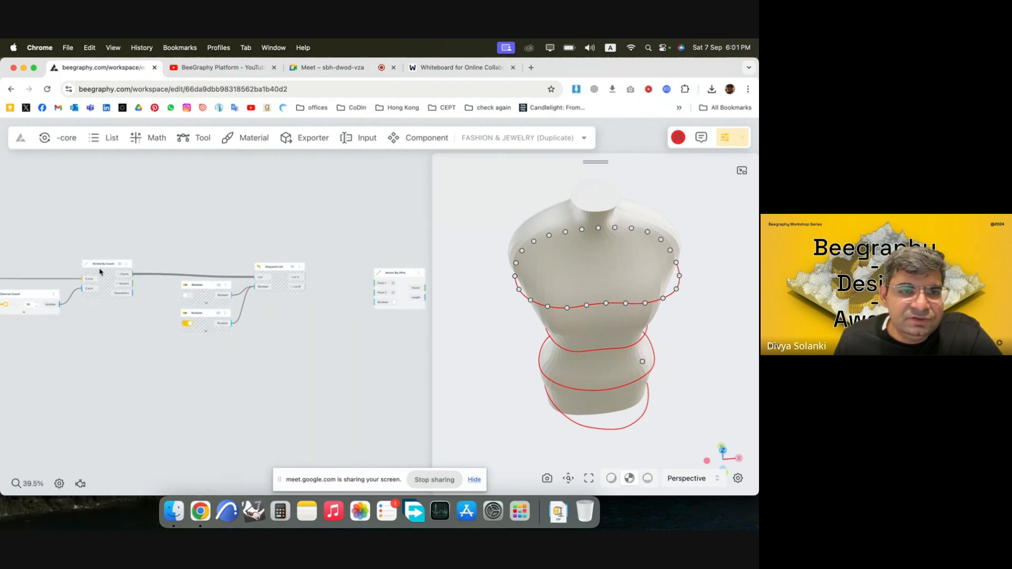
Add a Centroid node and place it in the free space above the Dispatch List and Boolean nodes.
double_click(153, 246)
type("centr")
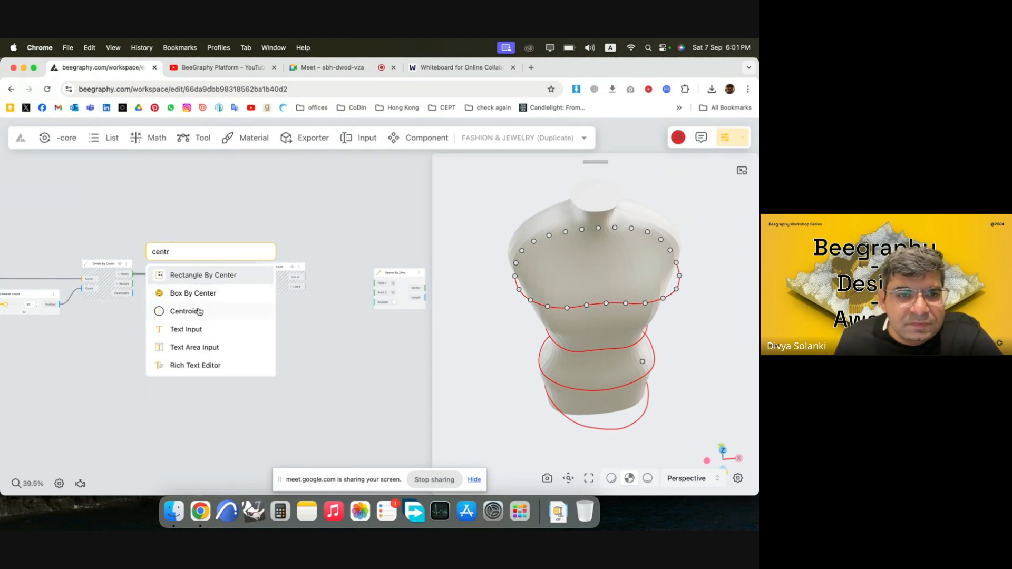
left_click(199, 312)
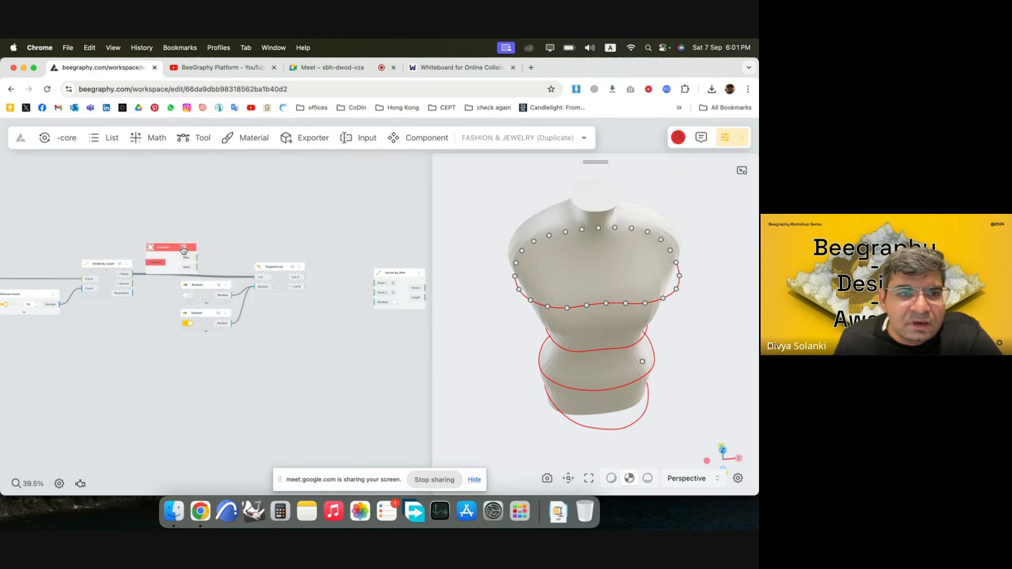
left_click_drag(183, 250, 230, 214)
scroll(55, 290, "up", 3)
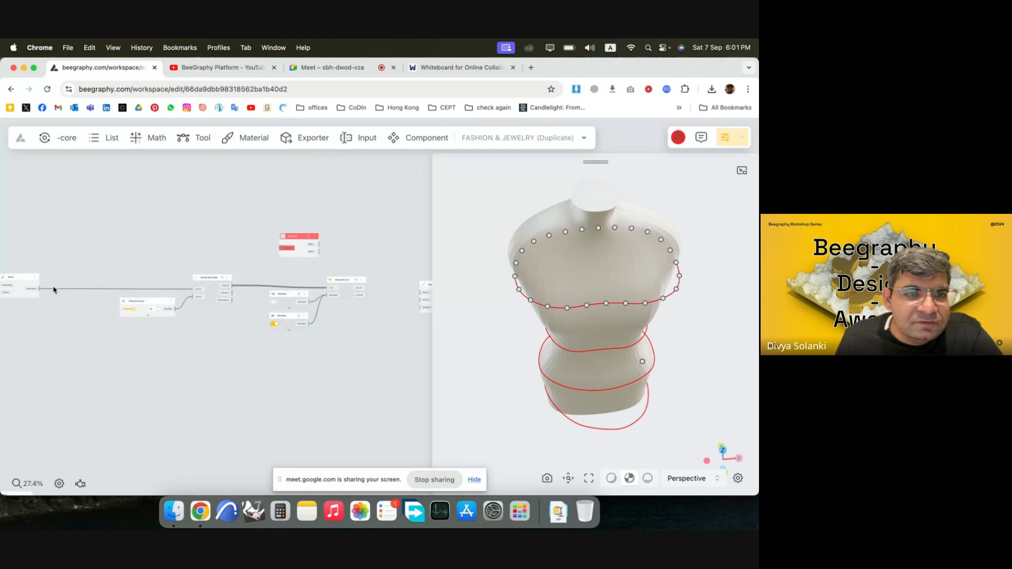
Insert a relay on the wire between the Move and Divide By Count nodes and feed it into the Centroid's Geometry input.
scroll(191, 285, "down", 3)
scroll(60, 285, "up", 3)
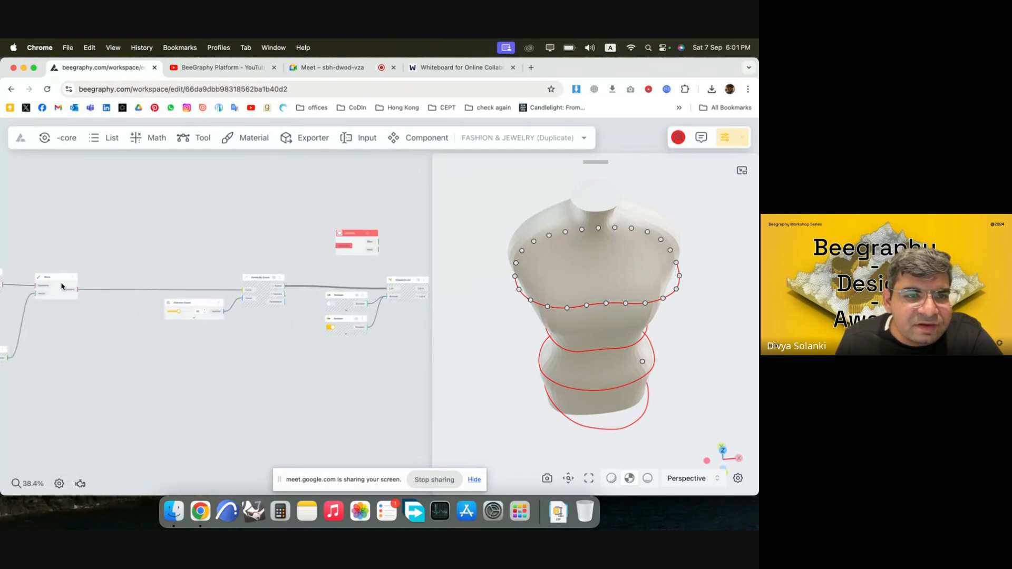
double_click(164, 291)
left_click_drag(172, 293, 173, 273)
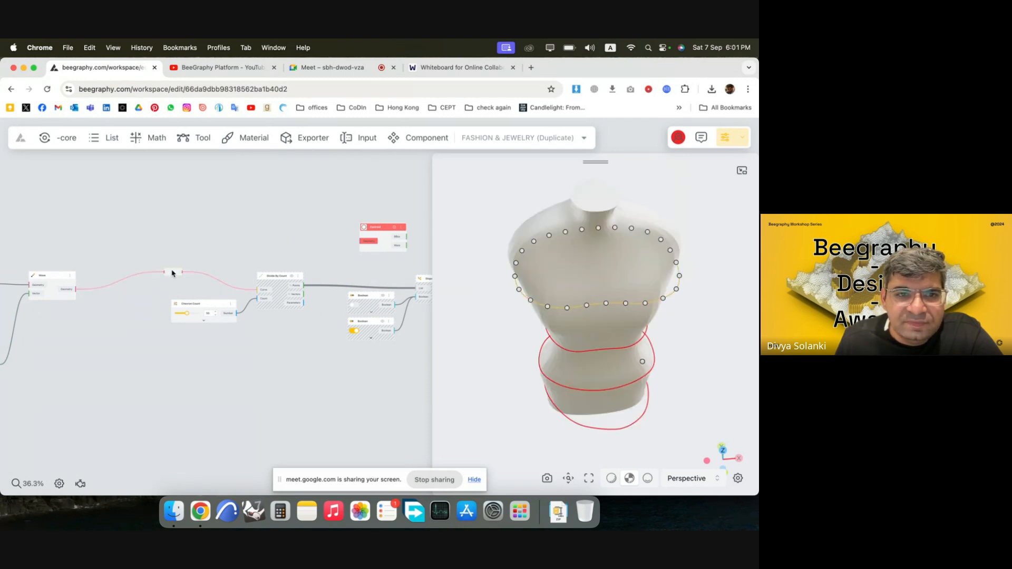
left_click_drag(314, 241, 360, 241)
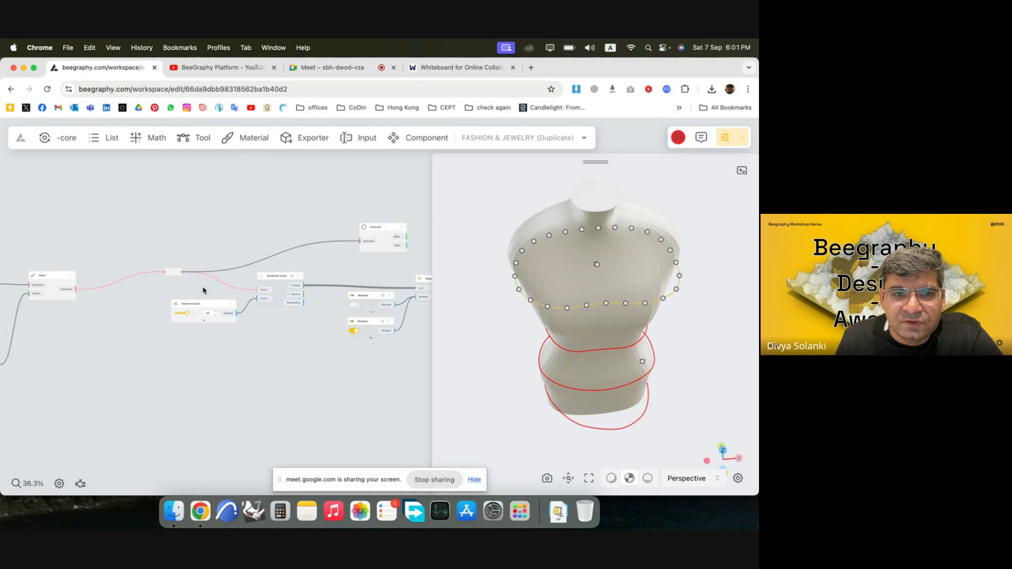
left_click_drag(217, 306, 227, 304)
Connect the Centroid's BBox output to Vector By 2Pnt's Point 1 and List A to Point 2, arranging both nodes near the Dispatch List.
scroll(138, 258, "down", 5)
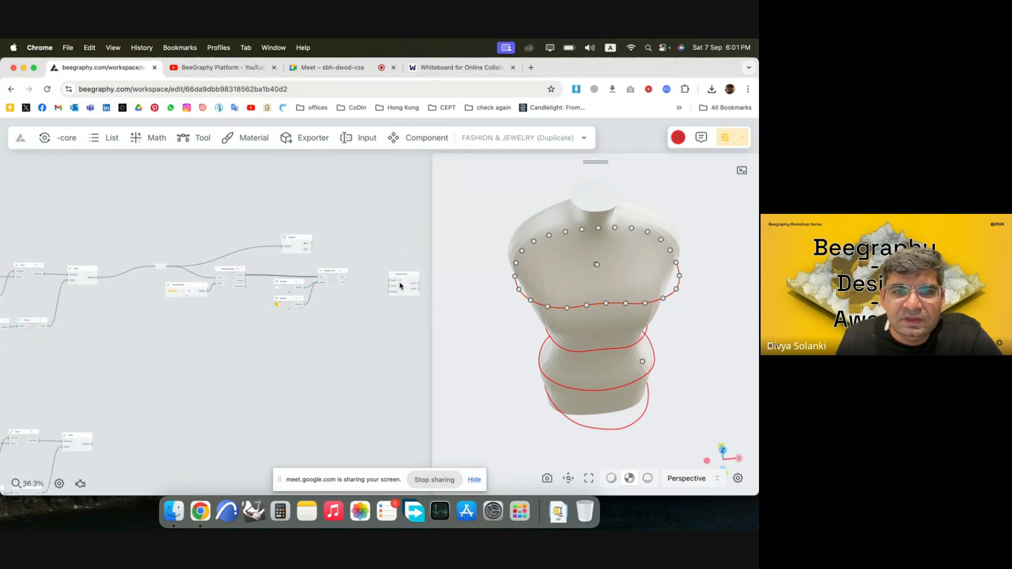
scroll(324, 264, "up", 8)
scroll(316, 263, "up", 3)
left_click_drag(203, 192, 187, 192)
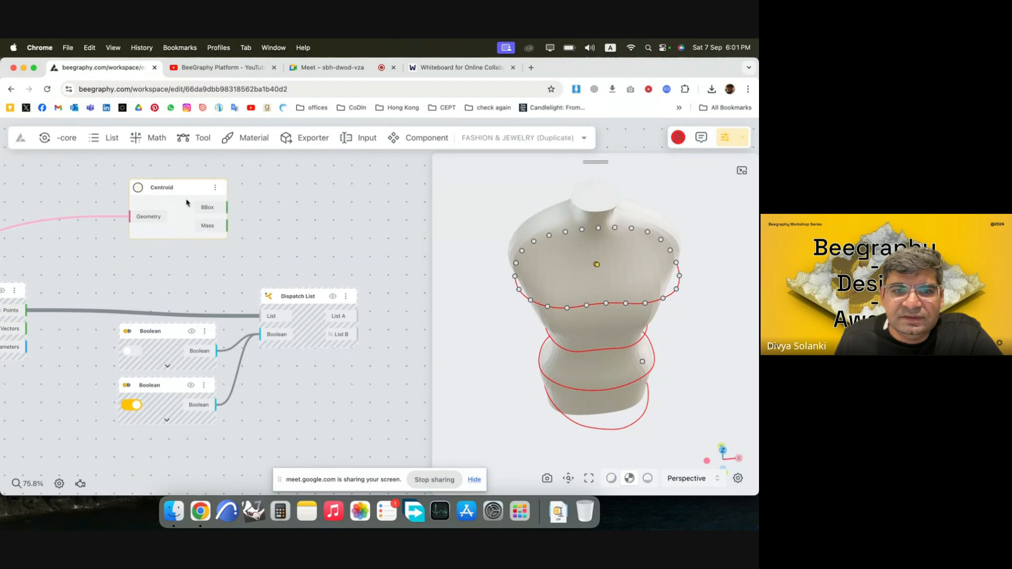
scroll(188, 200, "down", 5)
scroll(364, 252, "up", 3)
scroll(248, 278, "down", 3)
left_click_drag(343, 274, 370, 252)
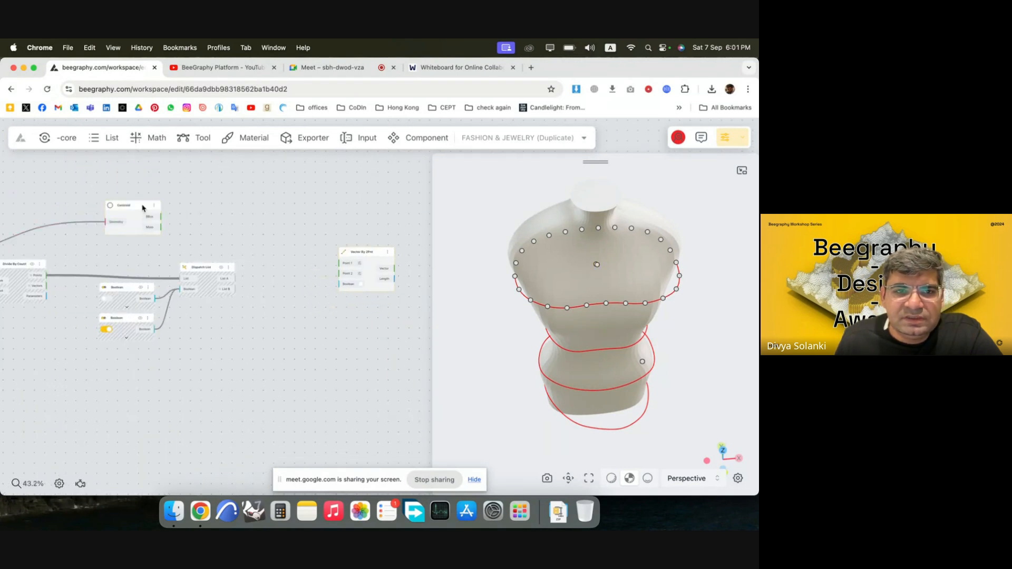
left_click_drag(145, 211, 344, 263)
left_click_drag(234, 279, 346, 276)
left_click_drag(365, 266, 344, 246)
left_click_drag(222, 214, 206, 231)
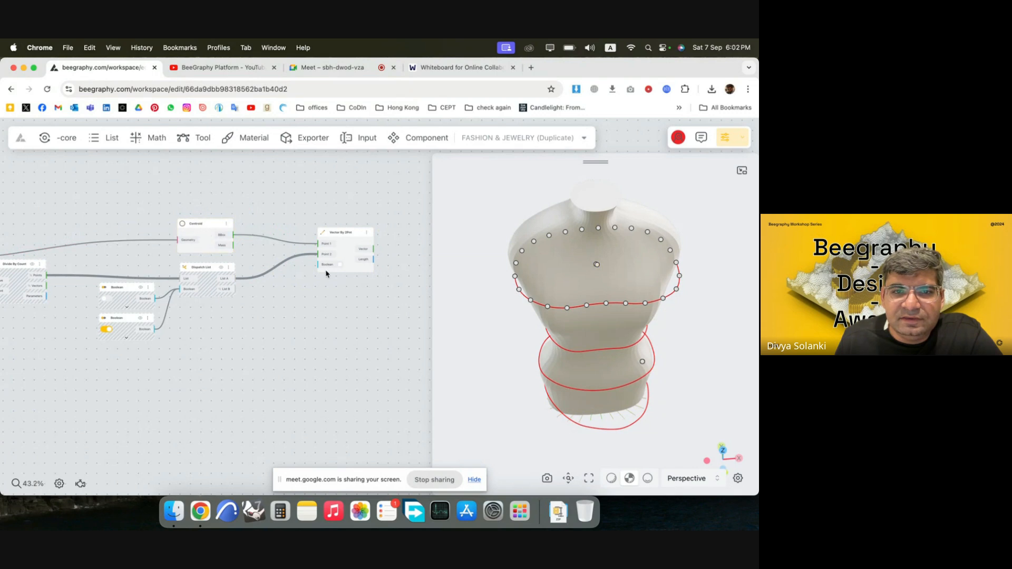
left_click_drag(343, 260, 308, 259)
left_click(346, 303)
Add a Move node downstream of the Vector By 2Pnt node, leaving space between them.
scroll(262, 294, "down", 3)
scroll(332, 247, "up", 3)
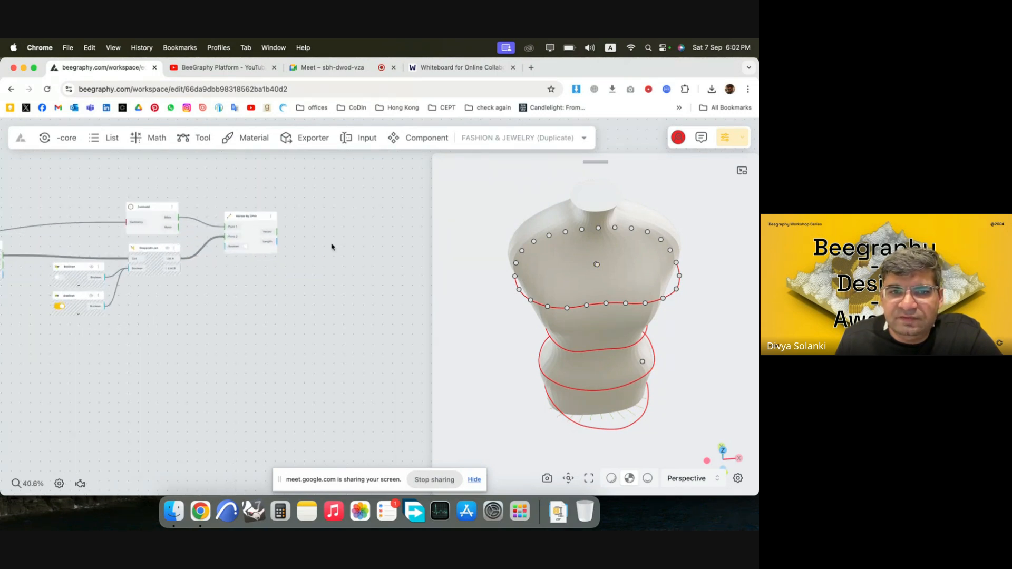
double_click(346, 253)
type("move")
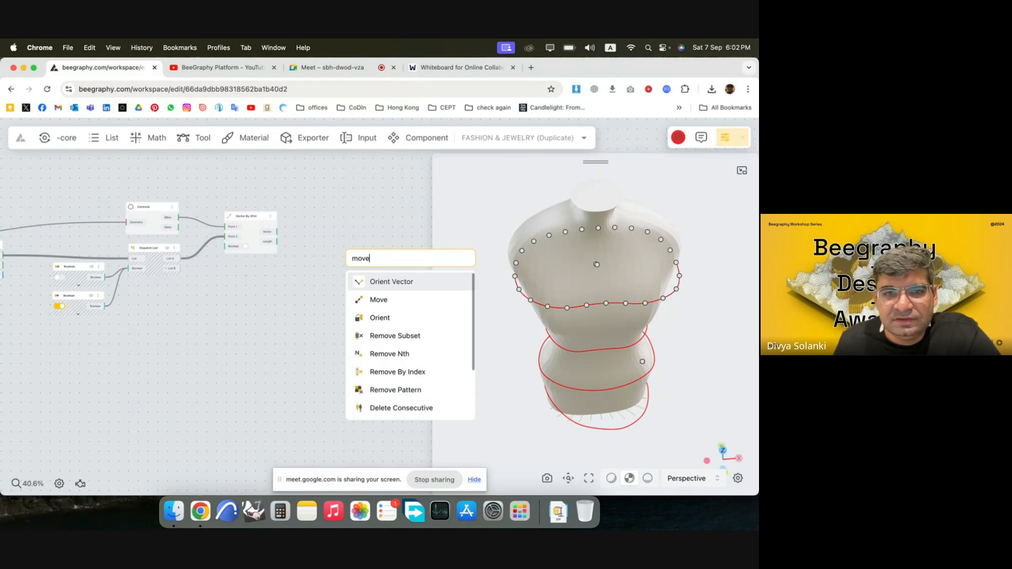
left_click(378, 299)
Add an Amplitude Vector node before the new Move node and feed it the Vector output of Vector By 2Pnt.
double_click(307, 265)
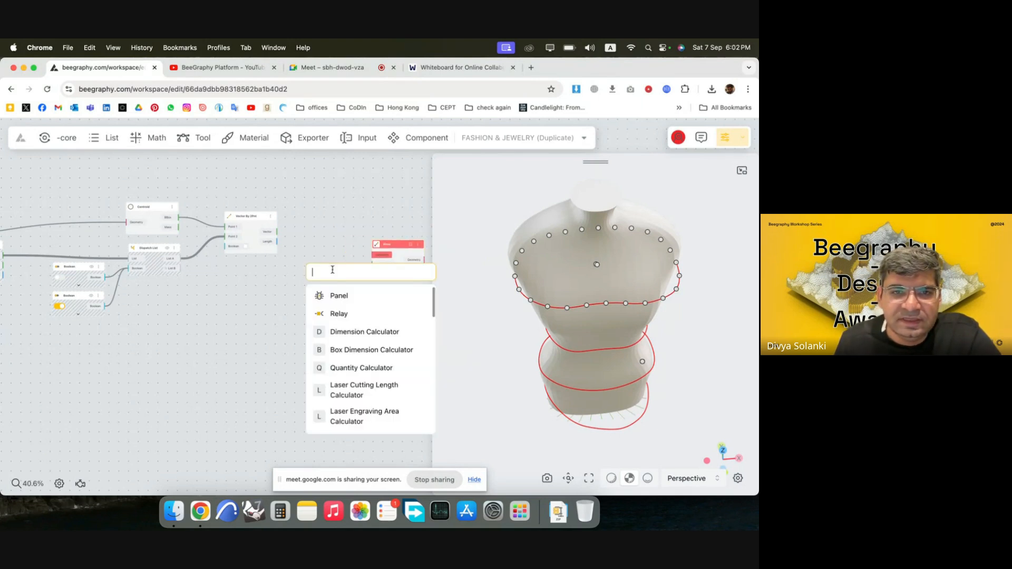
type("ampl")
left_click(337, 294)
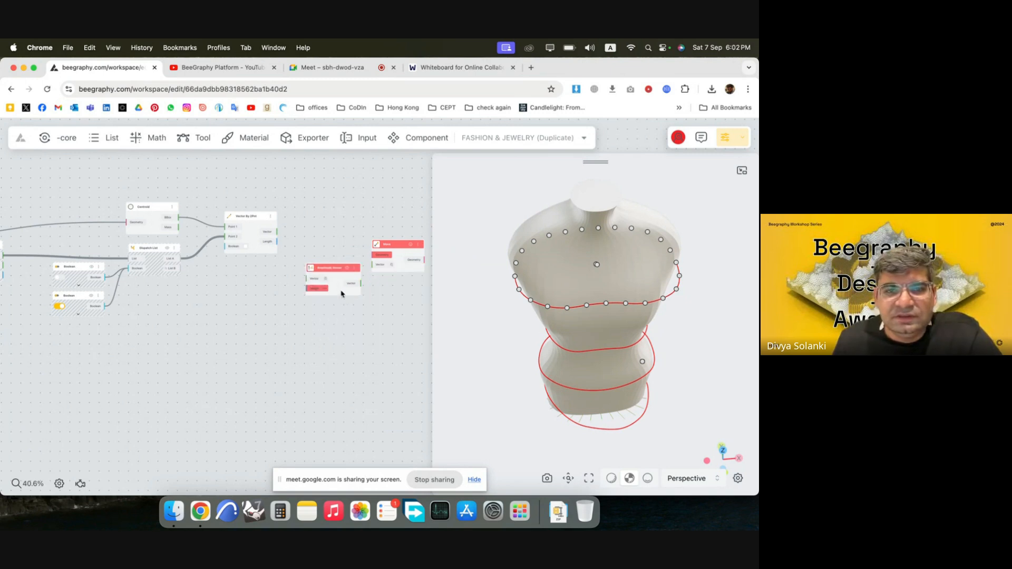
left_click_drag(279, 232, 304, 261)
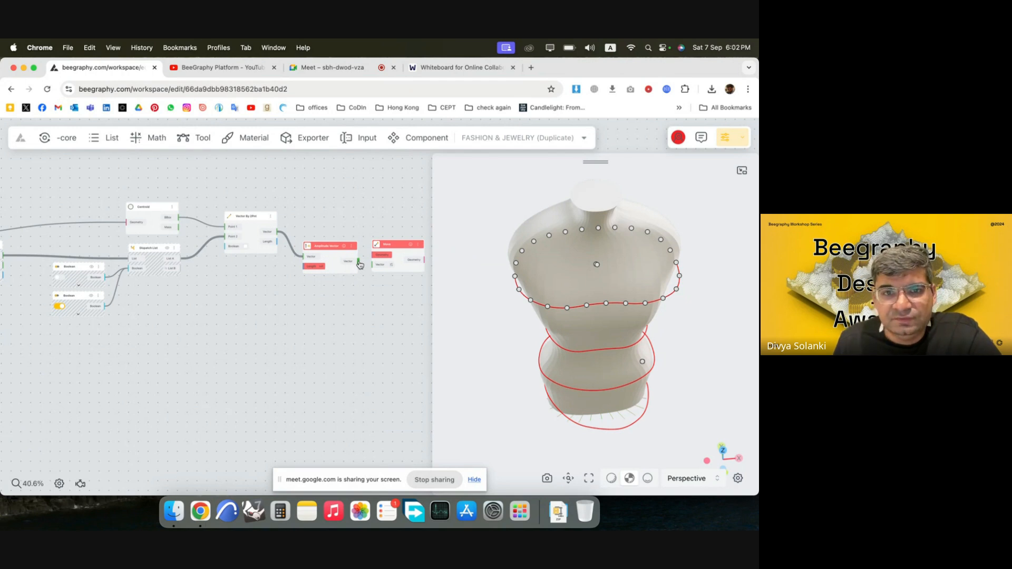
Connect the Amplitude Vector output to the new Move node's Vector input and the Dispatch List's List A to its Geometry input.
scroll(355, 266, "up", 5)
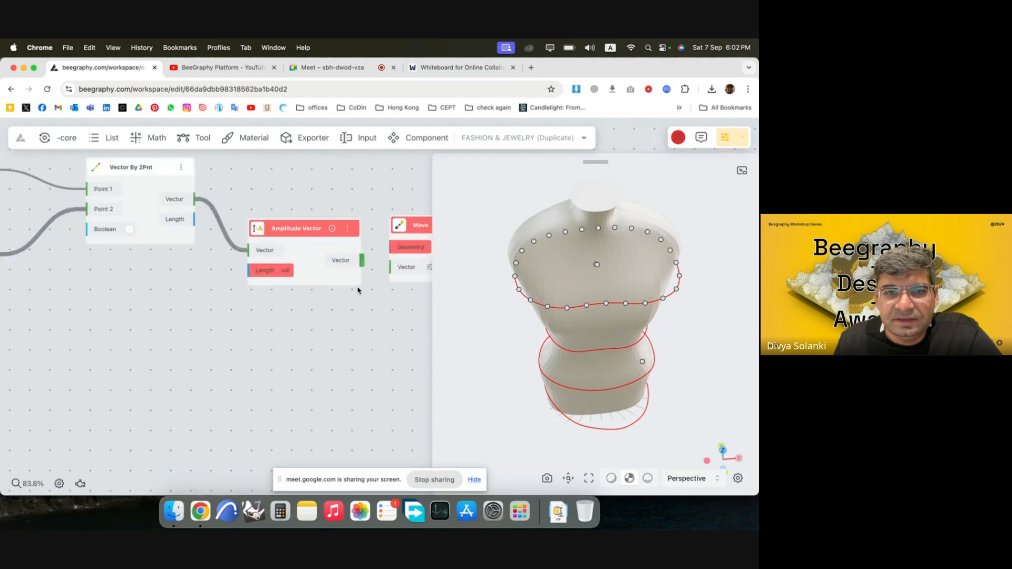
left_click_drag(319, 246, 392, 268)
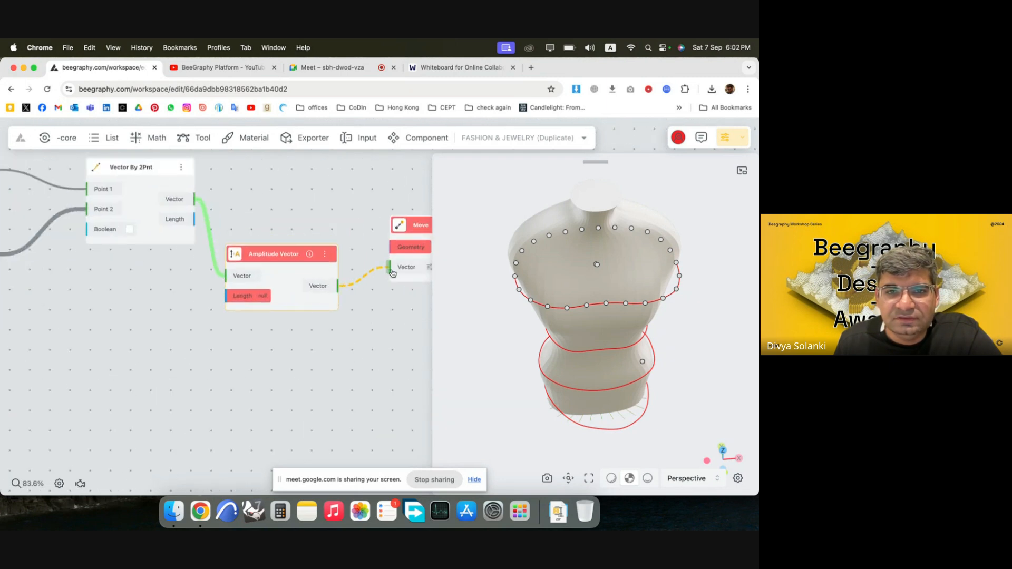
scroll(279, 266, "down", 5)
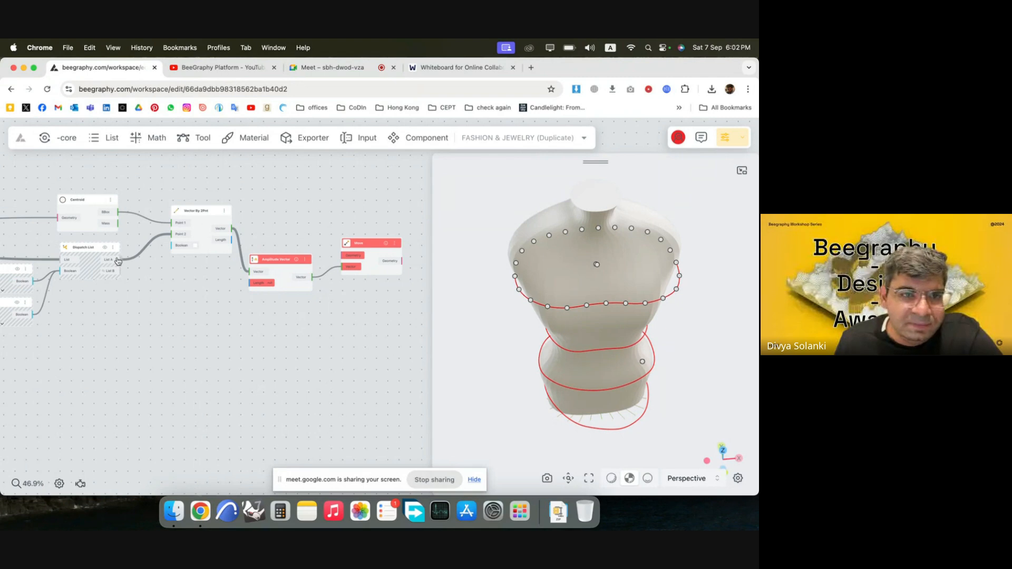
left_click_drag(118, 261, 290, 278)
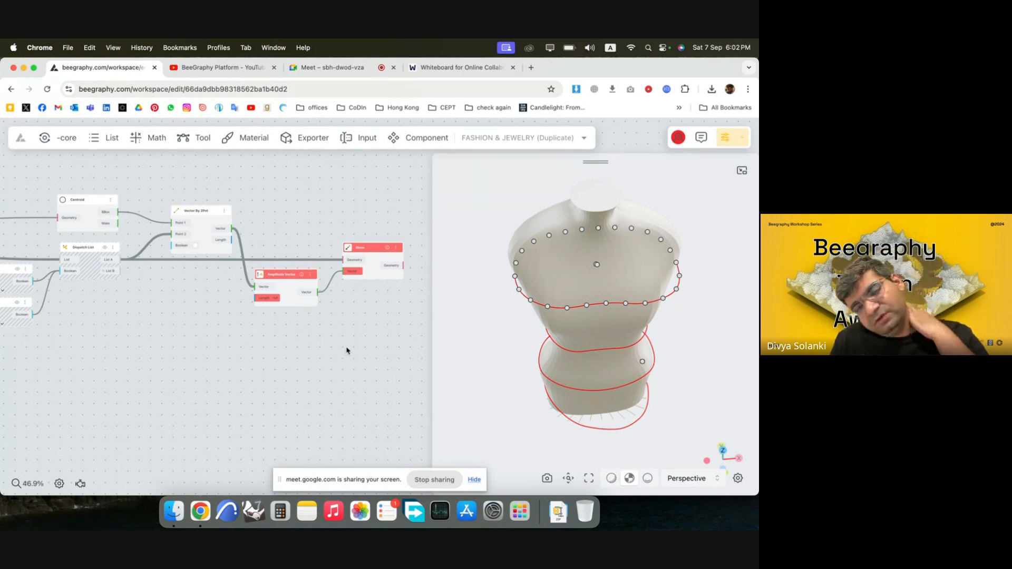
Add a Number Const node with the value 15 and connect it to the Amplitude Vector's Length input.
scroll(353, 316, "down", 2)
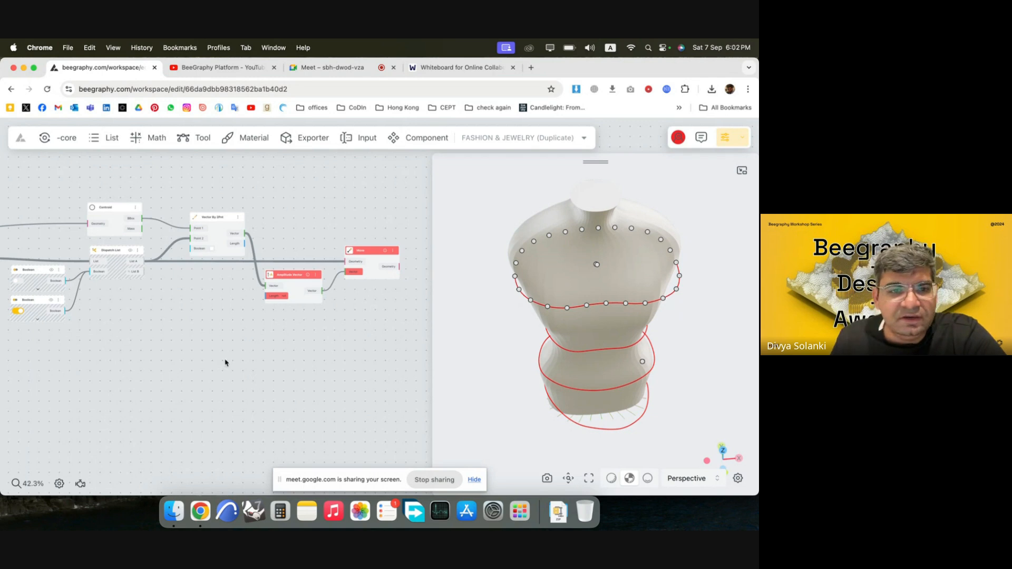
double_click(173, 366)
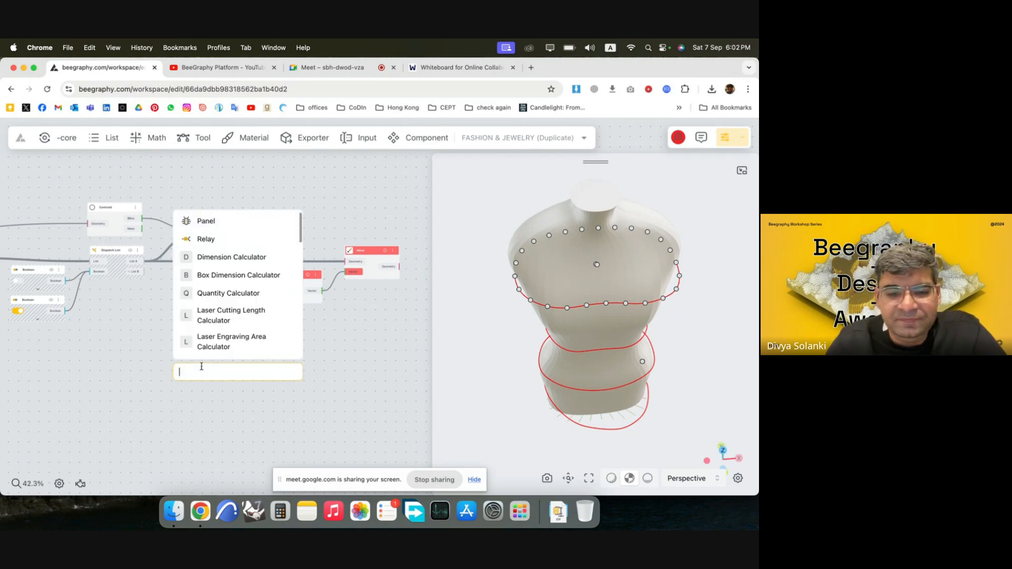
left_click(339, 331)
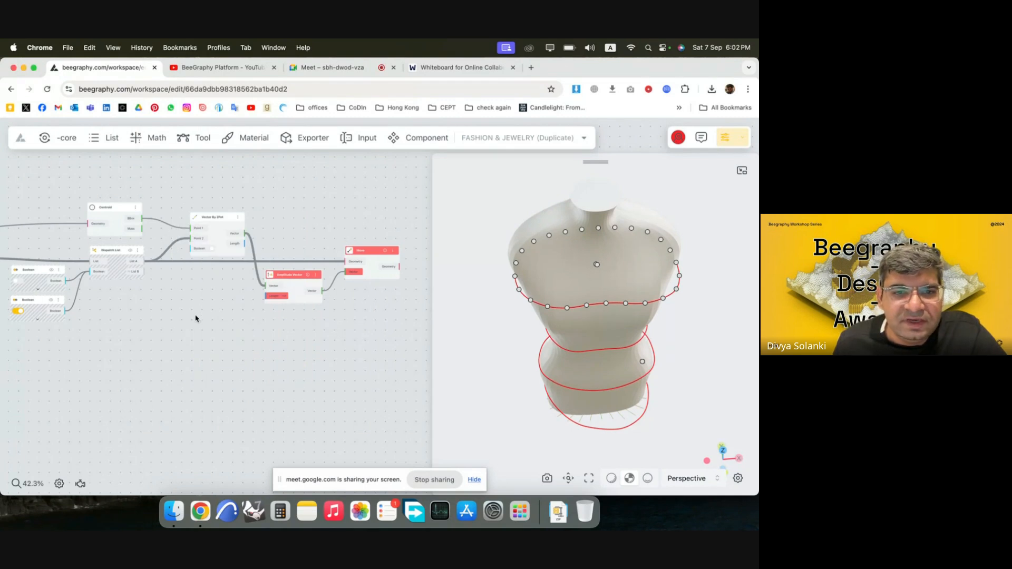
double_click(187, 316)
type("50")
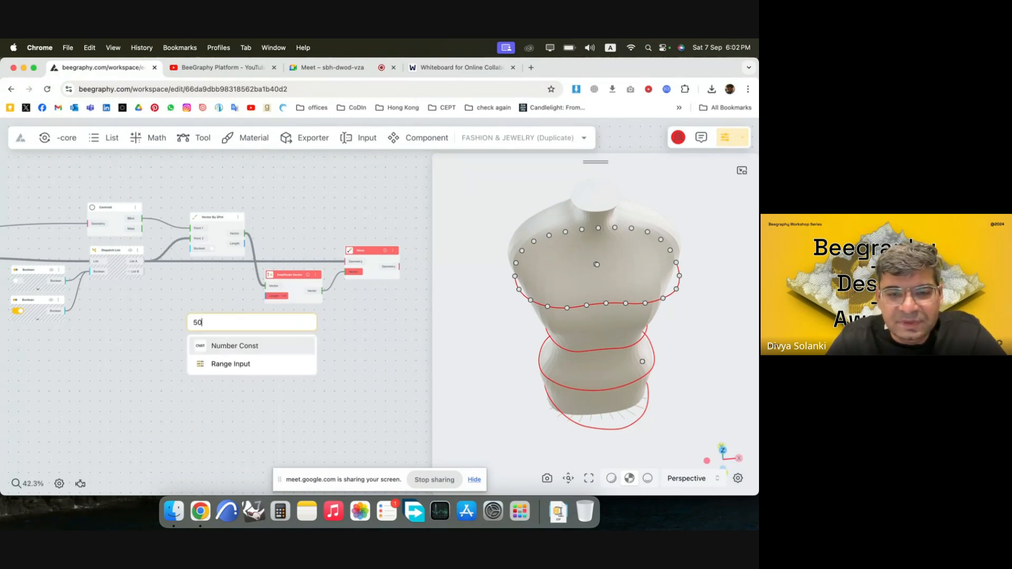
key("BackSpace")
key("BackSpace")
type("15")
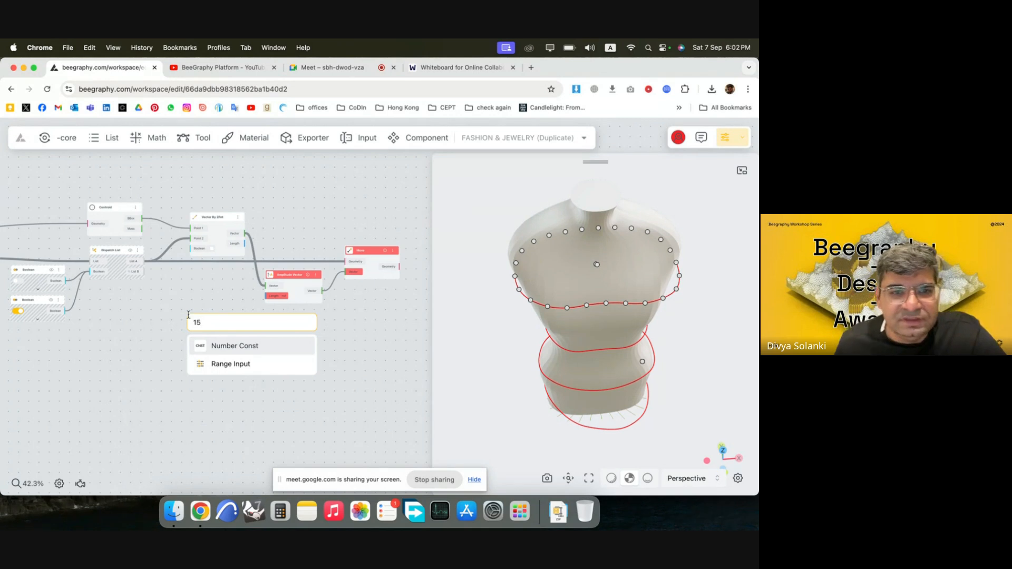
left_click(253, 347)
left_click_drag(251, 330, 220, 293)
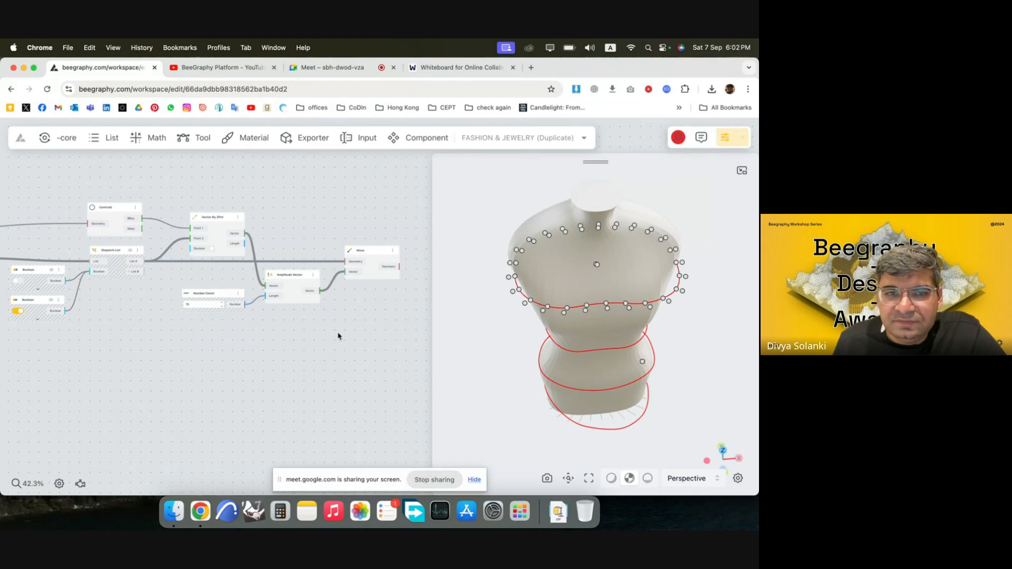
Turn on the viewport preview of the Dispatch List's outputs so that List B's points are shown too.
scroll(172, 225, "down", 3)
scroll(379, 270, "up", 3)
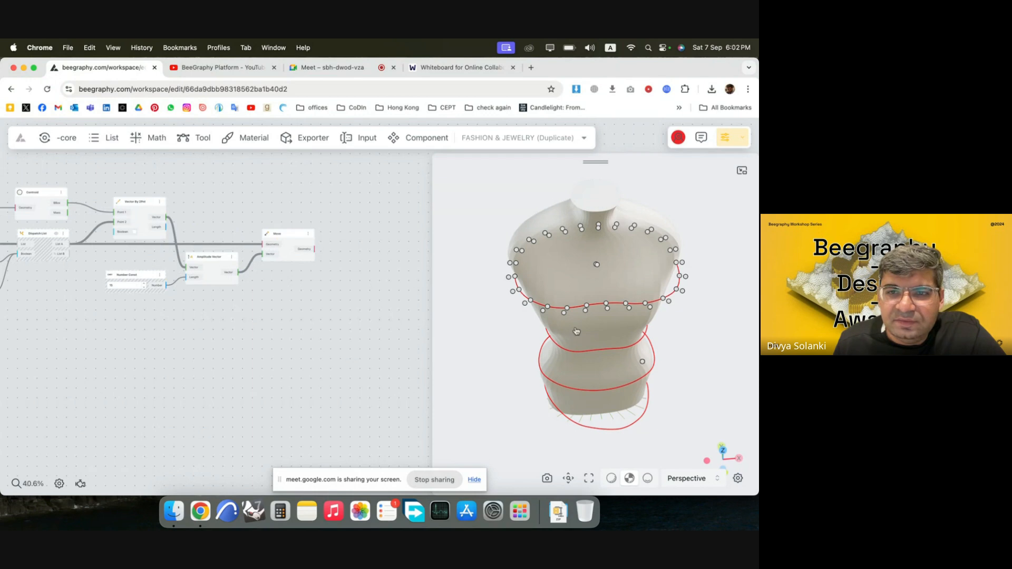
scroll(353, 280, "down", 4)
scroll(123, 275, "up", 5)
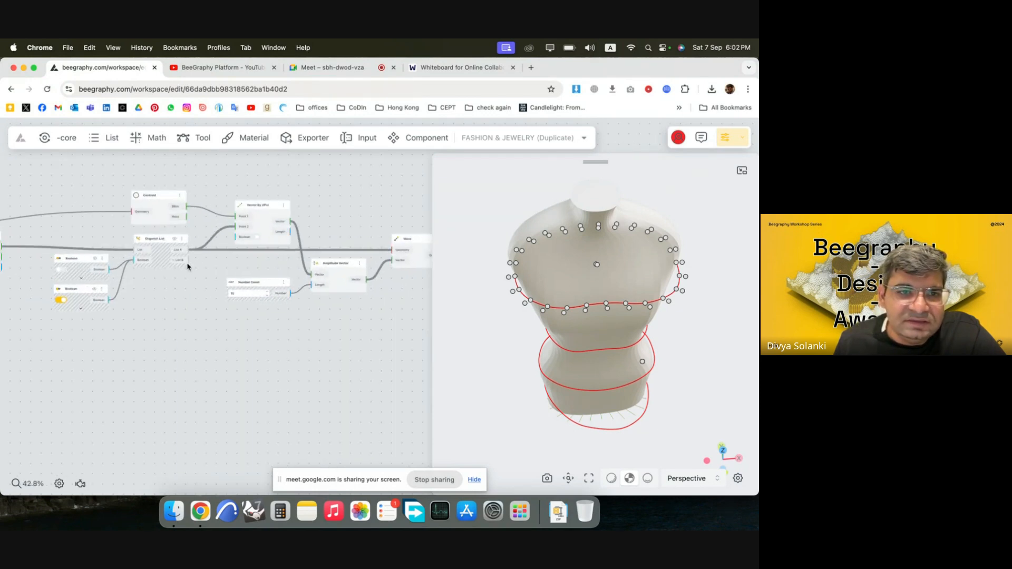
left_click(178, 260)
left_click(188, 274)
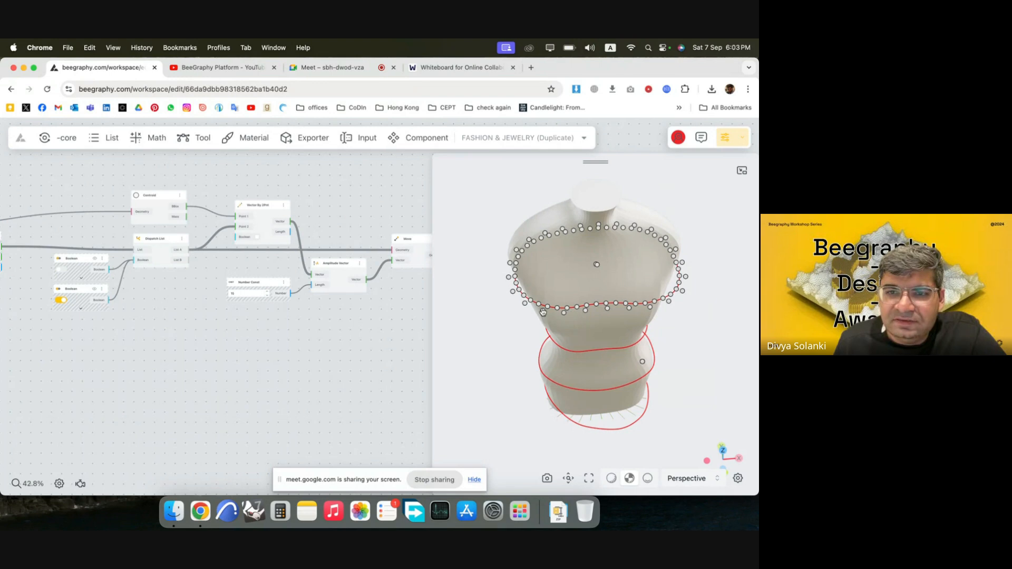
Add a Weave node and place it just beyond the Move node that offsets List A's points.
scroll(109, 250, "down", 5)
scroll(311, 270, "up", 3)
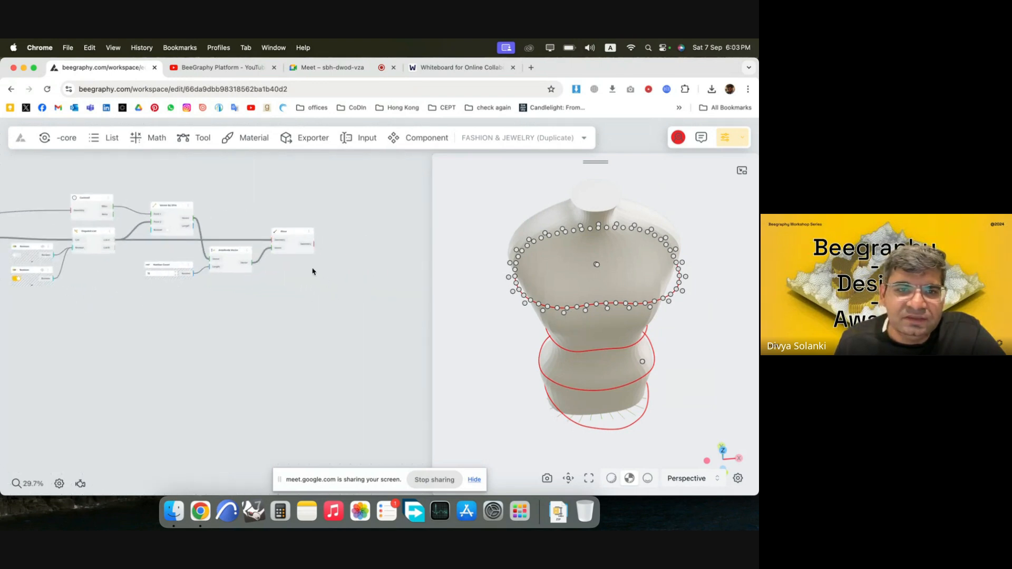
double_click(344, 262)
type("weave")
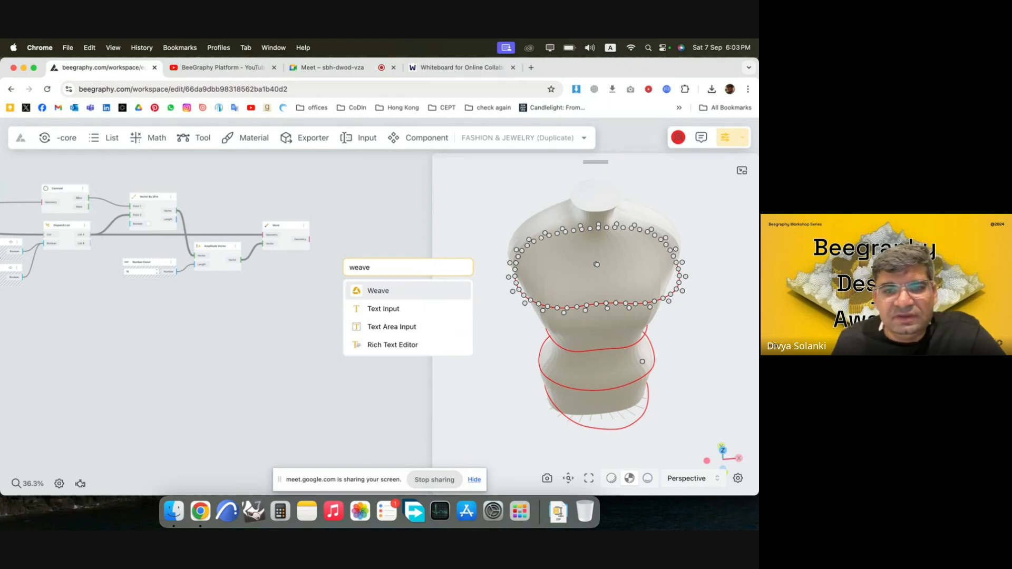
left_click(396, 292)
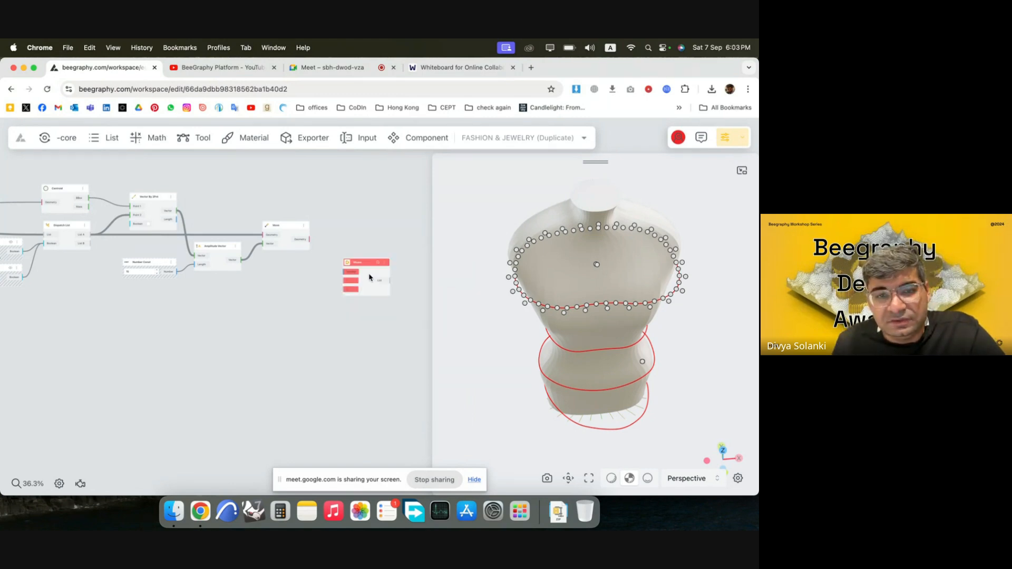
left_click_drag(370, 278, 373, 264)
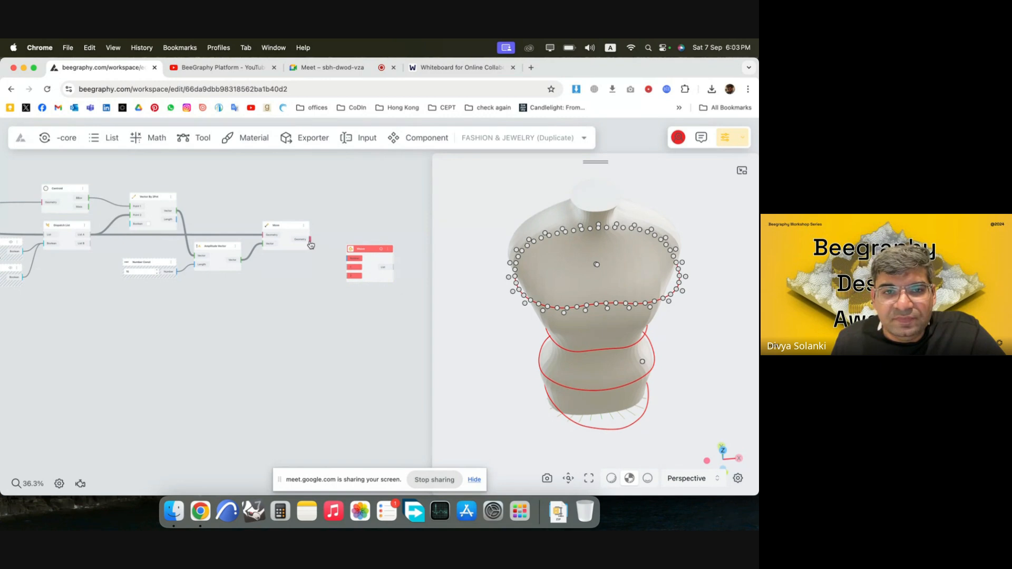
Connect the Move node's Geometry output to Weave input 1 and the Dispatch List's List B to Weave input 2.
left_click_drag(311, 243, 347, 268)
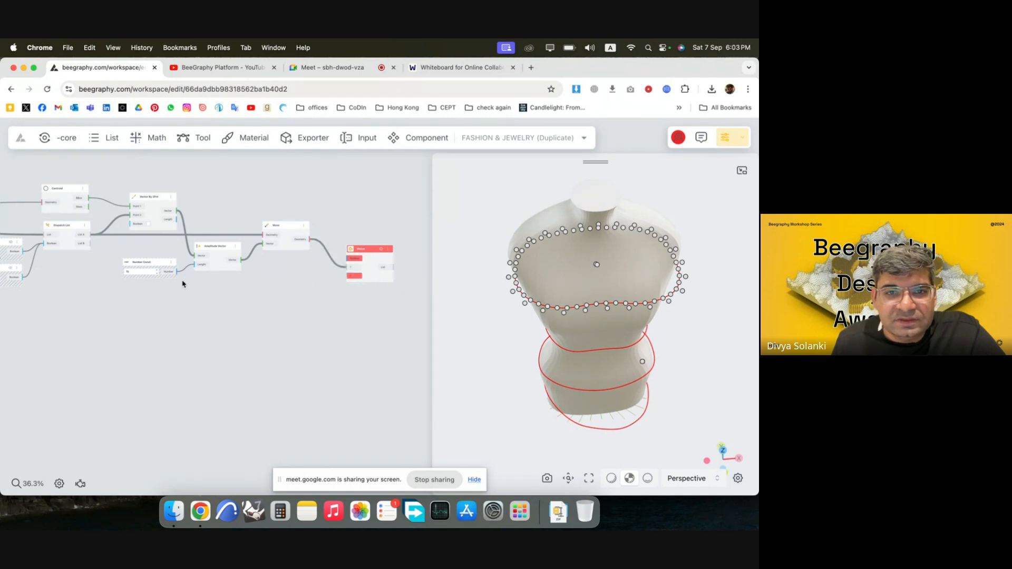
left_click_drag(91, 243, 384, 278)
left_click(363, 318)
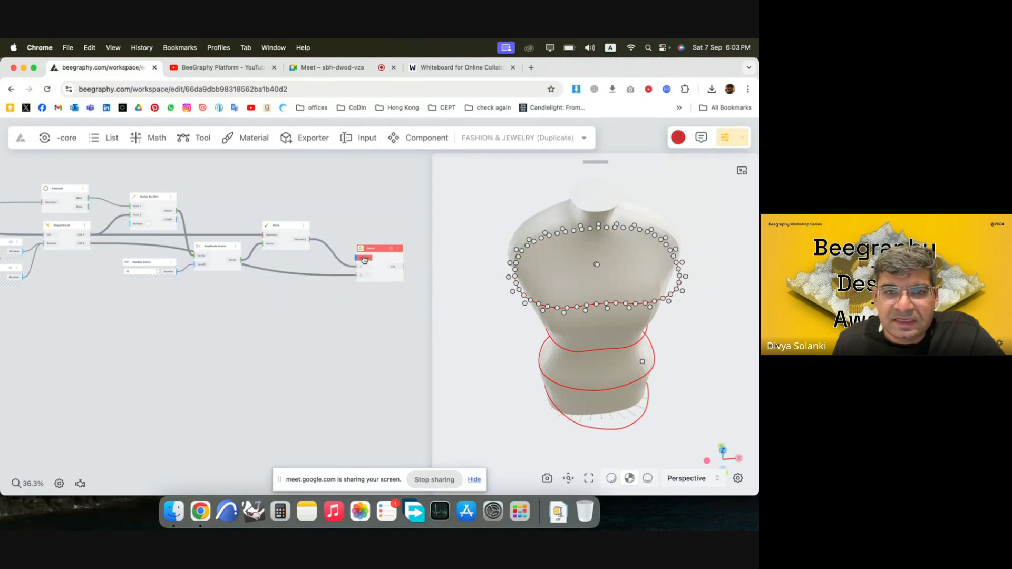
scroll(365, 261, "up", 5)
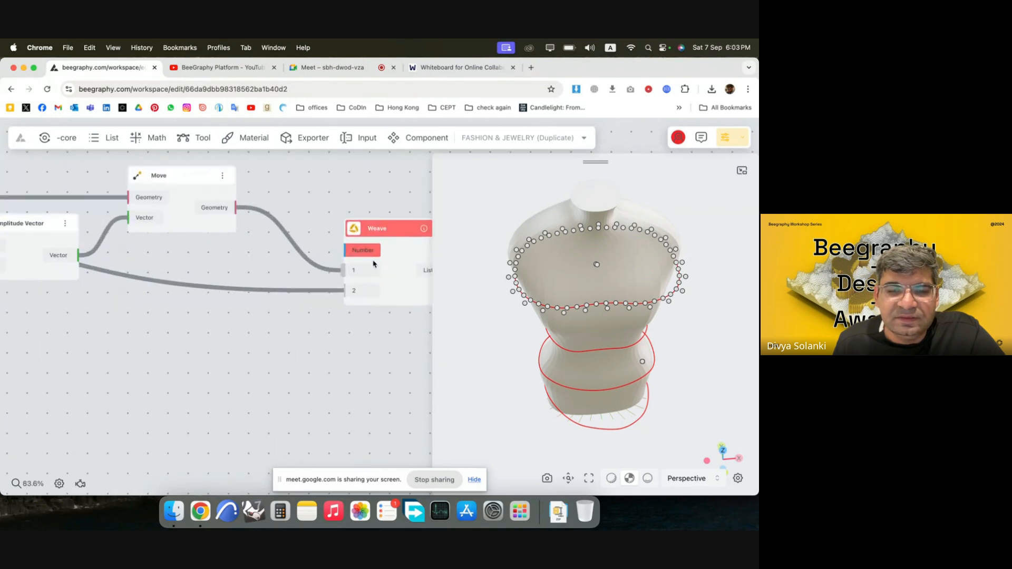
Add two Number Const nodes with the values 1 and 2 as the index pattern for the Weave node.
left_click(361, 252)
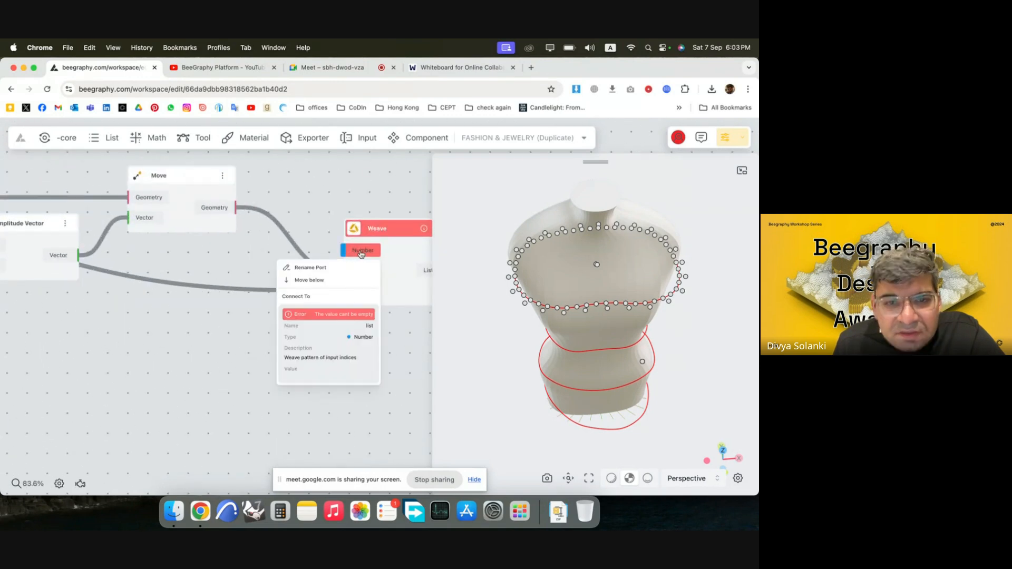
left_click(395, 265)
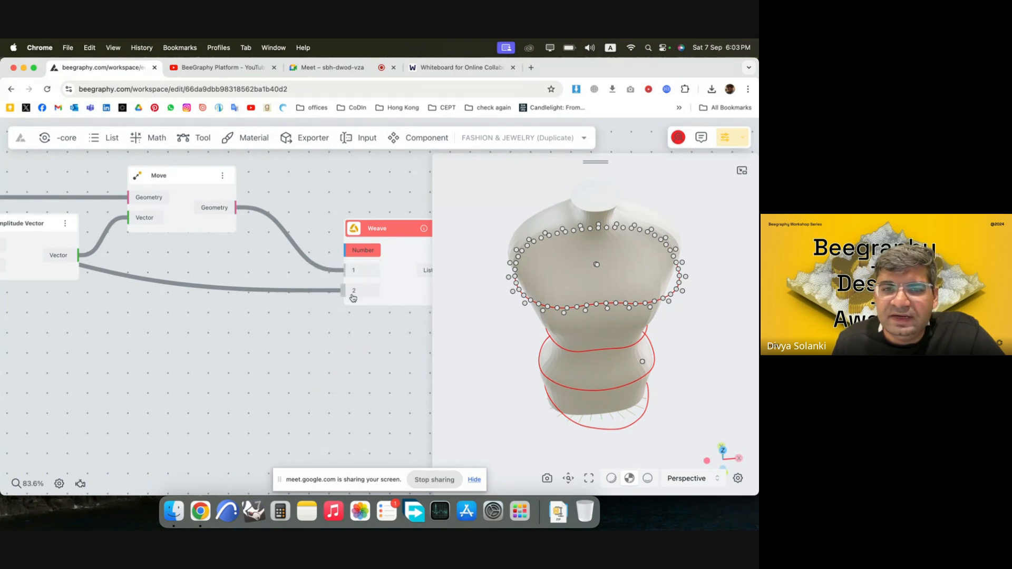
scroll(234, 281, "down", 1)
scroll(234, 281, "down", 4)
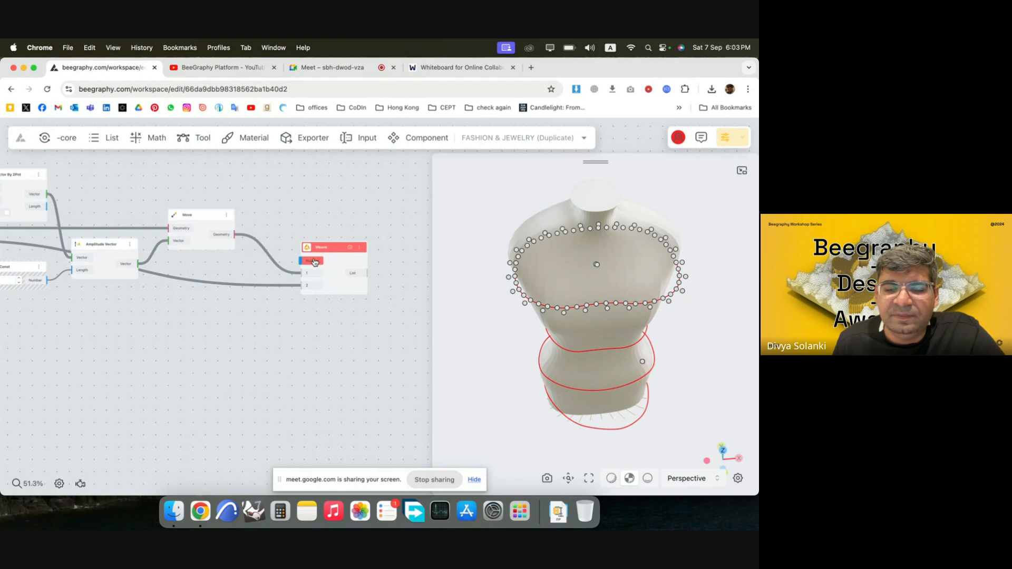
double_click(288, 318)
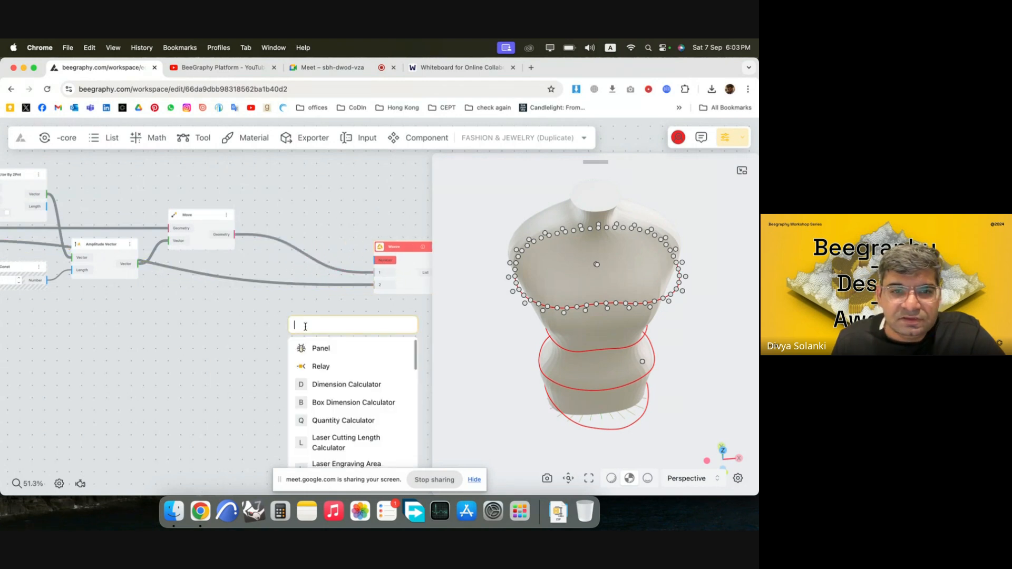
type("1")
key("Return")
double_click(310, 369)
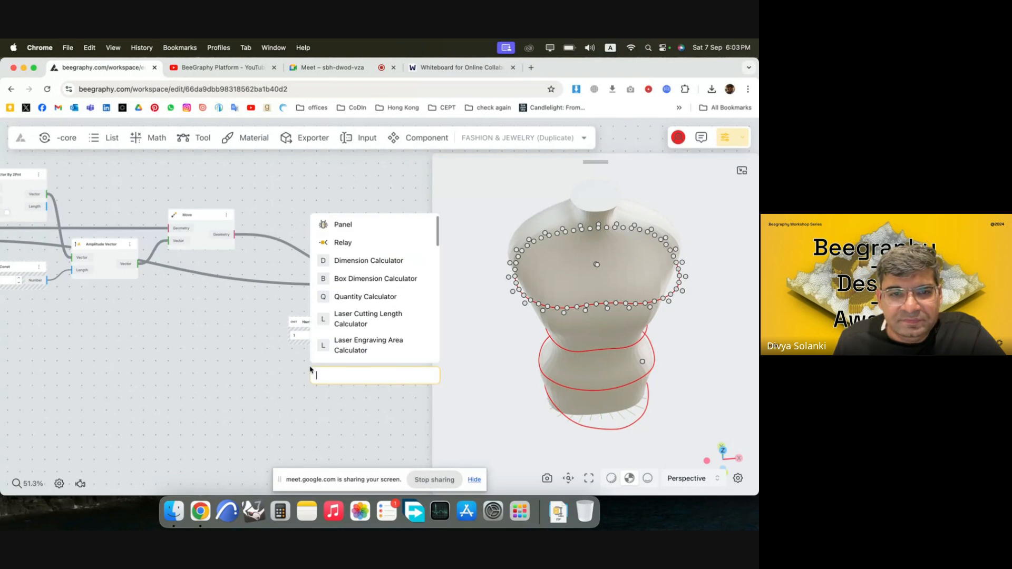
type("2")
key("Return")
Connect both Number Const nodes, 1 first and 2 second, to Weave's Number input and place them above the Weave node.
left_click_drag(356, 373, 376, 261)
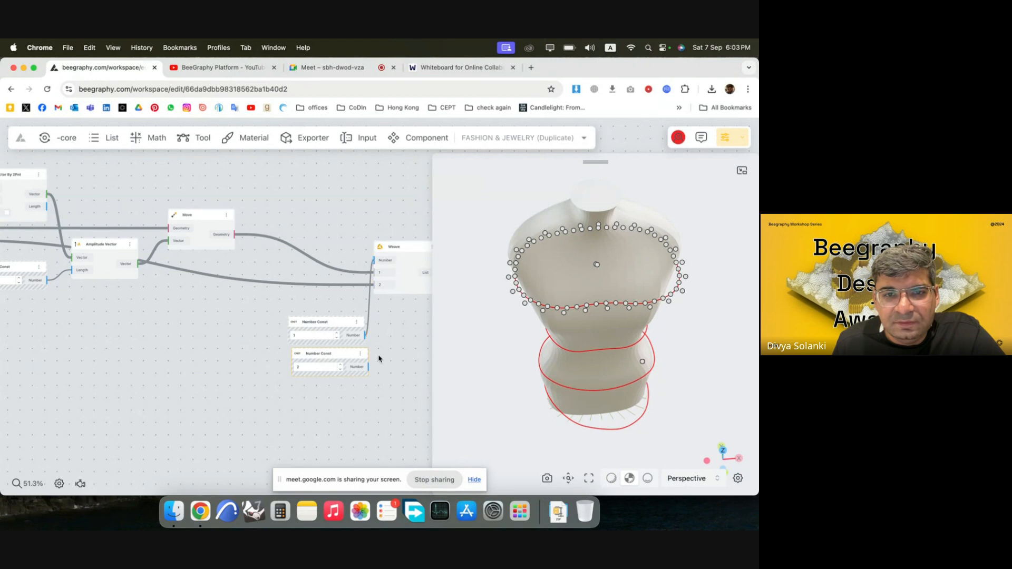
left_click_drag(372, 370, 376, 260)
left_click_drag(357, 404, 281, 303)
left_click_drag(340, 327, 376, 260)
left_click(367, 203)
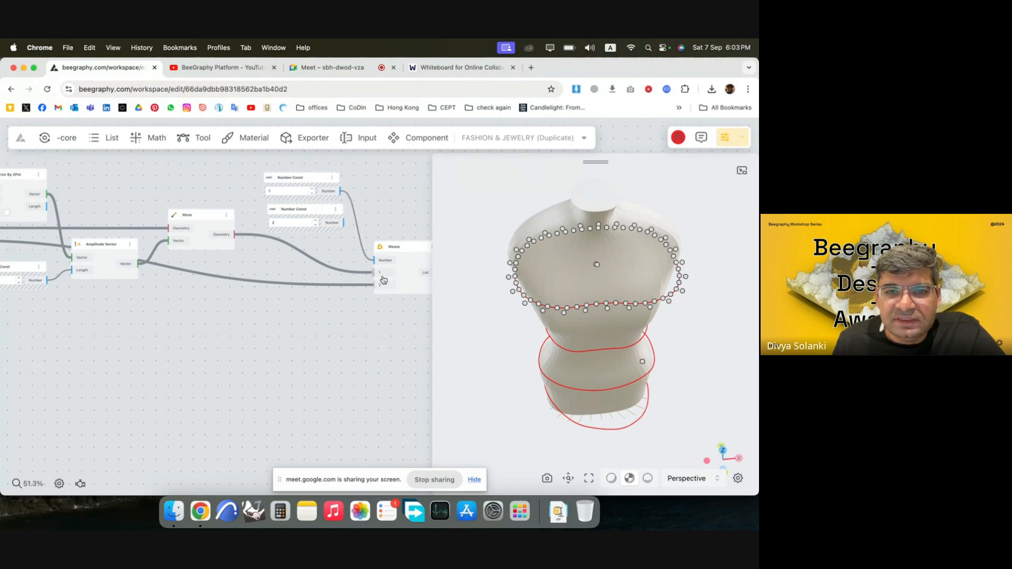
left_click_drag(344, 223, 376, 262)
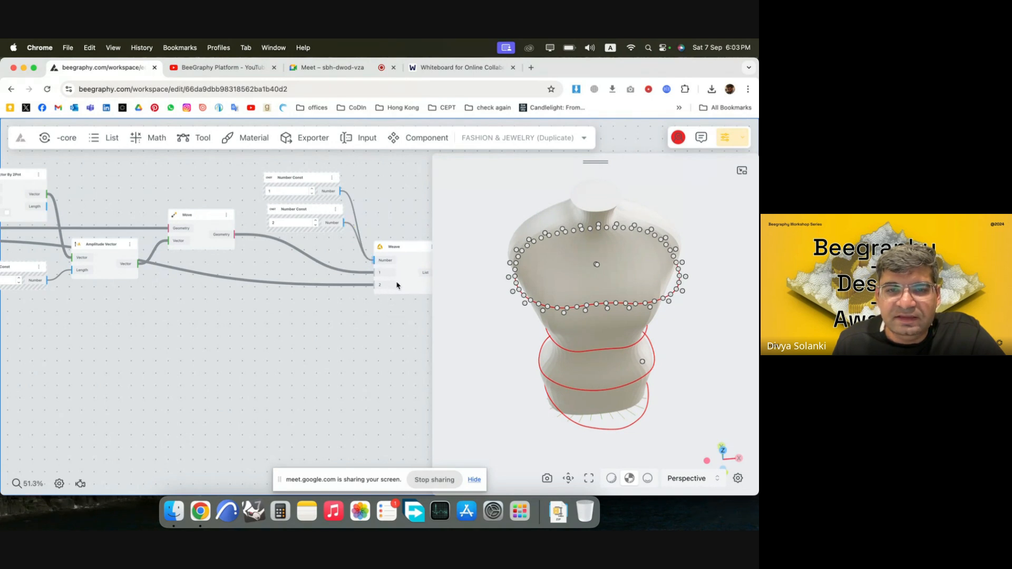
Add a Polyline node beyond the Weave node and connect Weave's List output to its Point 1 input.
scroll(384, 287, "right", 3)
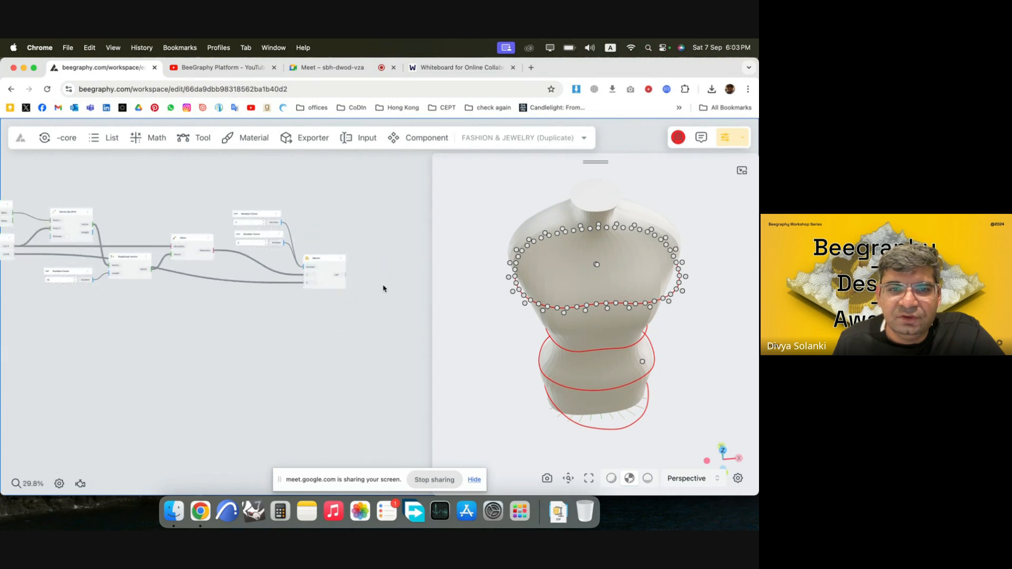
left_click(323, 273)
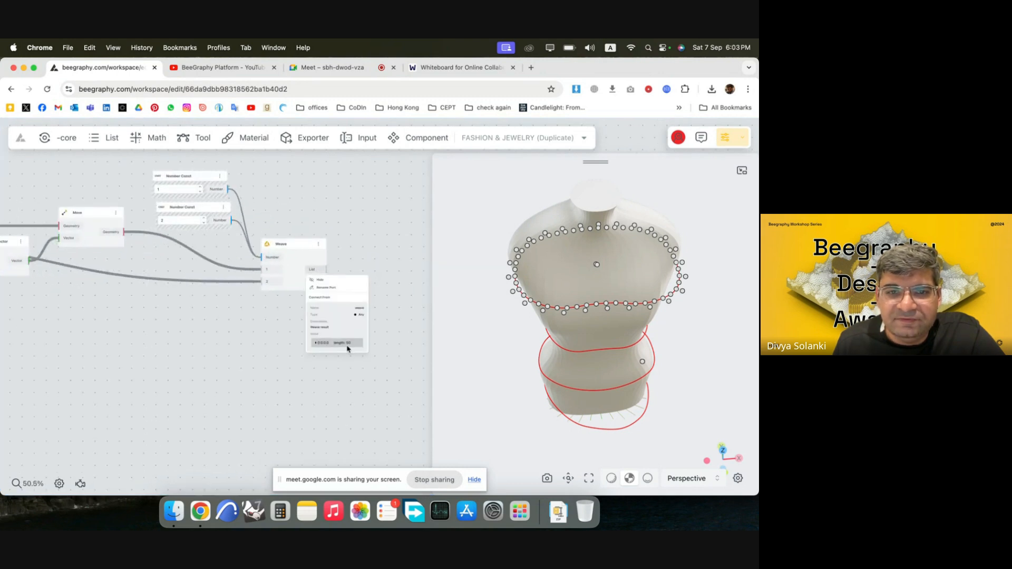
left_click(369, 230)
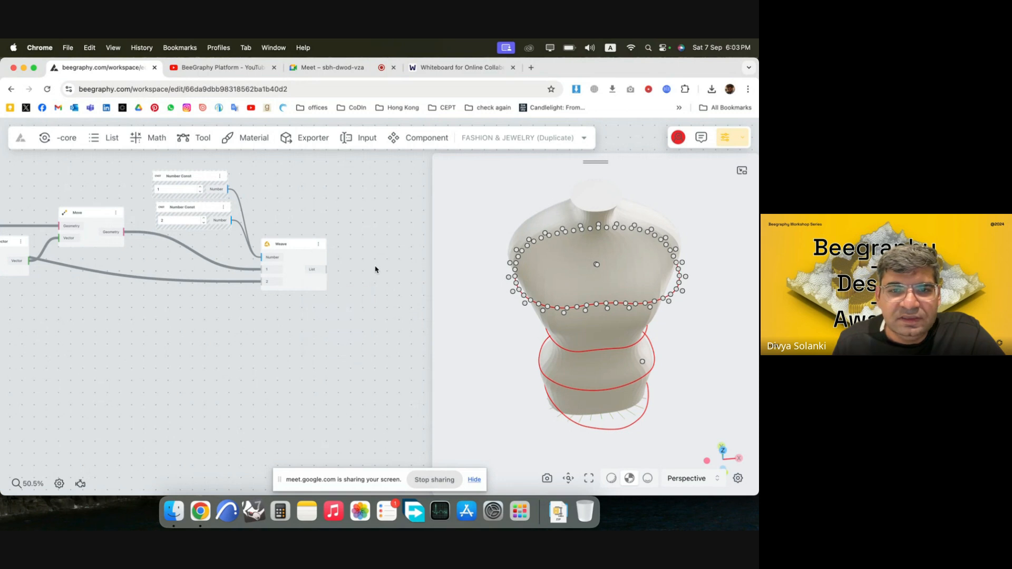
scroll(381, 273, "down", 2)
scroll(381, 273, "up", 3)
scroll(381, 273, "right", 1)
double_click(321, 267)
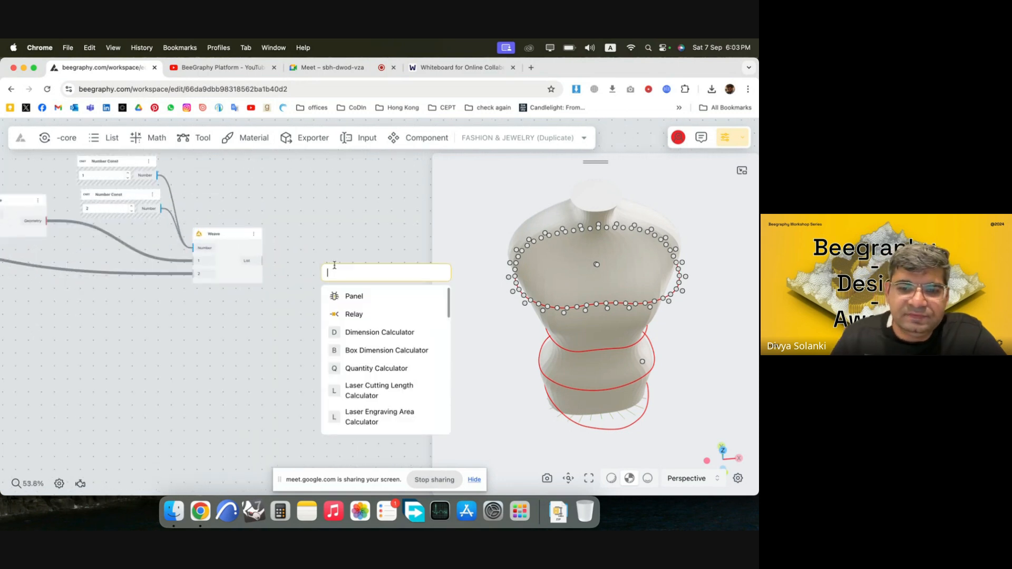
type("poly")
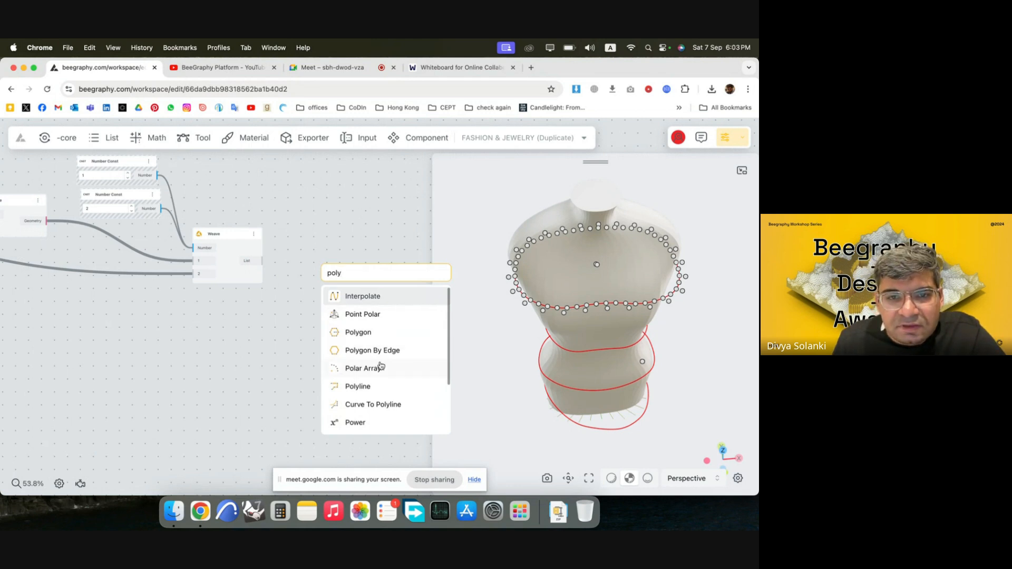
left_click(378, 386)
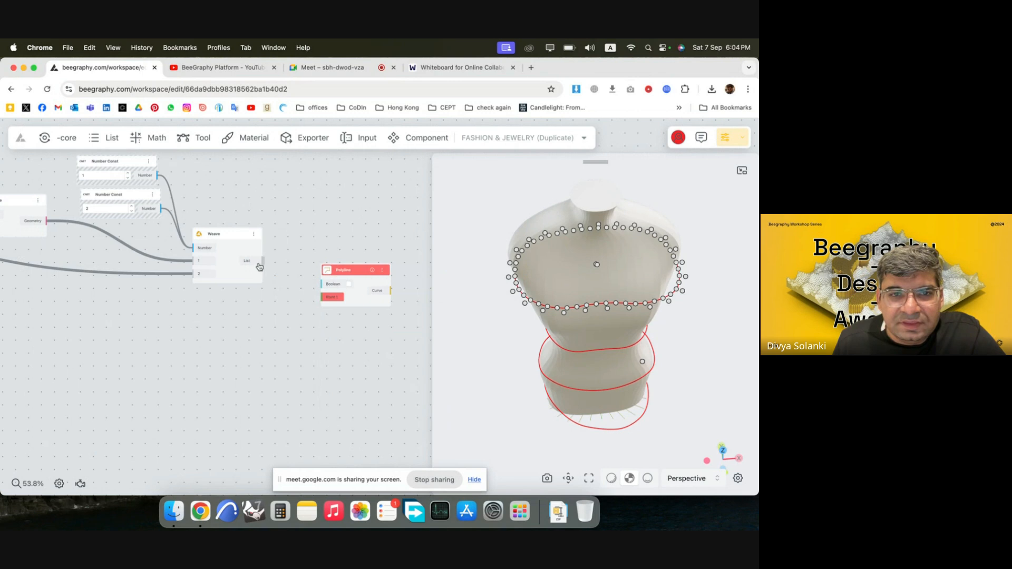
left_click_drag(259, 266, 378, 244)
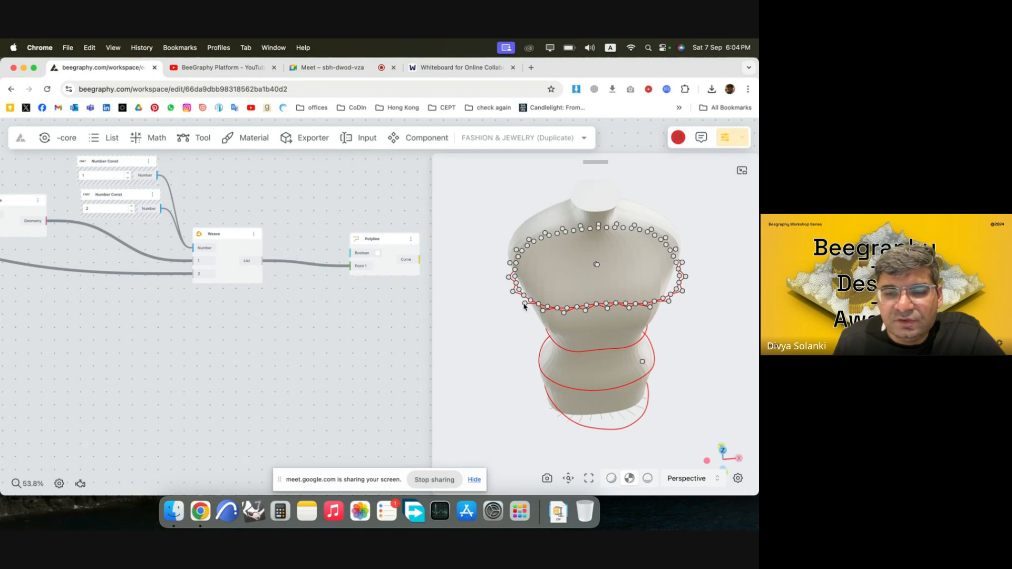
Add a Boolean node set to true, connect it to the Polyline's Boolean input, and arrange both nodes beside the Weave node.
double_click(288, 202)
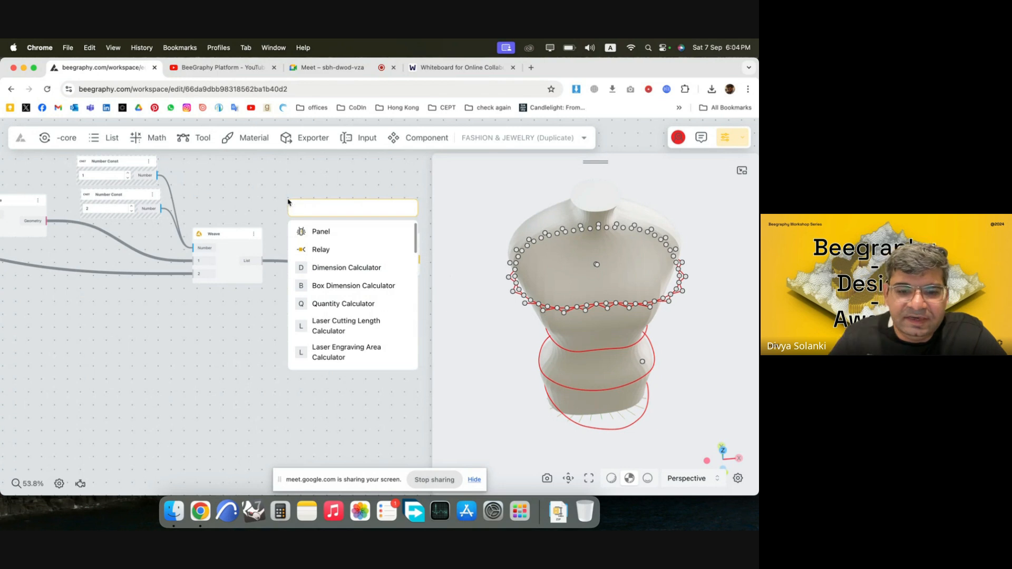
type("true")
left_click(321, 232)
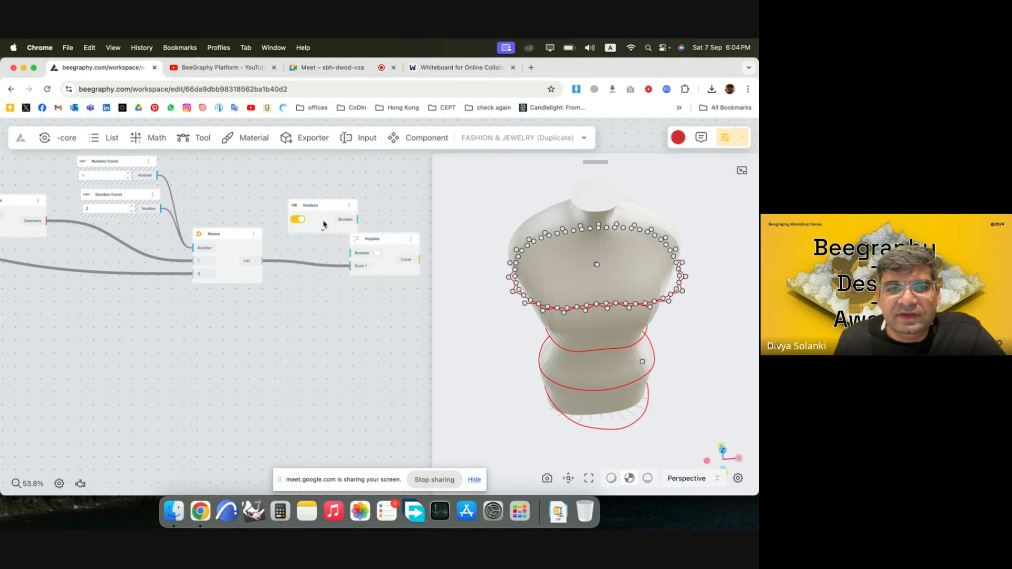
left_click_drag(316, 205, 354, 254)
left_click_drag(285, 190, 244, 187)
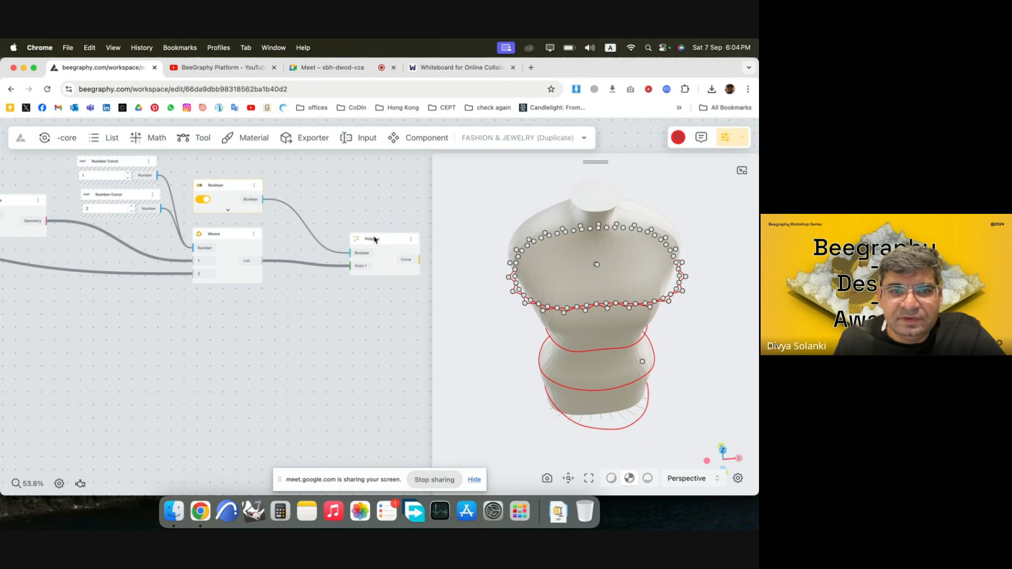
left_click_drag(376, 241, 331, 219)
Hide the viewport preview of all nodes from the Boolean pattern and Dispatch List through the Weave node, leaving the Polyline shown.
scroll(396, 282, "down", 6)
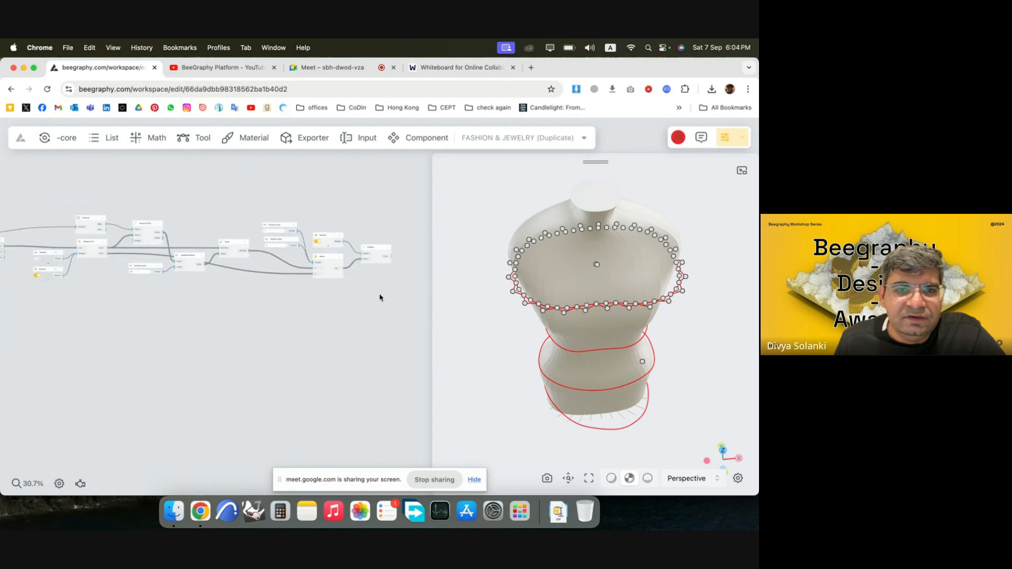
left_click_drag(351, 308, 84, 195)
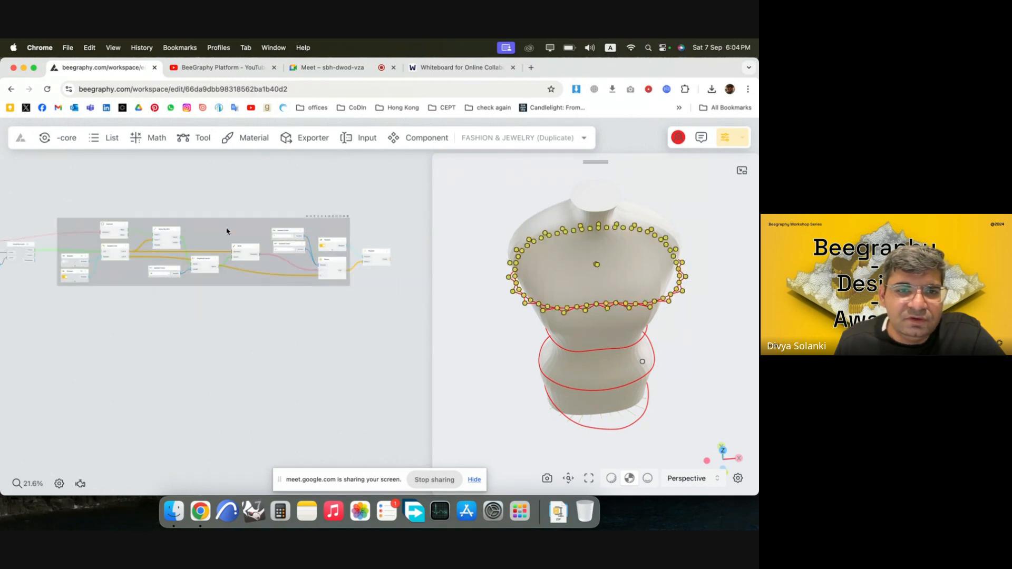
right_click(227, 230)
left_click(253, 241)
scroll(410, 282, "up", 3)
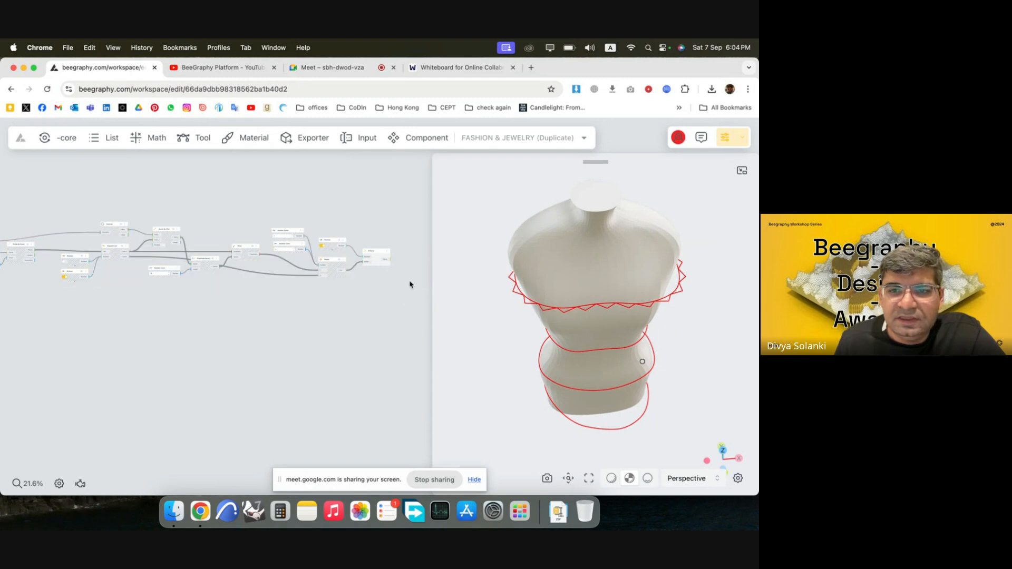
Examine the closed zigzag polyline around the mannequin's chest from several angles and review the nodes that set its amplitude.
left_click_drag(533, 310, 592, 292)
left_click_drag(643, 261, 639, 310)
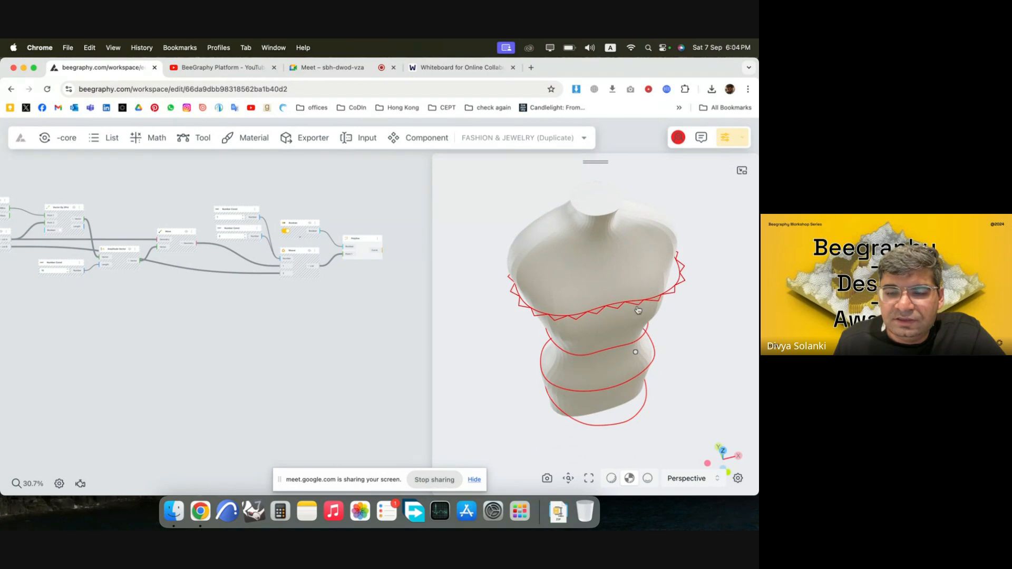
mouse_move(683, 281)
left_mouse_down()
mouse_move(646, 316)
mouse_move(677, 270)
left_mouse_up()
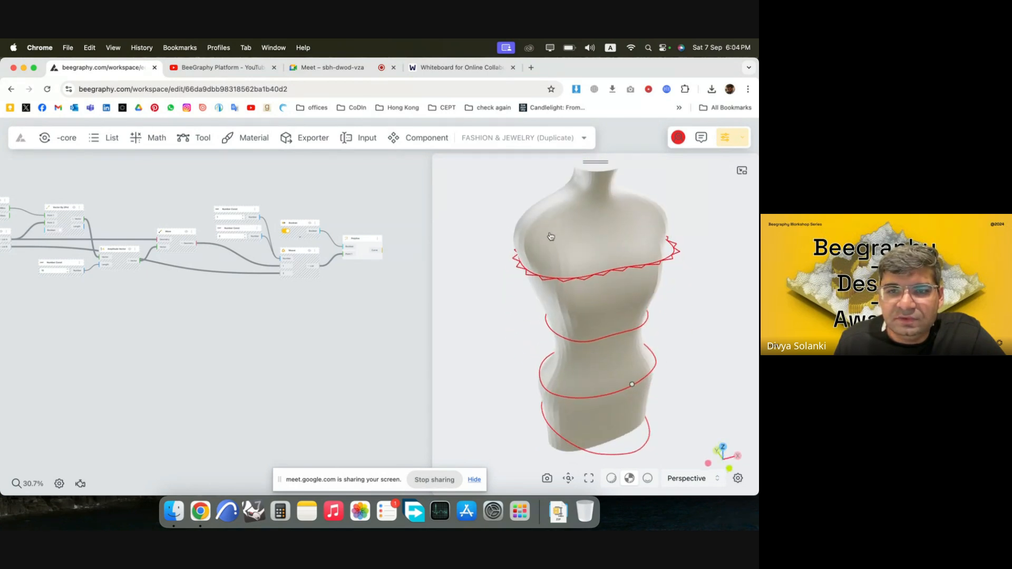
left_click_drag(598, 320, 589, 334)
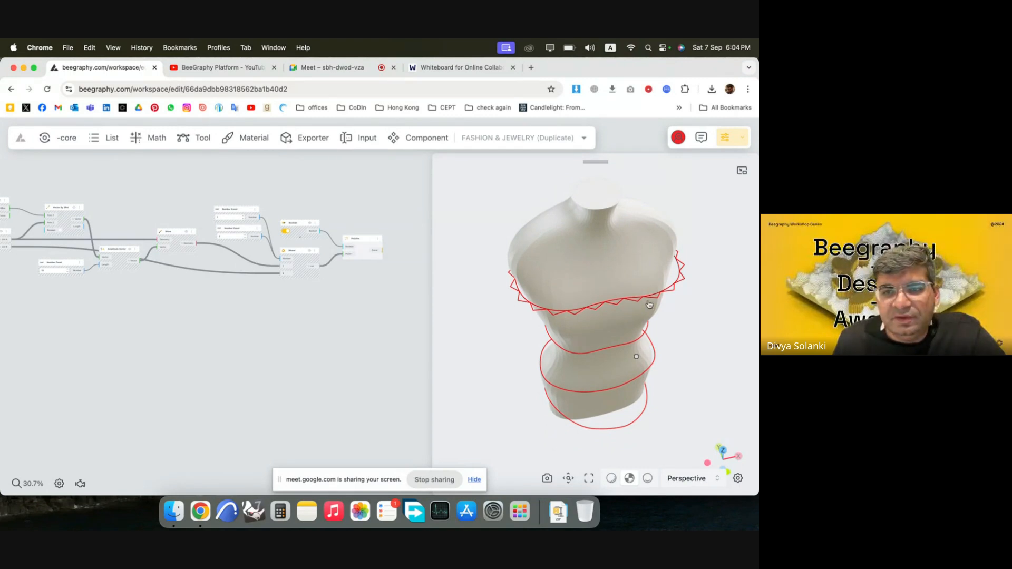
left_click_drag(661, 303, 584, 306)
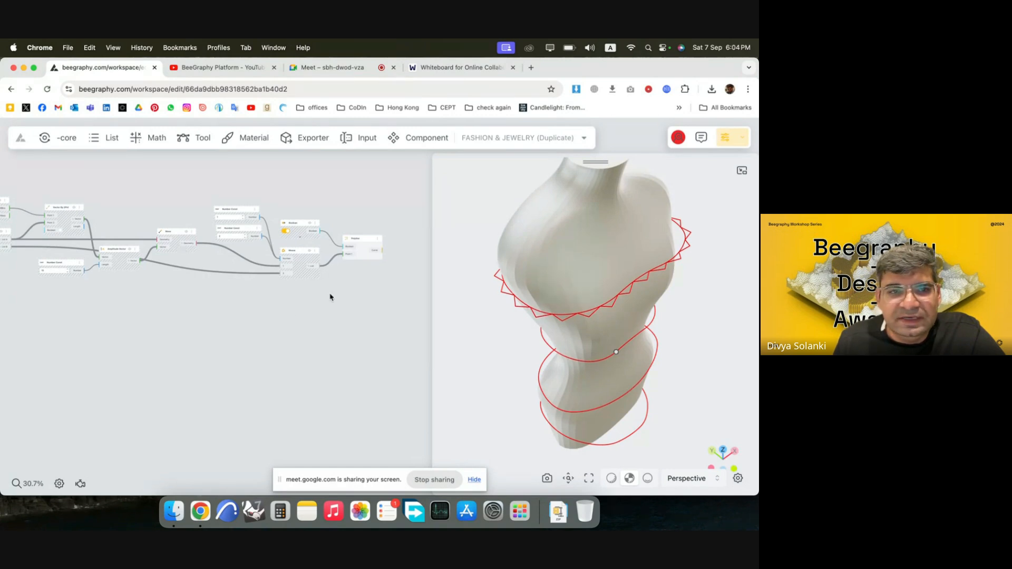
scroll(309, 310, "down", 2)
scroll(68, 307, "up", 10)
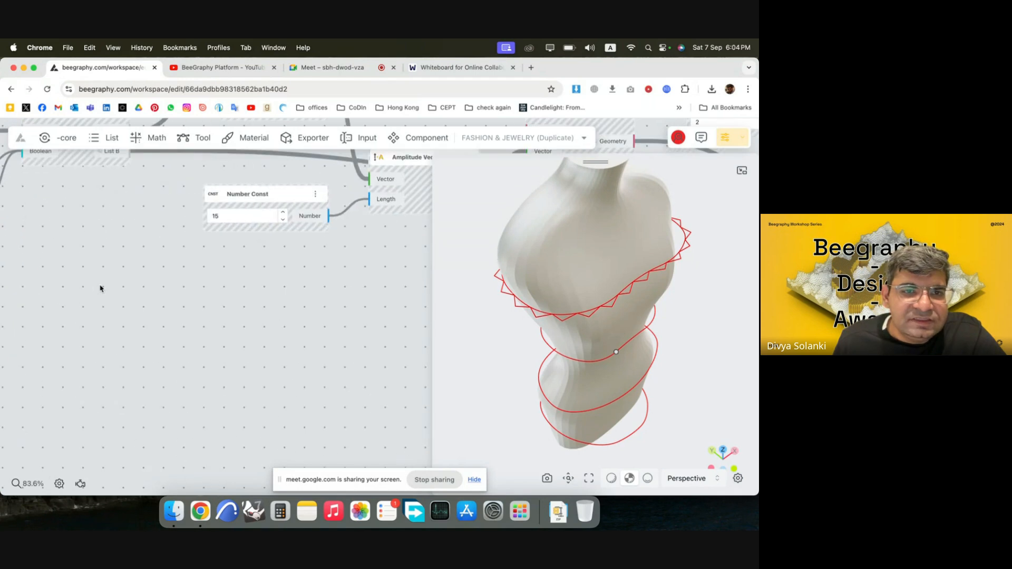
scroll(350, 267, "down", 6)
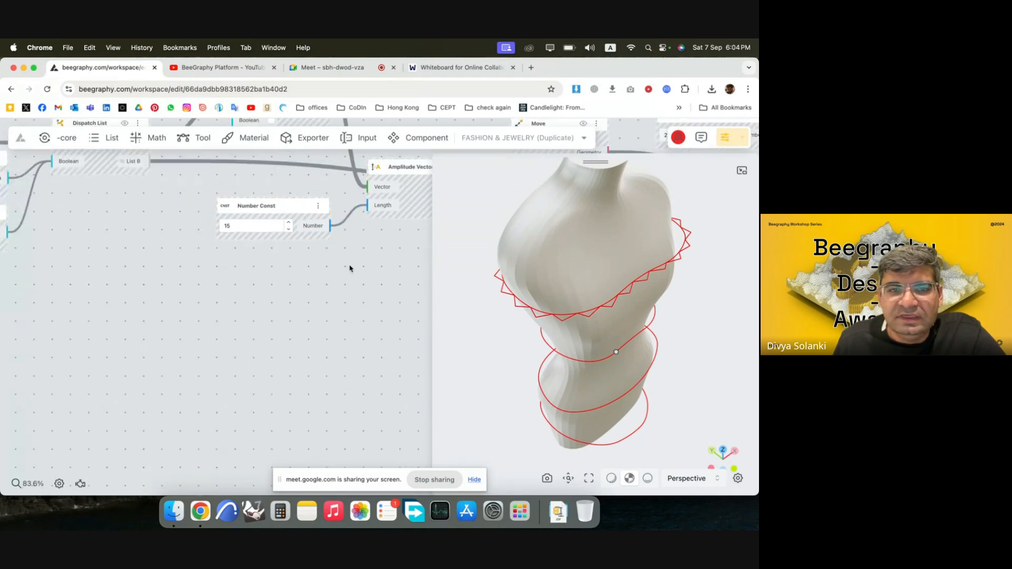
scroll(267, 302, "down", 2)
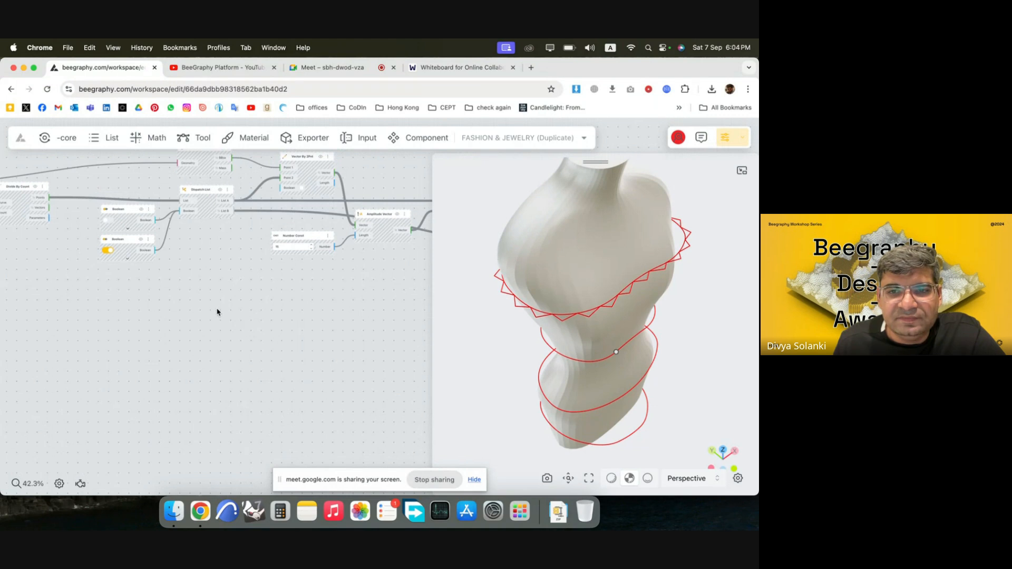
Add a Graph Mapper node and place it below the Dispatch List and the amplitude's Number Const node.
double_click(215, 293)
left_click(161, 325)
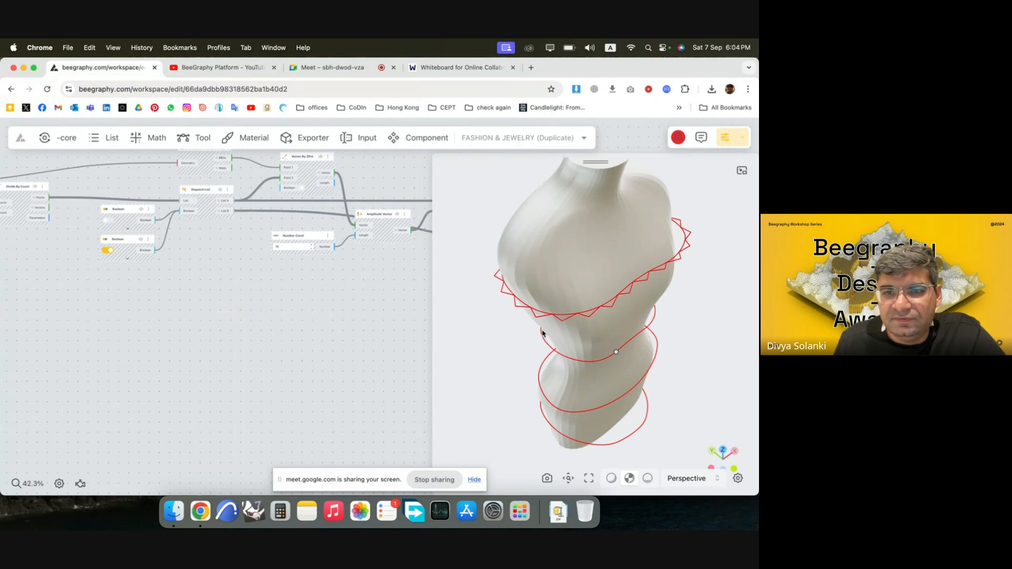
double_click(192, 316)
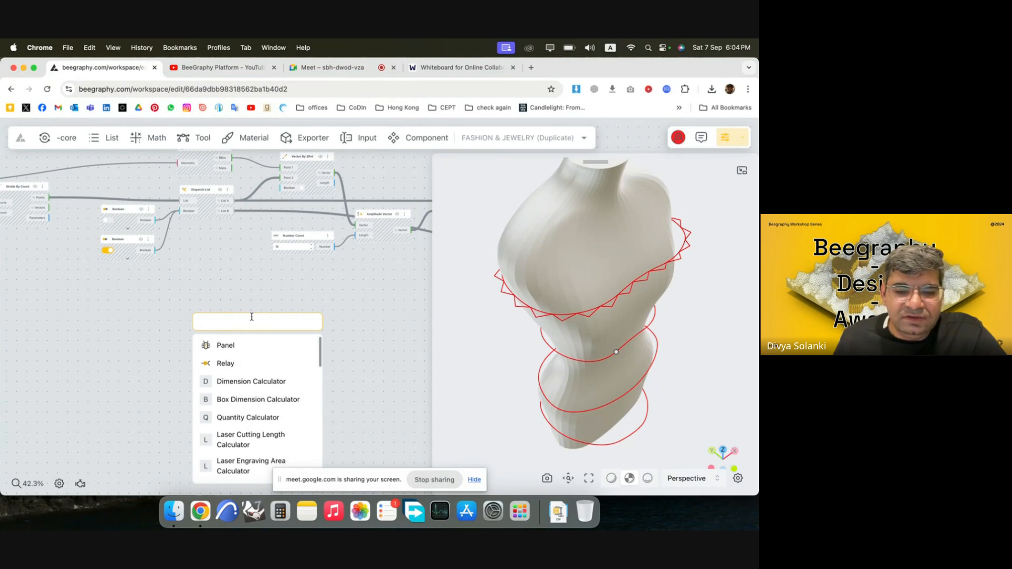
type("graph")
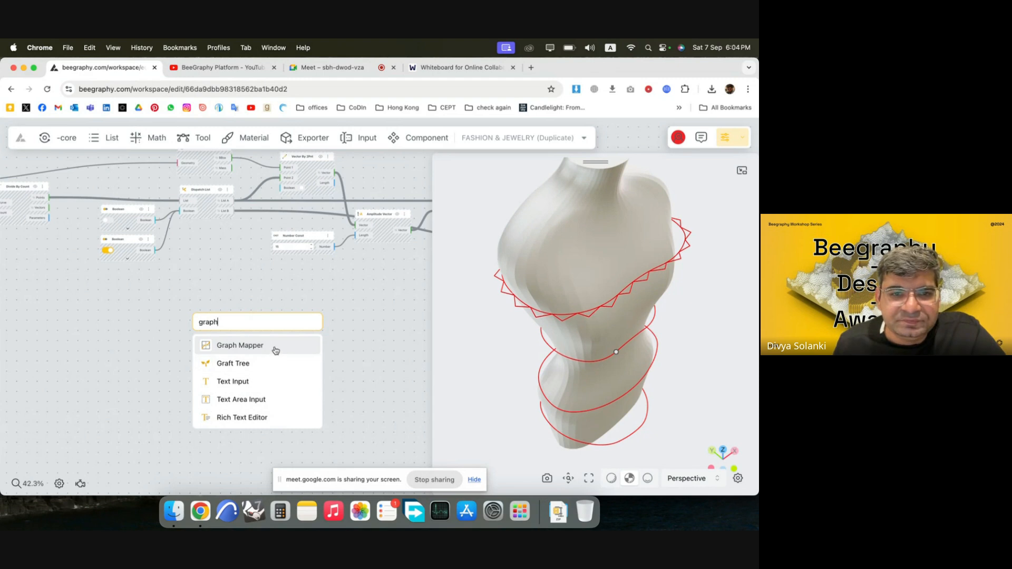
left_click(274, 347)
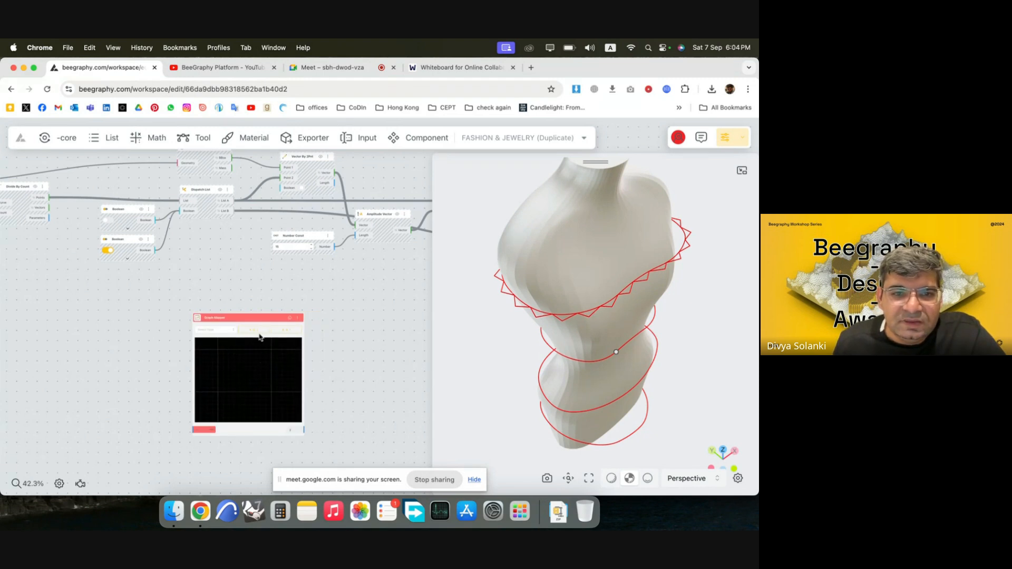
left_click_drag(249, 318, 236, 284)
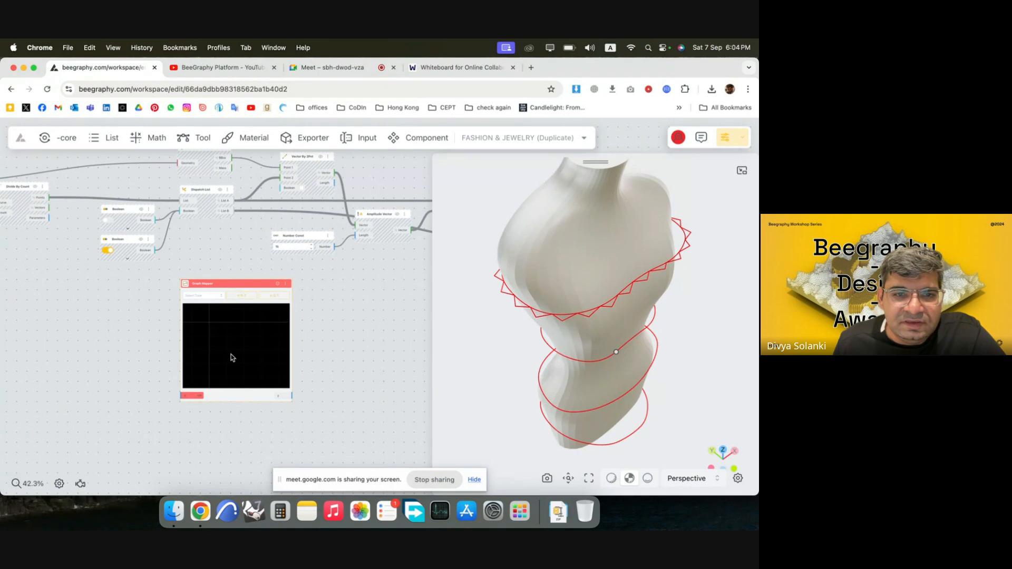
Set the Graph Mapper's curve type to Sine and reposition the node below the amplitude's Number Const node.
scroll(258, 407, "up", 5)
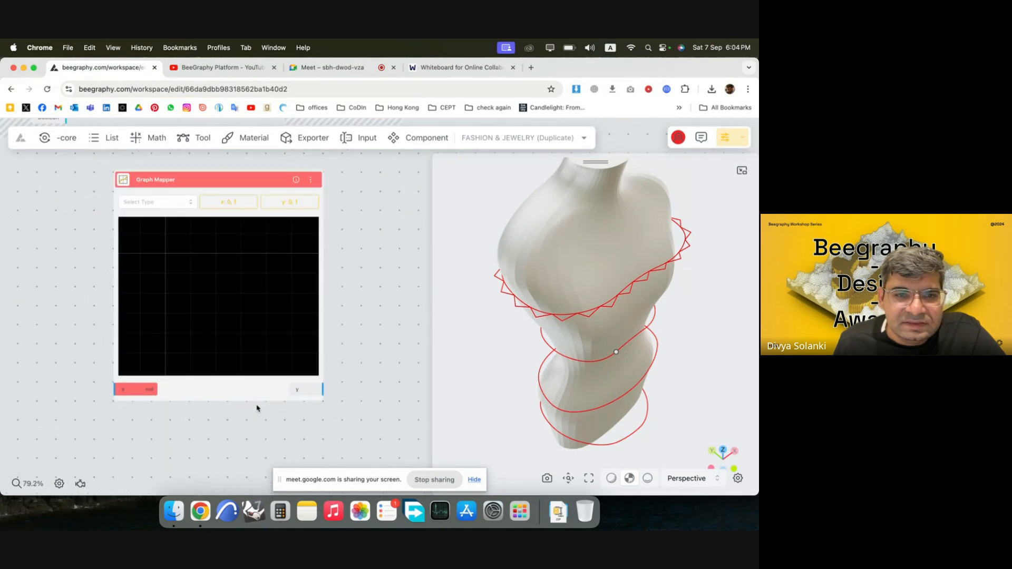
left_click(175, 203)
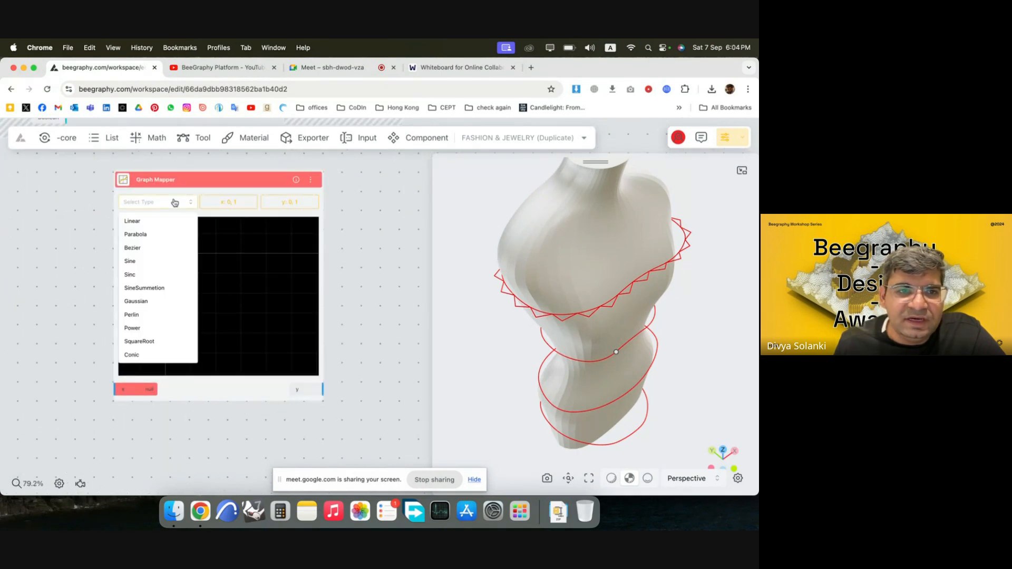
left_click(151, 262)
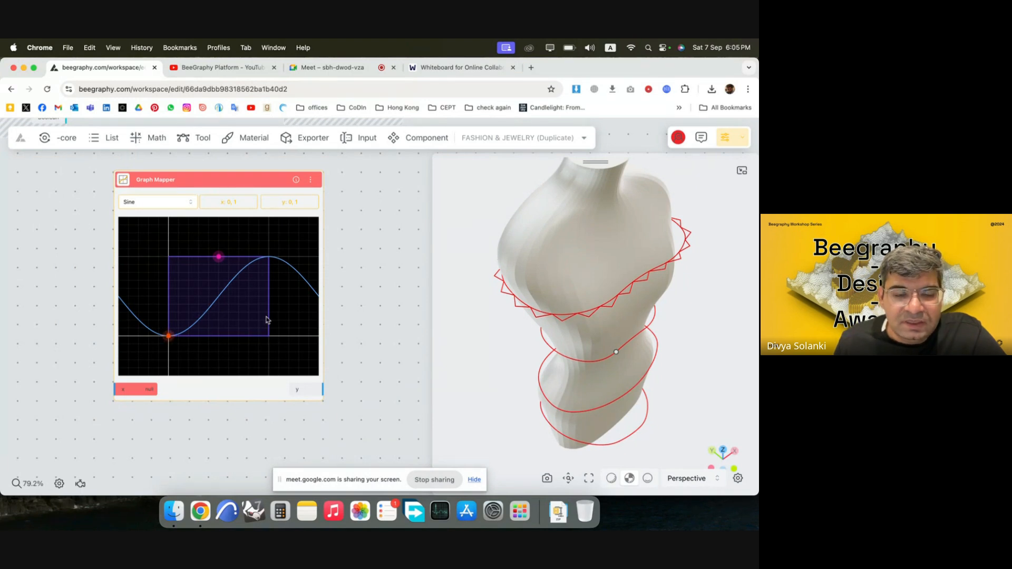
mouse_move(284, 301)
left_mouse_down()
mouse_move(294, 311)
mouse_move(283, 303)
left_mouse_up()
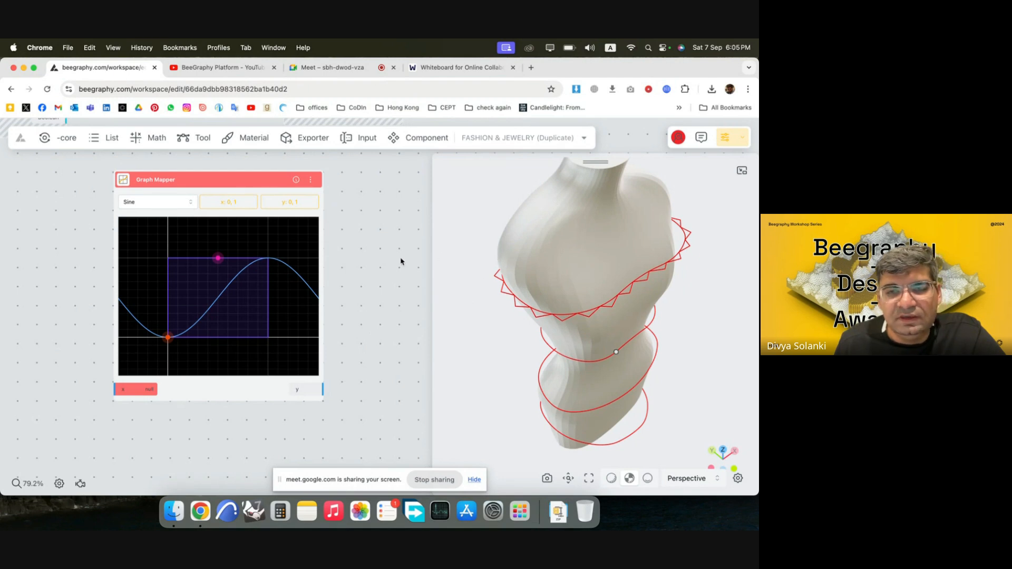
scroll(401, 261, "down", 5)
left_click_drag(254, 238, 288, 255)
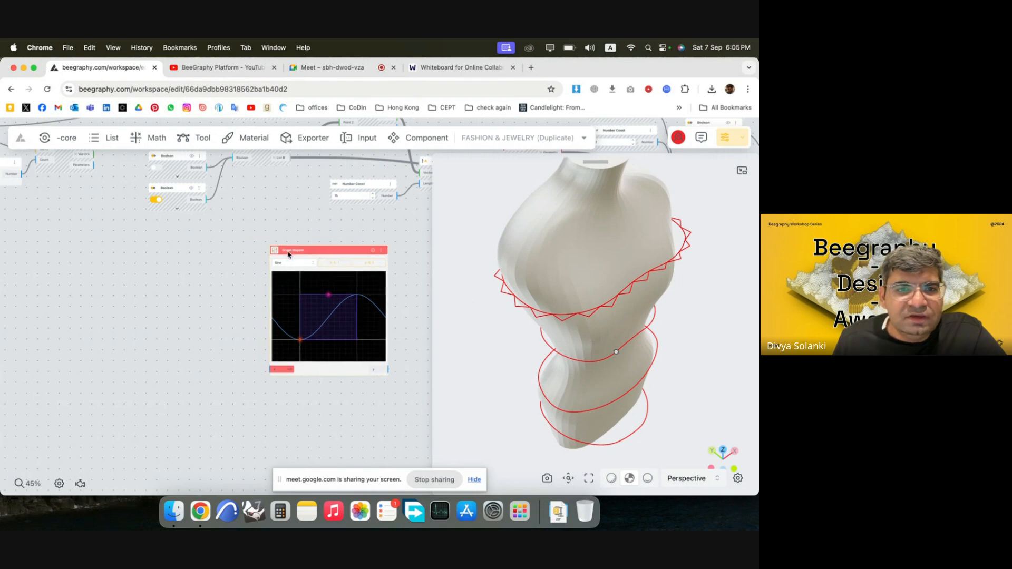
scroll(239, 280, "down", 3)
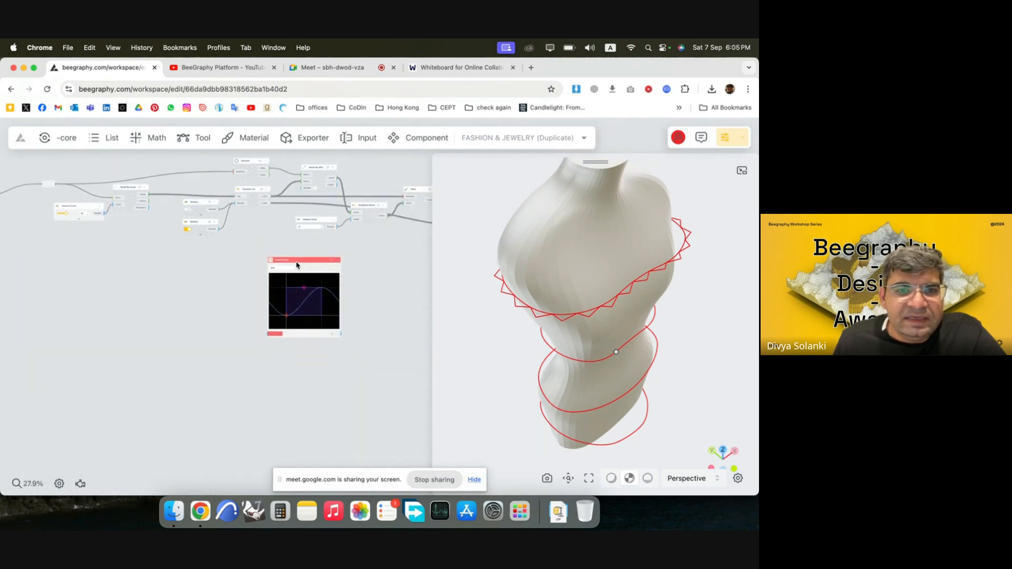
Add a List Length node beside the Graph Mapper, fed by the Dispatch List's List A output, and inspect its Length value.
scroll(190, 261, "up", 3)
double_click(242, 289)
type("list")
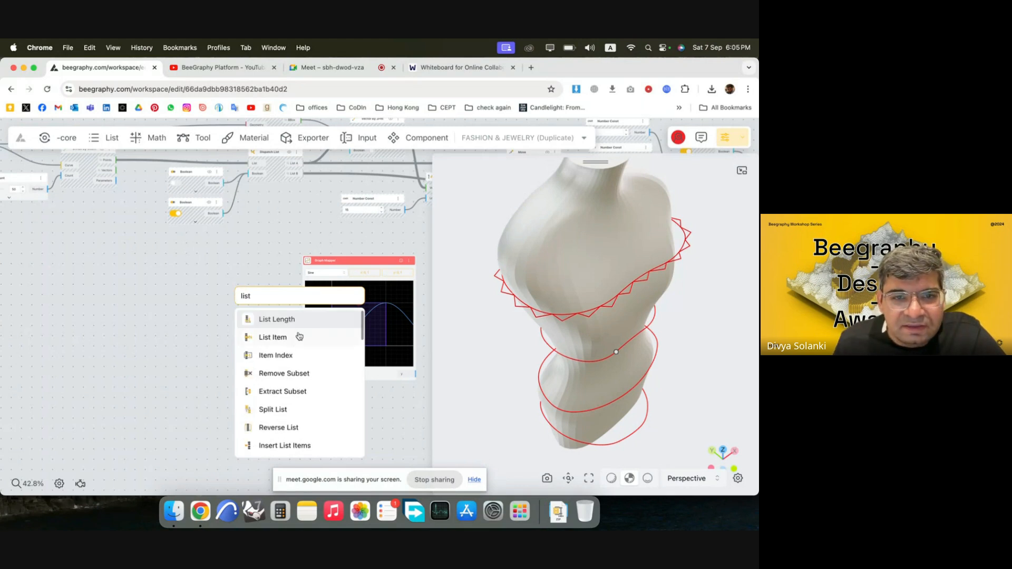
left_click(304, 327)
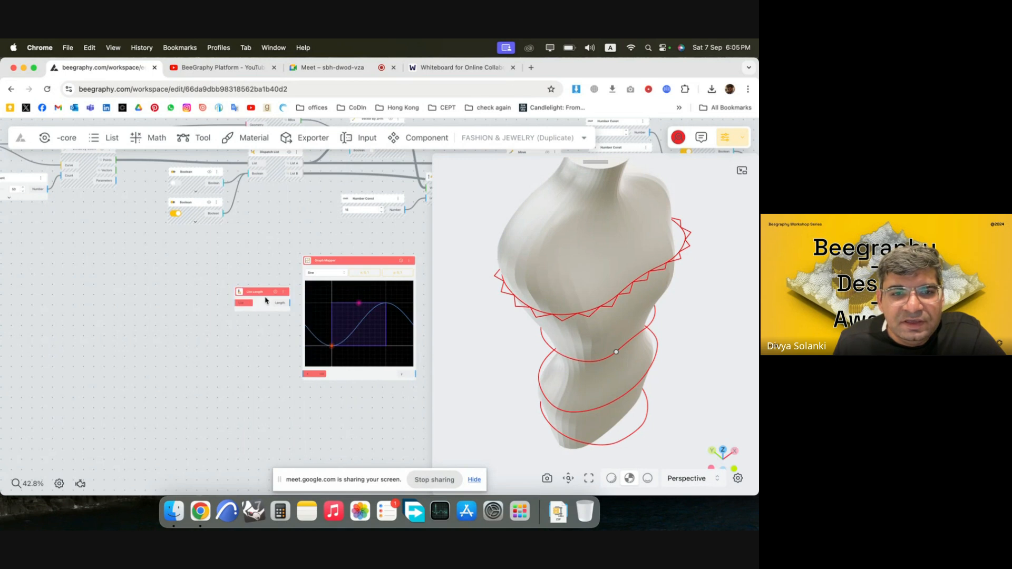
scroll(324, 168, "up", 3)
left_click_drag(297, 165, 183, 358)
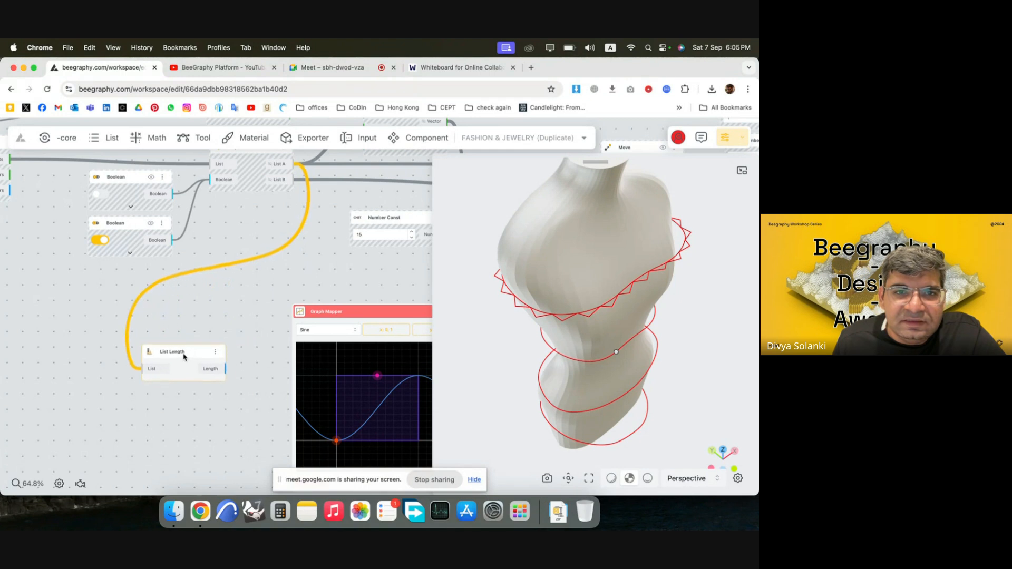
left_click(212, 370)
left_click(213, 453)
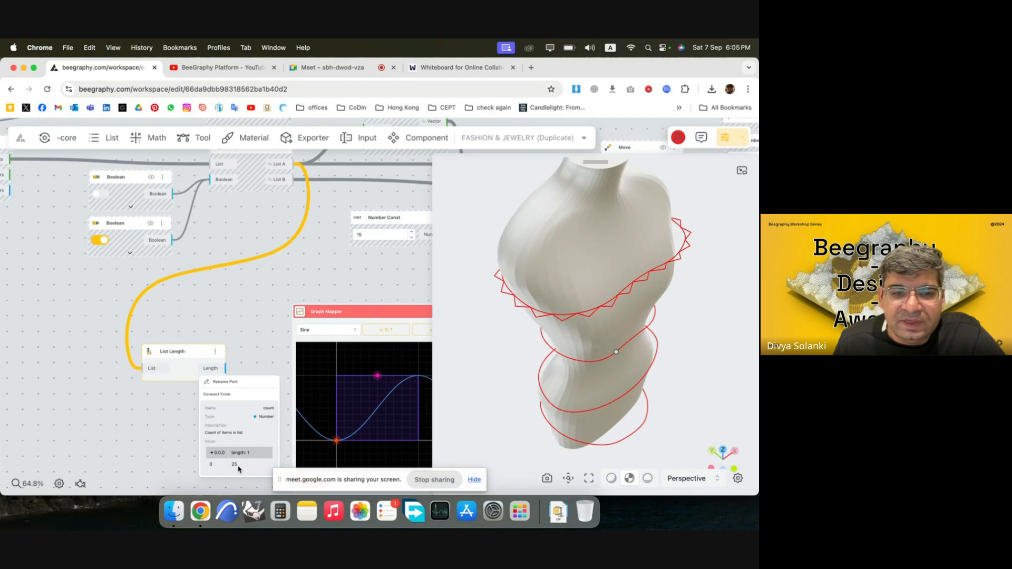
left_click(250, 337)
scroll(181, 276, "down", 5)
scroll(357, 400, "up", 4)
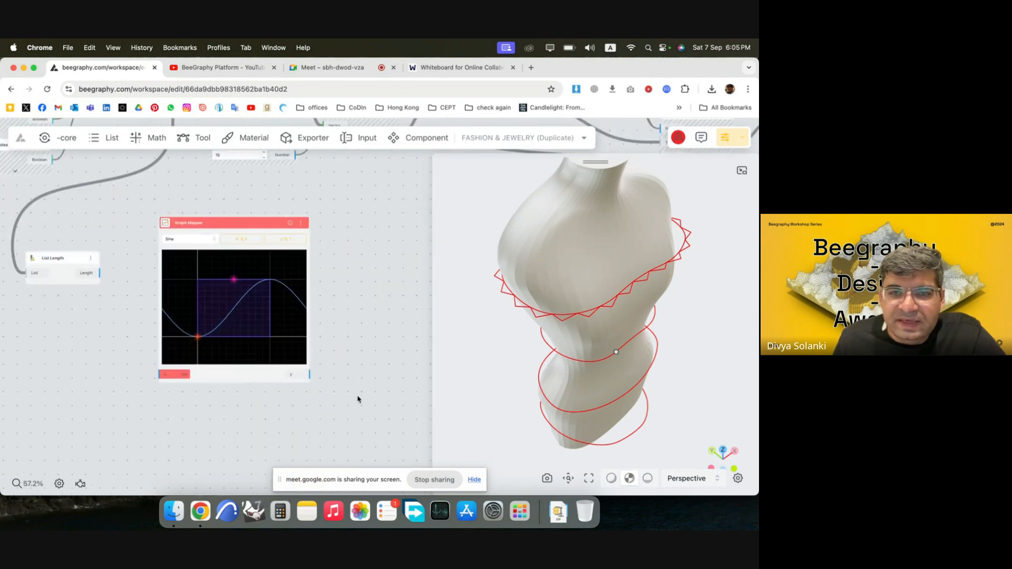
Move the Graph Mapper and List Length nodes further apart to leave room for another node between them.
left_click_drag(245, 262, 362, 259)
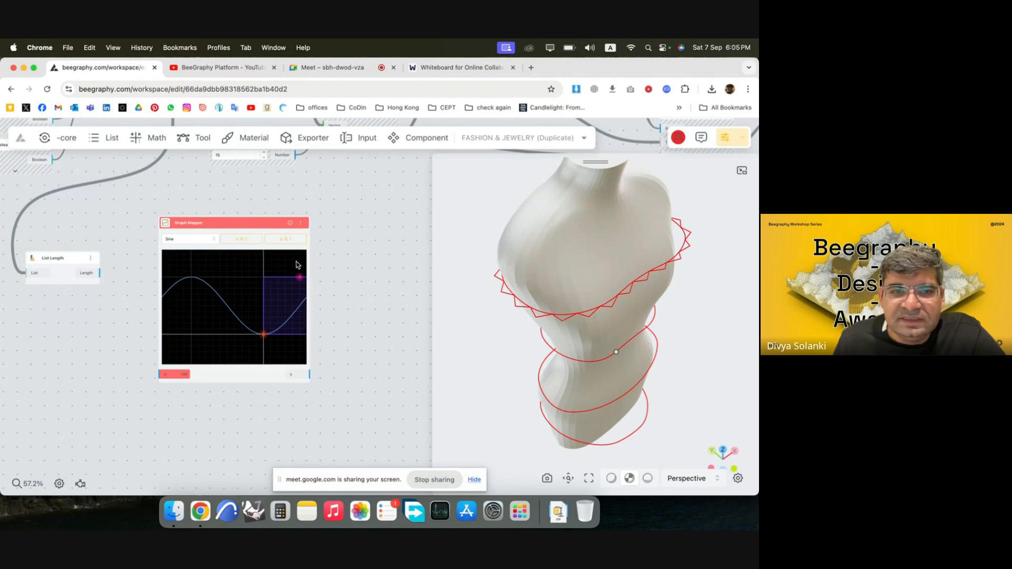
left_click_drag(246, 280, 170, 279)
left_click_drag(220, 232, 271, 228)
scroll(157, 351, "up", 3)
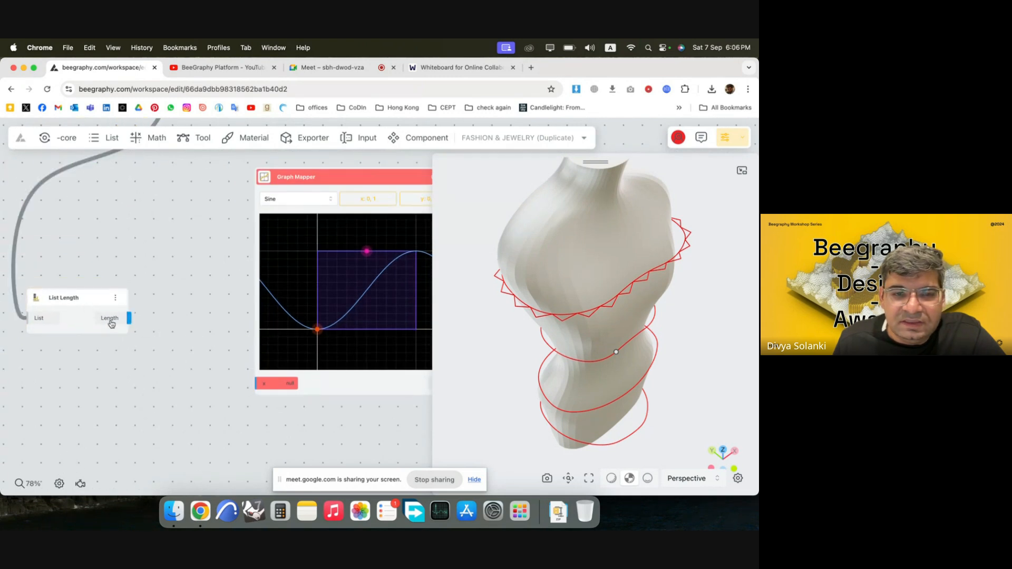
double_click(73, 297)
left_click(83, 298)
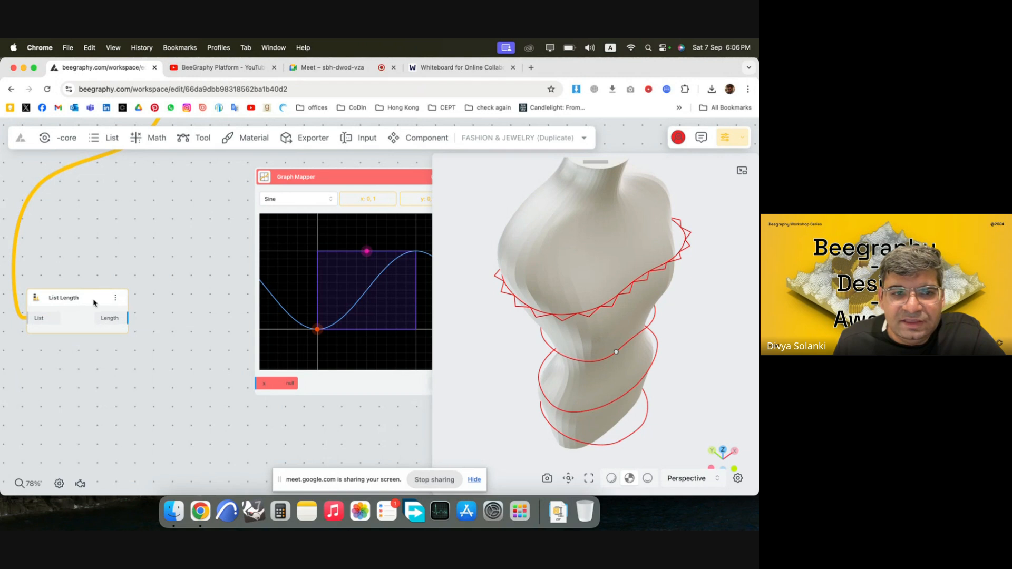
left_click_drag(94, 300, 43, 292)
Add a List Sequence SEC node before the Graph Mapper and connect the List Length output to its Count input.
double_click(151, 297)
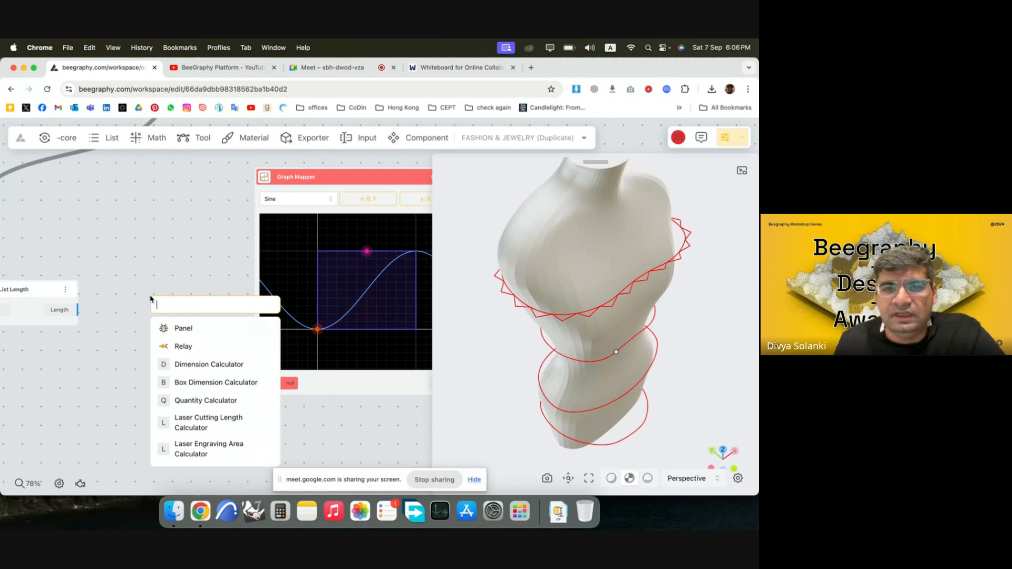
left_click(131, 294)
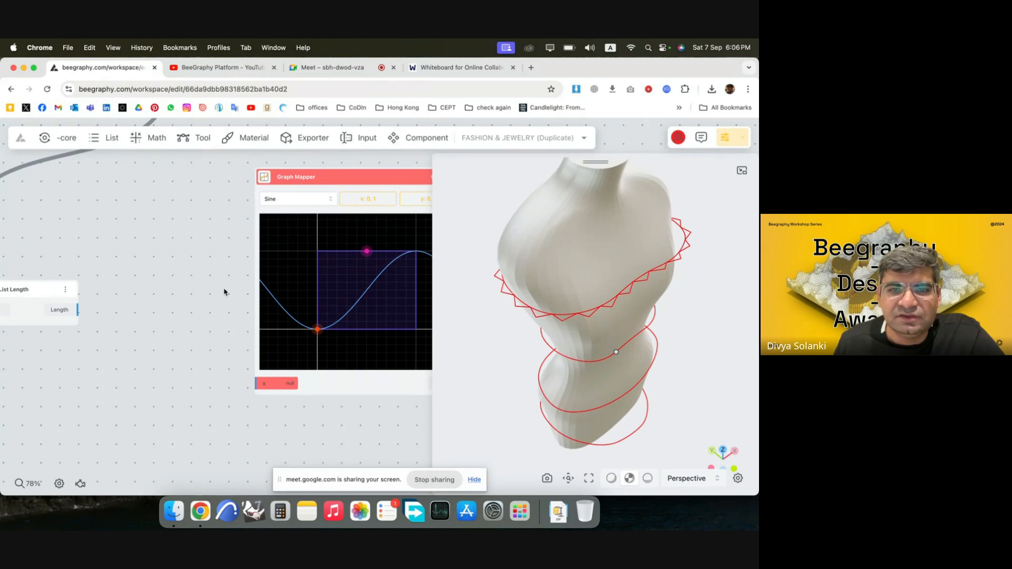
double_click(123, 290)
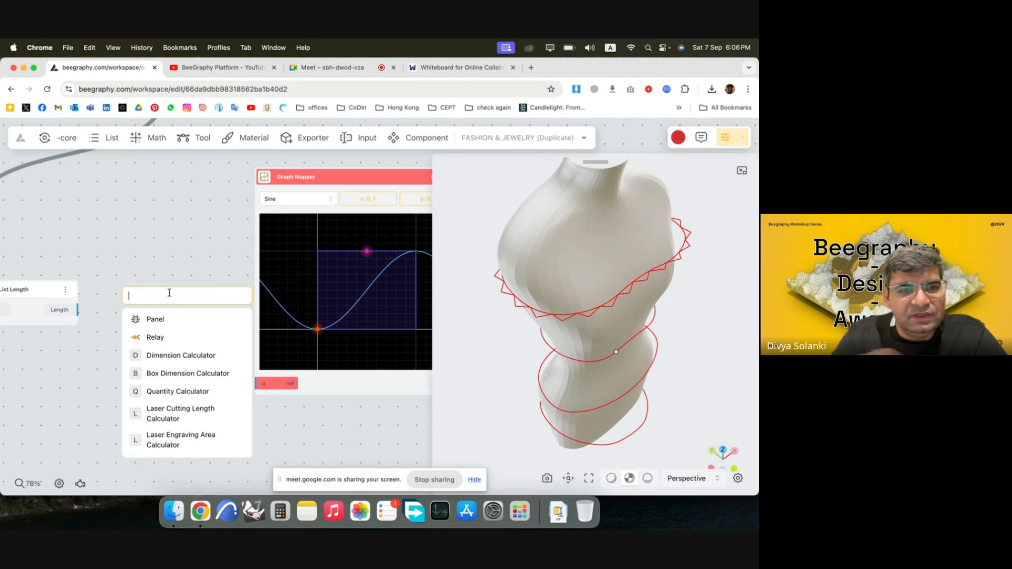
type("range")
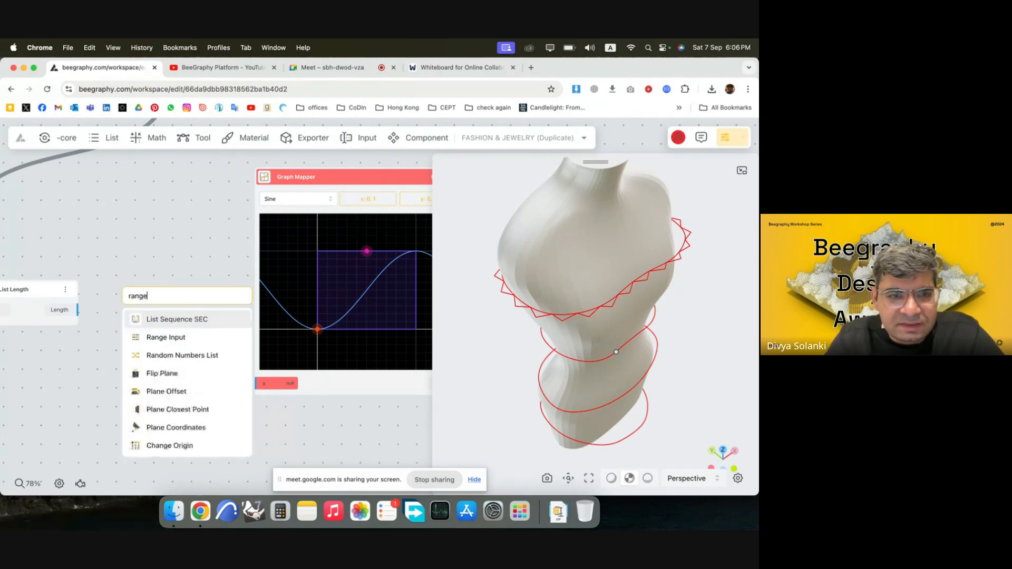
left_click(161, 323)
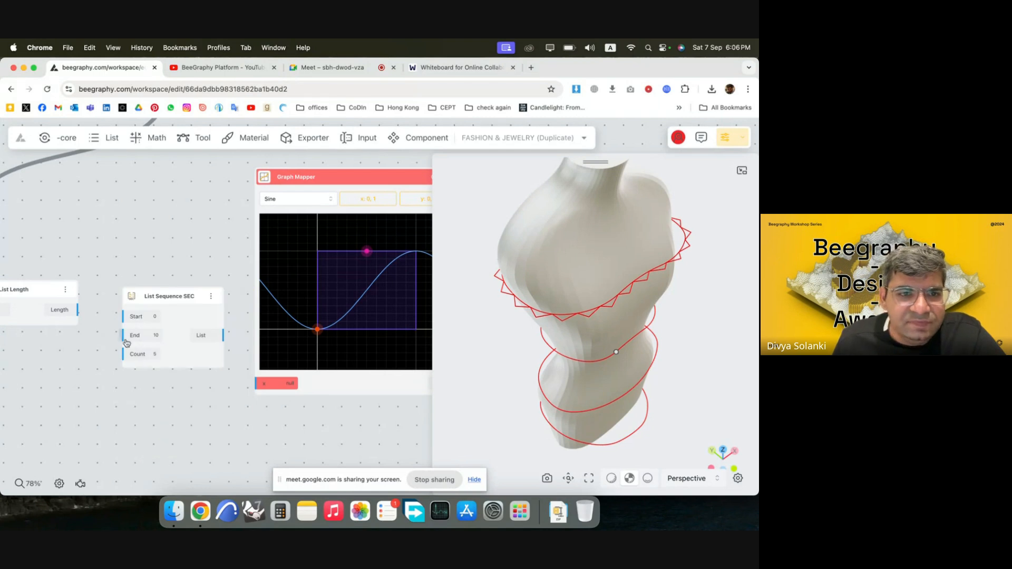
left_click_drag(76, 313, 125, 354)
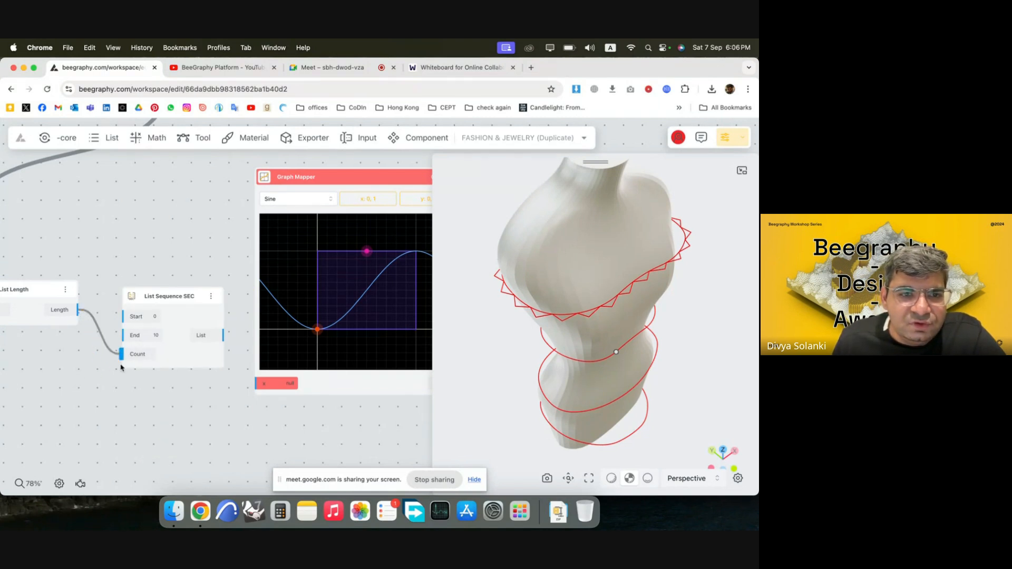
left_click_drag(43, 294, 45, 344)
left_click(199, 411)
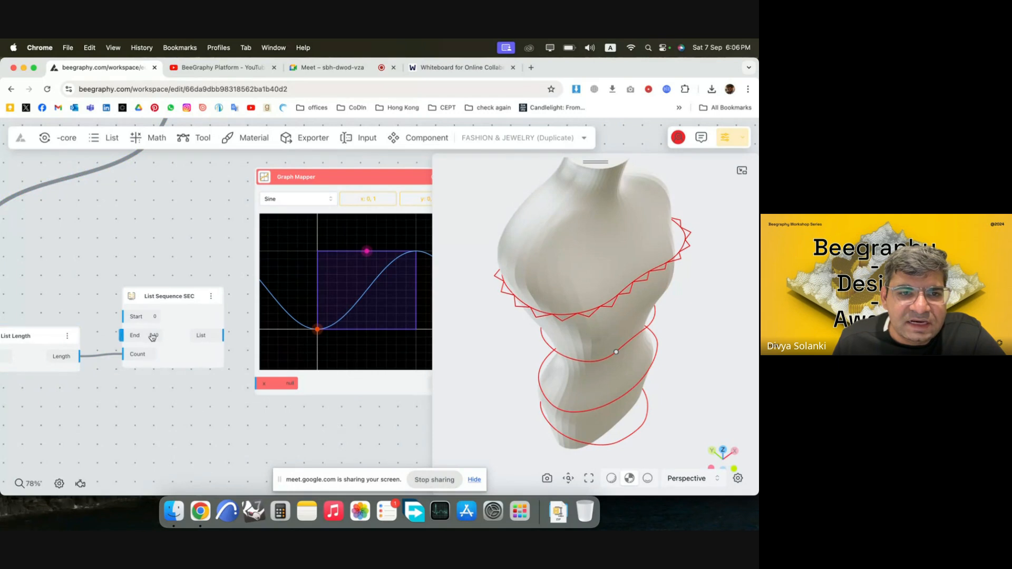
Add a Number Const node set to 1 and connect it to the List Sequence SEC node's End input.
left_click_drag(183, 322, 183, 296)
double_click(116, 304)
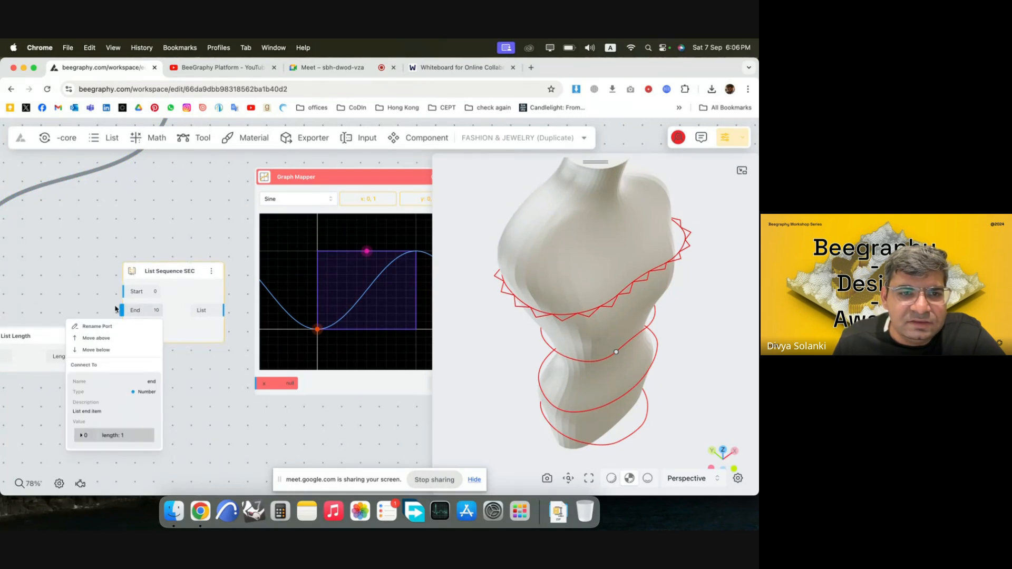
type("1")
key("Return")
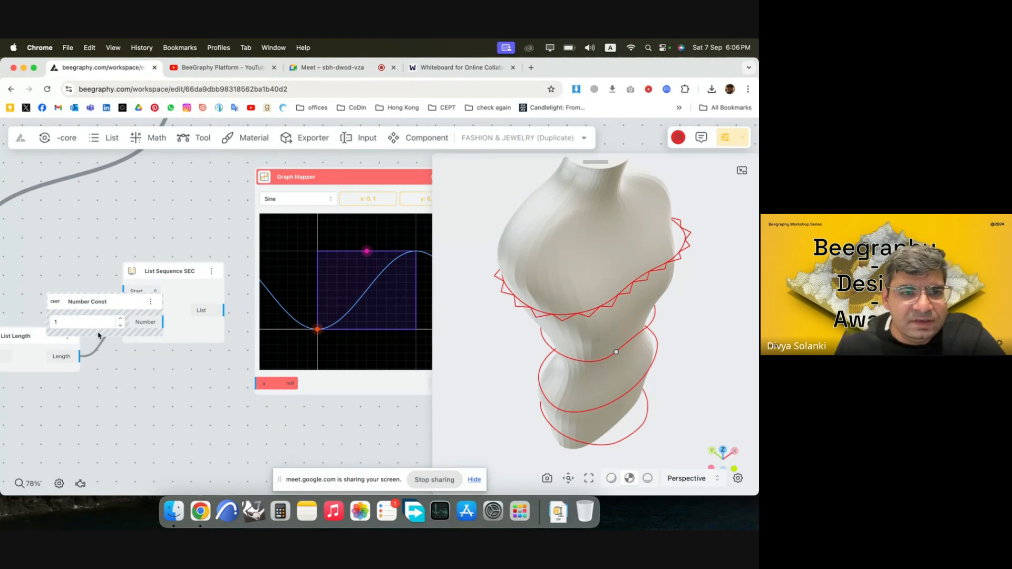
mouse_move(117, 308)
left_mouse_down()
mouse_move(33, 287)
mouse_move(124, 310)
left_mouse_up()
Connect the List Sequence SEC output to the Graph Mapper's x input and line up the feeding nodes with that input.
left_click_drag(196, 328, 258, 384)
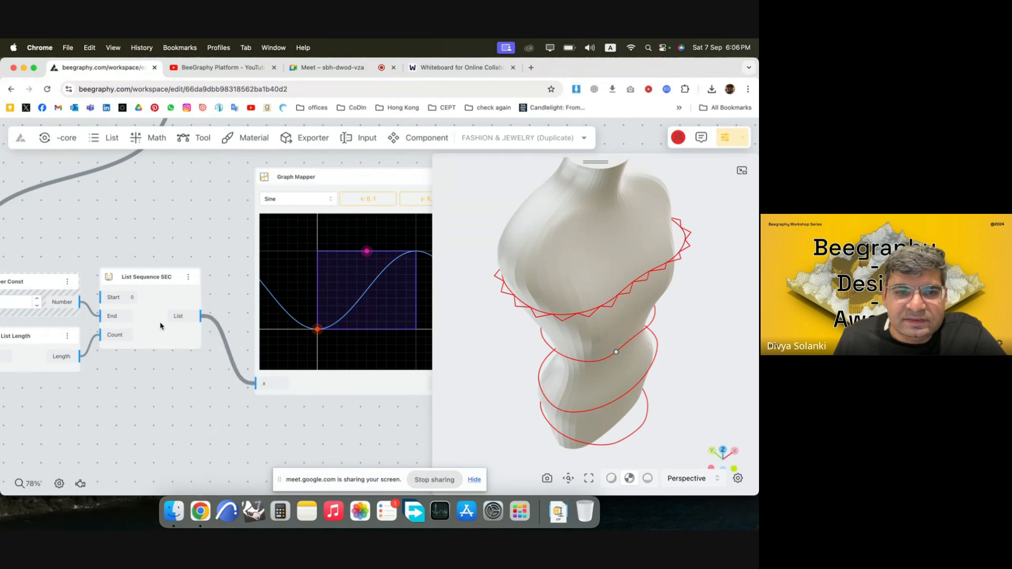
left_click_drag(169, 393, 12, 279)
left_click_drag(174, 286, 185, 345)
left_click(270, 425)
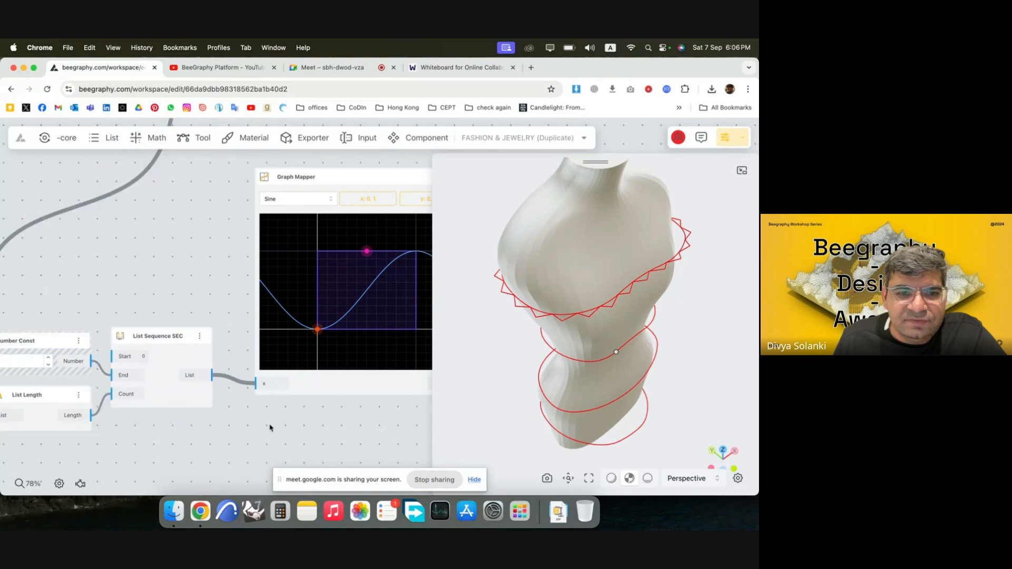
Examine the full list of numbers output by the List Sequence SEC node, from its first to its last item.
left_click(191, 376)
left_click(196, 350)
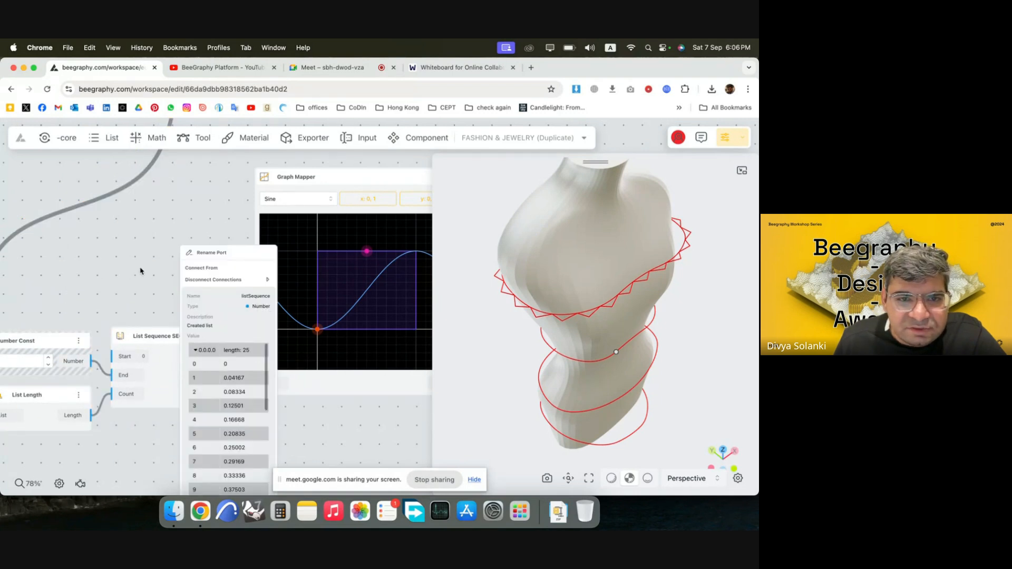
scroll(207, 374, "down", 5)
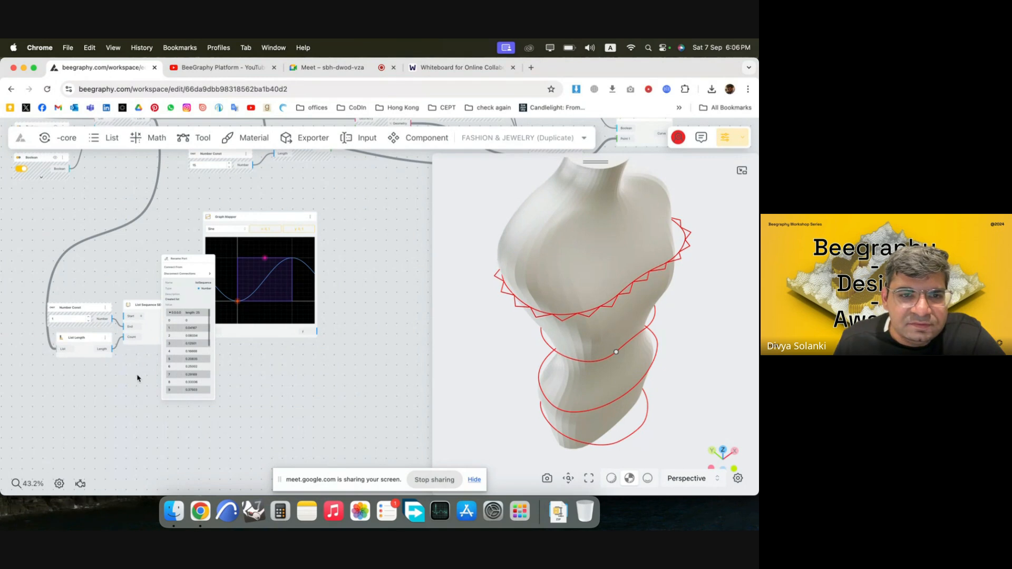
scroll(137, 379, "up", 5)
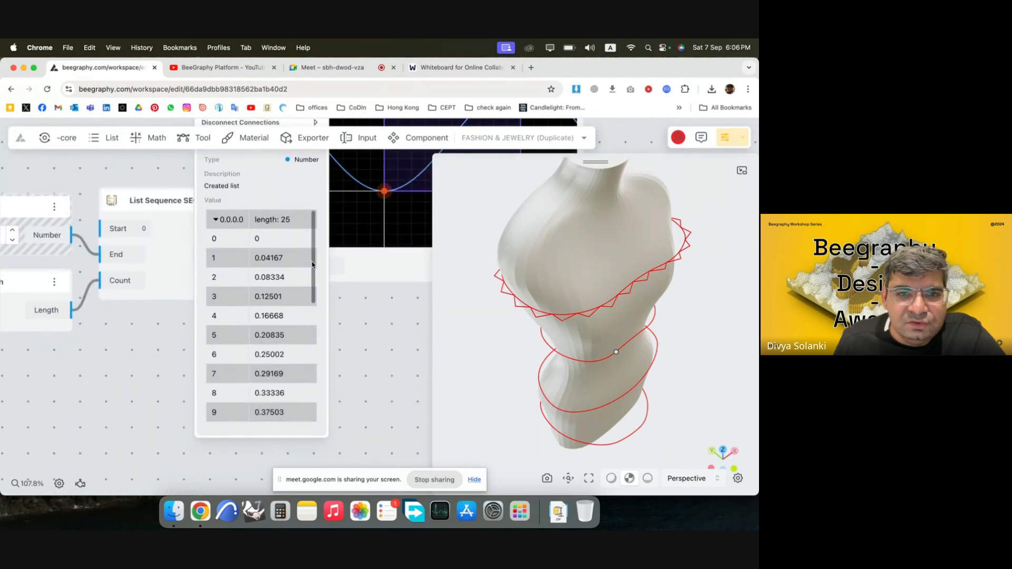
scroll(312, 264, "down", 5)
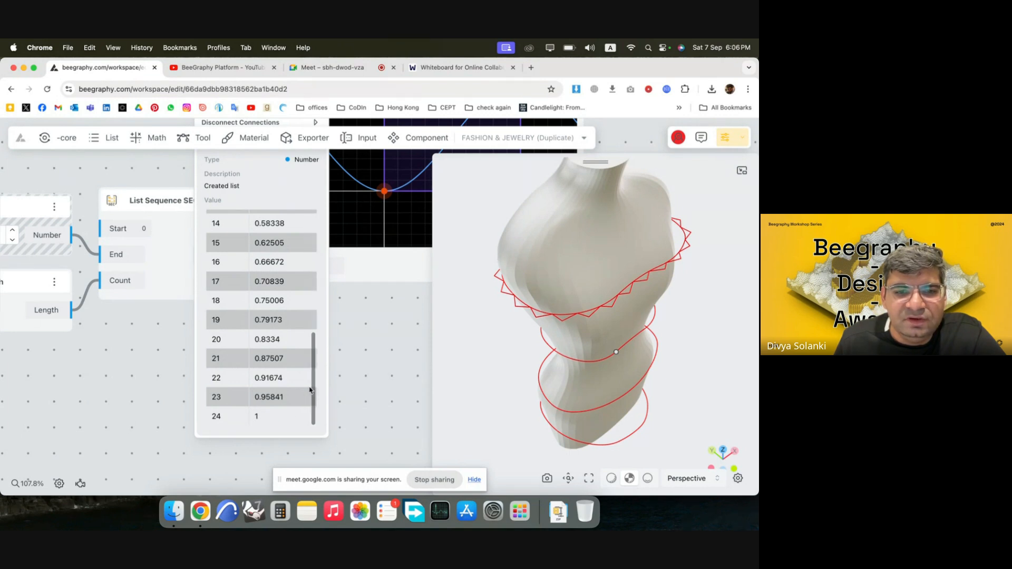
scroll(309, 327, "up", 5)
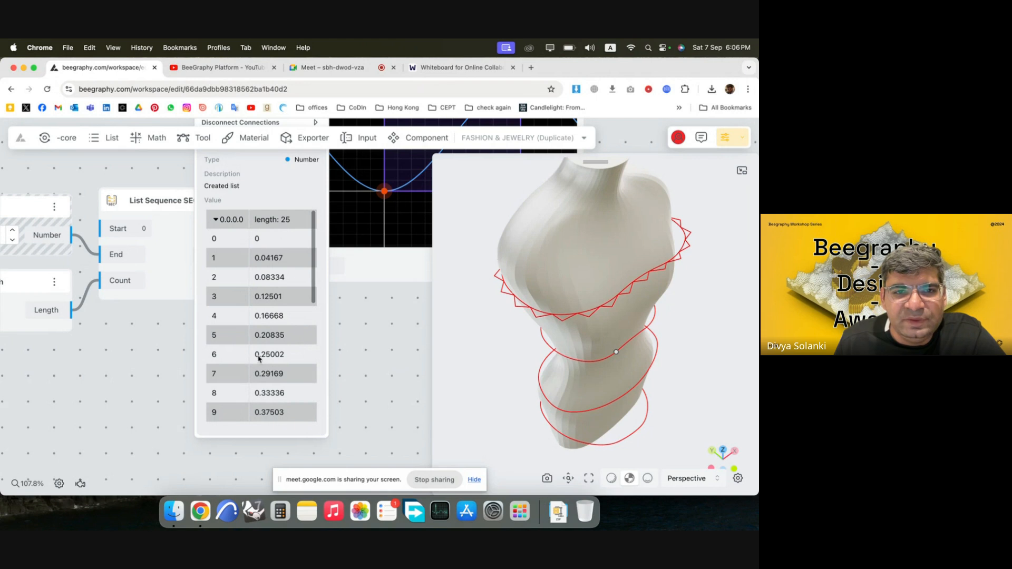
scroll(259, 358, "down", 5)
scroll(108, 341, "down", 5)
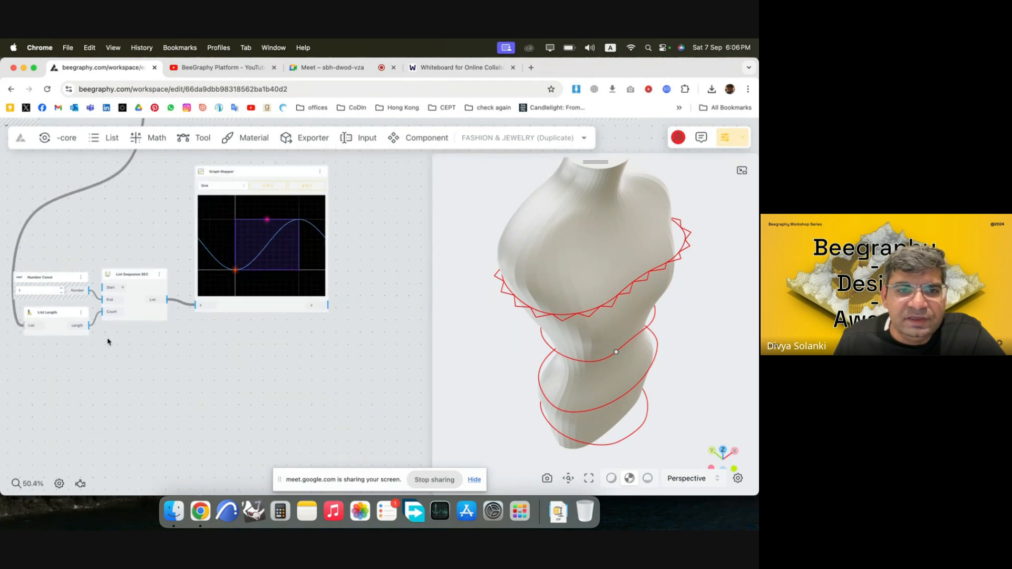
scroll(330, 307, "up", 3)
scroll(298, 307, "down", 3)
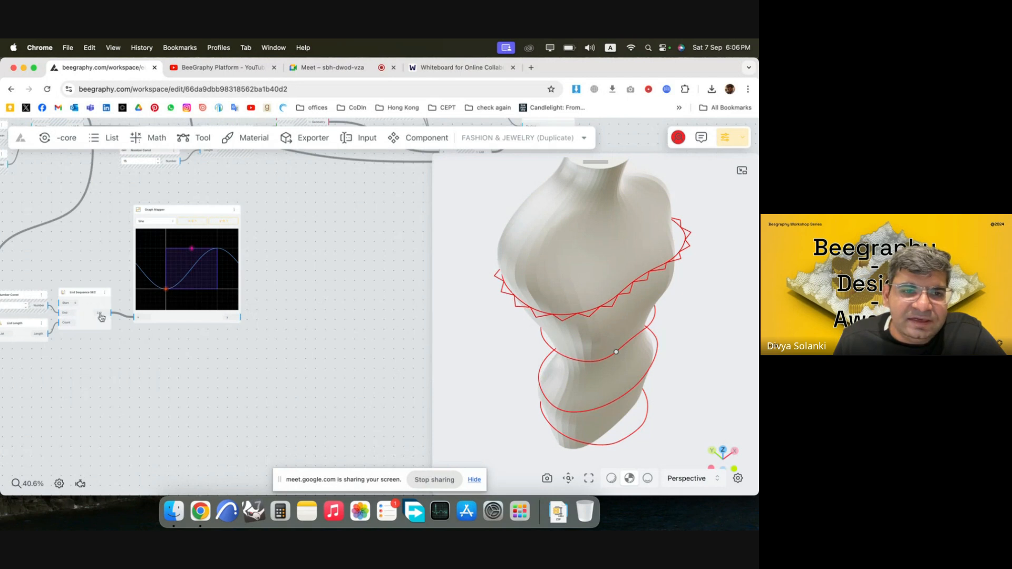
Add a Remap Numbers node on the output side of the Graph Mapper.
scroll(269, 319, "up", 3)
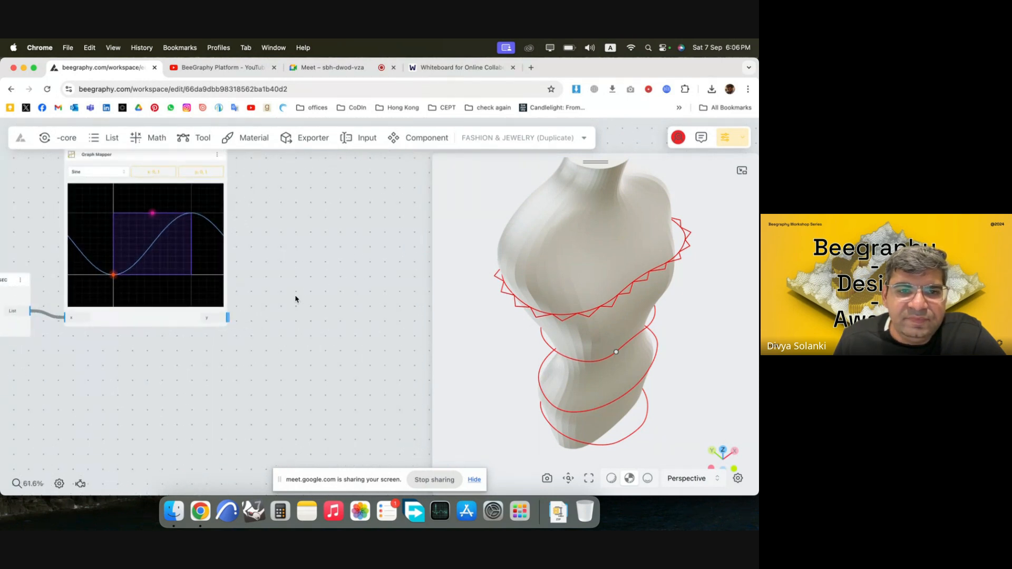
double_click(318, 261)
type("remap")
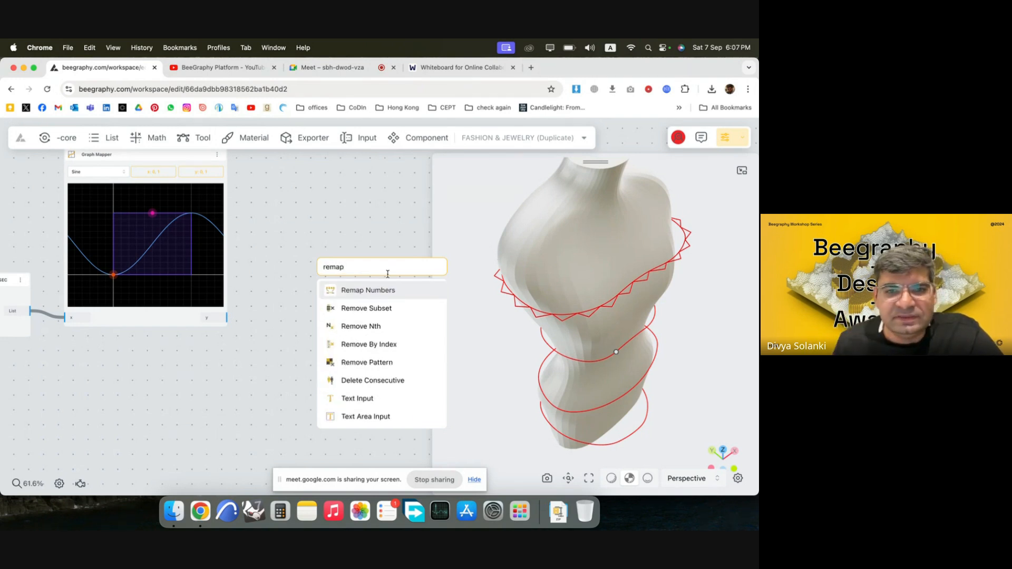
left_click(395, 292)
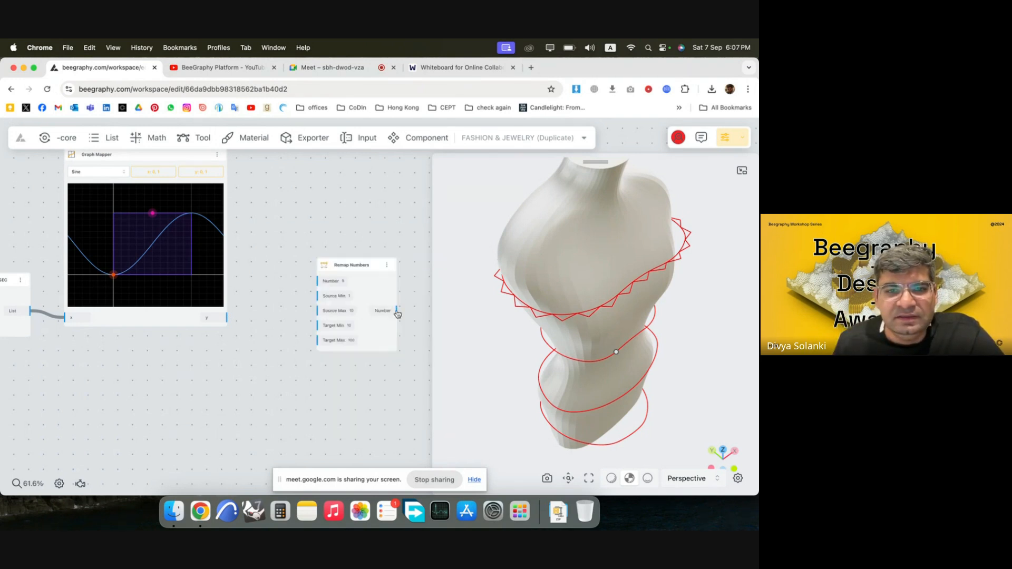
Connect the Graph Mapper's y output to the Number input of the Remap Numbers node.
left_click_drag(357, 327, 386, 336)
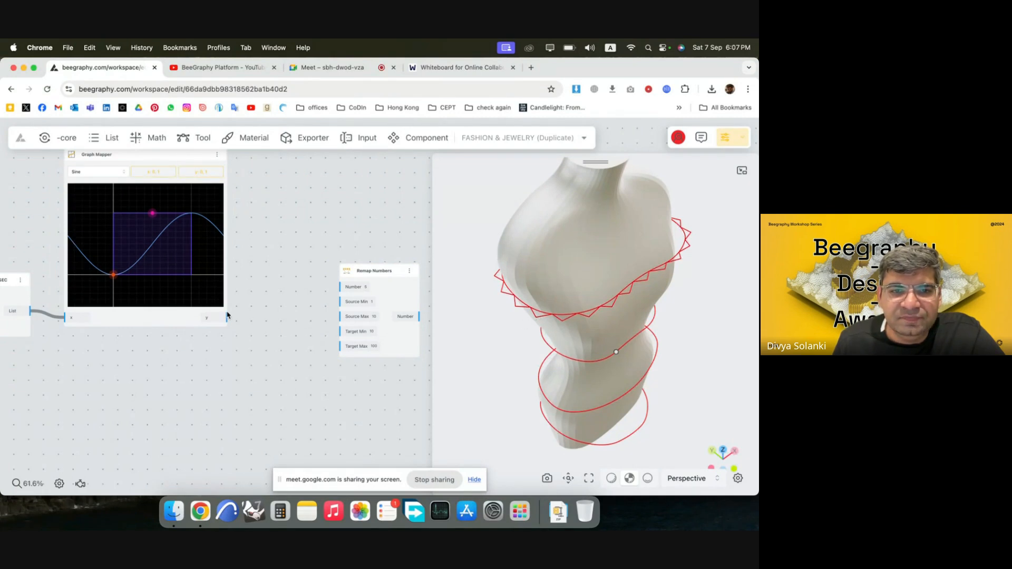
left_click_drag(226, 319, 268, 319)
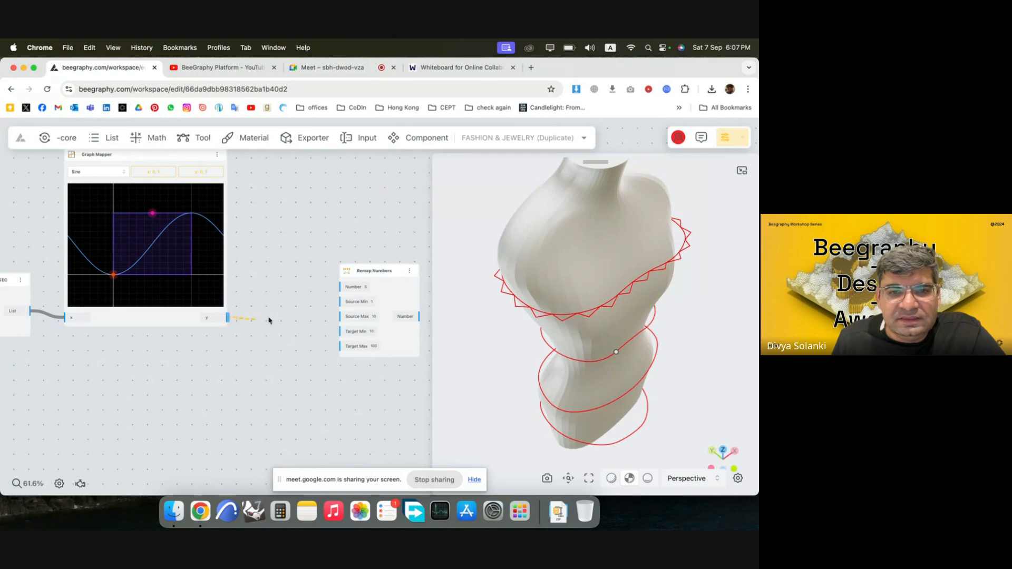
left_click(293, 274)
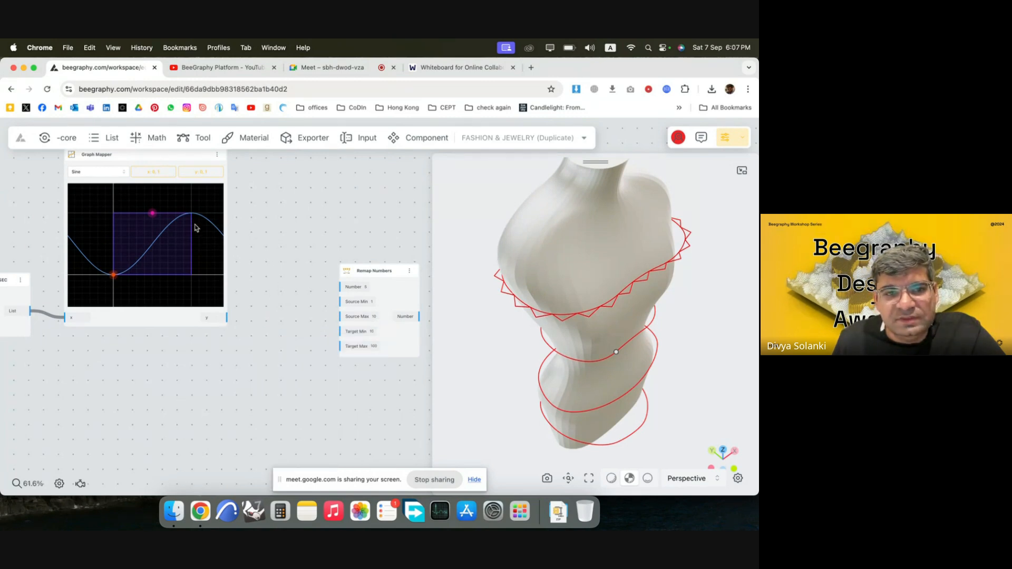
scroll(396, 297, "up", 5)
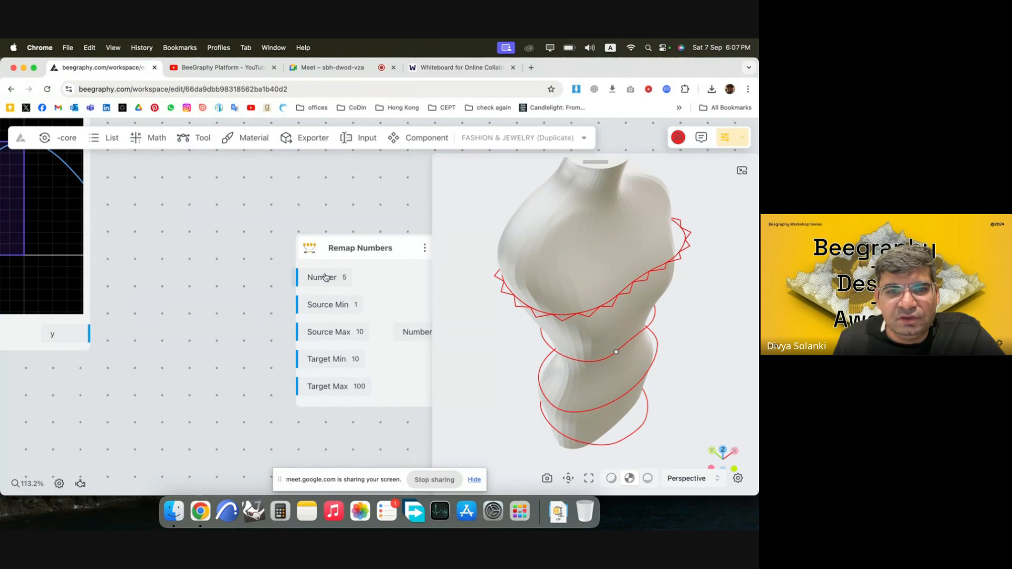
scroll(408, 274, "down", 2)
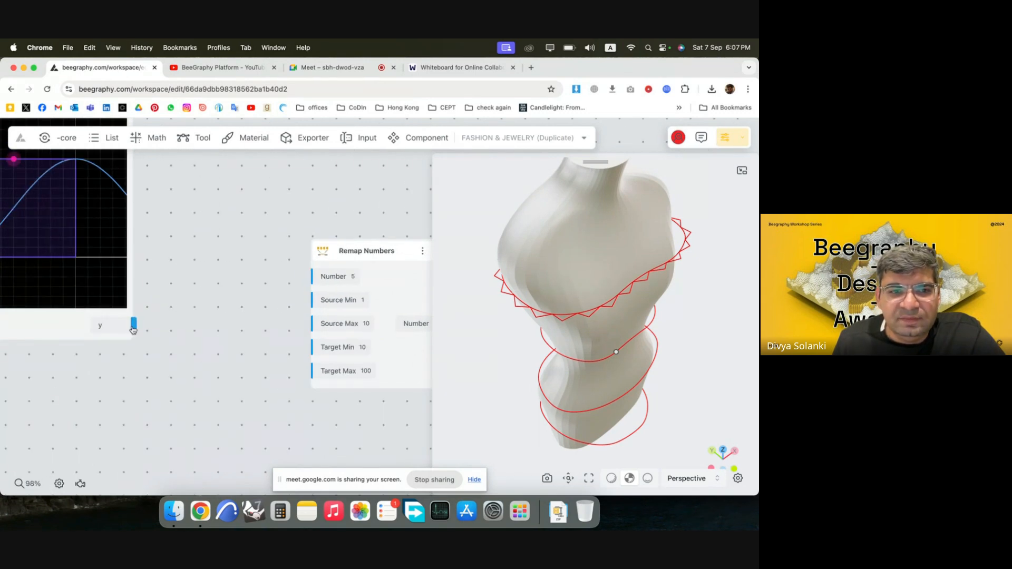
left_click_drag(132, 325, 318, 285)
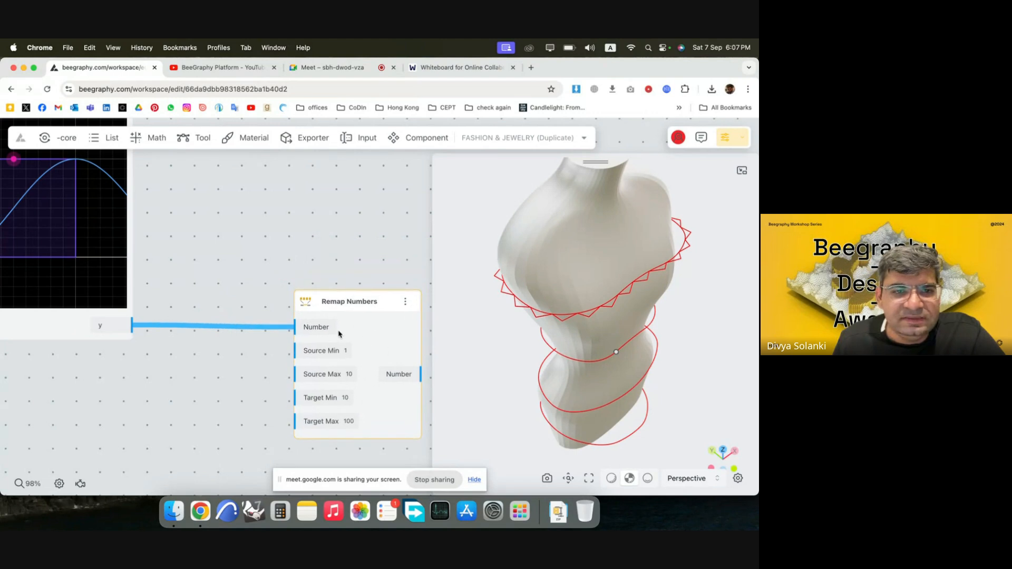
scroll(305, 235, "down", 2)
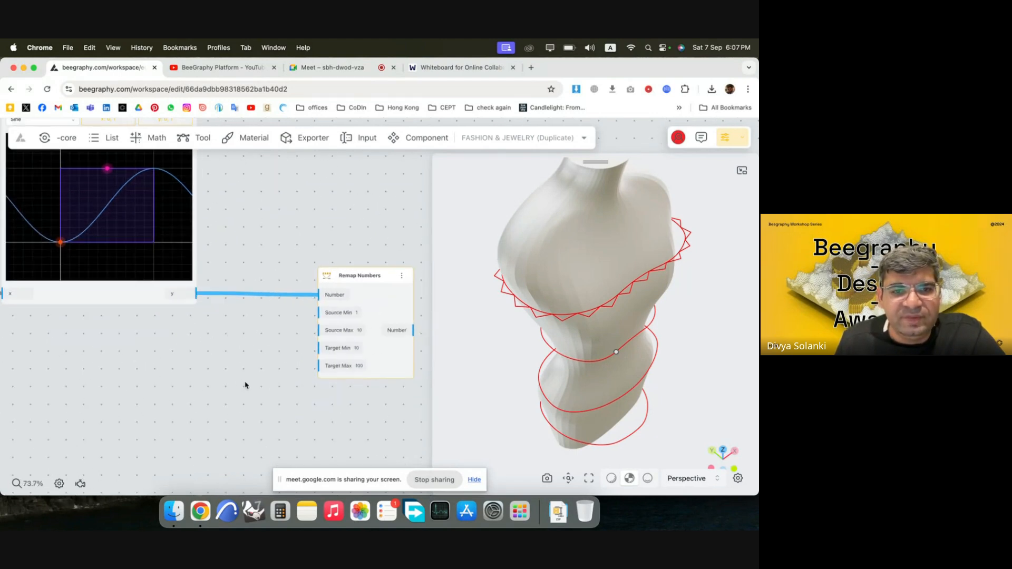
left_click(261, 372)
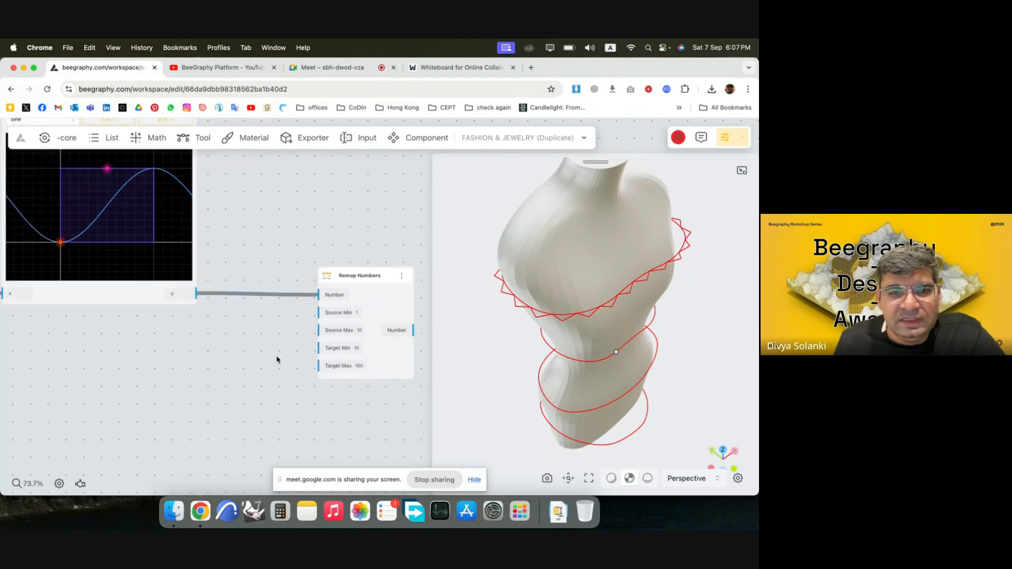
Add two Number Const nodes beside the Remap Numbers node, one set to 1 and the other to 0.
double_click(255, 331)
type("number")
key("Return")
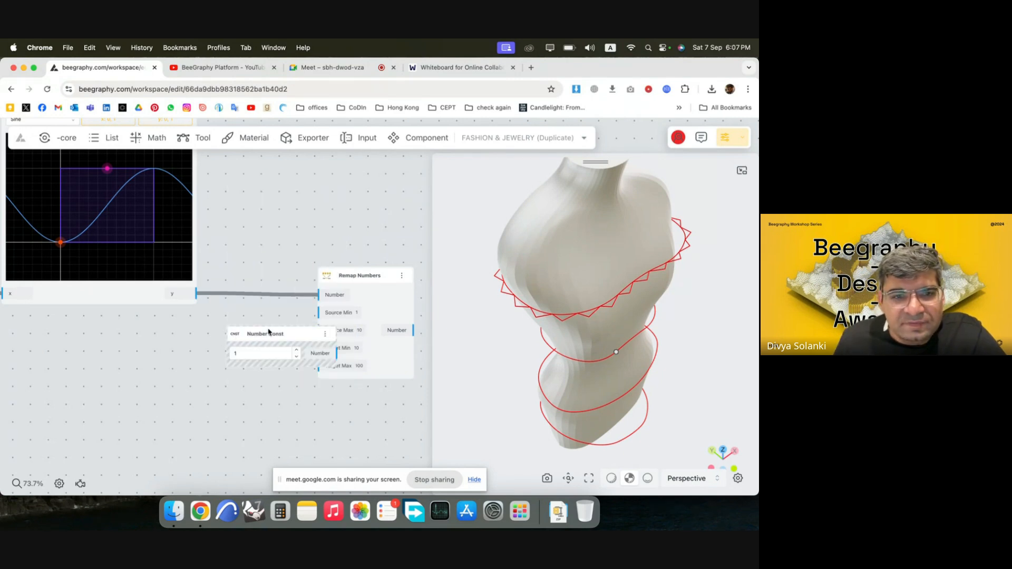
left_click_drag(269, 332, 233, 347)
double_click(257, 318)
type("0")
key("Return")
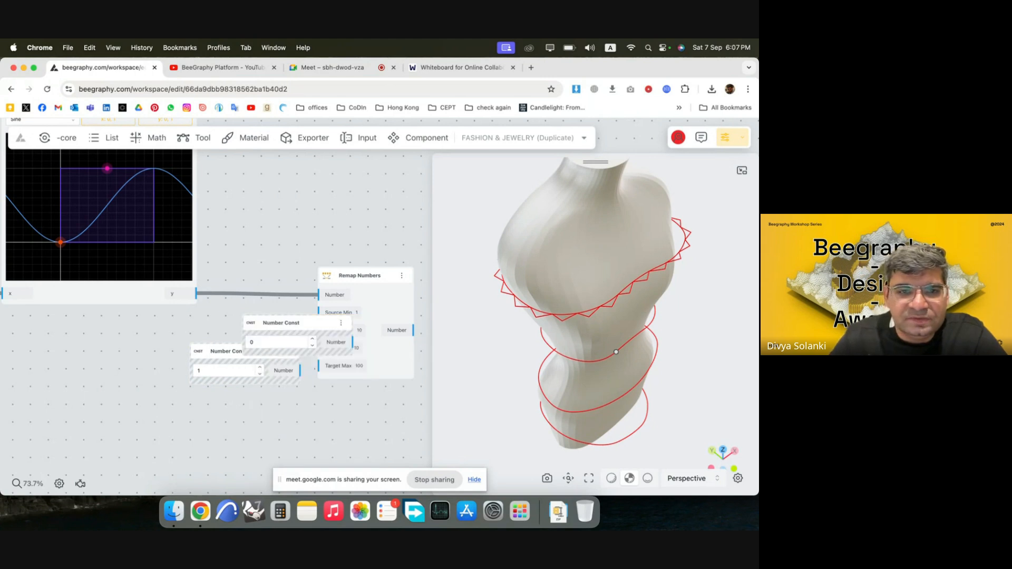
Connect the 0 constant to the Remap Numbers node's Source Min input and the 1 constant to Source Max.
left_click_drag(333, 324, 418, 302)
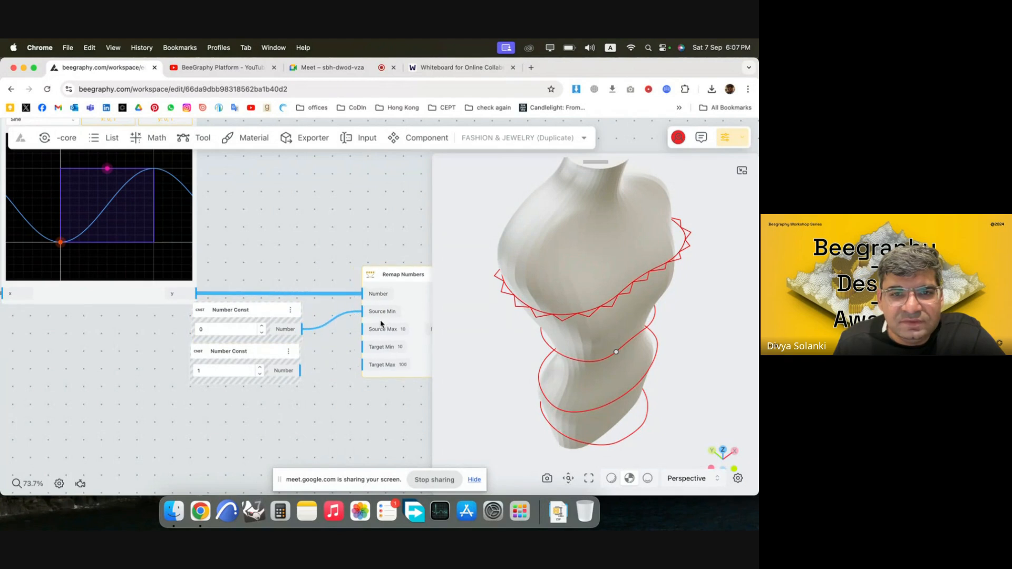
left_click_drag(332, 381, 304, 329)
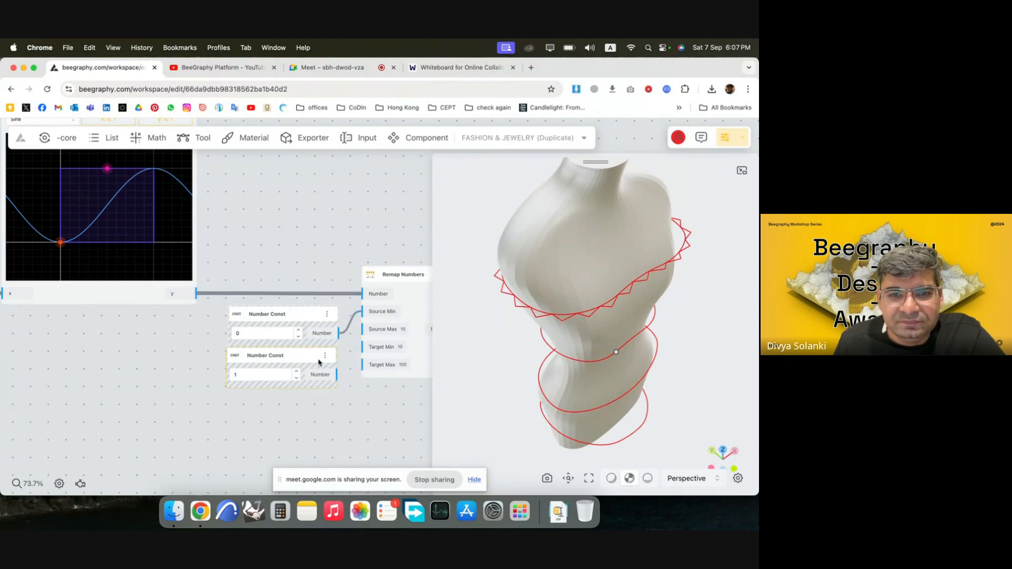
left_click_drag(319, 363, 384, 296)
scroll(259, 312, "right", 2)
scroll(337, 323, "down", 2)
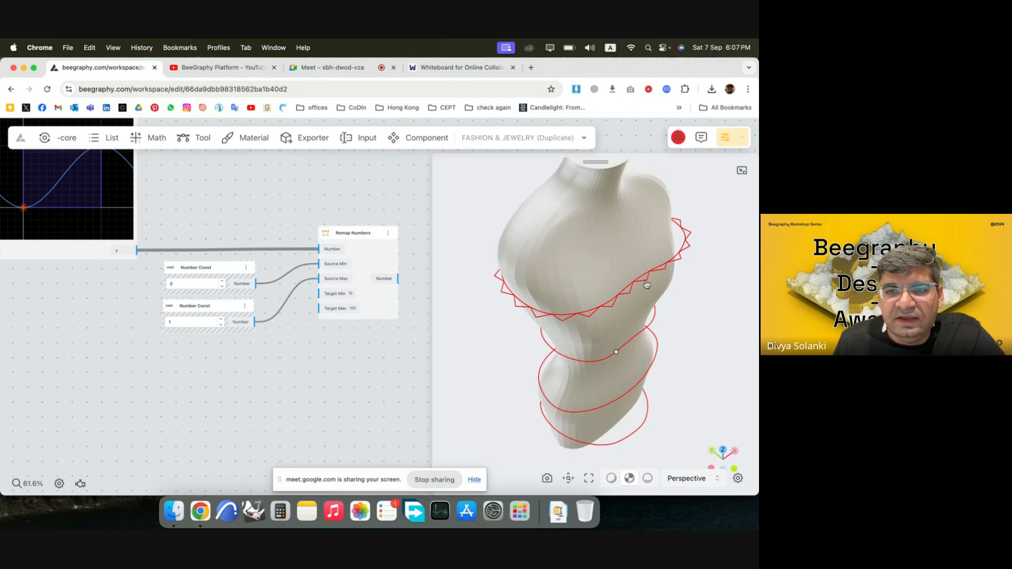
Add a Number Const node set to 5 and connect it to the Remap Numbers node's Target Min input.
double_click(204, 371)
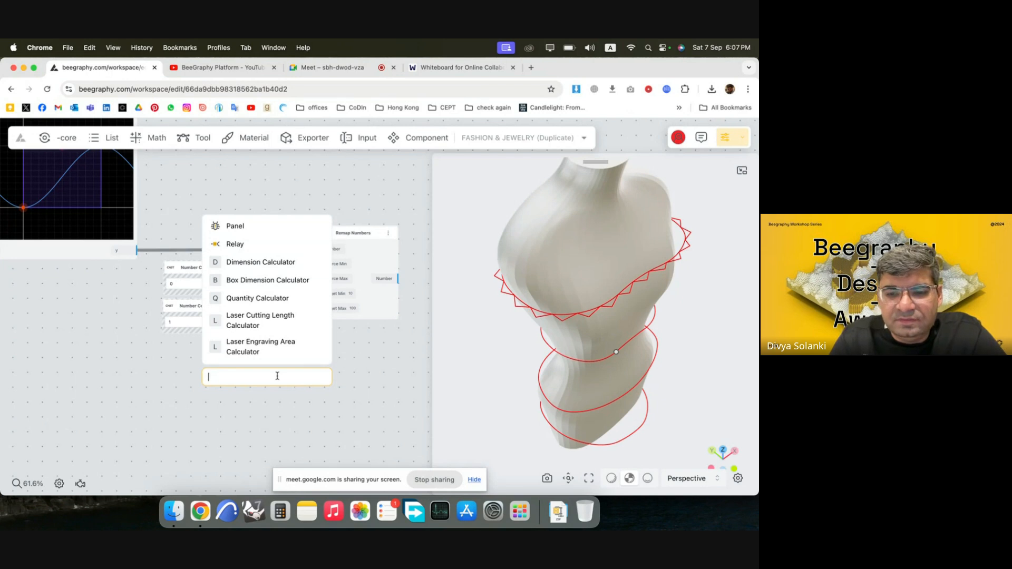
type("5")
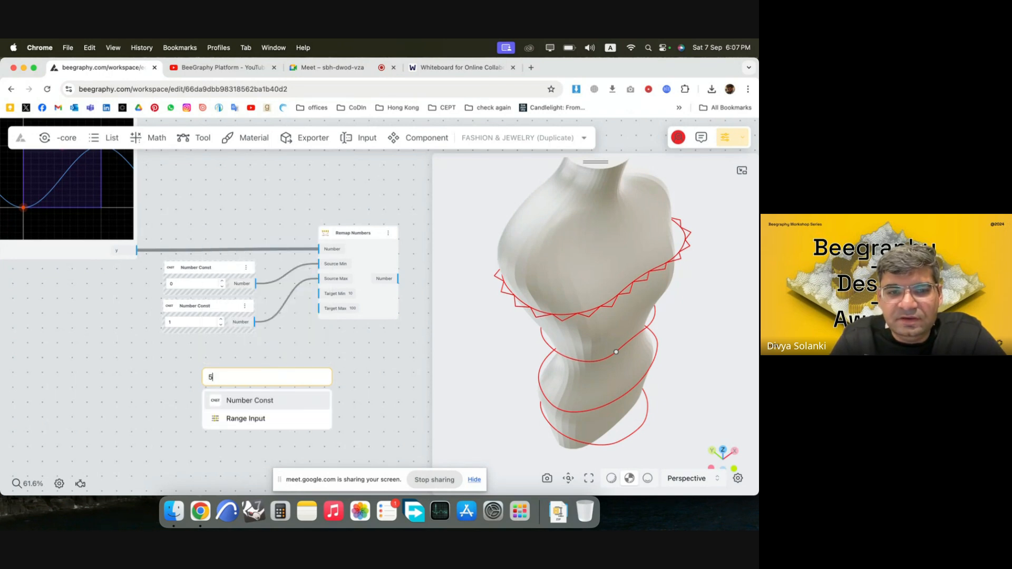
left_click(290, 399)
left_click_drag(266, 375, 321, 293)
Add a Range Input node set to 30 below the Number Const nodes.
double_click(206, 402)
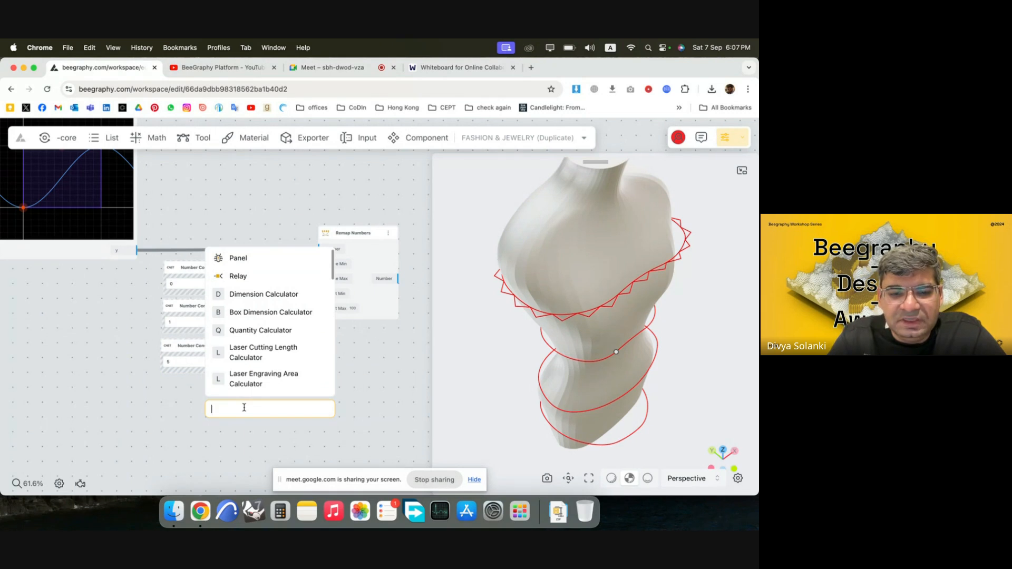
type("430")
key("BackSpace")
key("BackSpace")
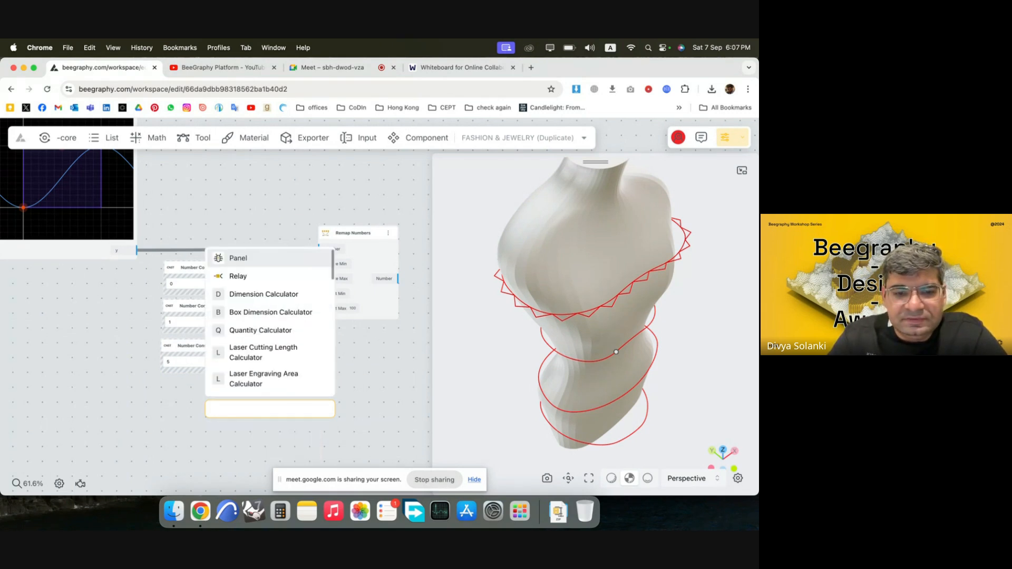
type("30")
left_click(285, 450)
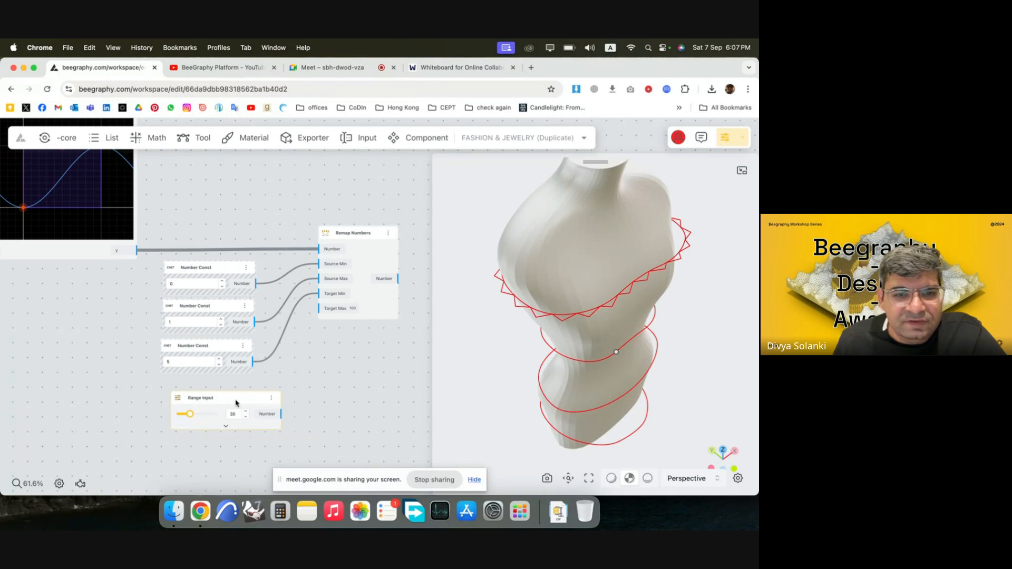
Delete the Number Const node holding 5 and add a Range Input node set to 5 in its place.
key("BackSpace")
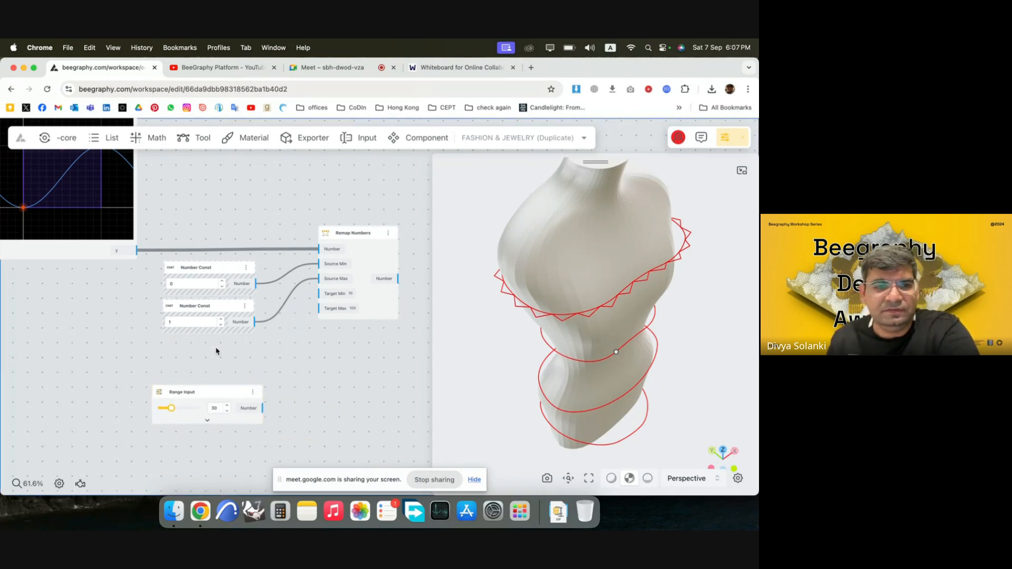
double_click(216, 351)
type("5")
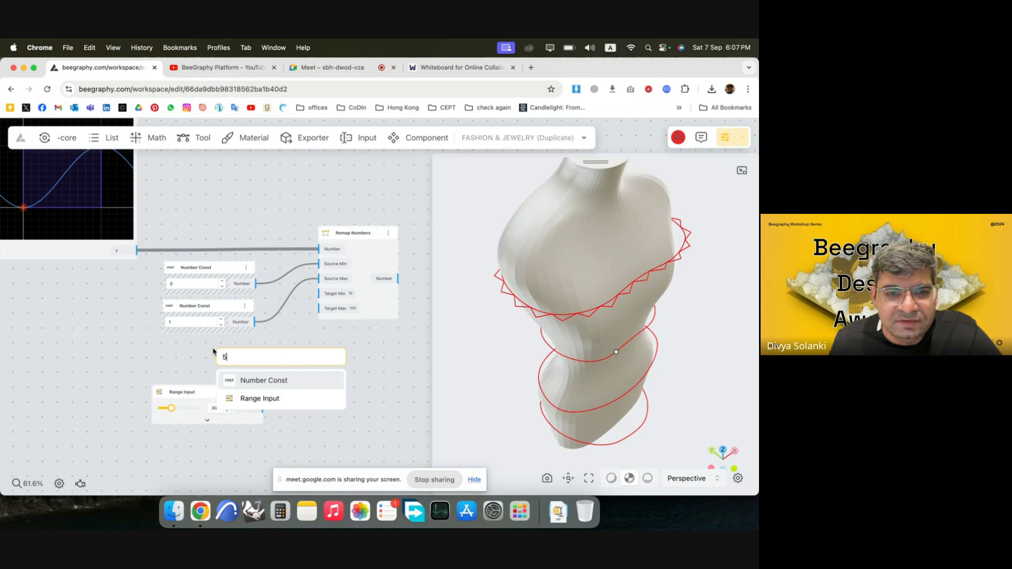
left_click(254, 397)
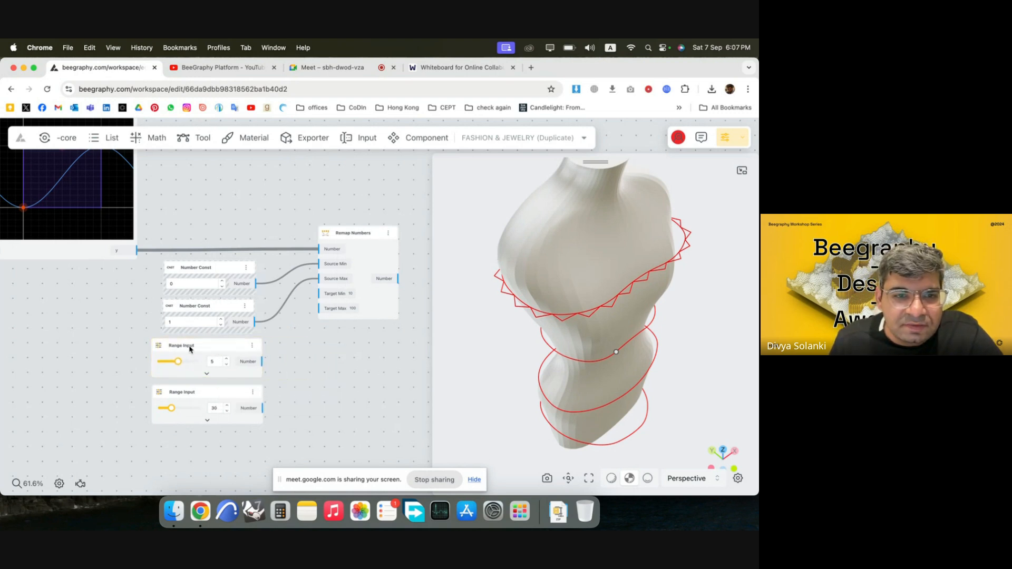
Rename the 5 and 30 Range Inputs Min Distance and Max Distance, and connect them to Target Min and Target Max respectively.
double_click(189, 348)
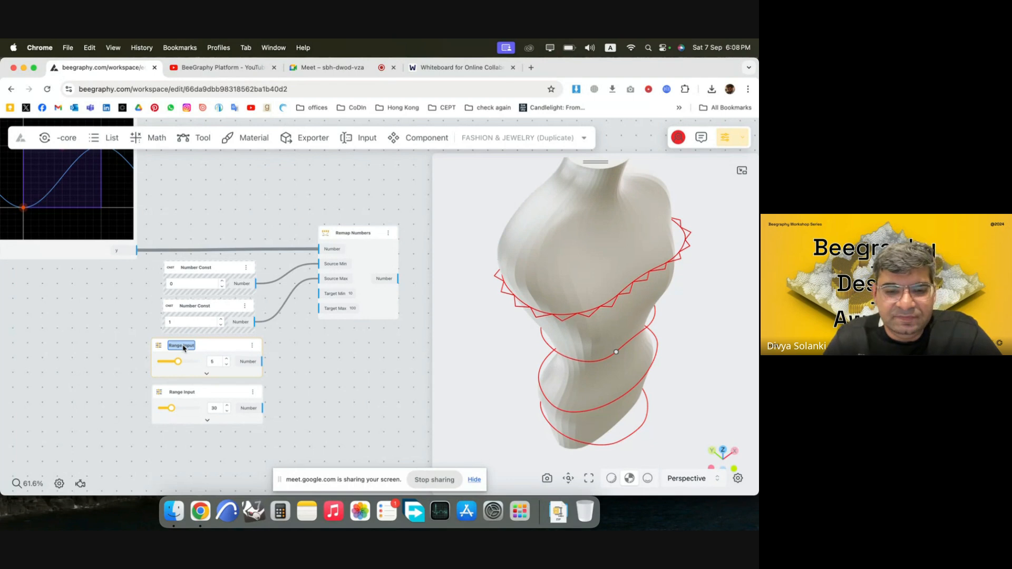
type("Min Distance")
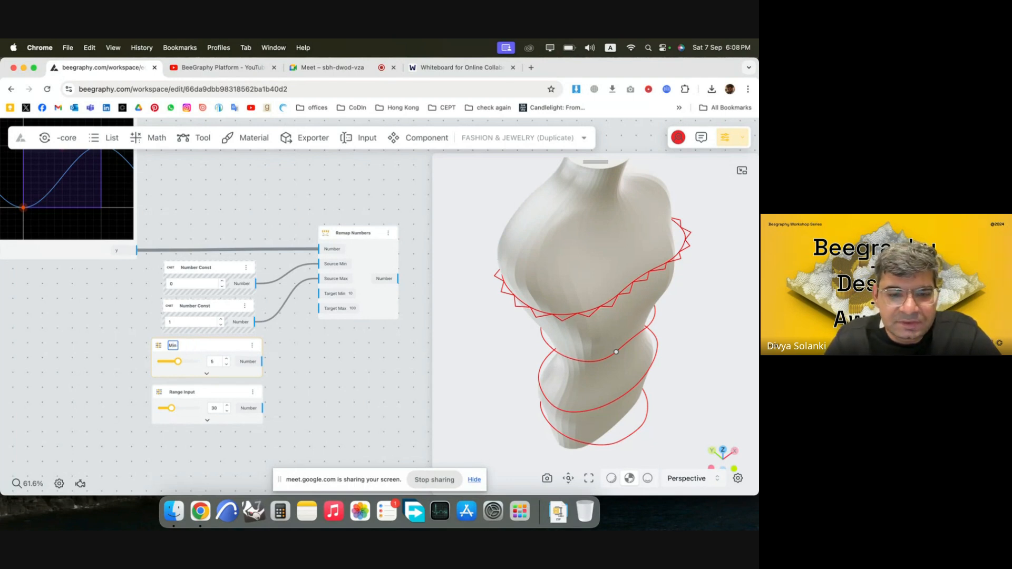
double_click(180, 393)
type("Max Distance")
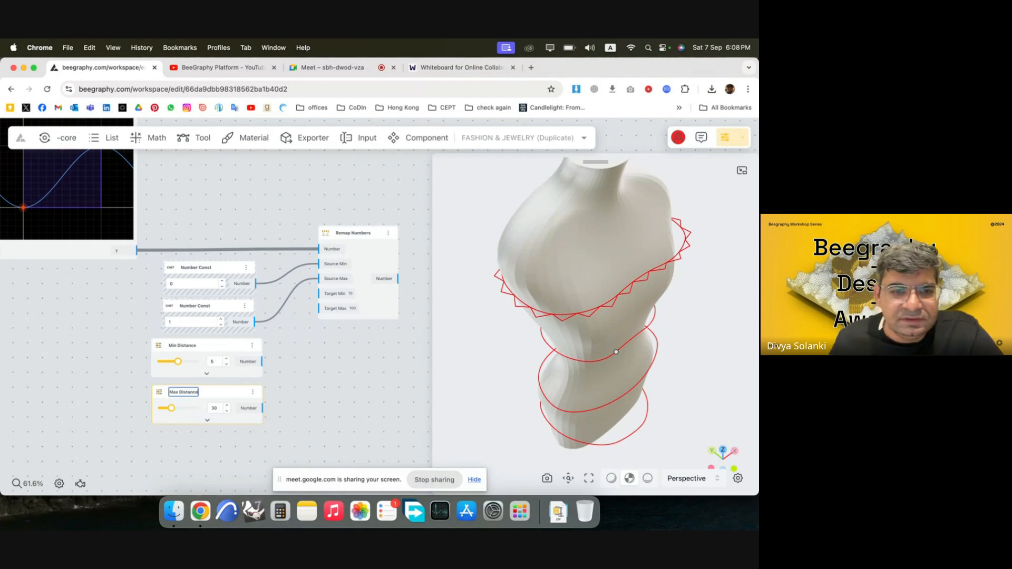
key("Return")
left_click_drag(260, 362, 318, 294)
left_click_drag(255, 406, 319, 309)
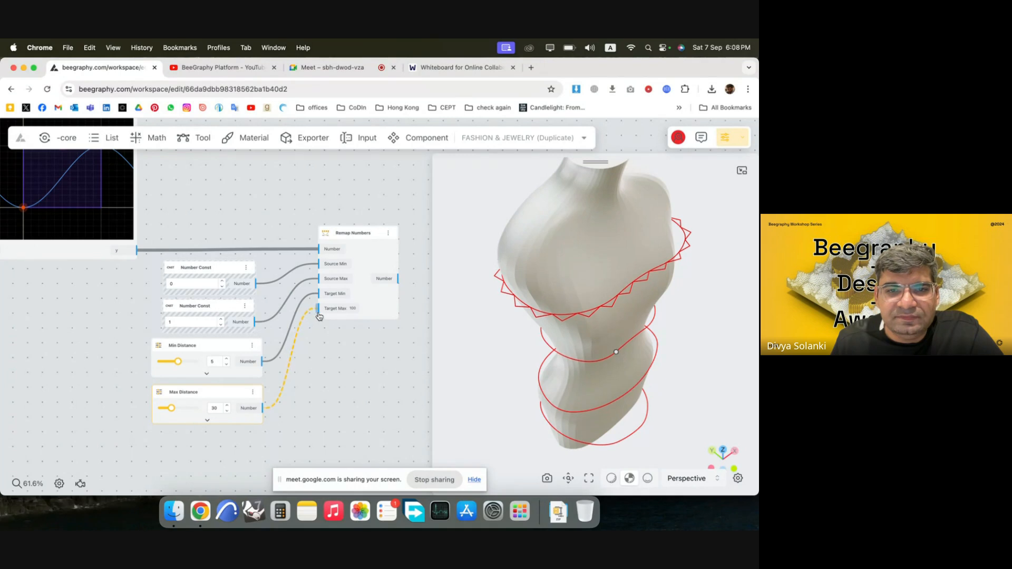
Feed the Remap Numbers output into the Amplitude Vector node's Length input and inspect the zigzag around the mannequin.
scroll(268, 384, "down", 2)
scroll(268, 384, "down", 4)
scroll(389, 287, "up", 3)
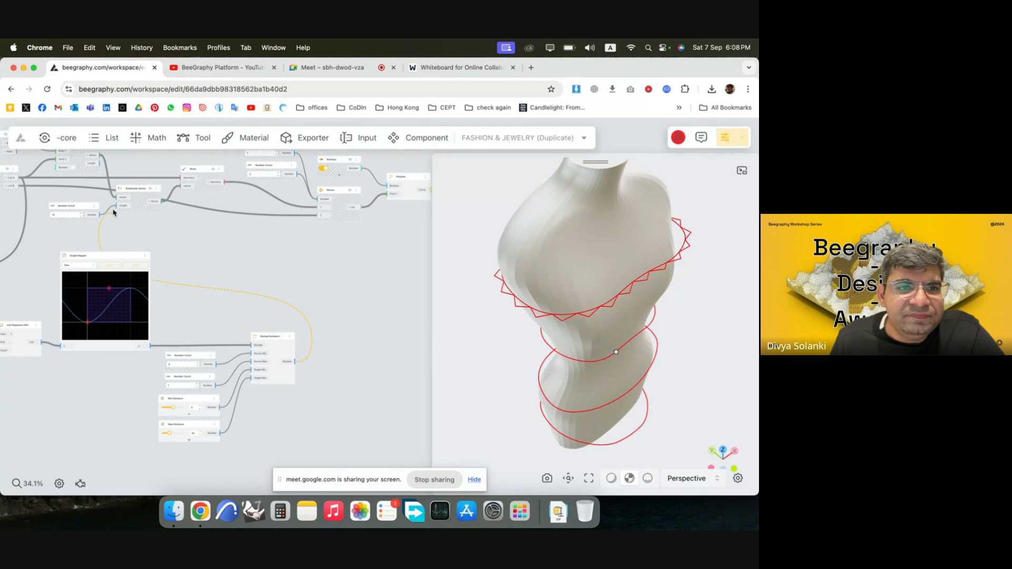
left_click_drag(118, 209, 117, 207)
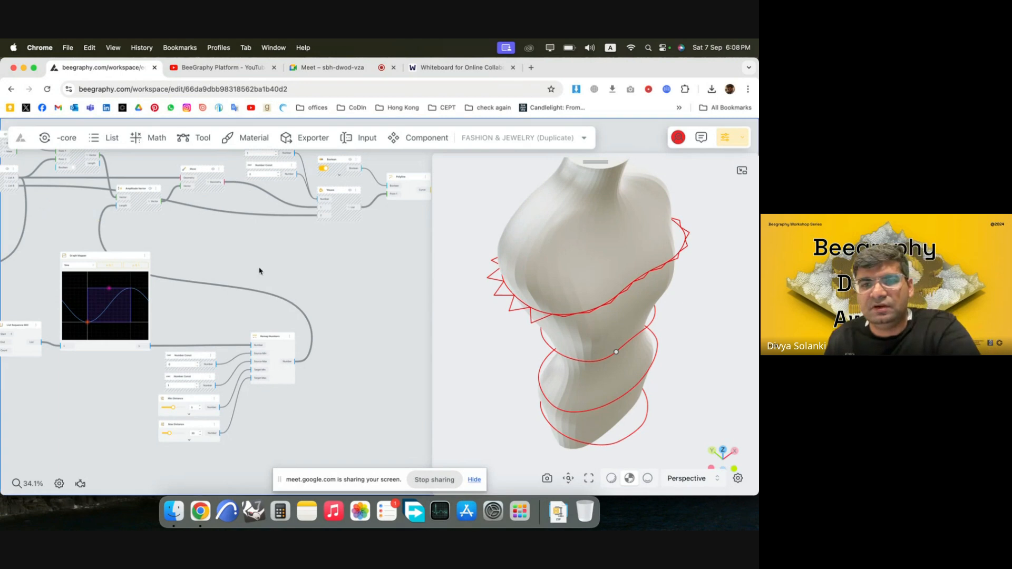
left_click_drag(637, 341, 680, 322)
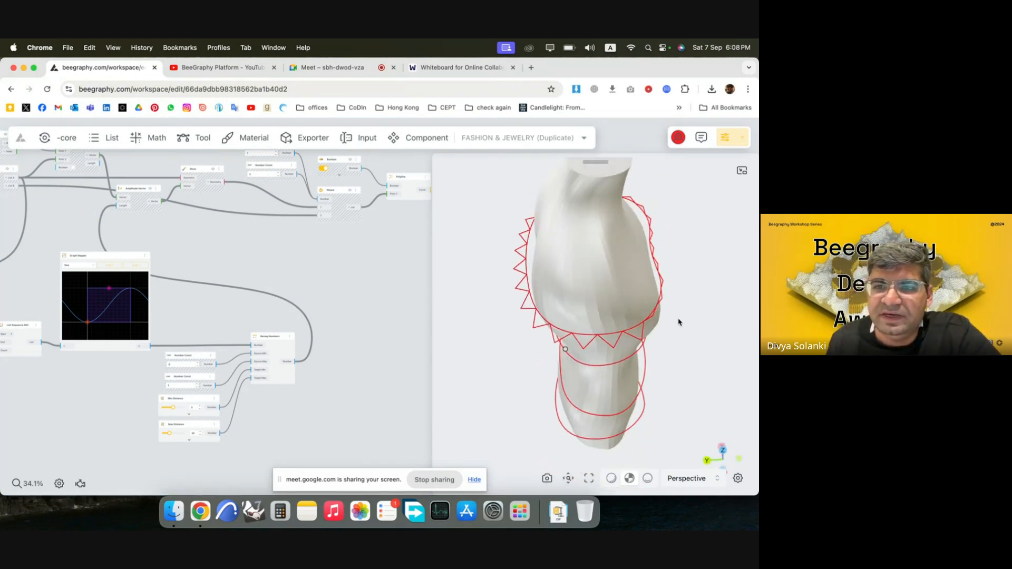
left_click_drag(647, 322, 653, 293)
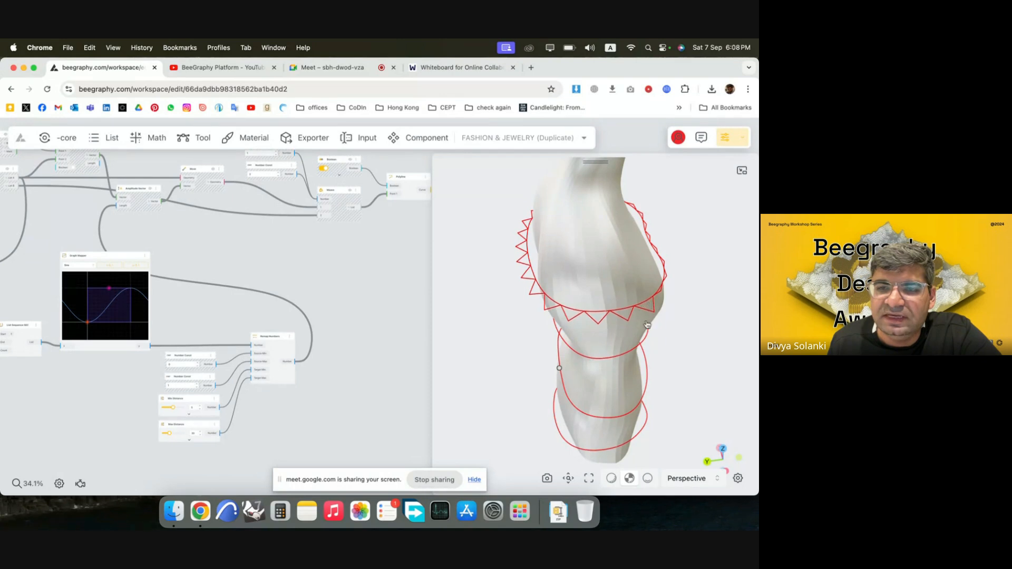
left_click_drag(602, 310, 558, 317)
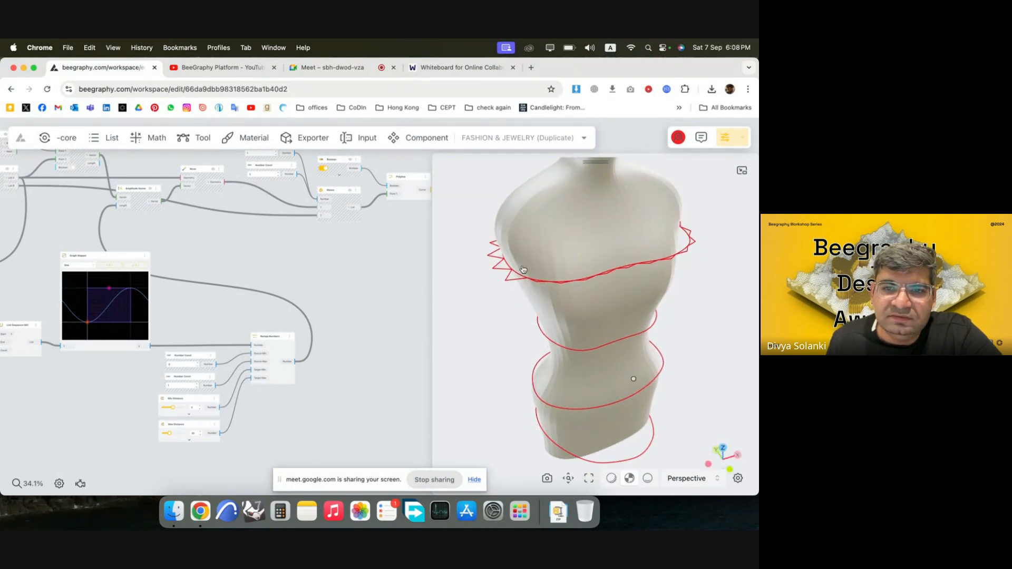
left_click_drag(552, 274, 550, 265)
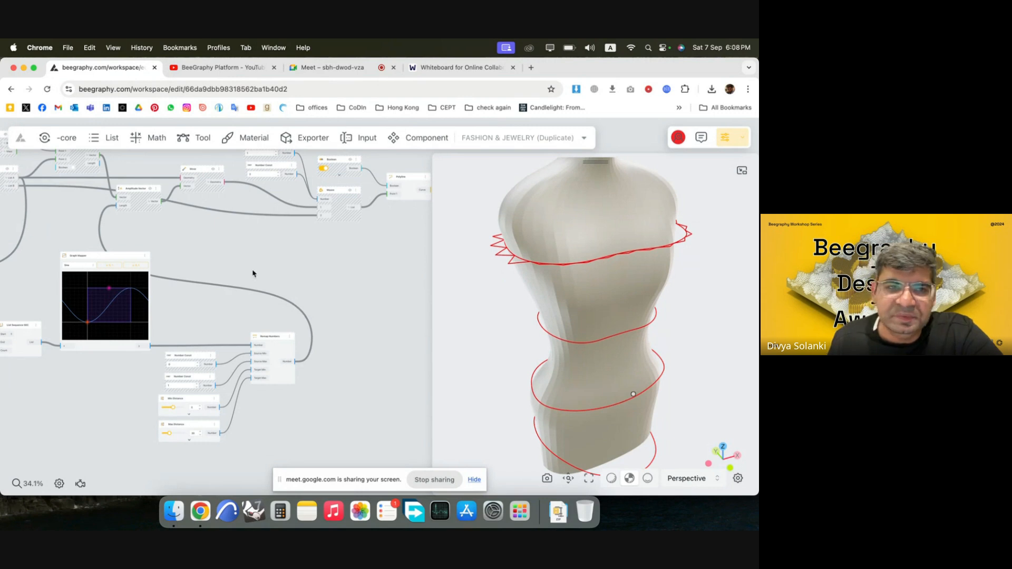
Move the Amplitude Vector node and the nodes downstream of it further right on the canvas, clear of the Graph Mapper.
scroll(238, 243, "down", 4)
left_click_drag(386, 235, 132, 166)
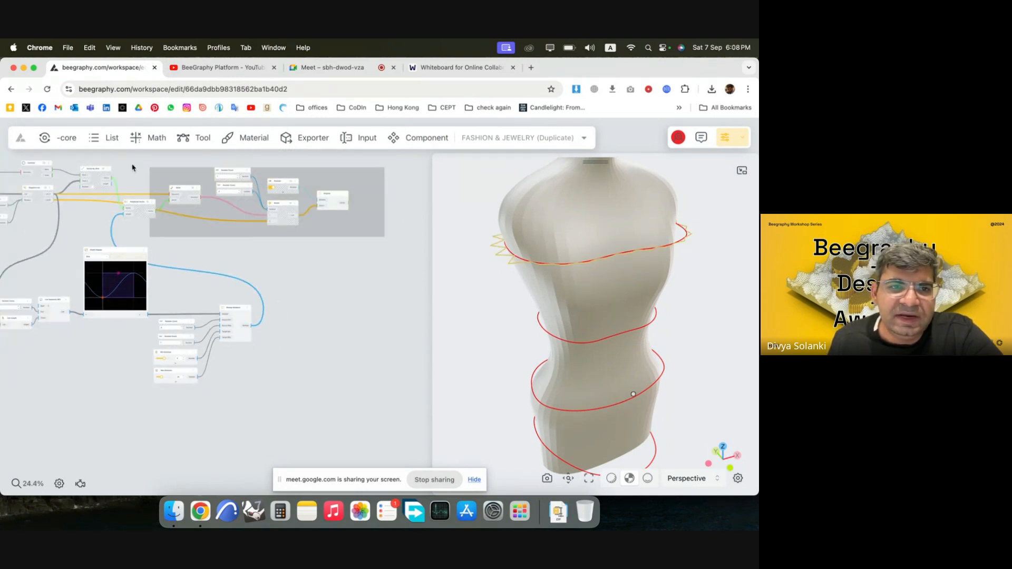
left_click_drag(184, 202, 331, 203)
left_click(329, 333)
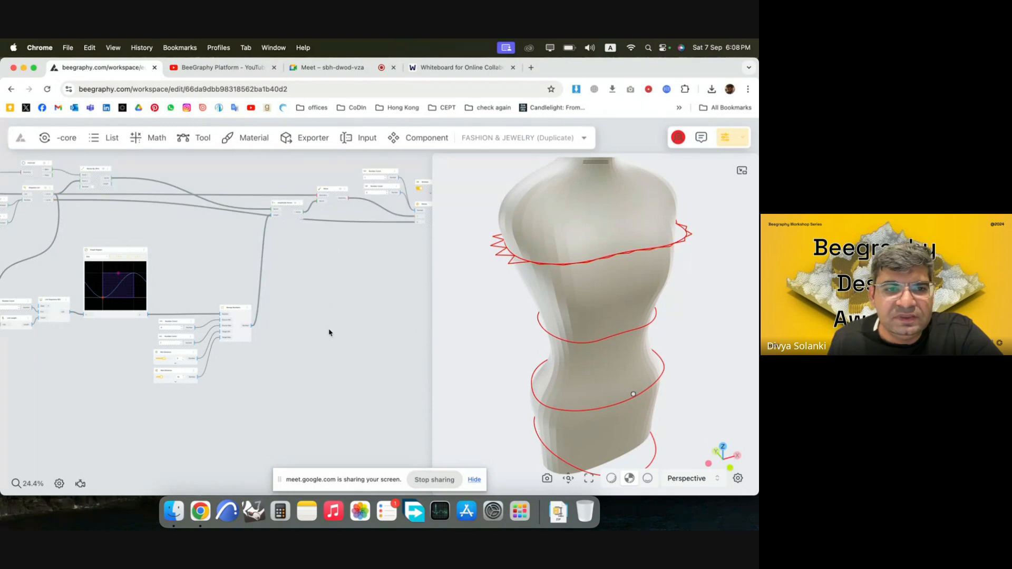
Try the Perlin graph type in the Graph Mapper and lower its control points toward the horizontal axis to make the noise denser.
scroll(91, 264, "up", 4)
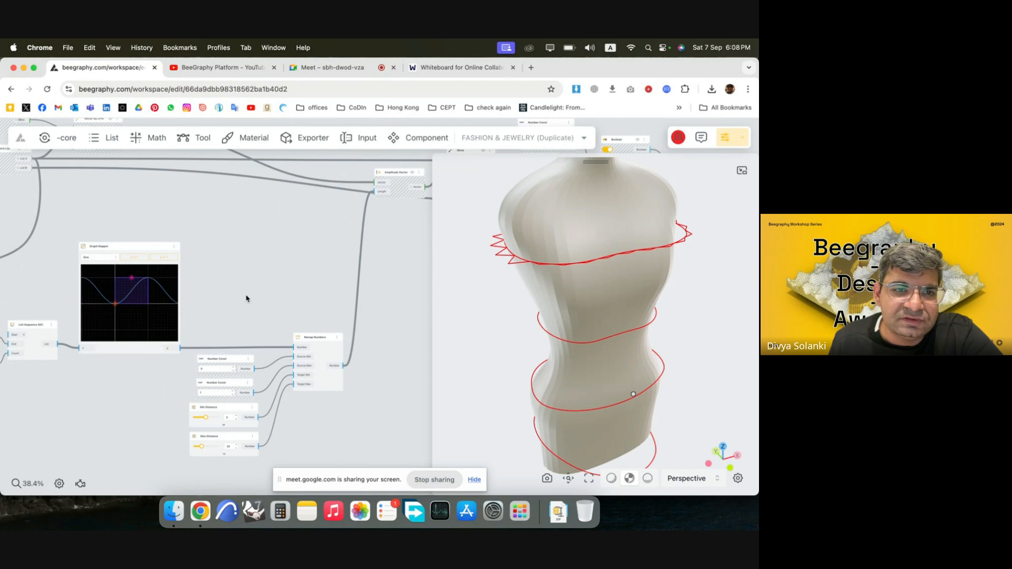
scroll(109, 238, "up", 5)
scroll(108, 238, "up", 2)
left_click(90, 297)
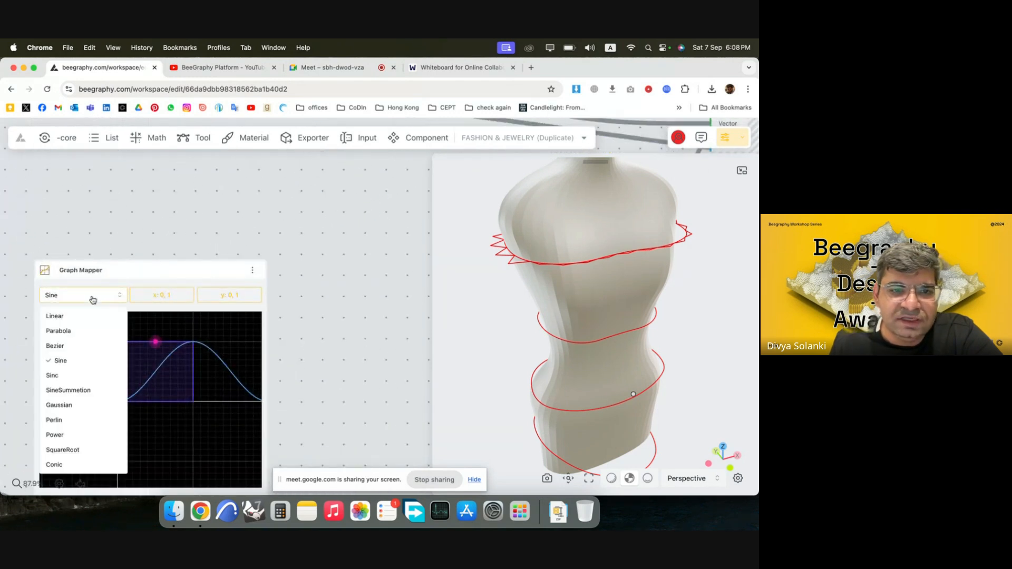
left_click(81, 425)
left_click_drag(582, 274, 583, 323)
mouse_move(134, 386)
left_mouse_down()
mouse_move(105, 384)
mouse_move(157, 385)
mouse_move(137, 381)
left_mouse_up()
scroll(160, 393, "up", 5)
left_click_drag(218, 408, 208, 426)
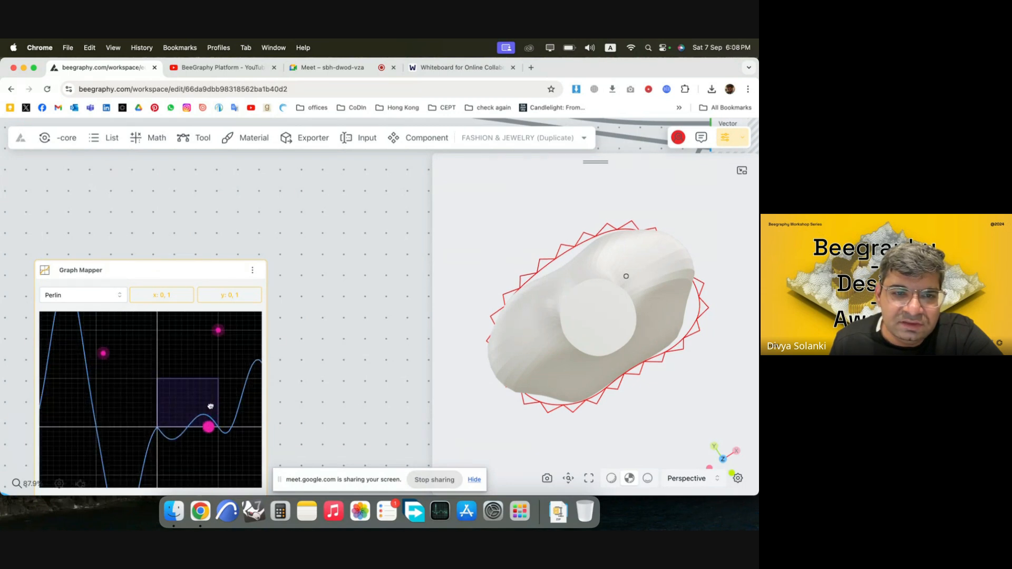
left_click_drag(218, 330, 170, 427)
left_click_drag(105, 354, 104, 439)
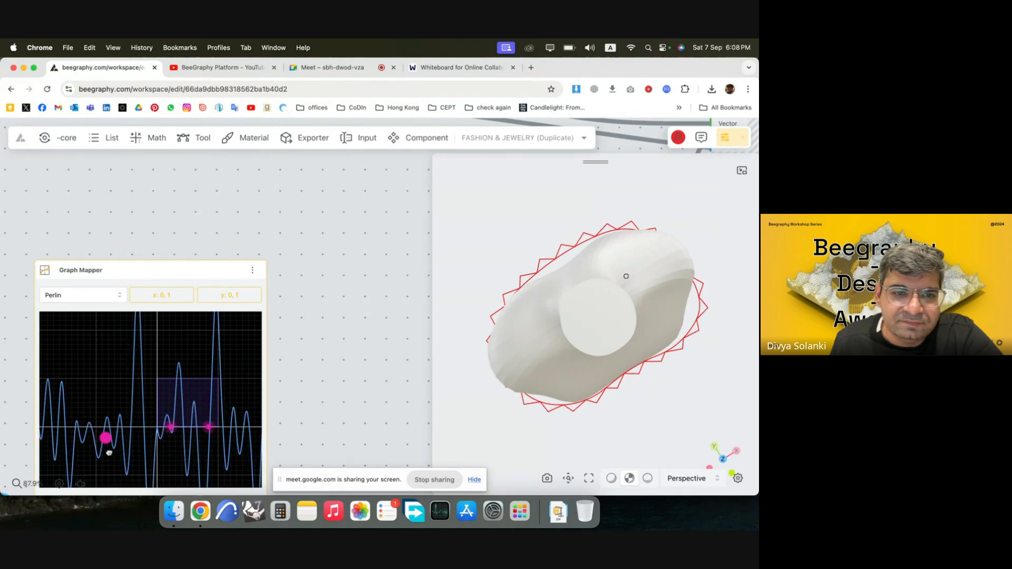
scroll(182, 383, "down", 3)
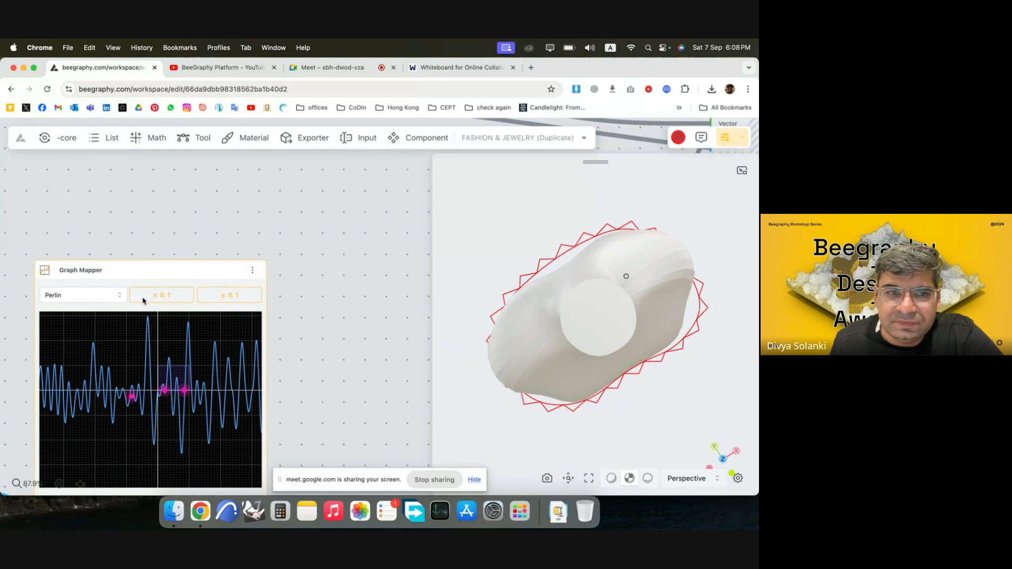
Switch the Graph Mapper to Parabola and shape it into a symmetric valley with its low point centred near the base of the domain.
left_click(110, 295)
left_click(77, 336)
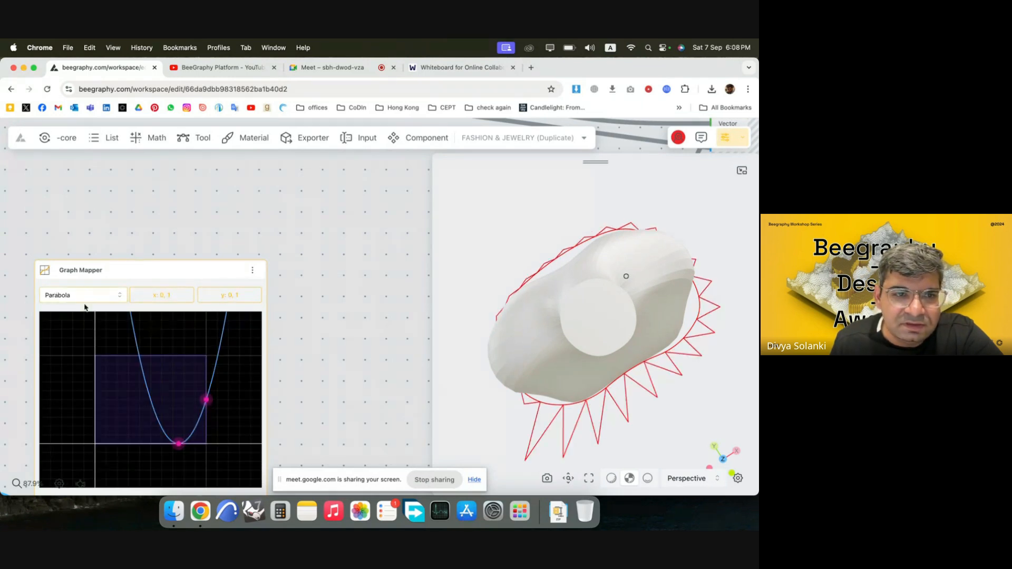
left_click_drag(621, 384, 598, 398)
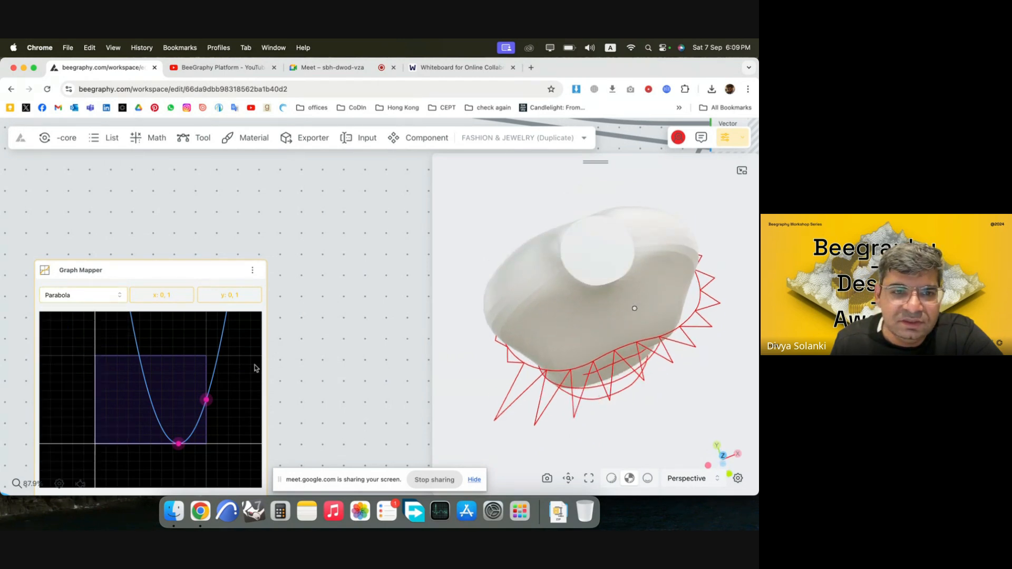
left_click_drag(207, 399, 191, 388)
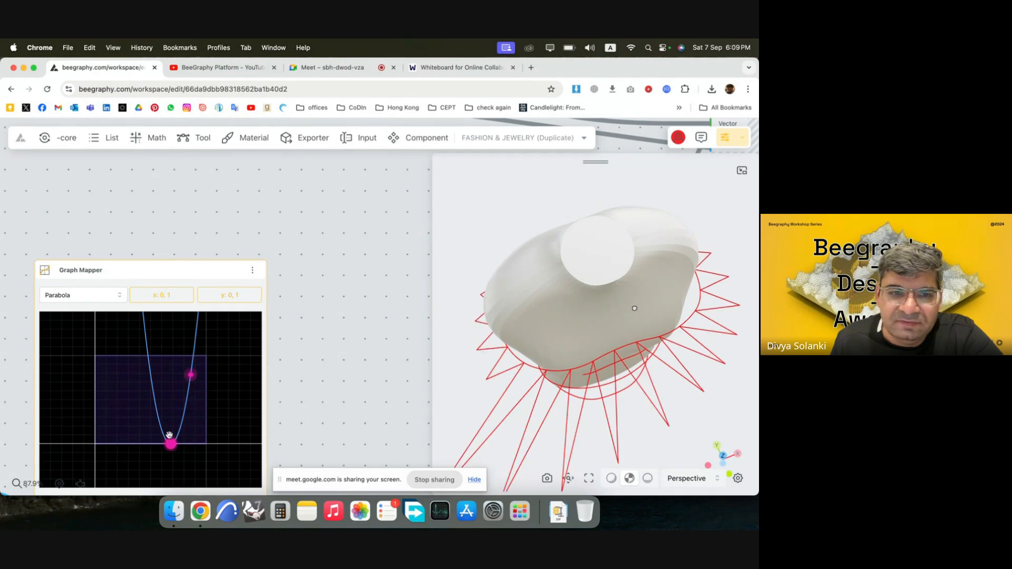
left_click_drag(171, 444, 145, 415)
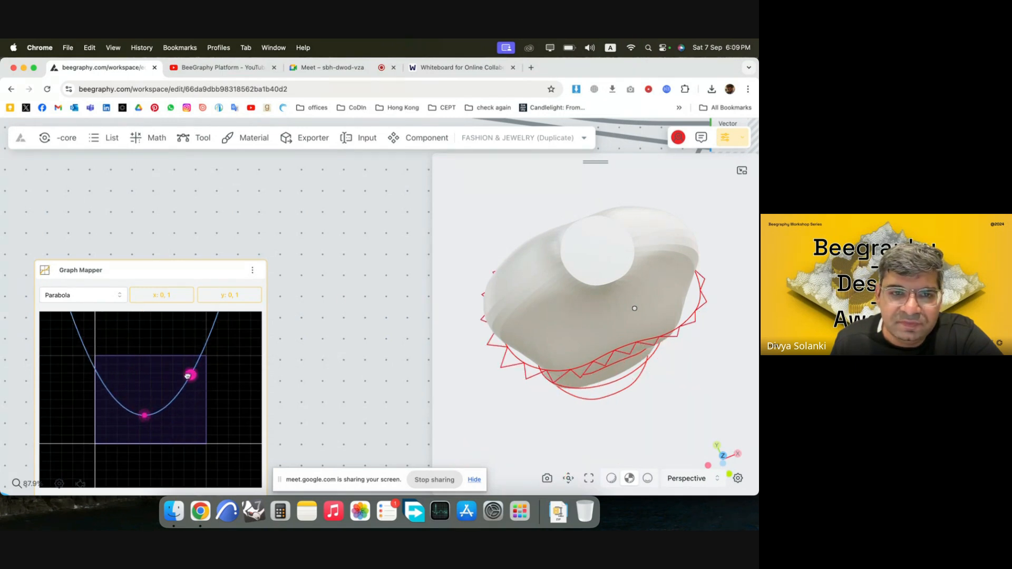
left_click_drag(191, 375, 194, 382)
left_click_drag(144, 419, 152, 426)
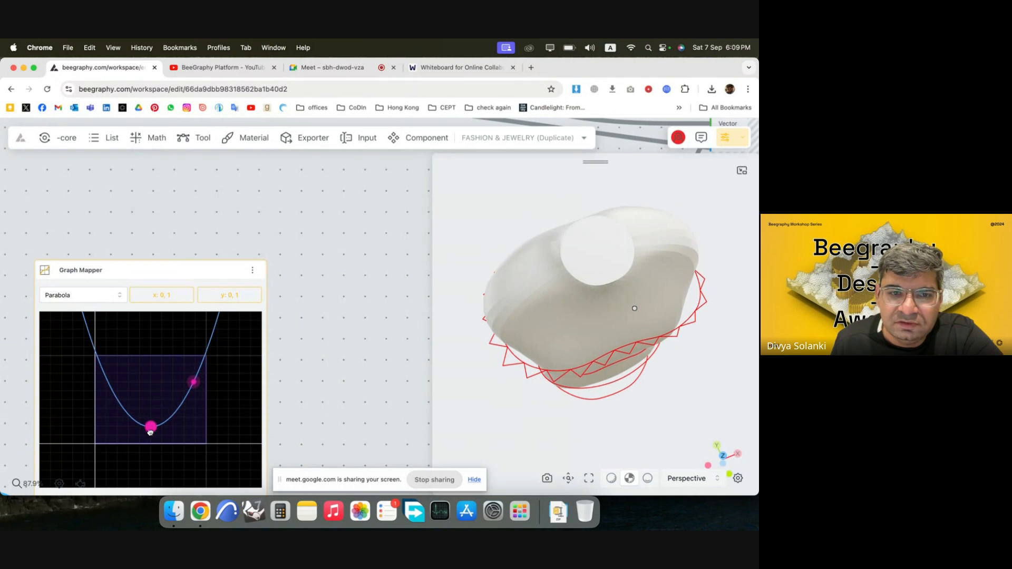
left_click_drag(191, 381, 194, 375)
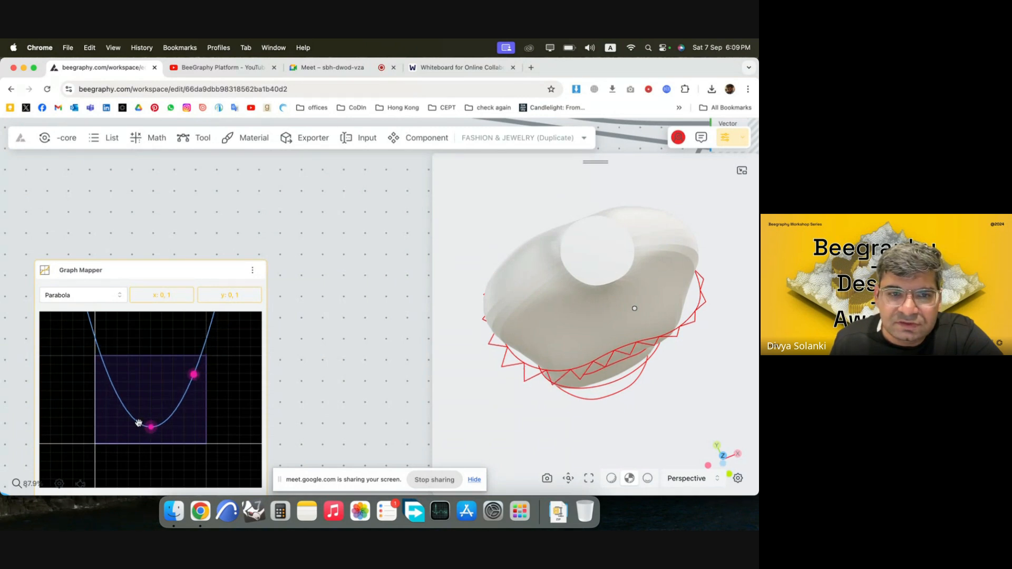
left_click_drag(152, 426, 151, 437)
left_click_drag(594, 433, 600, 412)
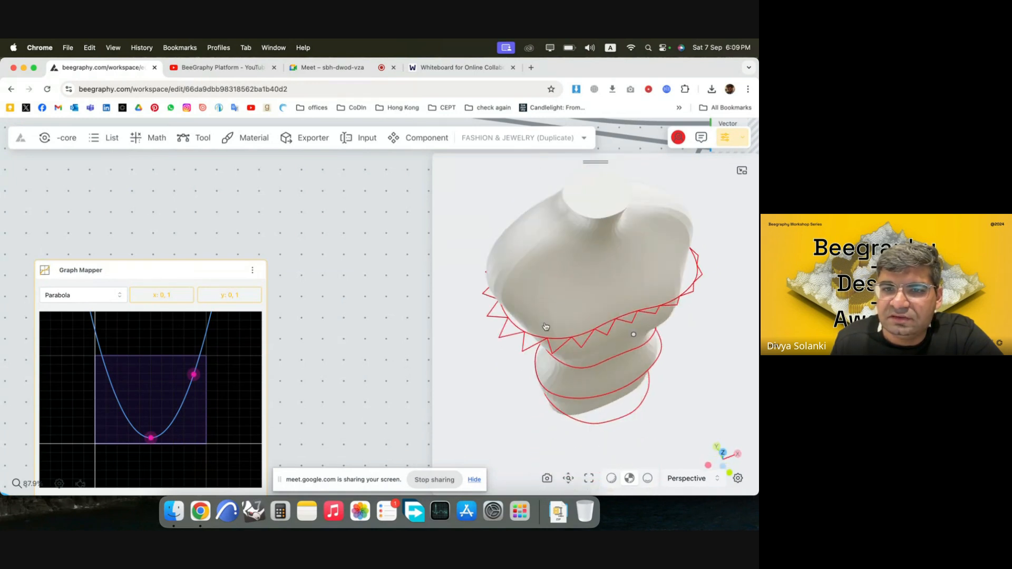
left_click_drag(546, 327, 526, 317)
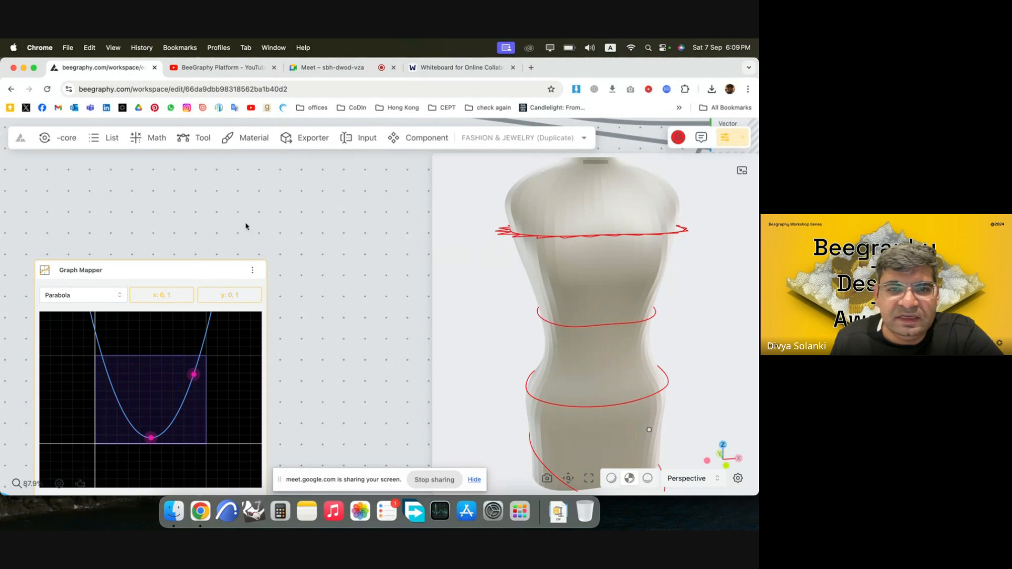
Move all zigzag nodes downstream of the Relay further right on the canvas, leaving free space beside the Relay.
scroll(246, 227, "down", 10)
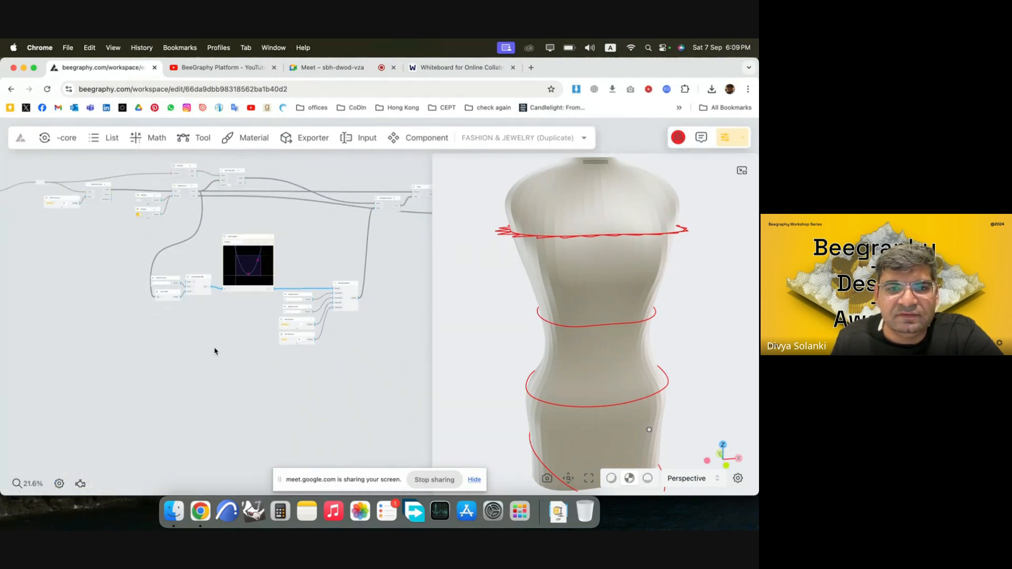
scroll(192, 249, "down", 1)
scroll(192, 249, "down", 2)
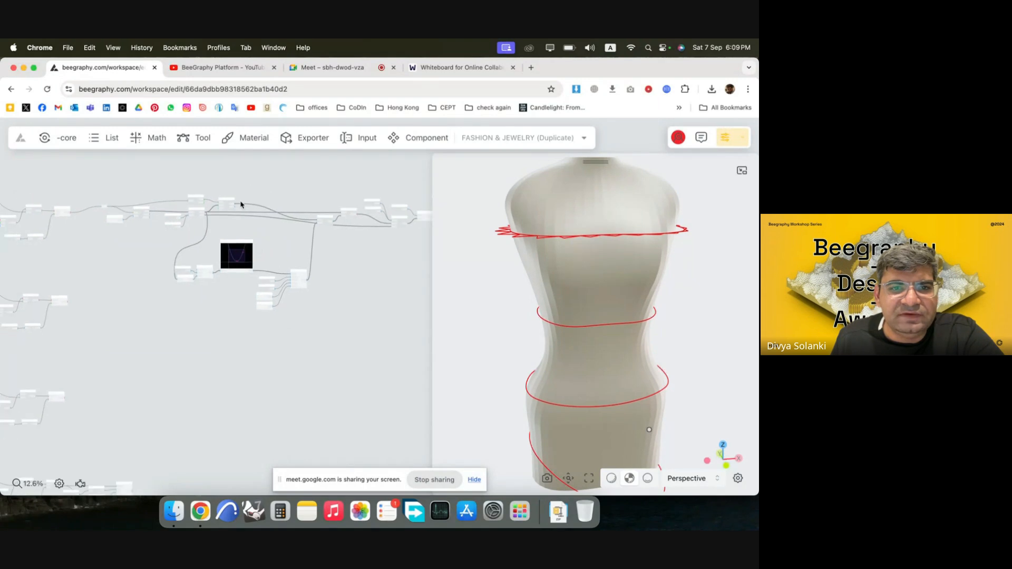
scroll(84, 226, "down", 2)
left_click_drag(405, 312, 106, 175)
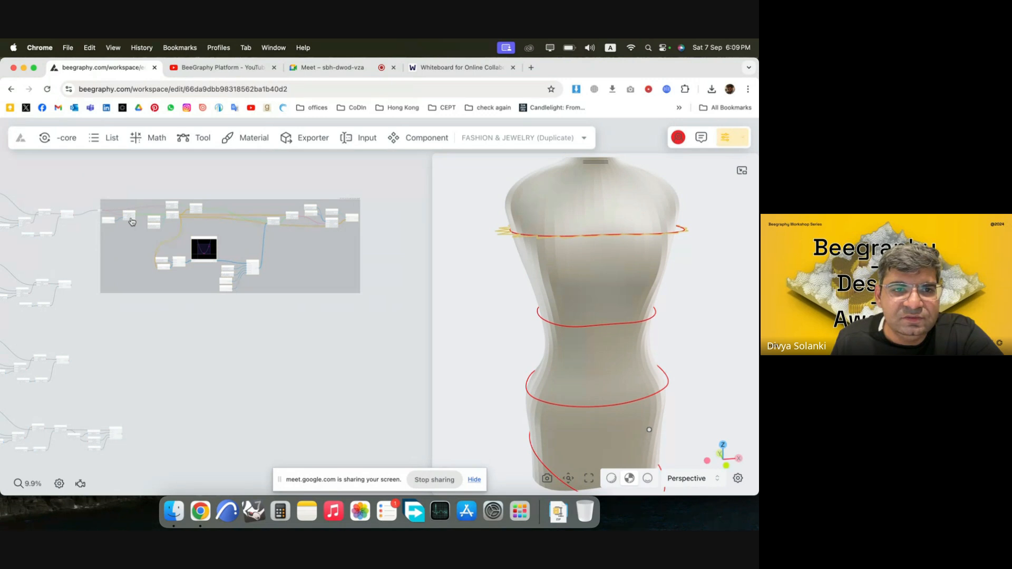
double_click(140, 227)
left_click_drag(127, 214, 181, 215)
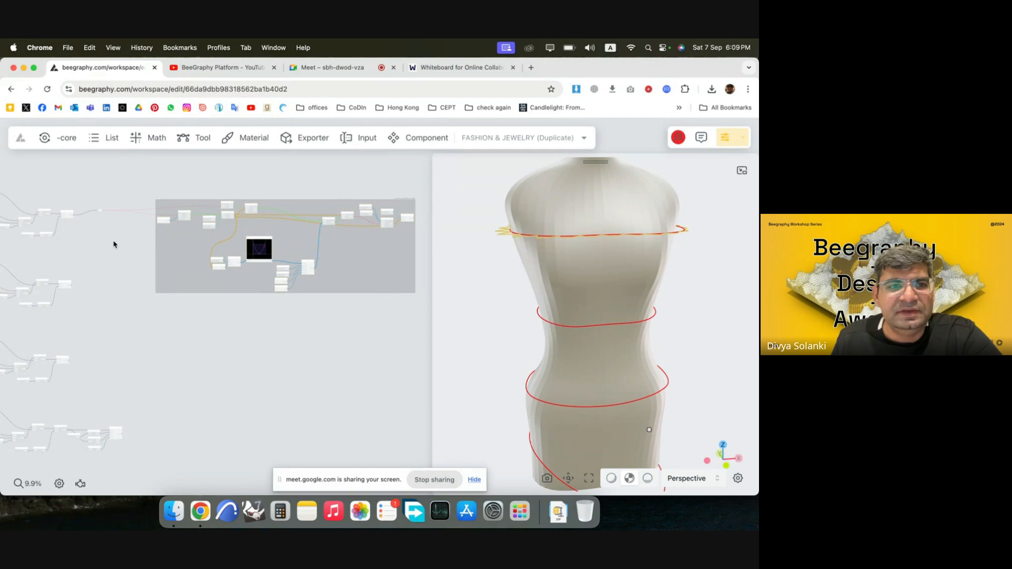
left_click(98, 216)
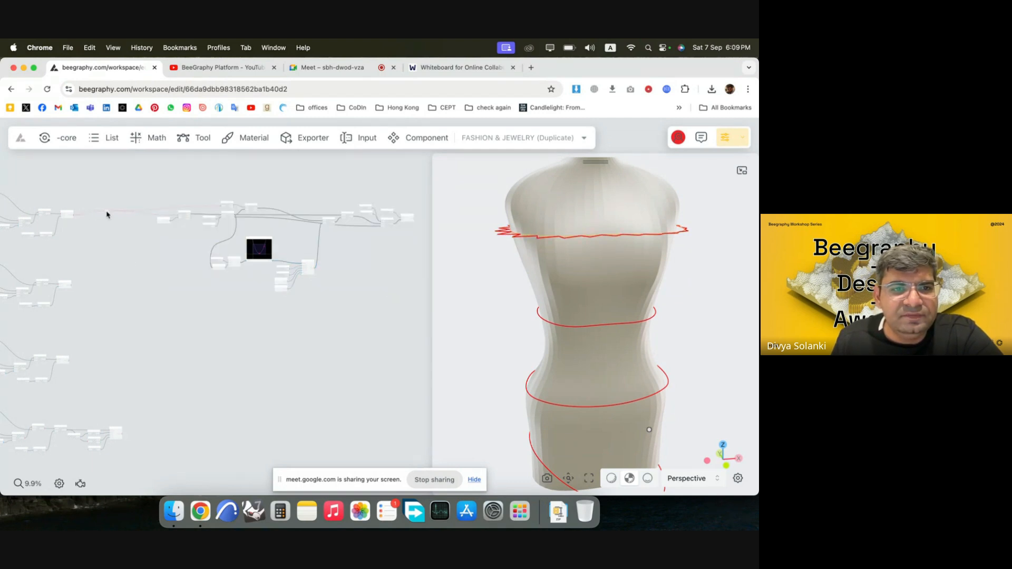
Move the whole zigzag group, including its Relay, further right and place a duplicate of the group below it.
scroll(149, 249, "down", 3)
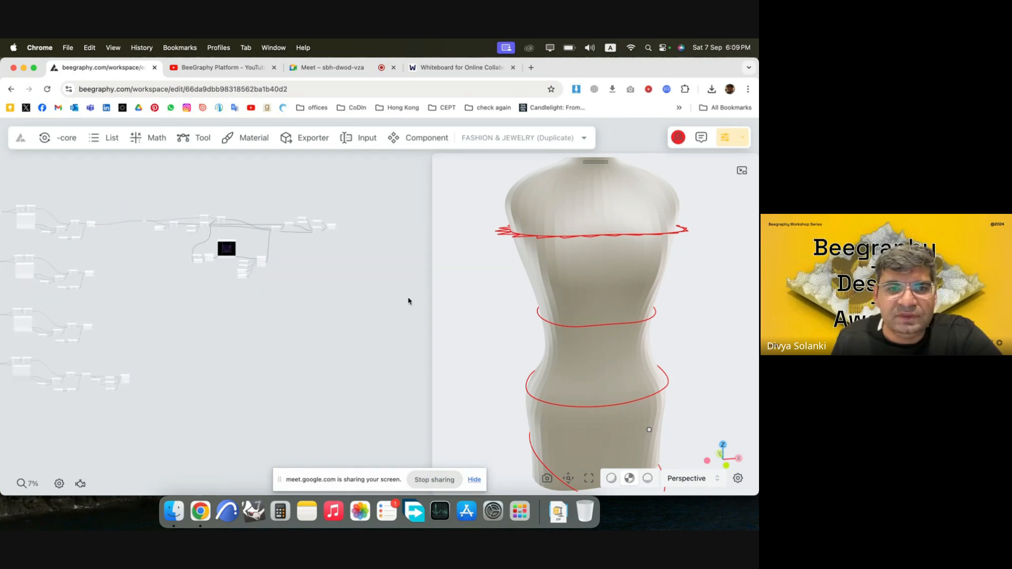
left_click_drag(409, 298, 129, 189)
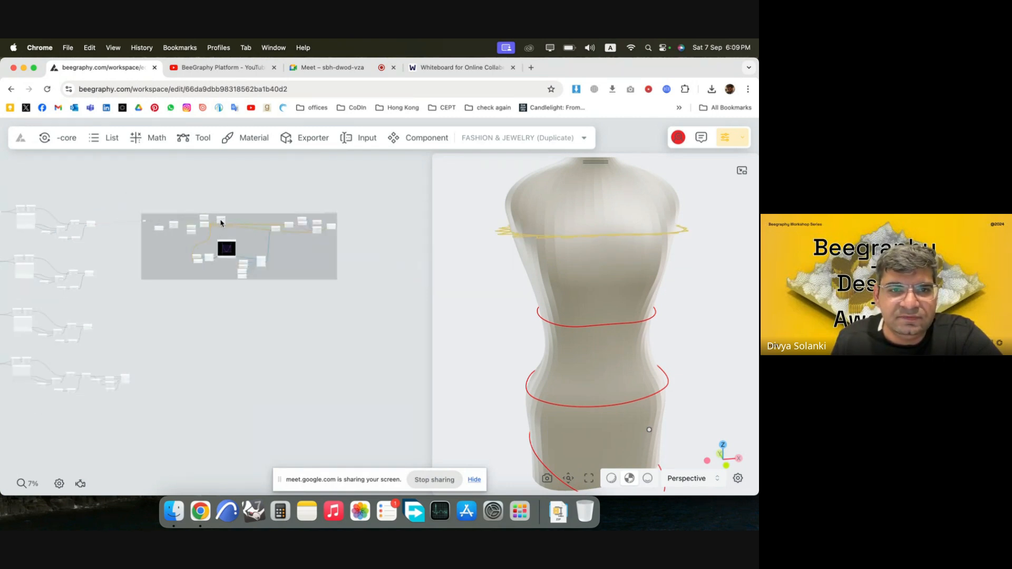
left_click_drag(221, 223, 276, 327)
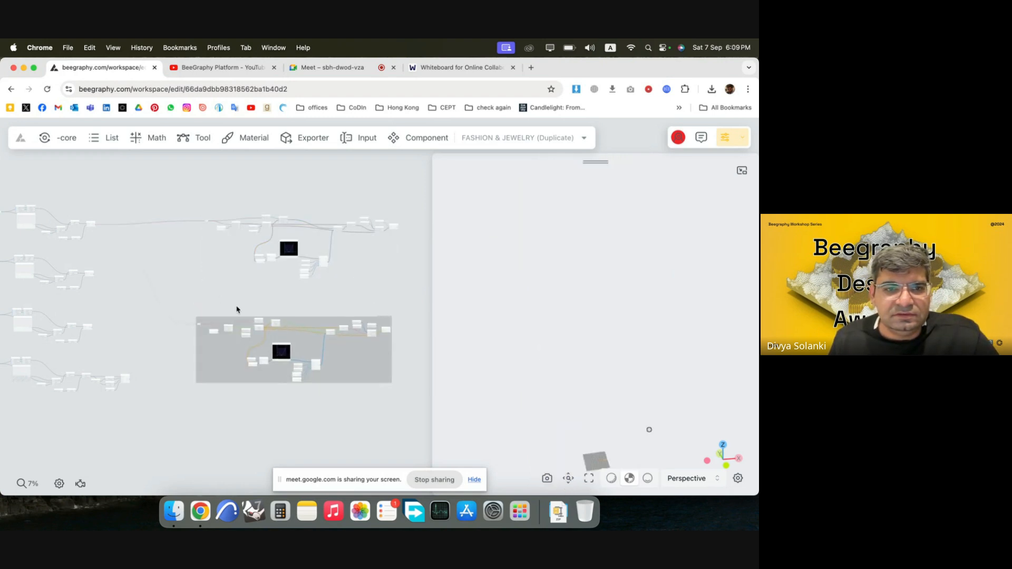
left_click(141, 298)
Connect the second section curve's output to the duplicated group's Relay in place of the first curve, and inspect the second zigzag.
scroll(138, 310, "up", 5)
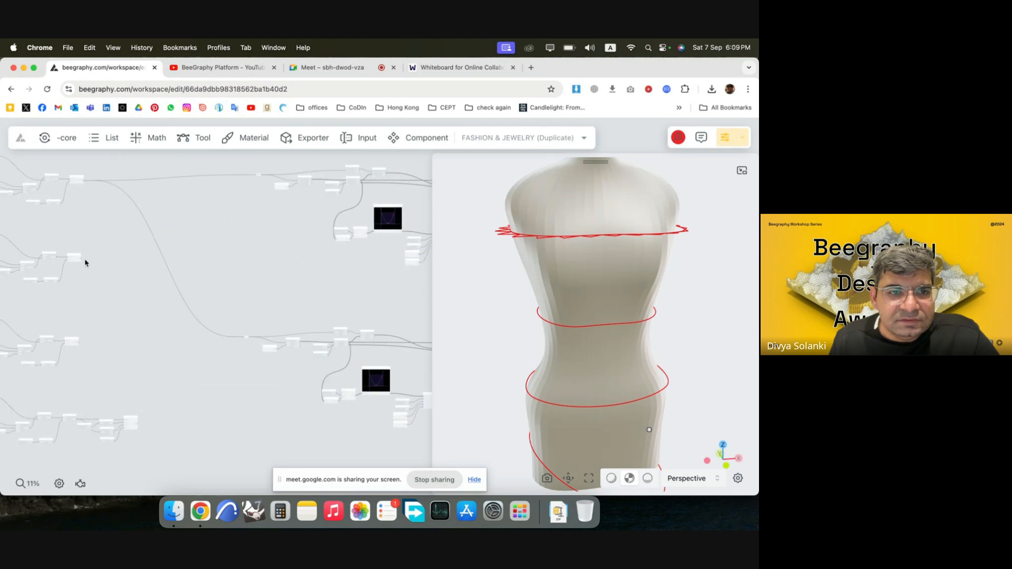
double_click(246, 340)
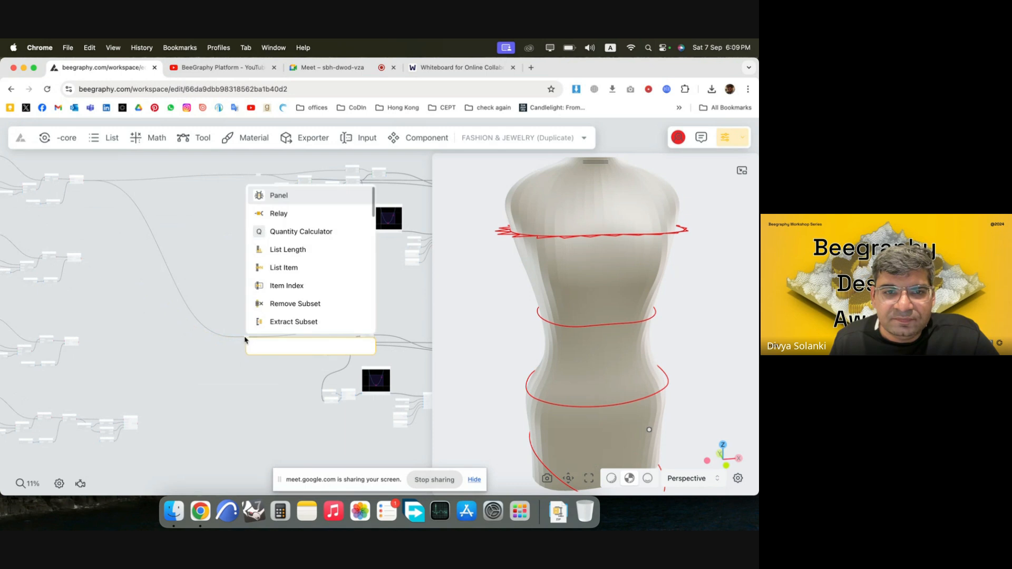
left_click(196, 349)
scroll(191, 343, "up", 3)
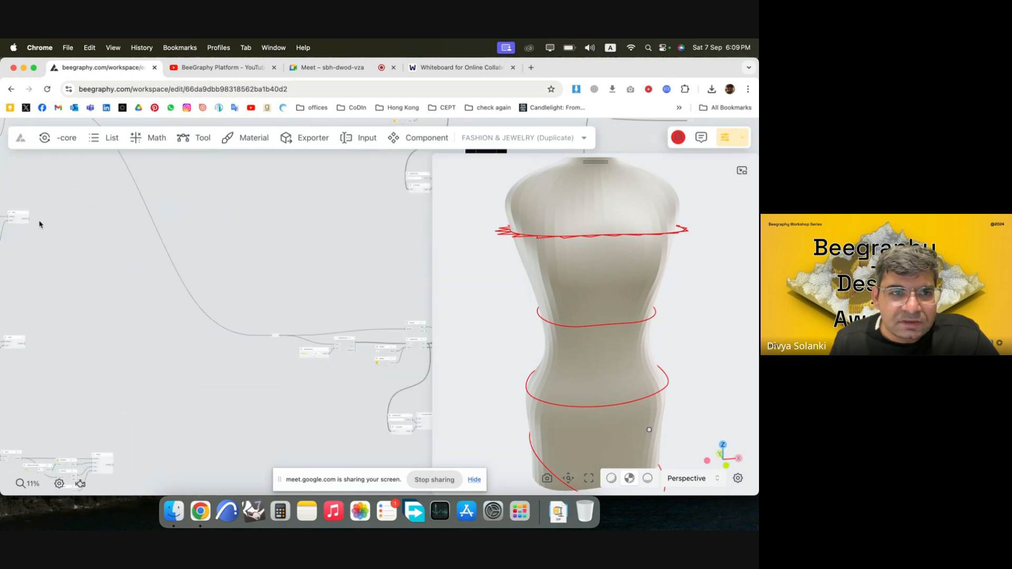
scroll(28, 222, "up", 3)
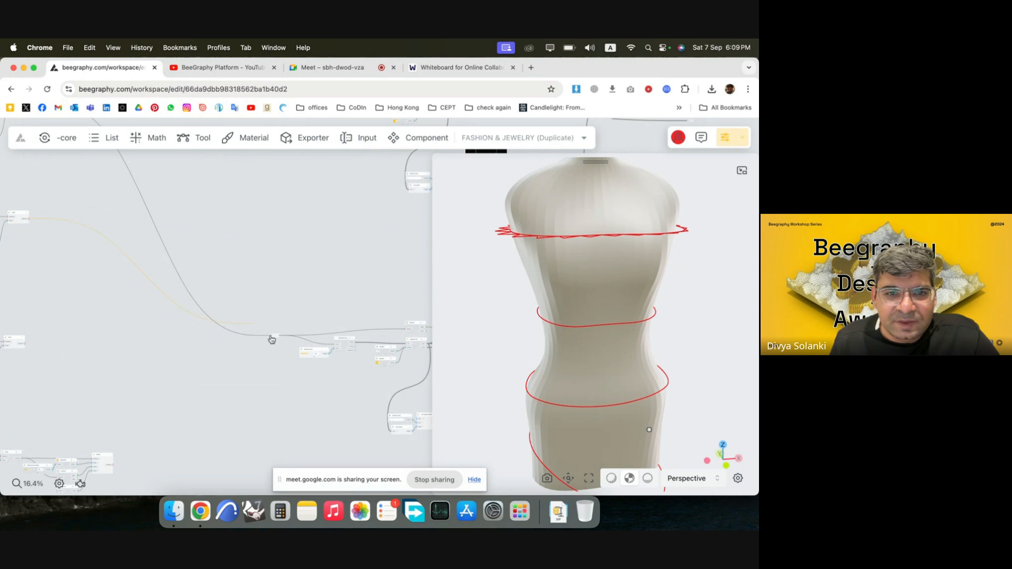
left_click_drag(232, 367, 232, 366)
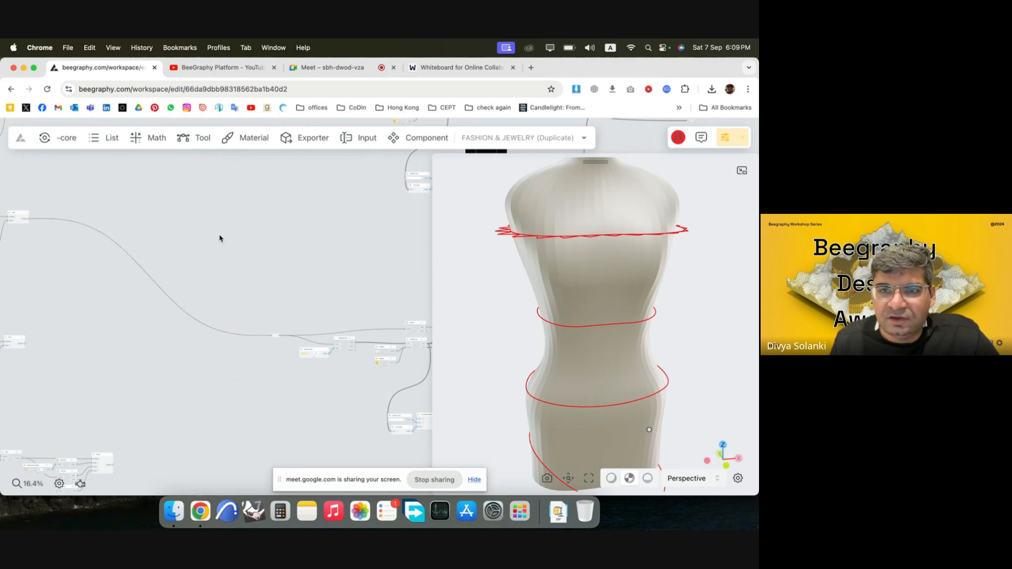
scroll(220, 238, "down", 2)
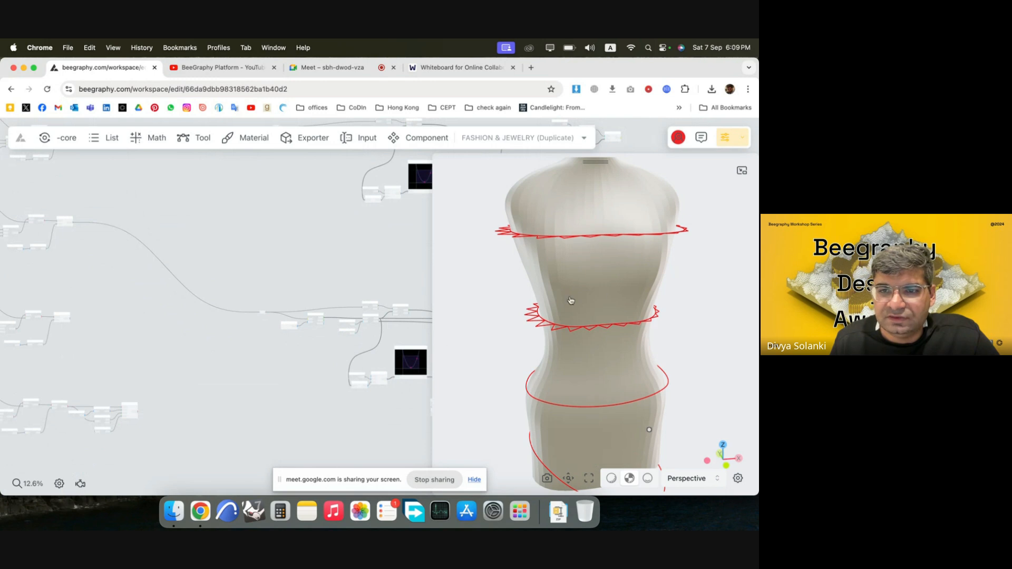
scroll(129, 226, "down", 5)
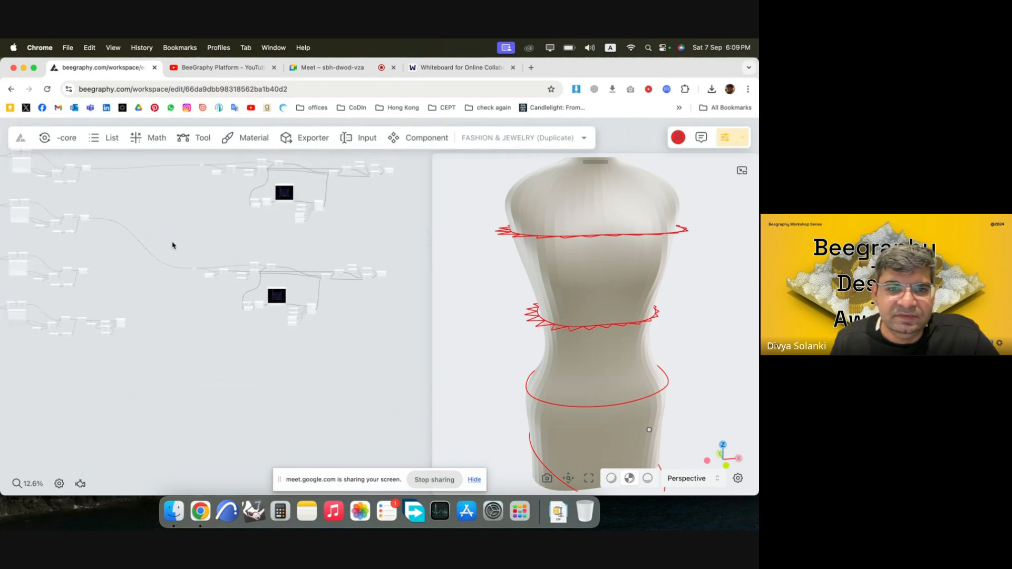
Duplicate the second zigzag group twice, stacking the two copies below it for the remaining section curves.
scroll(240, 295, "up", 3)
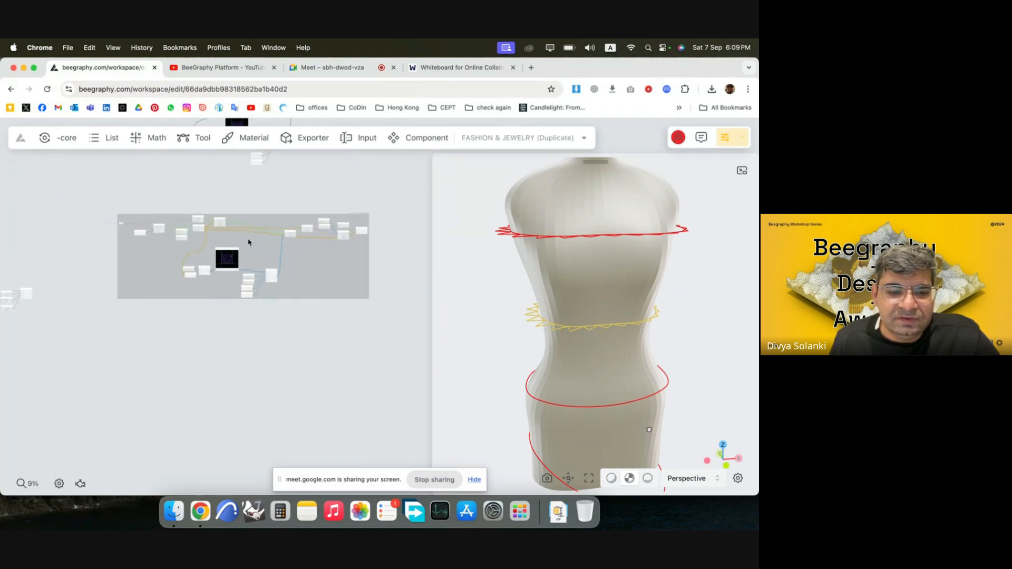
left_click_drag(248, 241, 243, 371, "alt")
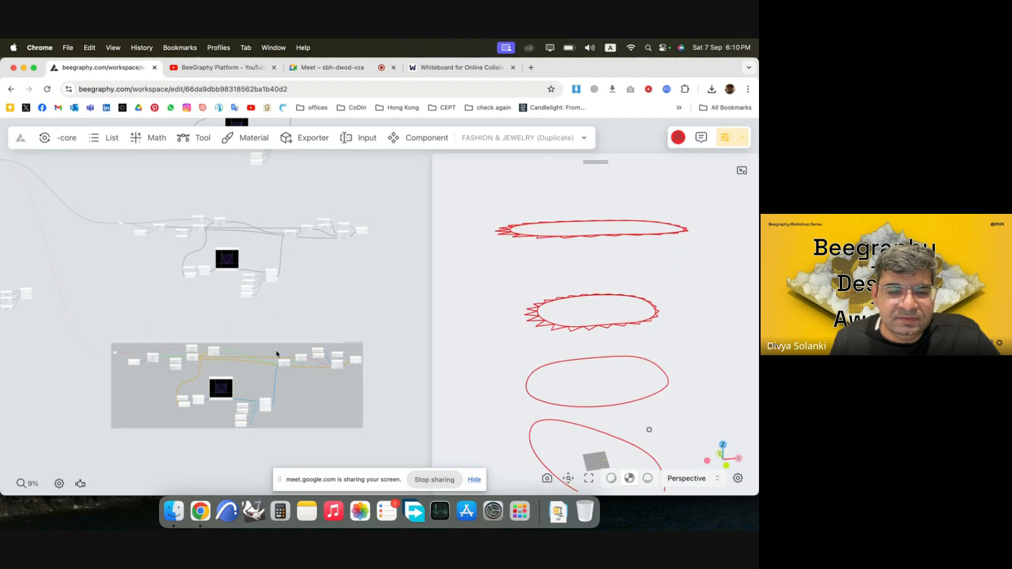
scroll(350, 287, "down", 3)
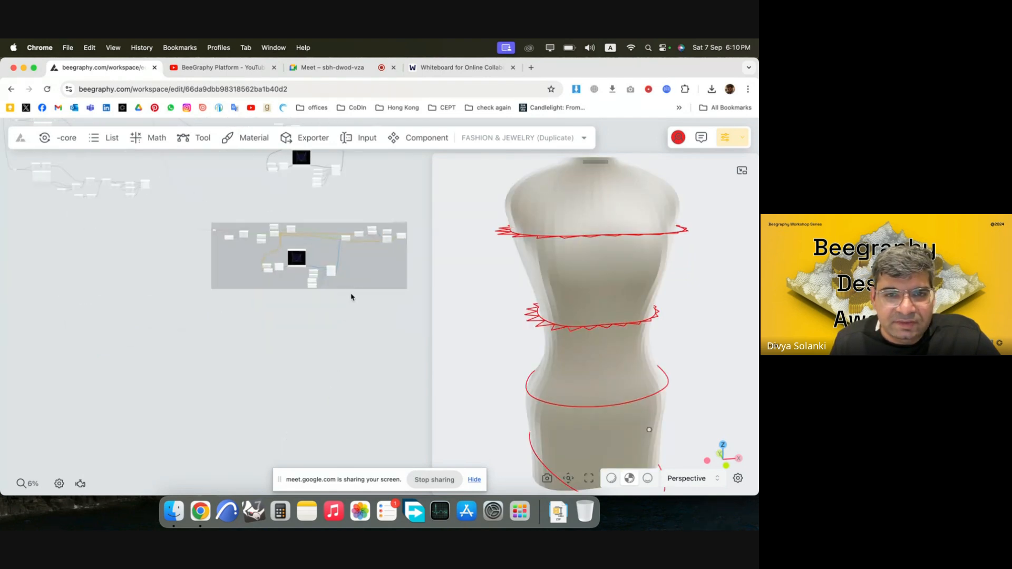
left_click_drag(357, 274, 354, 384, "alt")
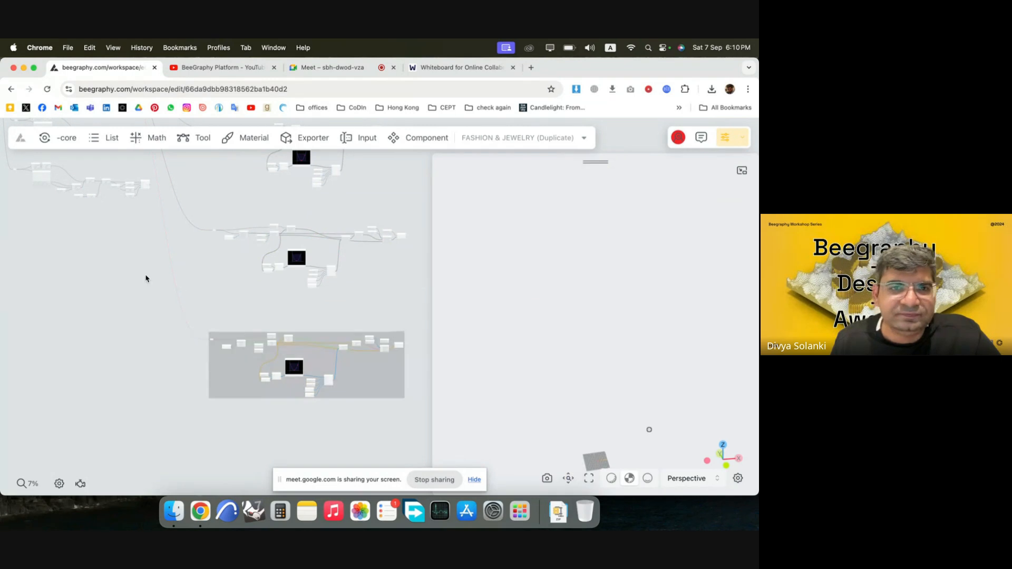
left_click(156, 171)
Connect the third section curve's output to the Relay of the third zigzag group.
scroll(156, 171, "up", 3)
scroll(131, 327, "down", 3)
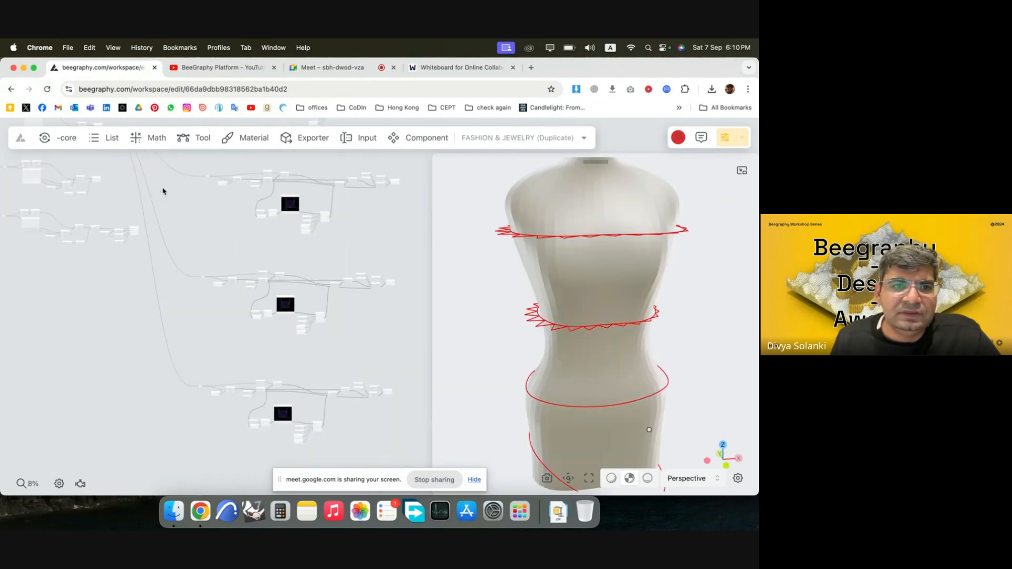
scroll(132, 178, "up", 2)
scroll(132, 177, "up", 3)
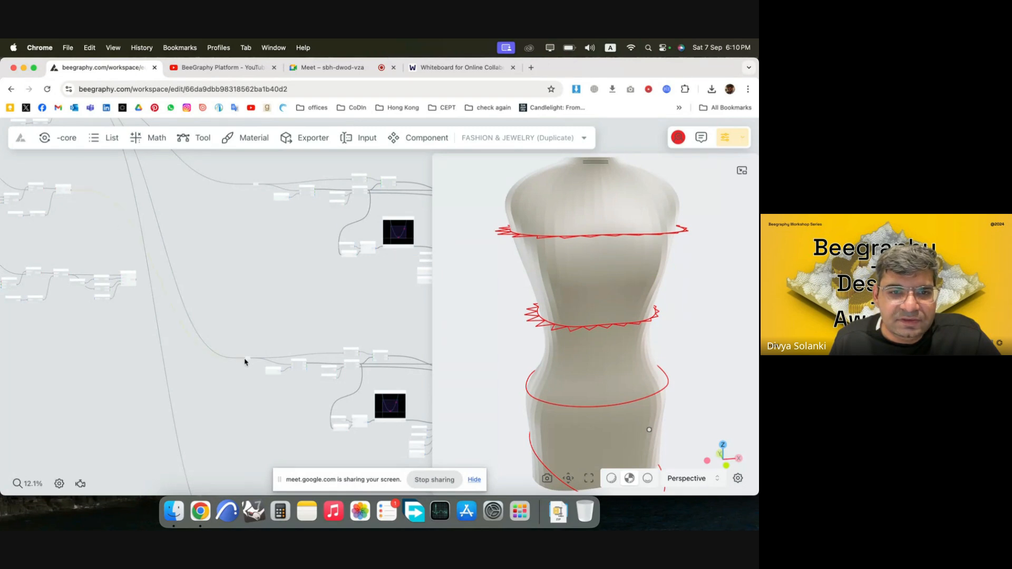
left_click_drag(246, 361, 247, 361)
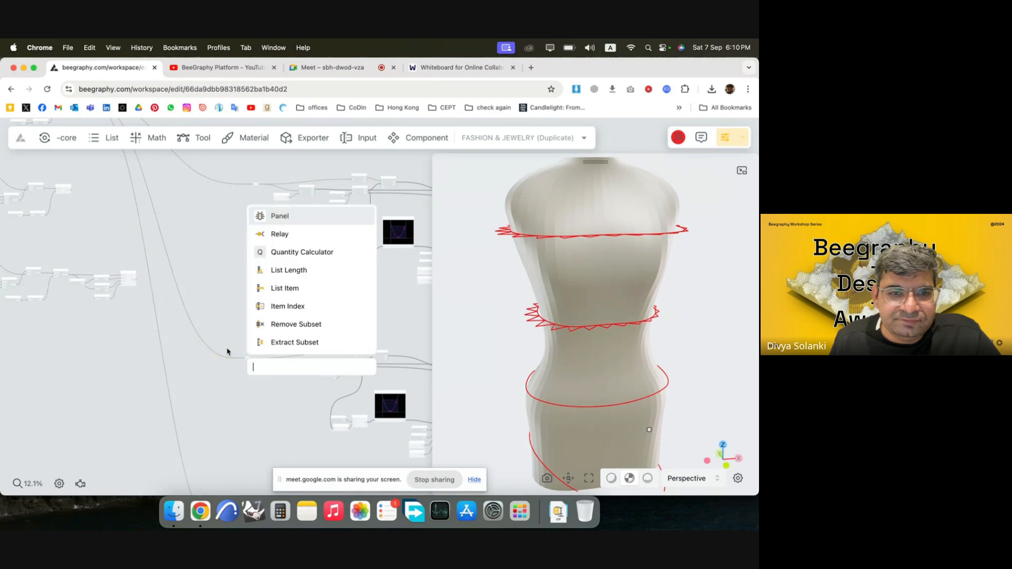
scroll(228, 352, "up", 3)
left_click(188, 377)
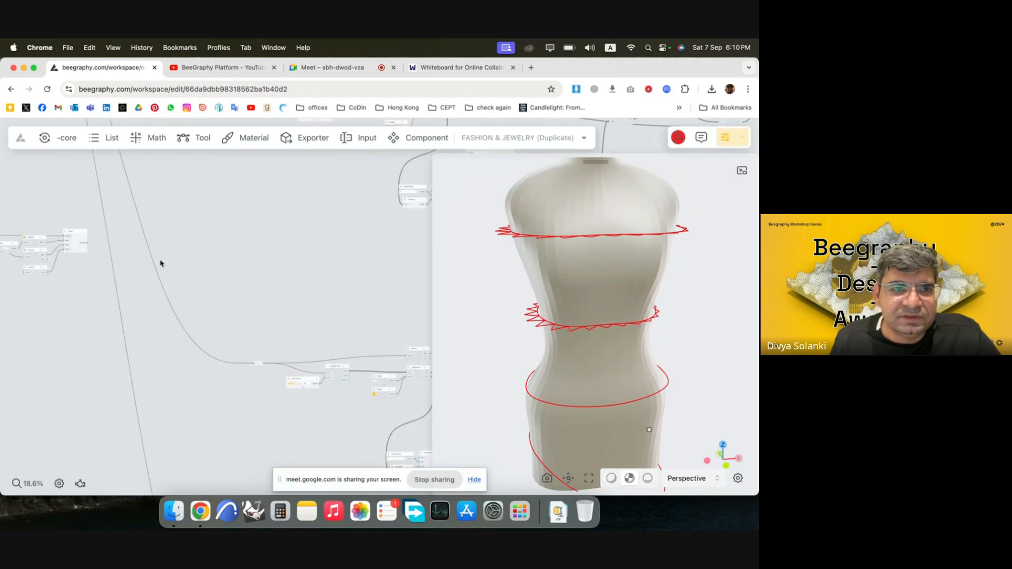
scroll(233, 339, "down", 2)
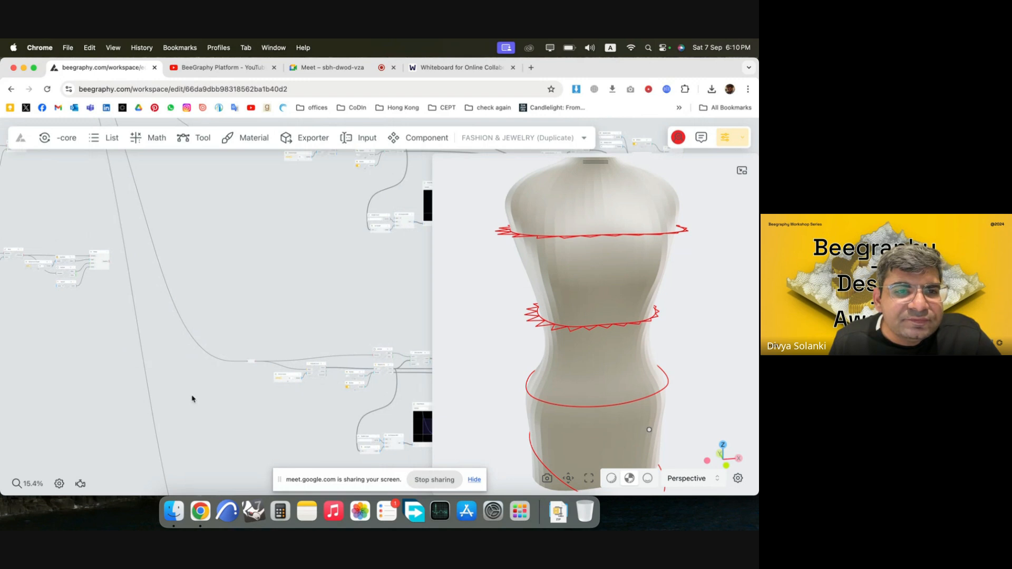
scroll(192, 399, "down", 2)
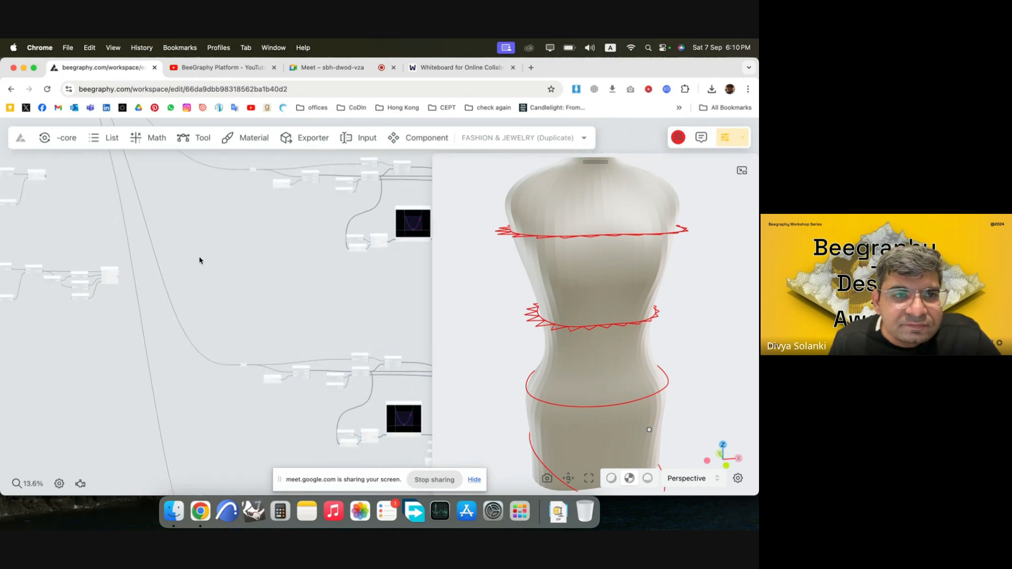
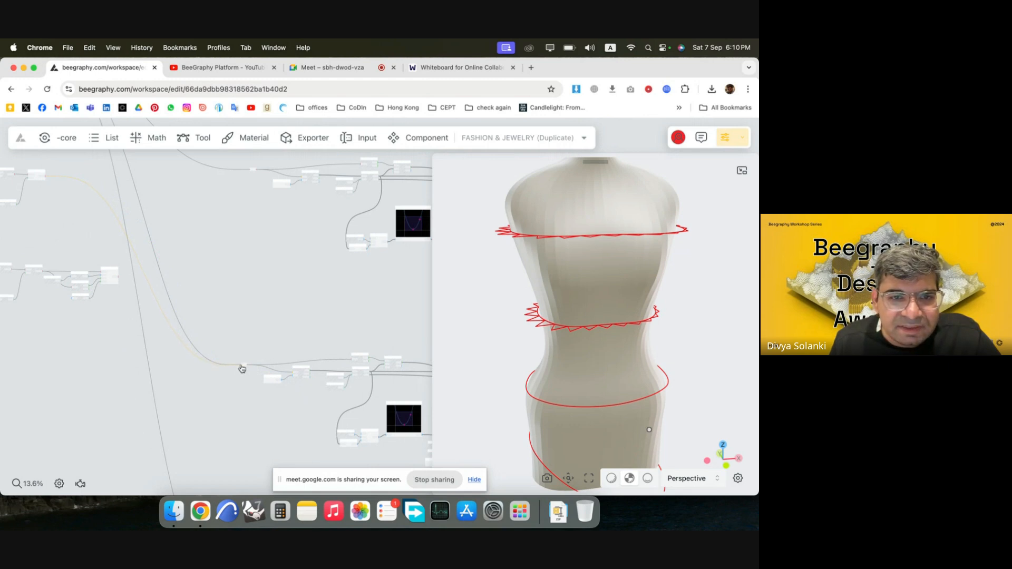
Connect the fourth section curve's output to the Relay of the fourth zigzag group and inspect all the zigzags around the mannequin.
scroll(154, 192, "down", 3)
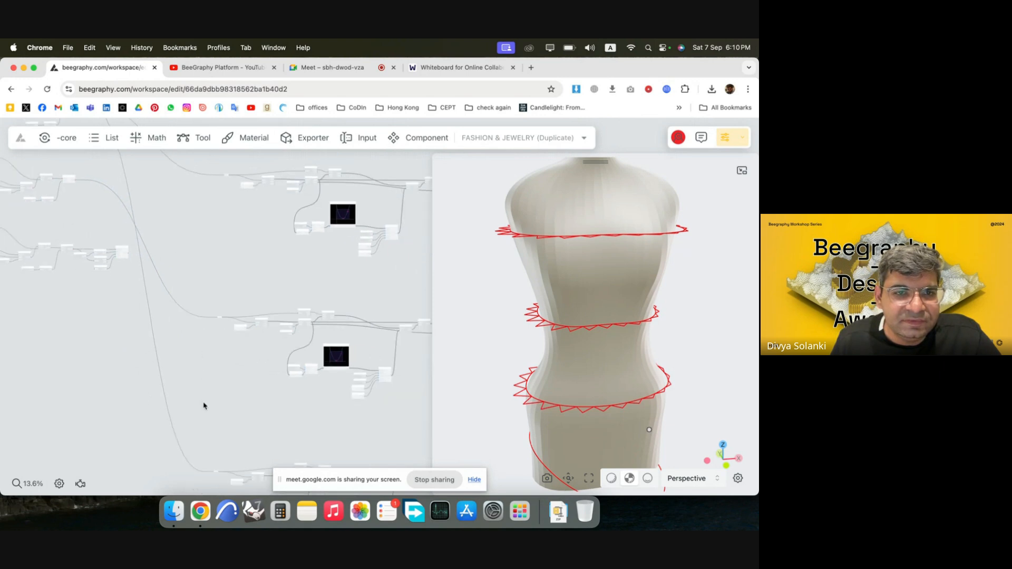
scroll(204, 406, "down", 3)
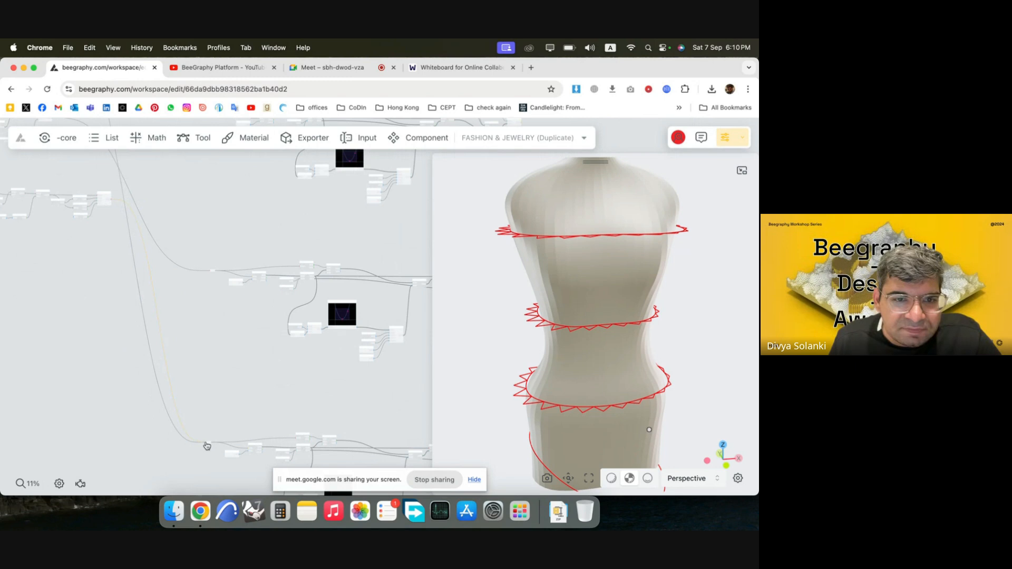
left_click_drag(207, 446, 207, 444)
scroll(104, 304, "down", 3)
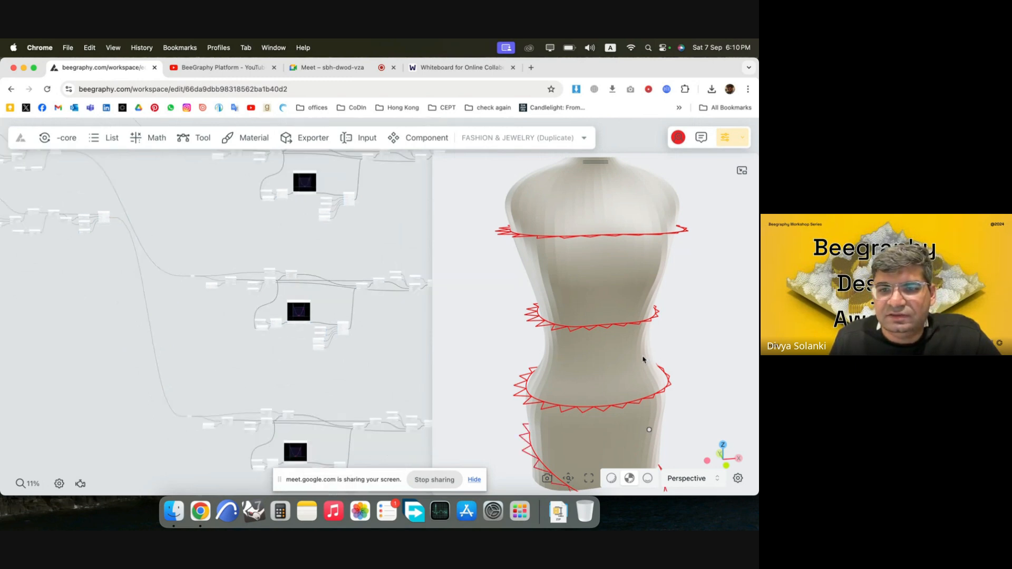
mouse_move(643, 360)
left_mouse_down()
mouse_move(651, 321)
mouse_move(629, 369)
left_mouse_up()
scroll(599, 302, "down", 3)
left_click_drag(547, 423, 579, 363)
scroll(540, 237, "down", 5)
scroll(93, 335, "down", 5)
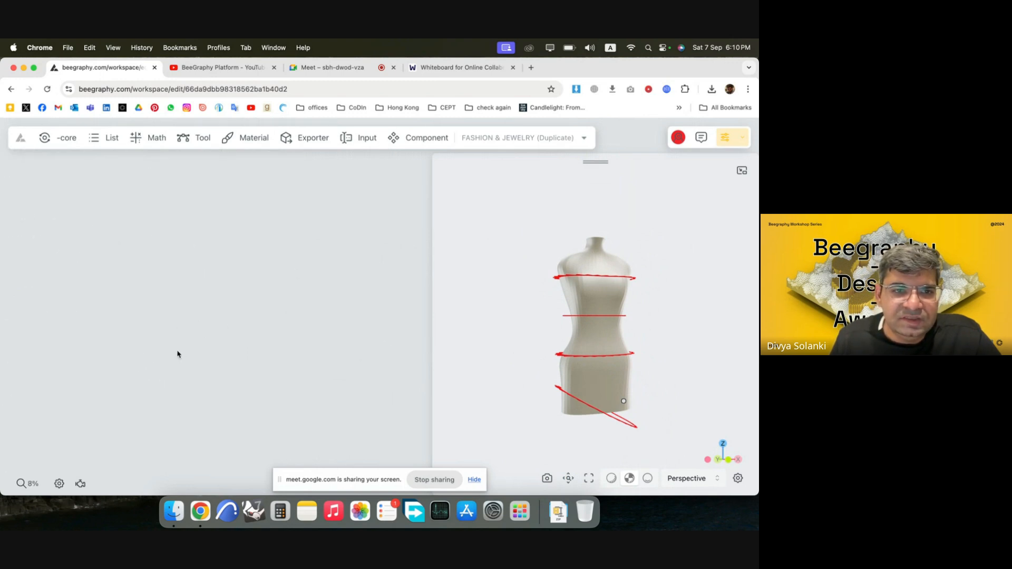
Add a Loft Surface node in the empty canvas area beyond the zigzag groups.
scroll(182, 355, "down", 3)
scroll(240, 346, "down", 2)
scroll(66, 428, "up", 5)
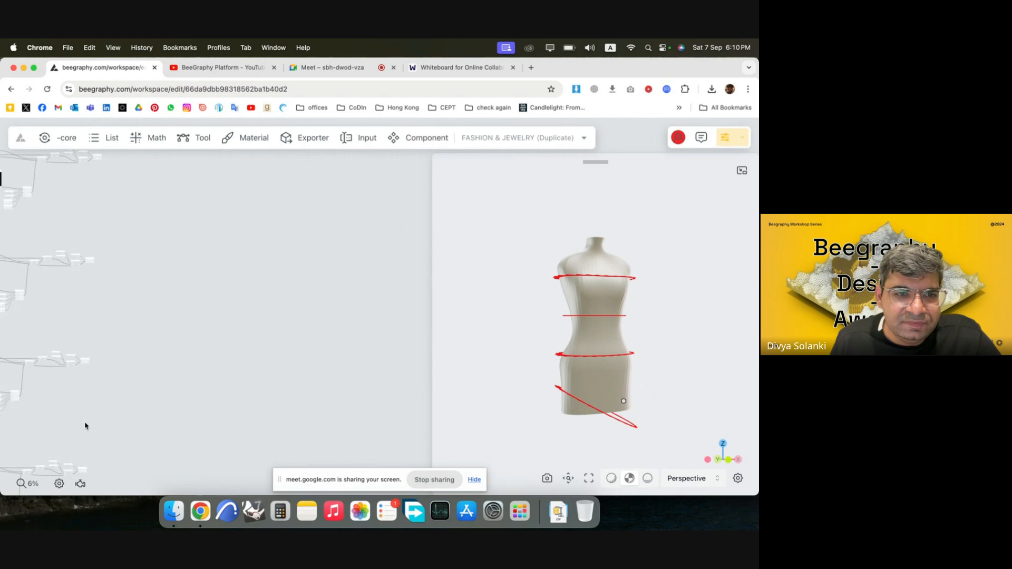
double_click(238, 292)
type("loft")
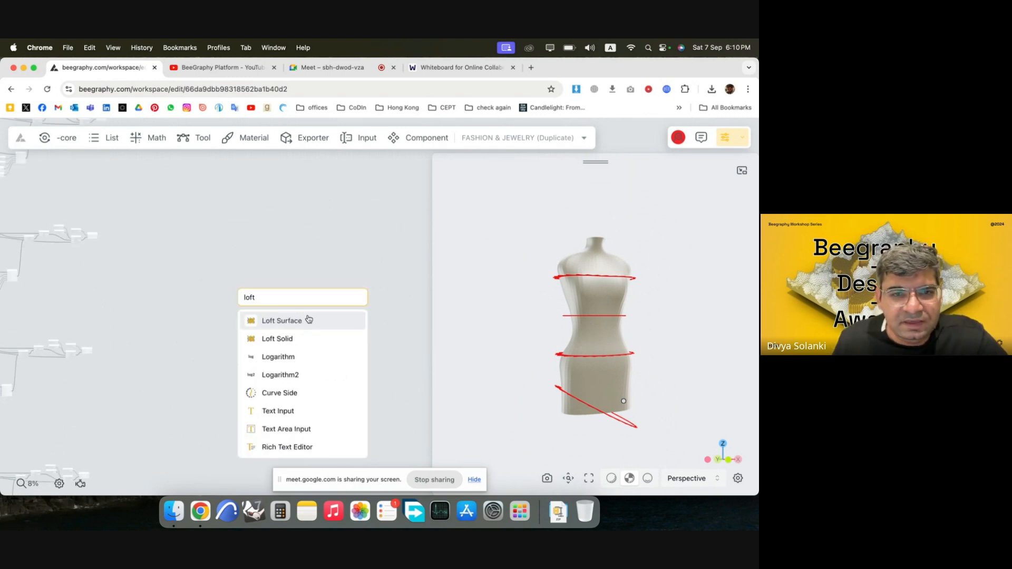
left_click(308, 322)
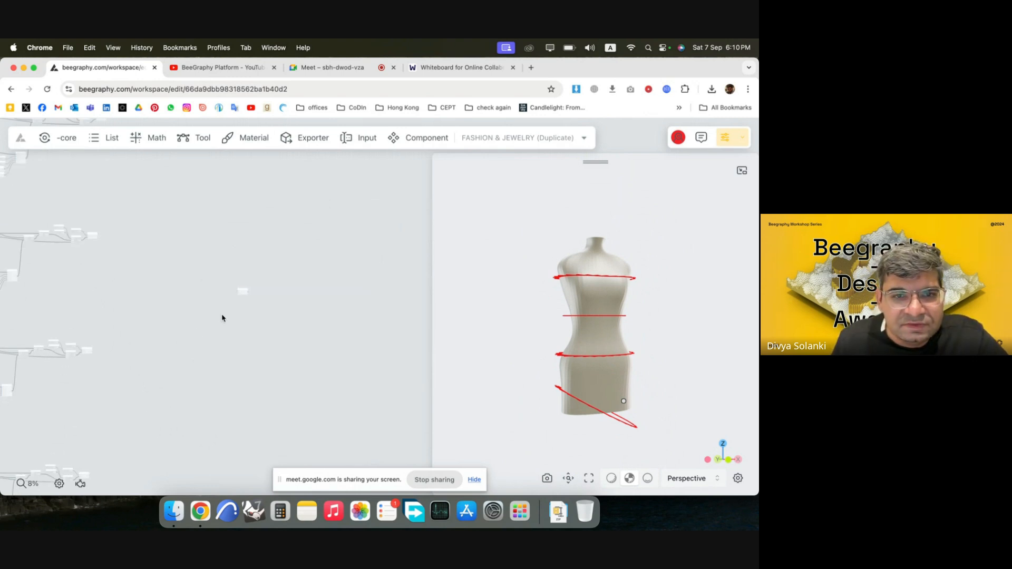
Add a List Merge node and place it beside the first zigzag group's polyline output.
double_click(158, 287)
type("list")
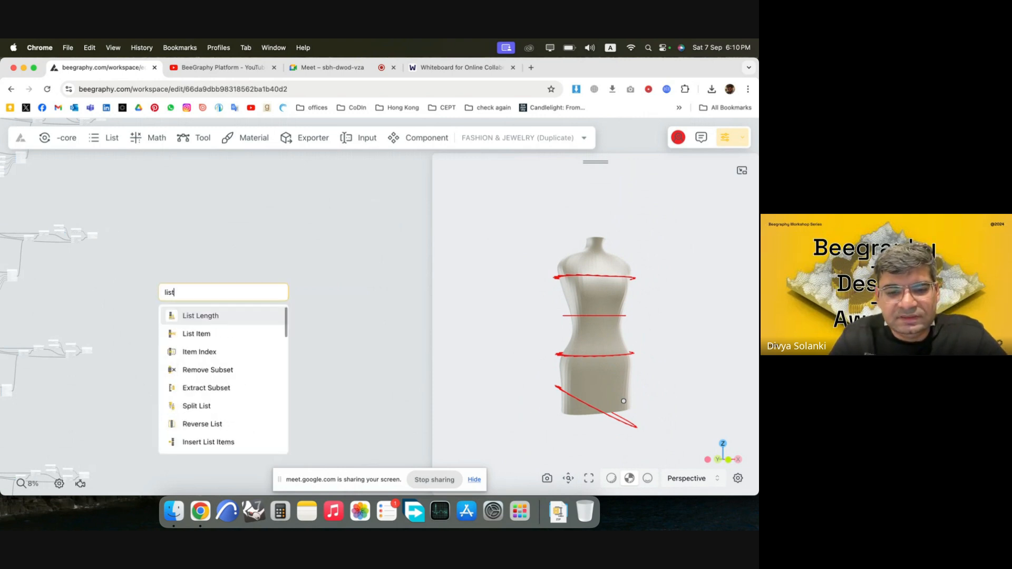
type(" mer")
left_click(206, 319)
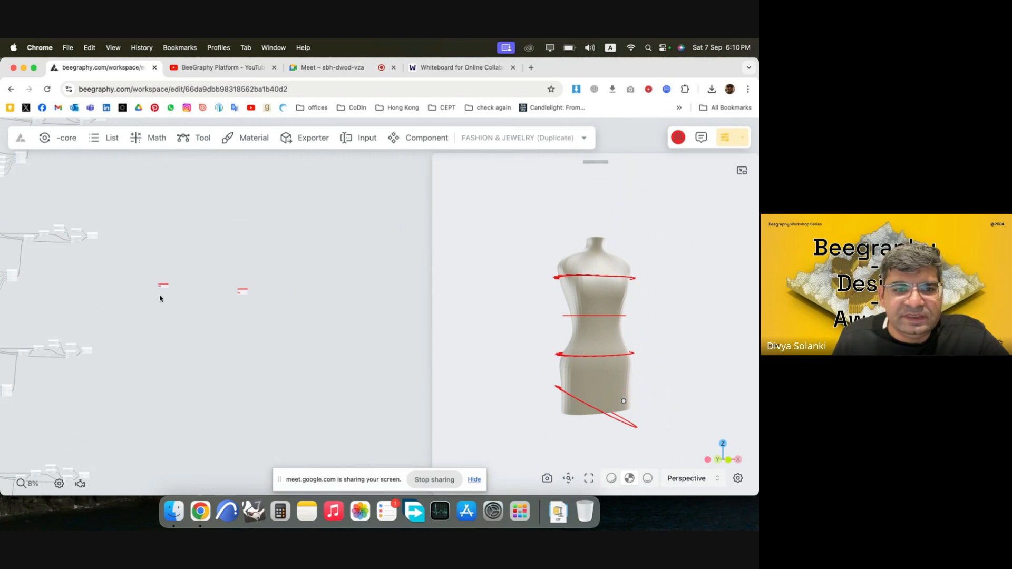
scroll(237, 318, "down", 5)
scroll(161, 233, "up", 5)
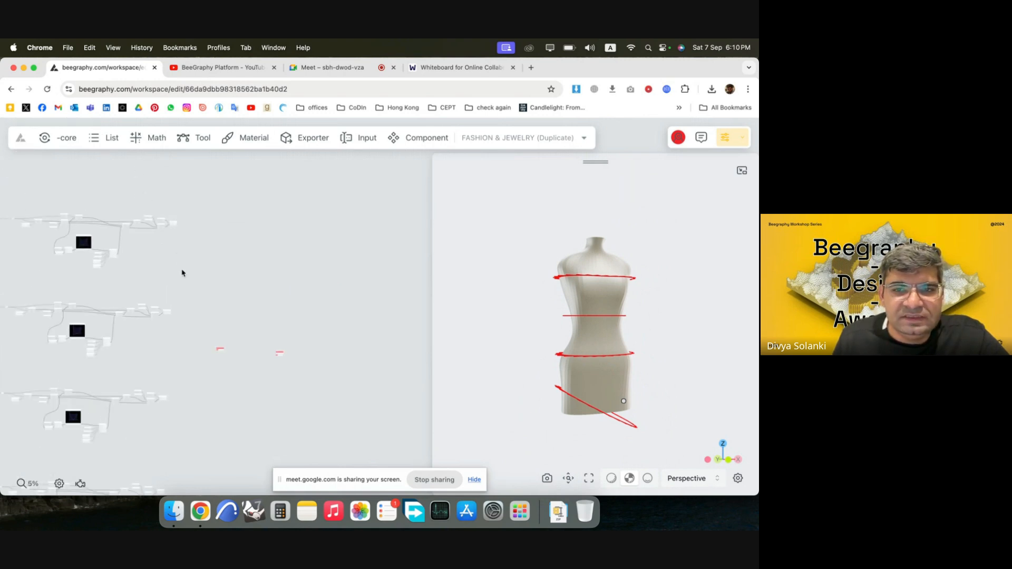
scroll(186, 294, "up", 3)
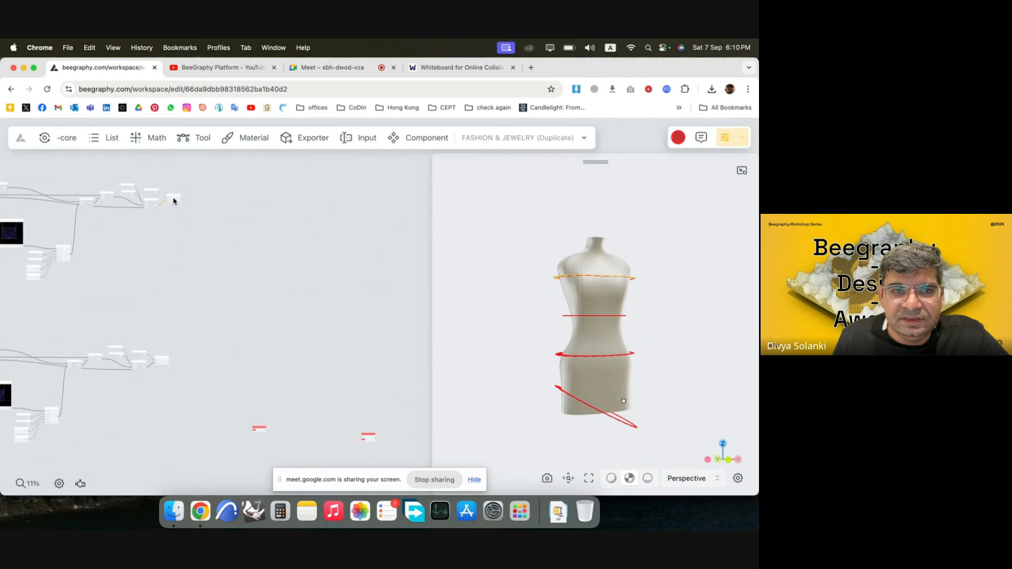
scroll(185, 194, "up", 1)
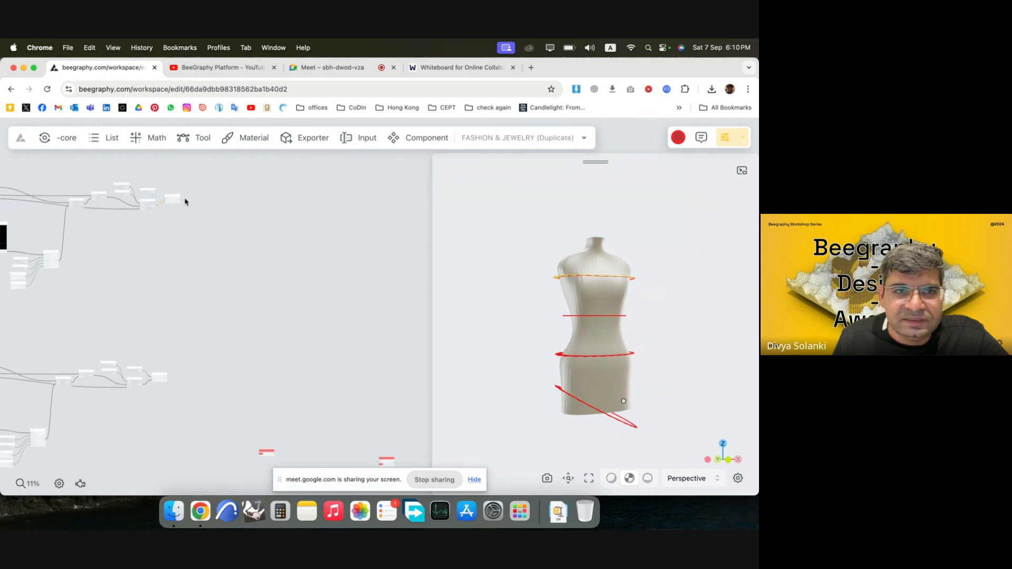
left_click_drag(266, 452, 234, 209)
Connect the first zigzag polyline to the List Merge node and add a second list input to it.
scroll(190, 192, "up", 2)
scroll(187, 196, "up", 2)
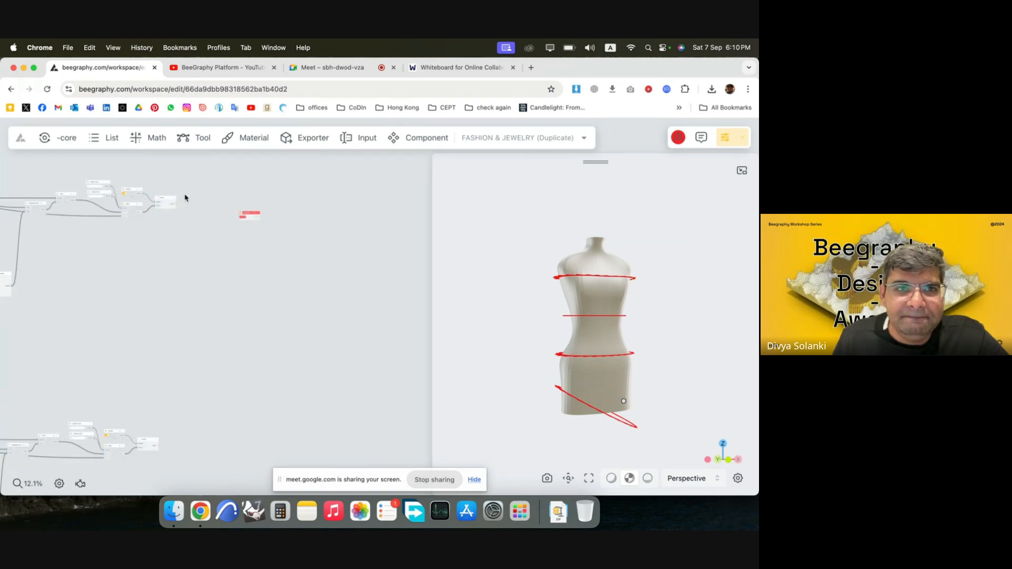
scroll(175, 209, "up", 4)
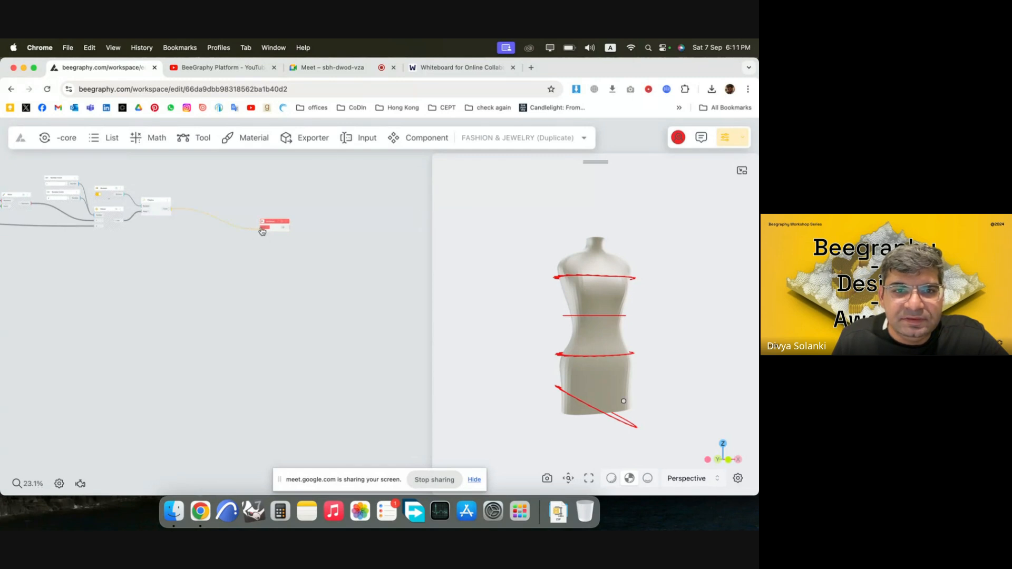
scroll(274, 230, "up", 7)
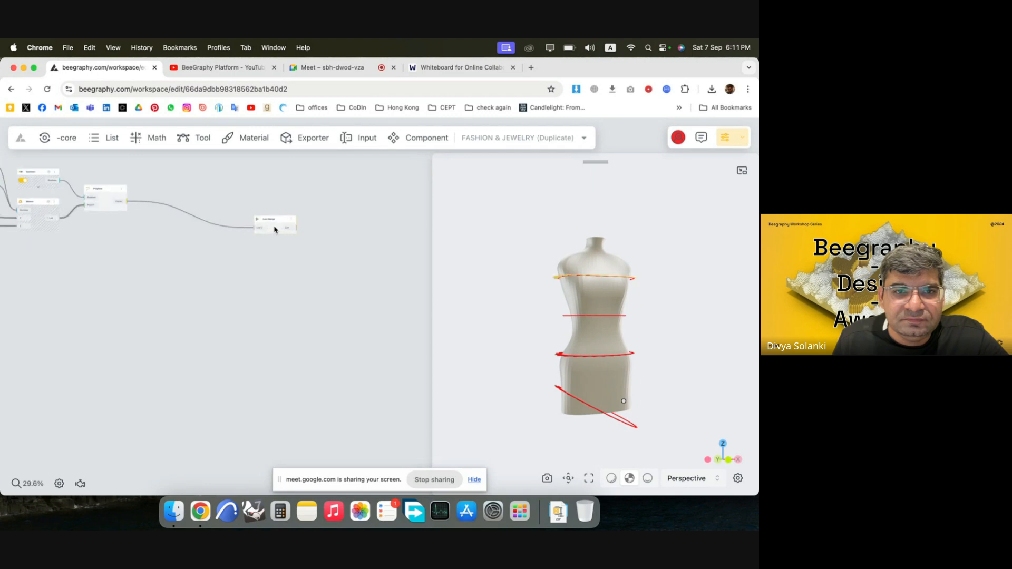
right_click(254, 225)
left_click(229, 253)
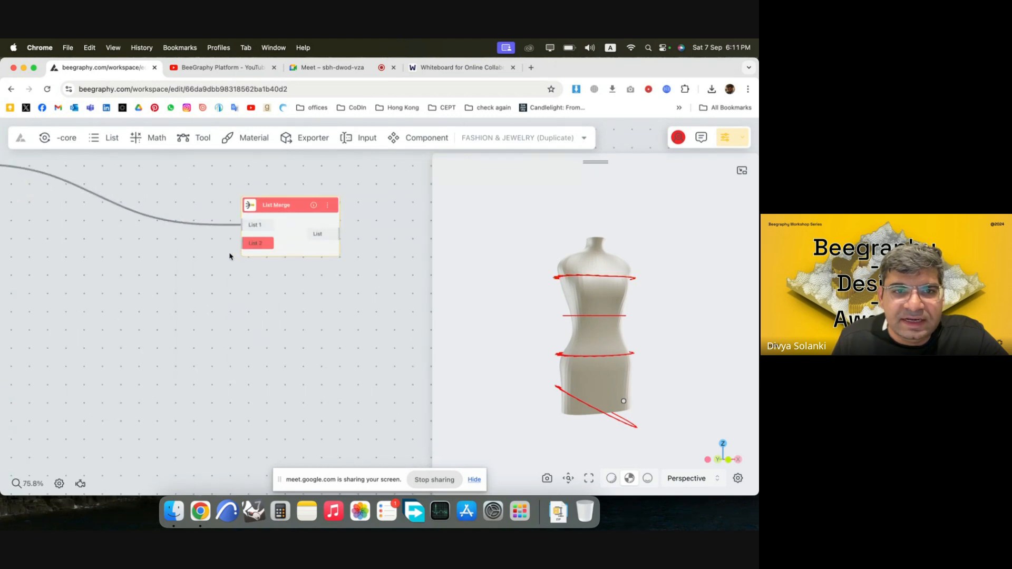
Move the List Merge node down near the second zigzag group and connect that group's polyline to List 2.
scroll(288, 226, "up", 3)
scroll(288, 226, "down", 6)
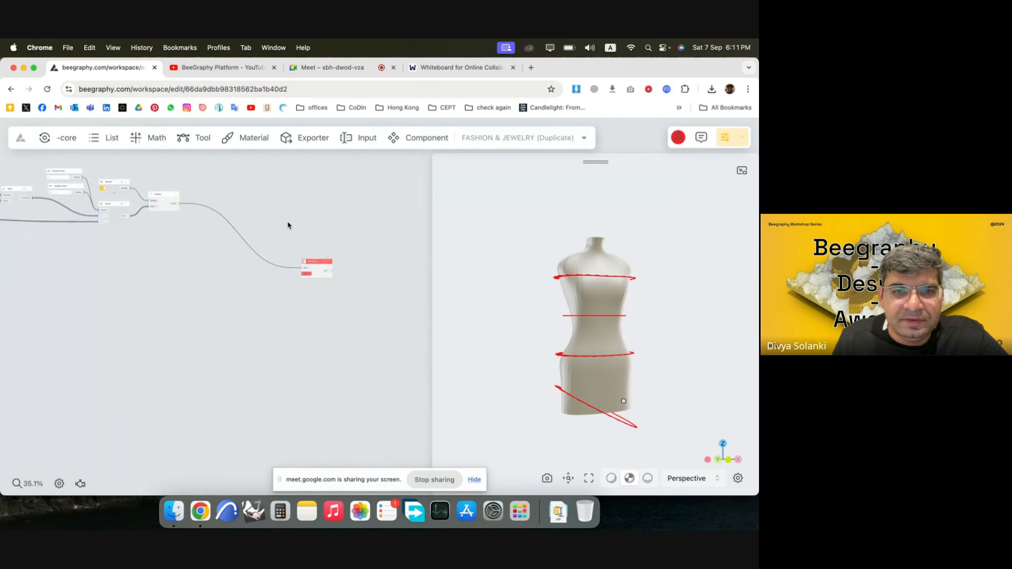
scroll(307, 289, "down", 6)
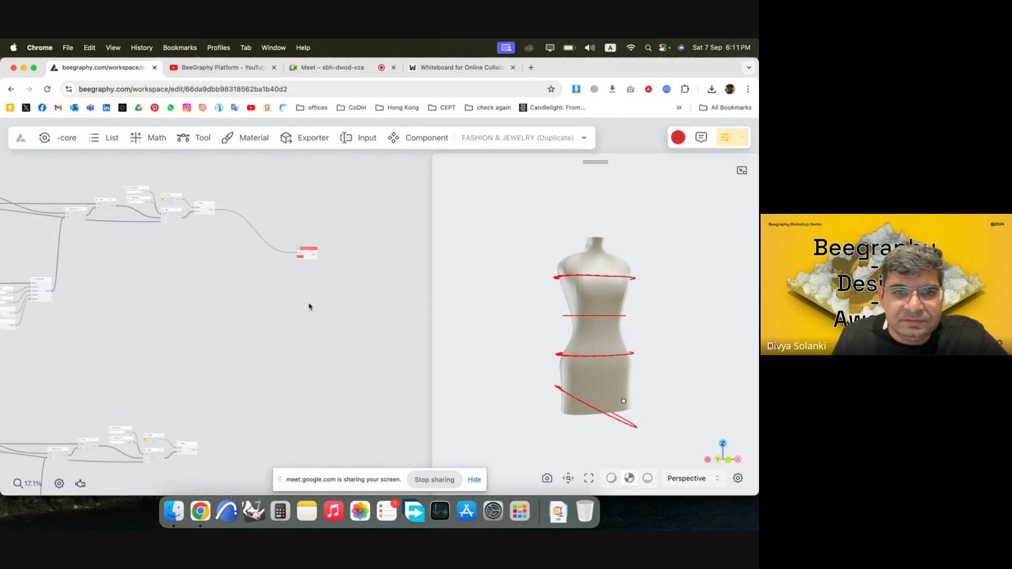
left_click_drag(308, 250, 297, 415)
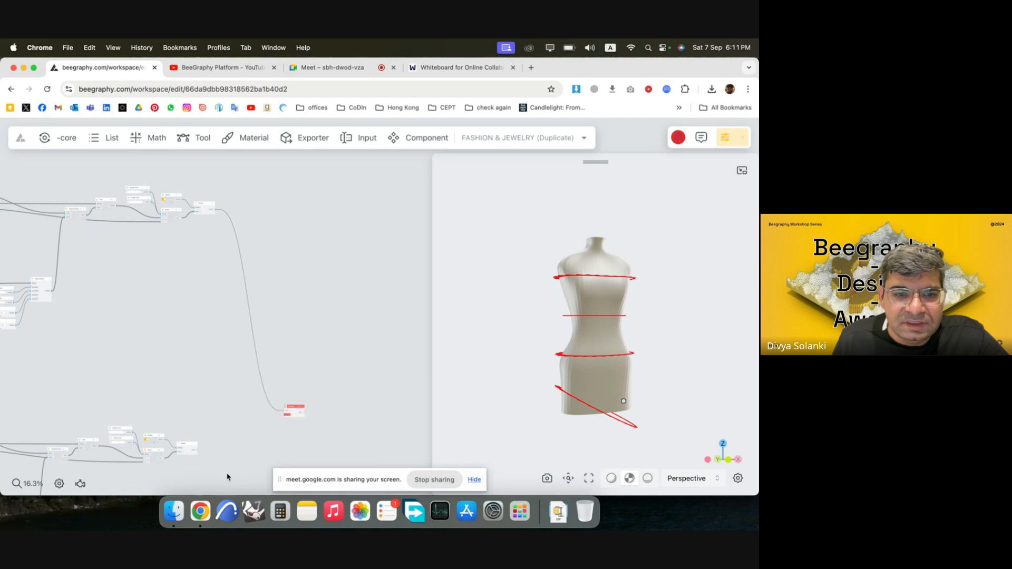
scroll(227, 477, "up", 2)
scroll(227, 478, "up", 5)
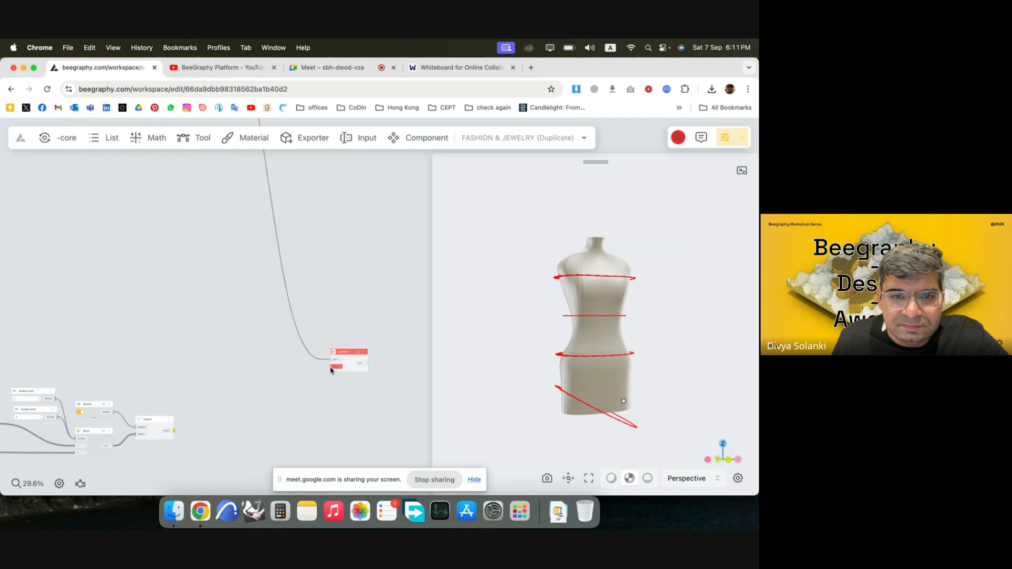
scroll(200, 195, "down", 3)
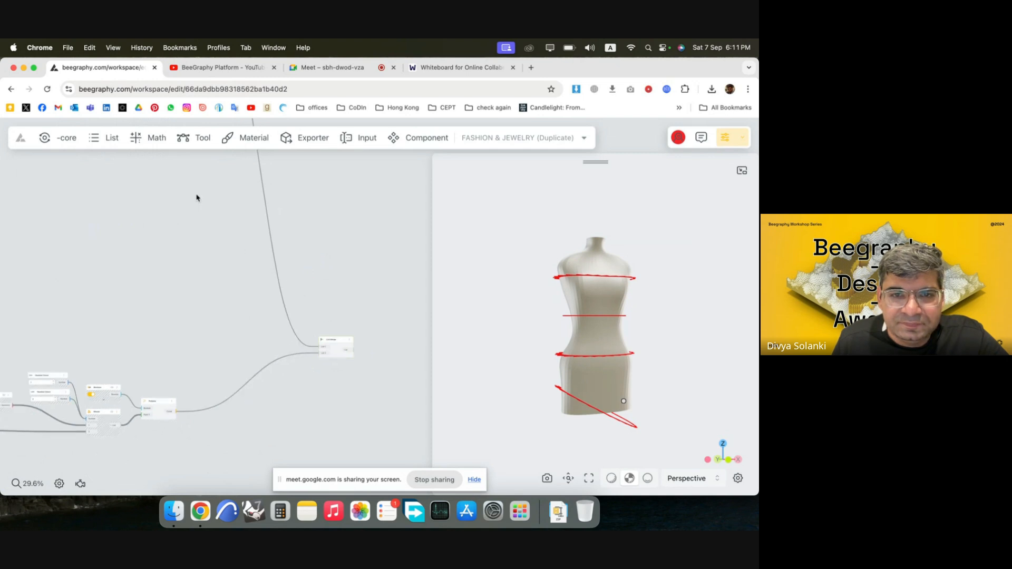
Move the List Merge node further down, close to the third zigzag group's output.
scroll(204, 193, "down", 5)
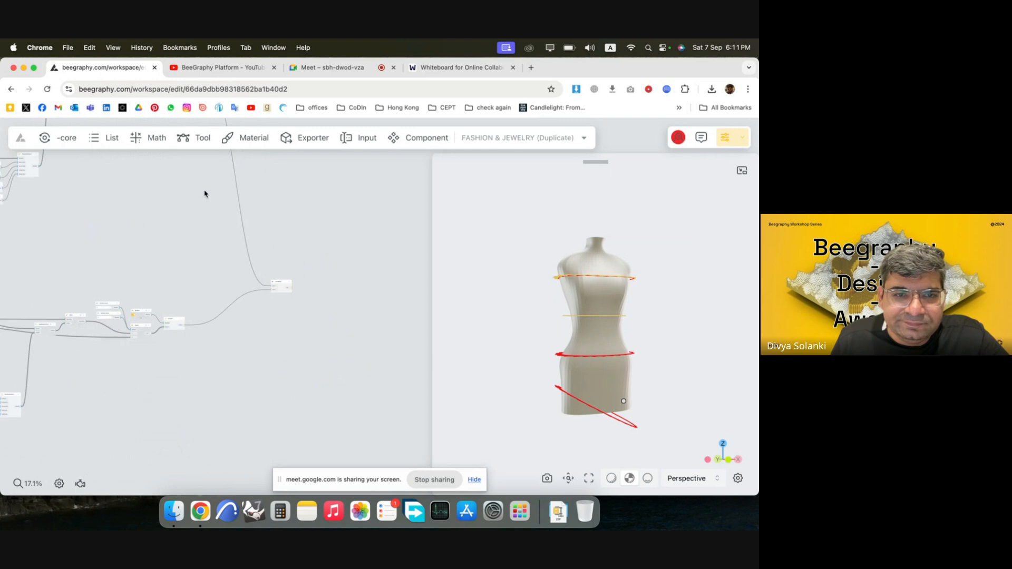
scroll(268, 277, "down", 1)
left_click_drag(268, 274, 262, 442)
scroll(291, 245, "down", 3)
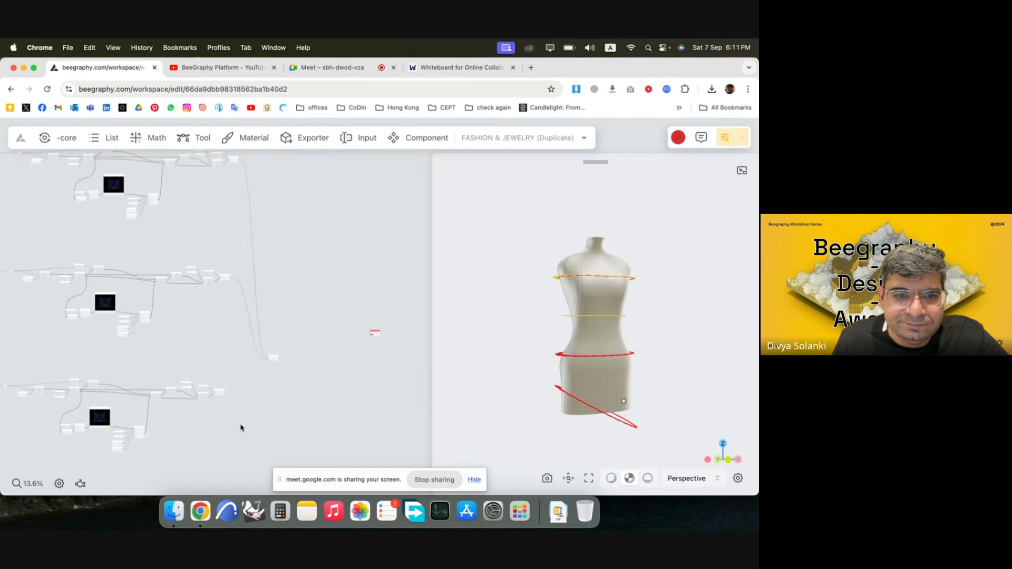
scroll(247, 413, "up", 6)
Add a third list input to the List Merge node and connect the third zigzag polyline to it.
scroll(264, 362, "up", 4)
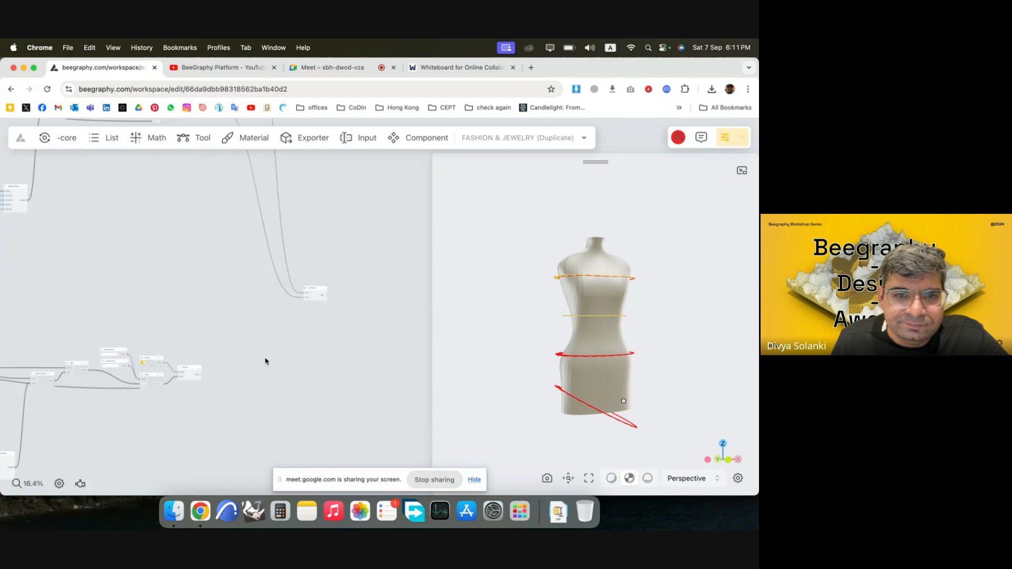
scroll(158, 393, "up", 3)
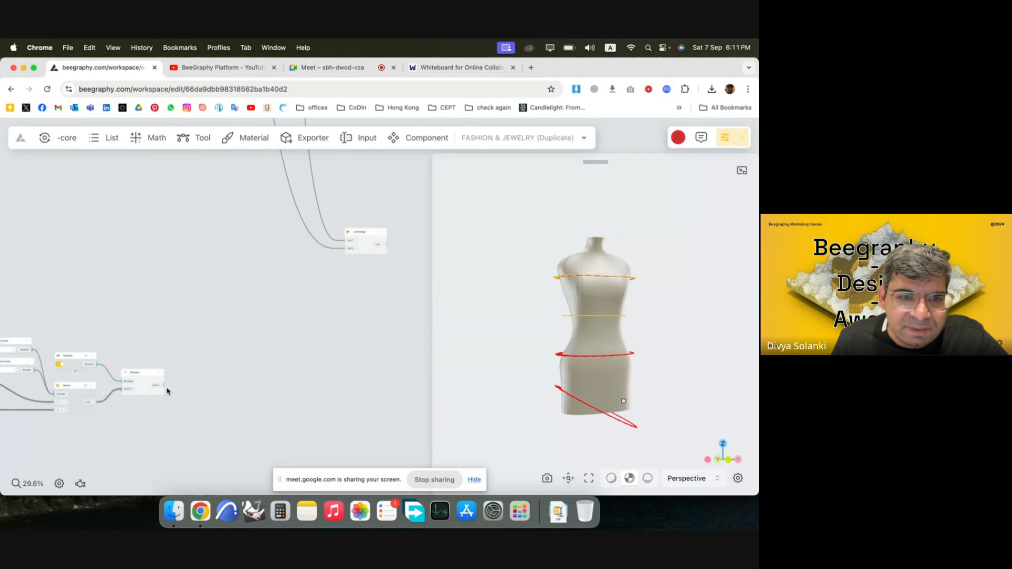
left_click_drag(355, 252, 350, 252)
right_click(350, 252)
left_click(339, 263)
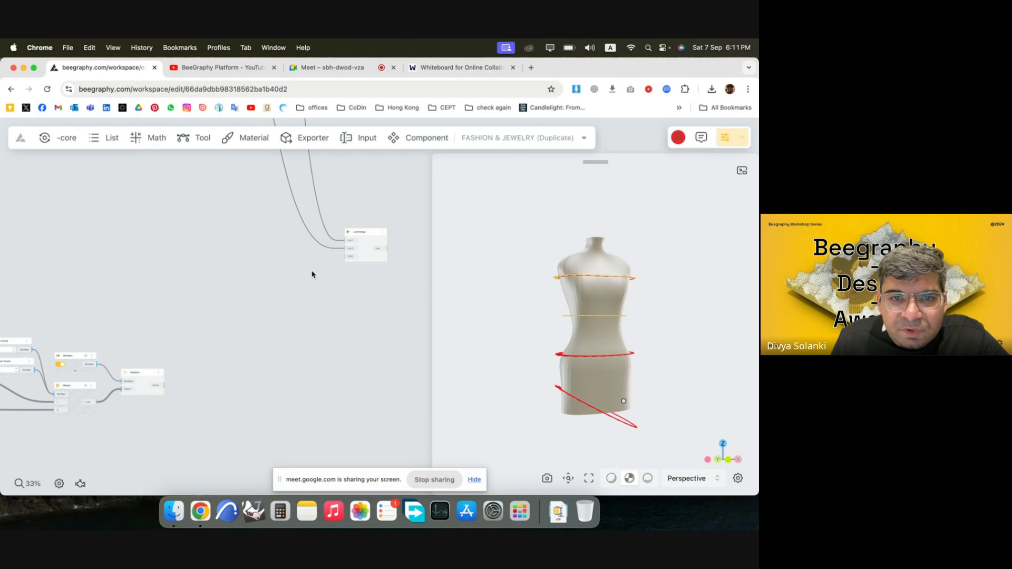
left_click(351, 258)
Move the List Merge node down towards the fourth zigzag group's output.
scroll(303, 197, "down", 5)
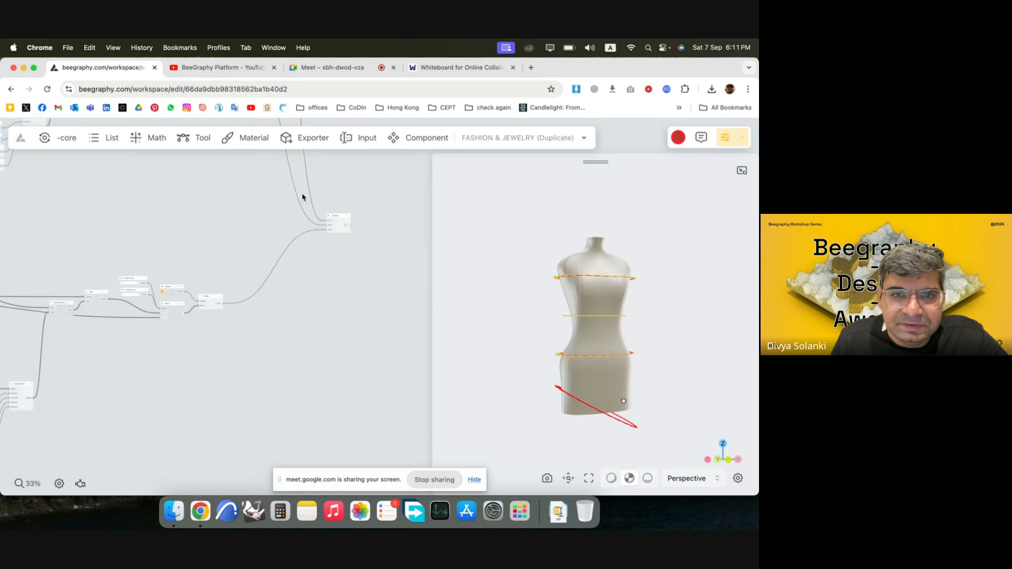
scroll(336, 222, "down", 1)
left_click_drag(331, 214, 343, 381)
Add a fourth list input to the List Merge node and connect the fourth zigzag polyline to it.
scroll(287, 420, "up", 5)
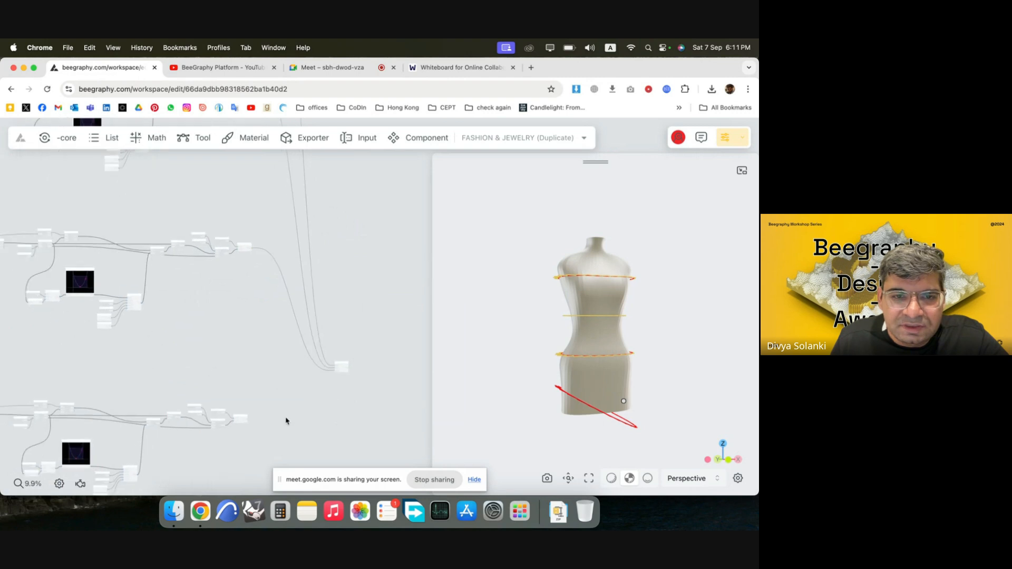
scroll(353, 431, "up", 5)
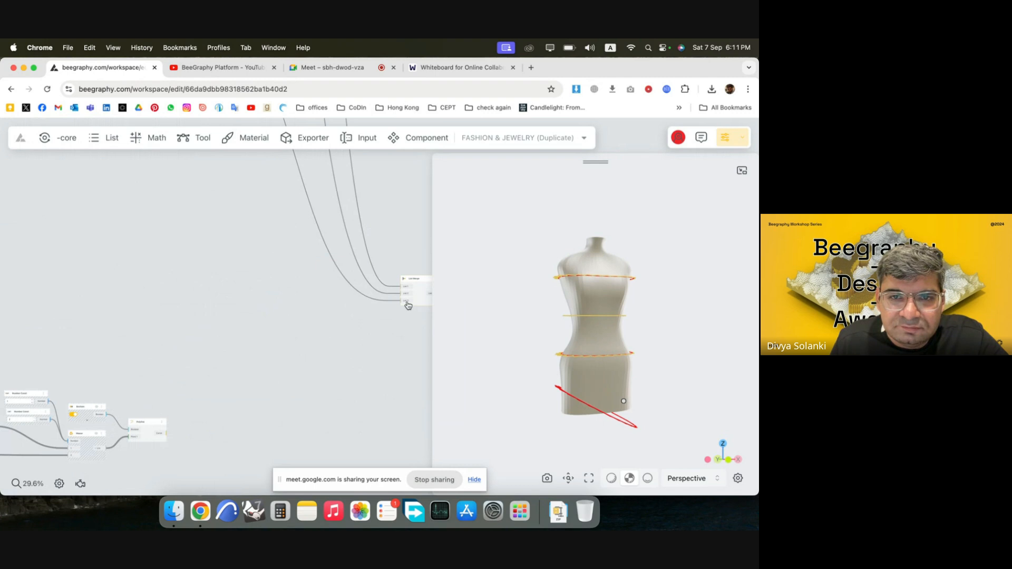
right_click(408, 304)
left_click(393, 314)
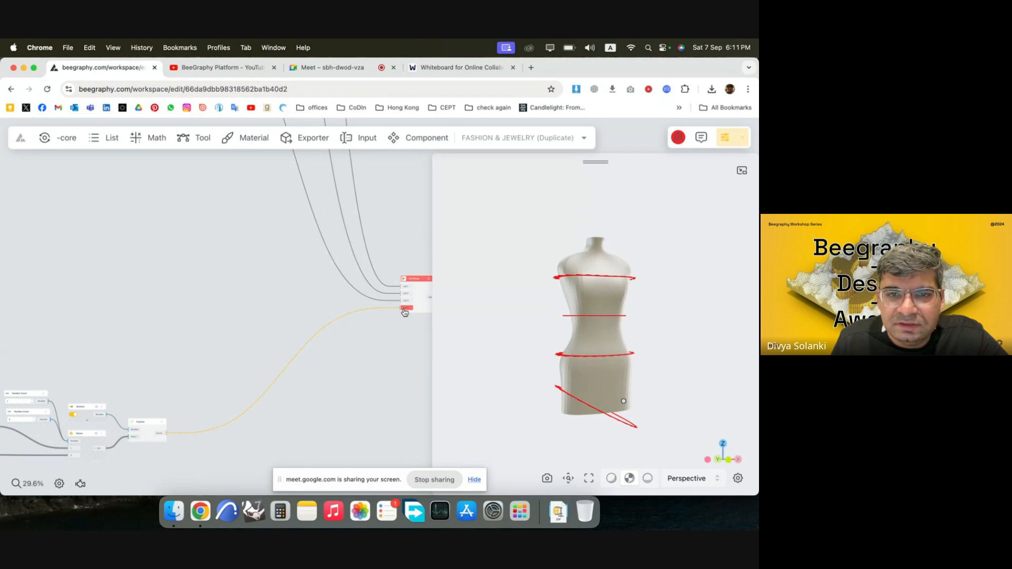
scroll(153, 426, "down", 5)
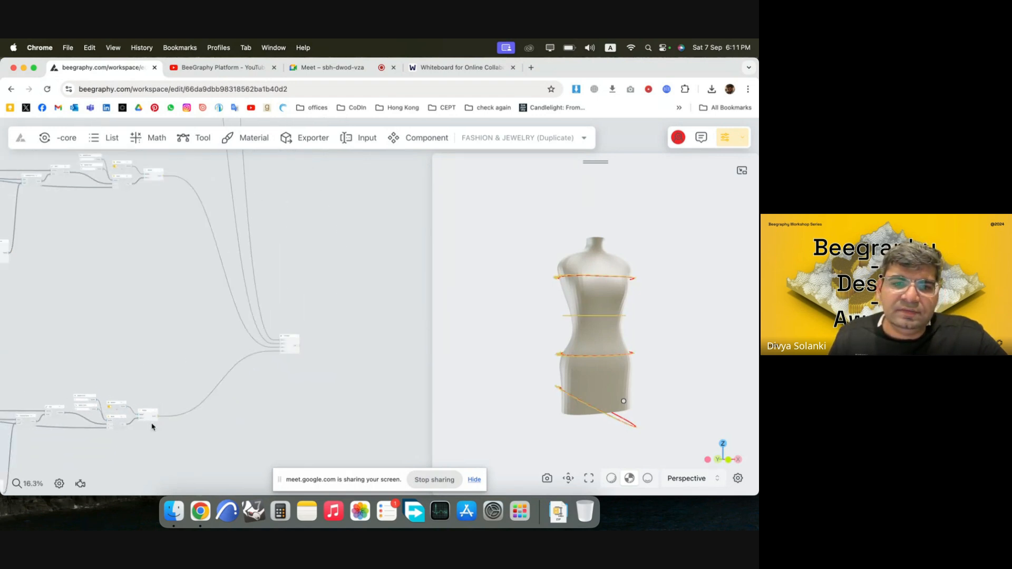
Move the List Merge node up beside the Loft Surface node.
scroll(153, 426, "down", 3)
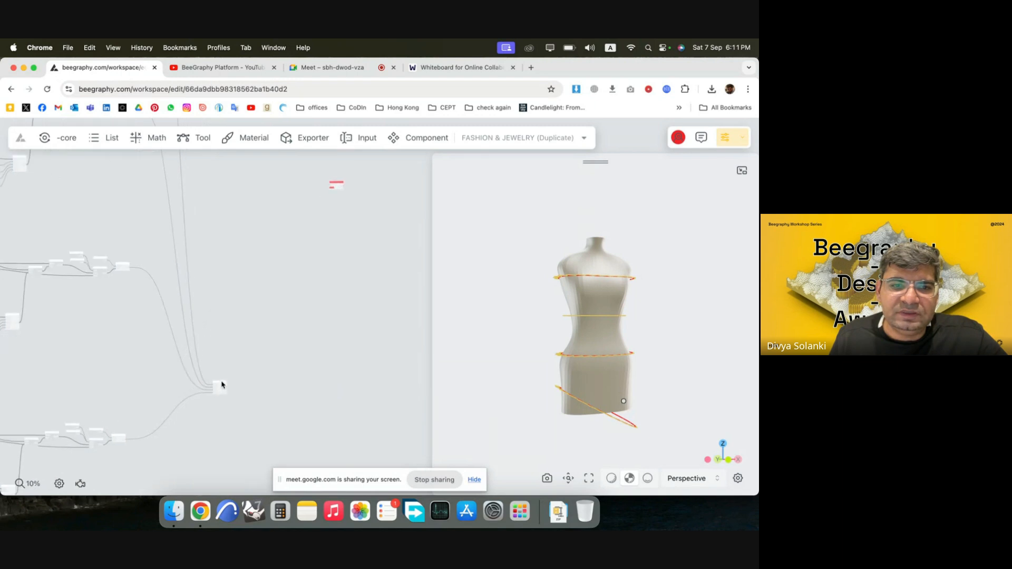
scroll(221, 385, "up", 1)
scroll(333, 148, "down", 5)
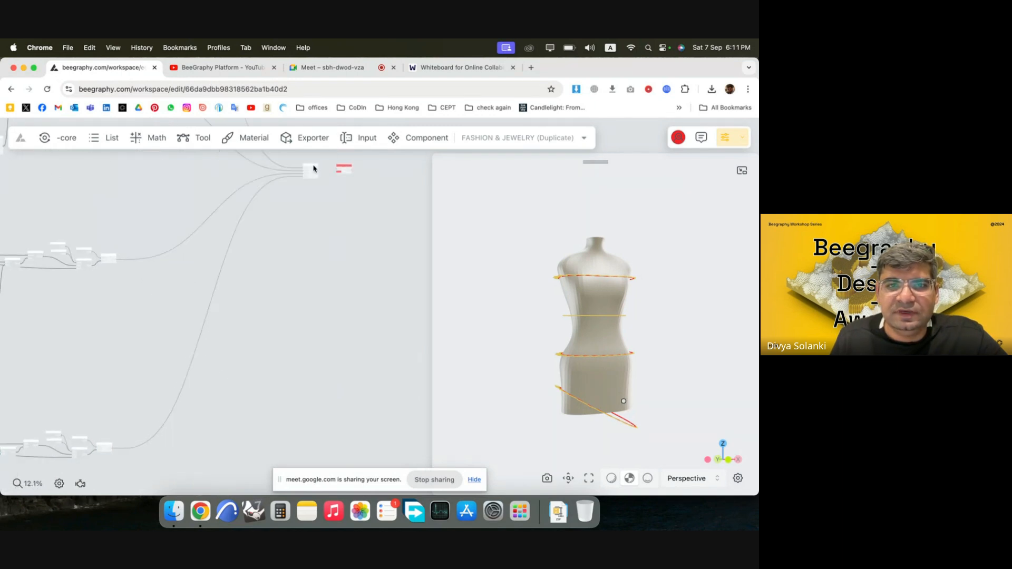
Check the curves in the List Merge output, and connect that output to the Loft Surface node's Curve 1 input.
scroll(345, 161, "up", 4)
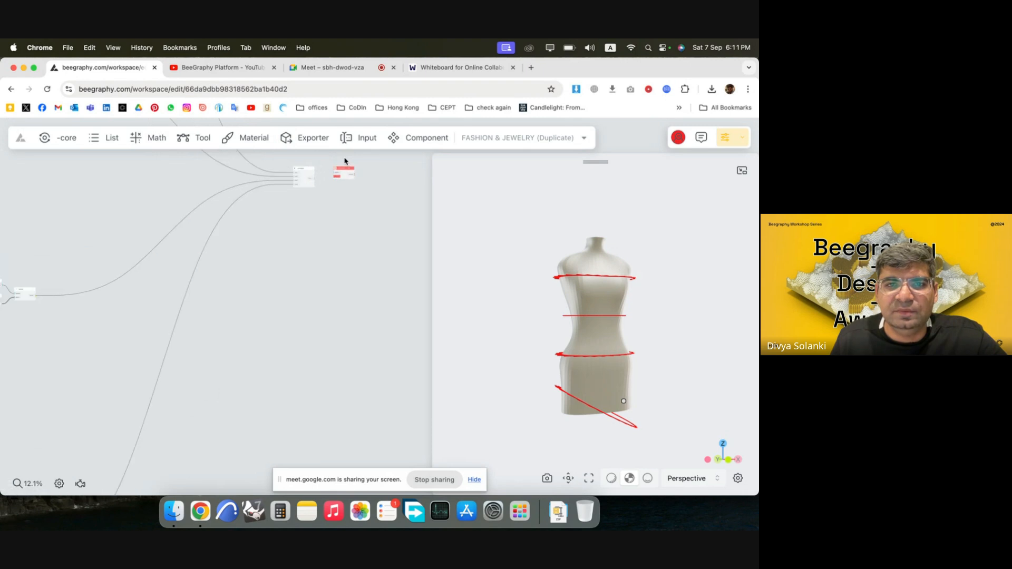
scroll(332, 179, "up", 10)
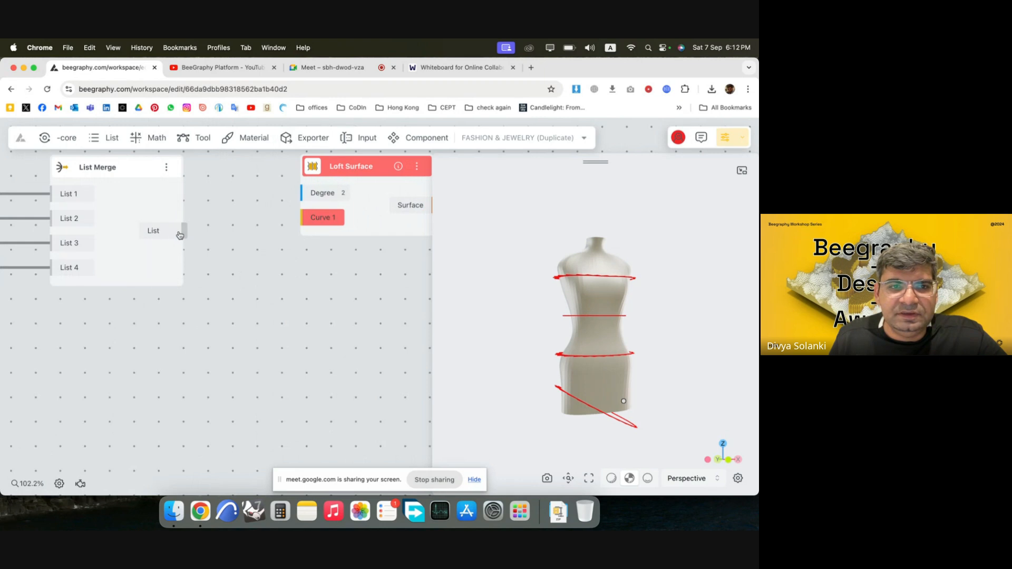
left_click_drag(336, 199, 306, 227)
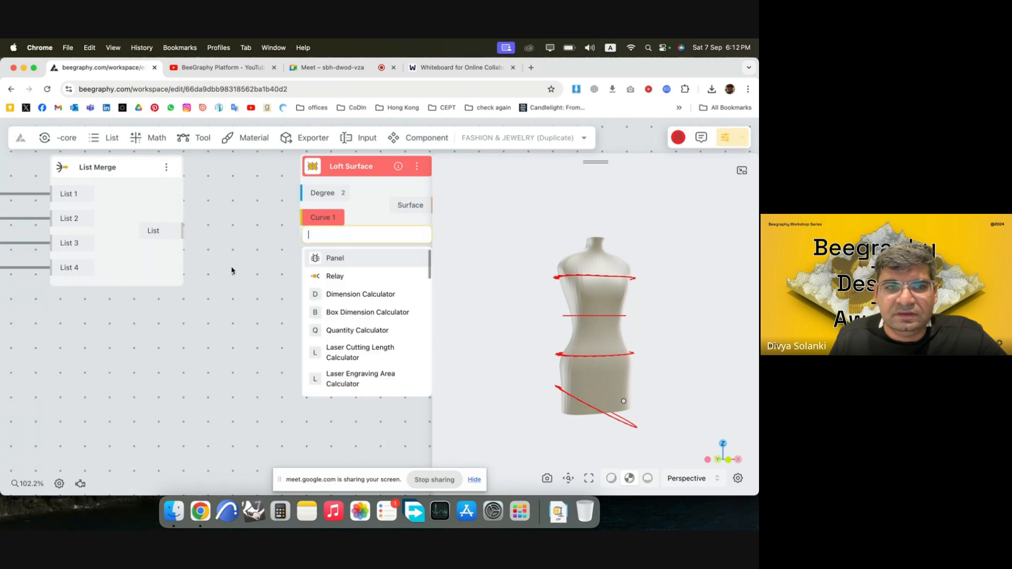
left_click(235, 272)
left_click(160, 238)
left_click(161, 379)
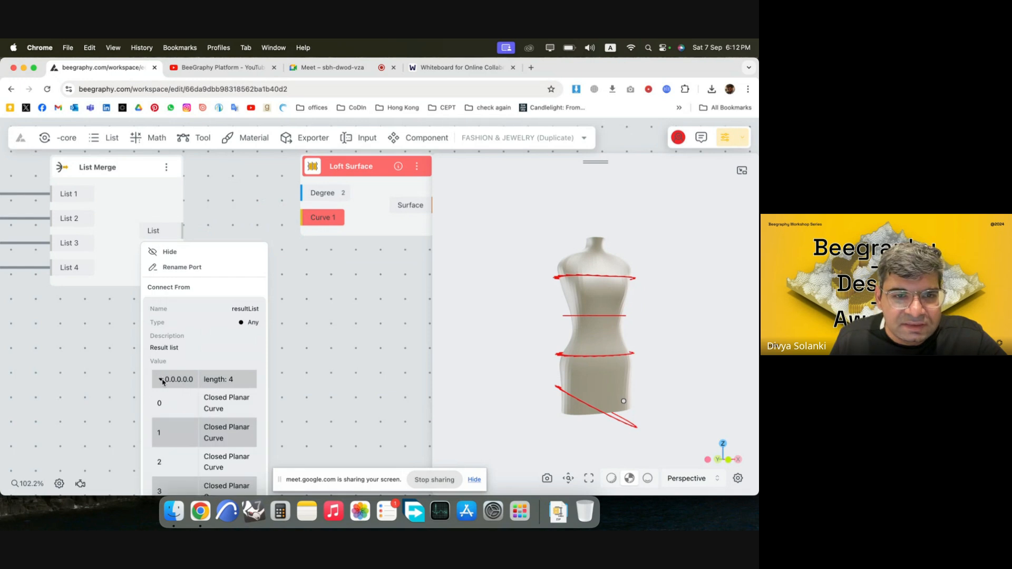
left_click(315, 342)
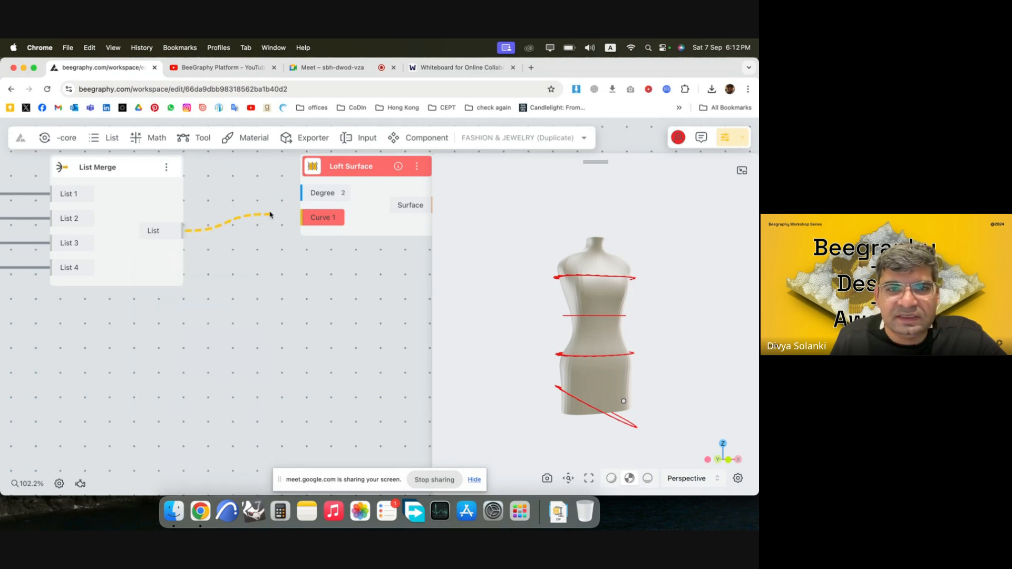
left_click_drag(270, 214, 314, 218)
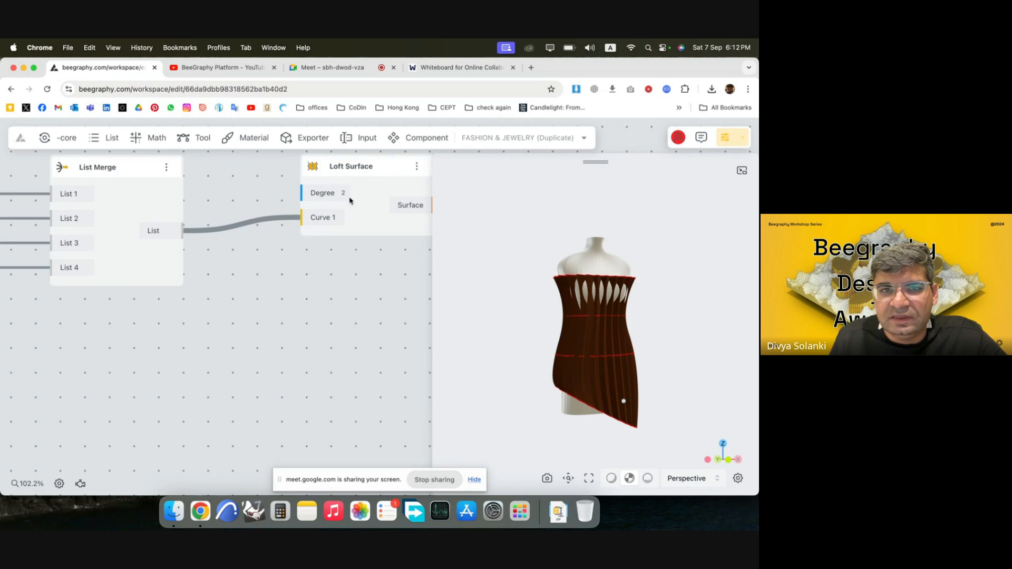
Add a Number Const node with value 3, connect it to the Loft Surface node's Degree input, and space the nodes apart.
left_click(329, 193)
left_click(395, 320)
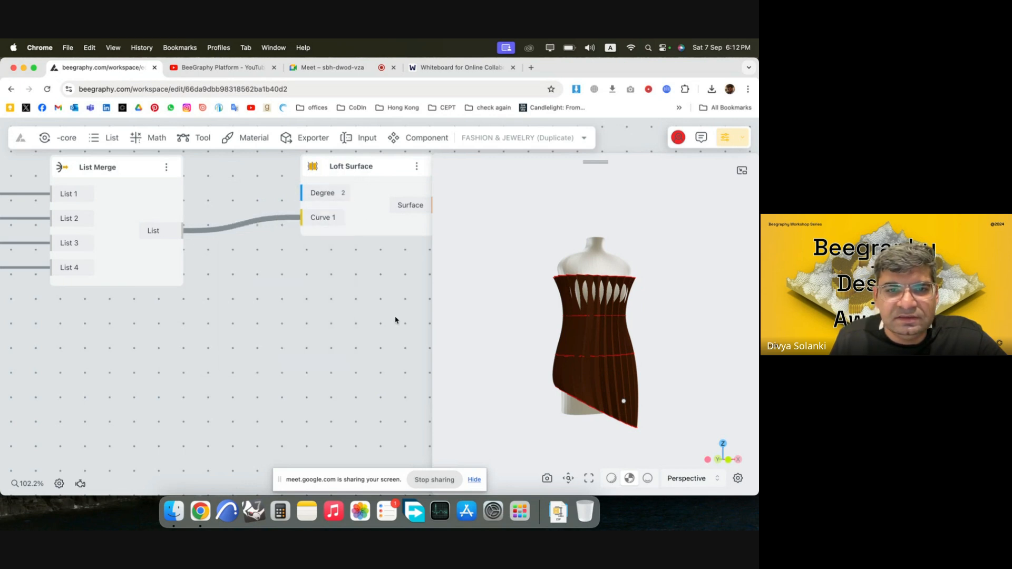
scroll(211, 323, "down", 5)
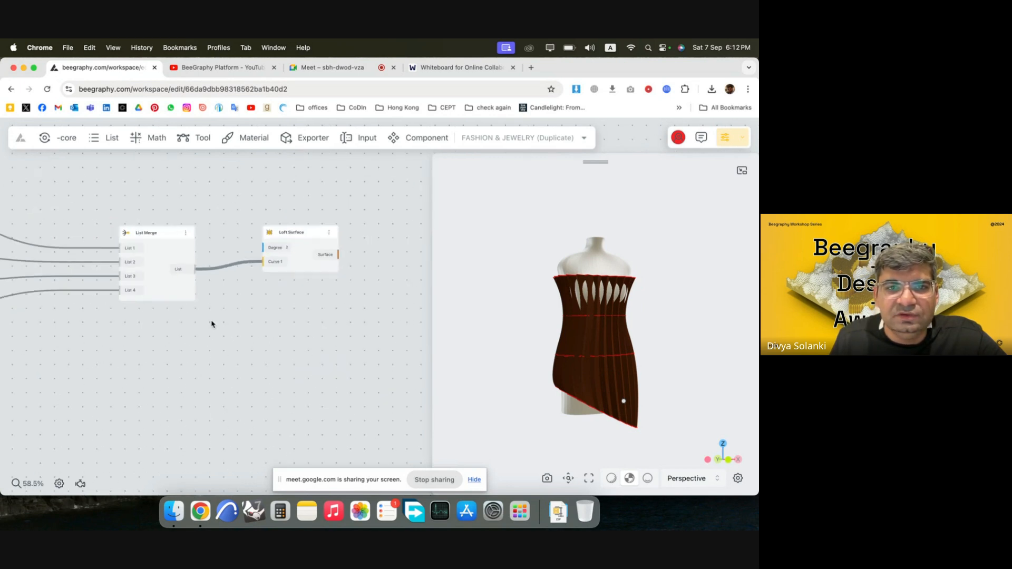
double_click(252, 212)
type("3")
key("Return")
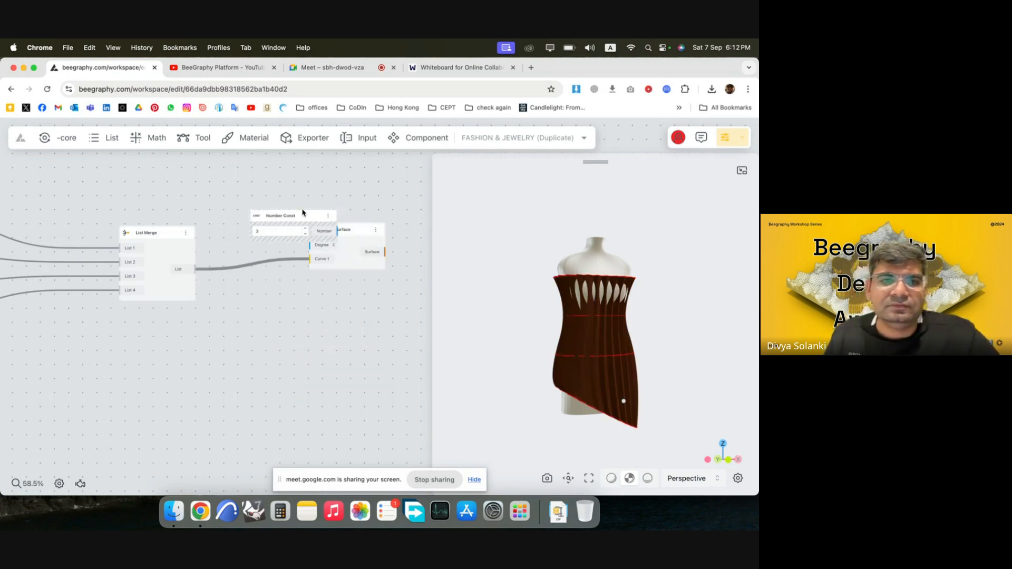
left_click_drag(302, 212, 258, 182)
left_click_drag(315, 251, 366, 252)
Examine the lofted garment around the mannequin for openings where the body pokes through the surface.
left_click_drag(587, 398, 563, 412)
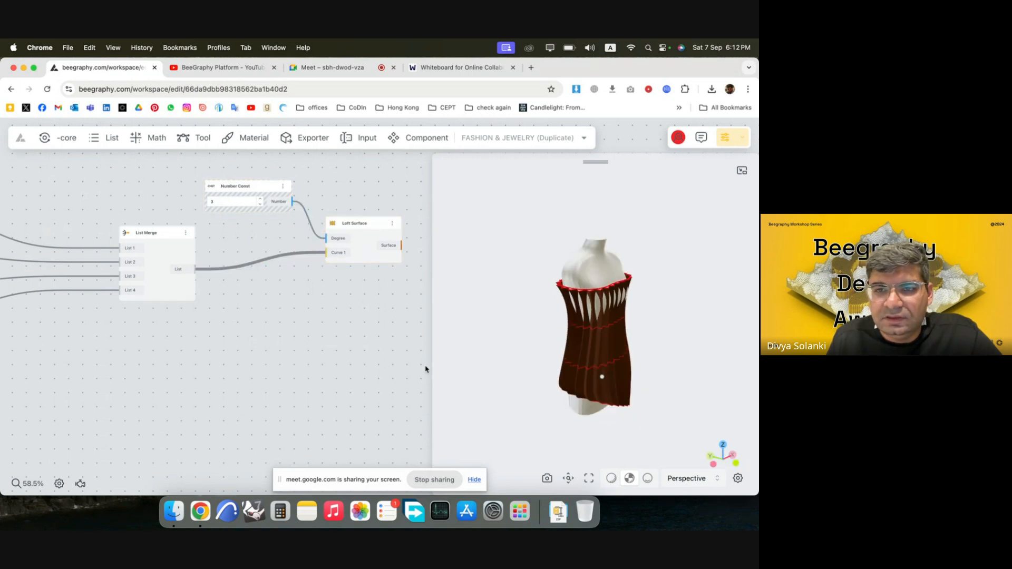
scroll(229, 304, "down", 3)
scroll(592, 340, "up", 5)
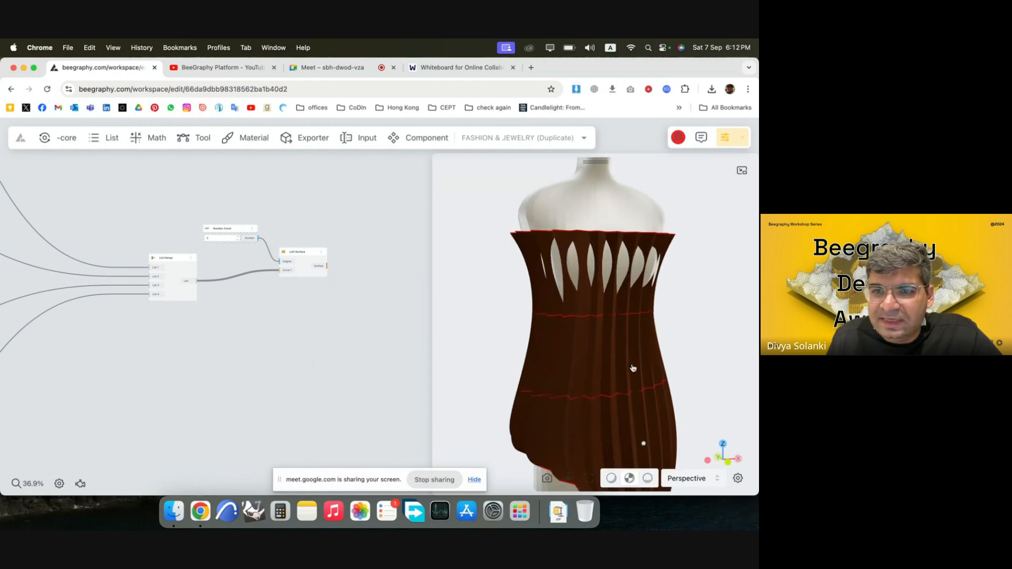
mouse_move(597, 361)
left_mouse_down()
mouse_move(683, 362)
mouse_move(615, 366)
left_mouse_up()
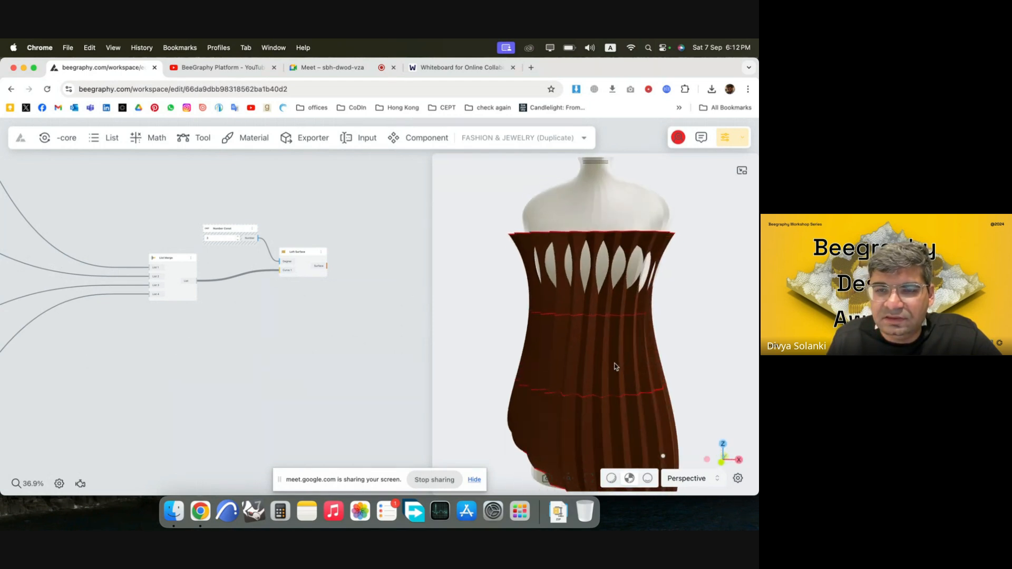
left_click_drag(620, 264, 564, 293)
scroll(385, 280, "down", 3)
scroll(386, 340, "down", 4)
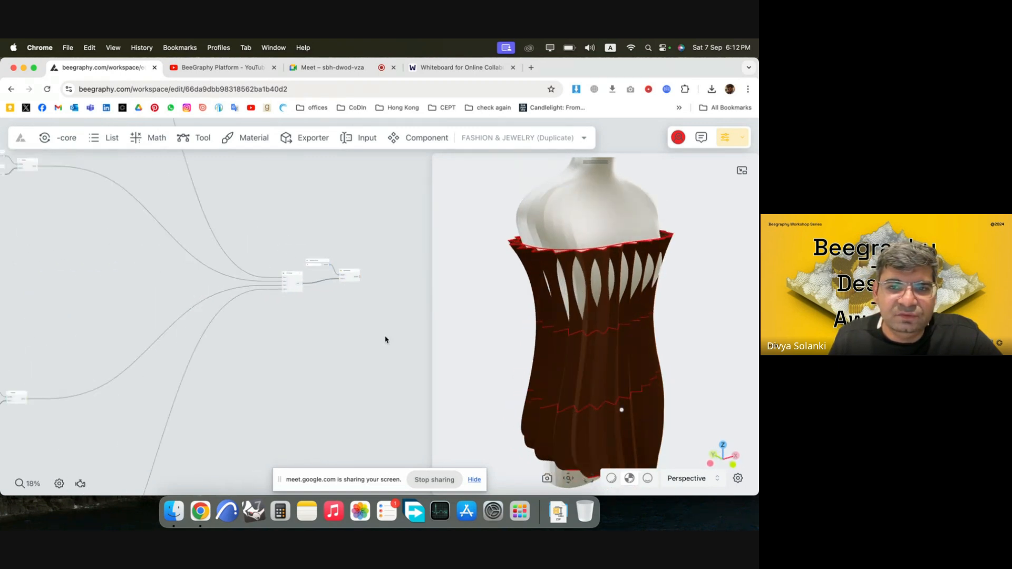
scroll(383, 303, "down", 6)
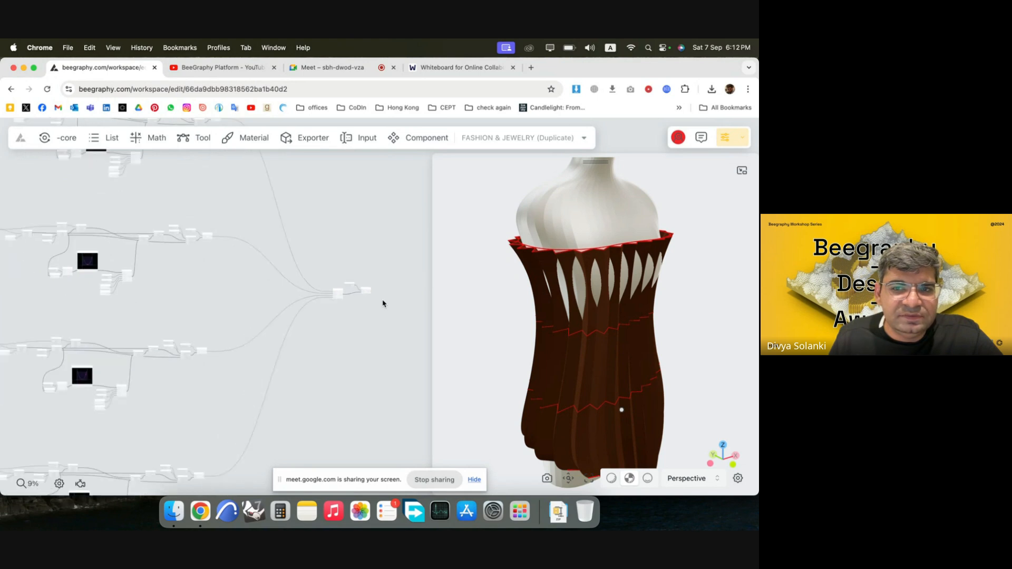
Widen the second zigzag group's base curve by moving its left and right control points outward in the Curve Editor.
scroll(75, 249, "up", 6)
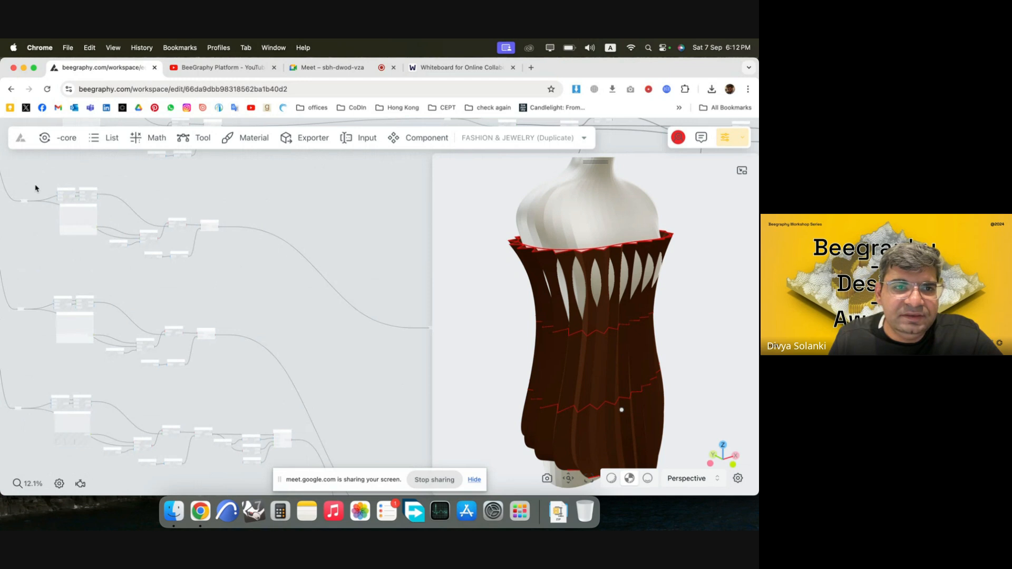
scroll(35, 188, "up", 1)
scroll(58, 211, "up", 3)
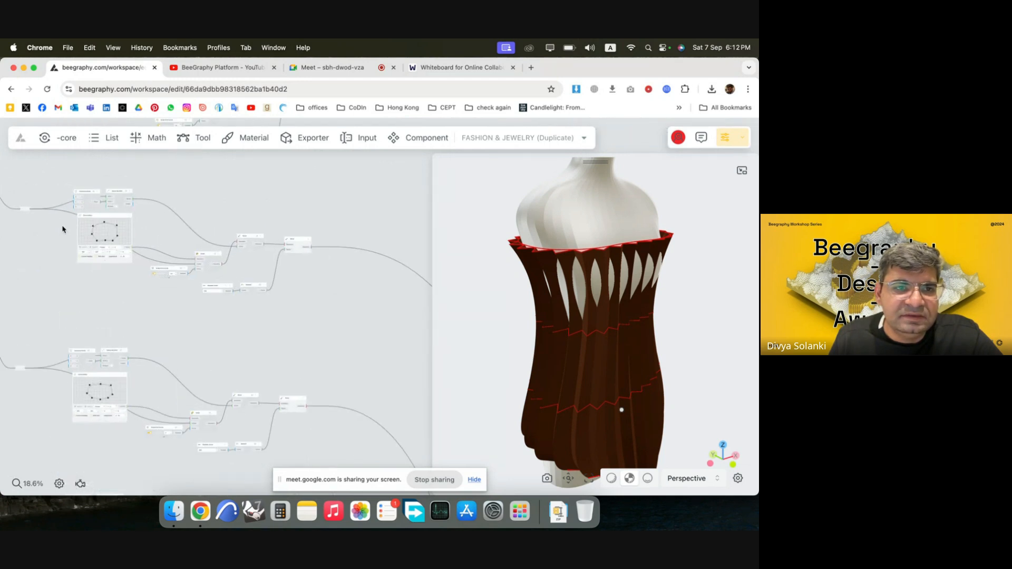
scroll(87, 256, "up", 3)
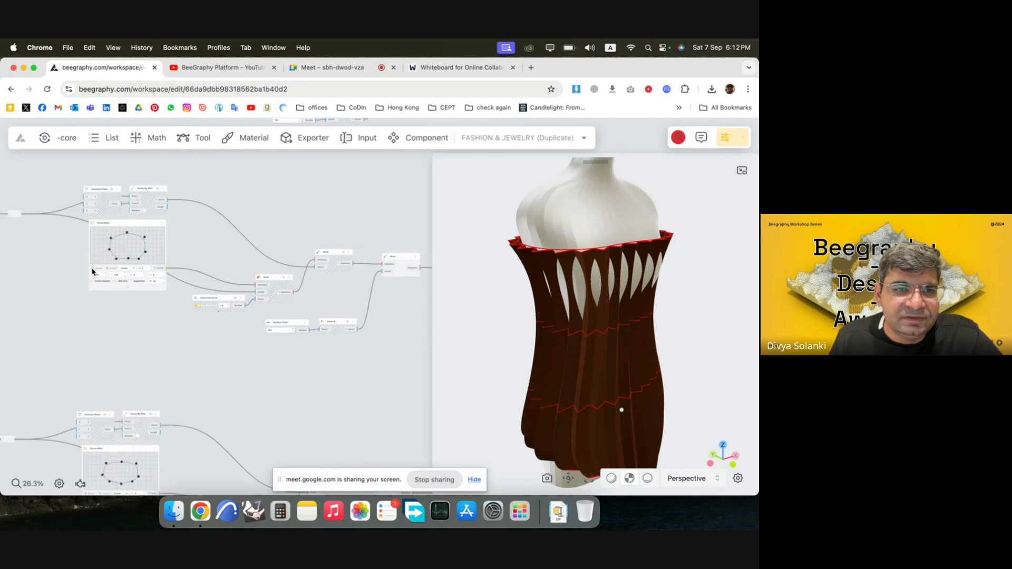
scroll(96, 267, "up", 2)
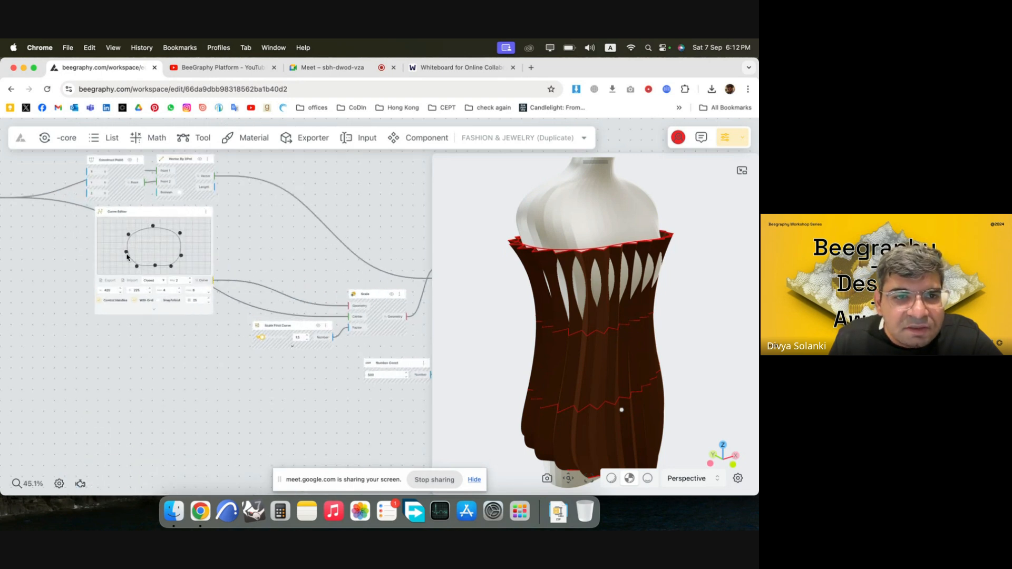
left_click(126, 252)
left_click_drag(124, 258, 127, 254)
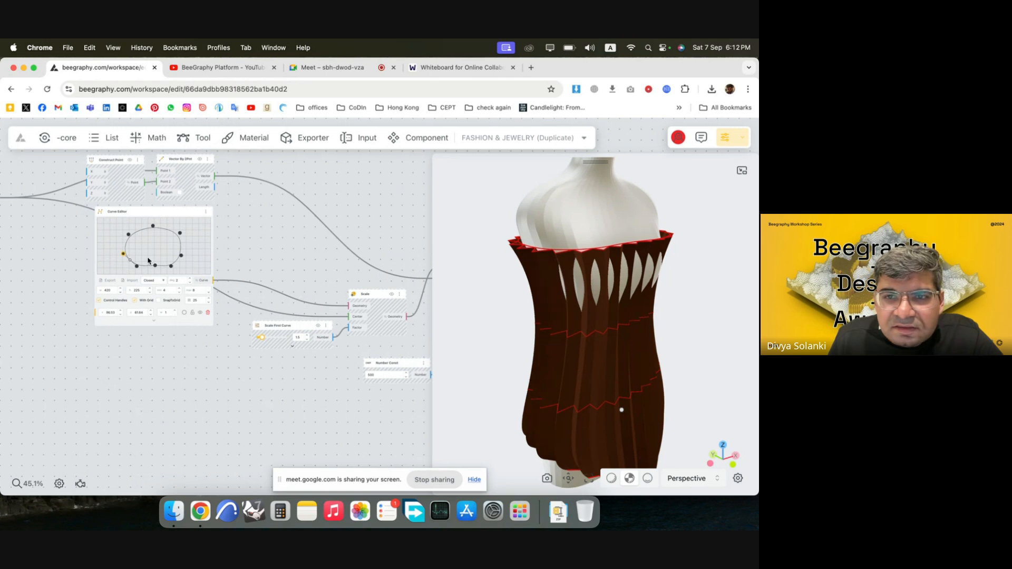
left_click(190, 232)
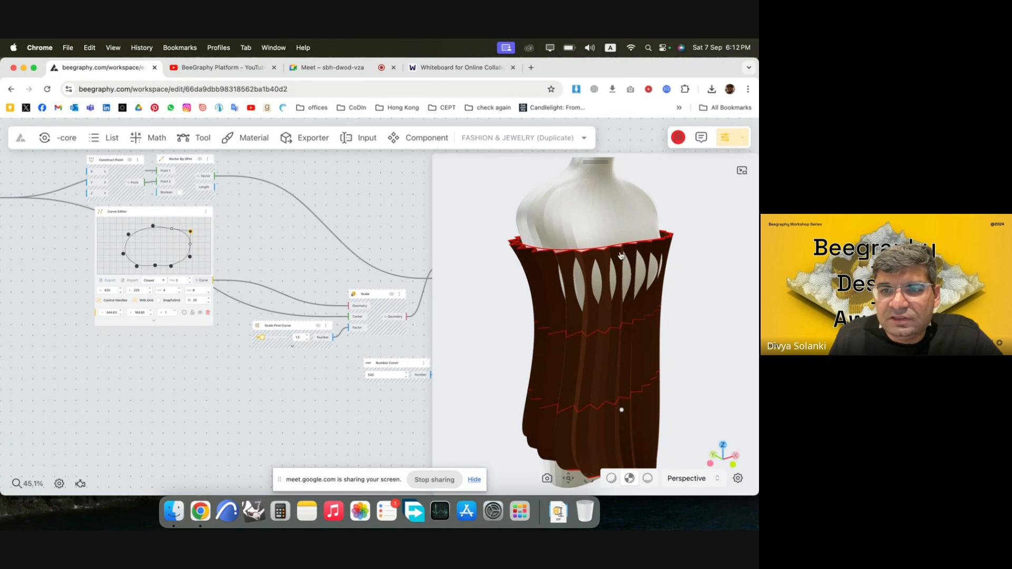
left_click(126, 231)
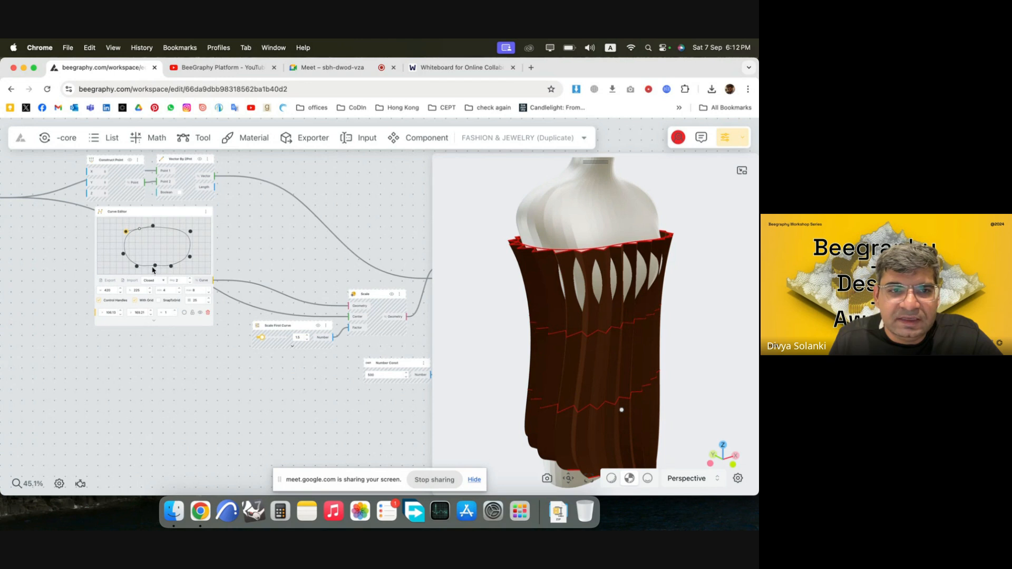
Reshape the lower side of the second group's curve by pulling its bottom-middle point outward and adjusting the bottom-right and lower-right points.
left_click(155, 270)
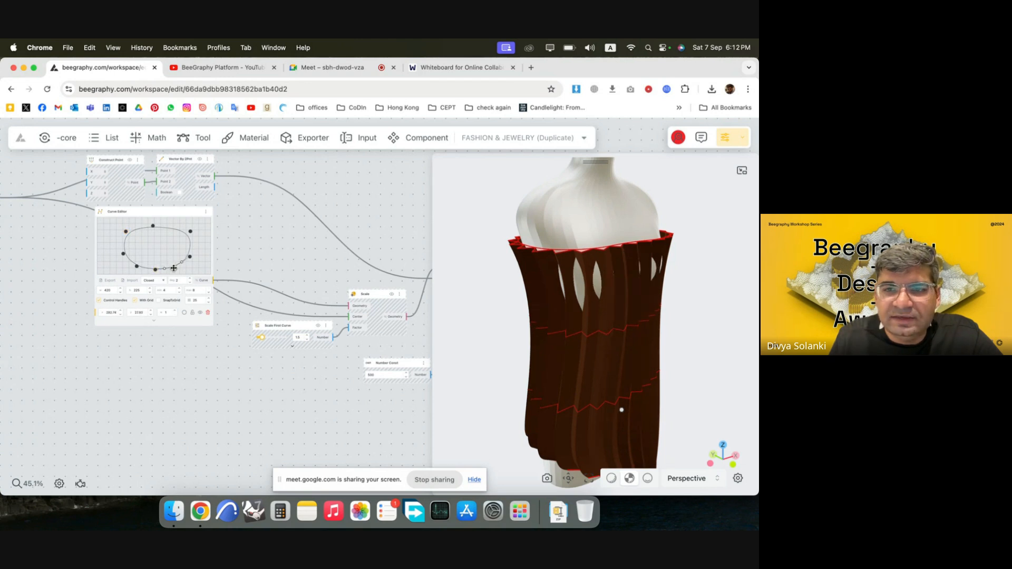
left_click_drag(173, 268, 175, 272)
left_click_drag(567, 365, 533, 348)
left_click_drag(190, 259, 184, 257)
left_click(287, 251)
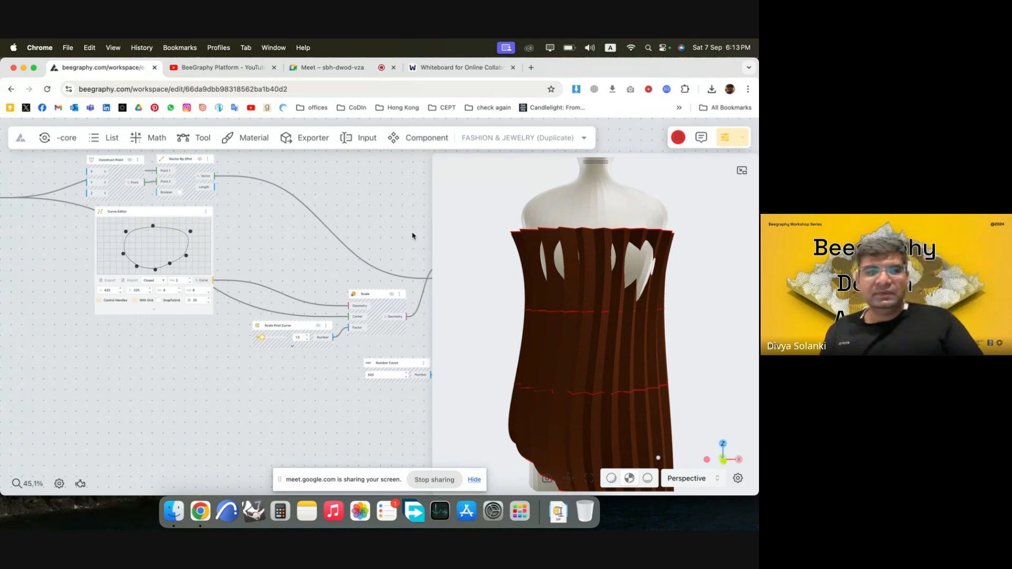
Move the second curve's lower-left control point to about x 106, y 91 and its upper-left point to about x 121, y 172.
scroll(285, 253, "down", 3)
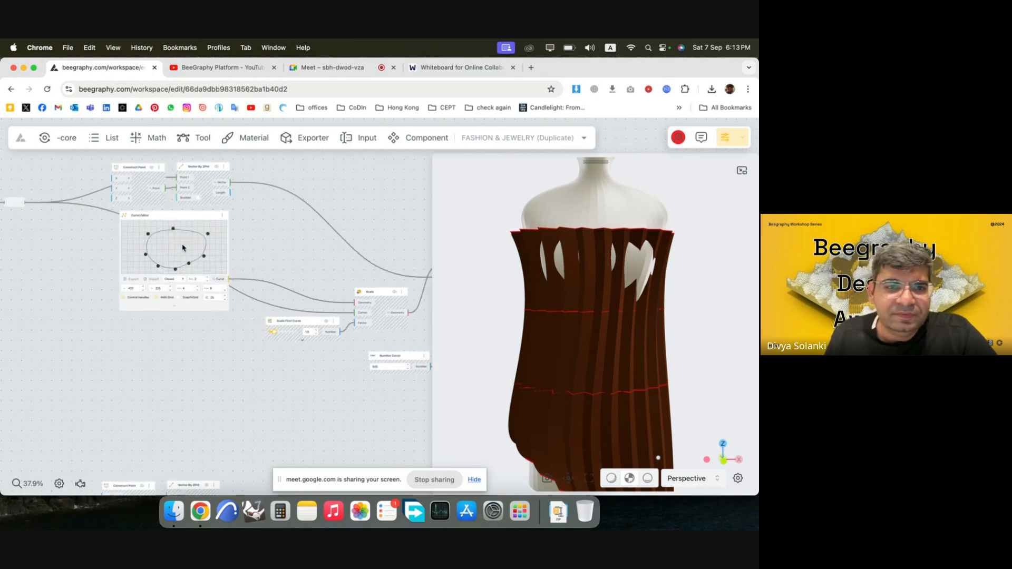
scroll(183, 248, "up", 5)
left_click_drag(244, 270, 108, 263)
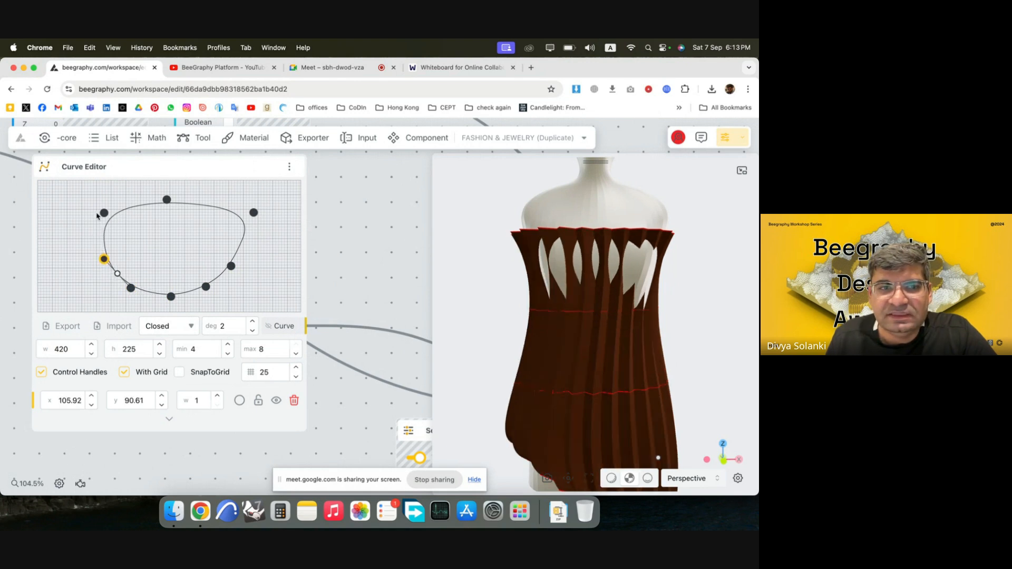
left_click_drag(97, 215, 112, 211)
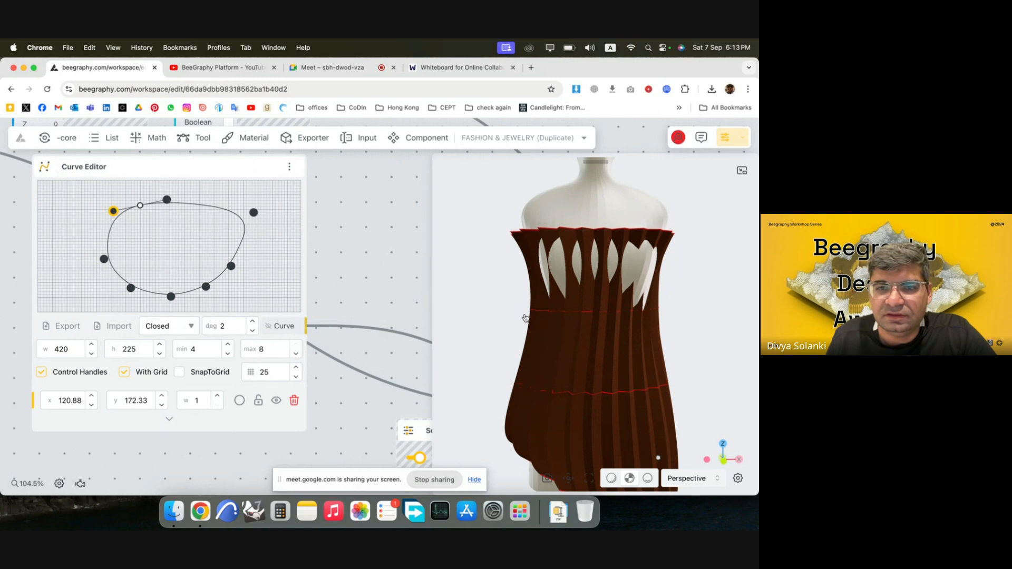
scroll(499, 260, "down", 10)
left_click_drag(605, 395, 612, 376)
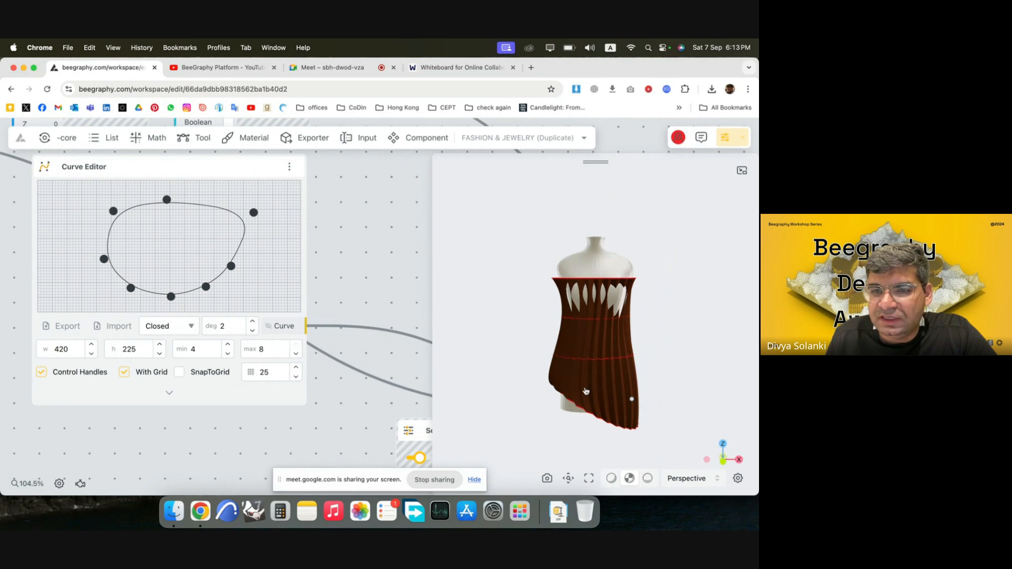
Set the Number Const feeding the bottom curve group's VectorZ node to -50.
scroll(308, 227, "down", 10)
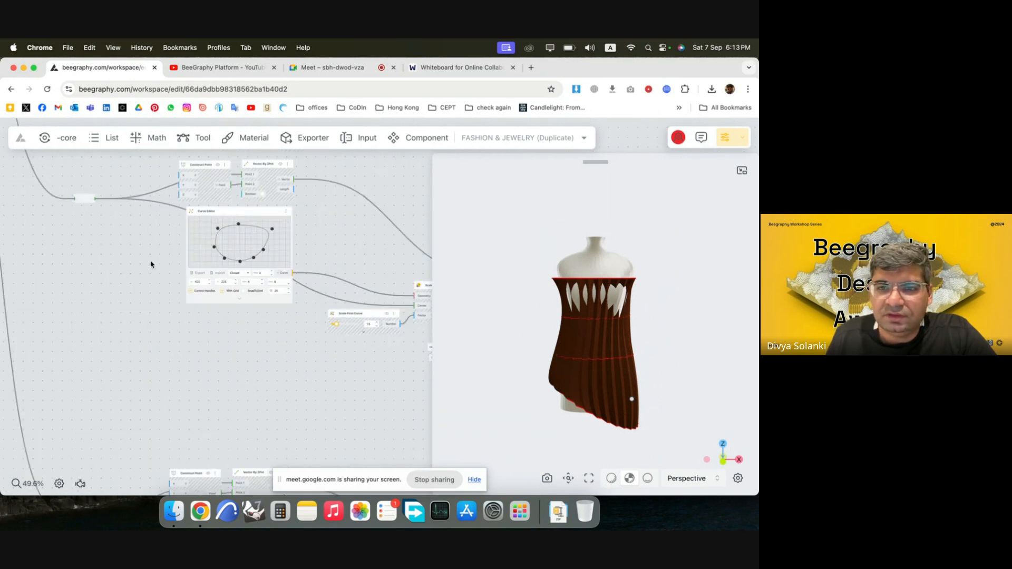
scroll(116, 226, "down", 3)
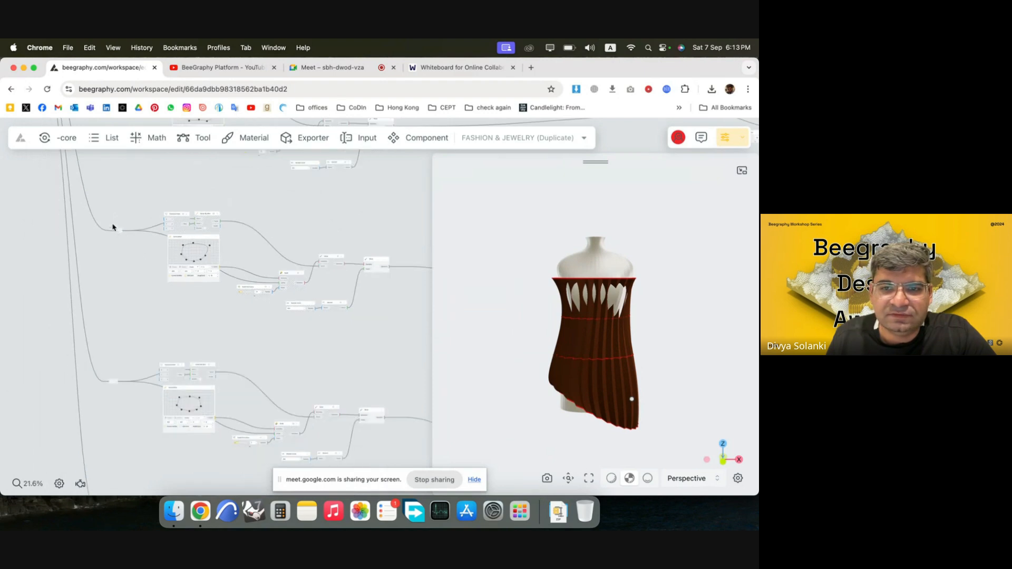
scroll(282, 207, "down", 2)
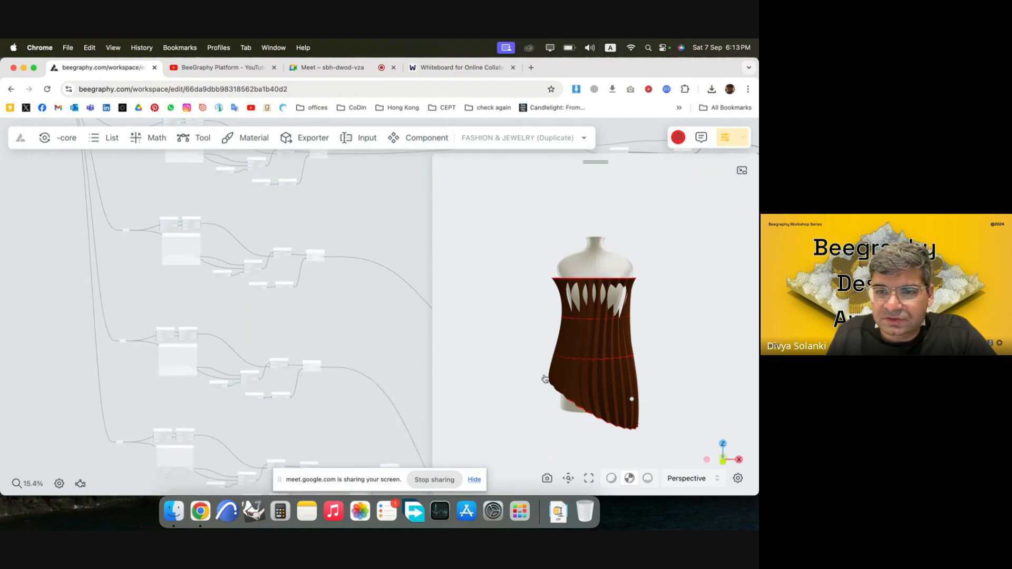
scroll(343, 378, "down", 5)
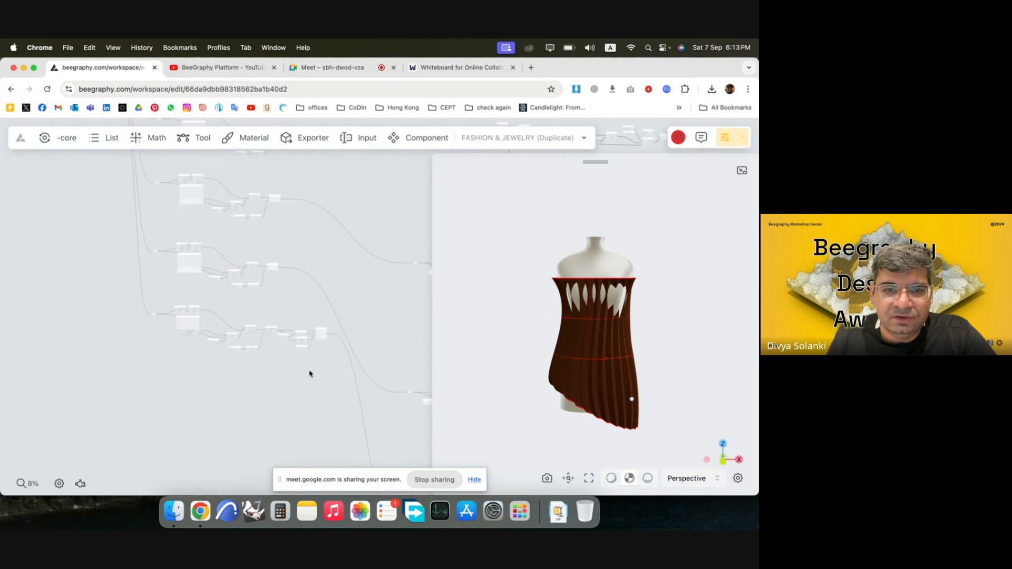
scroll(238, 319, "up", 4)
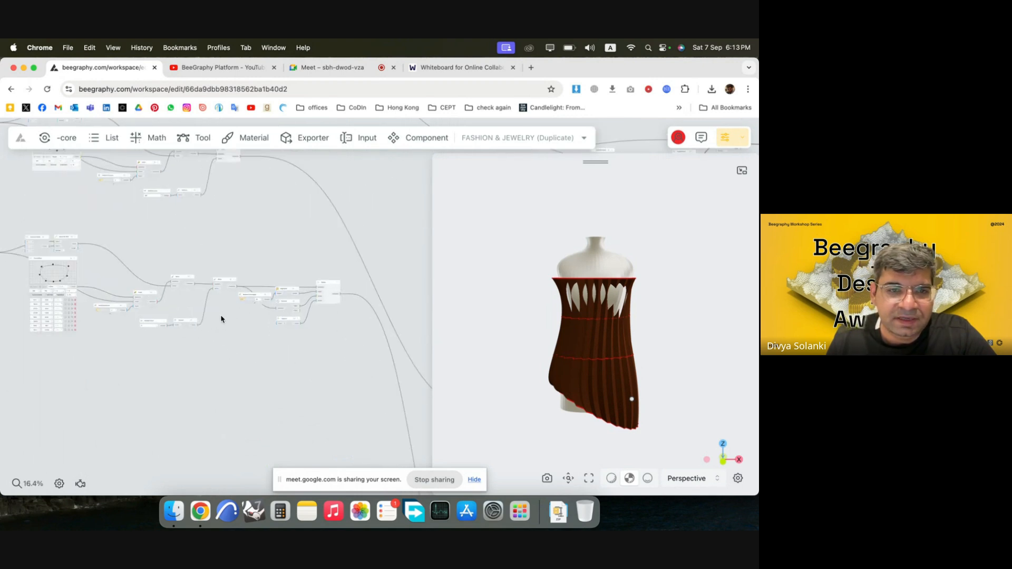
scroll(99, 327, "up", 6)
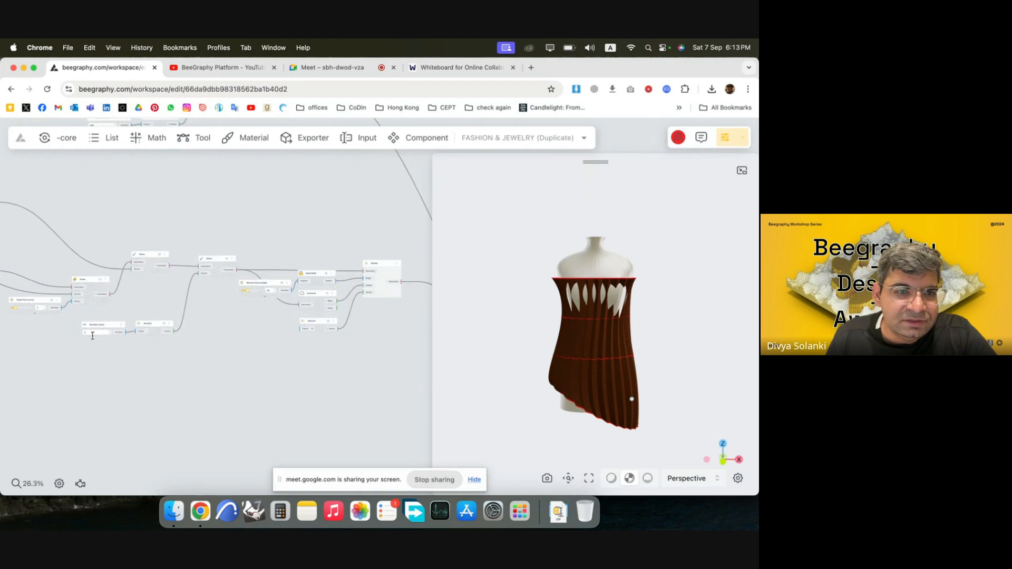
scroll(87, 336, "up", 5)
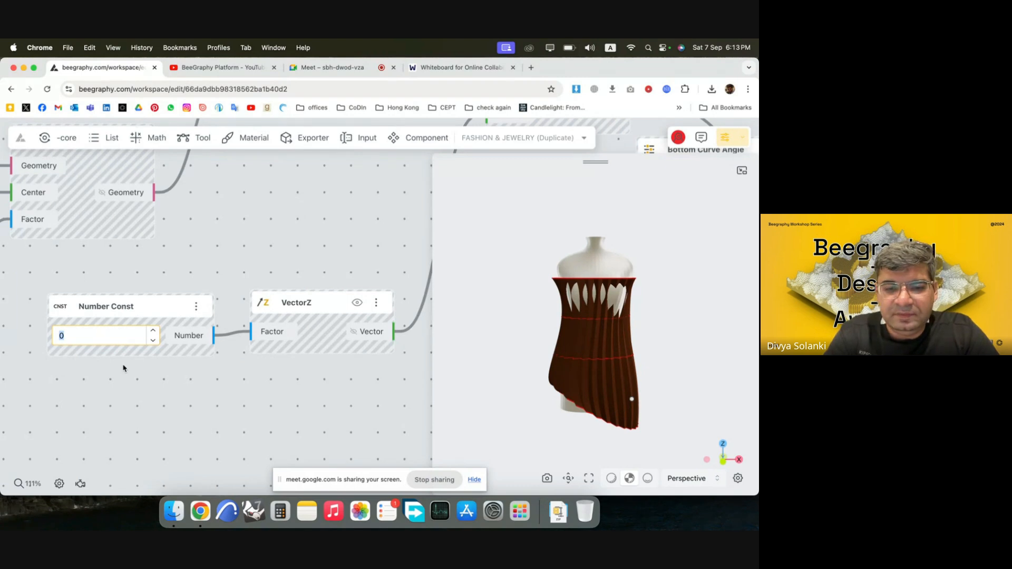
type("50")
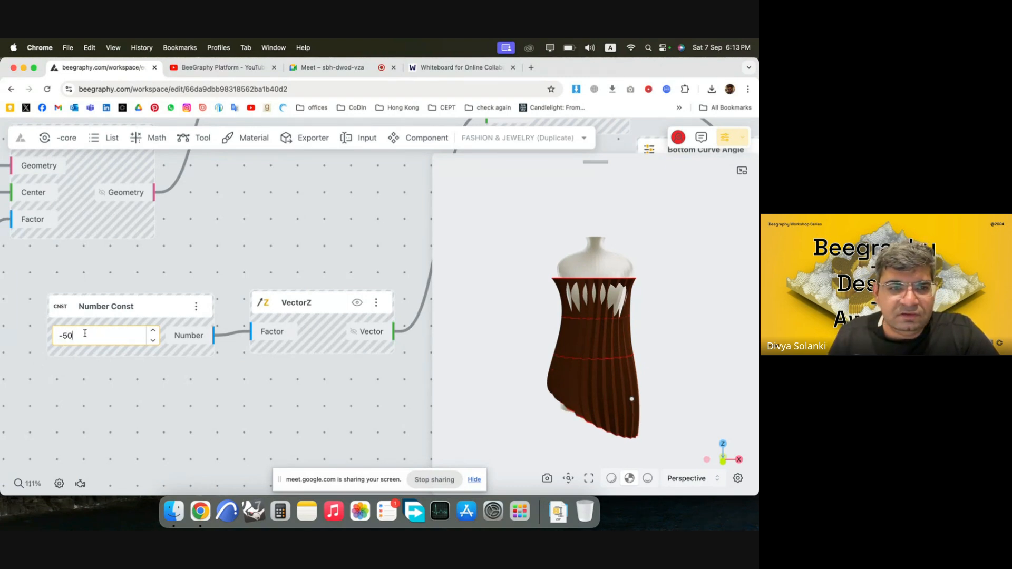
type("0")
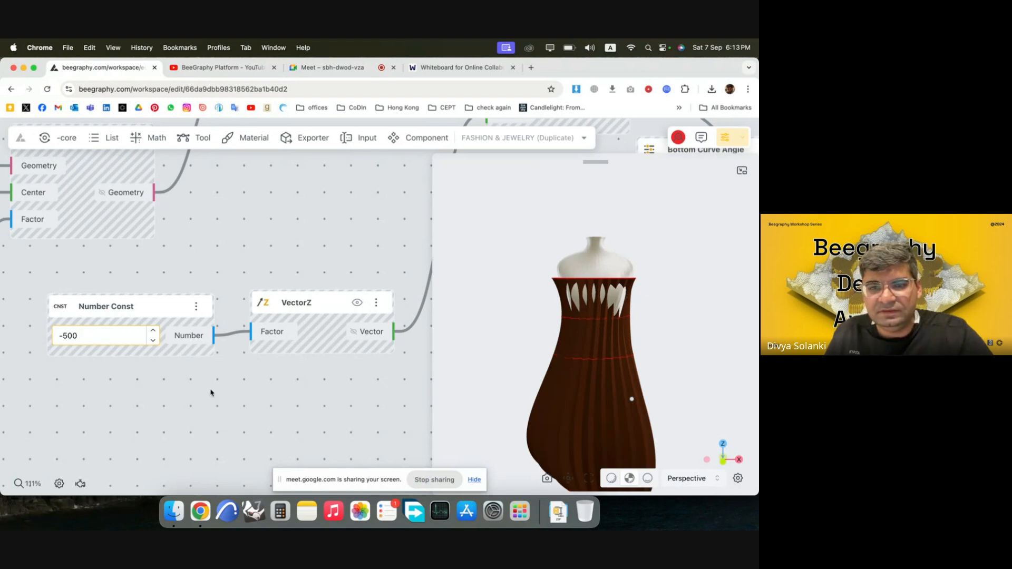
Set the Number Const feeding the bottom curve group's VectorZ node to -500 and check the longer garment in the 3D view.
scroll(547, 210, "down", 5)
left_click_drag(552, 277, 598, 390)
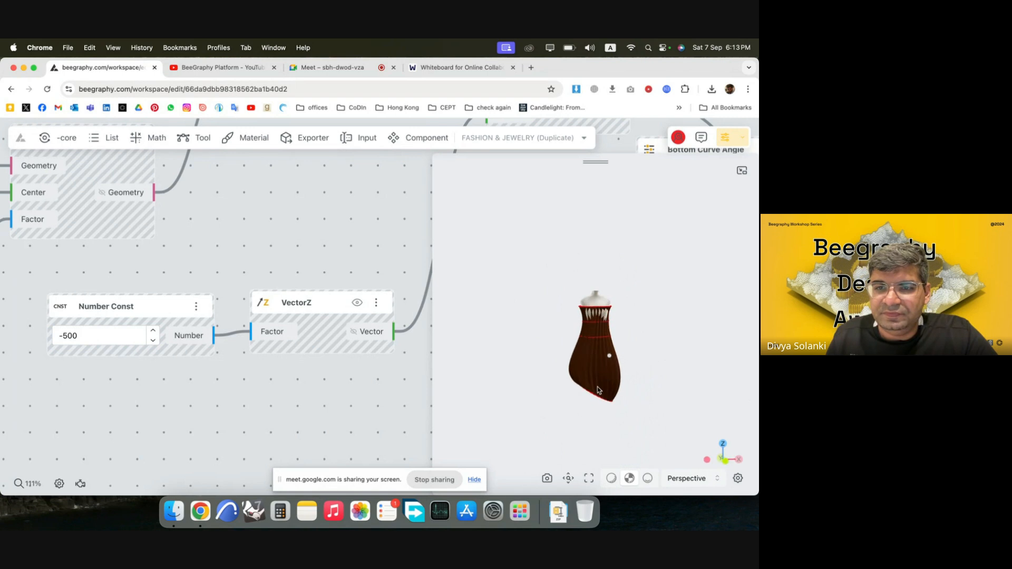
Find the Loft Surface node at the end of the node graph.
scroll(199, 335, "down", 15)
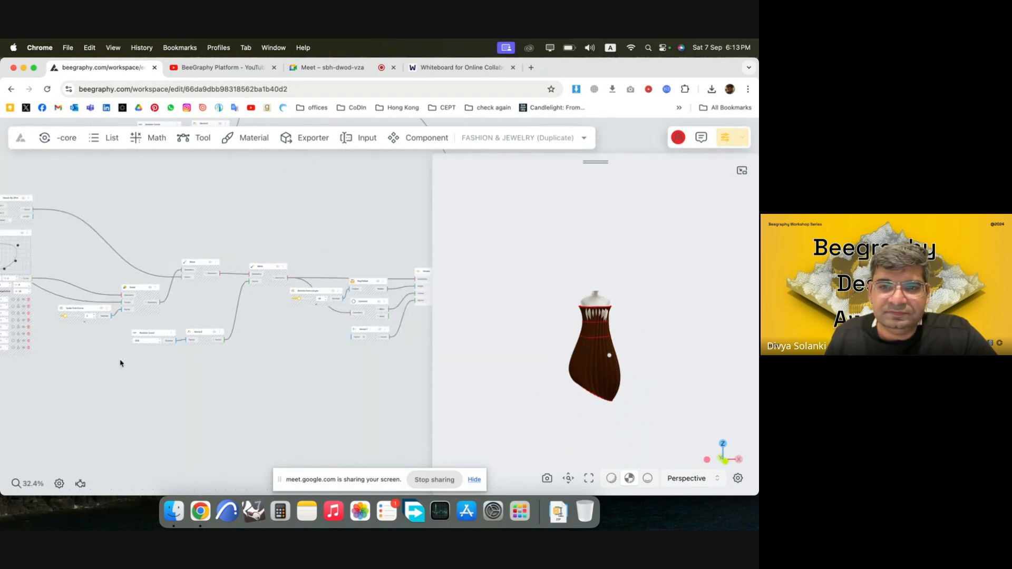
scroll(132, 363, "down", 6)
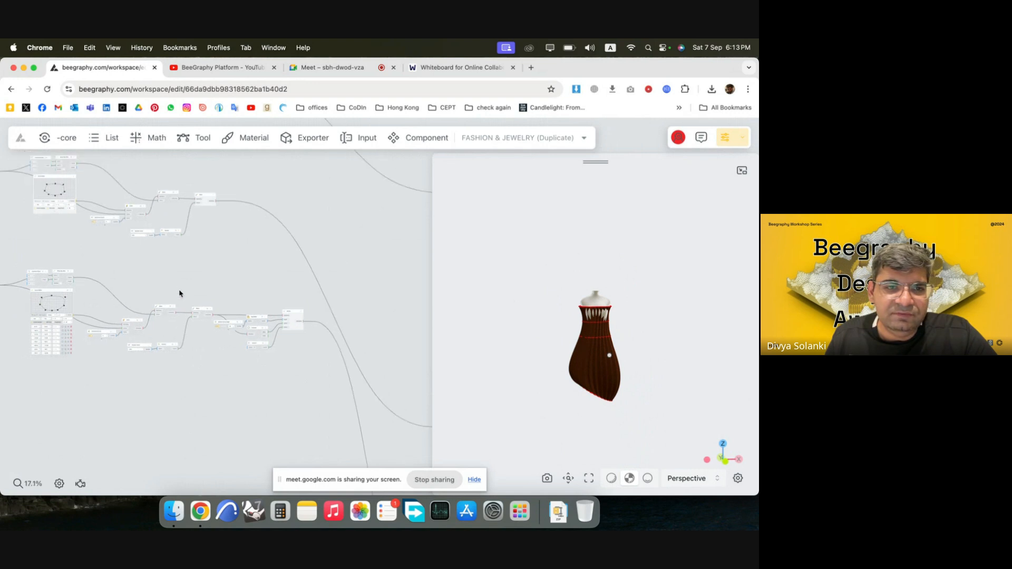
scroll(159, 345, "down", 7)
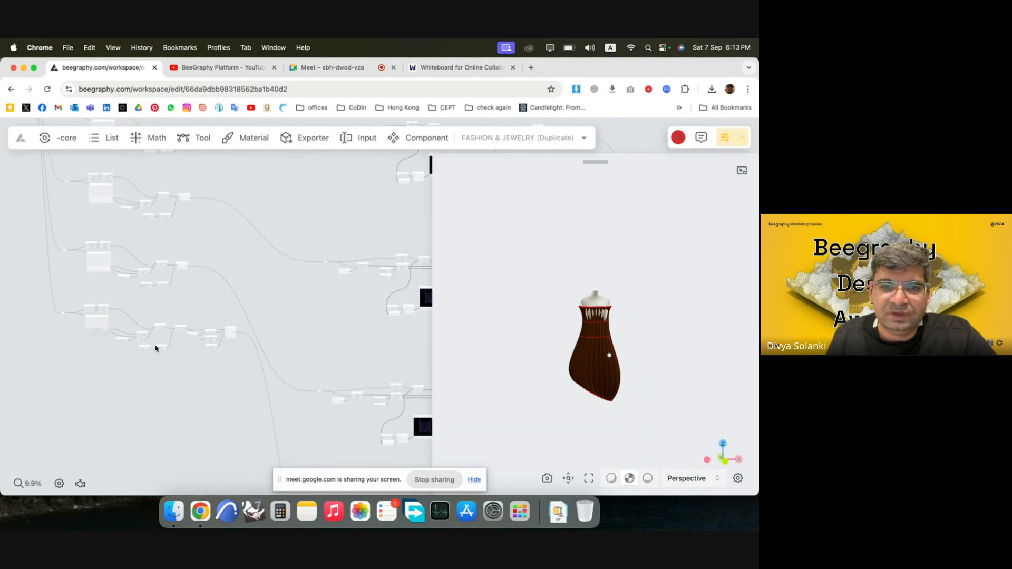
scroll(156, 349, "down", 10)
scroll(316, 386, "up", 8)
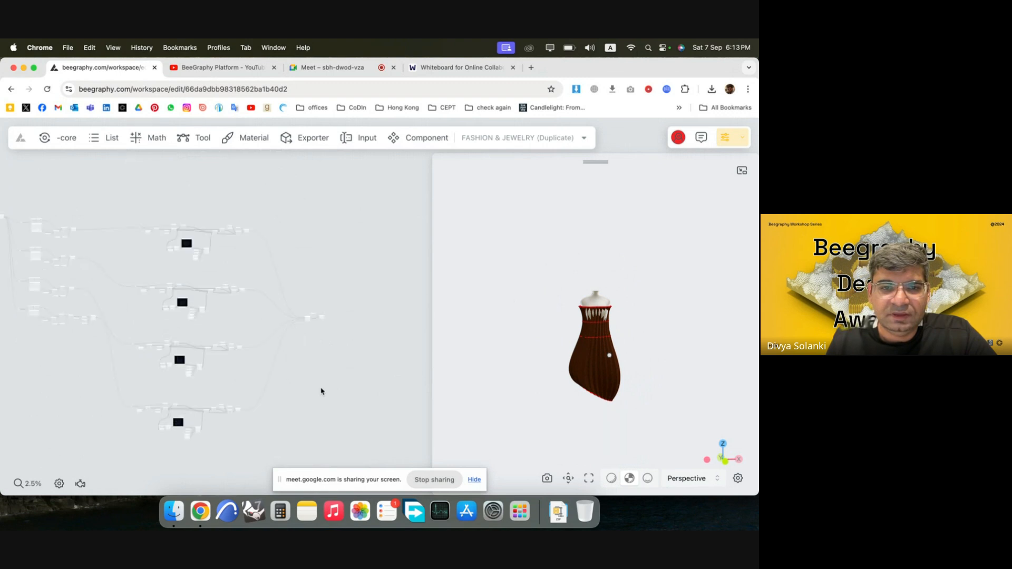
scroll(300, 385, "down", 4)
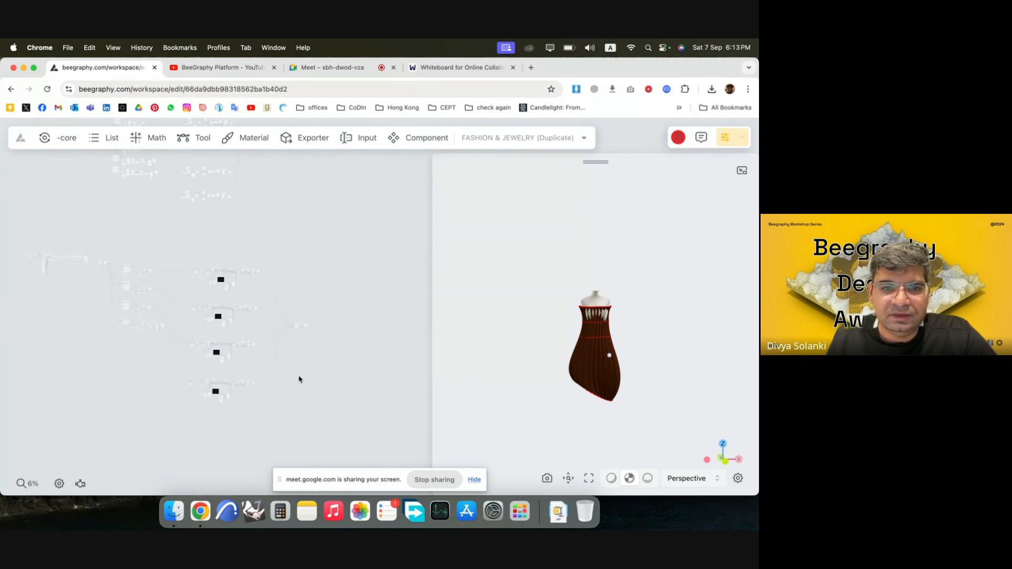
scroll(324, 331, "up", 8)
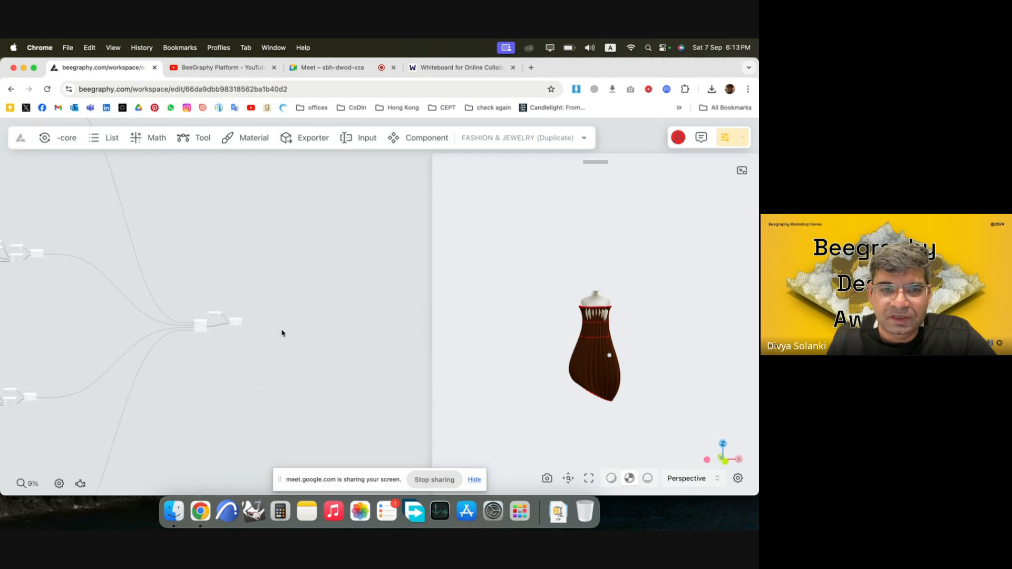
scroll(260, 331, "up", 6)
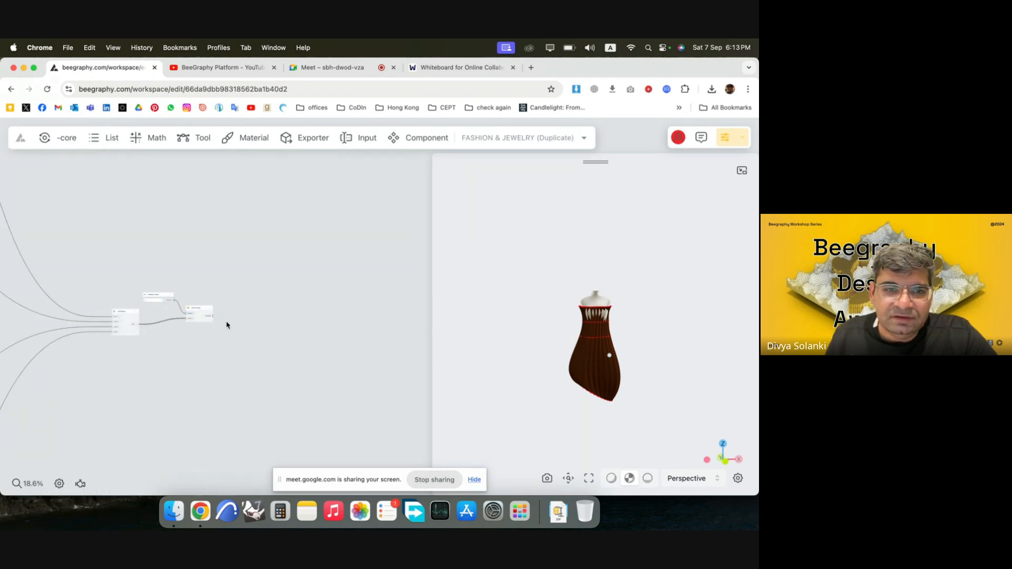
scroll(207, 335, "up", 10)
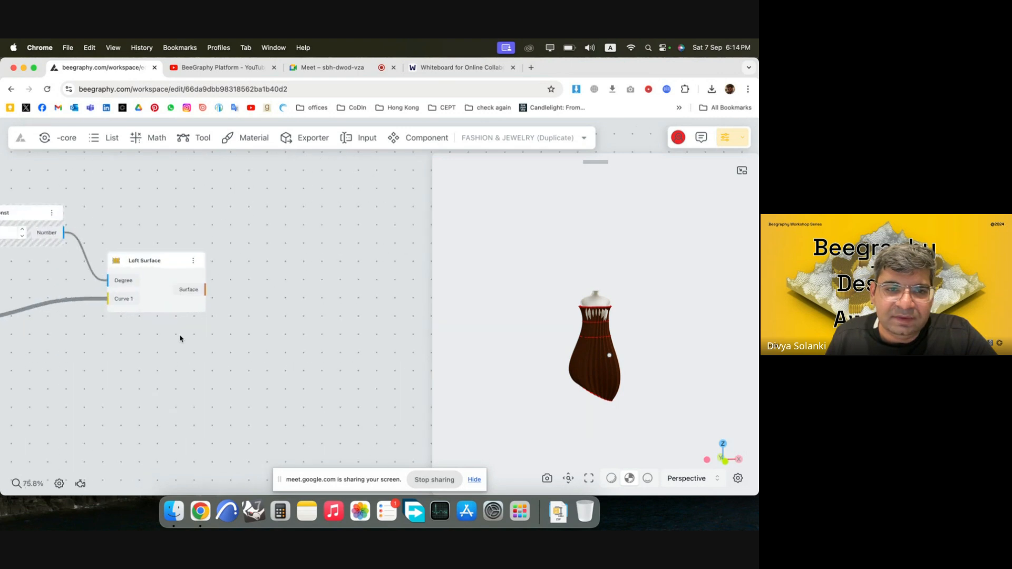
double_click(360, 297)
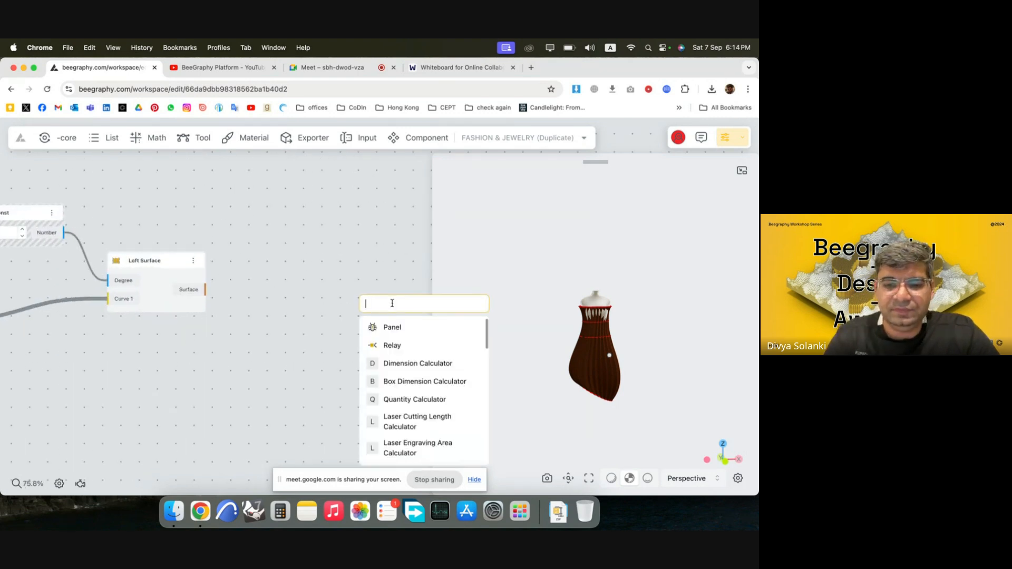
type("ltext")
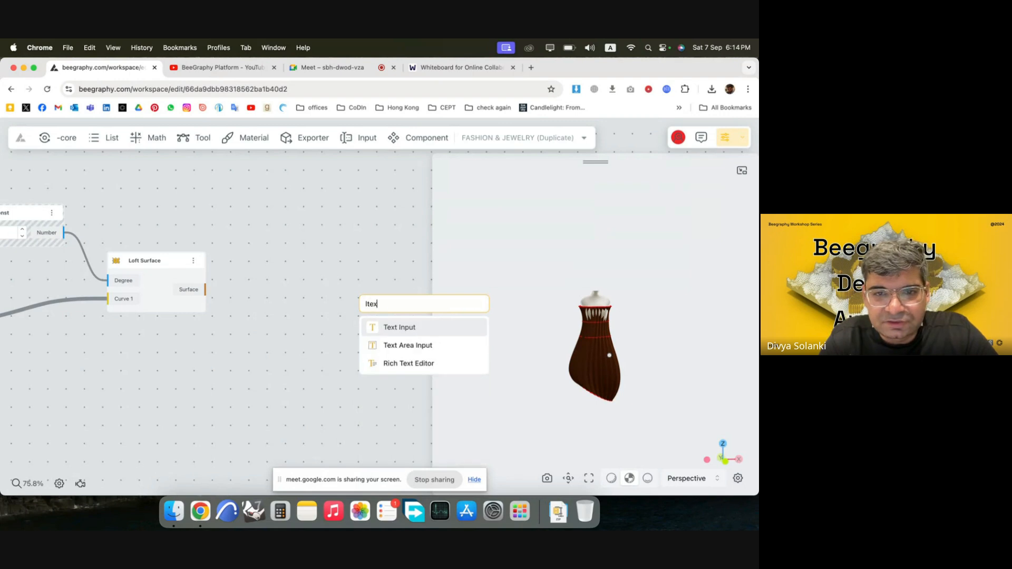
key("BackSpace")
key("BackSpace")
key("BackSpace")
key("BackSpace")
key("BackSpace")
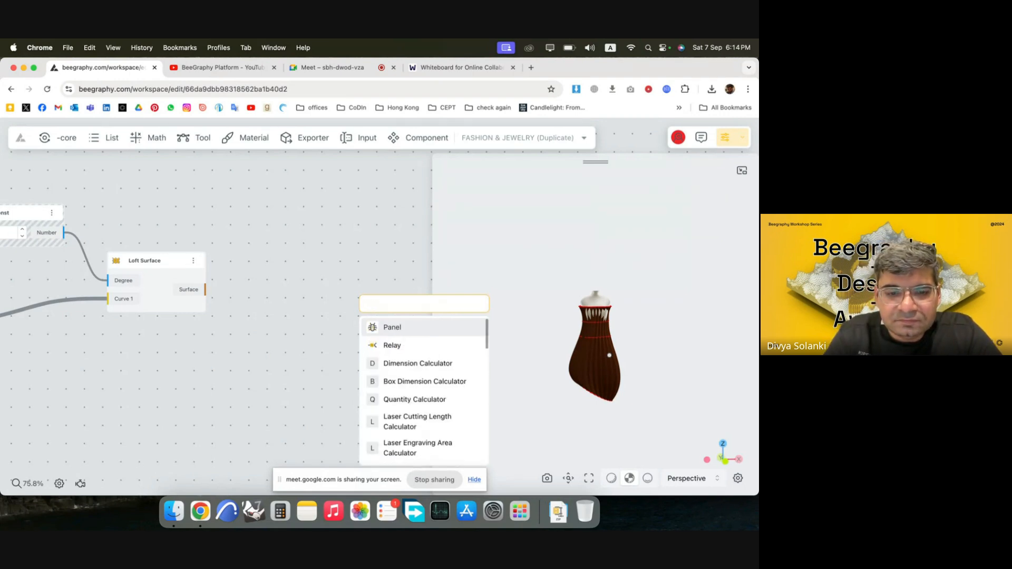
type("texture")
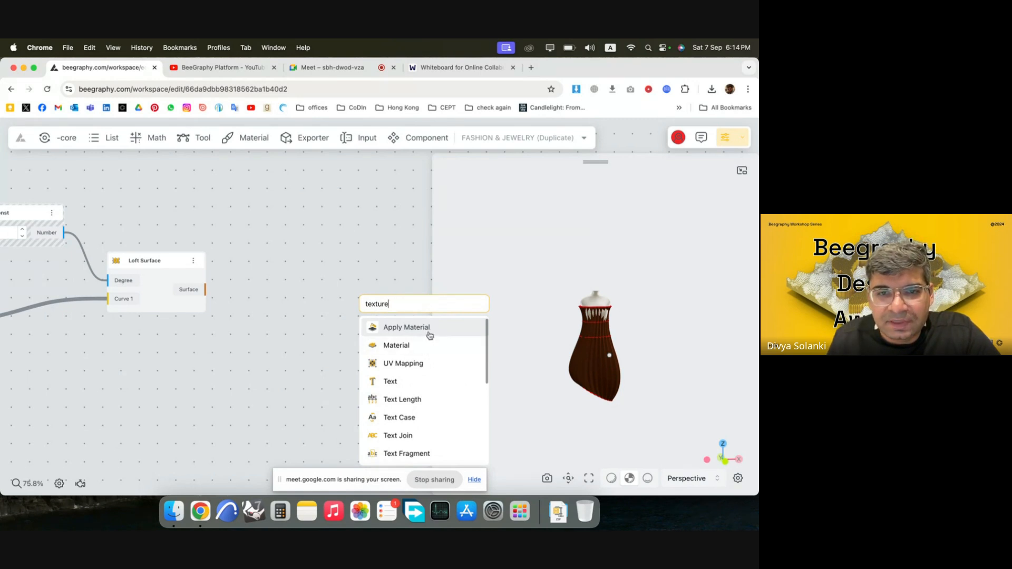
left_click(416, 347)
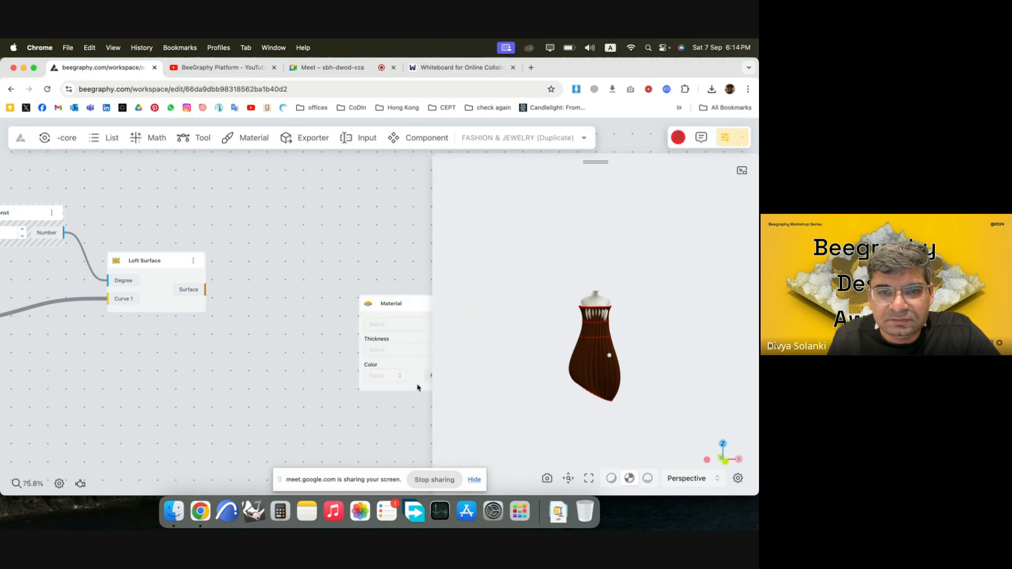
key("BackSpace")
Add an Apply Material node and connect the Loft Surface output to its Geometry input.
double_click(334, 298)
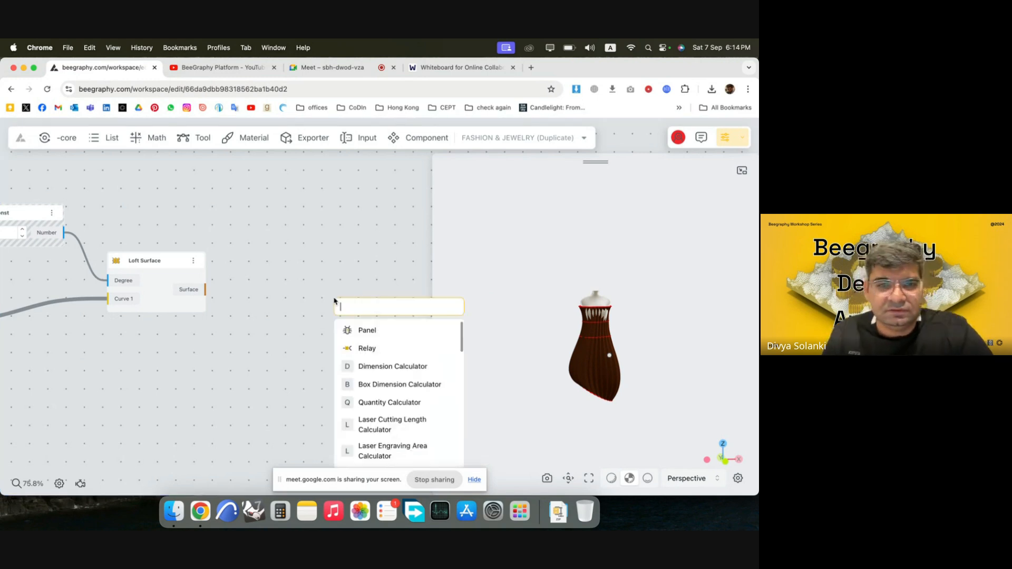
type("mater")
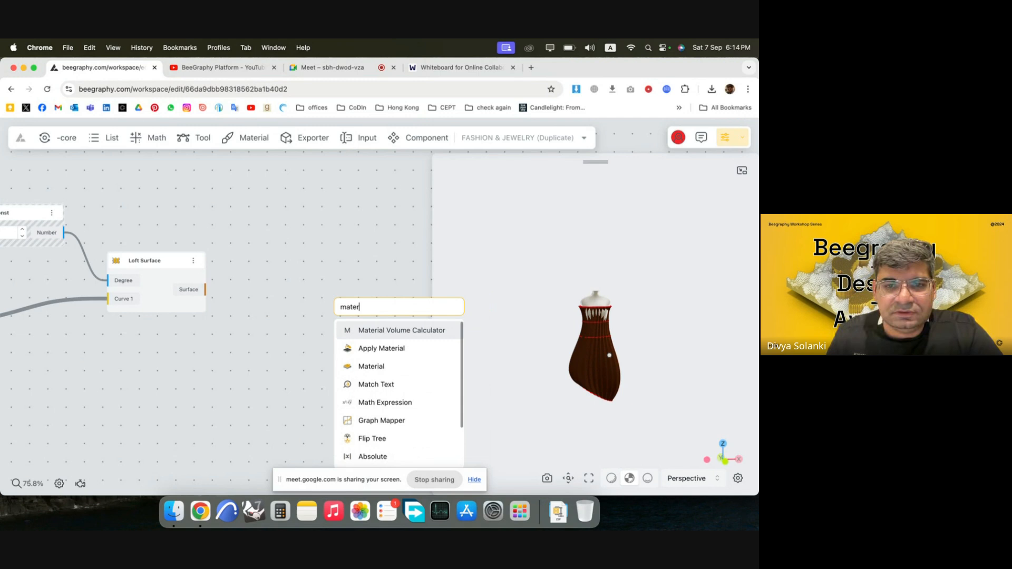
left_click(395, 353)
left_click_drag(389, 326, 297, 278)
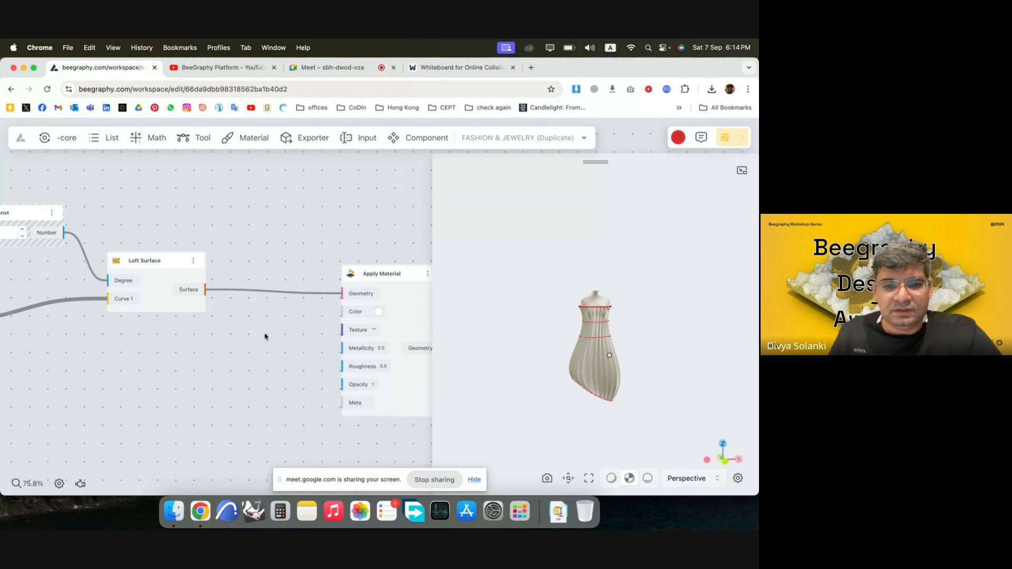
Switch back to the BeeGraphy workspace and close the floating meeting window covering the garment view.
left_click(435, 480)
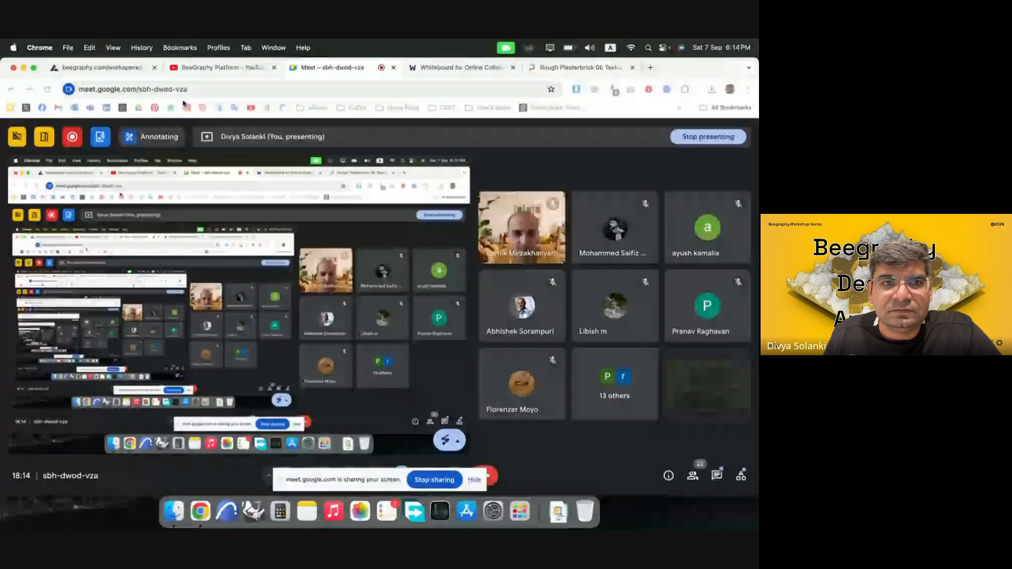
left_click(132, 68)
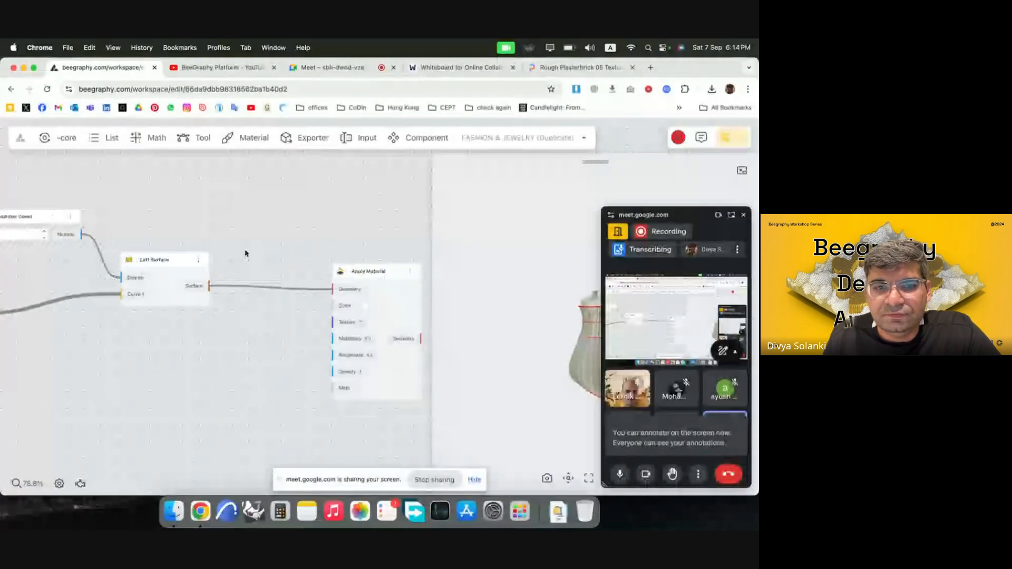
scroll(395, 319, "up", 5)
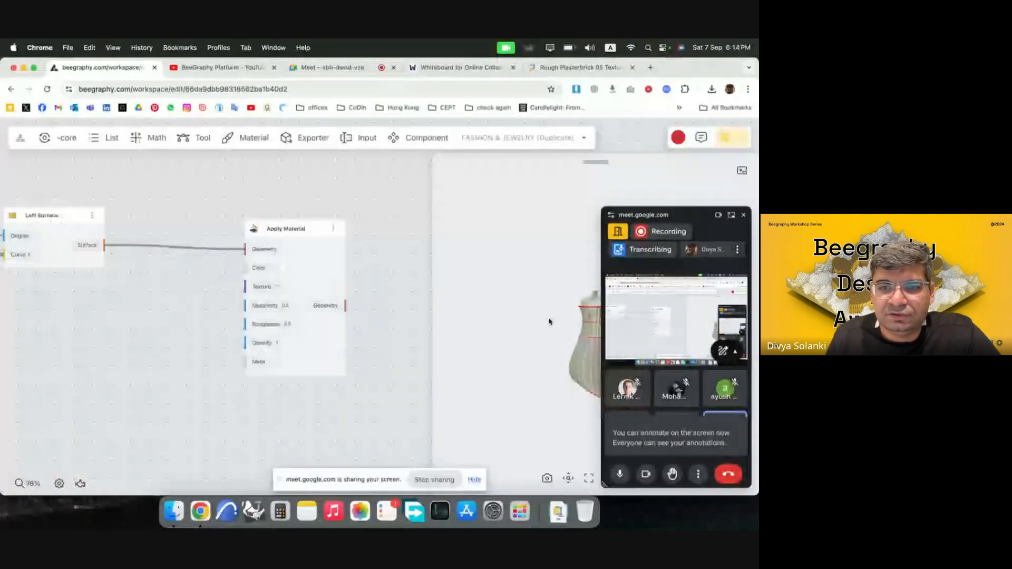
left_click(744, 215)
scroll(619, 378, "up", 5)
left_click_drag(622, 384, 582, 347)
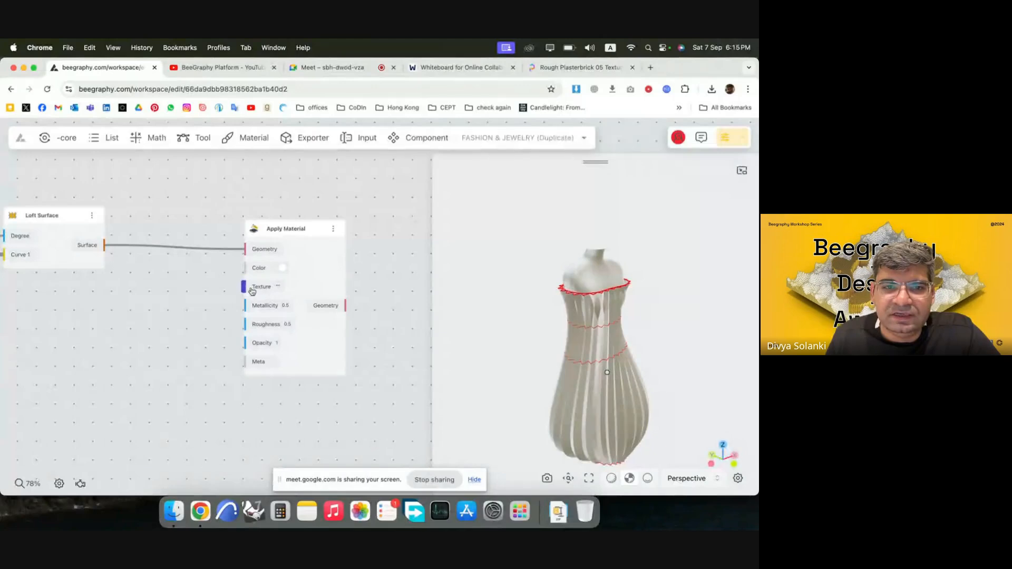
double_click(185, 339)
type("text")
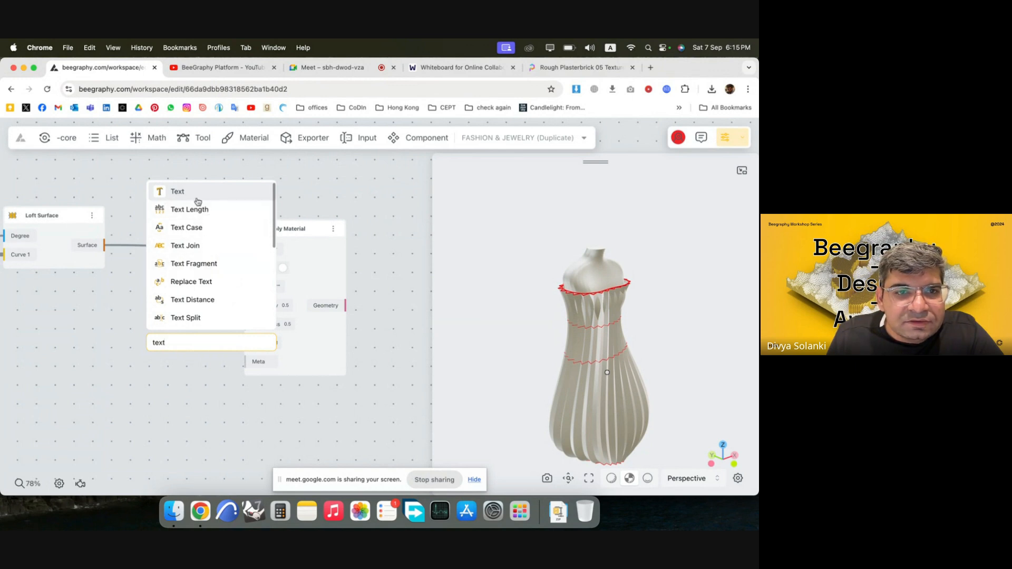
left_click(200, 198)
left_click_drag(190, 345, 159, 330)
key("Delete")
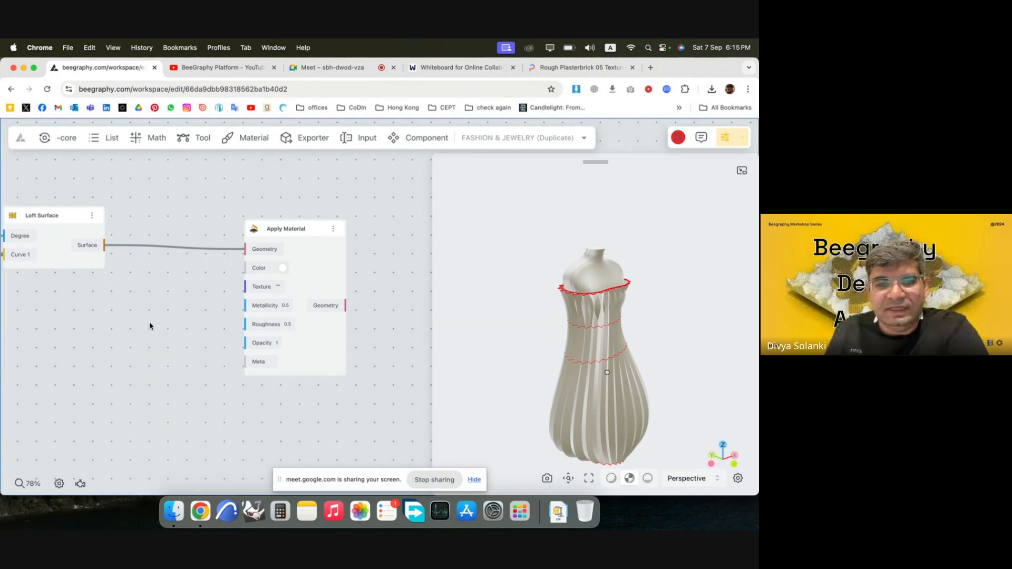
Add a Text Input node between the Loft Surface and Apply Material nodes.
double_click(147, 322)
type("input")
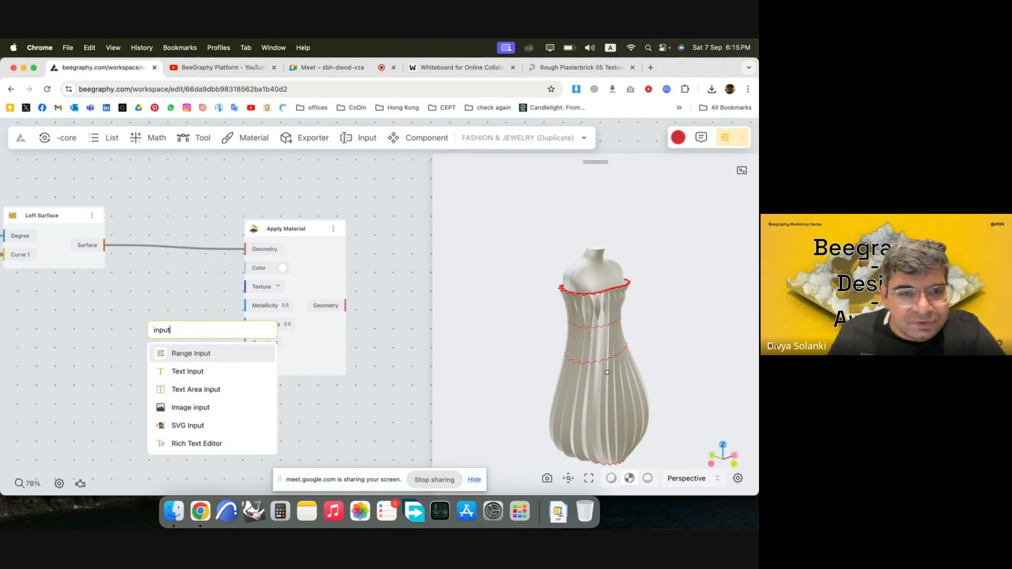
left_click(188, 372)
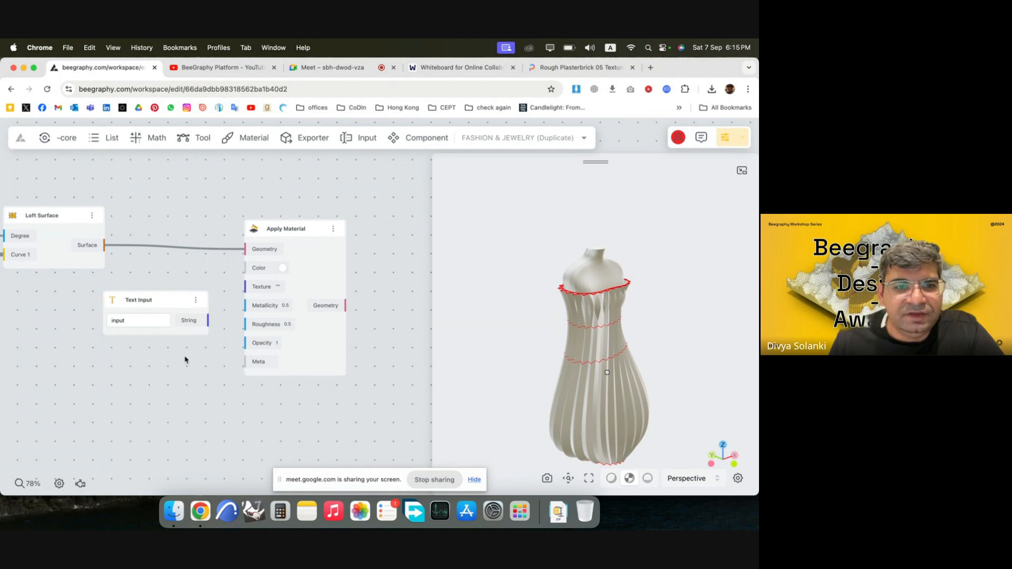
Switch to Poly Haven and look over the asset categories on its home page.
left_click(565, 68)
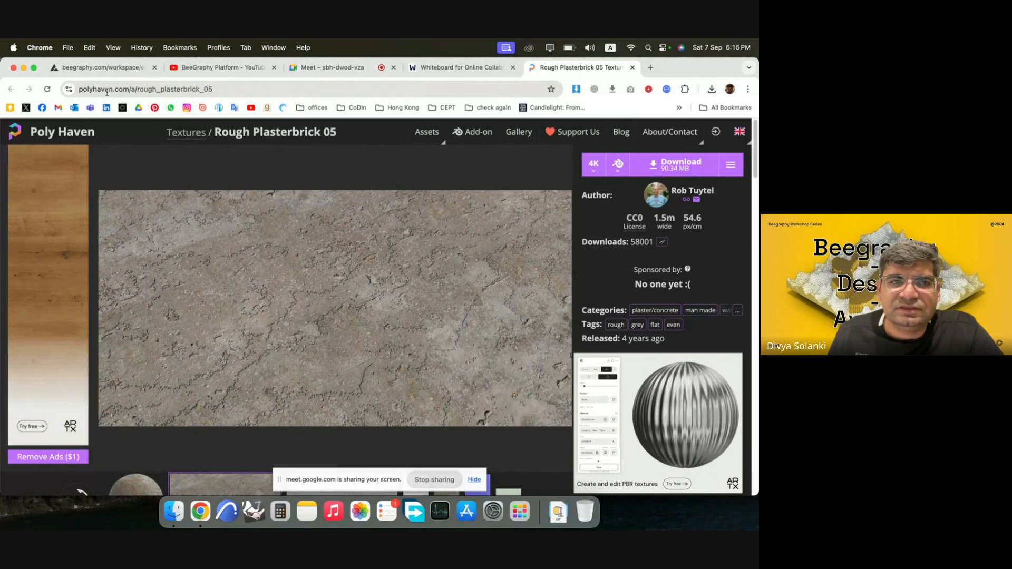
left_click(58, 134)
scroll(323, 201, "down", 5)
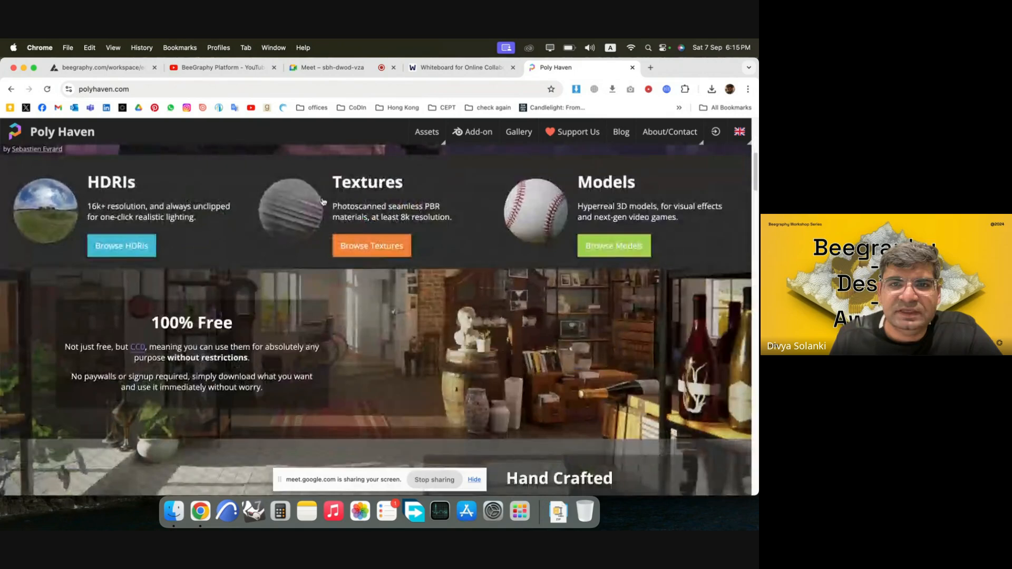
scroll(323, 201, "down", 10)
left_click(10, 89)
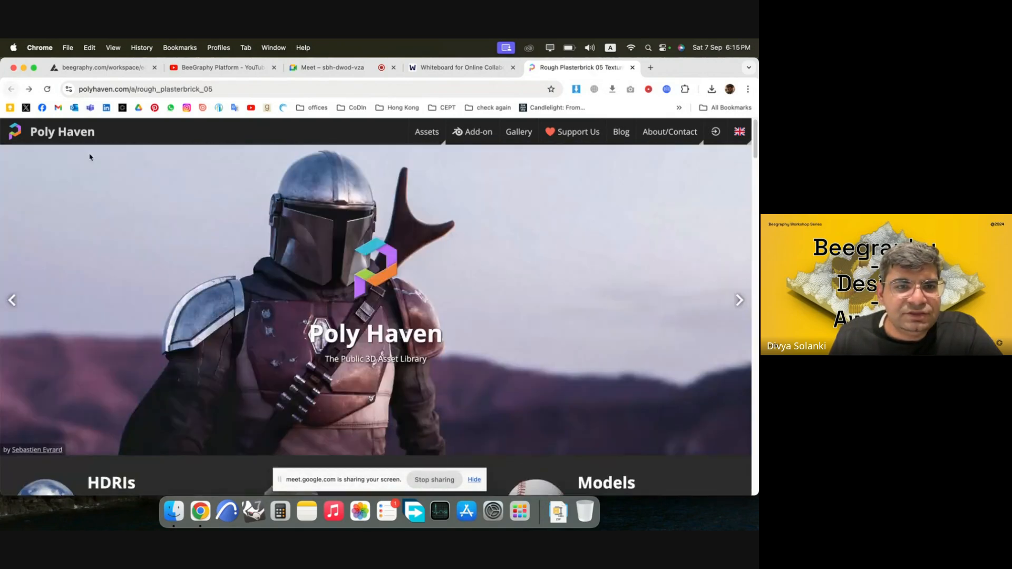
Browse Poly Haven's Fabric textures and open the Fabric Pattern 07 texture page.
left_click(194, 137)
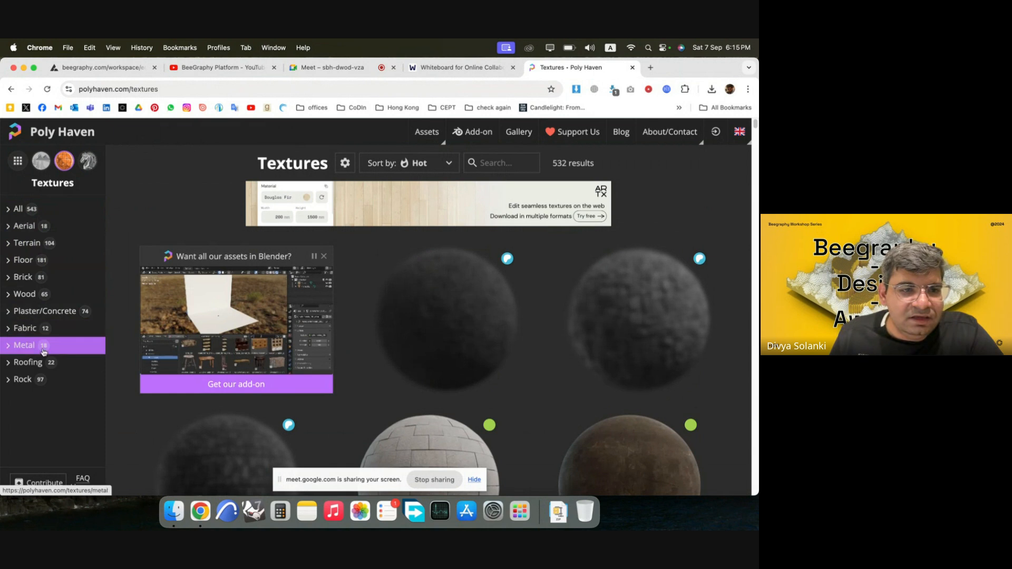
left_click(26, 327)
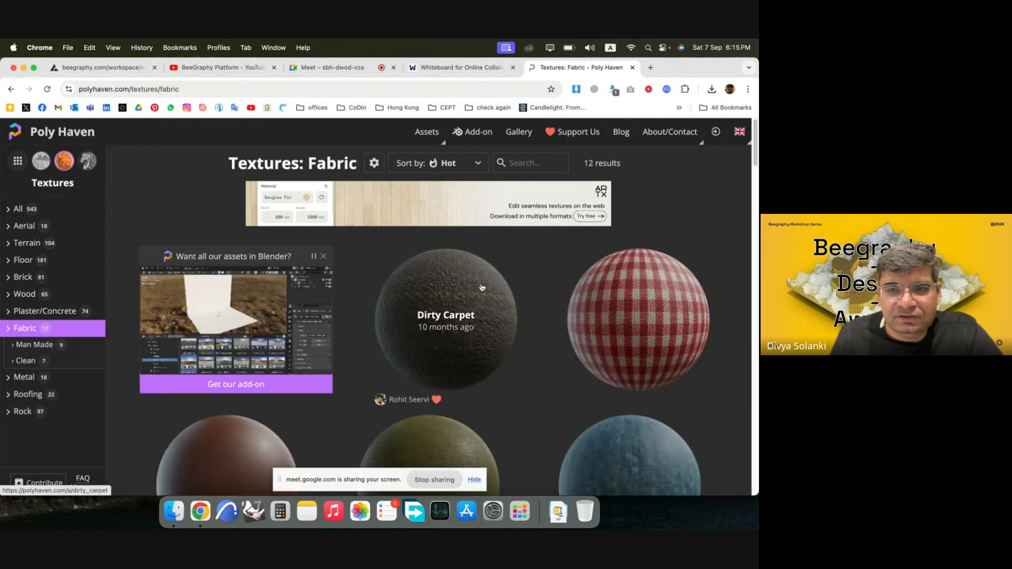
scroll(636, 274, "down", 6)
scroll(651, 361, "up", 5)
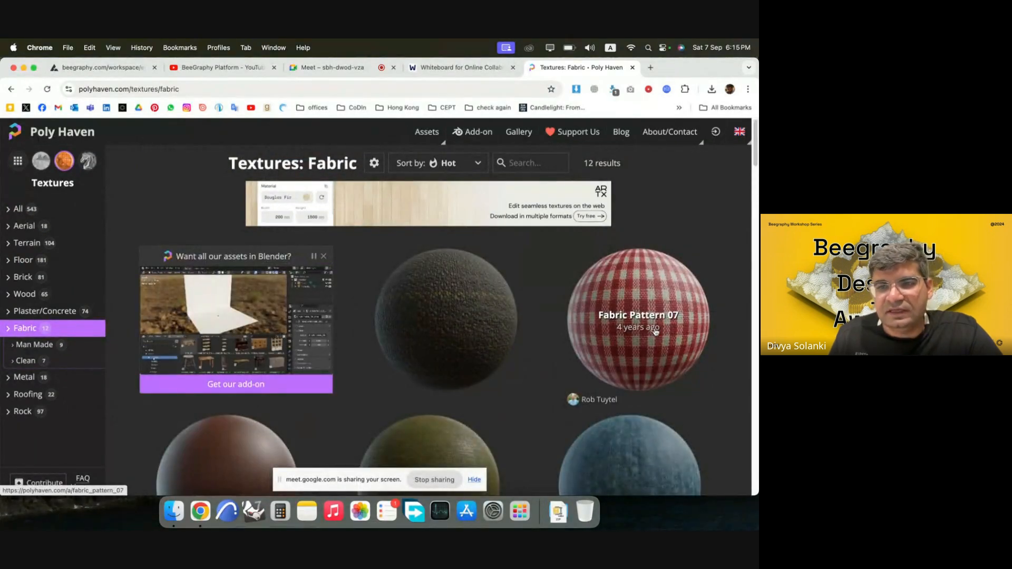
left_click(670, 295)
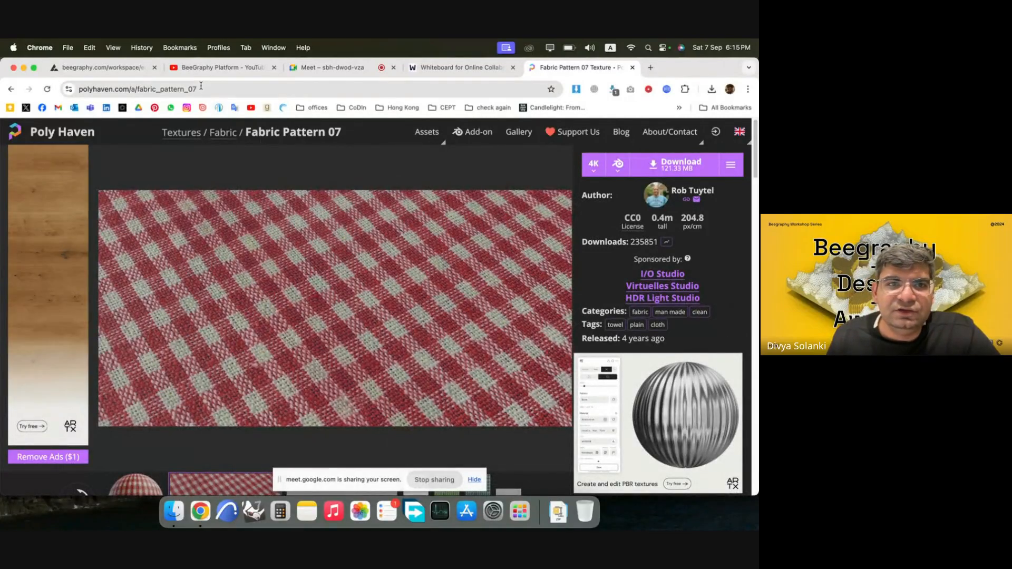
Copy the texture ID fabric_pattern_07 from the page address into BeeGraphy's Text Input node and connect its String output to Apply Material's Texture input.
left_click_drag(200, 88, 139, 87)
key("super+c")
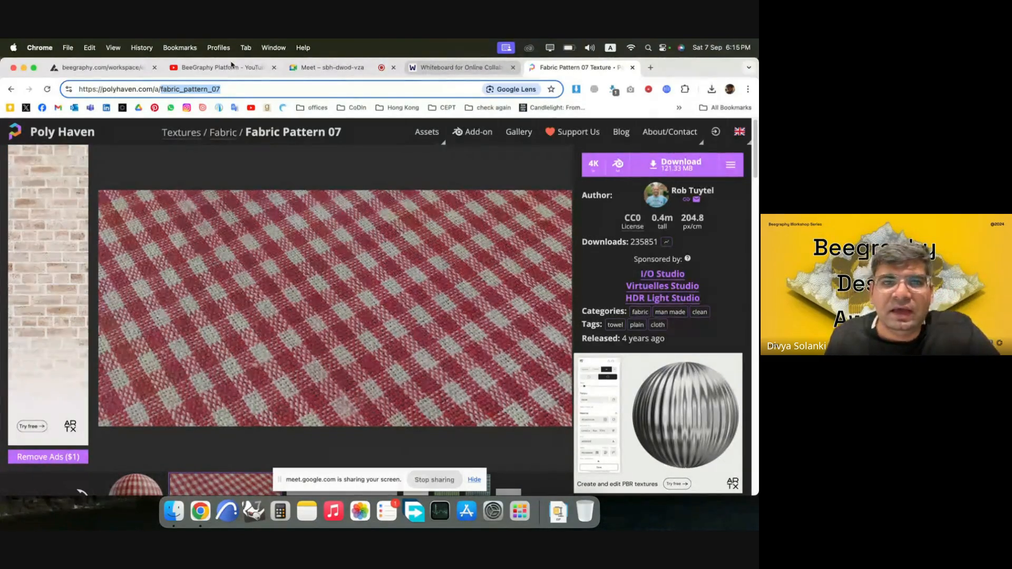
left_click(100, 67)
scroll(128, 332, "up", 5)
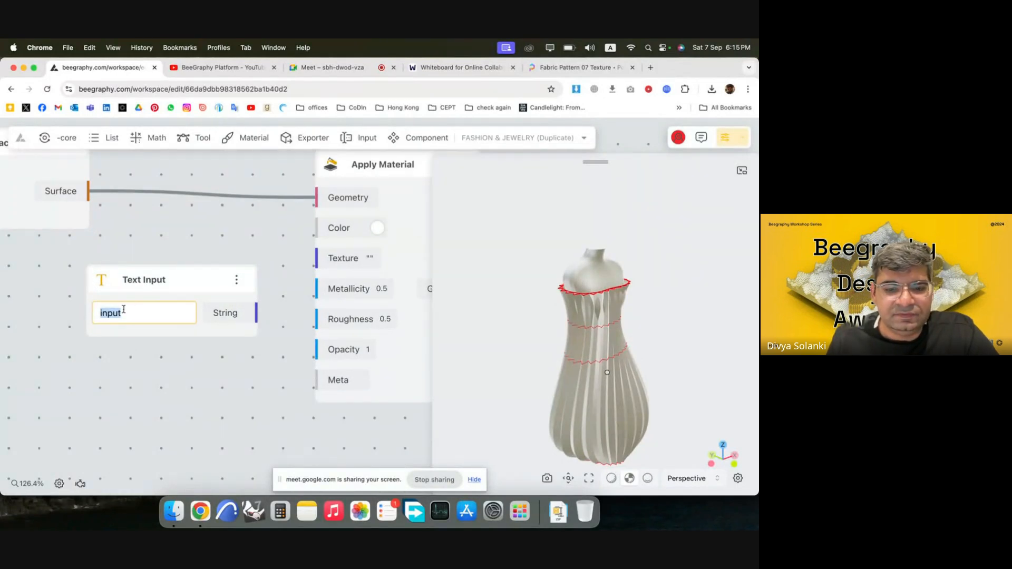
key("super+v")
left_click_drag(257, 313, 318, 258)
left_click_drag(642, 416, 591, 253)
scroll(626, 355, "up", 5)
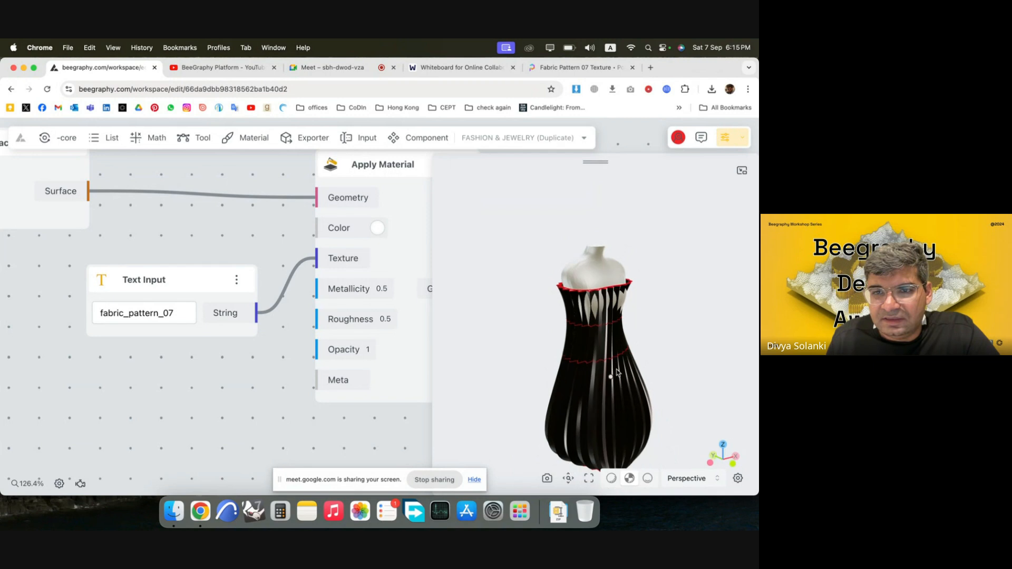
scroll(625, 355, "up", 3)
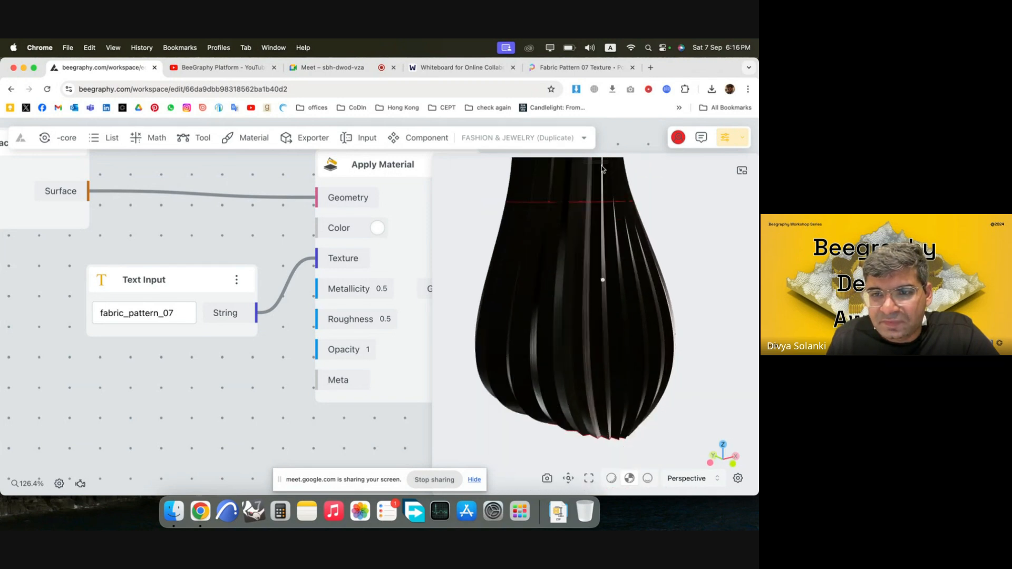
Hide the preview of the nodes feeding Apply Material, including Loft Surface and Text Input.
scroll(287, 357, "down", 8)
scroll(405, 246, "down", 6)
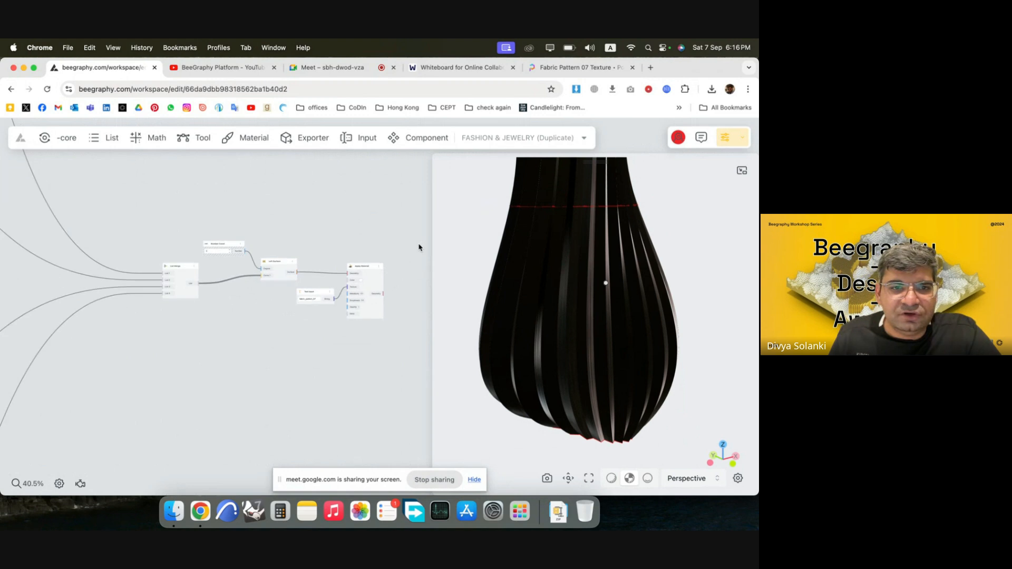
scroll(328, 309, "down", 2)
left_click_drag(358, 346, 256, 239)
right_click(345, 280)
left_click(362, 289)
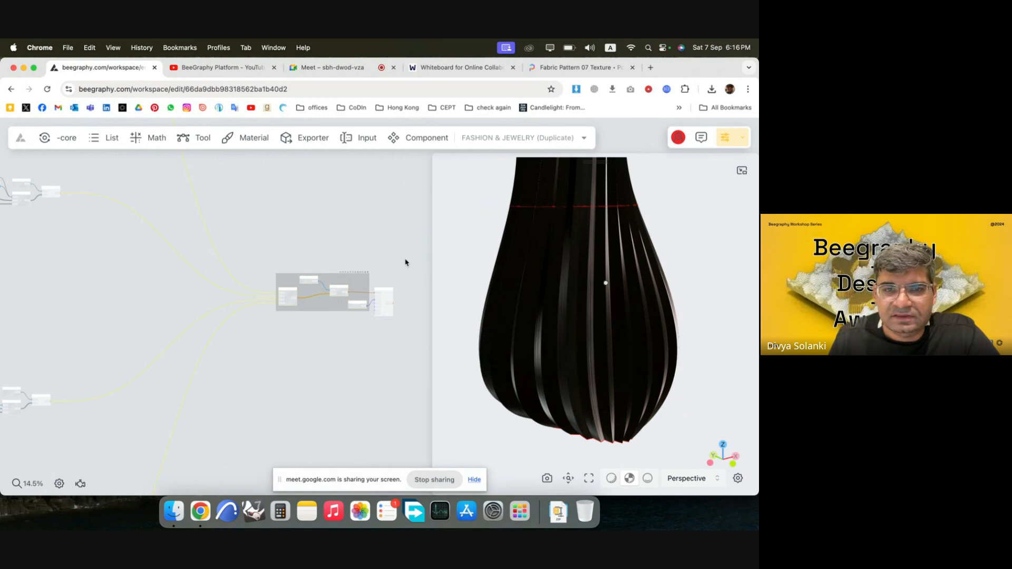
left_click(410, 281)
Move the Text Input node up beside Apply Material and feed a Number Const of 0 into the Metallicity input.
scroll(399, 312, "up", 3)
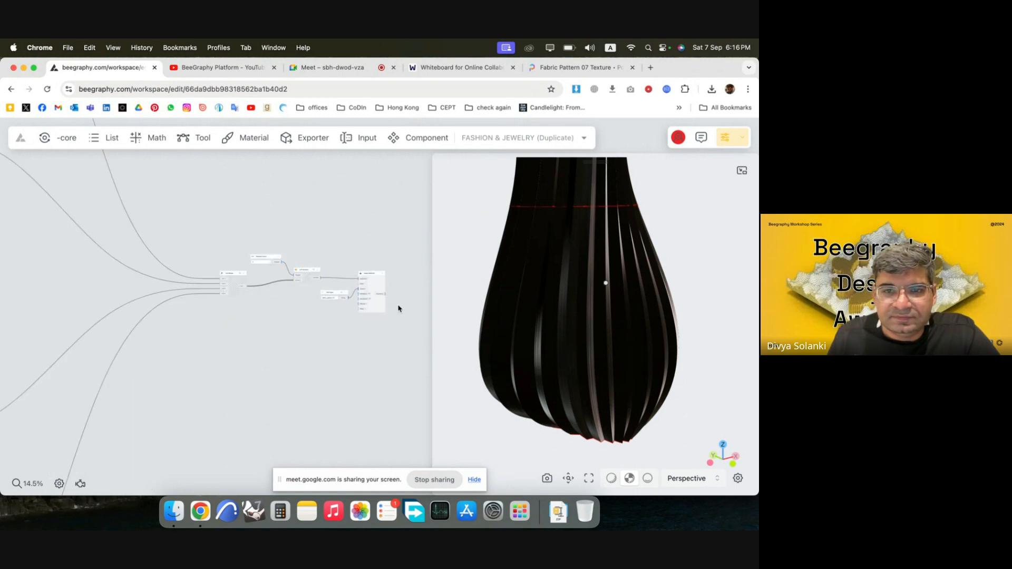
scroll(305, 274, "up", 10)
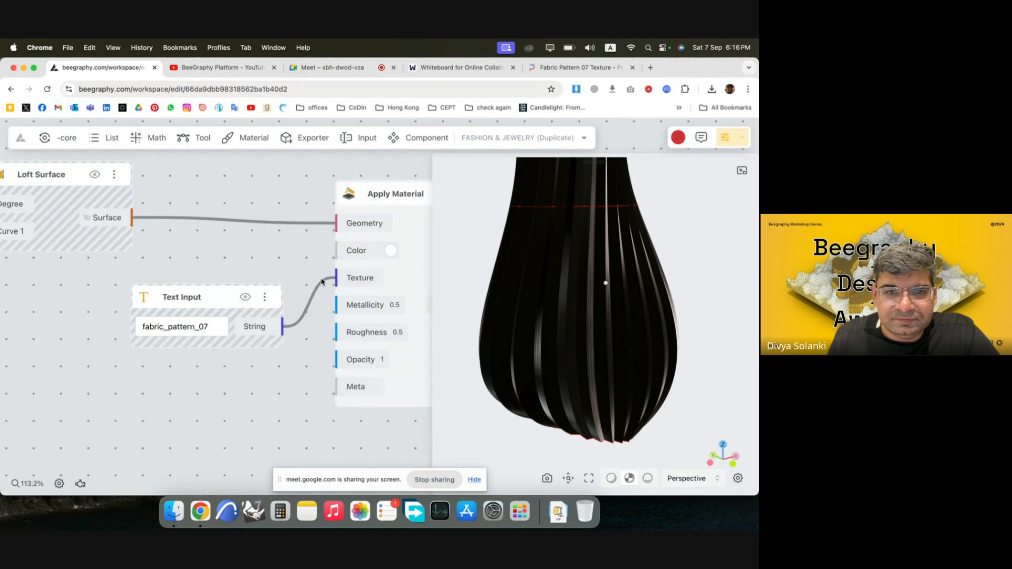
left_click_drag(254, 302, 252, 274)
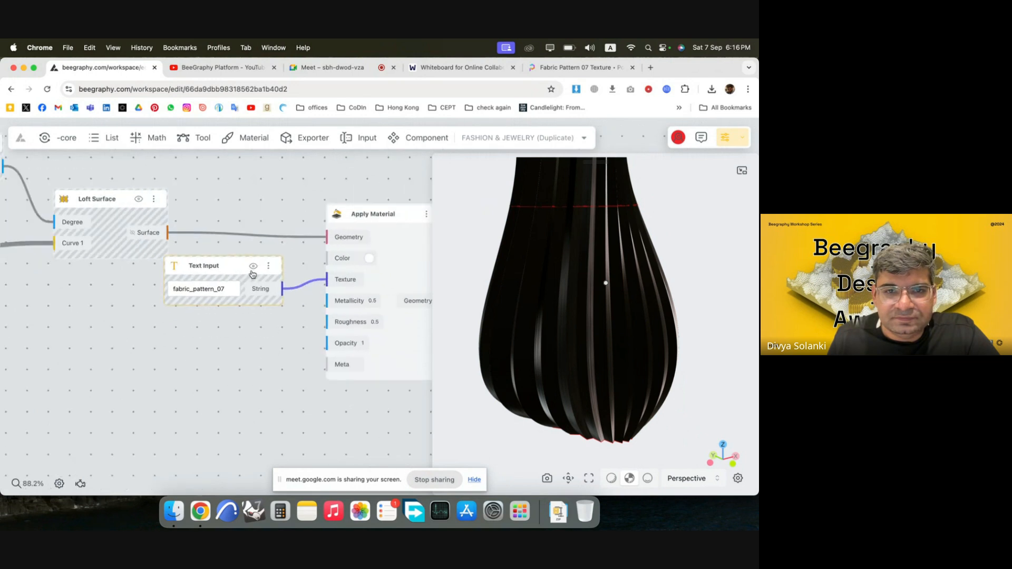
double_click(226, 339)
type("0")
key("Return")
left_click_drag(298, 348, 225, 325)
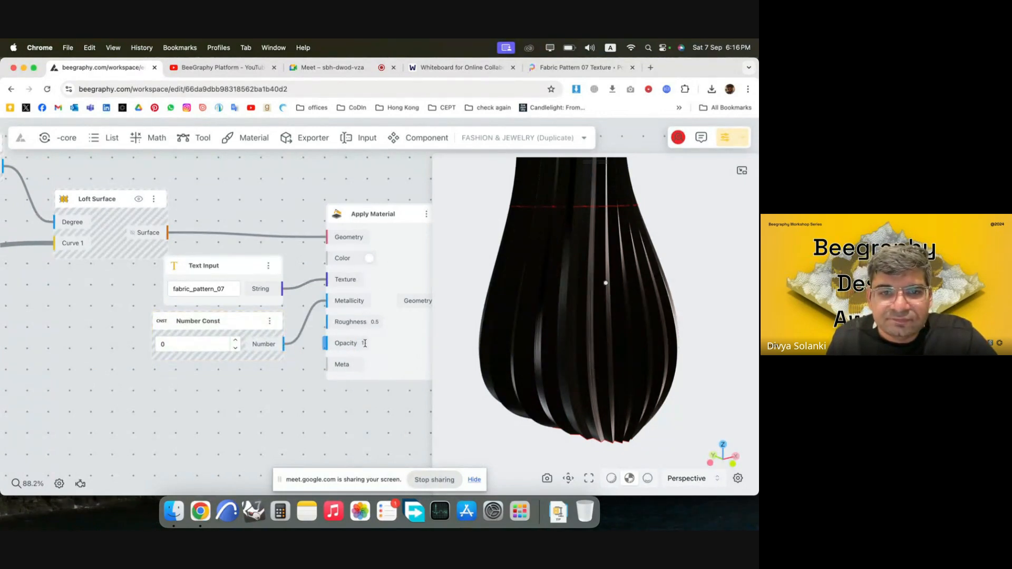
Add a Number Const of 1 below the first one and connect it to Apply Material's Roughness input.
double_click(215, 389)
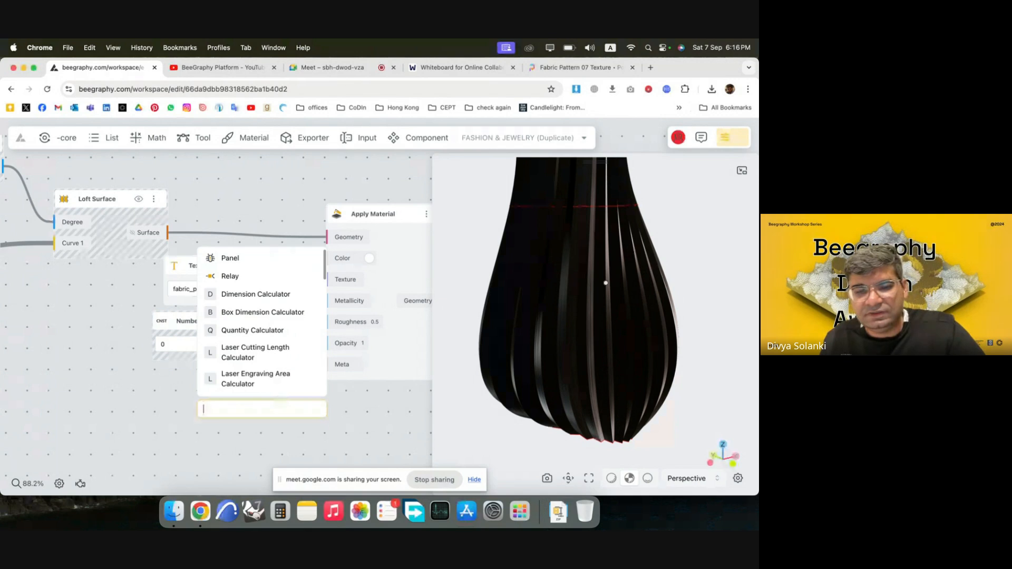
type("1")
key("Return")
left_click_drag(288, 411, 239, 377)
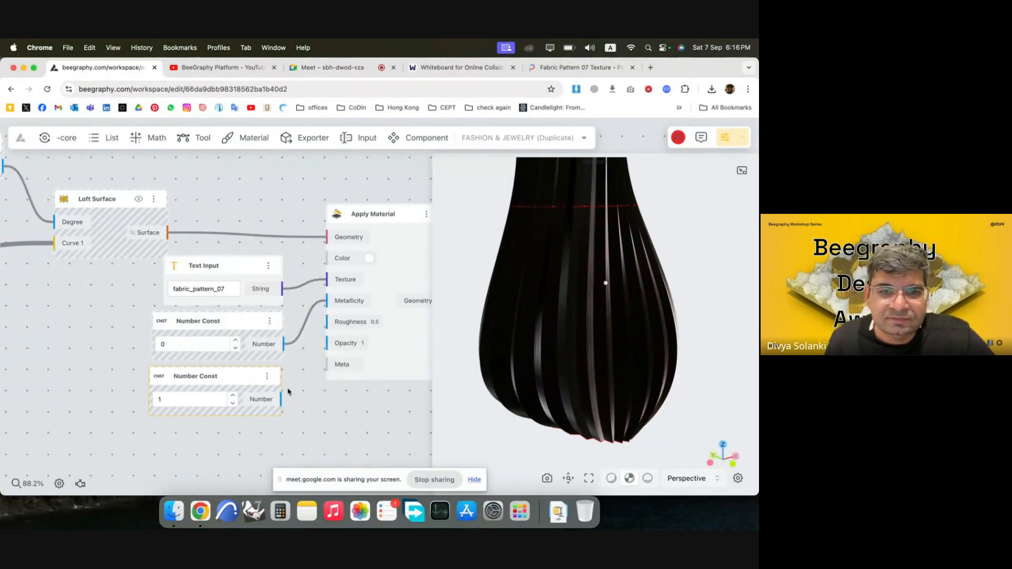
left_click_drag(337, 331, 336, 331)
Move the Apply Material node farther away from its input nodes to open up space between them.
left_click_drag(383, 358, 420, 355)
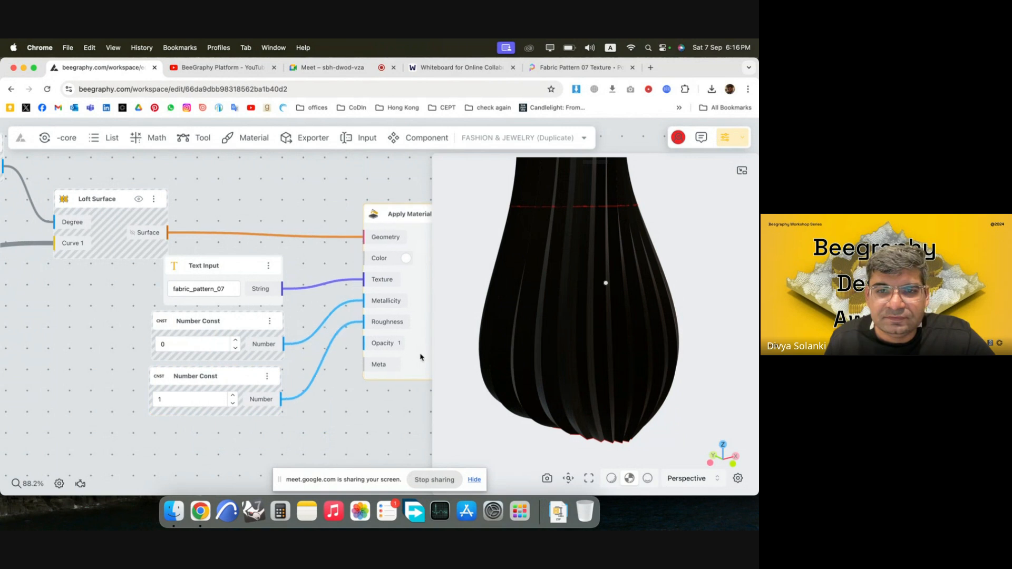
left_click_drag(633, 332, 579, 261)
scroll(181, 288, "down", 5)
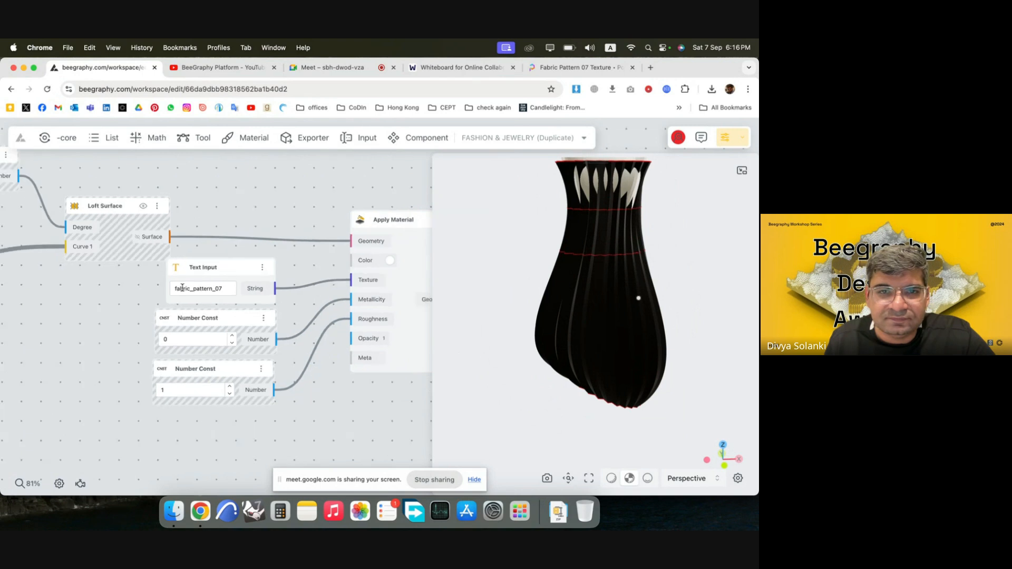
scroll(362, 330, "up", 4)
left_click_drag(324, 321, 379, 323)
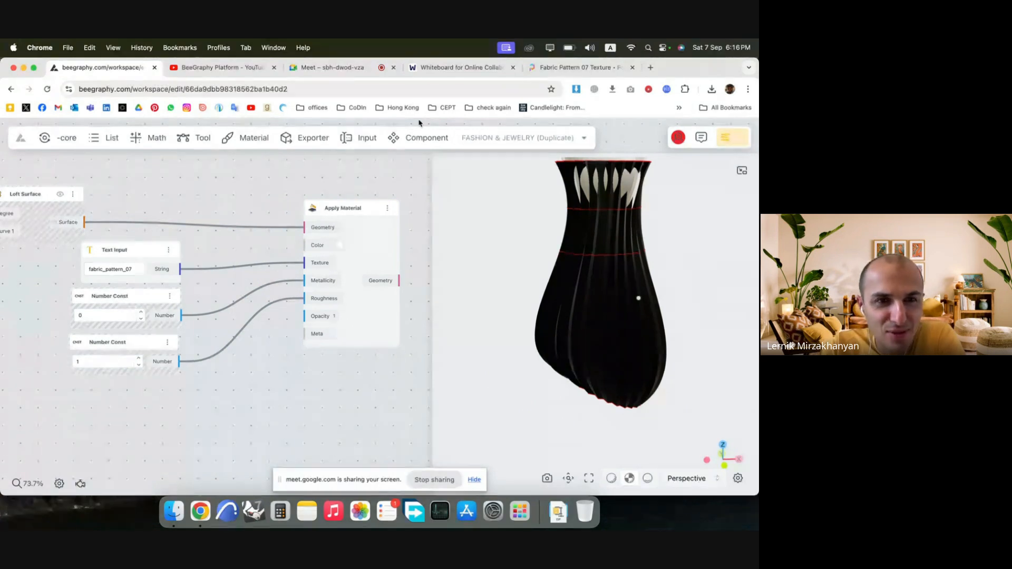
Switch to Poly Haven, return to the Fabric textures and open the Denim Fabric texture page.
left_click(578, 74)
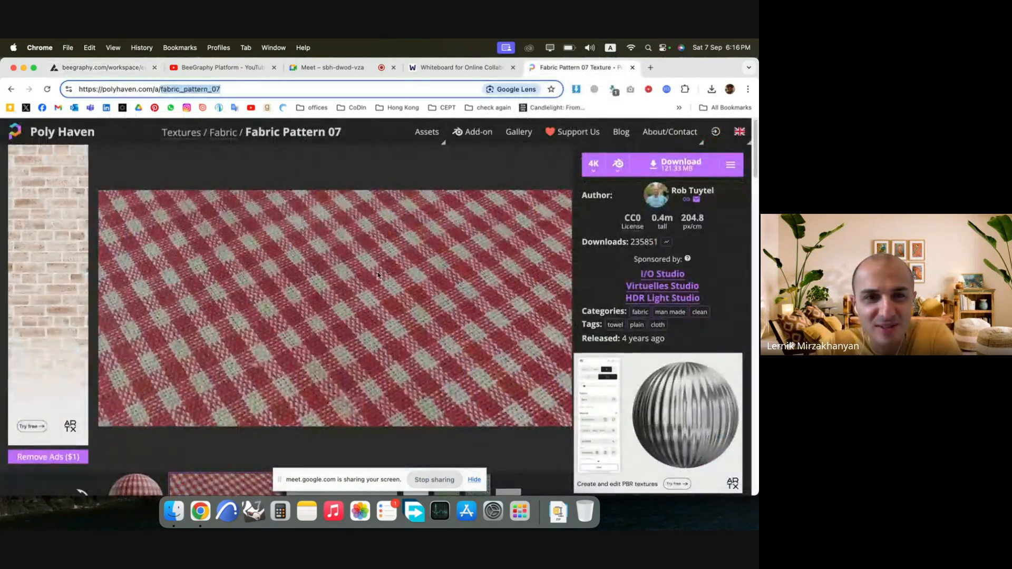
key("super+bracketleft")
scroll(377, 274, "down", 10)
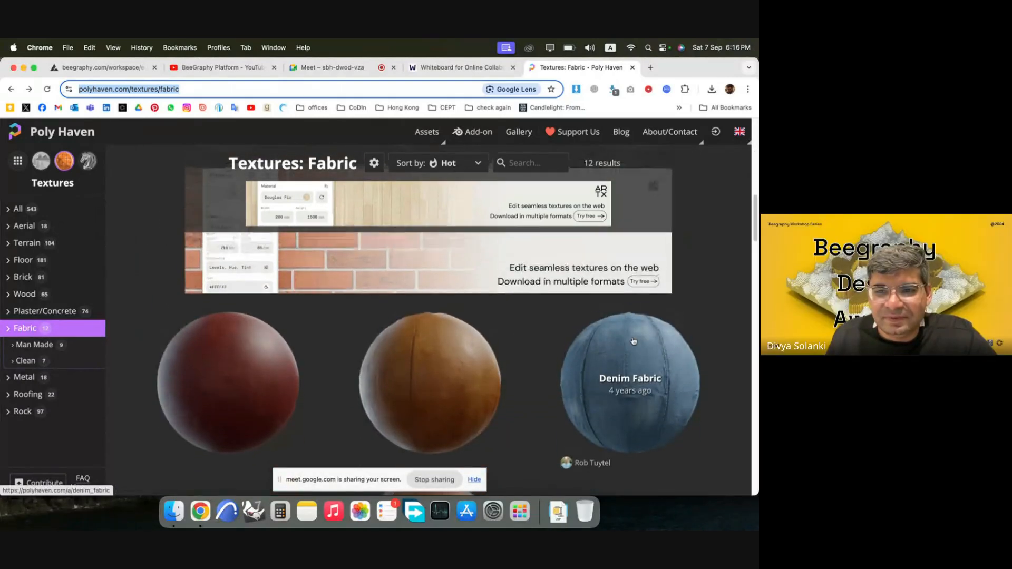
left_click(634, 342)
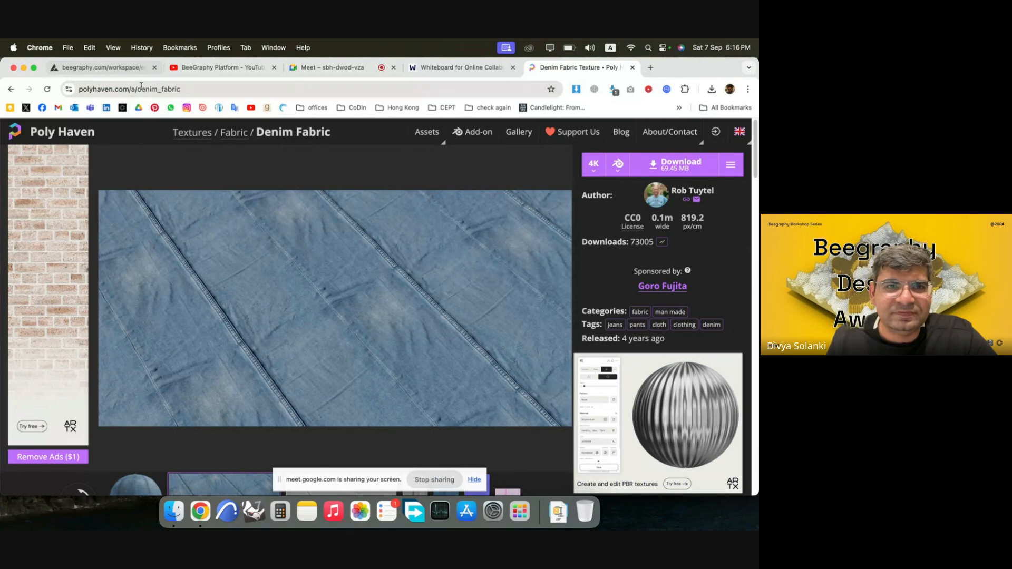
Copy the texture ID denim_fabric from the page address and paste it into the Text Input node in BeeGraphy.
double_click(216, 91)
key("super+c")
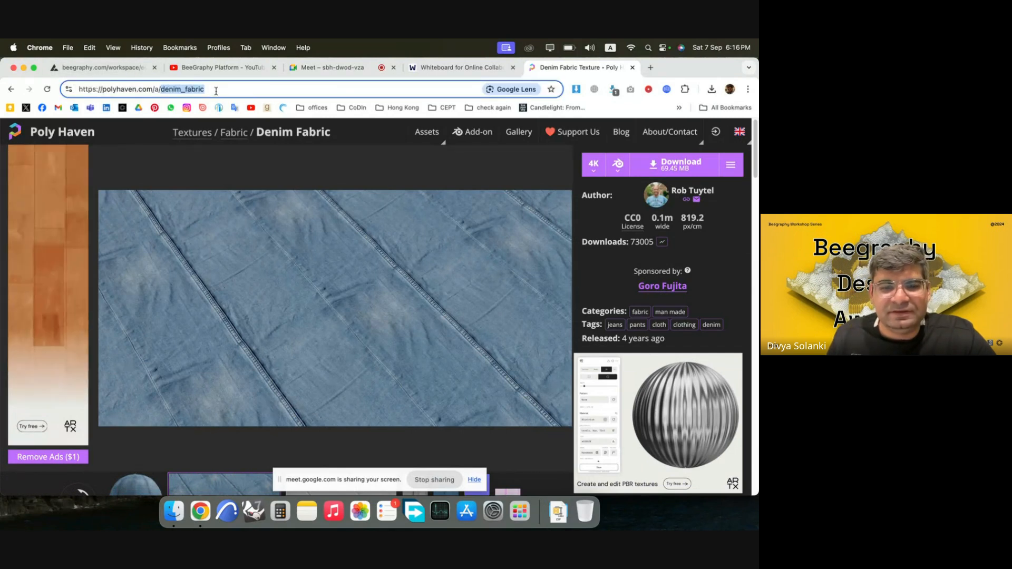
left_click(105, 68)
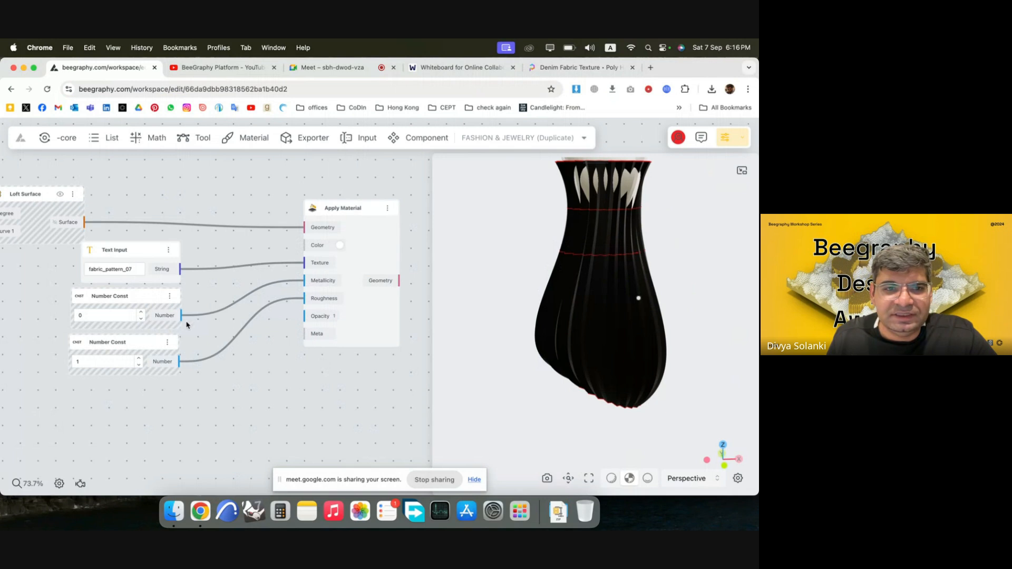
key("super+v")
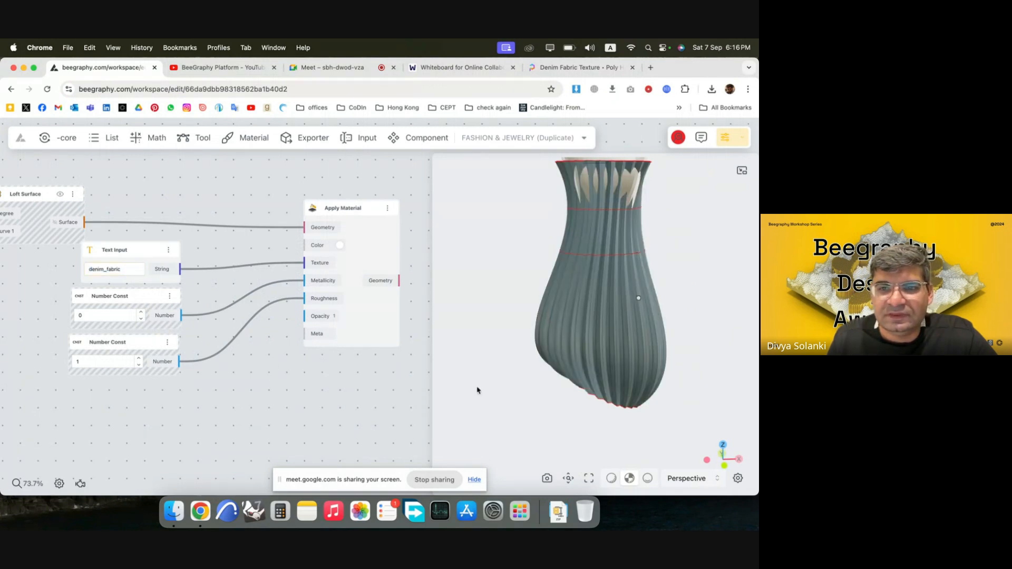
Examine the denim-textured pleated garment on the mannequin from several angles, both close up and as a whole.
scroll(621, 328, "up", 5)
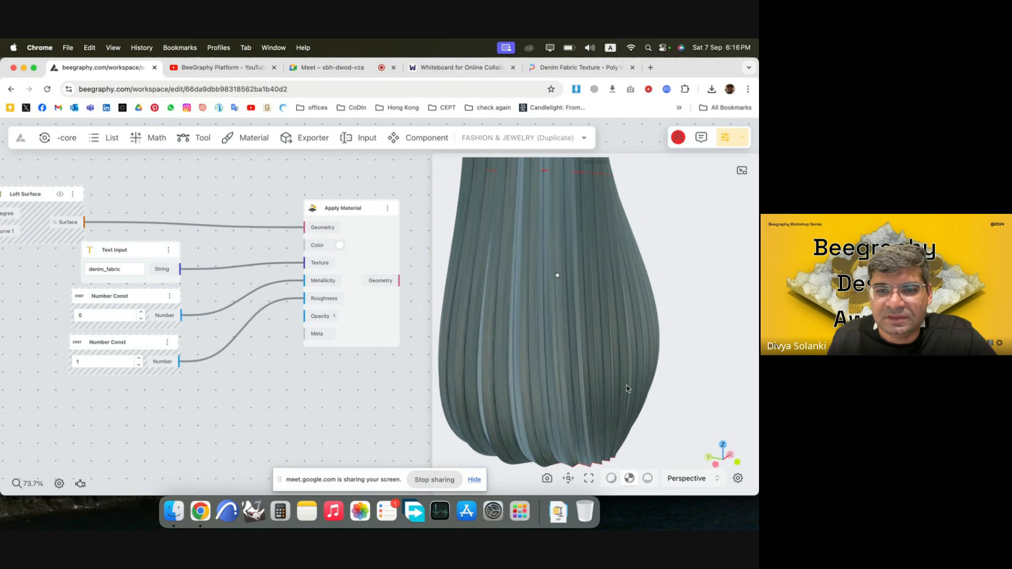
left_click_drag(546, 338, 611, 262)
scroll(591, 237, "up", 5)
right_click_drag(612, 262, 610, 380)
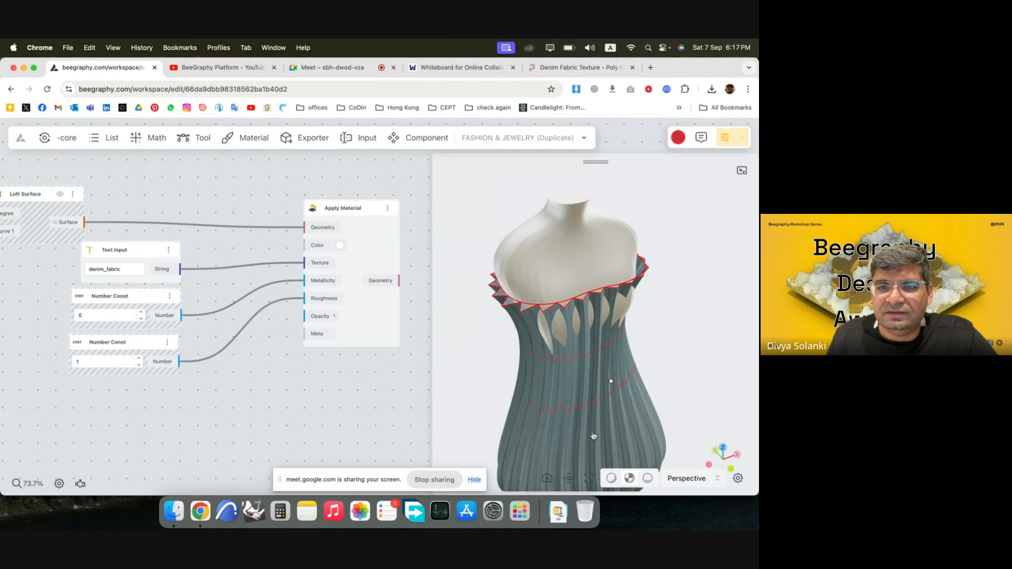
scroll(582, 257, "up", 5)
left_click_drag(611, 318, 592, 278)
scroll(610, 269, "down", 5)
right_click_drag(611, 269, 632, 377)
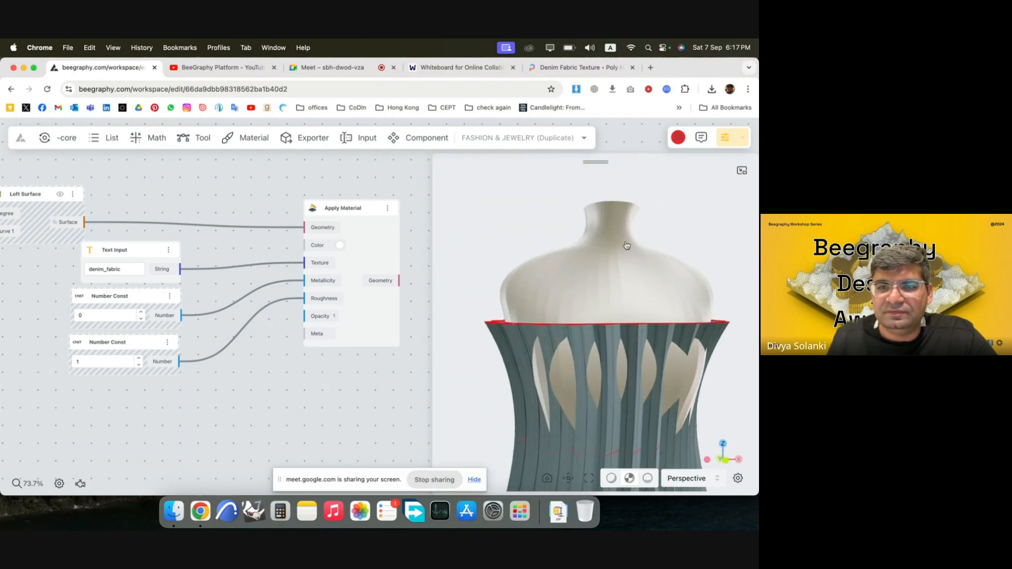
left_click_drag(626, 244, 643, 310)
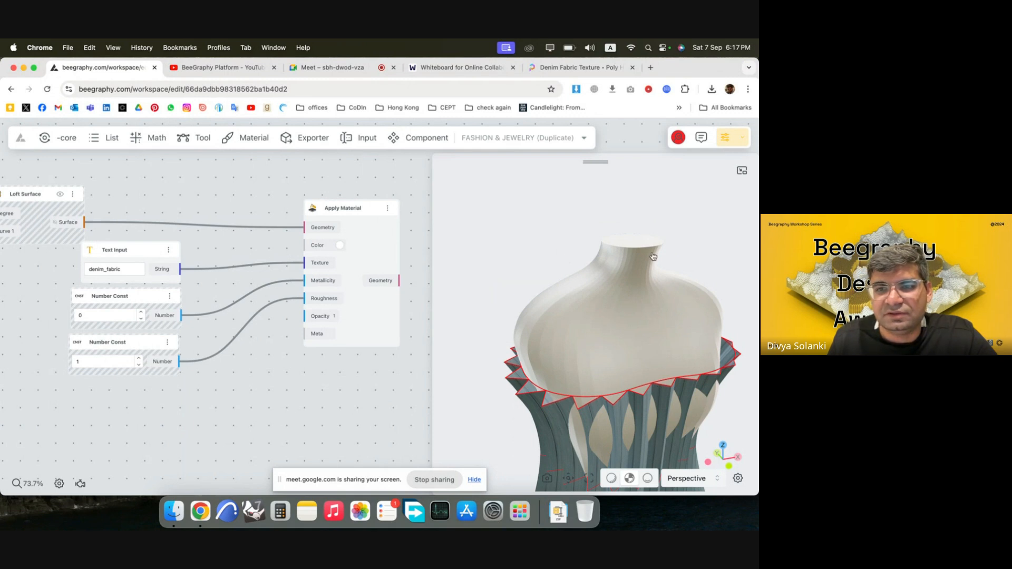
mouse_move(631, 375)
left_mouse_down()
mouse_move(619, 287)
mouse_move(626, 334)
mouse_move(642, 356)
mouse_move(630, 377)
left_mouse_up()
scroll(624, 384, "down", 2)
scroll(628, 358, "down", 5)
left_click_drag(562, 283, 576, 340)
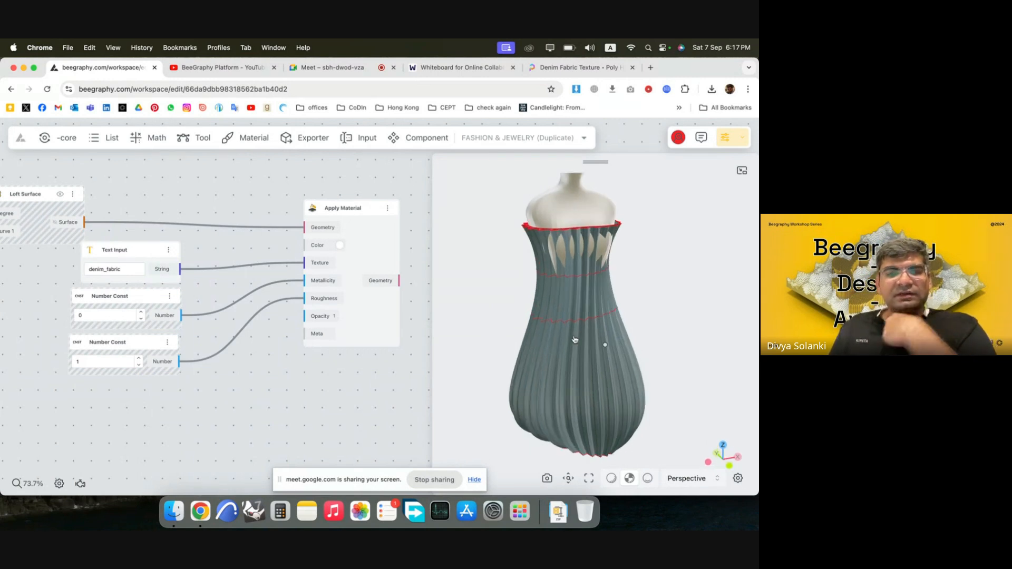
left_click_drag(594, 282, 607, 308)
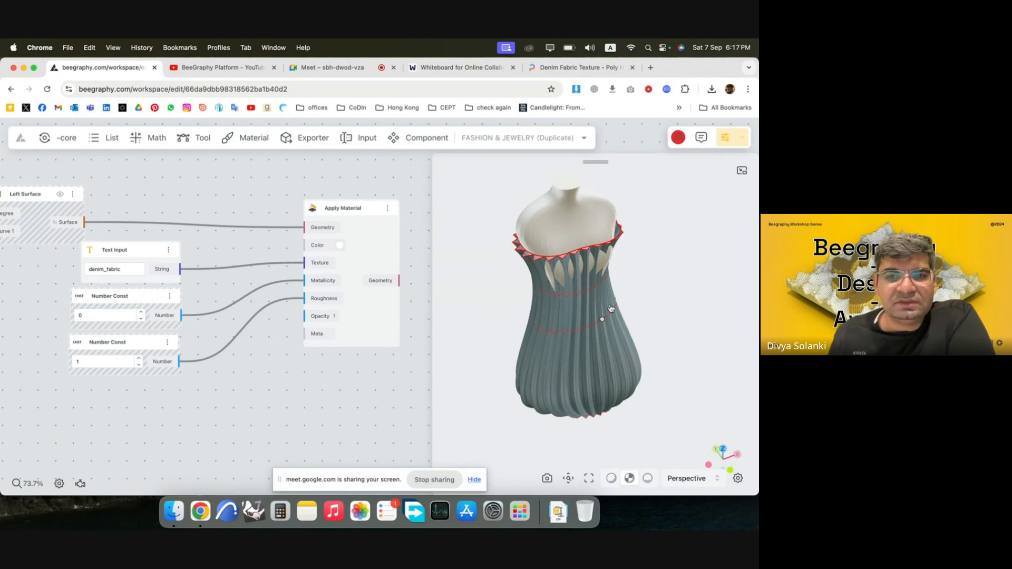
left_click_drag(631, 385, 631, 328)
left_click_drag(571, 261, 569, 362)
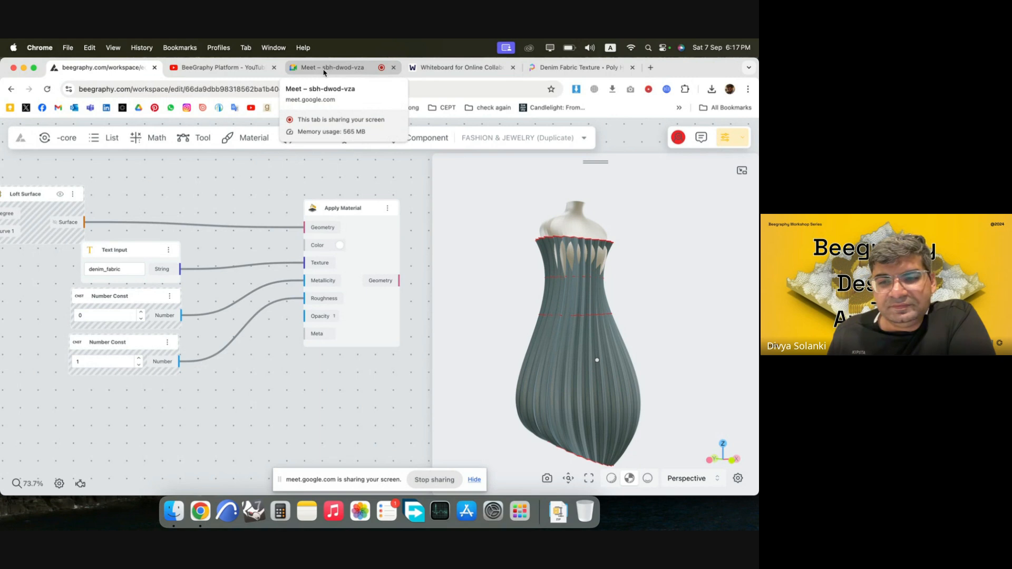
left_click_drag(590, 371, 589, 406)
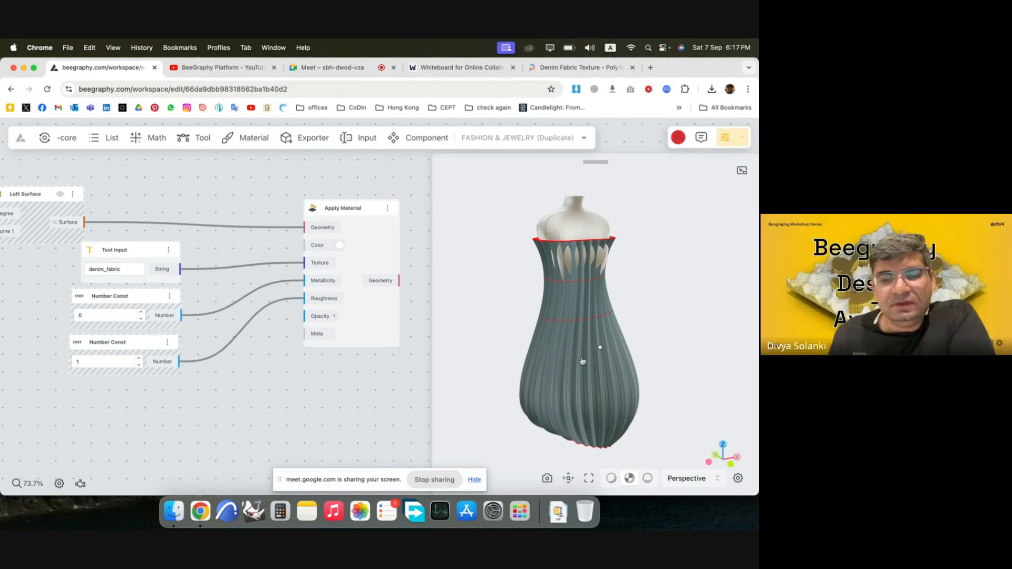
Switch to Poly Haven, look through the full Textures collection and open its Fabric category.
left_click(530, 71)
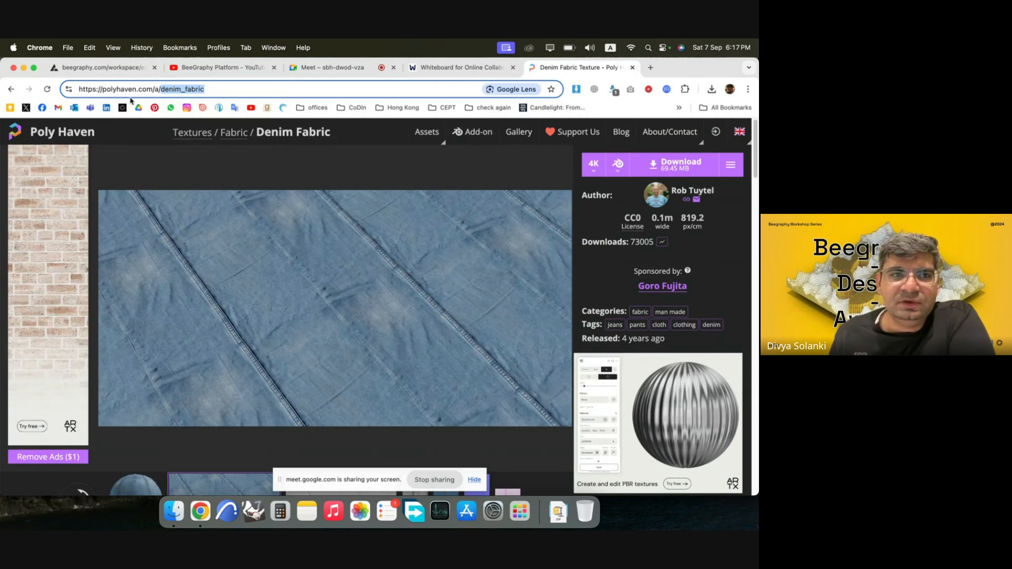
left_click(208, 138)
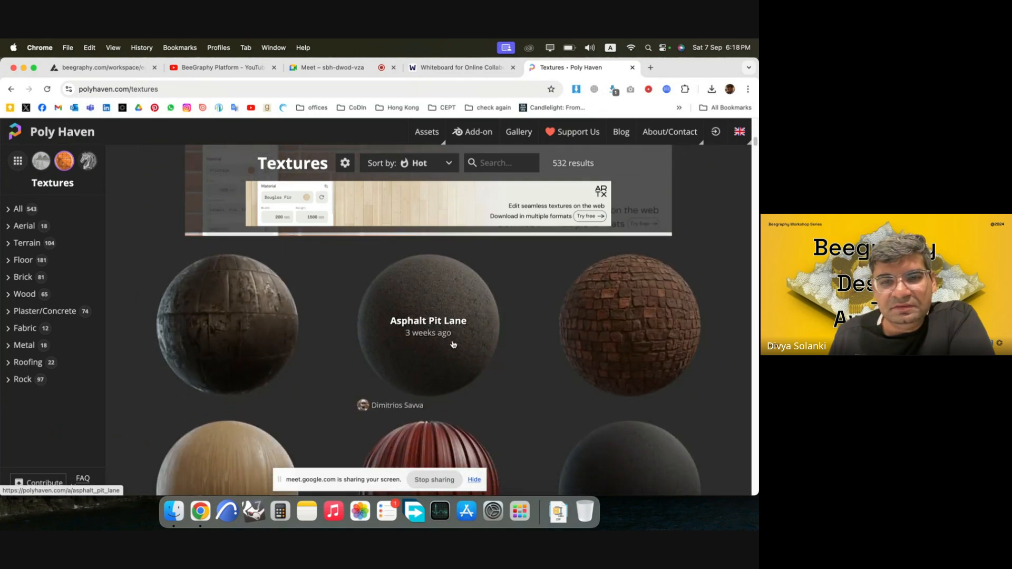
scroll(454, 345, "down", 5)
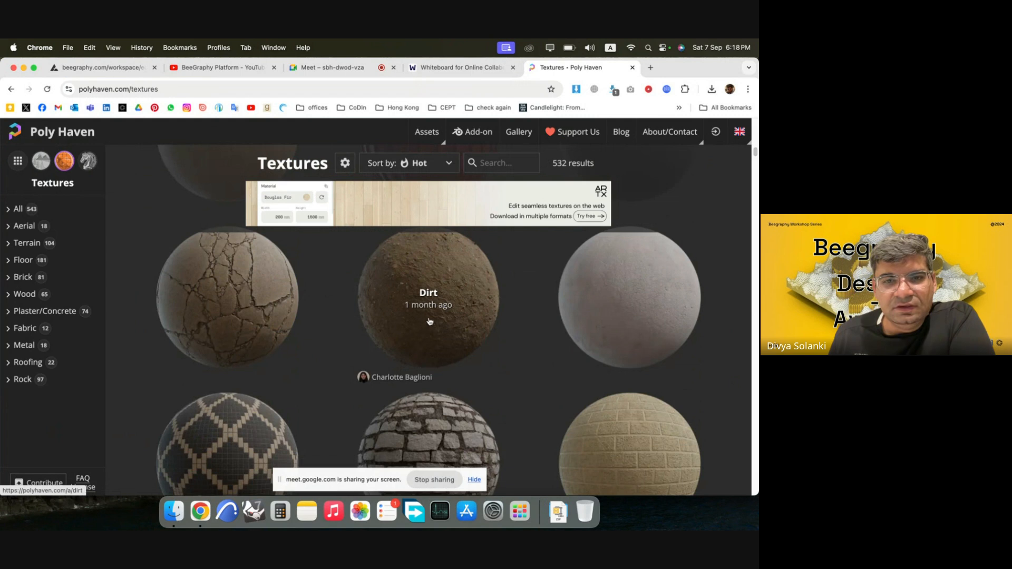
scroll(430, 321, "down", 7)
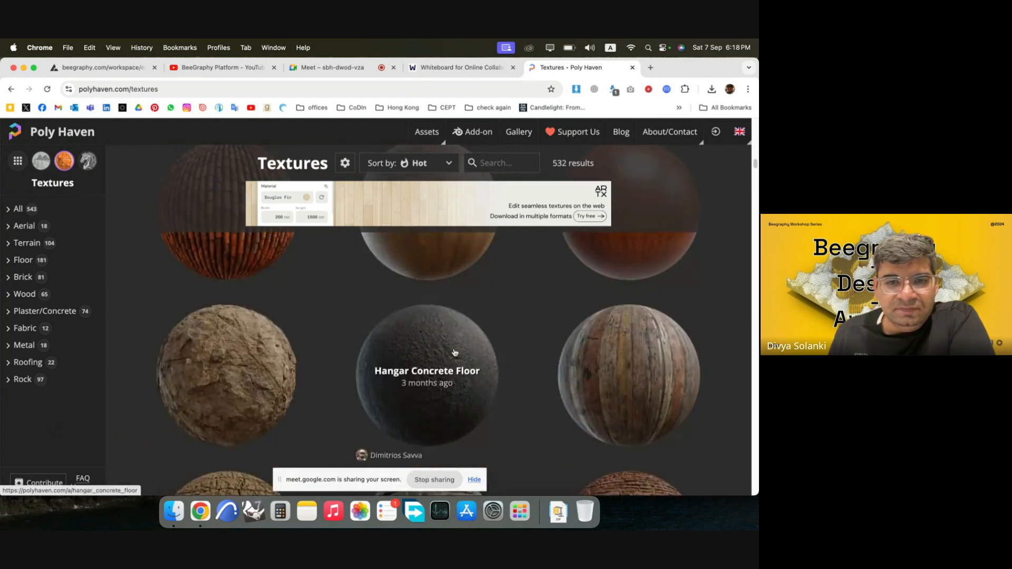
scroll(455, 352, "down", 10)
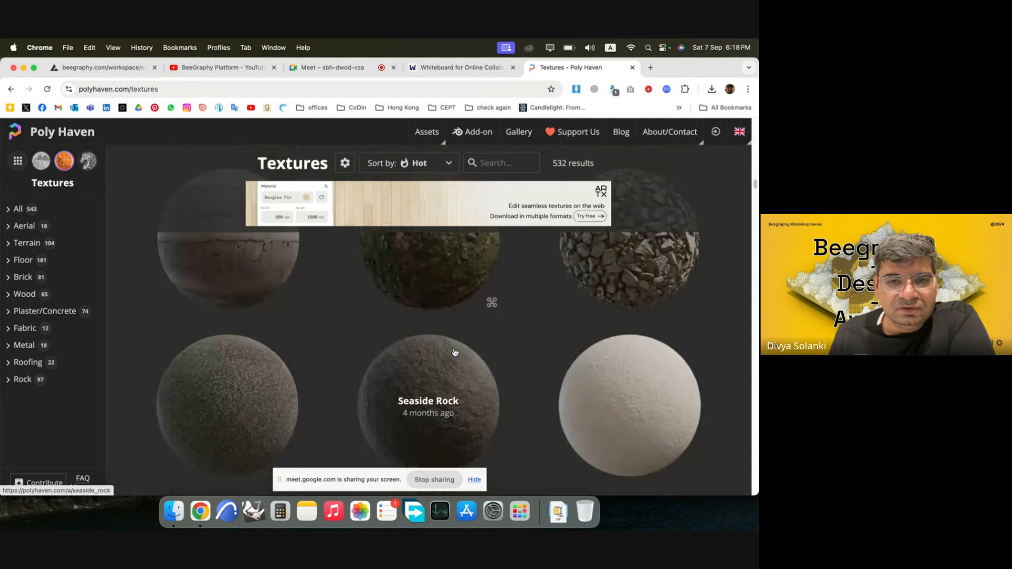
left_click(24, 329)
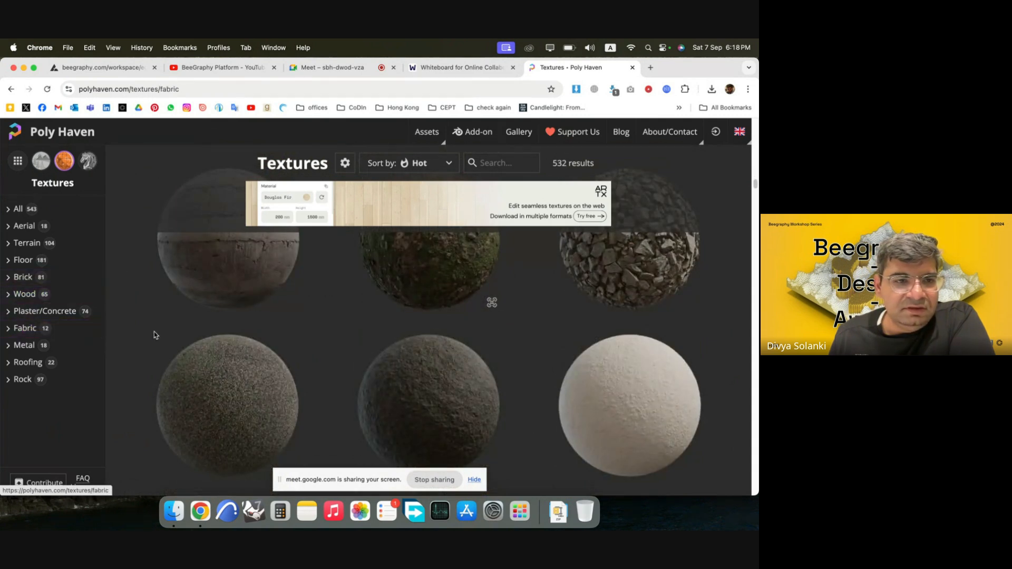
Open the Brown Leather texture from the Fabric category and copy its ID brown_leather from the page address.
scroll(445, 365, "down", 3)
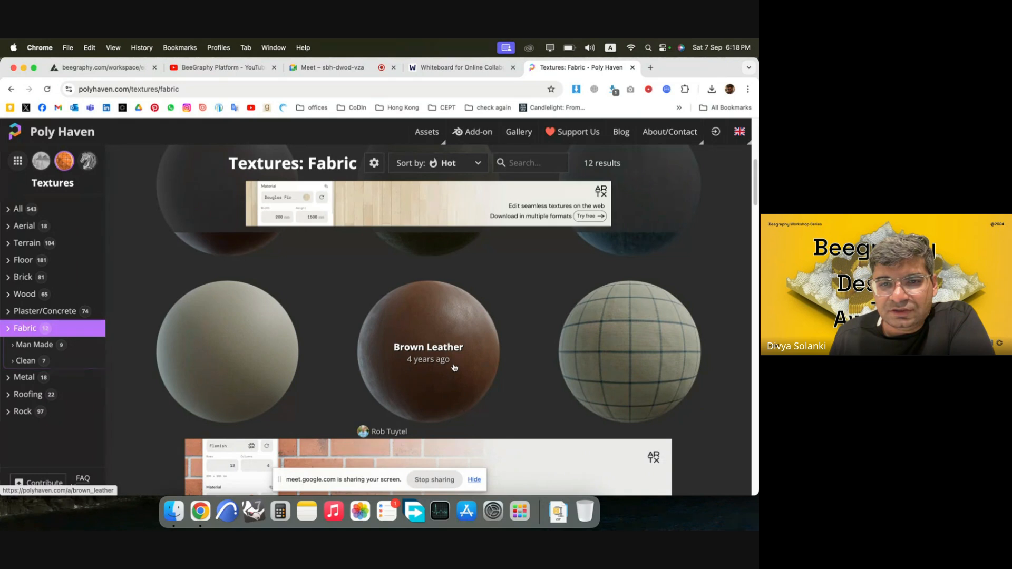
left_click(453, 329)
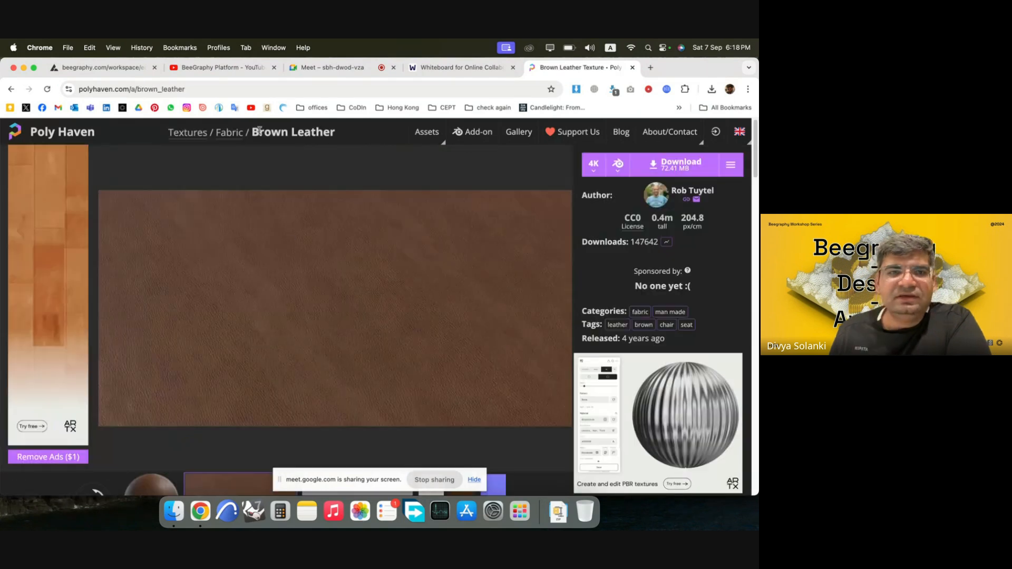
left_click(193, 90)
double_click(193, 90)
key("super+c")
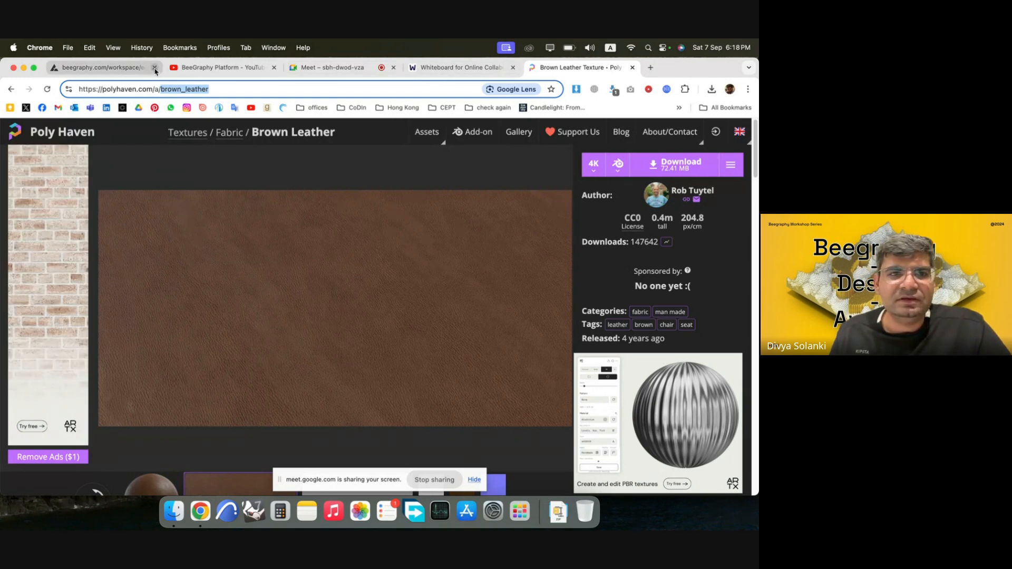
Switch to BeeGraphy, replace the Text Input node's texture ID with brown_leather and inspect the garment up close.
left_click(124, 68)
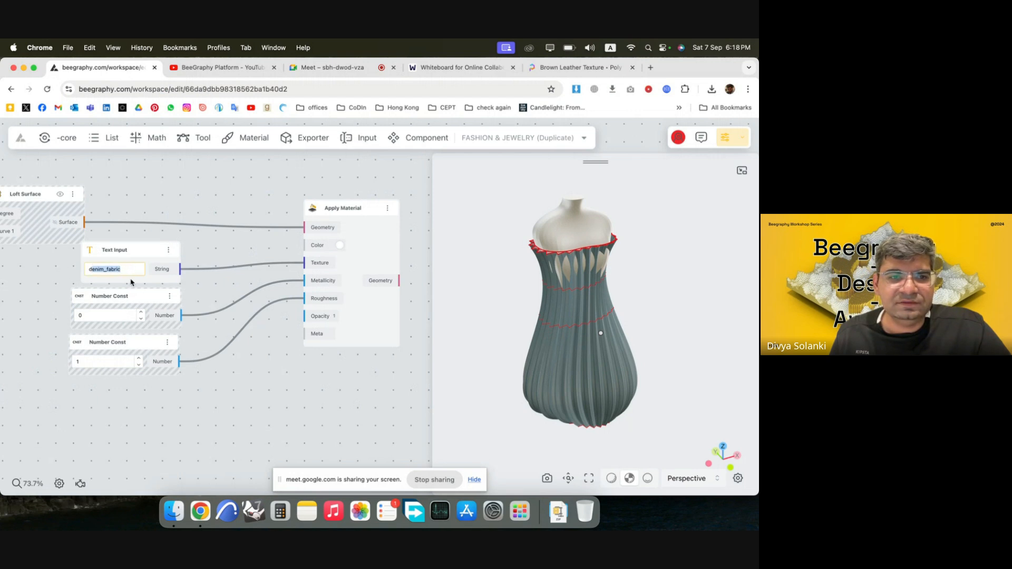
key("super+v")
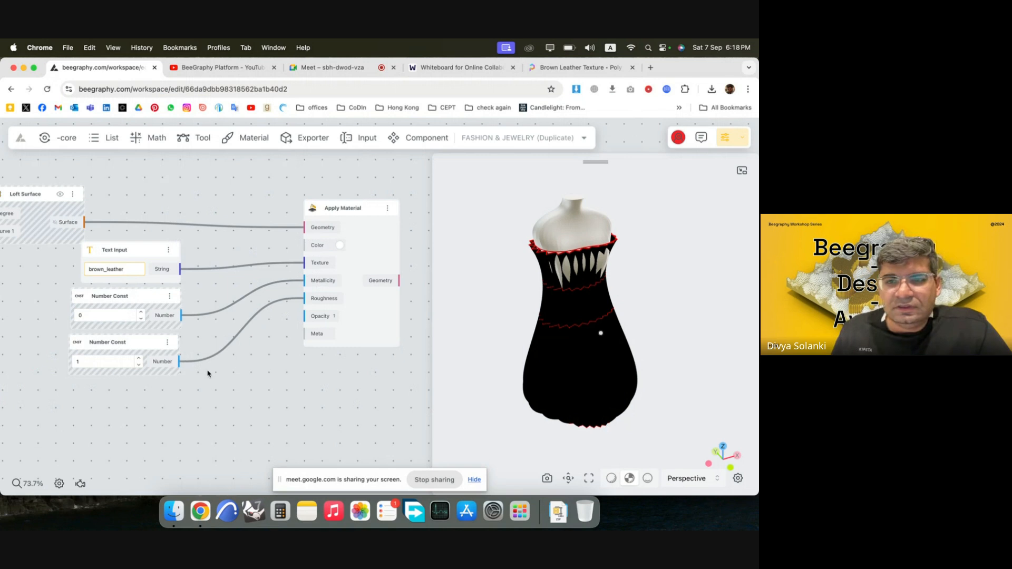
scroll(533, 345, "up", 10)
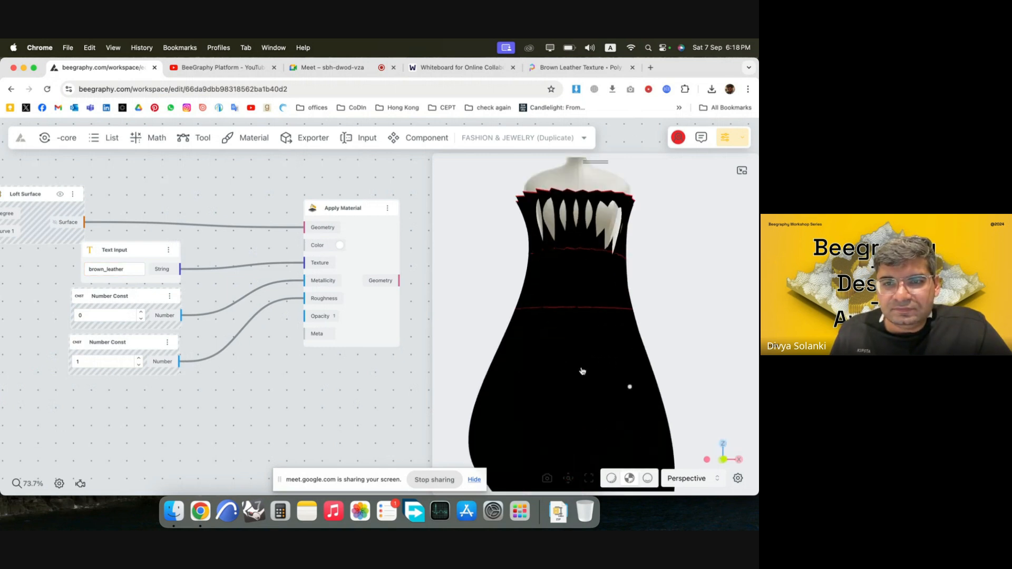
left_click_drag(668, 393, 620, 409)
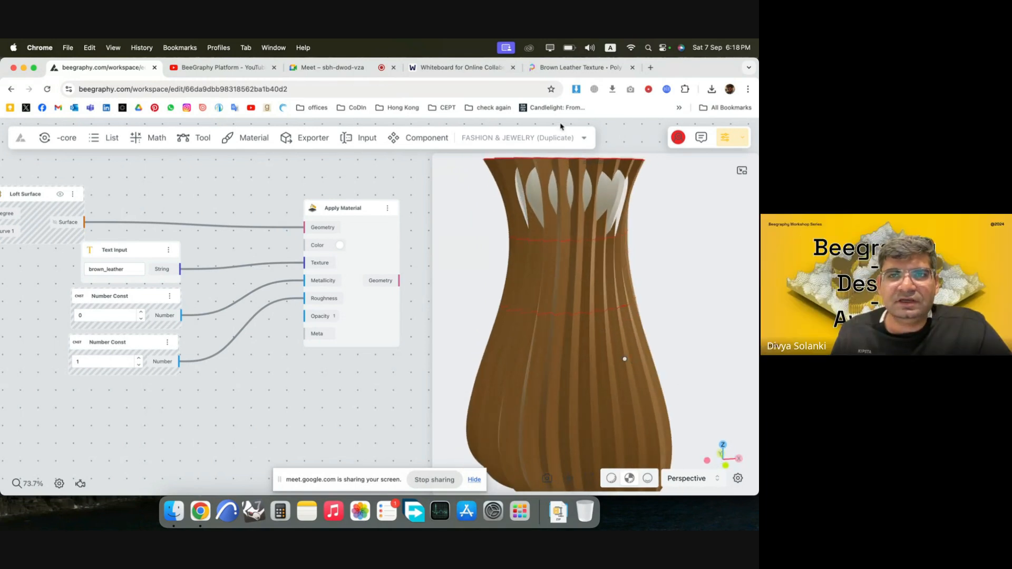
Switch to Poly Haven, return to the Fabric textures and look through the whole category.
left_click(577, 67)
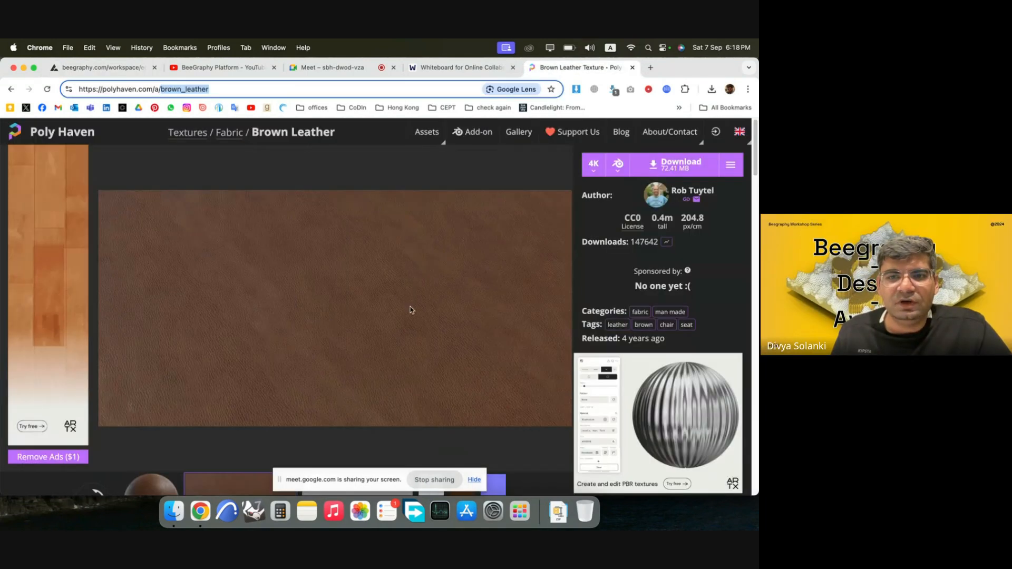
left_click(11, 90)
scroll(474, 305, "down", 10)
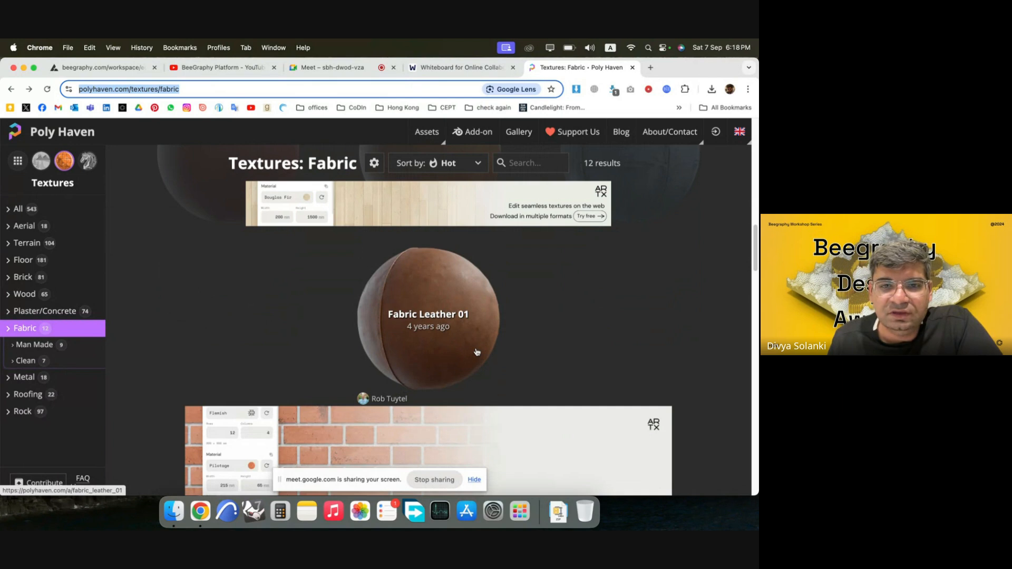
scroll(480, 360, "down", 5)
scroll(480, 362, "up", 12)
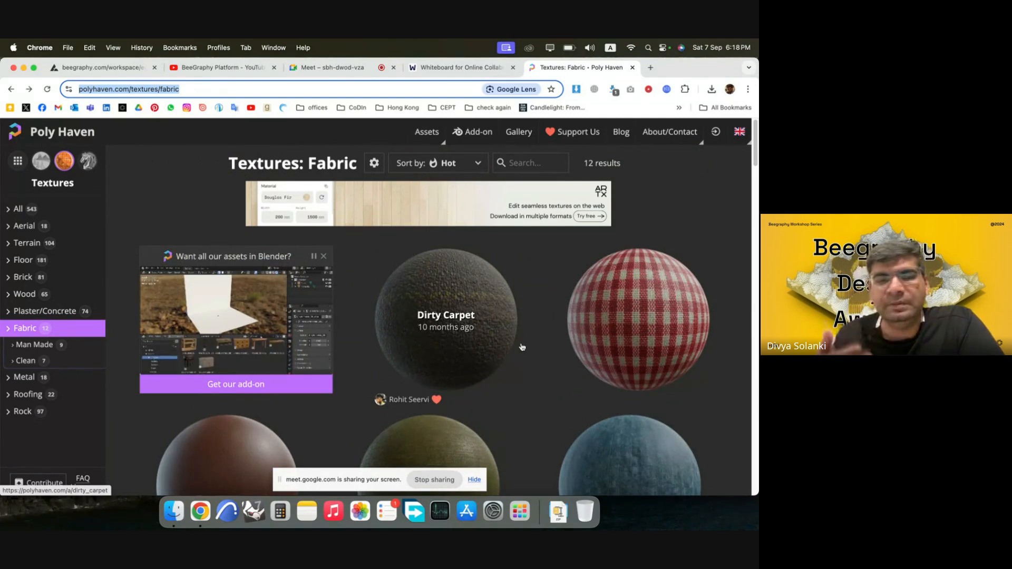
Switch back to the BeeGraphy workspace by way of the Google Meet page and close the floating meeting window.
left_click(333, 72)
left_click(137, 68)
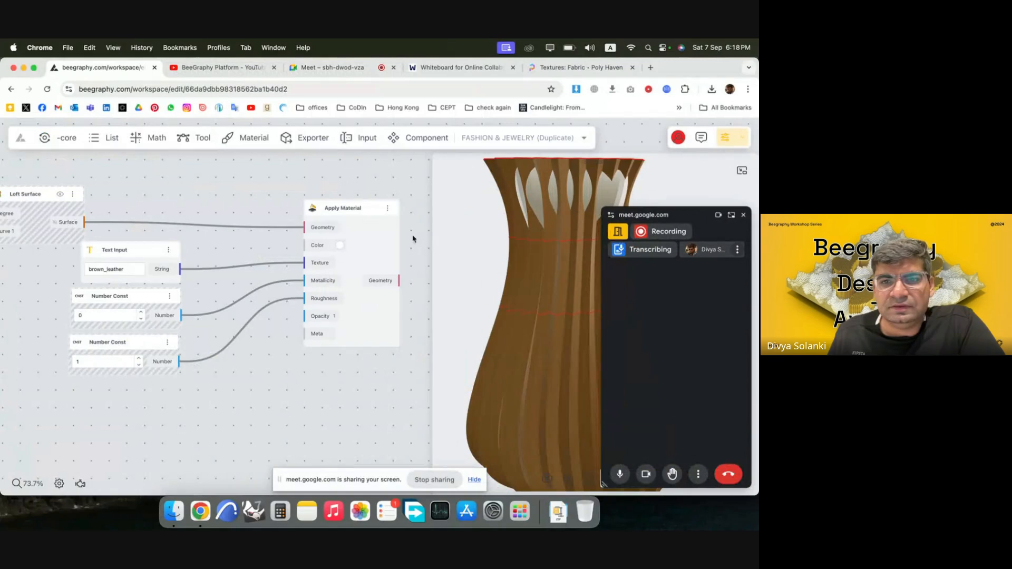
scroll(495, 274, "down", 5)
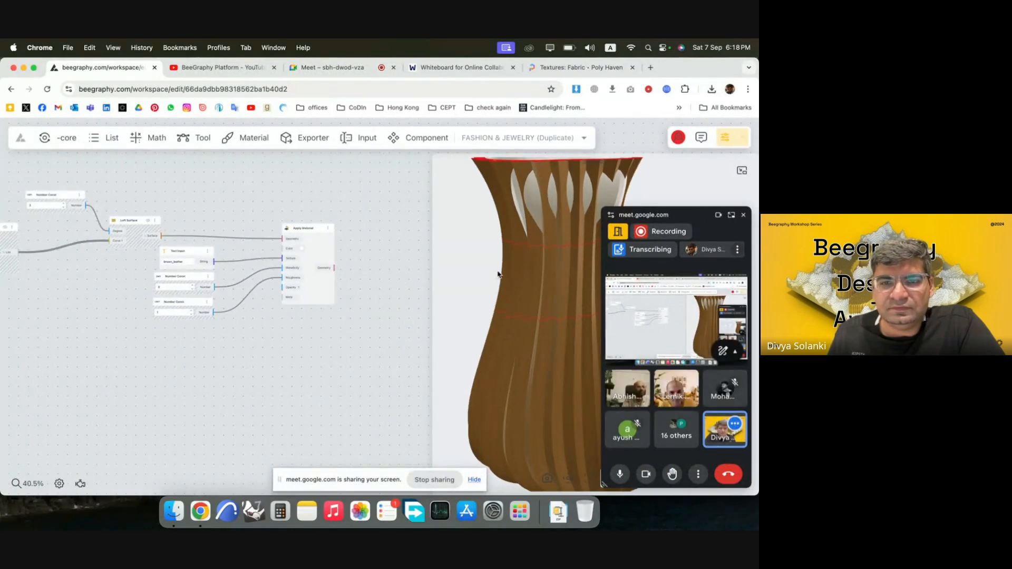
left_click(744, 215)
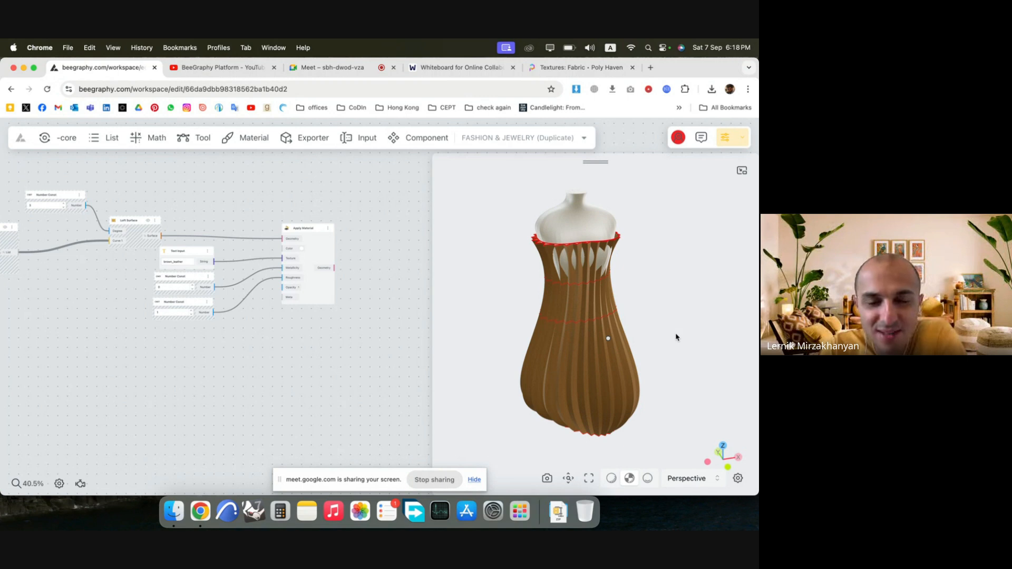
Examine the brown leather garment on the mannequin from the back and the side.
left_click_drag(572, 295, 702, 297)
left_click_drag(610, 322, 656, 314)
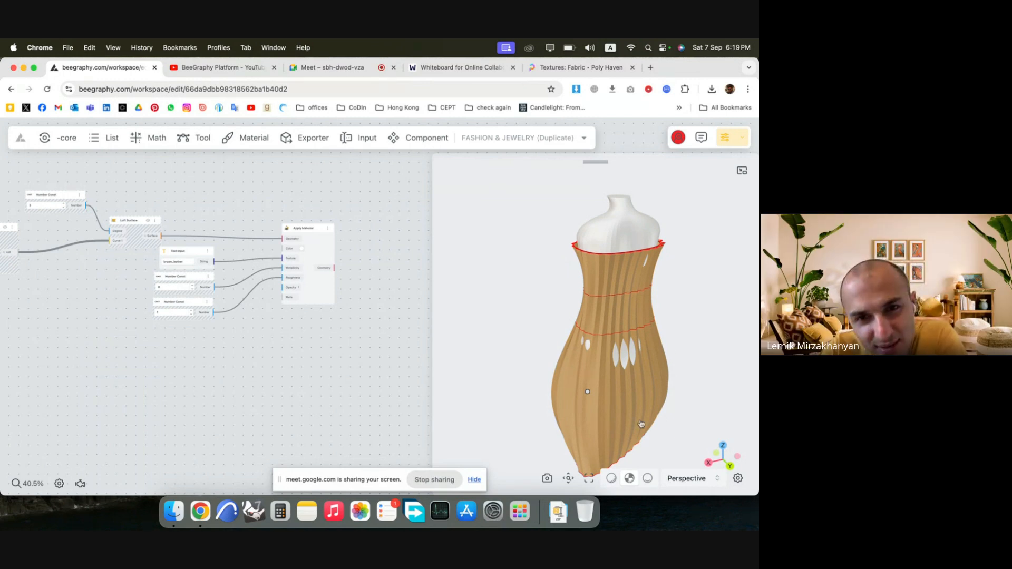
left_click_drag(641, 424, 698, 407)
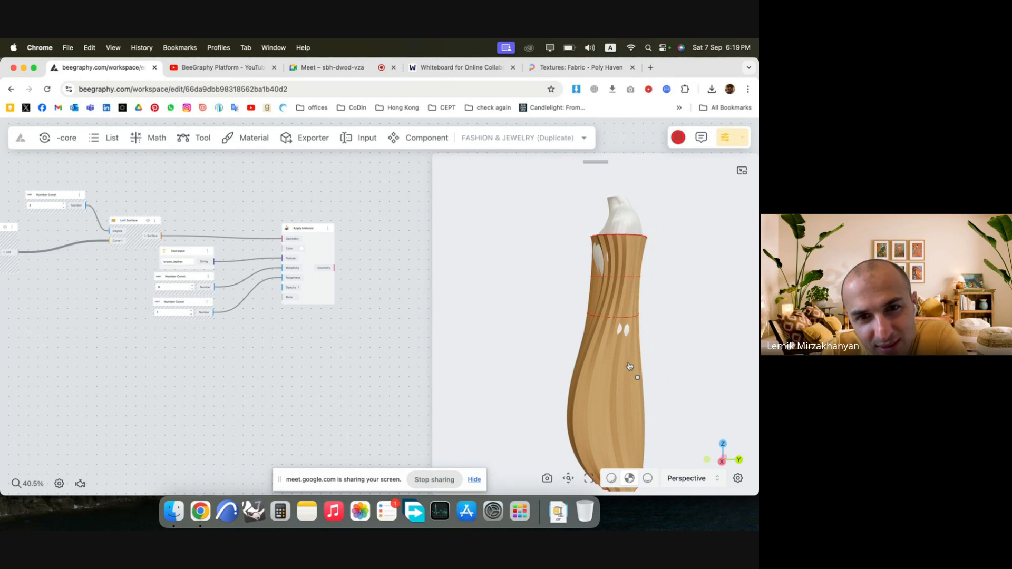
Reshape the third section curve in its Curve Editor by pulling the upper-right control point outward.
scroll(402, 315, "down", 6)
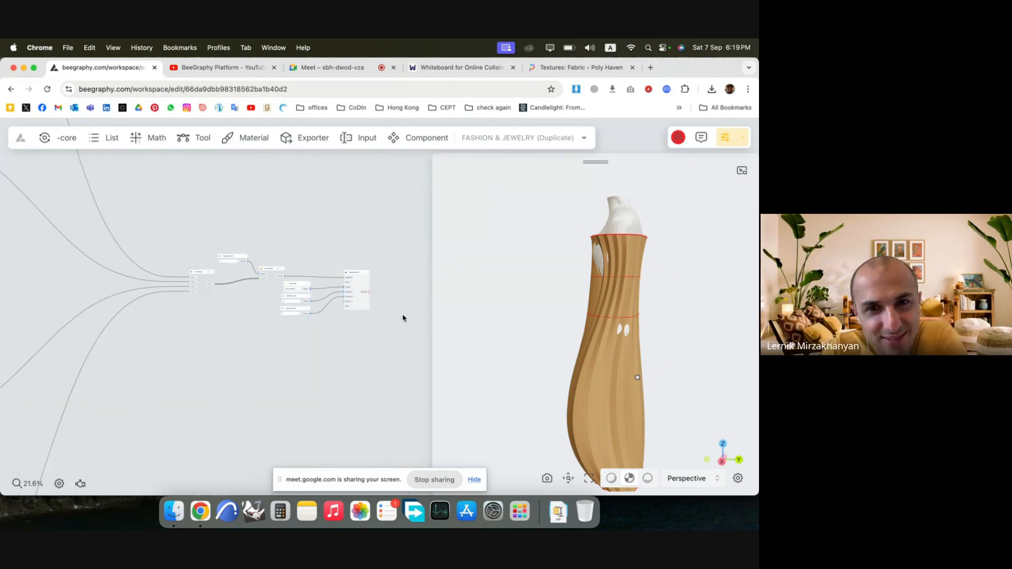
scroll(403, 318, "down", 5)
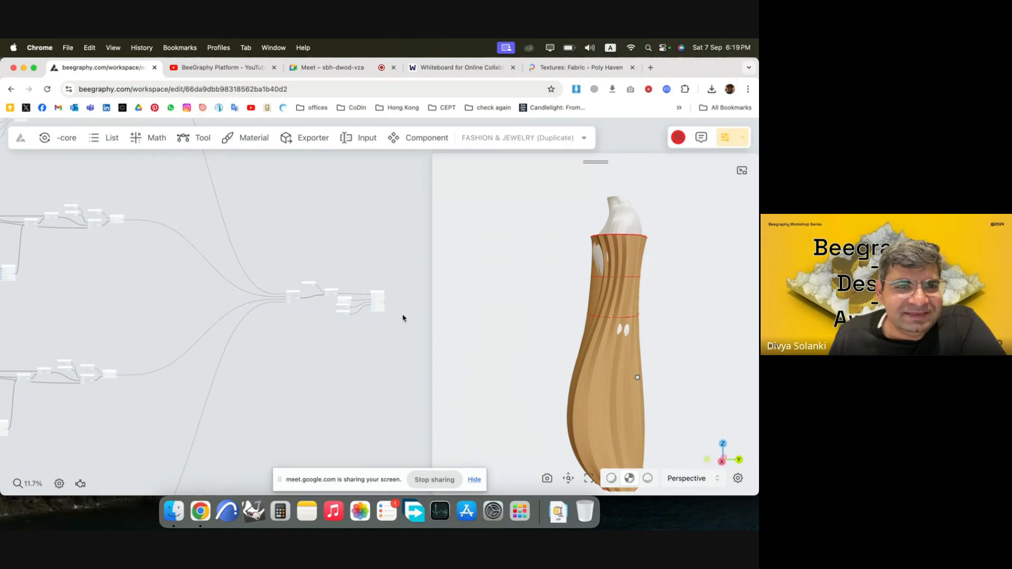
scroll(403, 318, "down", 6)
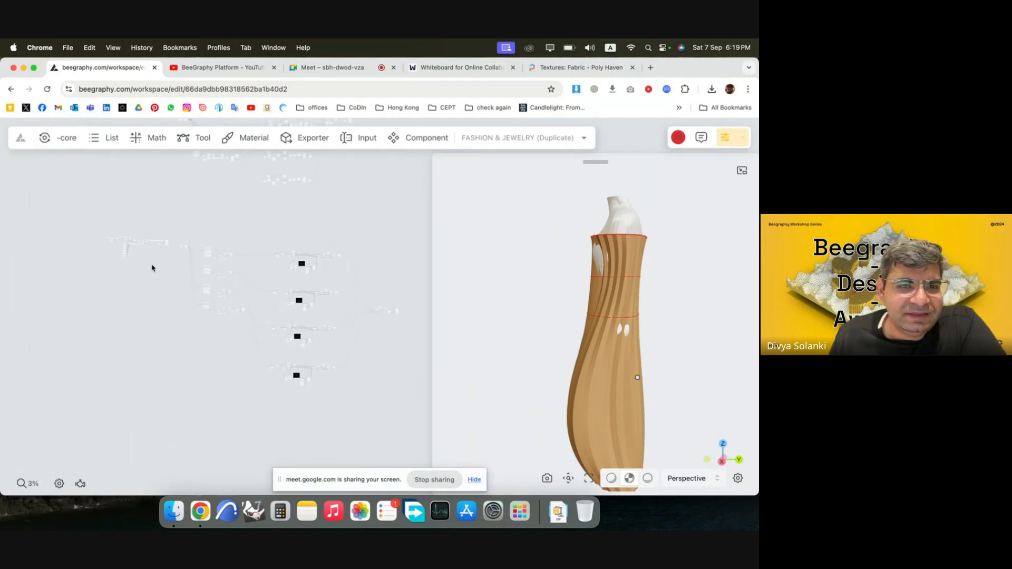
left_click_drag(152, 267, 338, 281)
scroll(165, 271, "up", 5)
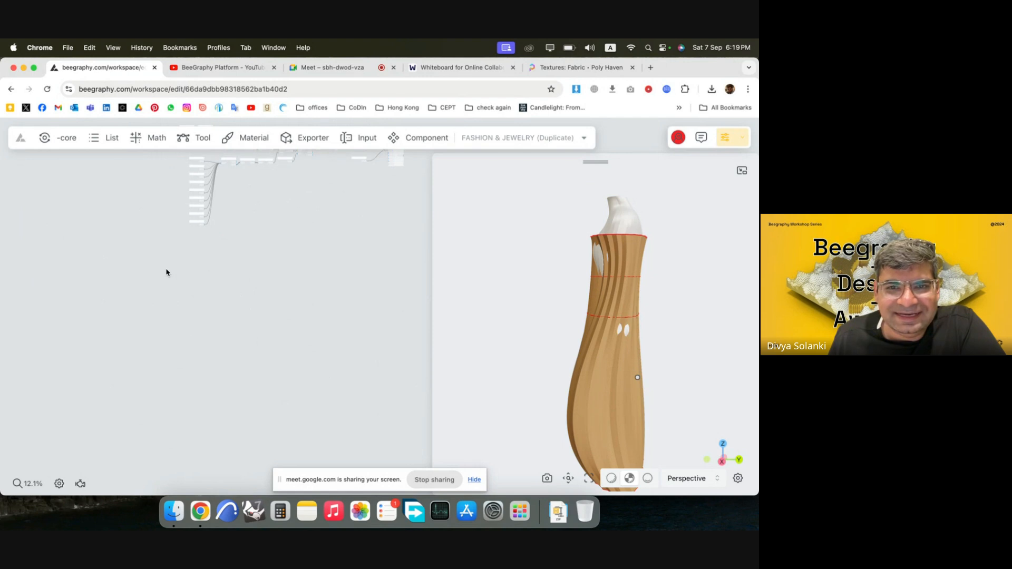
scroll(167, 272, "down", 5)
scroll(390, 282, "up", 5)
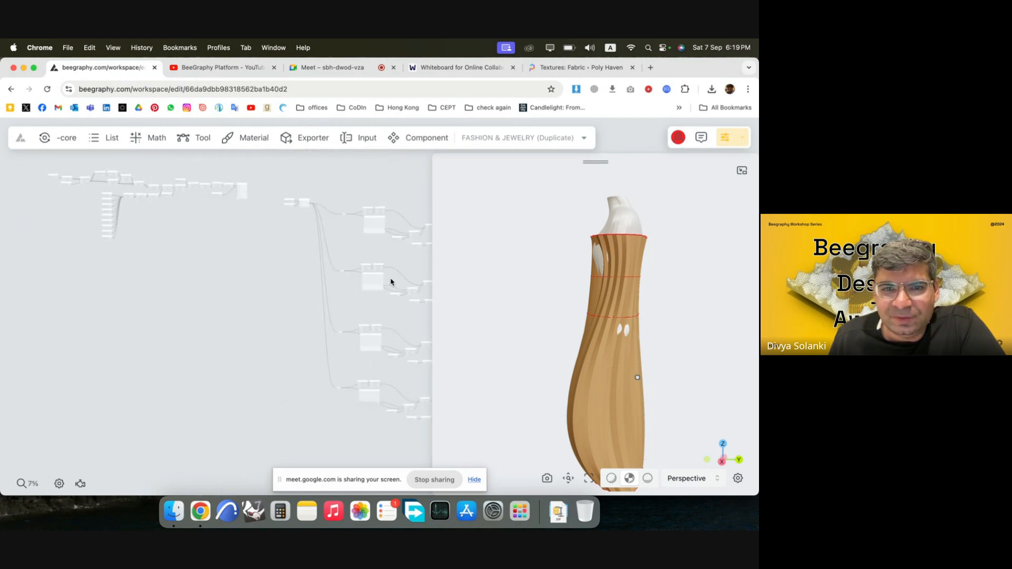
scroll(397, 285, "up", 3)
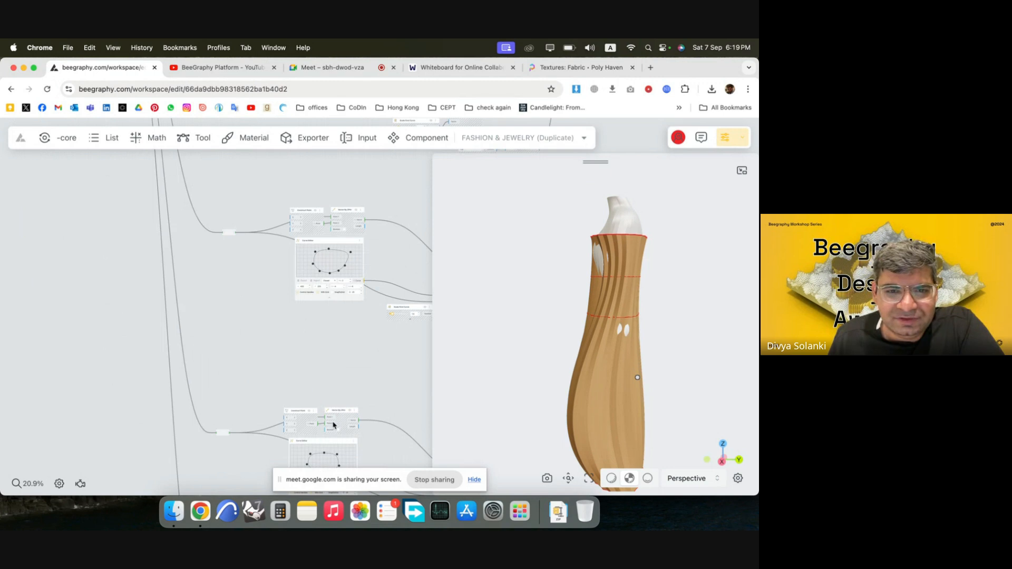
scroll(227, 270, "down", 3)
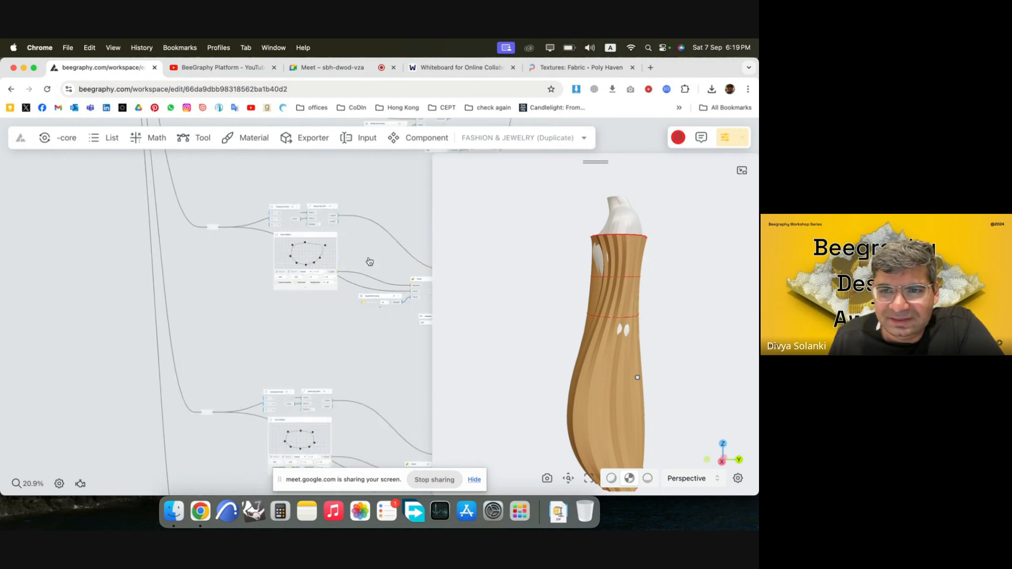
scroll(263, 321, "up", 3)
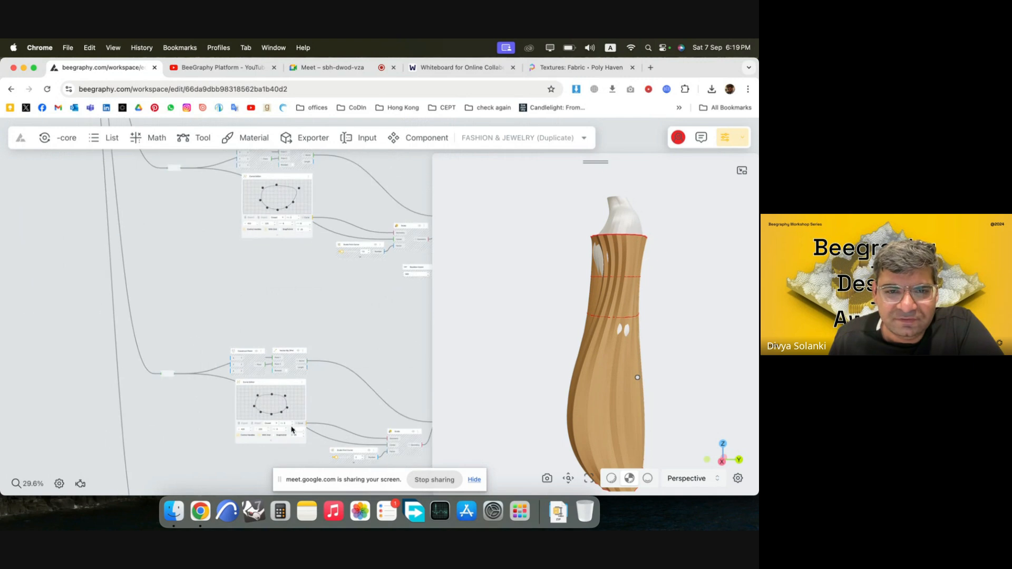
scroll(292, 430, "down", 2)
scroll(292, 430, "down", 3)
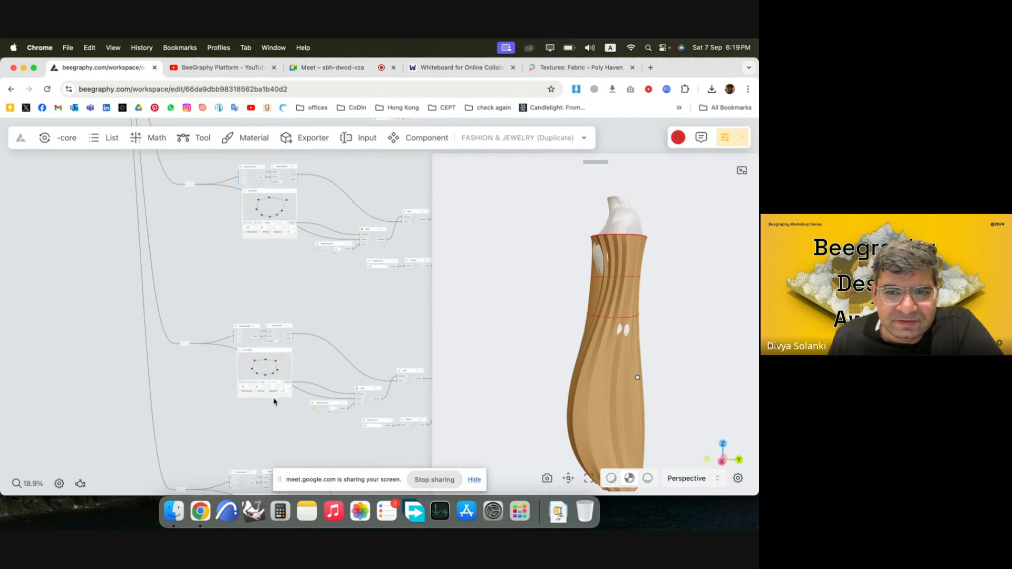
scroll(279, 388, "up", 6)
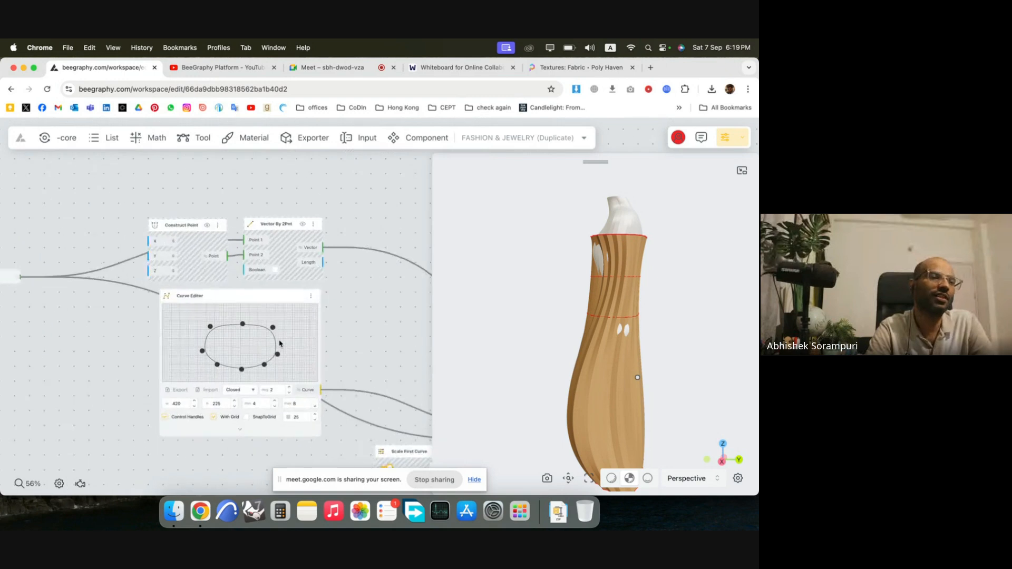
left_click_drag(272, 323, 291, 310)
left_click_drag(230, 318, 283, 316)
Examine the reshaped garment from several angles and look over the rows of section curve nodes in the graph.
left_click_drag(570, 360, 667, 370)
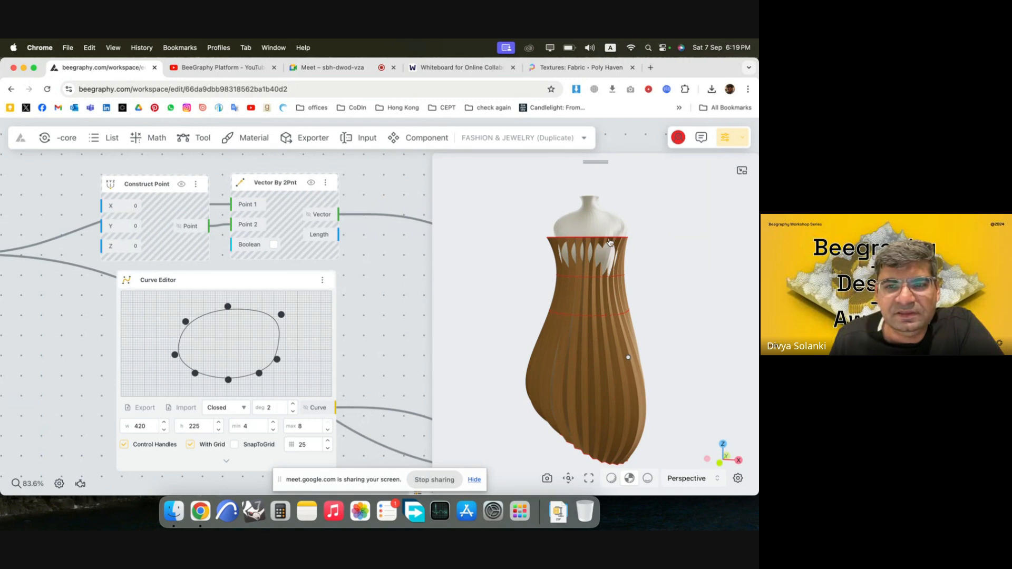
mouse_move(610, 243)
left_mouse_down()
mouse_move(571, 271)
mouse_move(607, 229)
left_mouse_up()
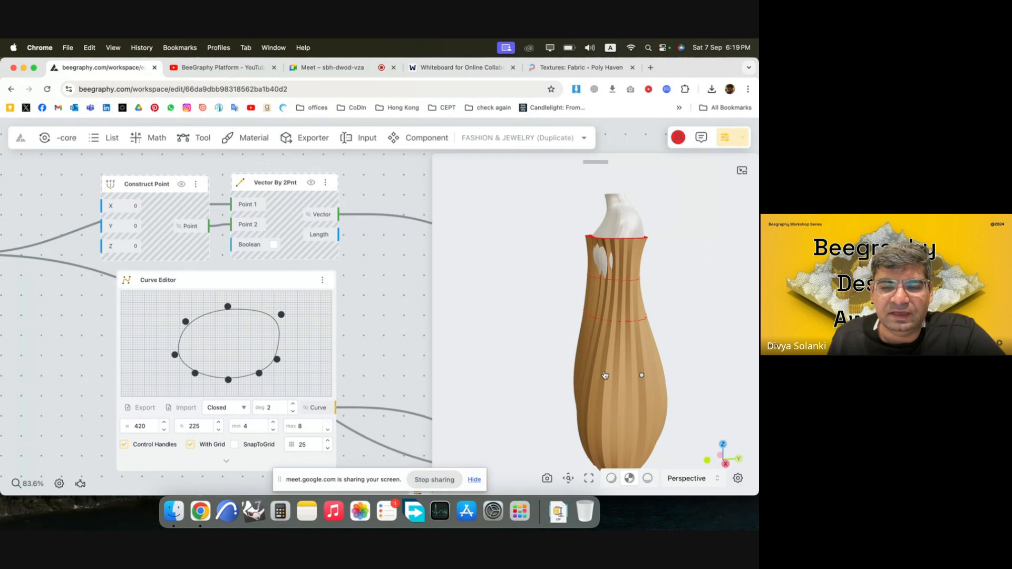
left_click_drag(606, 375, 614, 425)
left_click_drag(613, 272, 596, 364)
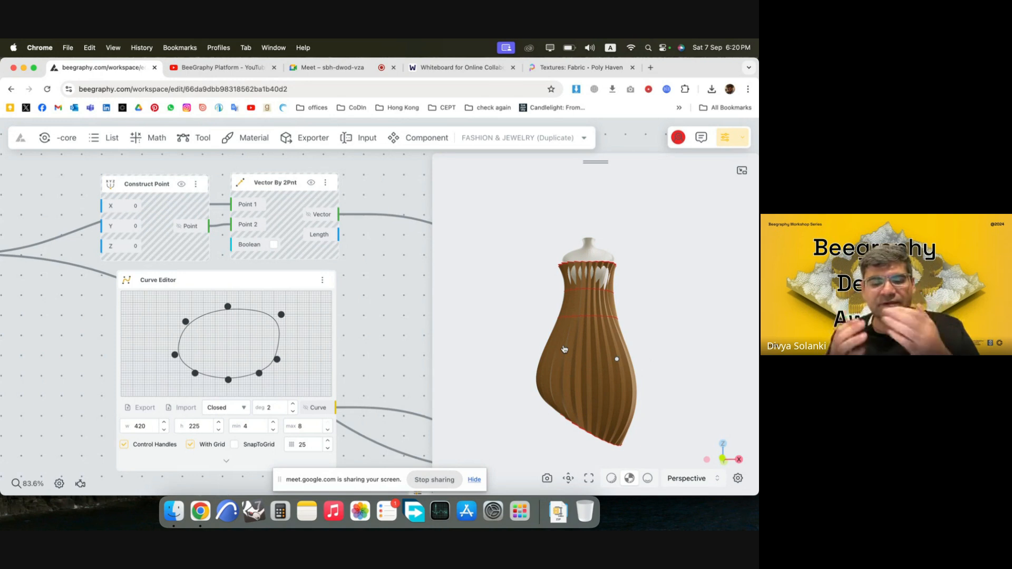
scroll(257, 283, "down", 7)
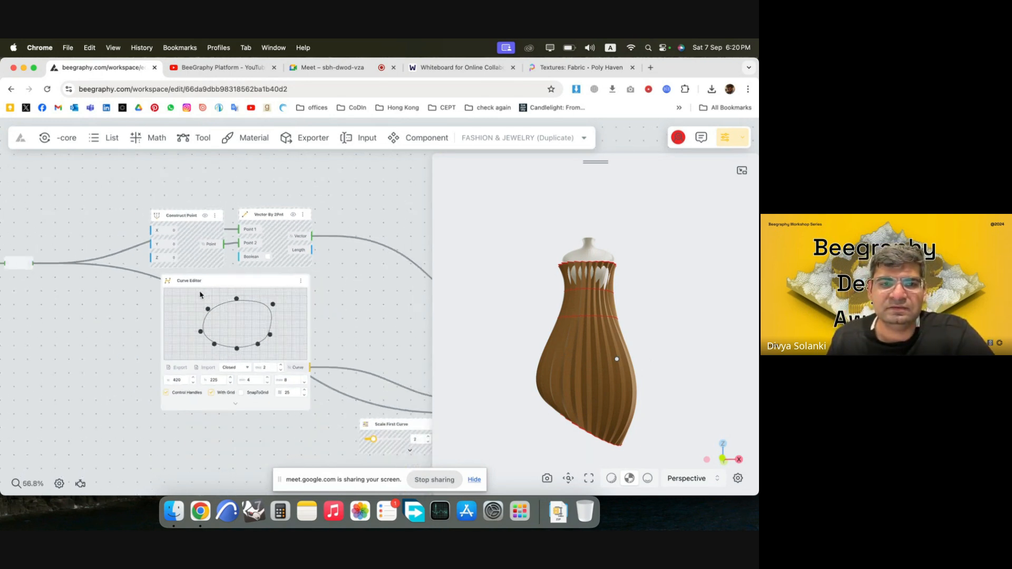
left_click_drag(579, 352, 678, 373)
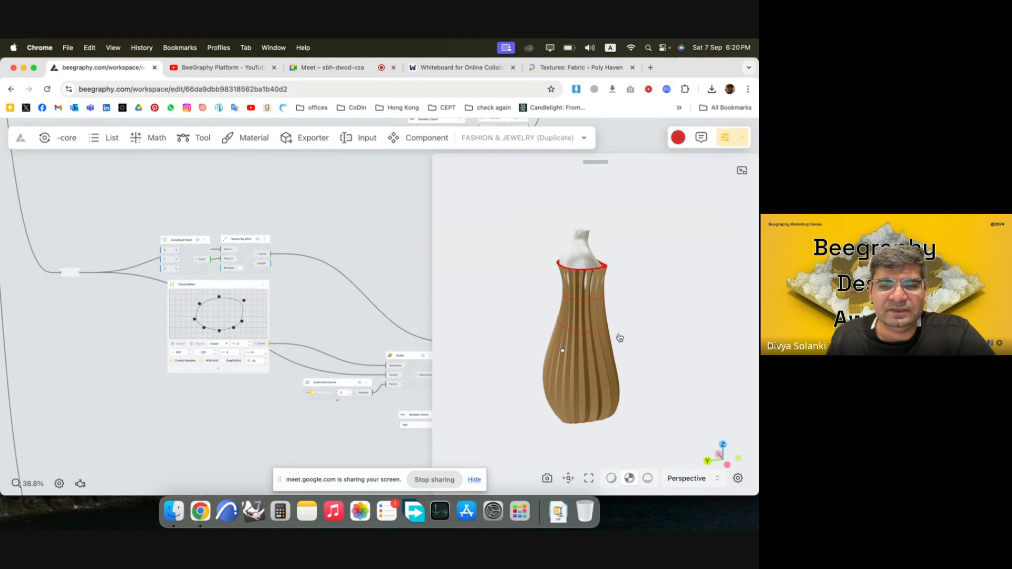
left_click_drag(620, 338, 663, 354)
scroll(276, 244, "down", 5)
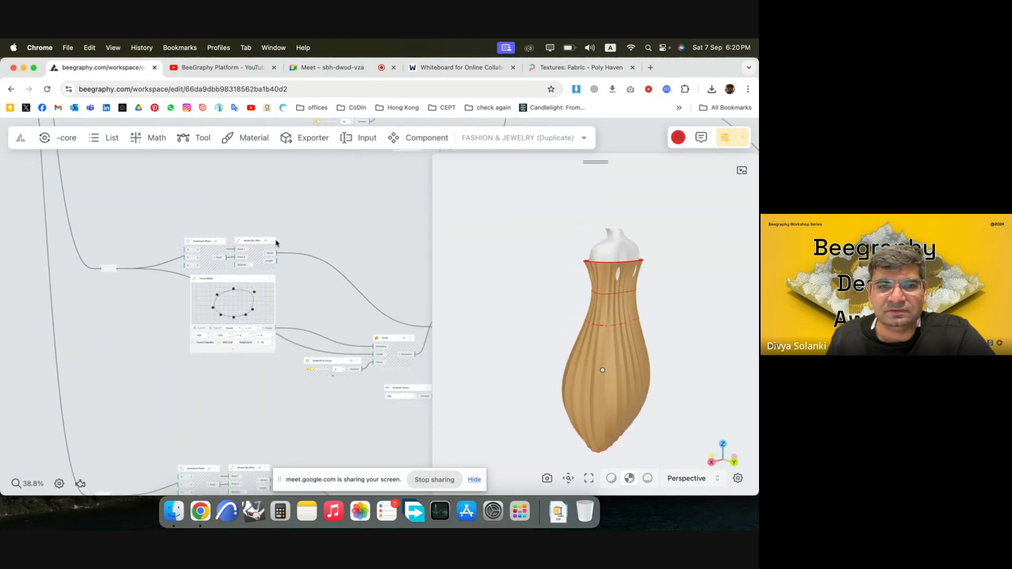
scroll(96, 274, "down", 3)
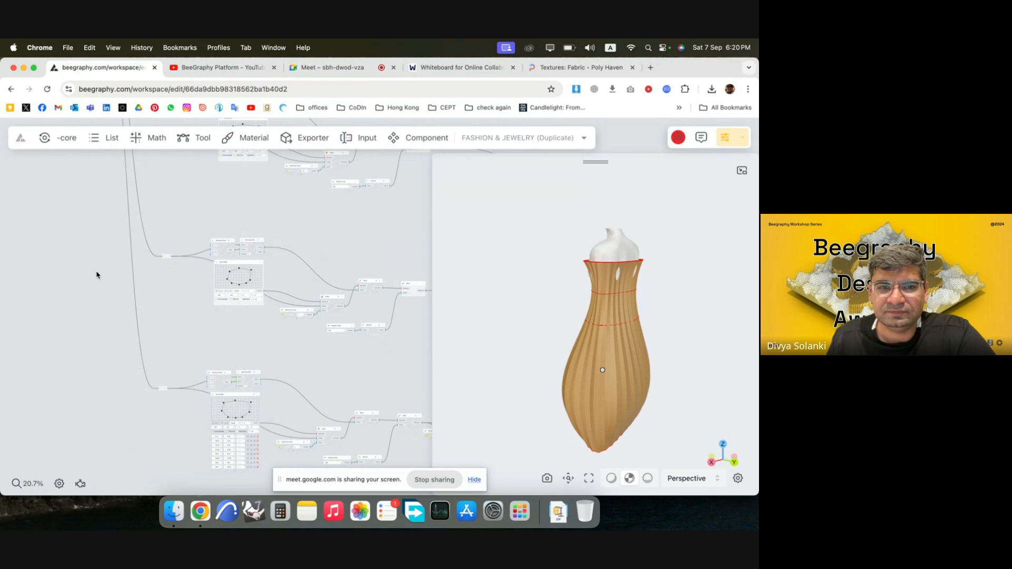
scroll(122, 272, "down", 2)
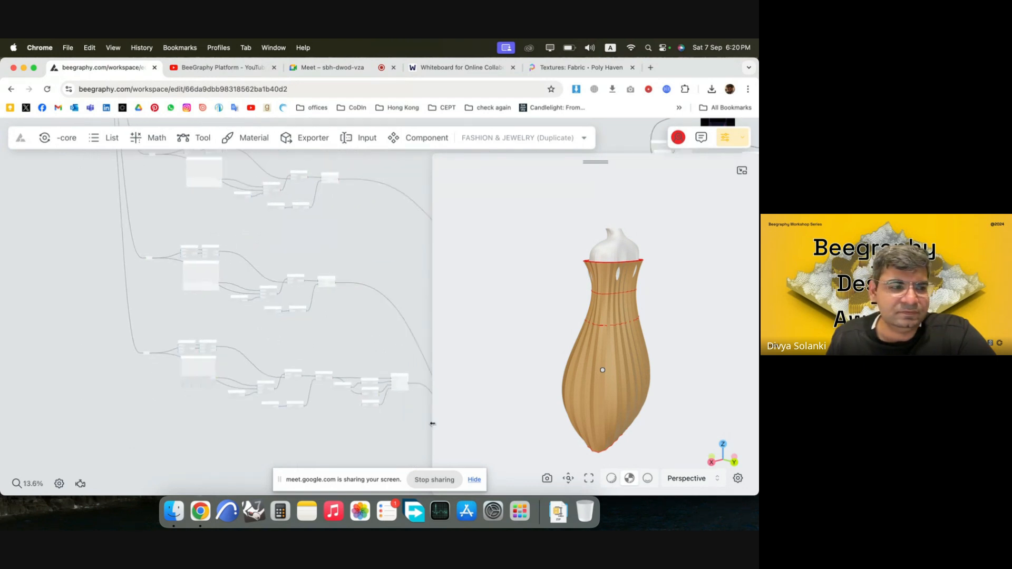
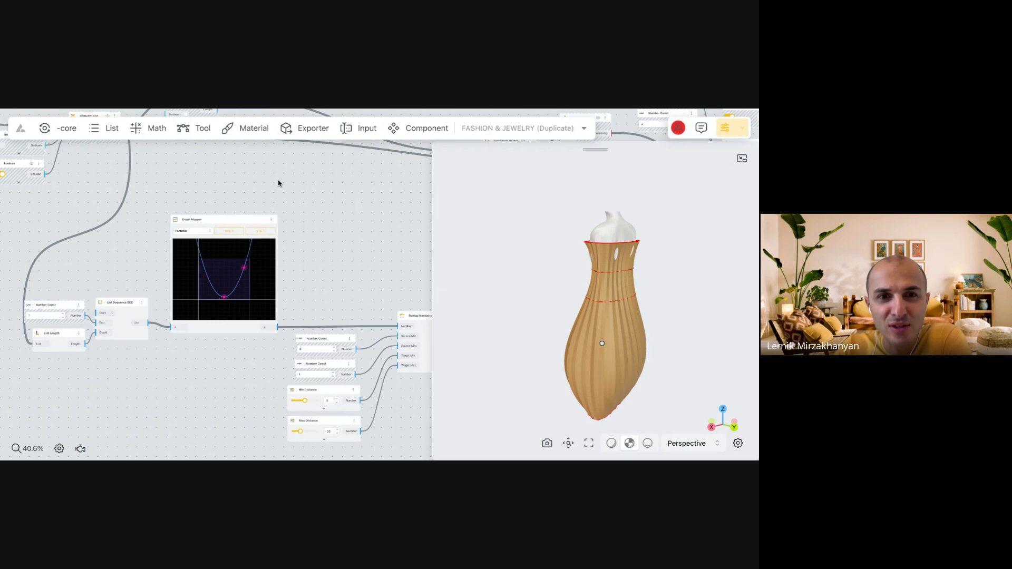
Inspect the port details of the Source Min input on the Remap Numbers node beside the Graph Mapper.
scroll(362, 414, "up", 5)
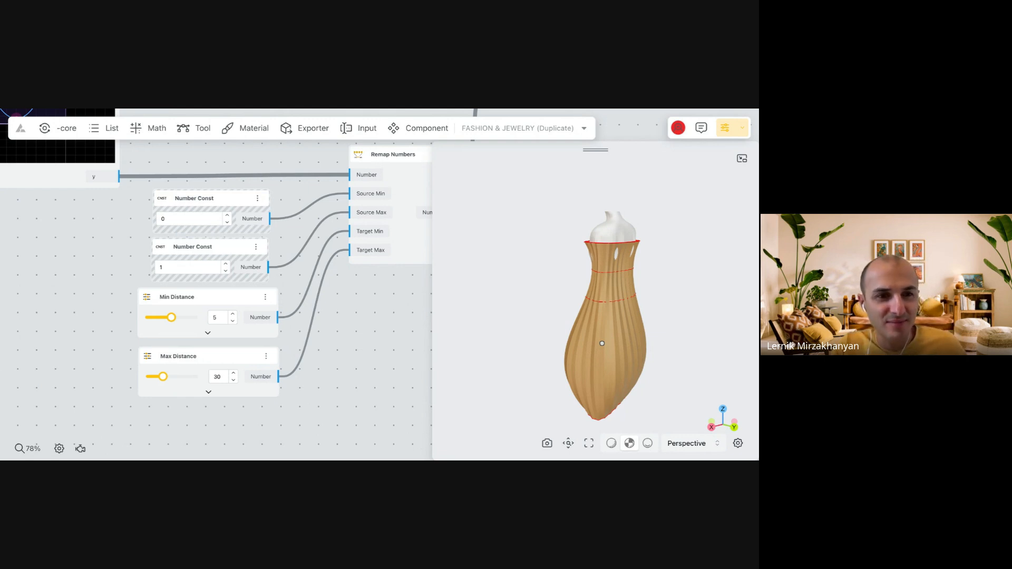
scroll(357, 330, "down", 5)
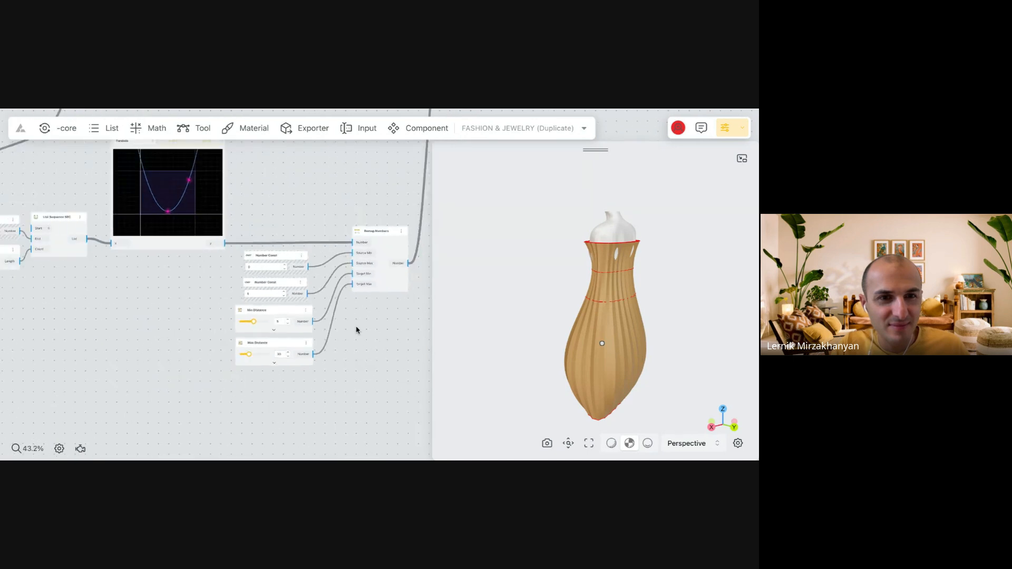
scroll(370, 267, "up", 6)
left_click(344, 239)
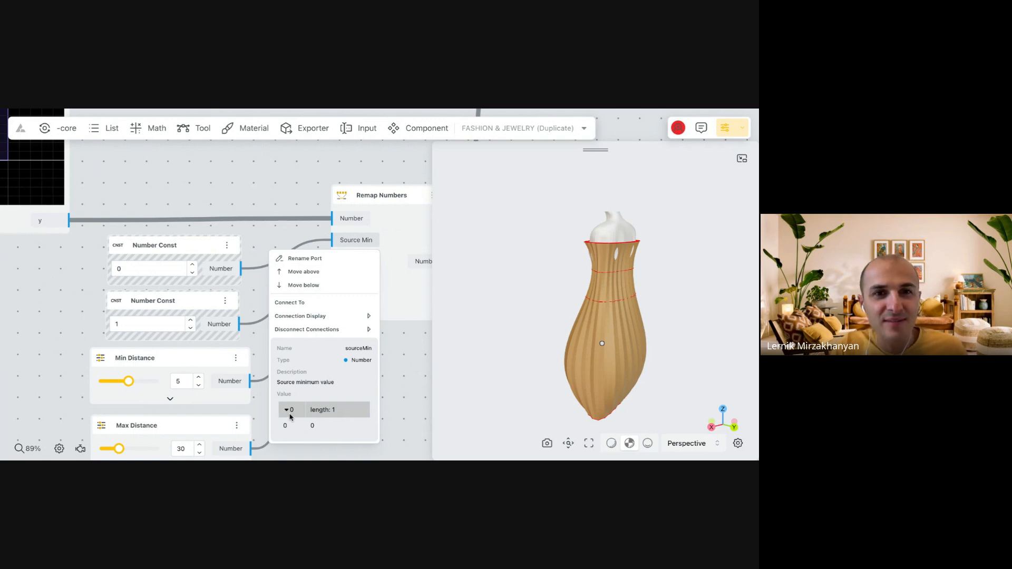
left_click(296, 235)
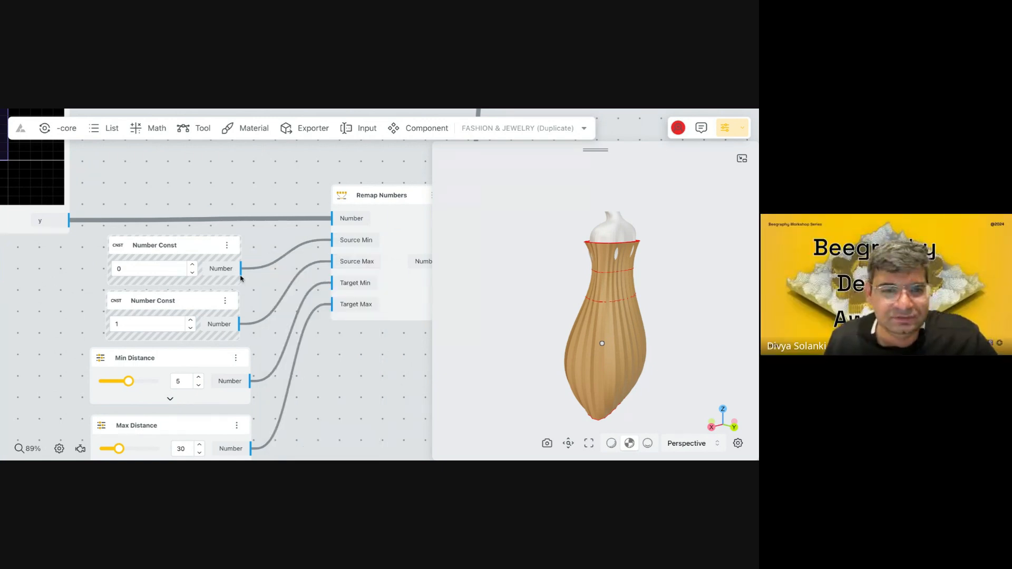
Disconnect the Number Const holding 0 from the Source Min input of Remap Numbers and check the port's own value.
left_click_drag(241, 277, 346, 241)
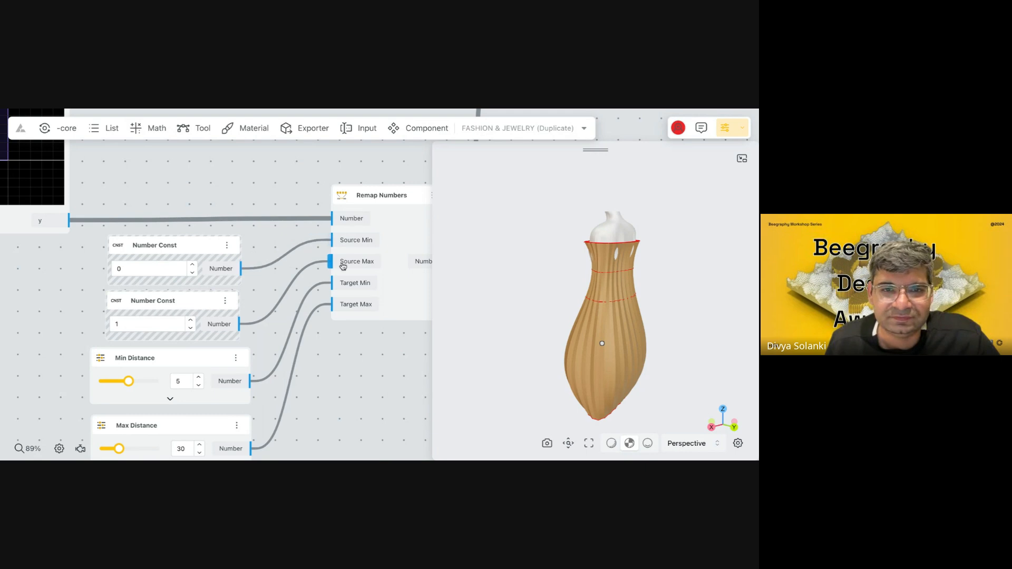
left_click_drag(243, 270, 336, 241)
left_click(356, 239)
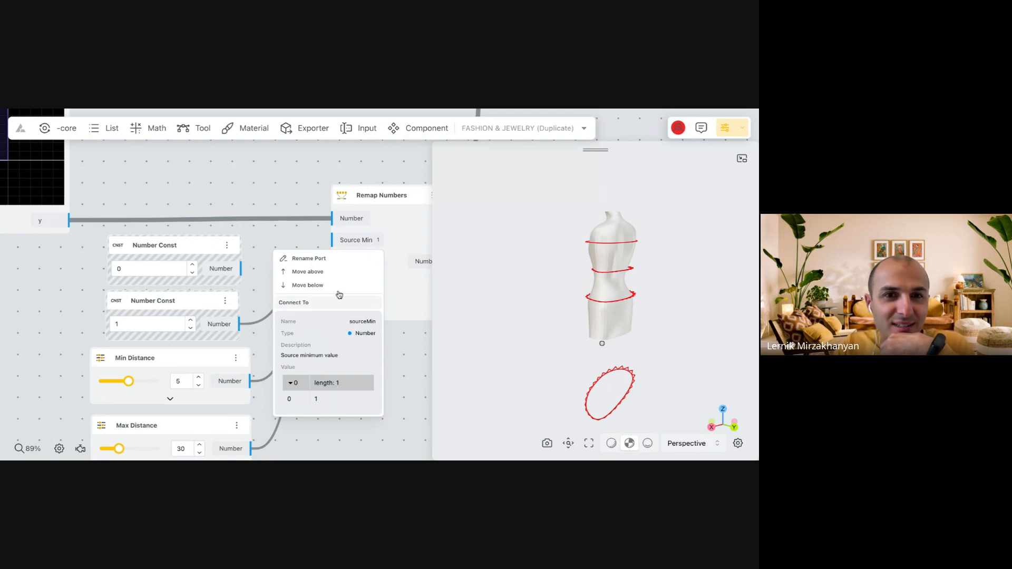
left_click(356, 240)
left_click(376, 241)
left_click(377, 240)
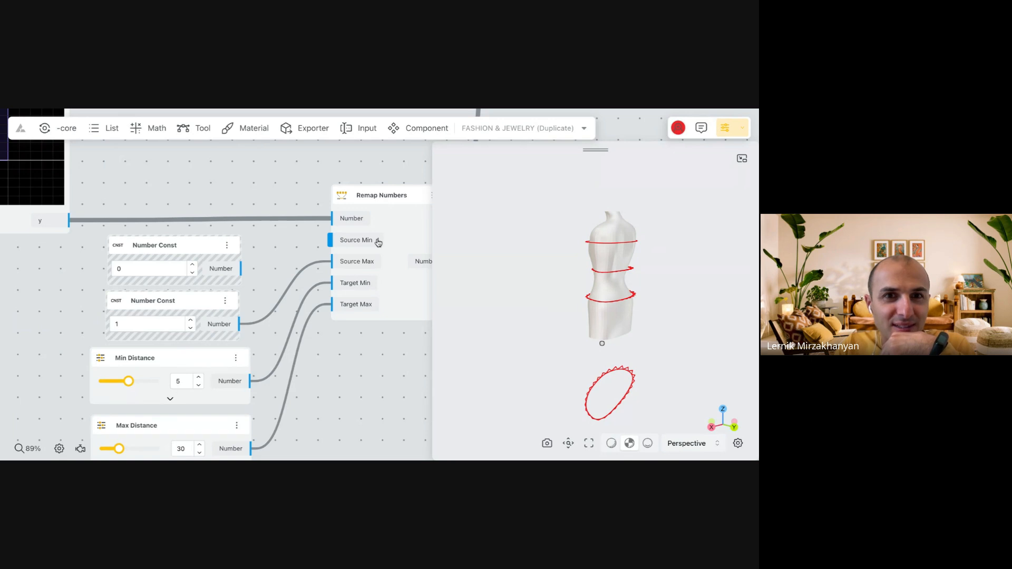
Set the Source Min value directly on the Remap Numbers node to 0.
scroll(378, 243, "up", 5)
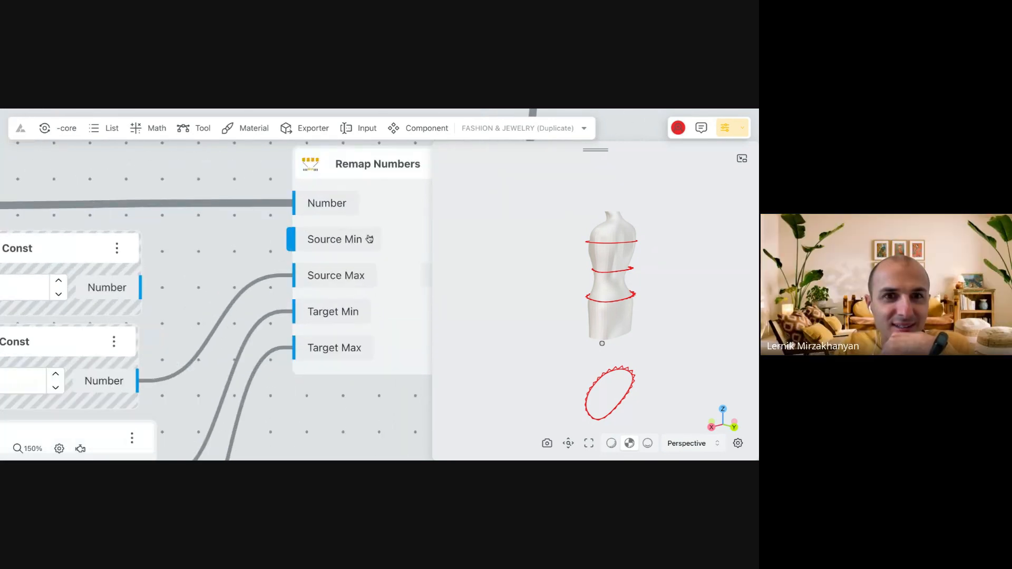
left_click(375, 240)
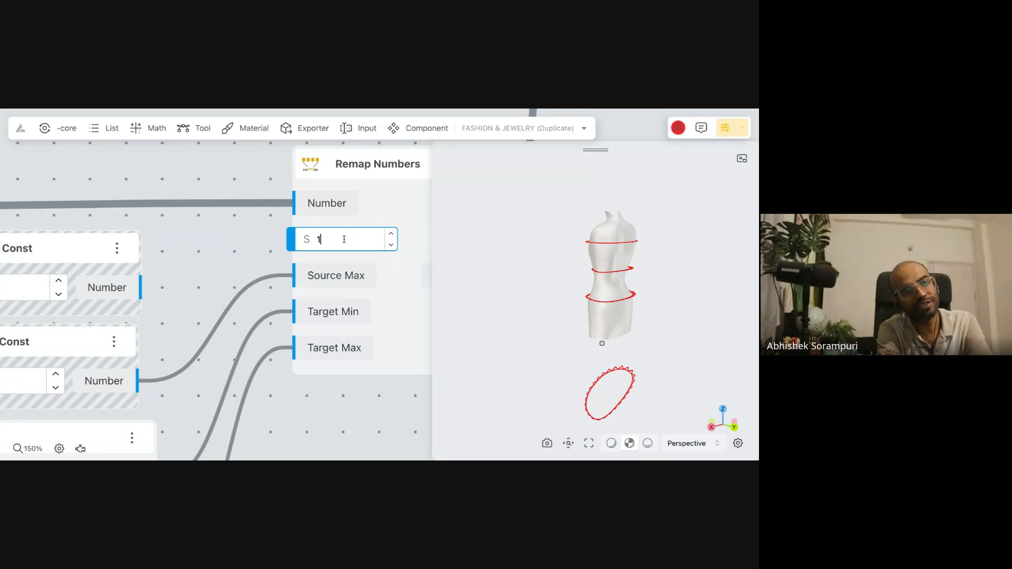
double_click(318, 241)
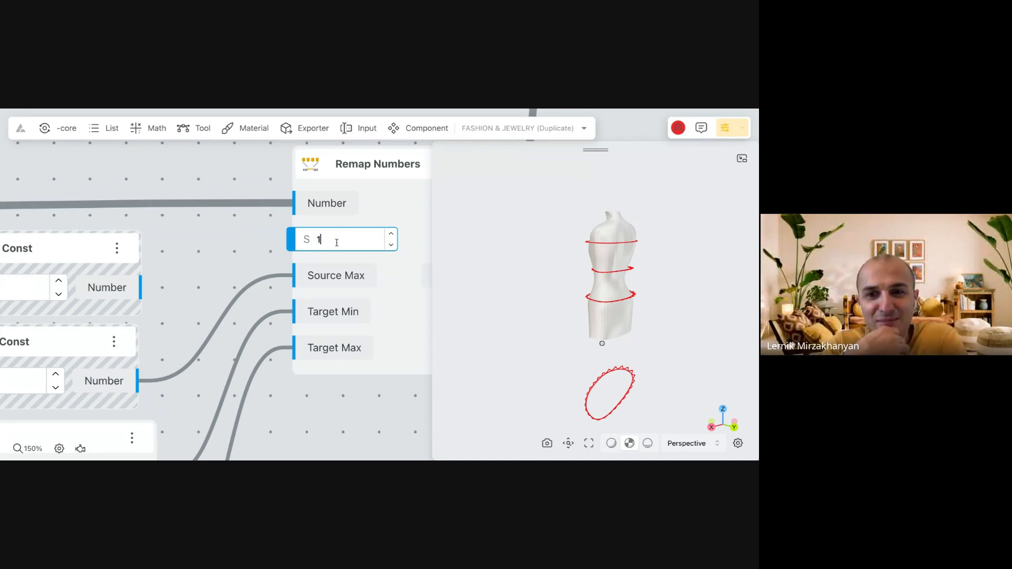
type("0")
key("Return")
scroll(257, 246, "down", 5)
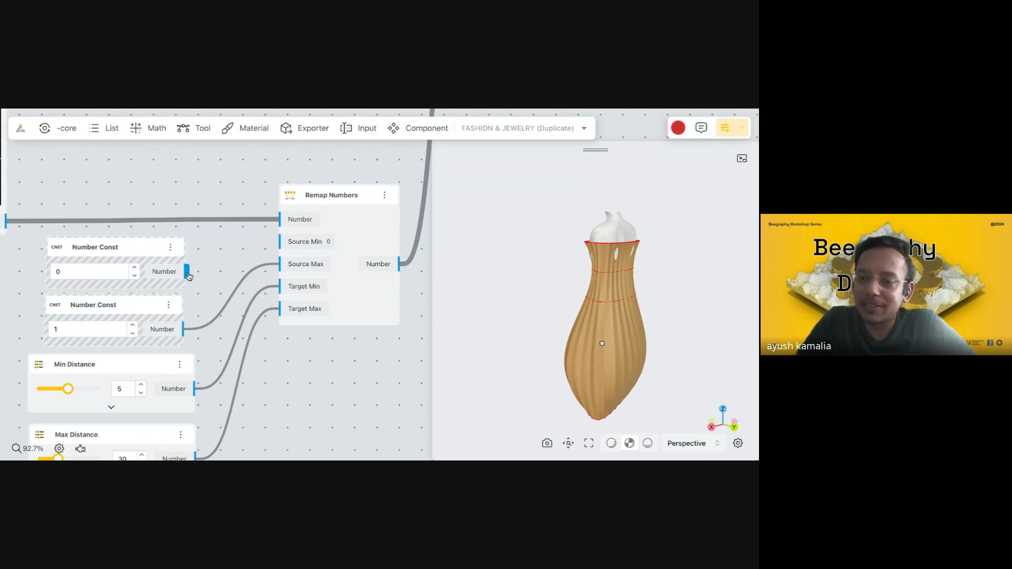
Reconnect the Number Const holding 0 to Source Min on Remap Numbers, disconnect it again and leave the port's own value in use.
left_click_drag(187, 271, 280, 241)
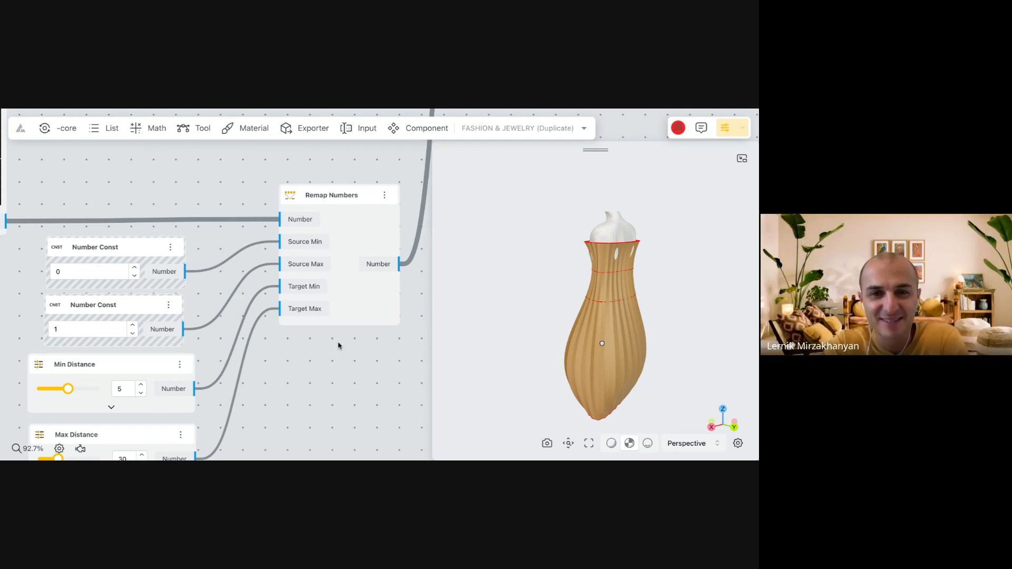
left_click(314, 243)
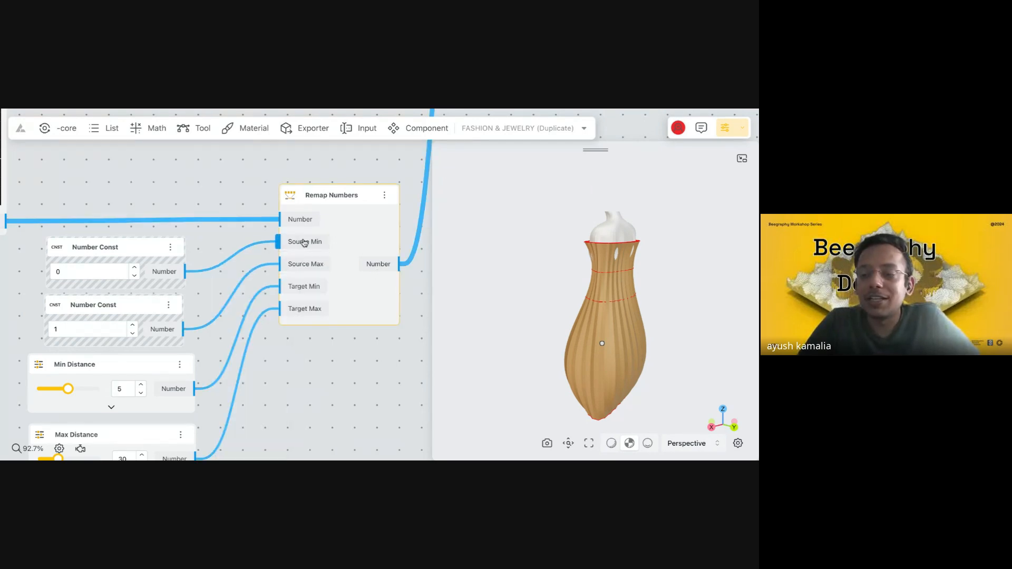
scroll(312, 244, "up", 5)
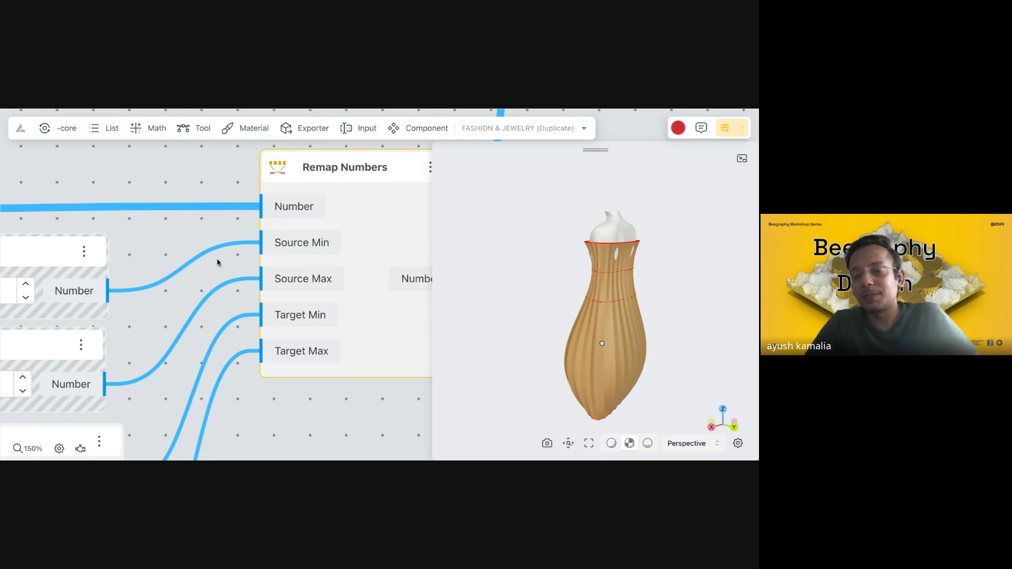
left_click(258, 242)
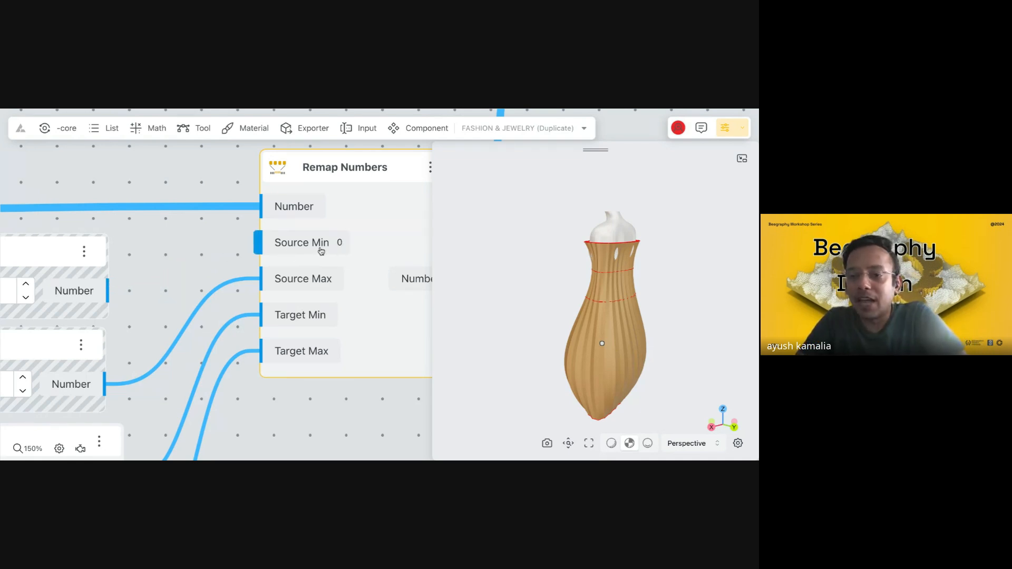
left_click(341, 242)
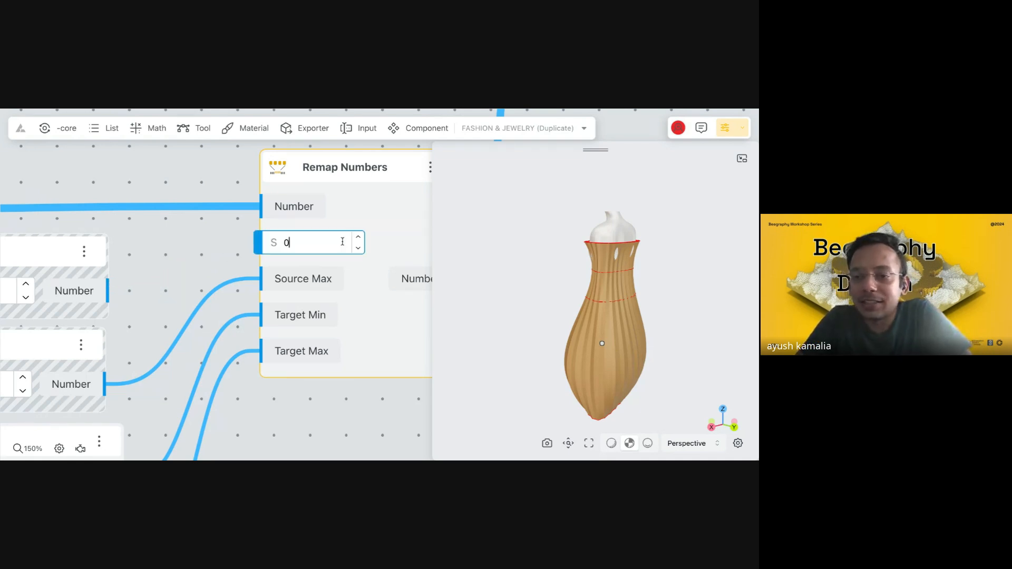
left_click(205, 247)
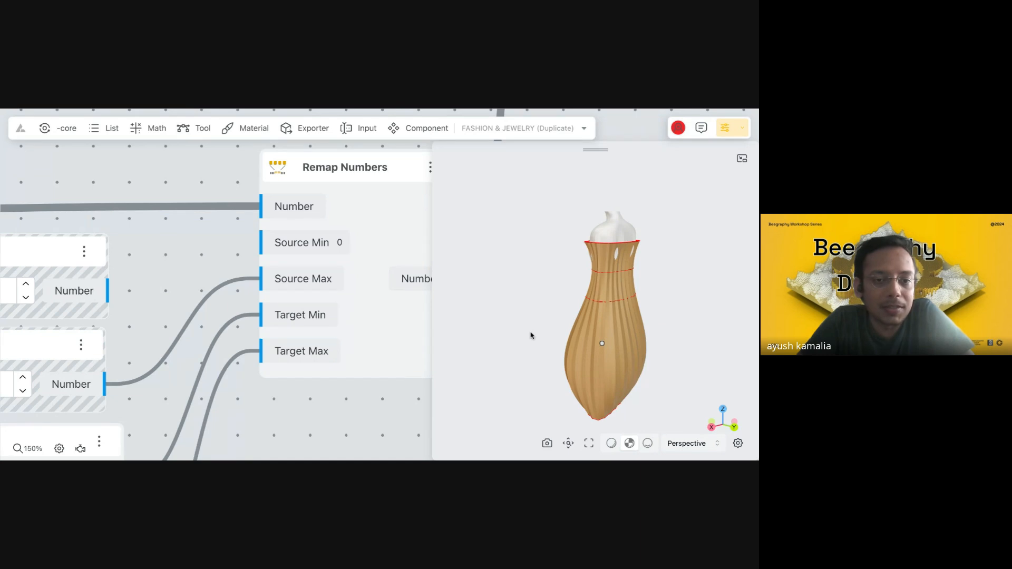
Reshape the Graph Mapper's parabola by moving its vertex and side control point, with the garment's neckline pleats in view.
left_click_drag(573, 350, 674, 365)
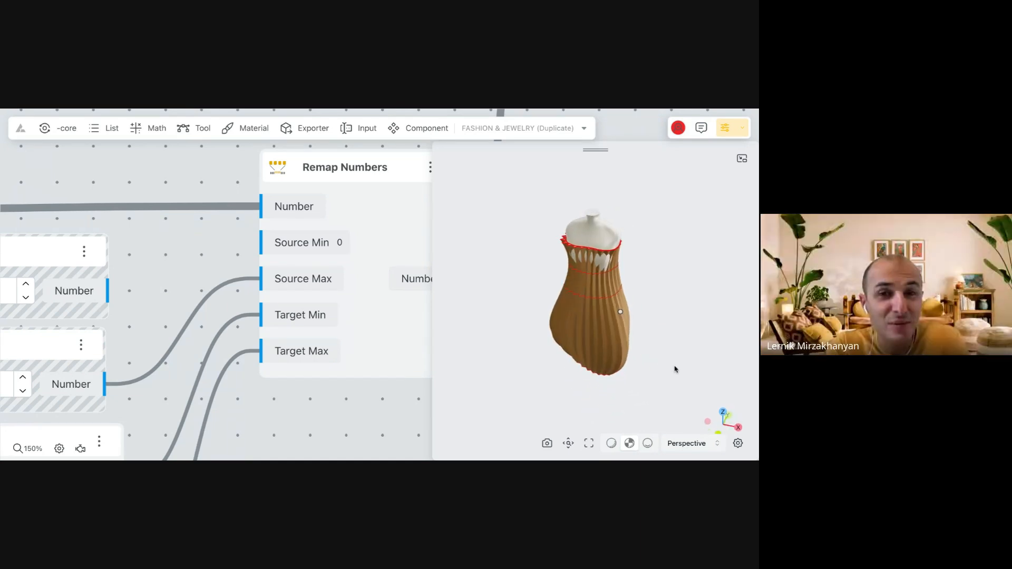
scroll(597, 300, "up", 5)
left_click_drag(584, 293, 608, 293)
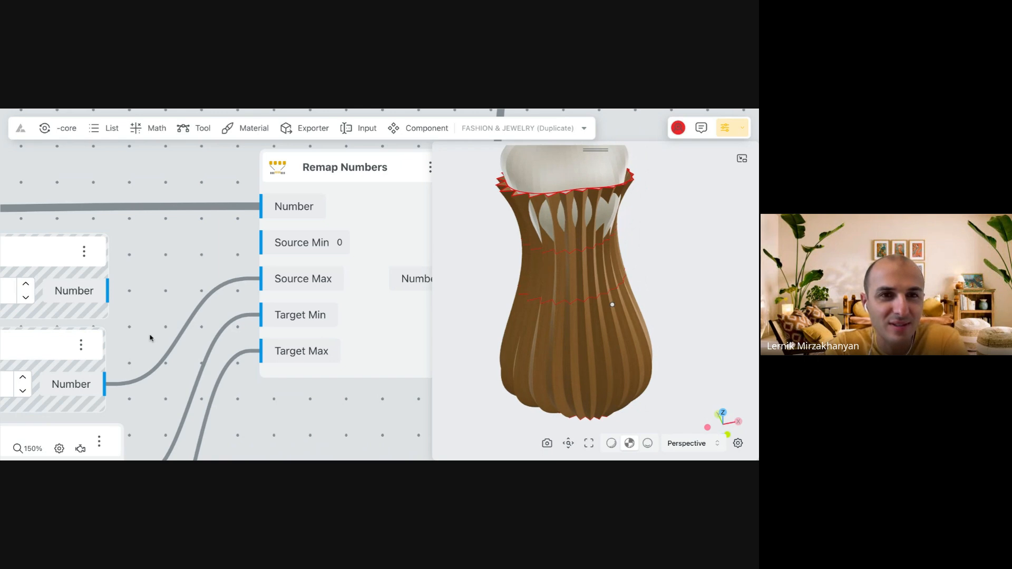
scroll(178, 275, "down", 8)
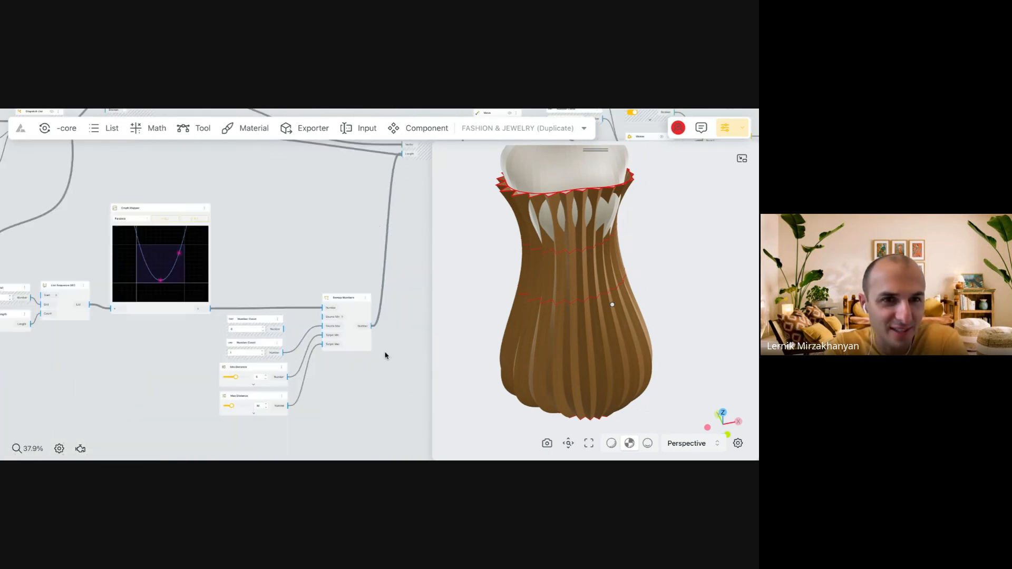
scroll(216, 271, "up", 3)
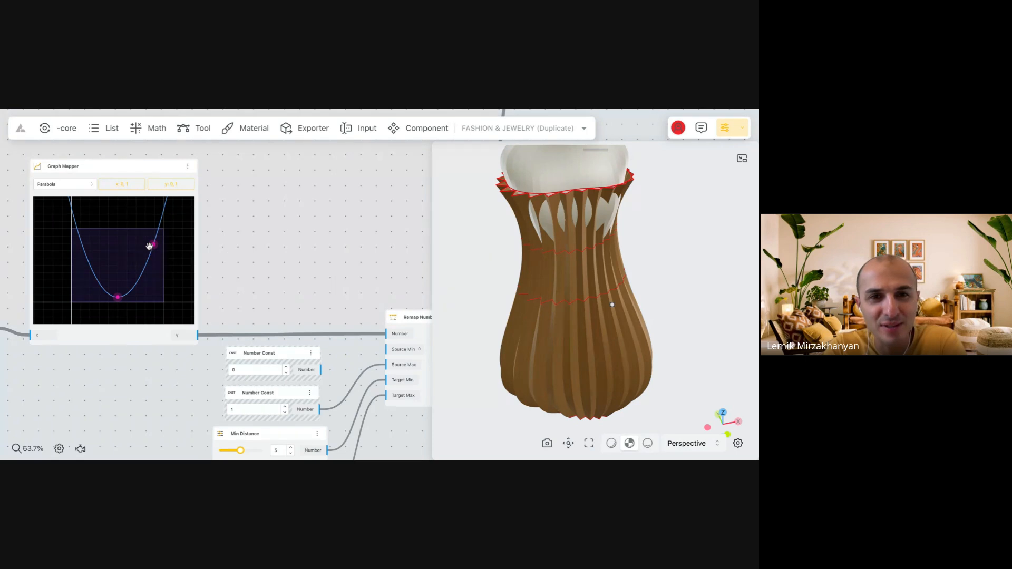
left_click_drag(153, 245, 155, 259)
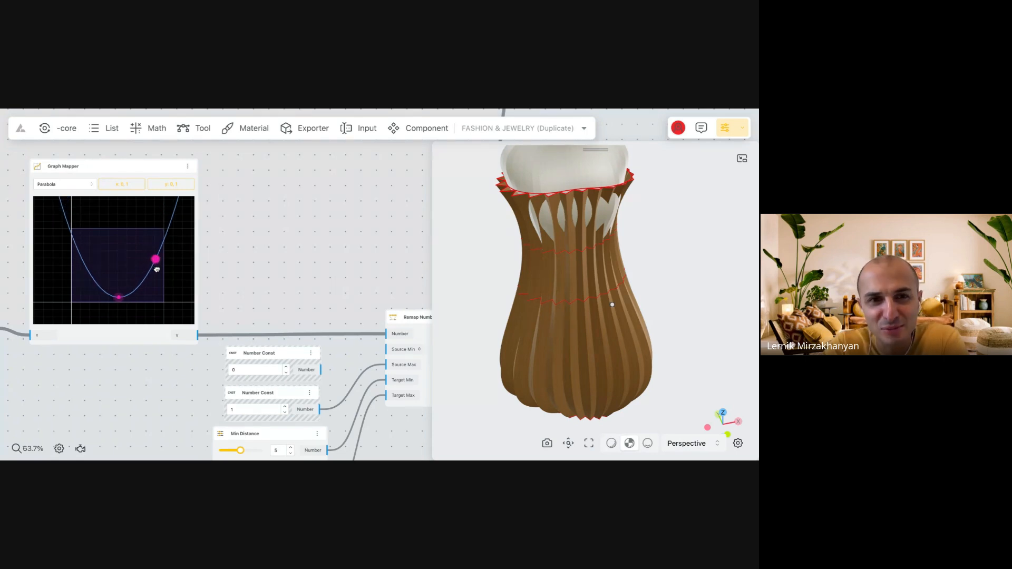
mouse_move(119, 297)
left_mouse_down()
mouse_move(97, 288)
mouse_move(113, 289)
left_mouse_up()
left_click_drag(154, 257, 104, 245)
left_click_drag(98, 291, 114, 296)
left_click_drag(124, 250, 140, 251)
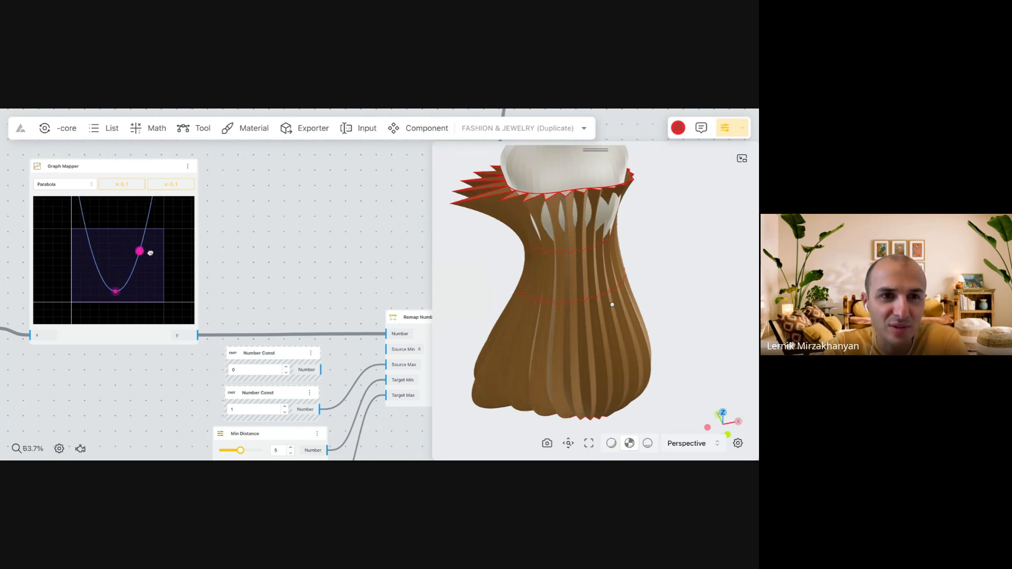
Inspect the list of values arriving at the Number input of the Remap Numbers node.
scroll(292, 231, "down", 3)
scroll(375, 366, "up", 2)
left_click(337, 257)
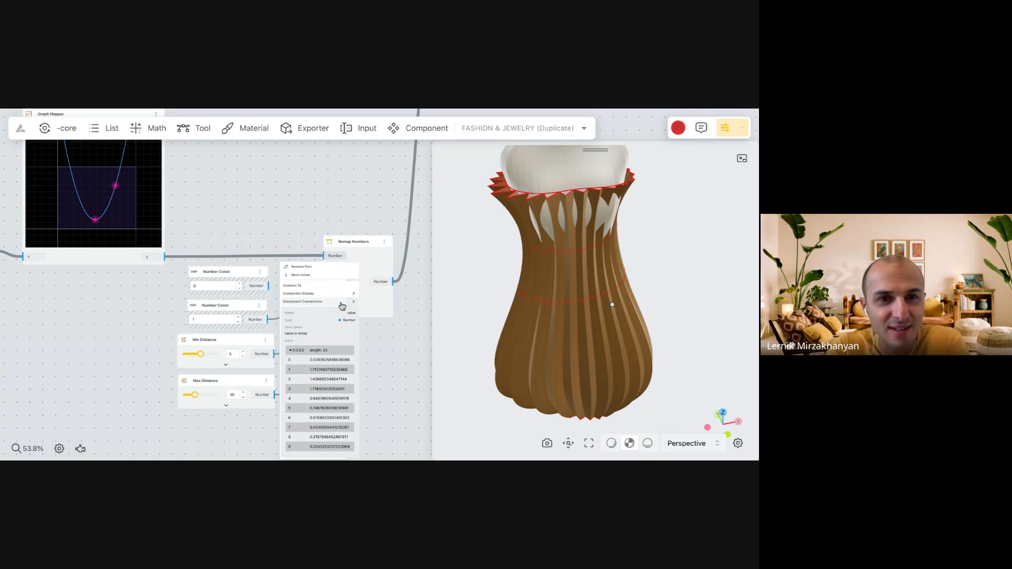
scroll(373, 316, "up", 4)
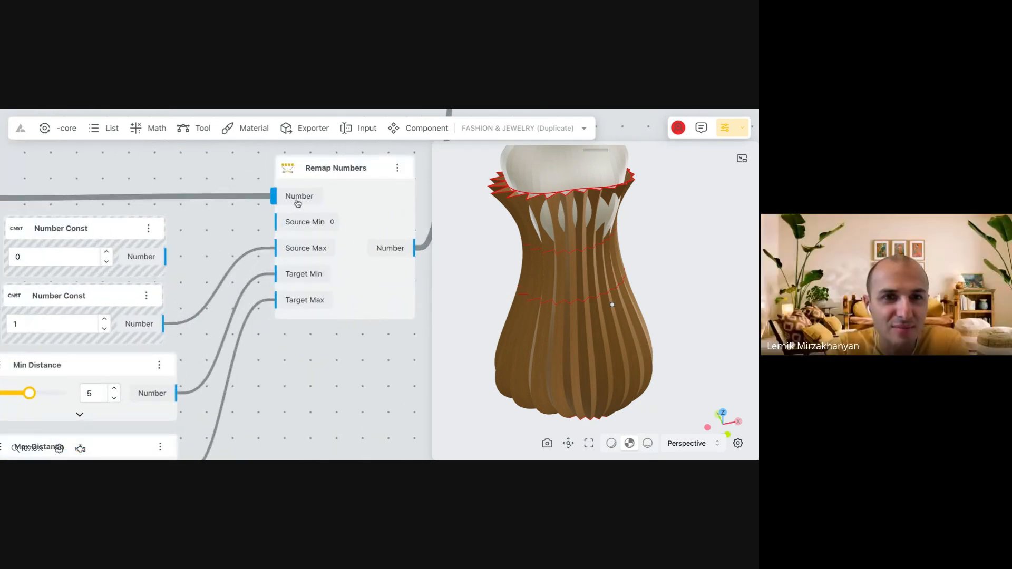
left_click(298, 202)
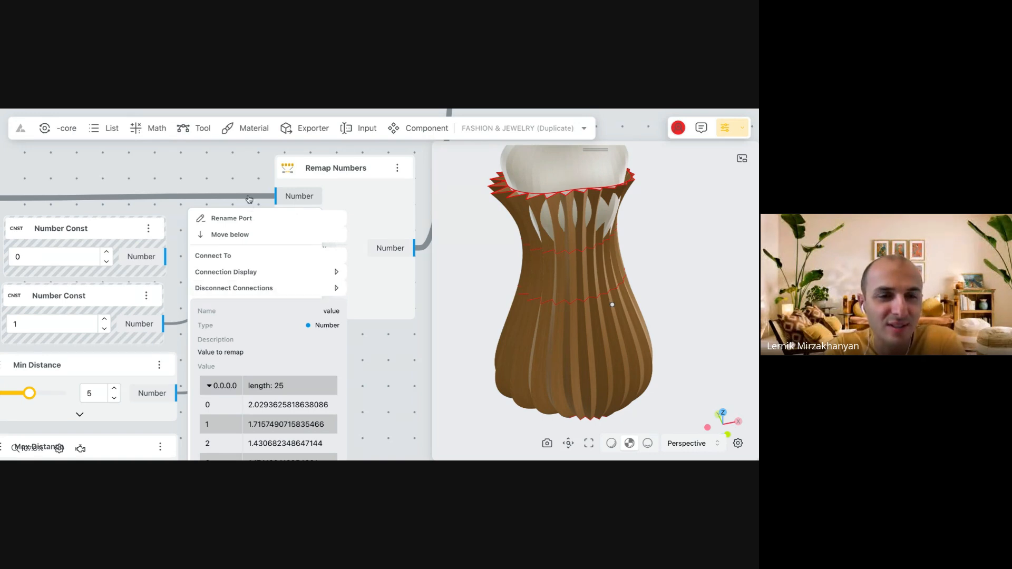
left_click(246, 174)
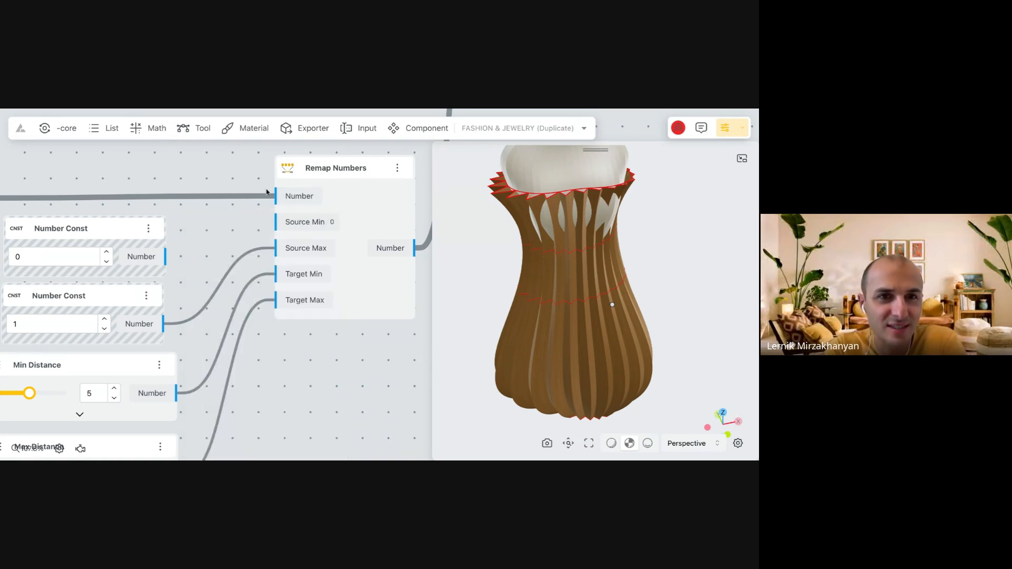
Disconnect the Graph Mapper's y output from the Number input of Remap Numbers and reconnect it, twice.
double_click(293, 199)
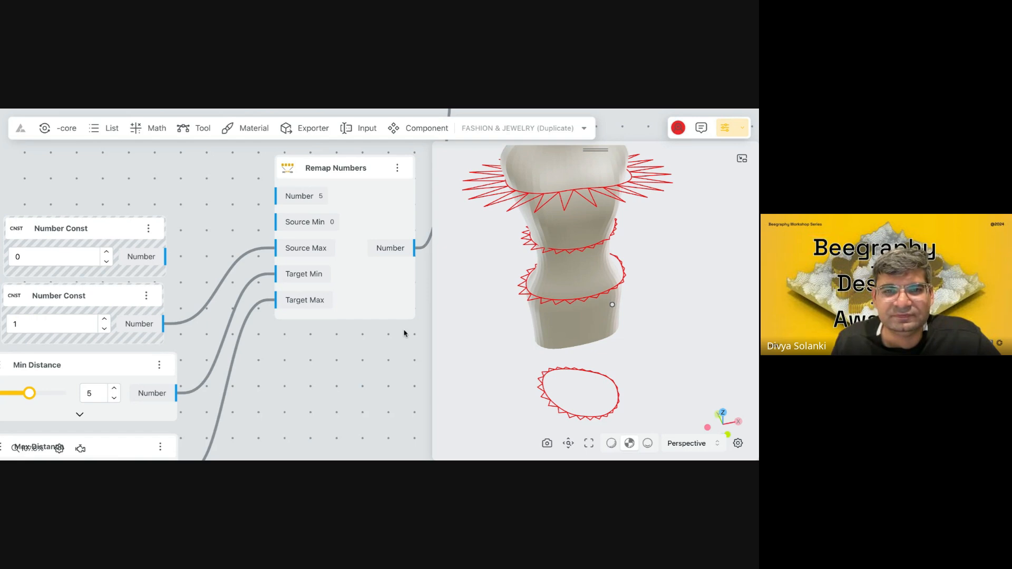
scroll(404, 335, "down", 5)
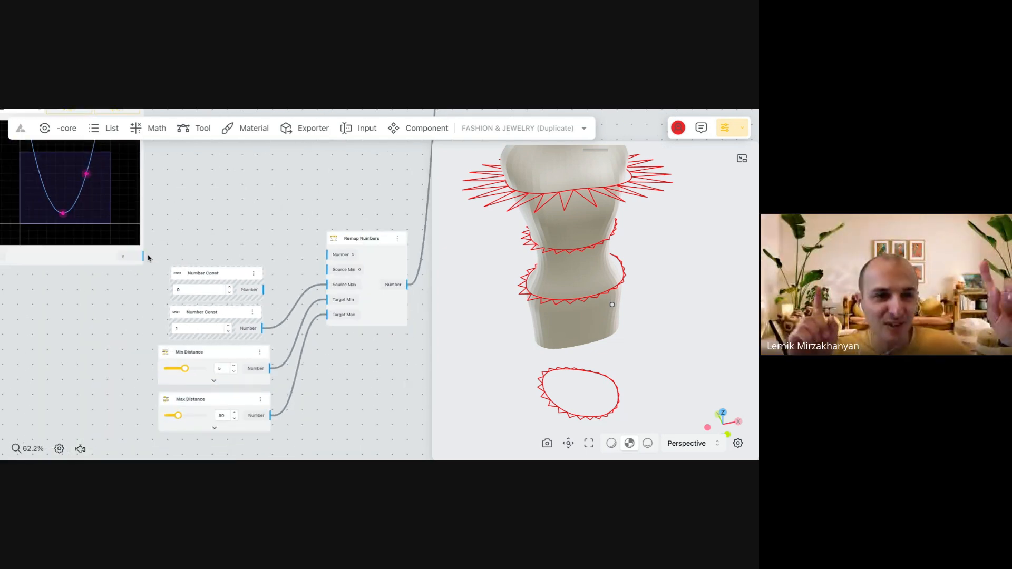
left_click_drag(143, 257, 327, 254)
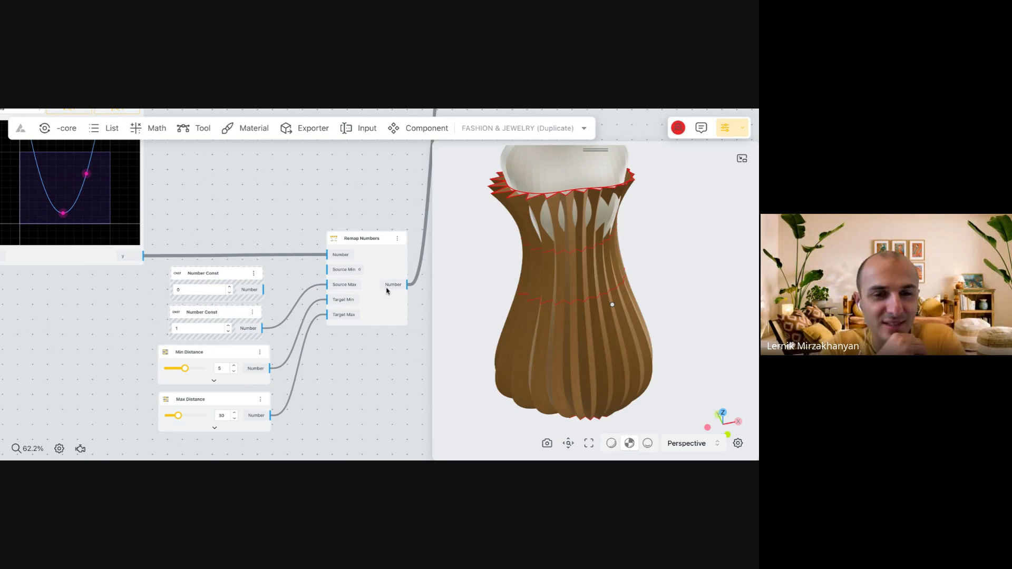
left_click(339, 259)
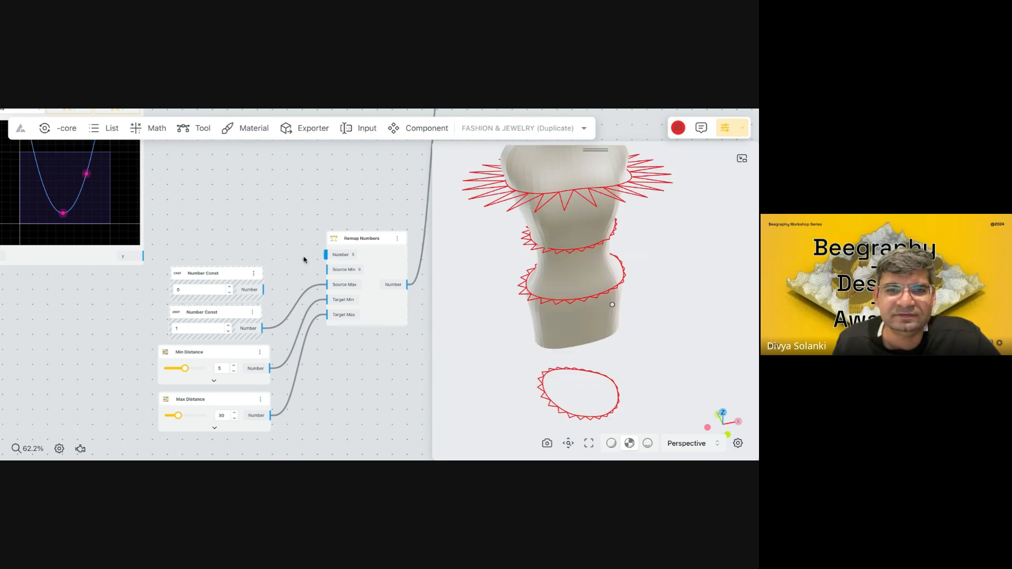
left_click_drag(145, 256, 337, 272)
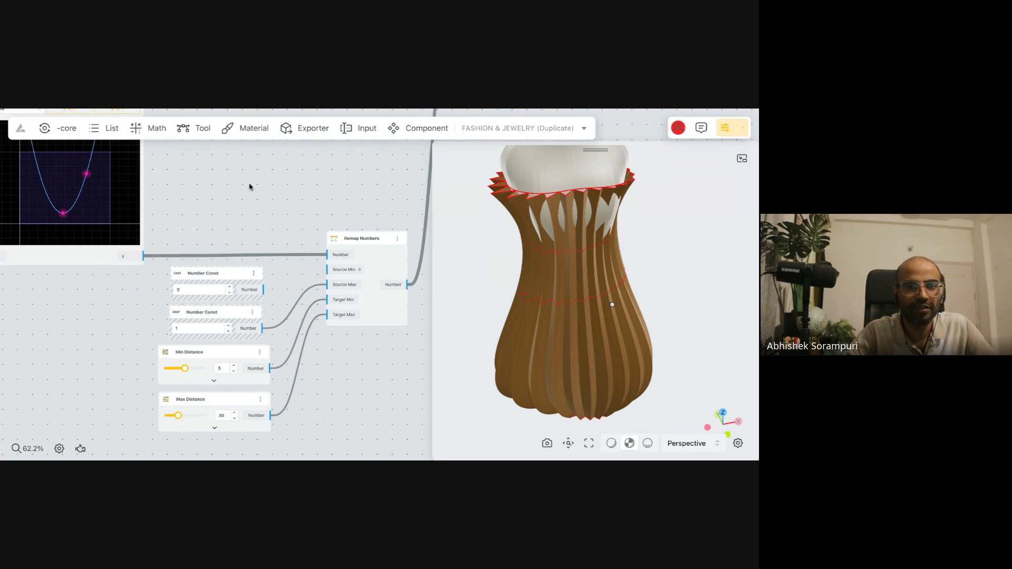
scroll(250, 185, "down", 5)
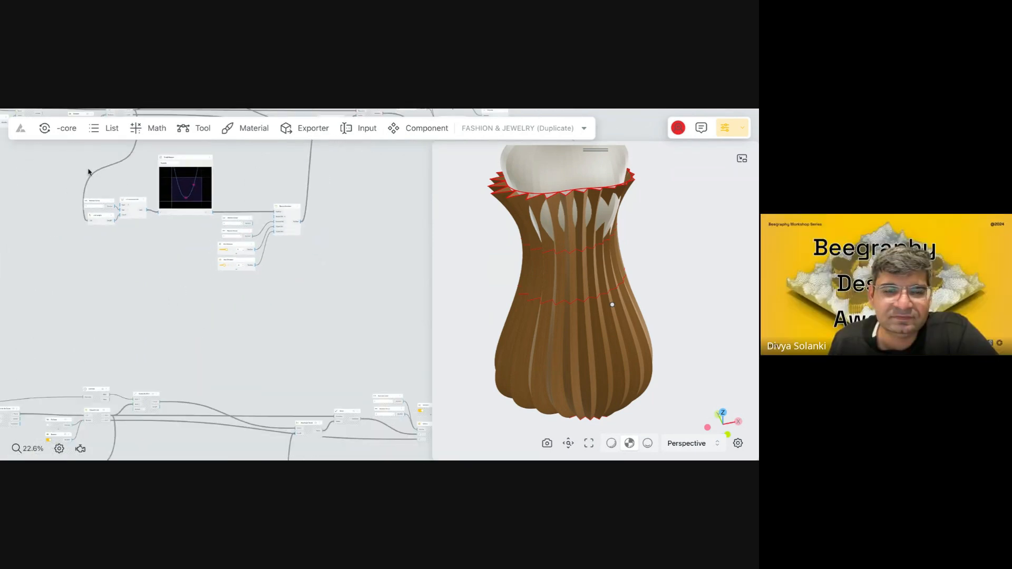
scroll(84, 170, "down", 2)
scroll(84, 170, "down", 3)
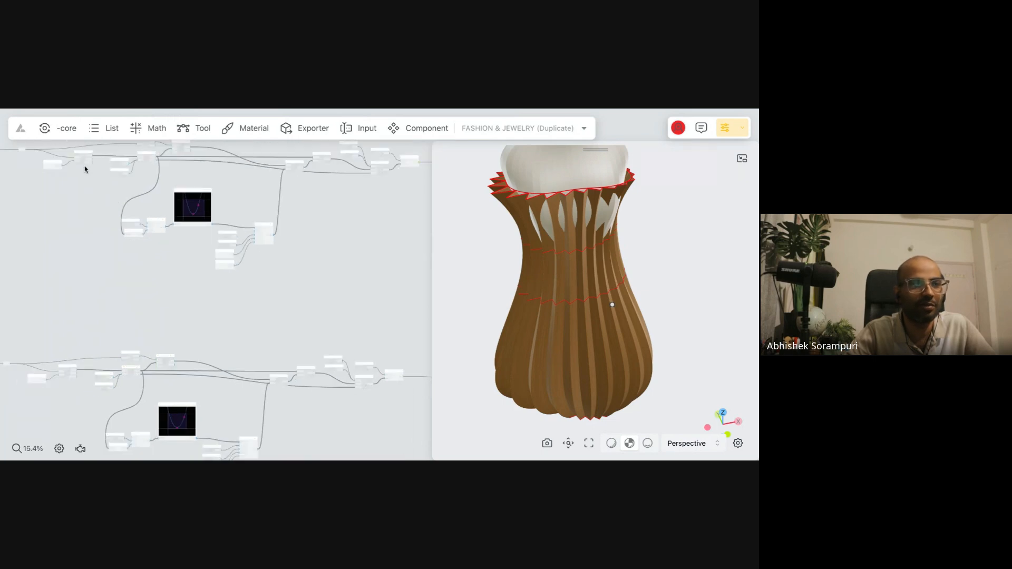
scroll(87, 152, "down", 3)
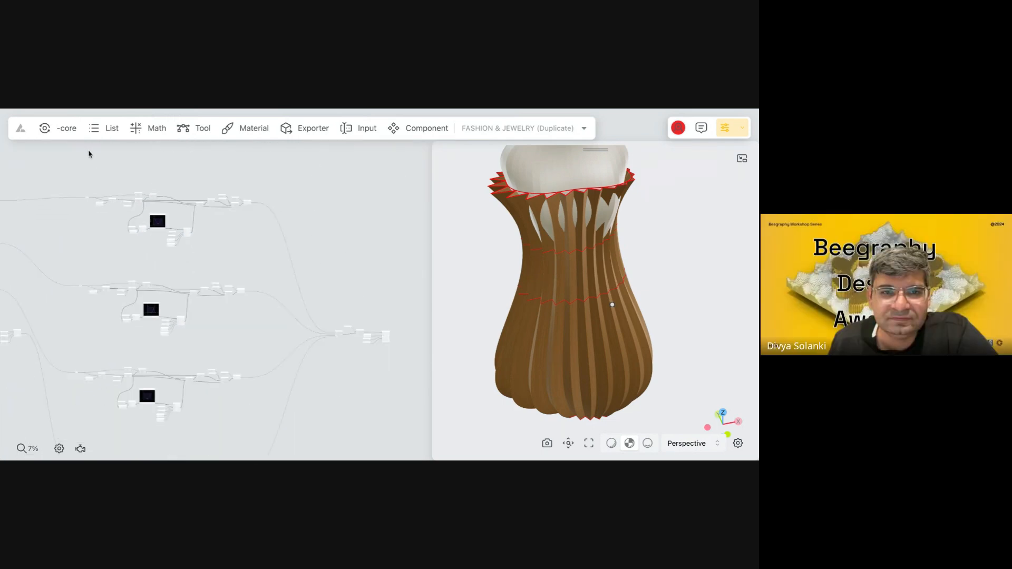
Set the Text Input feeding the Texture port of Apply Material to fabric_pattern_05.
right_click_drag(348, 337, 282, 283)
scroll(283, 283, "up", 3)
scroll(154, 176, "up", 3)
scroll(156, 179, "up", 5)
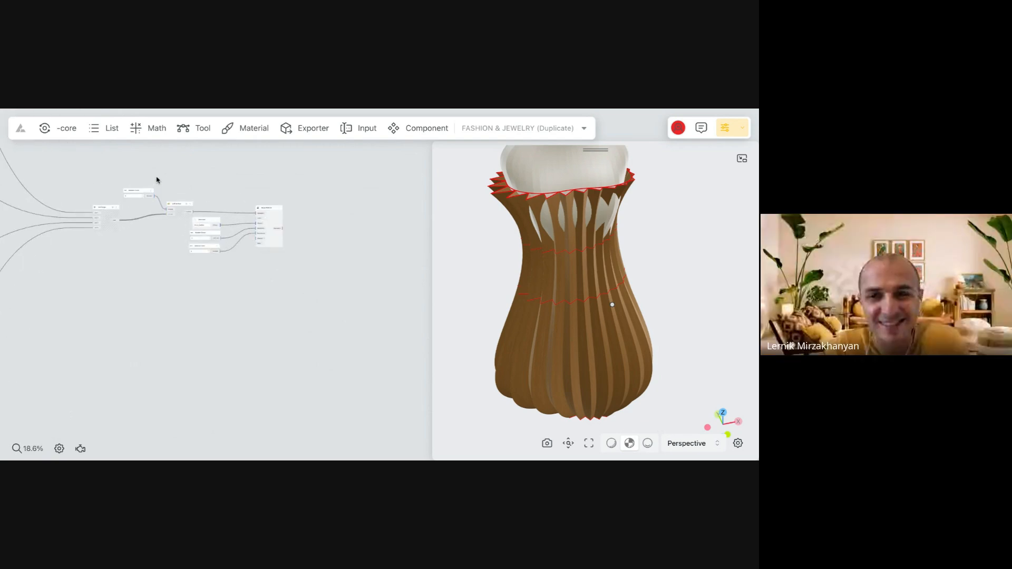
scroll(280, 239, "up", 5)
left_click_drag(376, 313, 306, 315)
left_click_drag(249, 393, 140, 235)
left_click_drag(214, 248, 135, 278)
left_click(307, 328)
left_click_drag(341, 316, 271, 314)
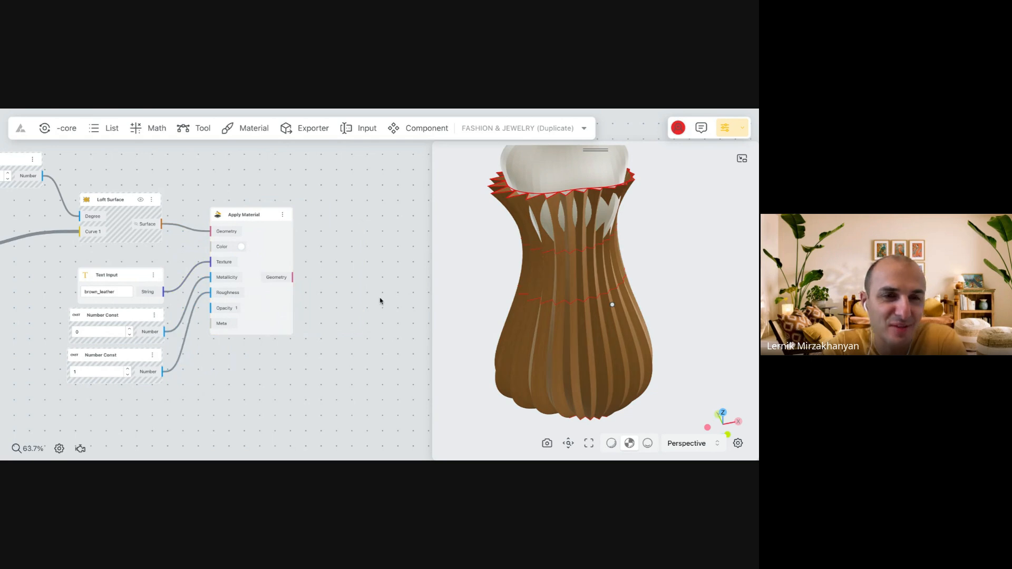
scroll(52, 289, "up", 4)
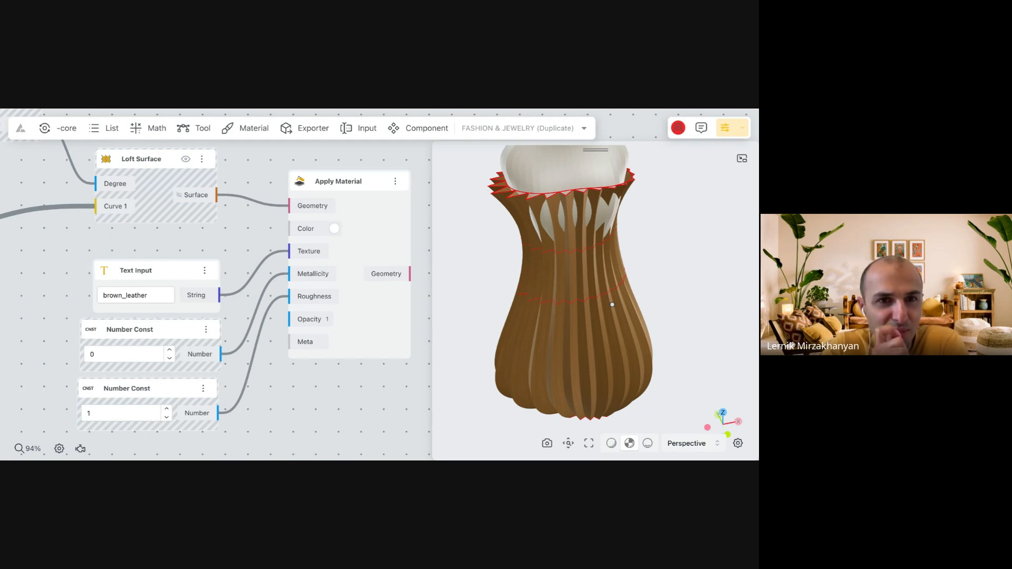
double_click(110, 294)
type("fabric_pattern_05")
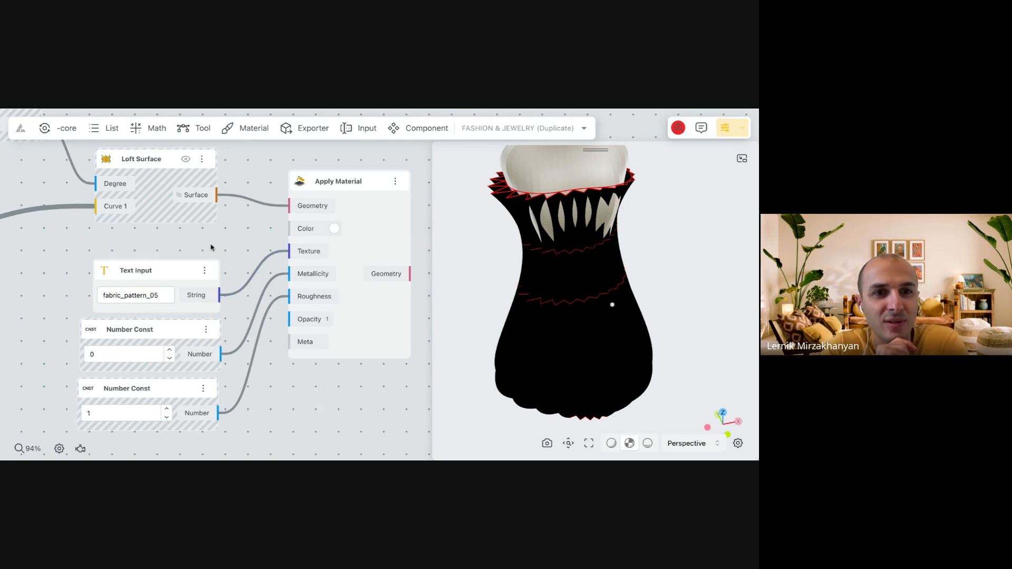
mouse_move(554, 378)
left_mouse_down()
mouse_move(581, 324)
mouse_move(601, 333)
mouse_move(547, 363)
left_mouse_up()
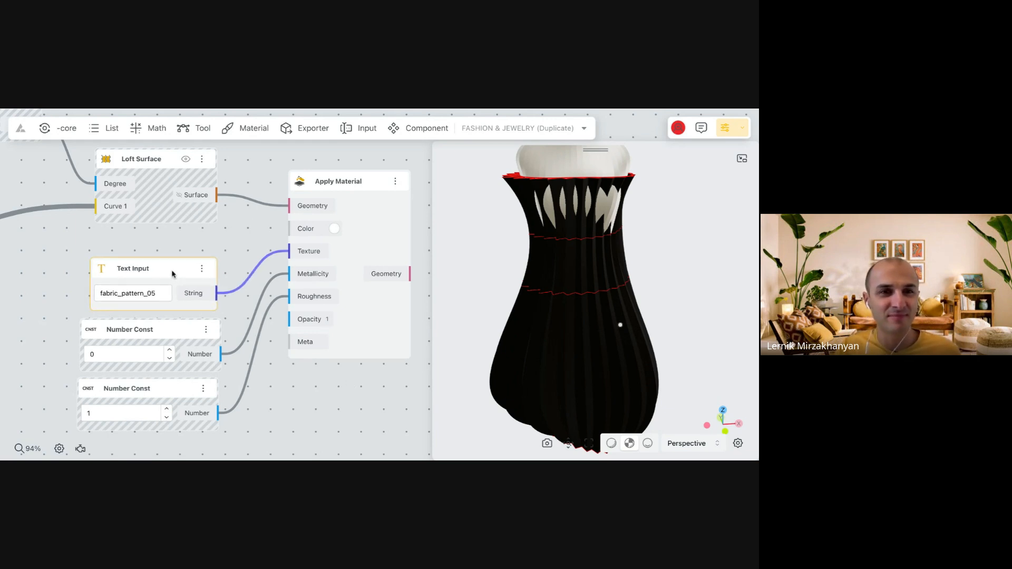
Rearrange the Apply Material, Text Input and two Number Const nodes to make room beside the Opacity port.
scroll(245, 246, "down", 4)
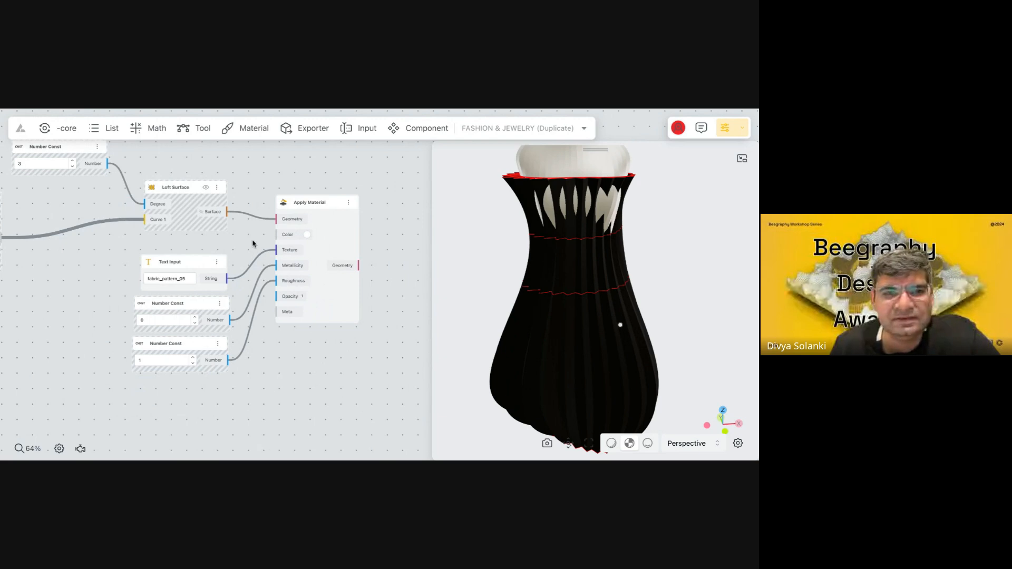
left_click_drag(327, 238, 334, 223)
left_click_drag(334, 296, 342, 305)
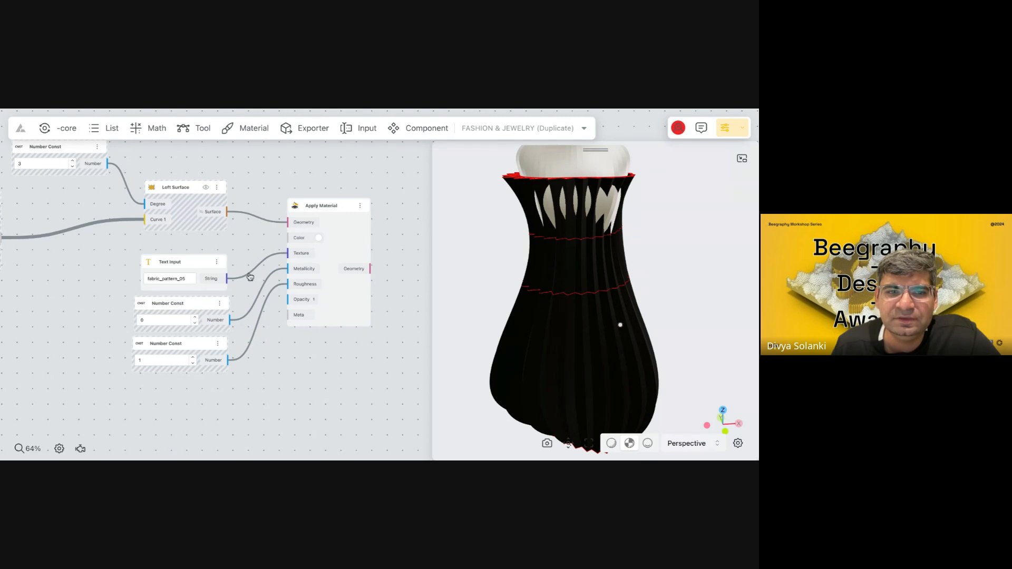
mouse_move(175, 272)
left_mouse_down()
mouse_move(182, 252)
mouse_move(178, 262)
left_mouse_up()
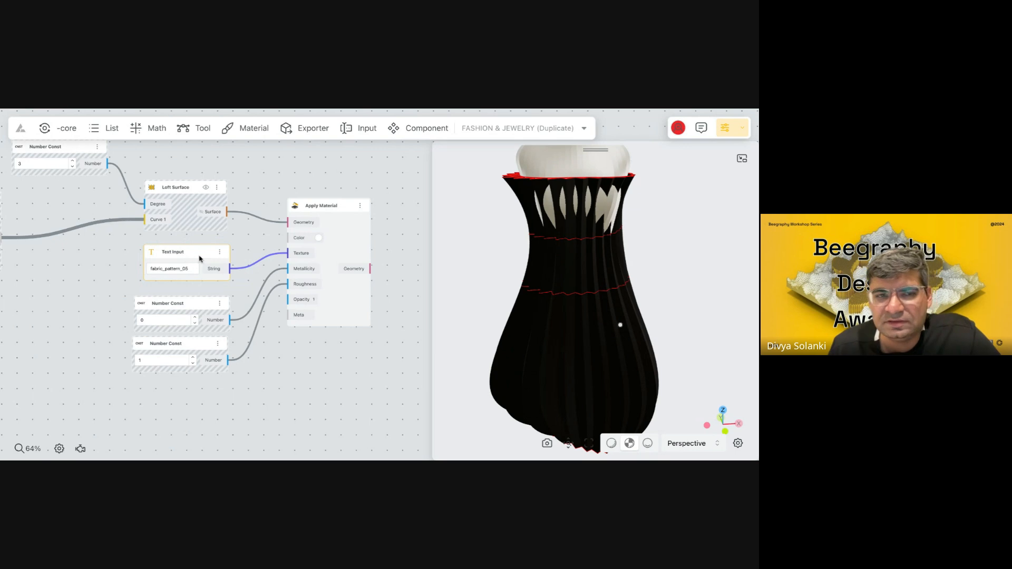
left_click_drag(190, 308, 211, 297)
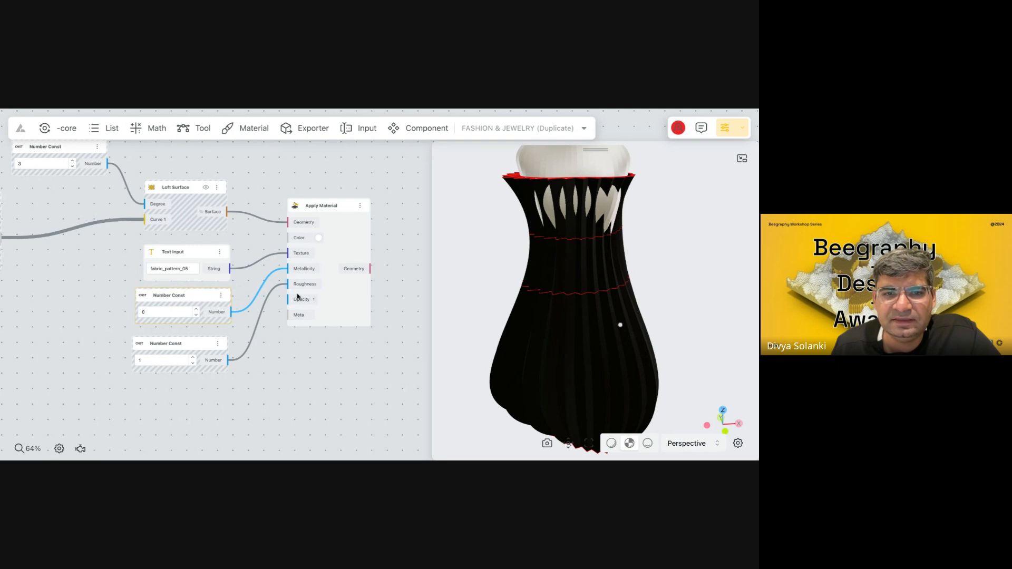
left_click_drag(205, 346, 209, 332)
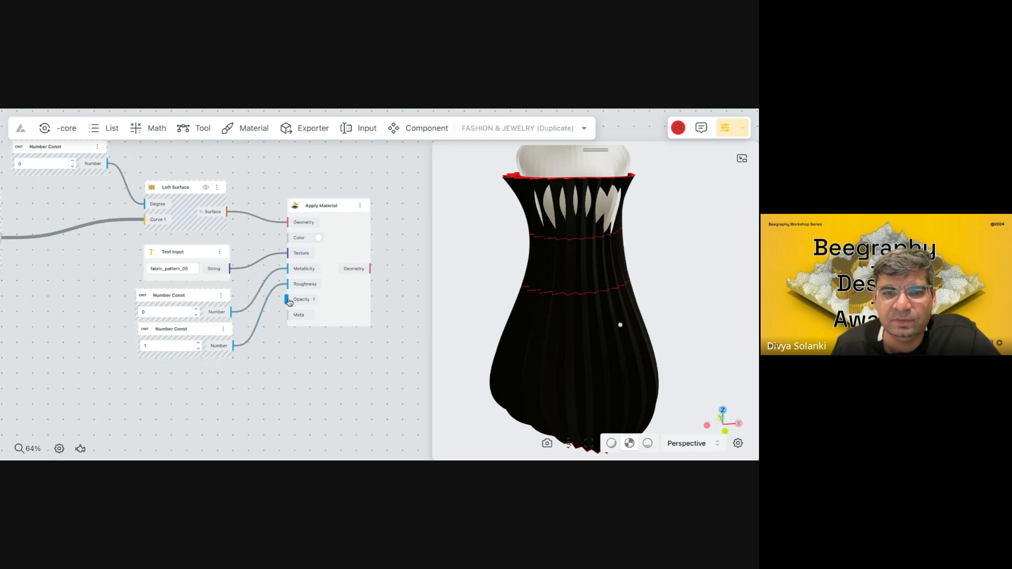
Add a third Number Const below the other two and connect it to the Opacity port of Apply Material.
left_click(200, 331)
left_click_drag(198, 328, 288, 284, "alt")
left_click(277, 390)
left_click_drag(235, 389, 289, 300)
Set the Number Const feeding Opacity to 0.5.
scroll(195, 390, "up", 5)
left_click(197, 390)
left_click(197, 390)
left_click(197, 391)
left_click(197, 390)
left_click(197, 390)
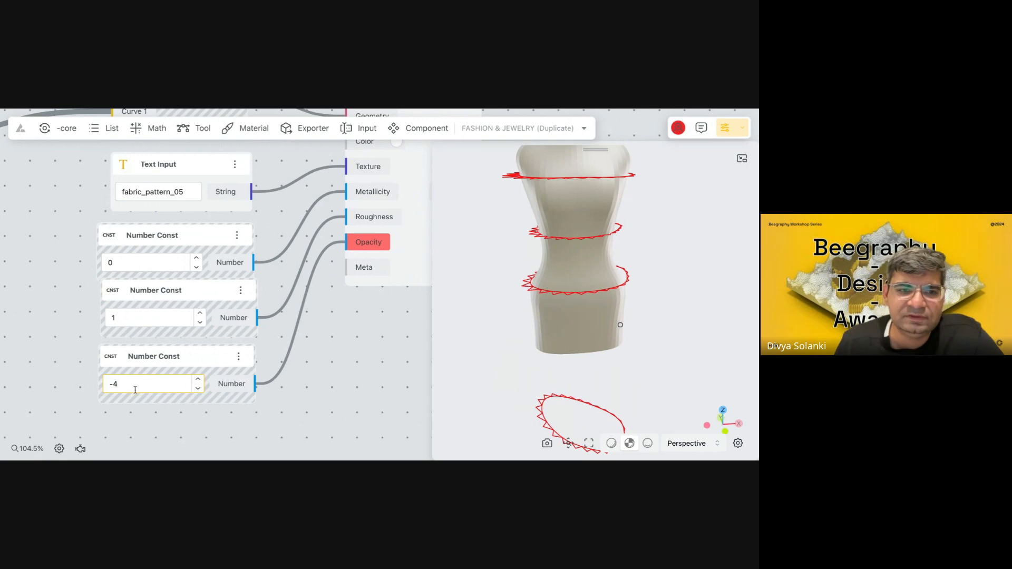
double_click(106, 383)
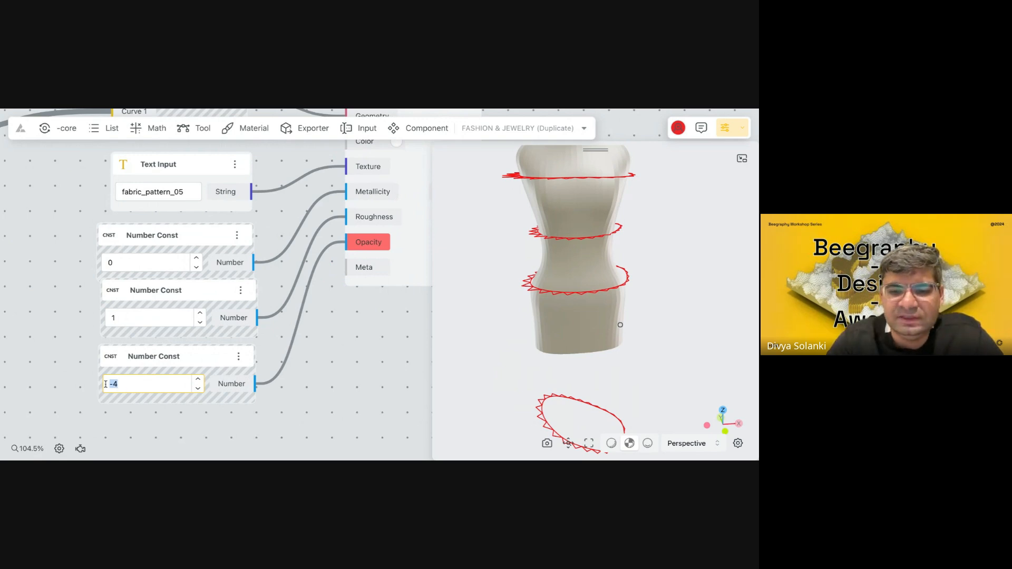
type("0.5")
left_click(356, 346)
Set the Number Const feeding Opacity to 1.
scroll(357, 347, "down", 3)
scroll(349, 357, "down", 1)
left_click_drag(370, 254, 384, 249)
left_click_drag(146, 402, 134, 403)
type("1")
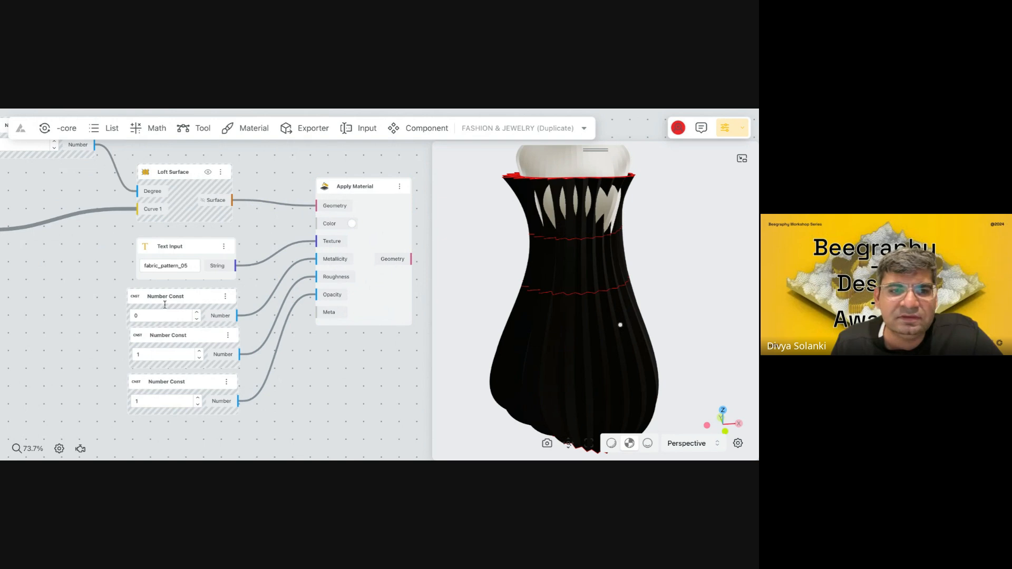
Switch to Poly Haven, go back to its Textures page and open the Man Made subcategory under Fabric.
double_click(188, 265)
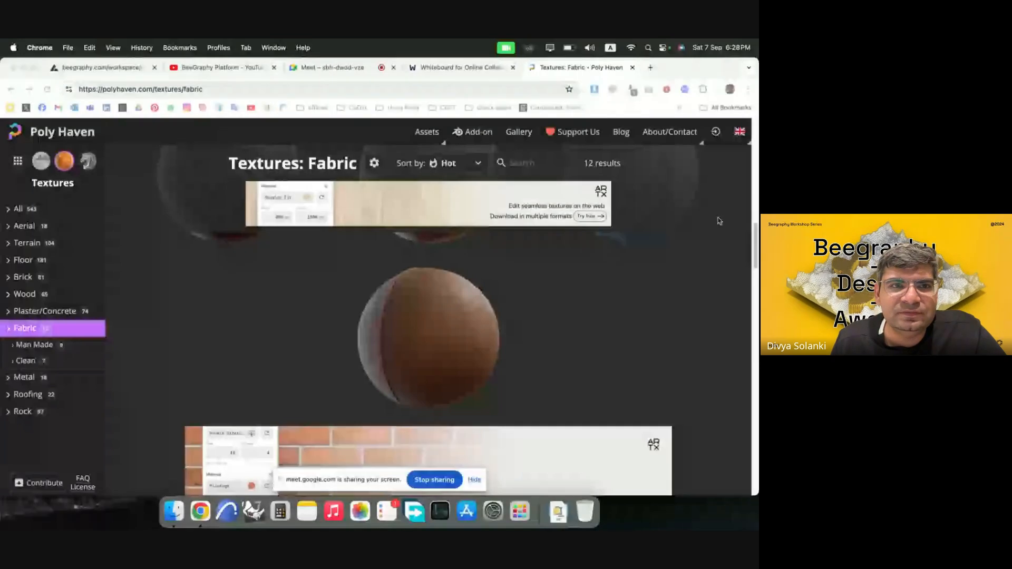
left_click(236, 91)
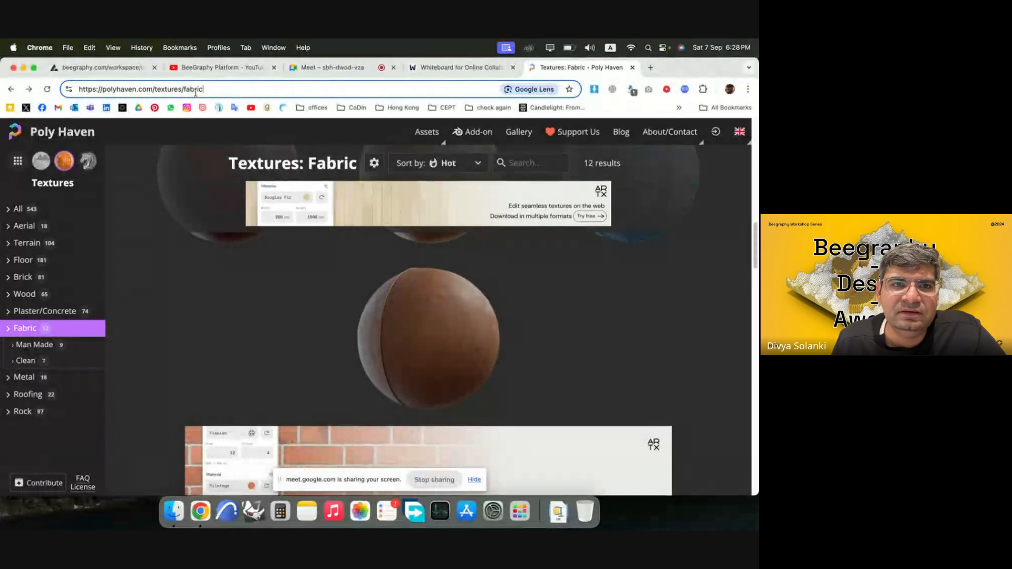
left_click_drag(182, 91, 255, 92)
key("BackSpace")
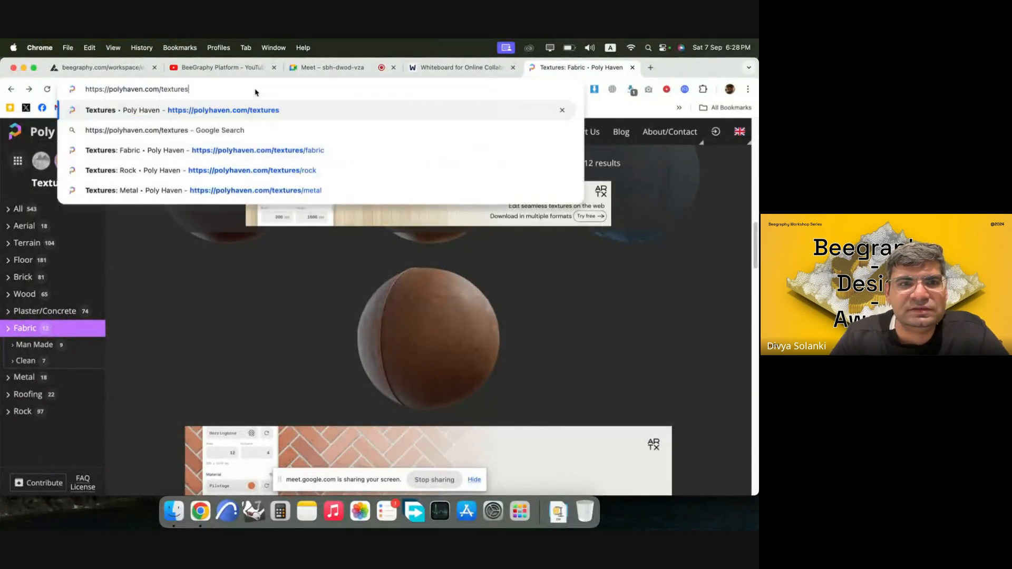
key("Return")
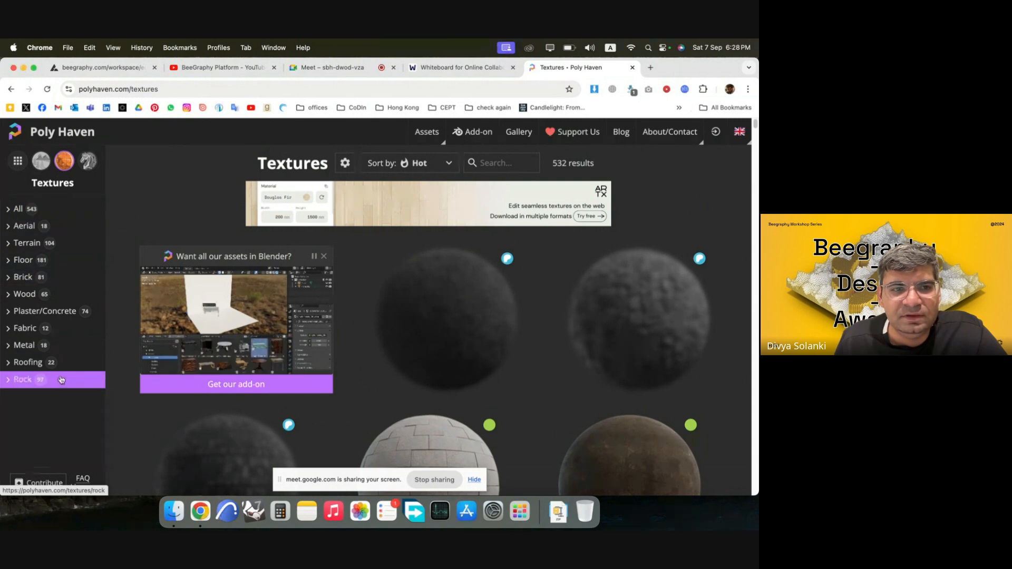
left_click(28, 329)
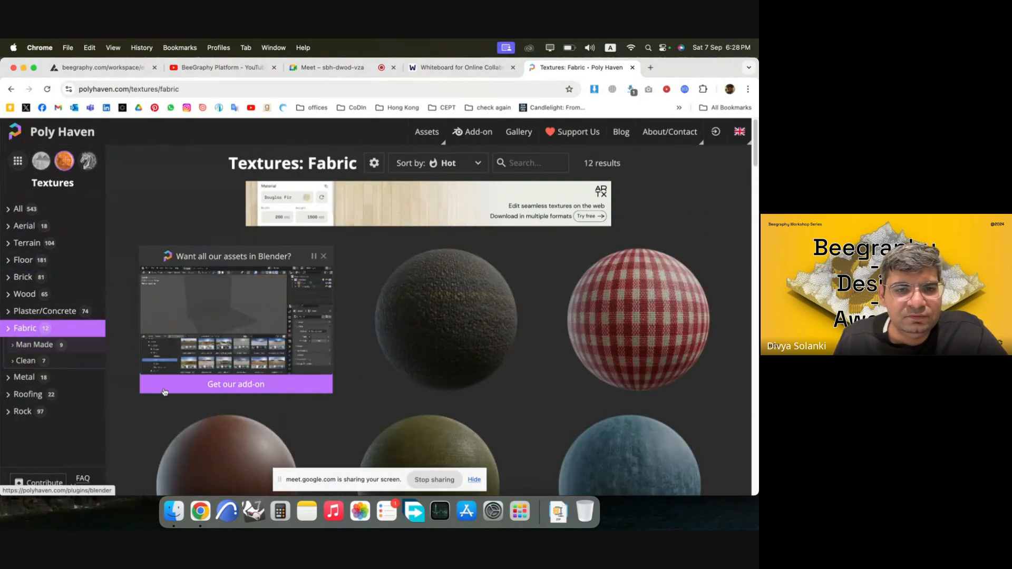
left_click(53, 350)
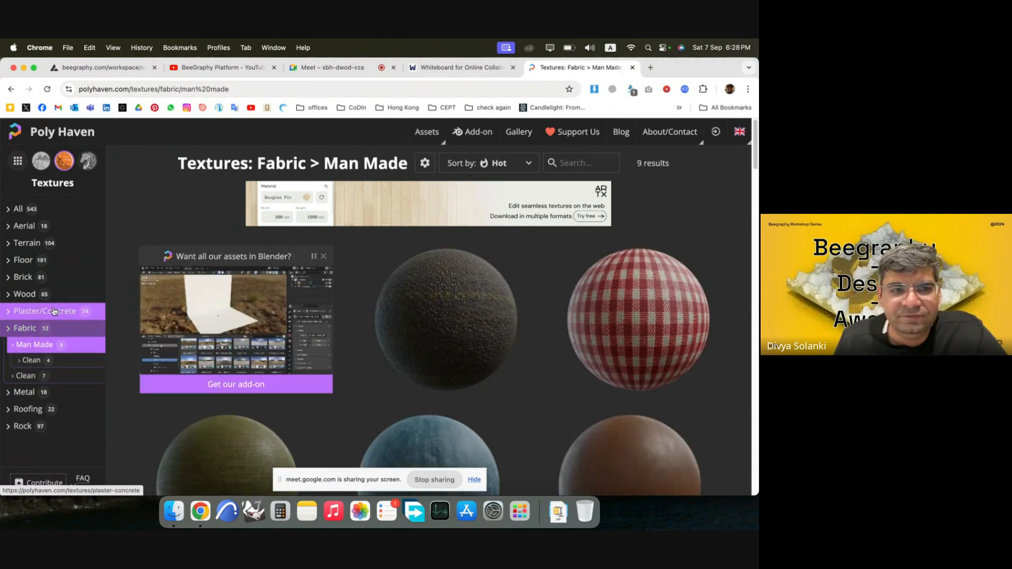
Browse the man-made fabric textures and open the Denim Fabric page.
scroll(527, 327, "down", 10)
scroll(491, 370, "down", 5)
scroll(587, 296, "up", 10)
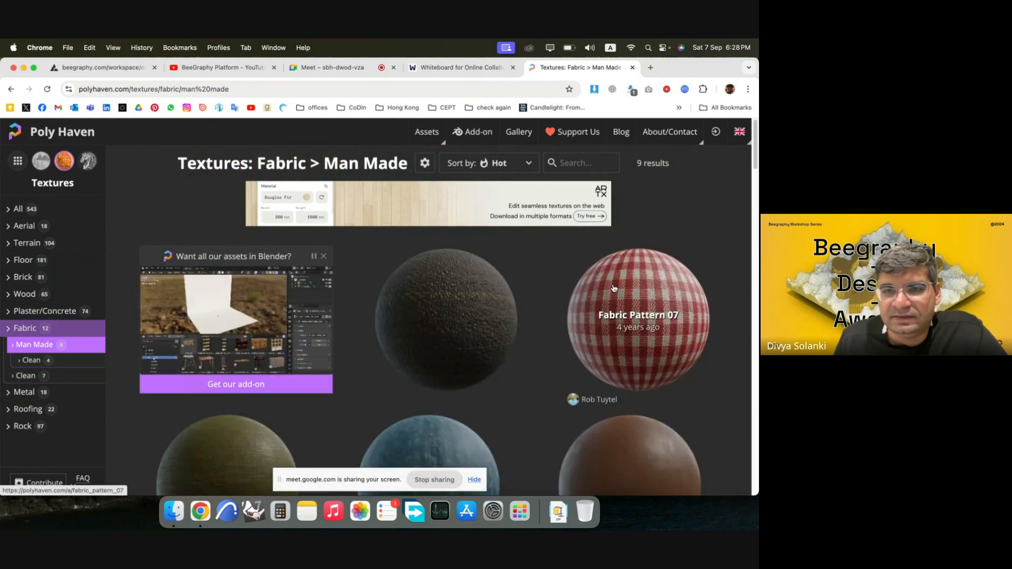
scroll(522, 315, "down", 2)
scroll(625, 300, "down", 1)
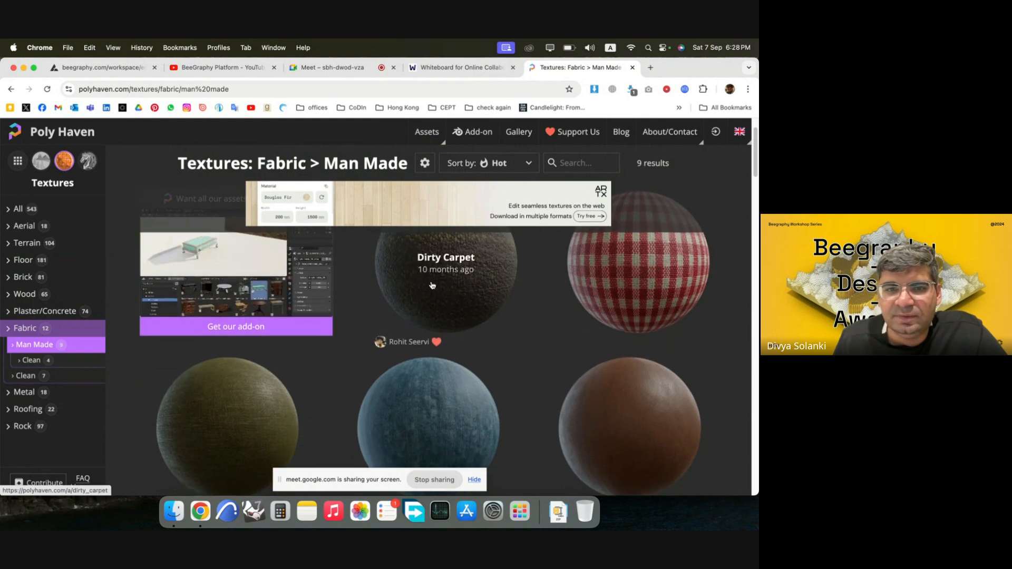
scroll(431, 285, "up", 2)
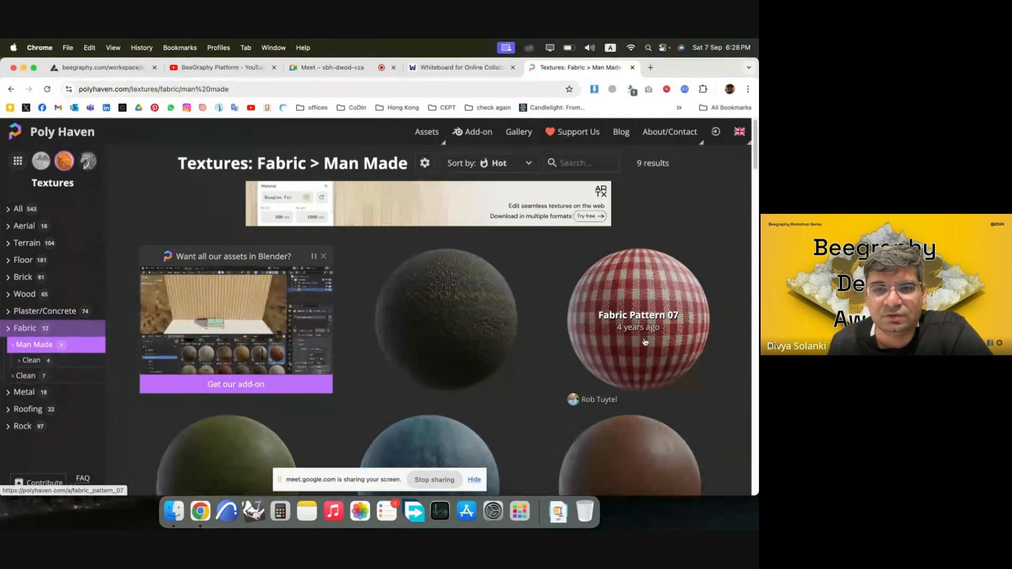
scroll(645, 327, "down", 5)
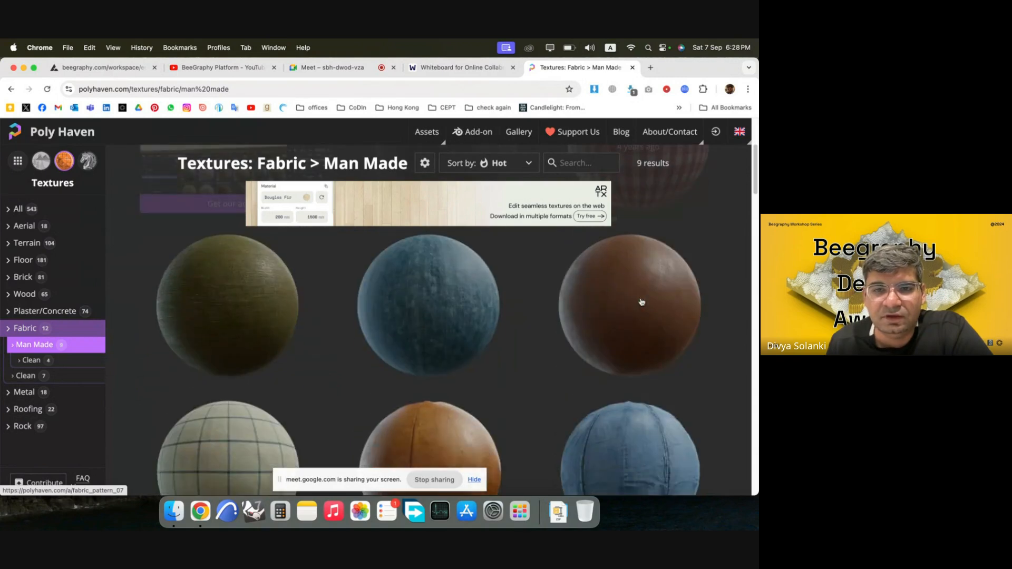
scroll(545, 339, "down", 4)
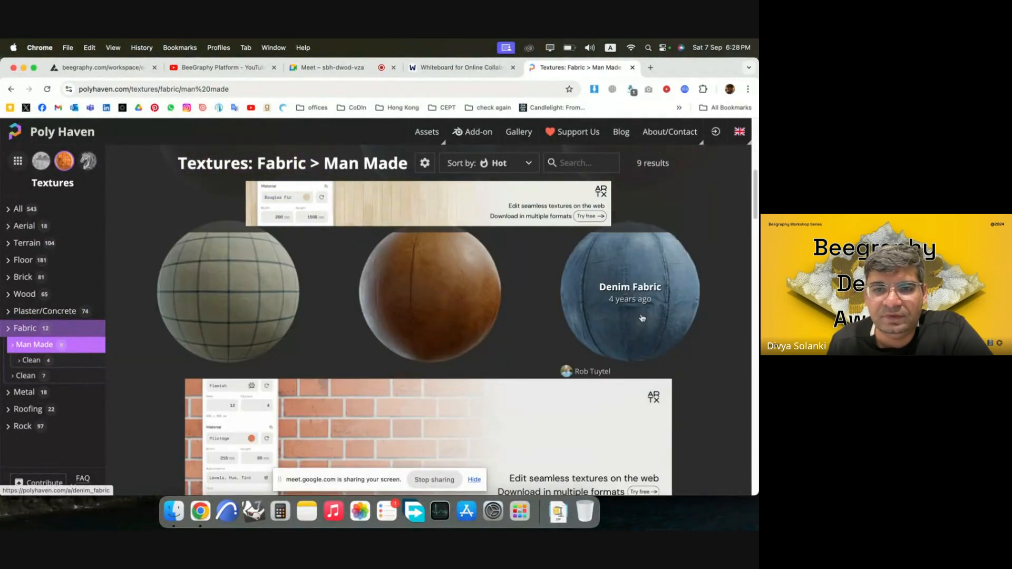
left_click(664, 294)
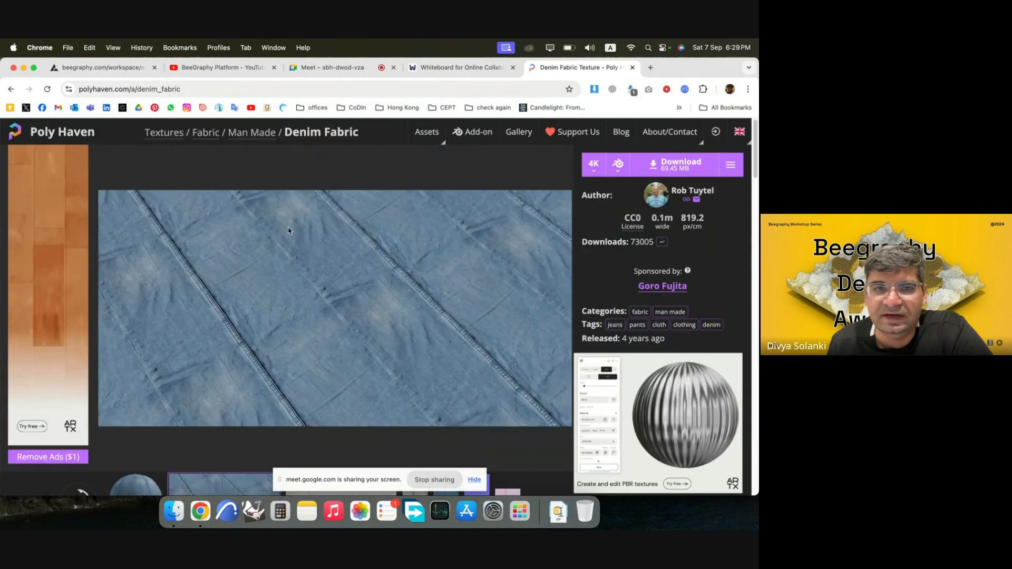
Copy denim_fabric from the page's URL and paste it into BeeGraphy's Text Input as the garment's texture name.
left_click(174, 88)
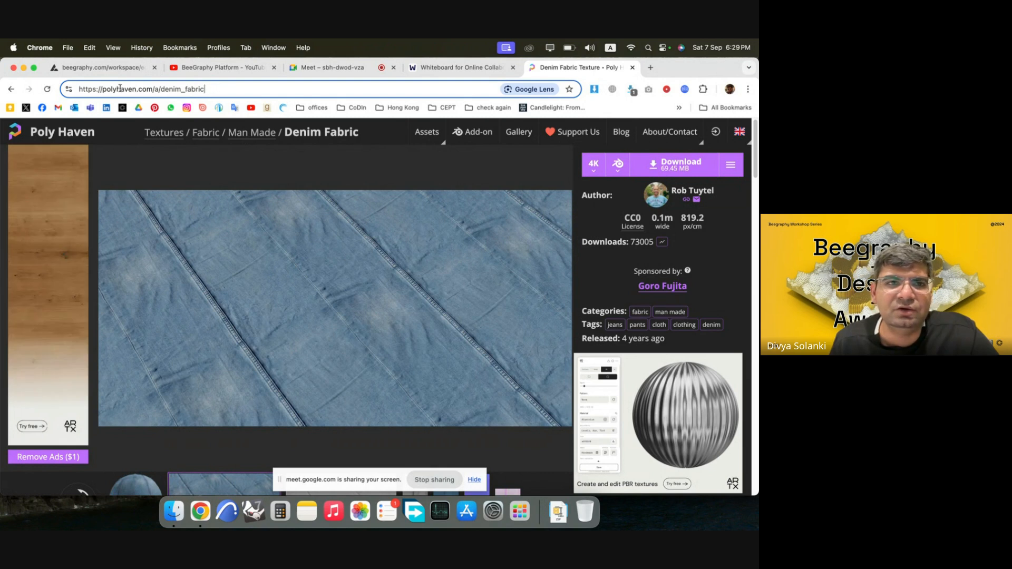
left_click_drag(209, 91, 164, 90)
key("super+c")
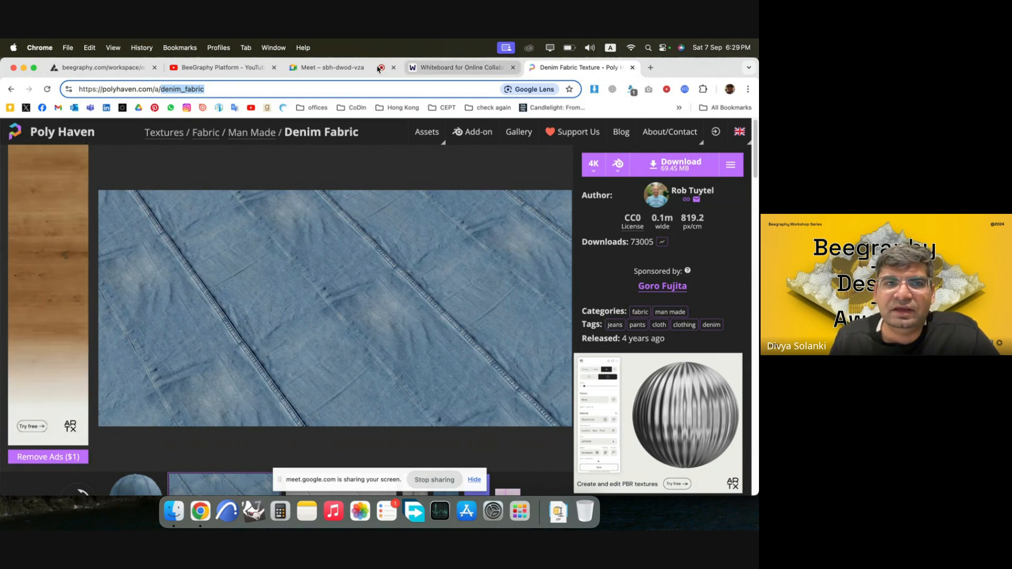
left_click(105, 67)
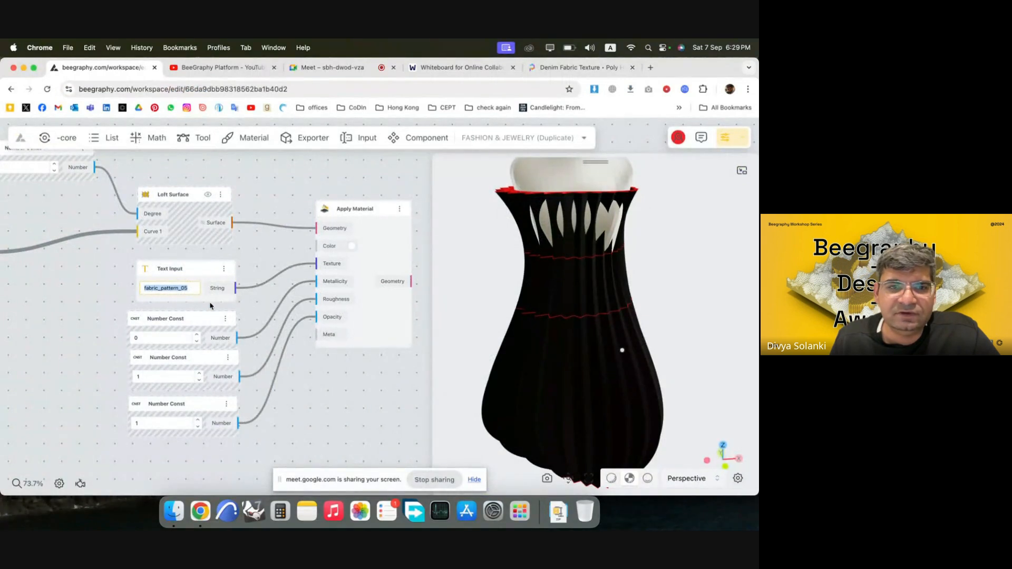
left_click(183, 286)
left_click_drag(190, 285, 142, 285)
key("super+v")
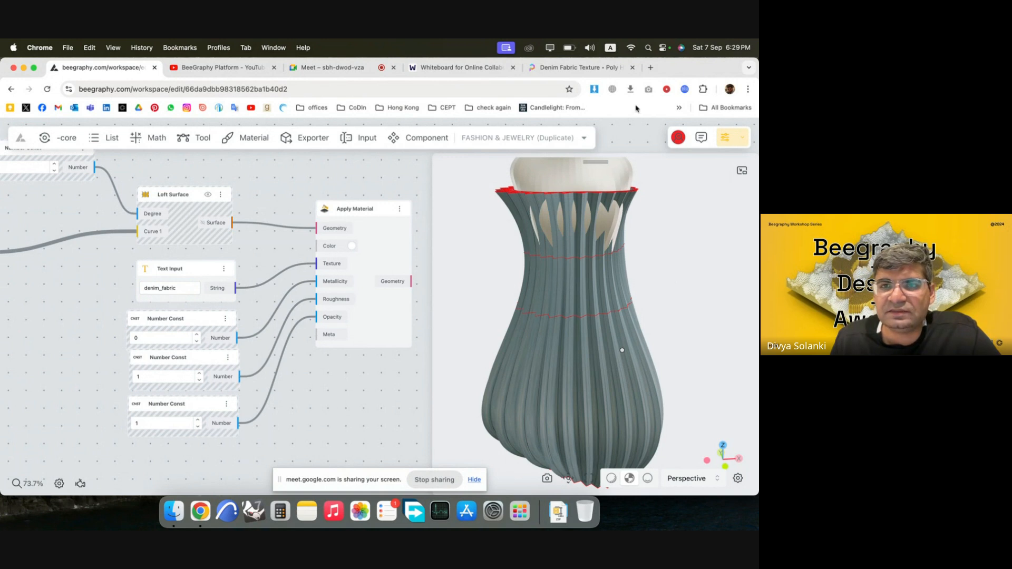
left_click_drag(592, 244, 603, 295)
scroll(581, 403, "up", 5)
left_click_drag(580, 402, 612, 379)
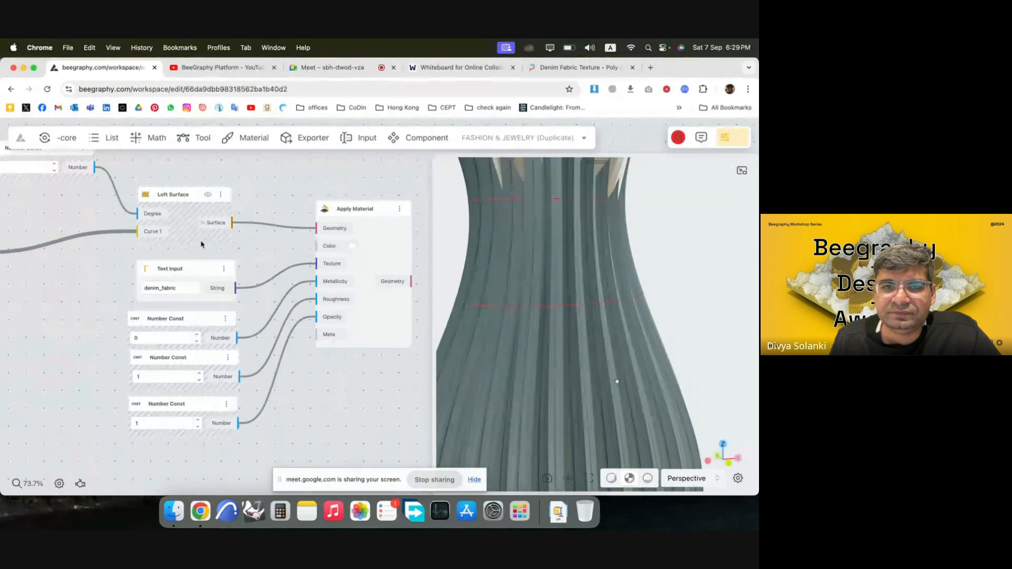
scroll(238, 244, "down", 3)
double_click(271, 334)
type("te")
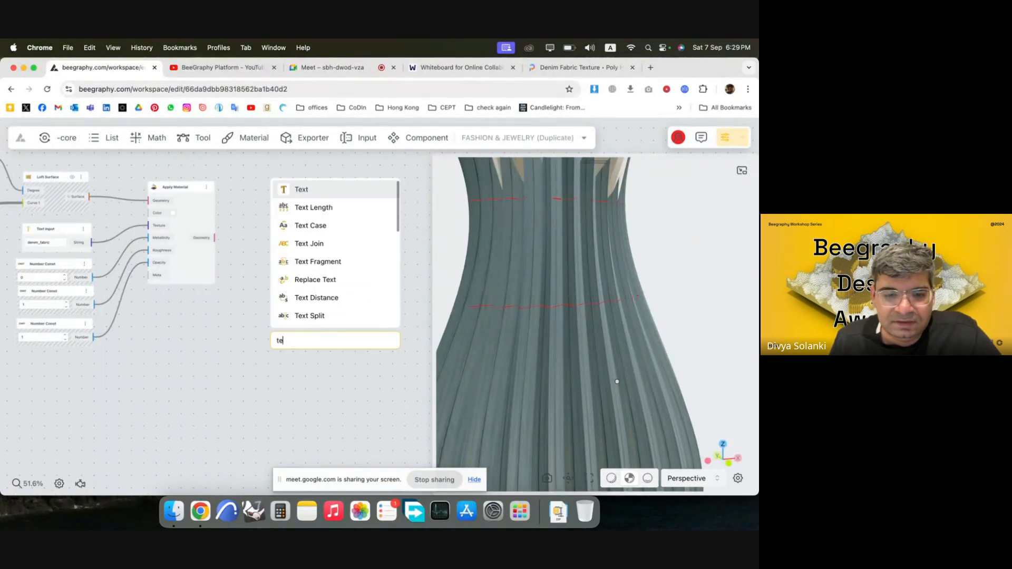
key("Escape")
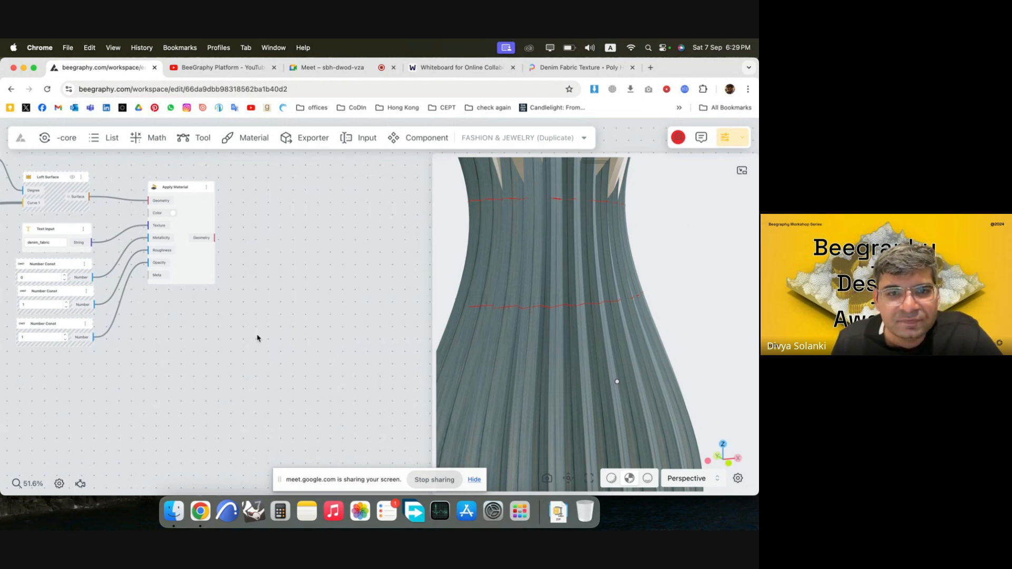
double_click(258, 339)
type("mapp")
left_click(324, 218)
left_click_drag(293, 349, 239, 314)
key("Delete")
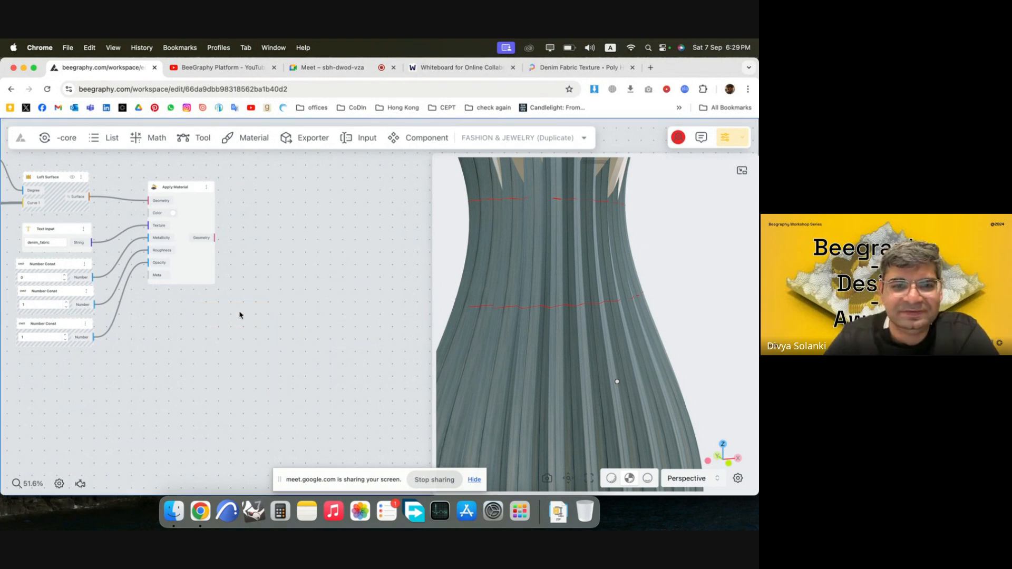
Nudge the Apply Material node slightly upward and stop sharing the screen.
mouse_move(200, 215)
left_mouse_down()
mouse_move(227, 210)
mouse_move(202, 211)
left_mouse_up()
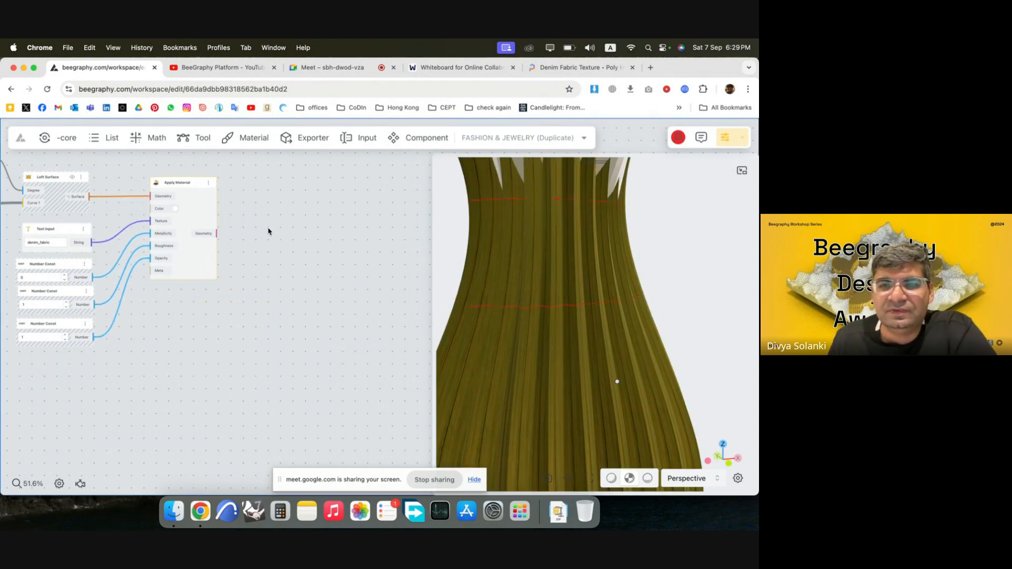
left_click_drag(583, 280, 569, 300)
scroll(644, 294, "down", 4)
left_click_drag(568, 390, 582, 379)
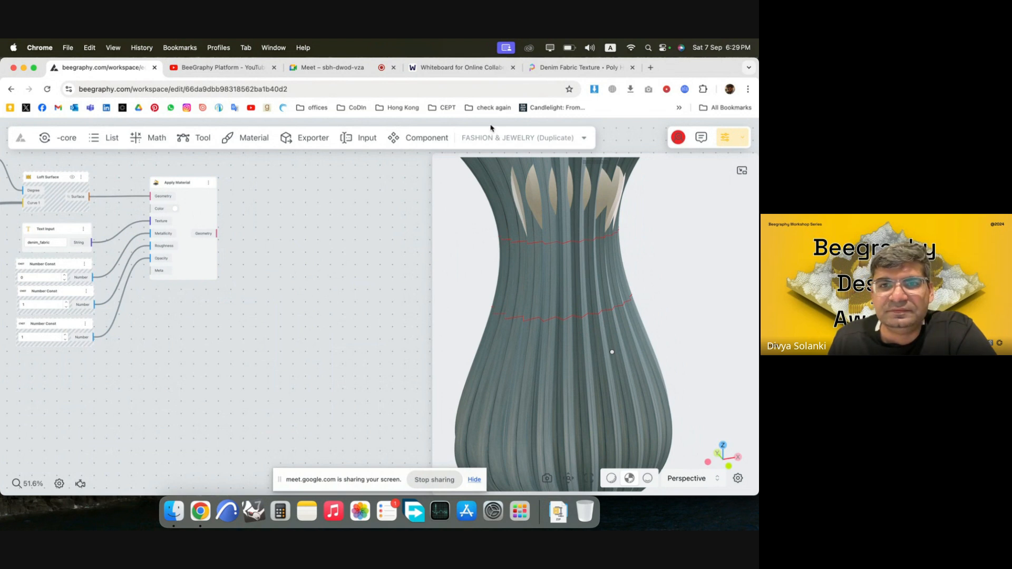
left_click(447, 480)
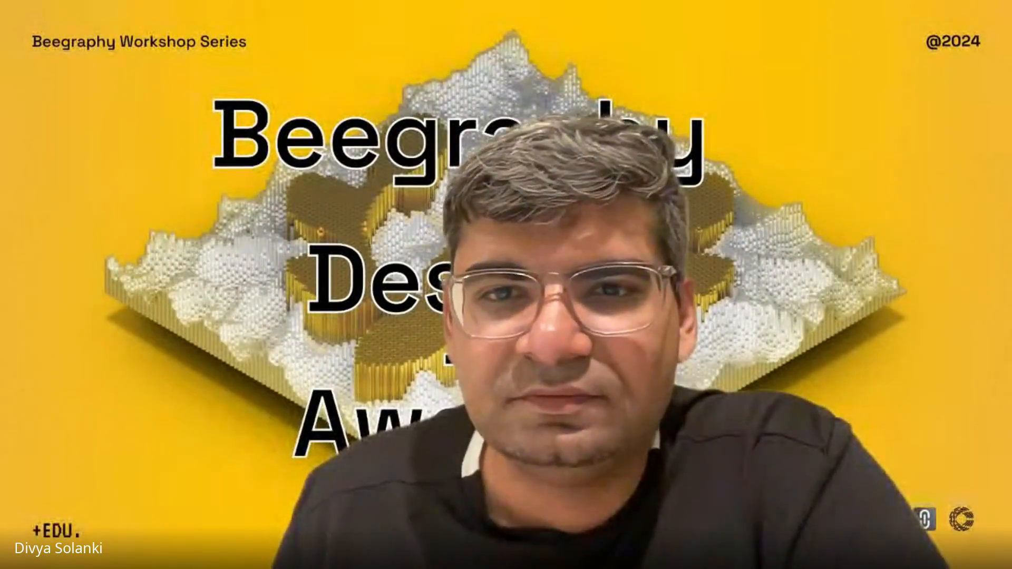